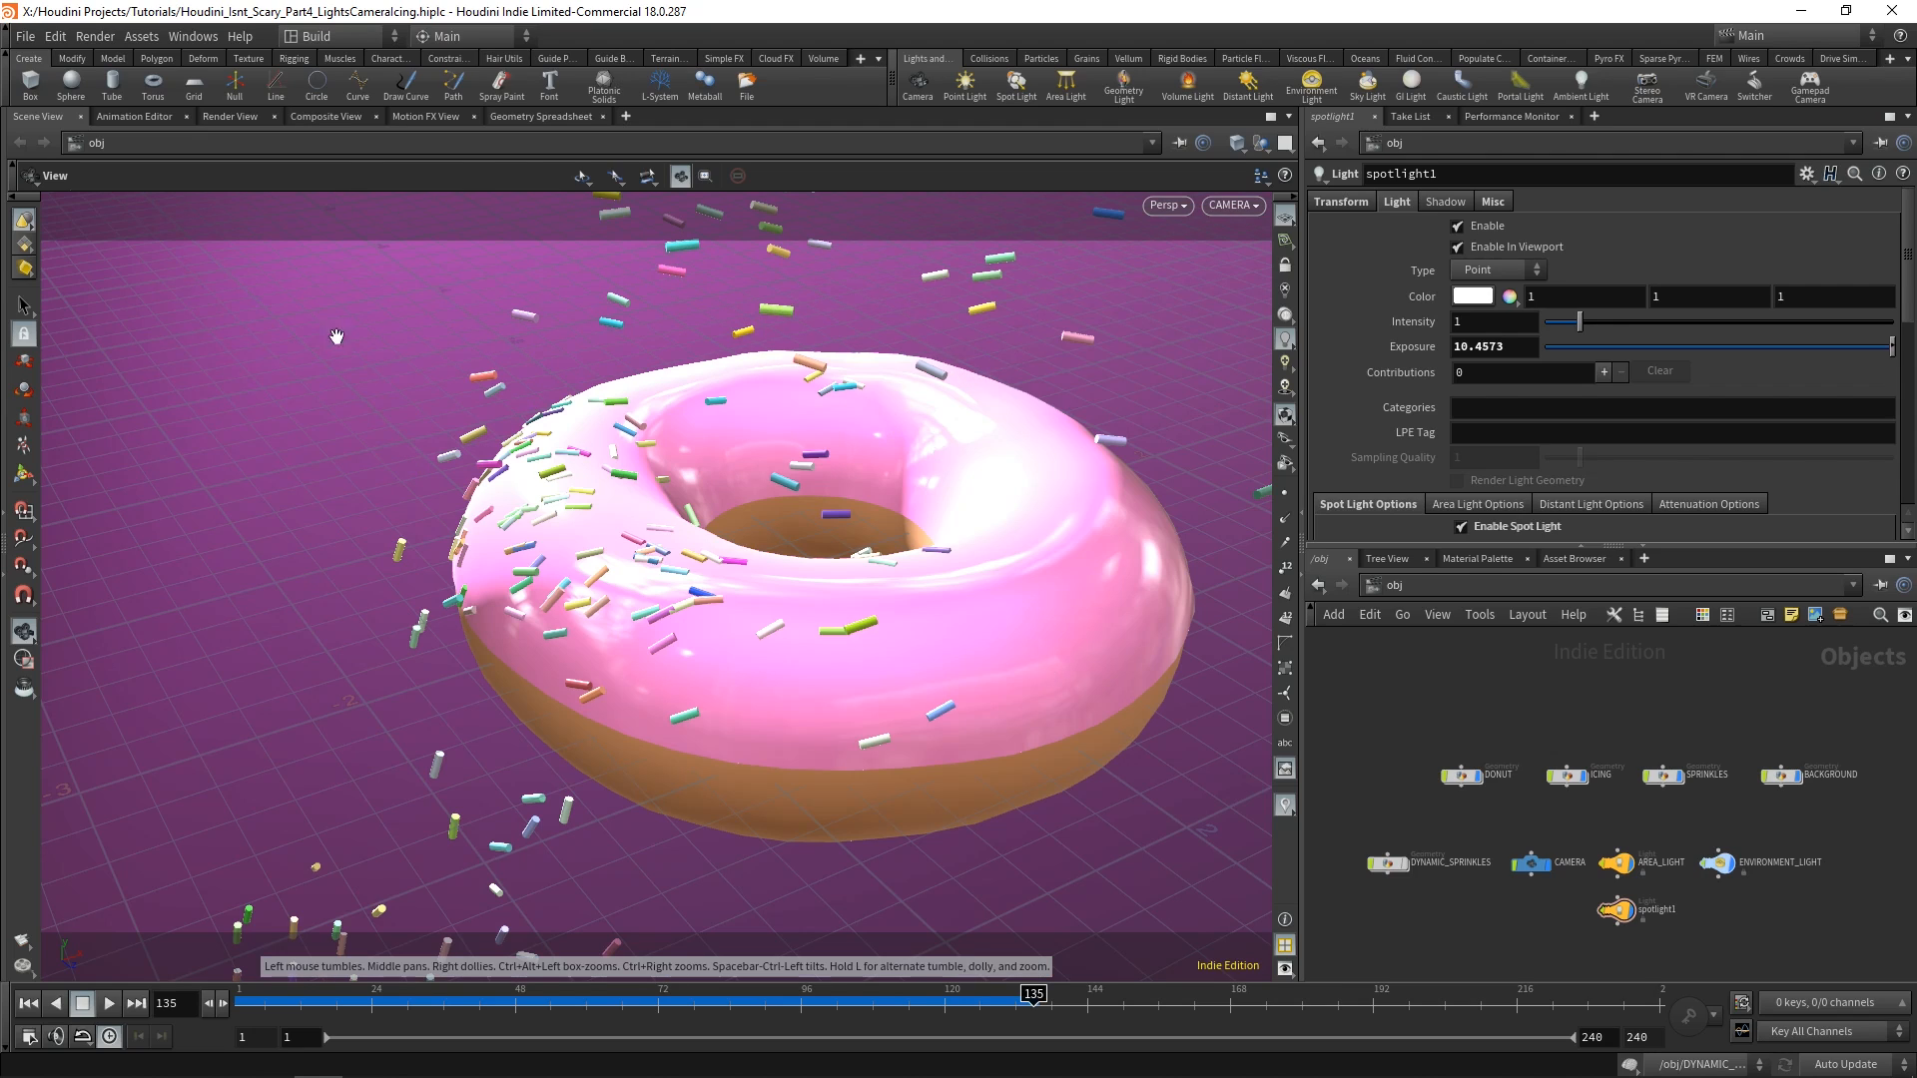
Enter the SPRINKLES geometry network and turn on the point velocity trails display for SPRINKLES_OUT.
double_click(1669, 778)
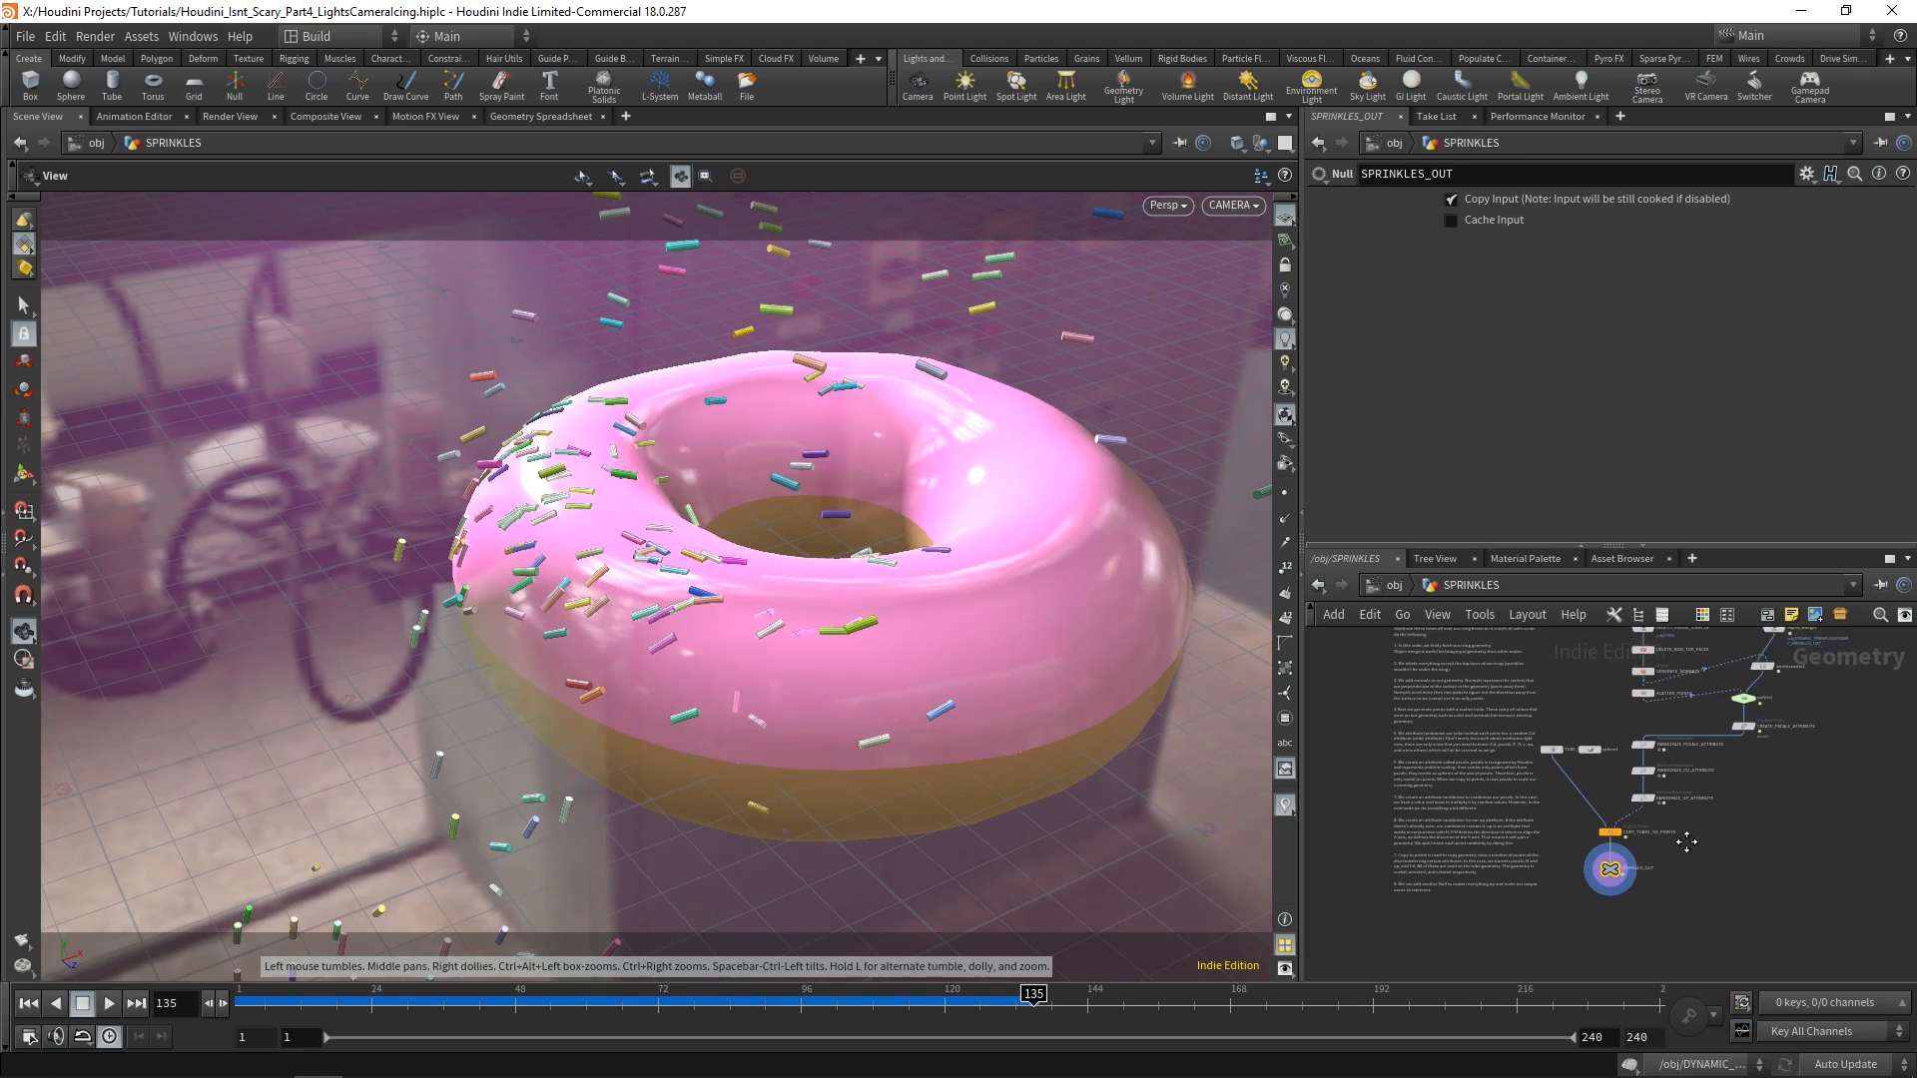
scroll(1611, 860, up, 6)
mouse_move(1577, 821)
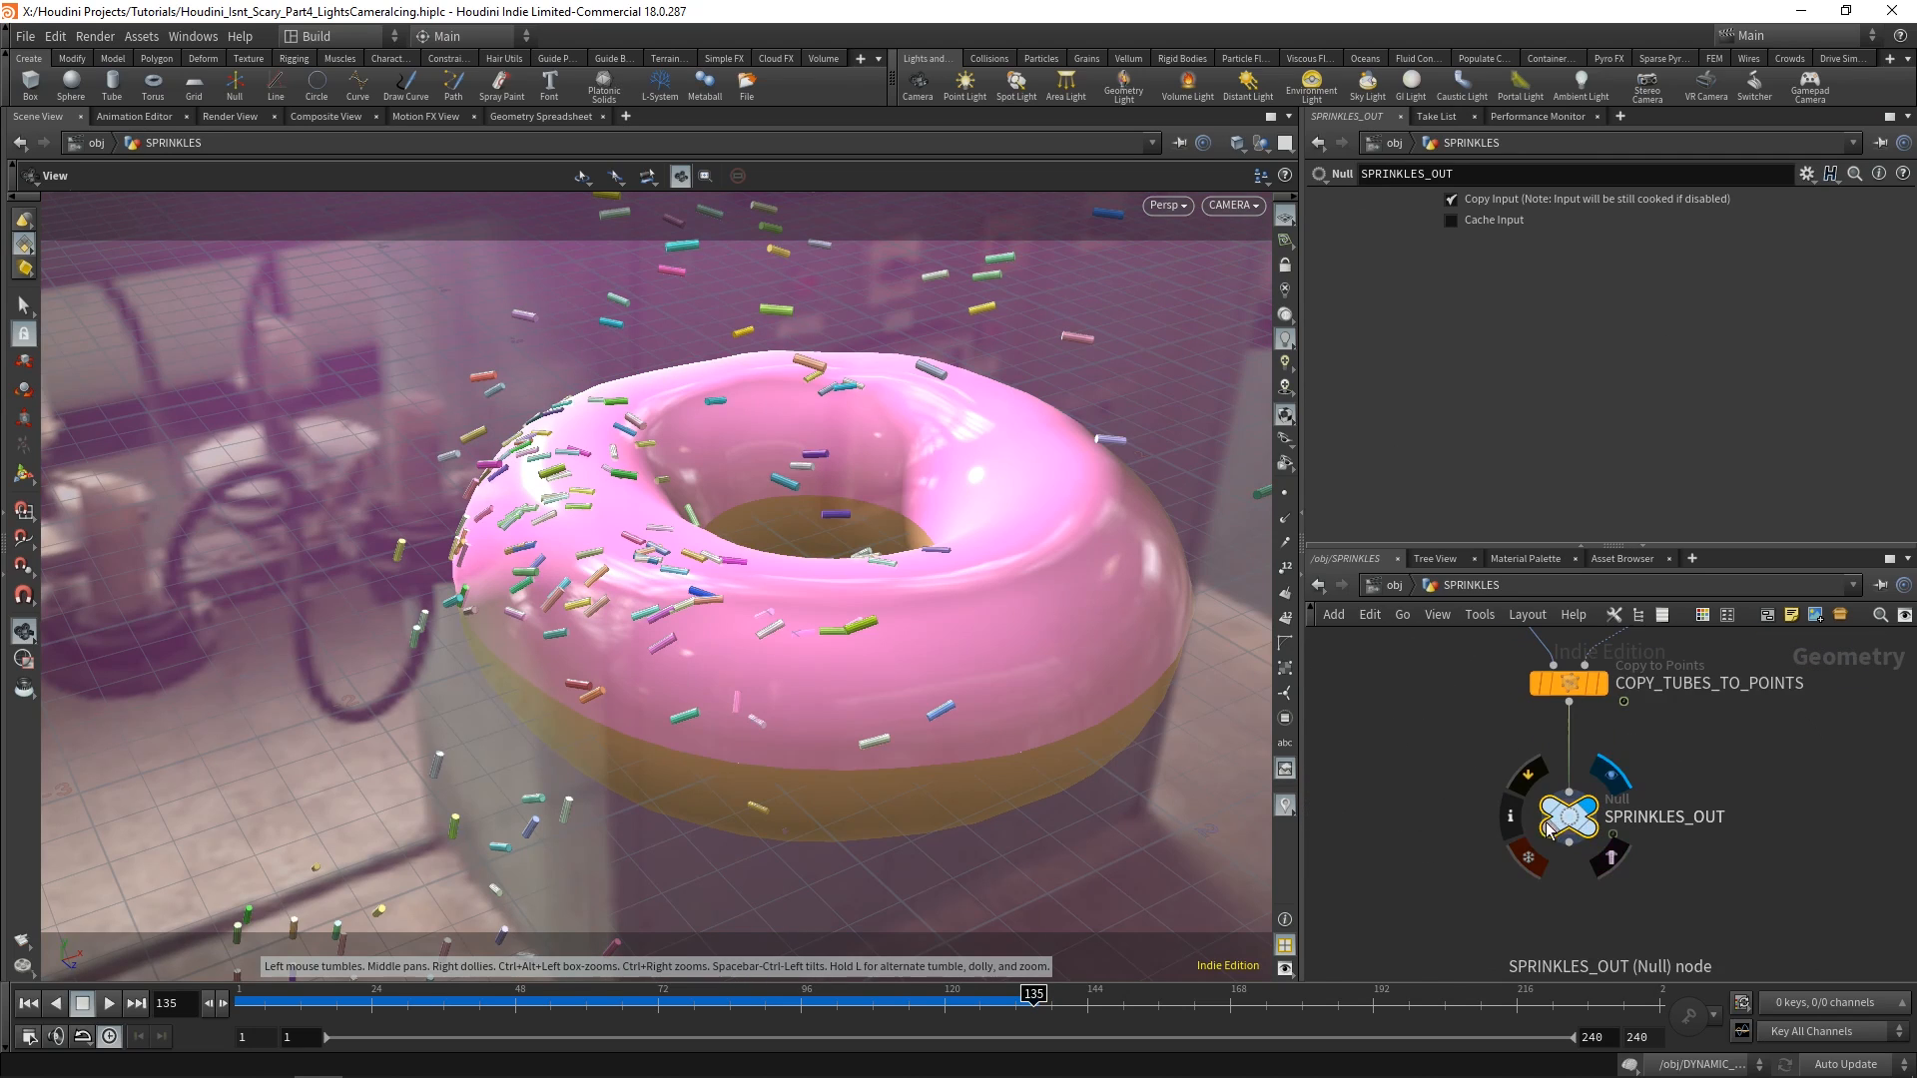
click(1509, 822)
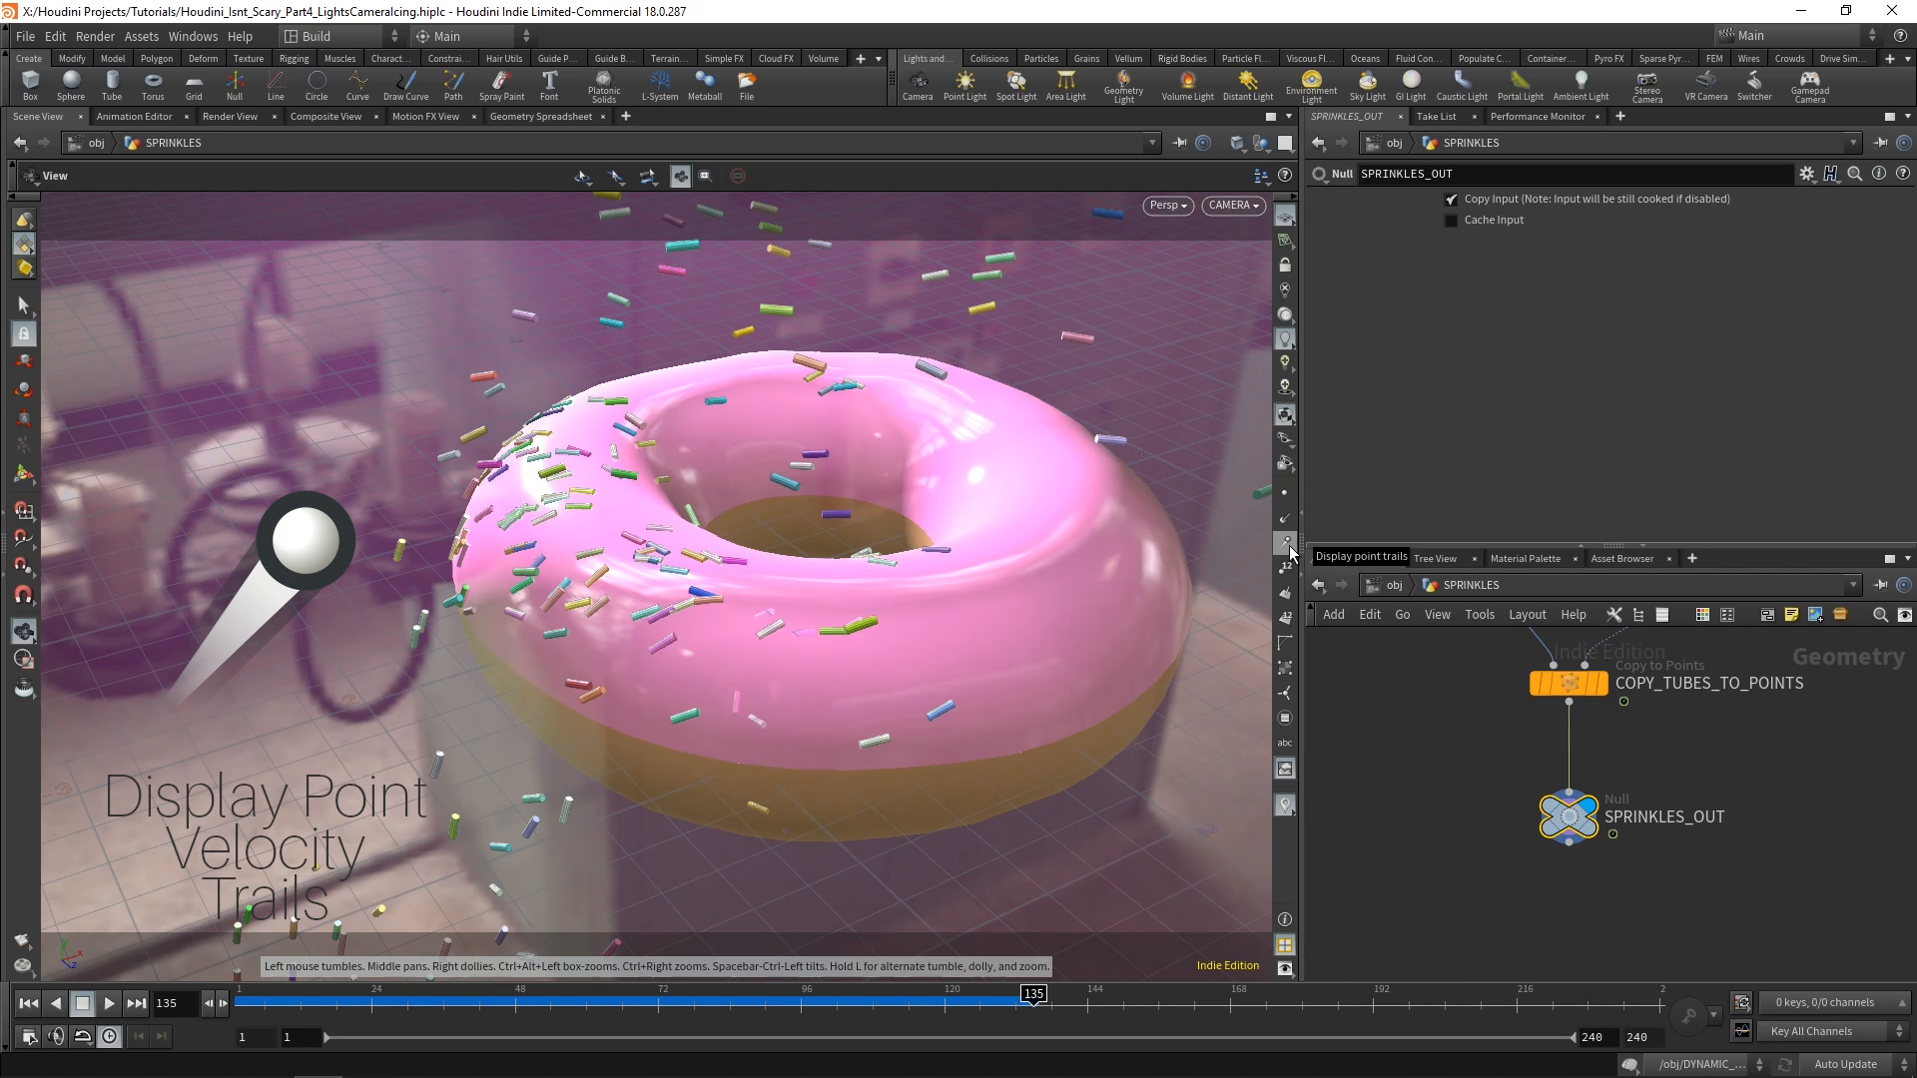
click(1288, 548)
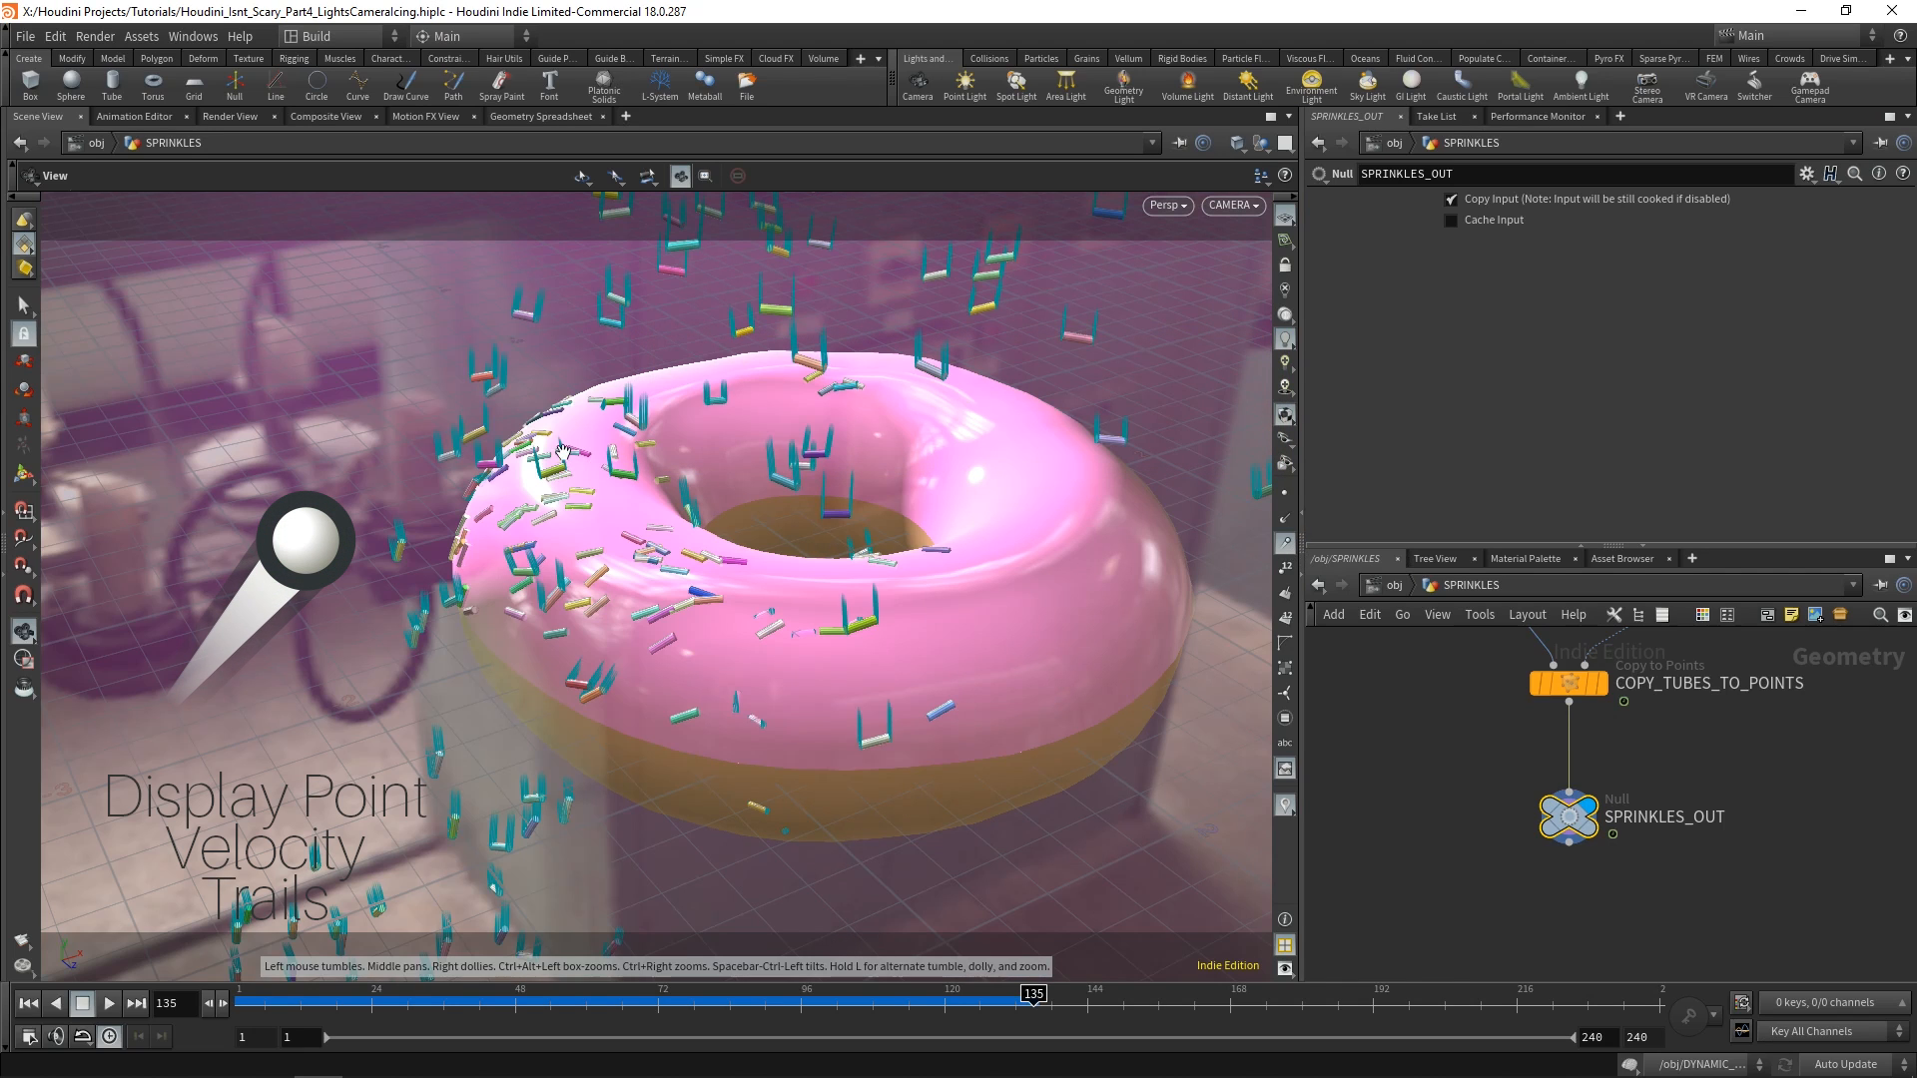
Examine the velocity trails on the falling and settled sprinkles around the donut from several angles and distances.
scroll(562, 449, up, 5)
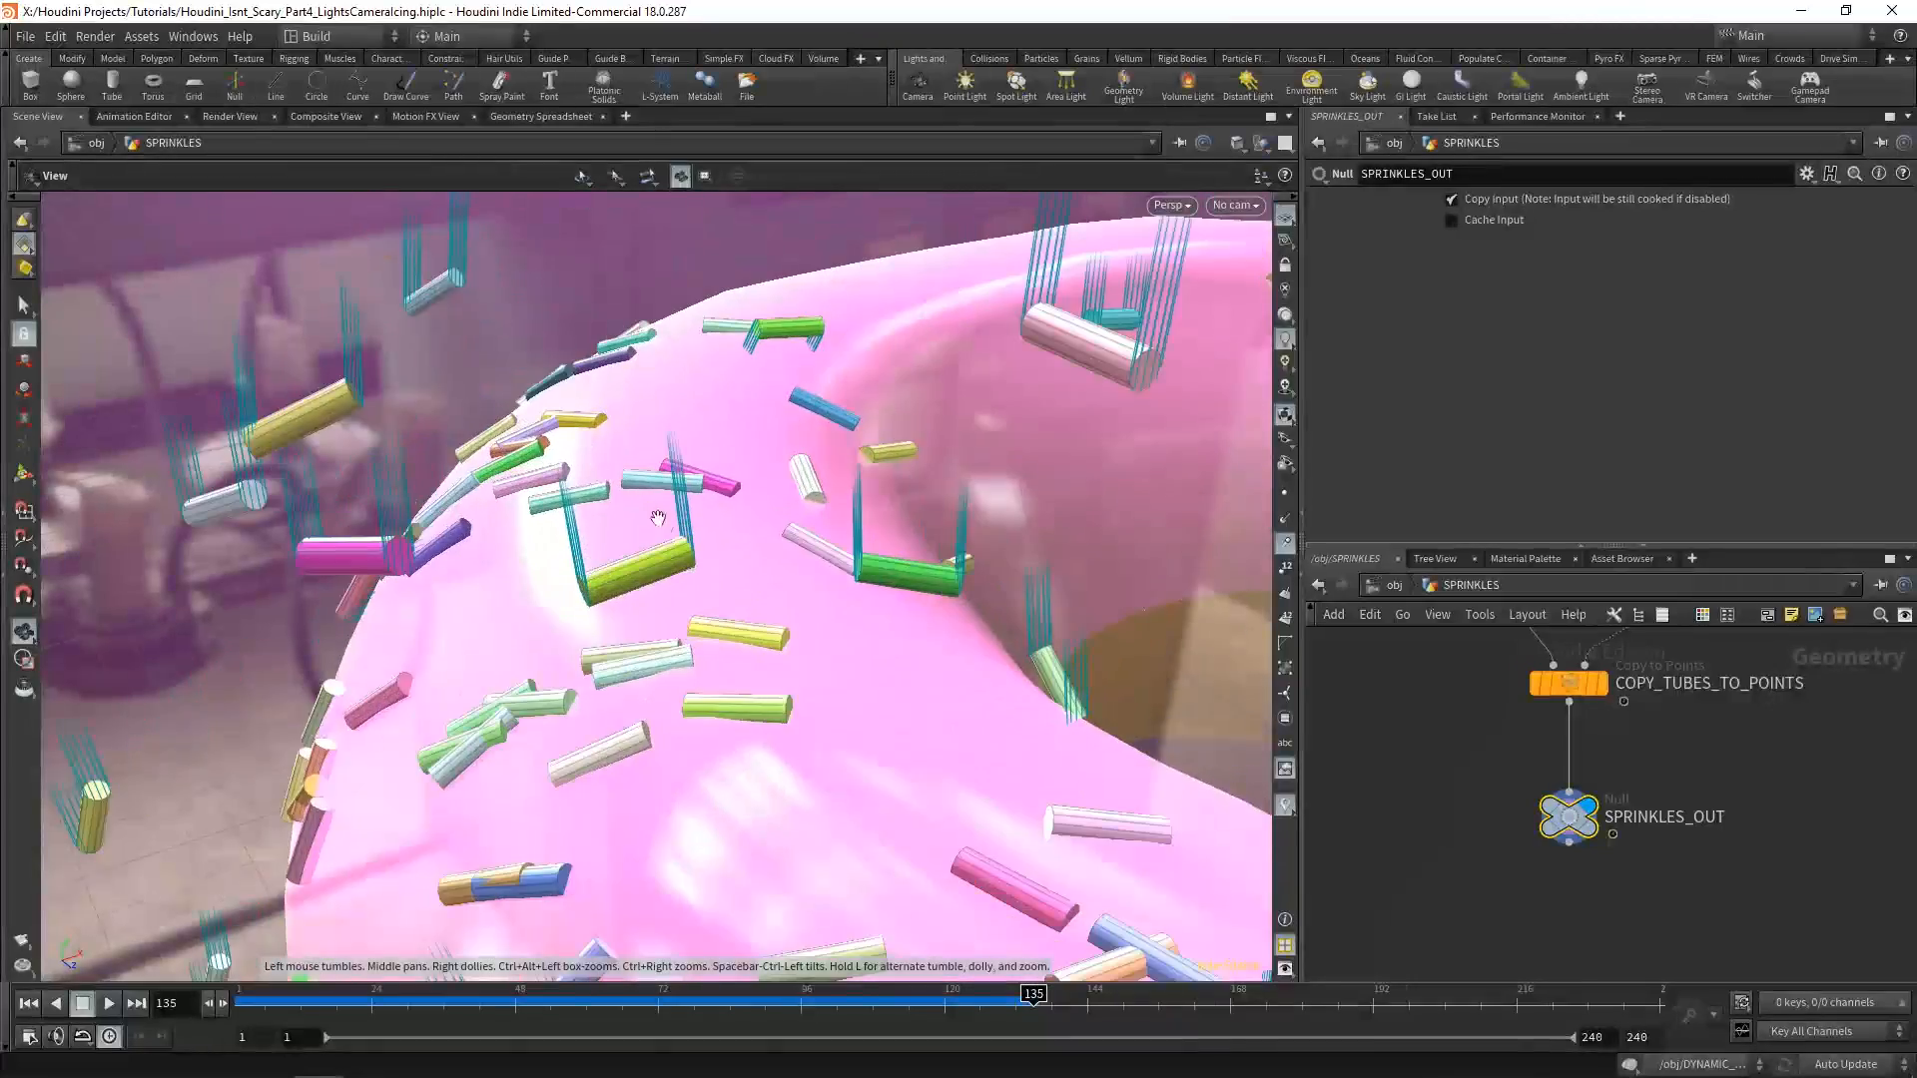
drag(658, 518, 706, 495)
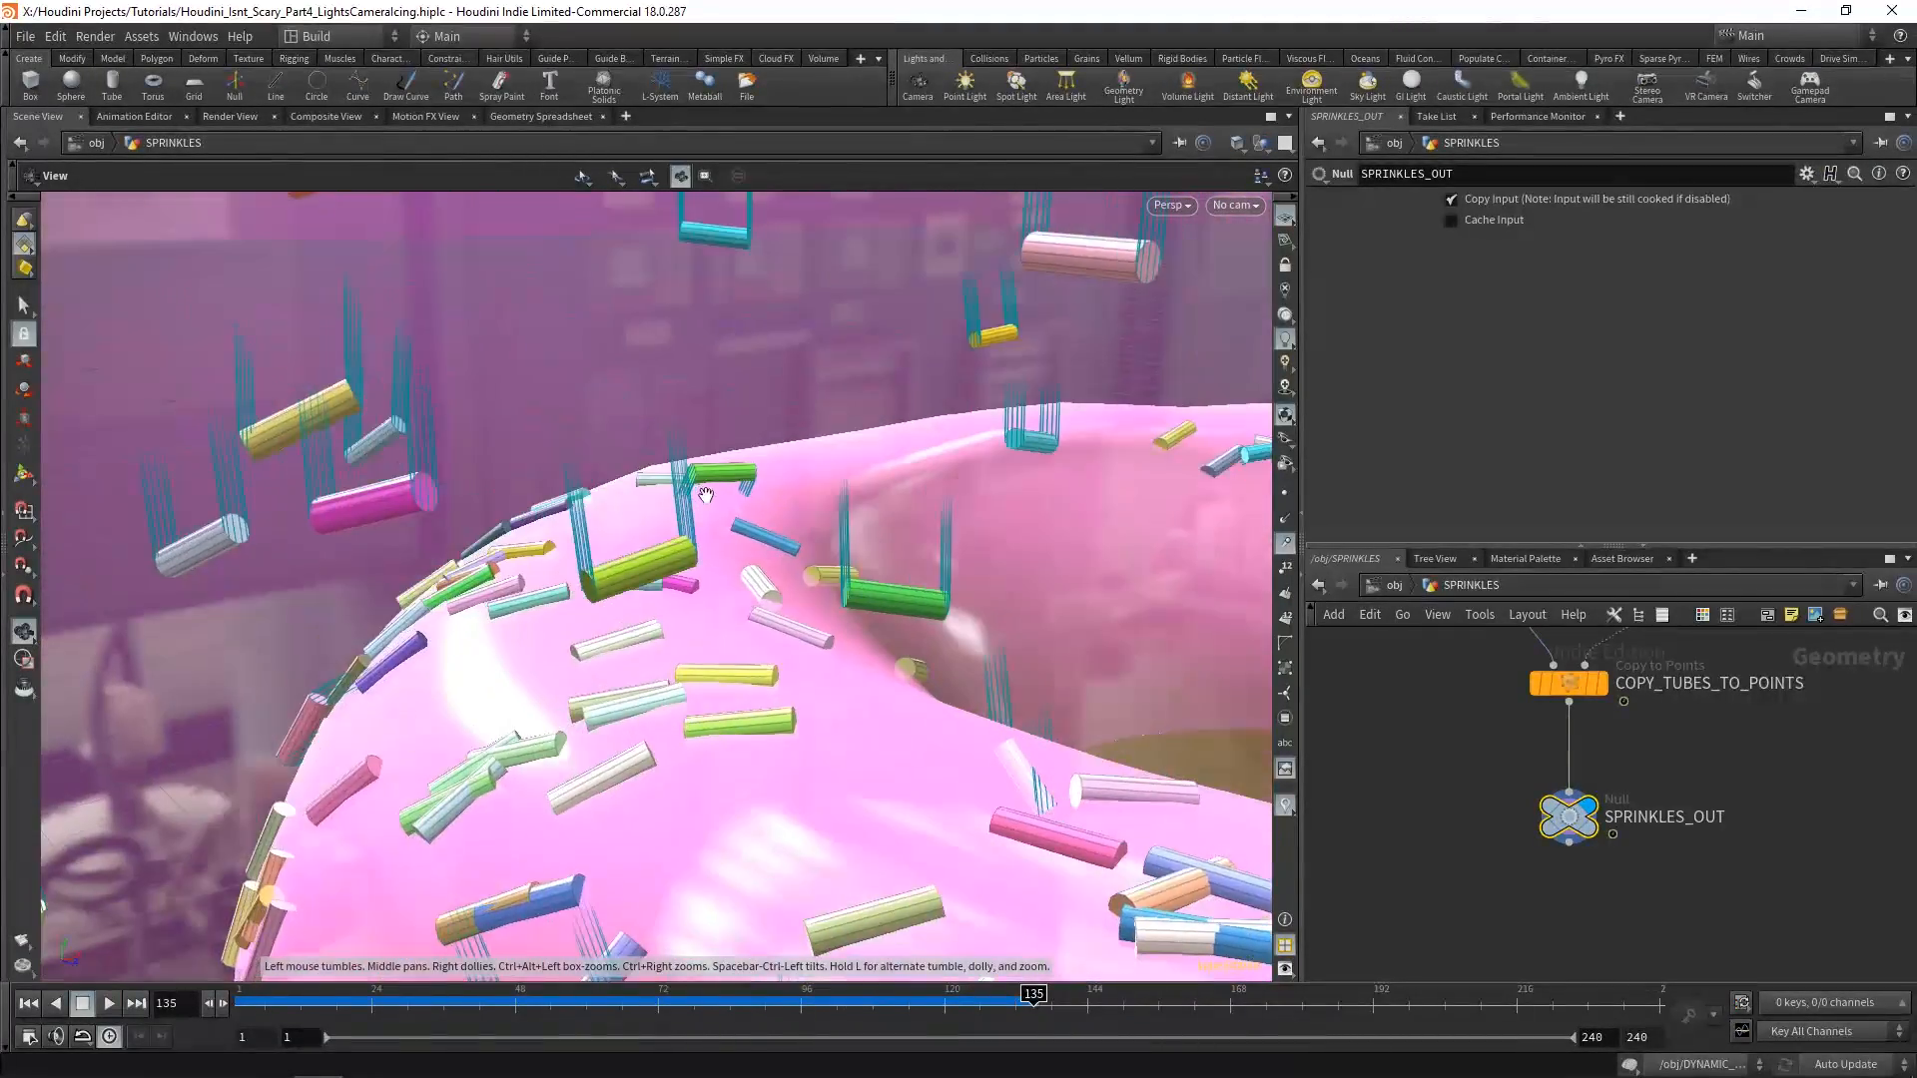
scroll(706, 495, down, 8)
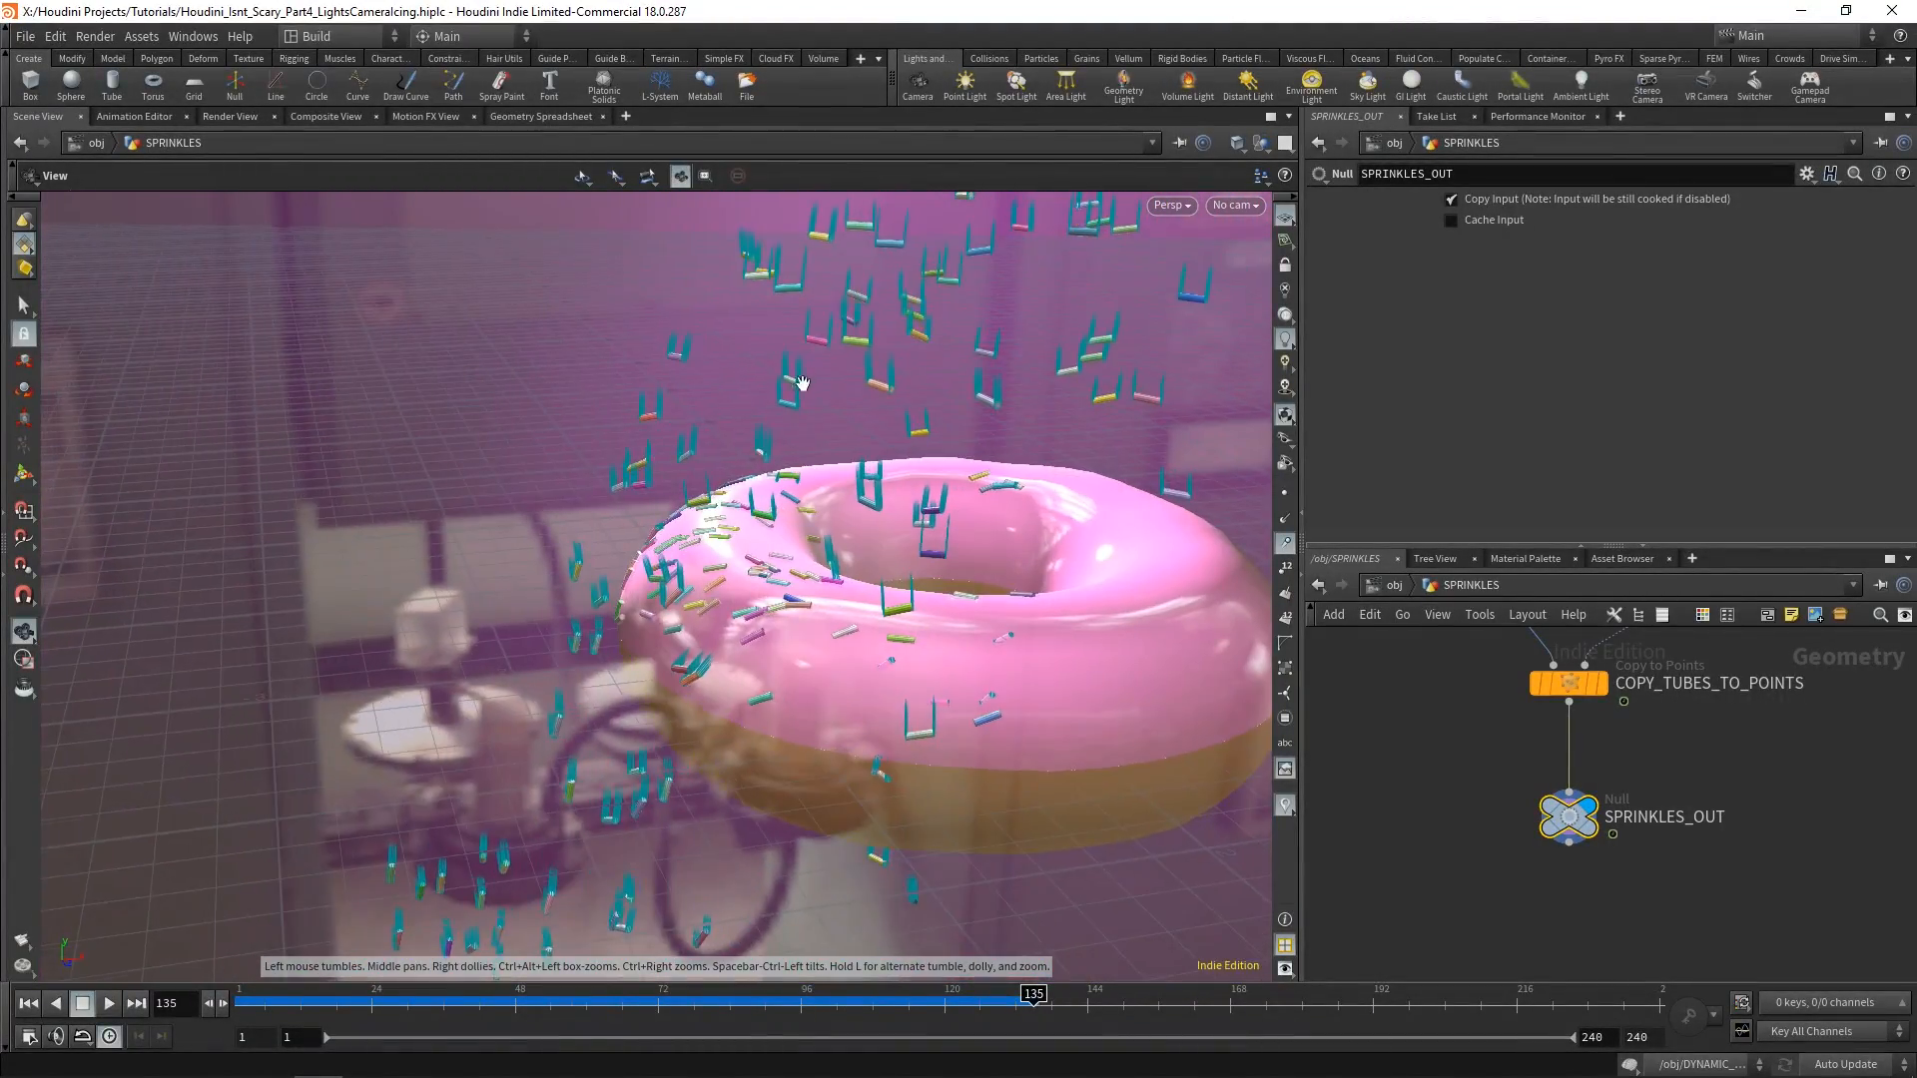
drag(802, 383, 730, 463)
middle_drag(685, 446, 725, 509)
scroll(724, 509, up, 2)
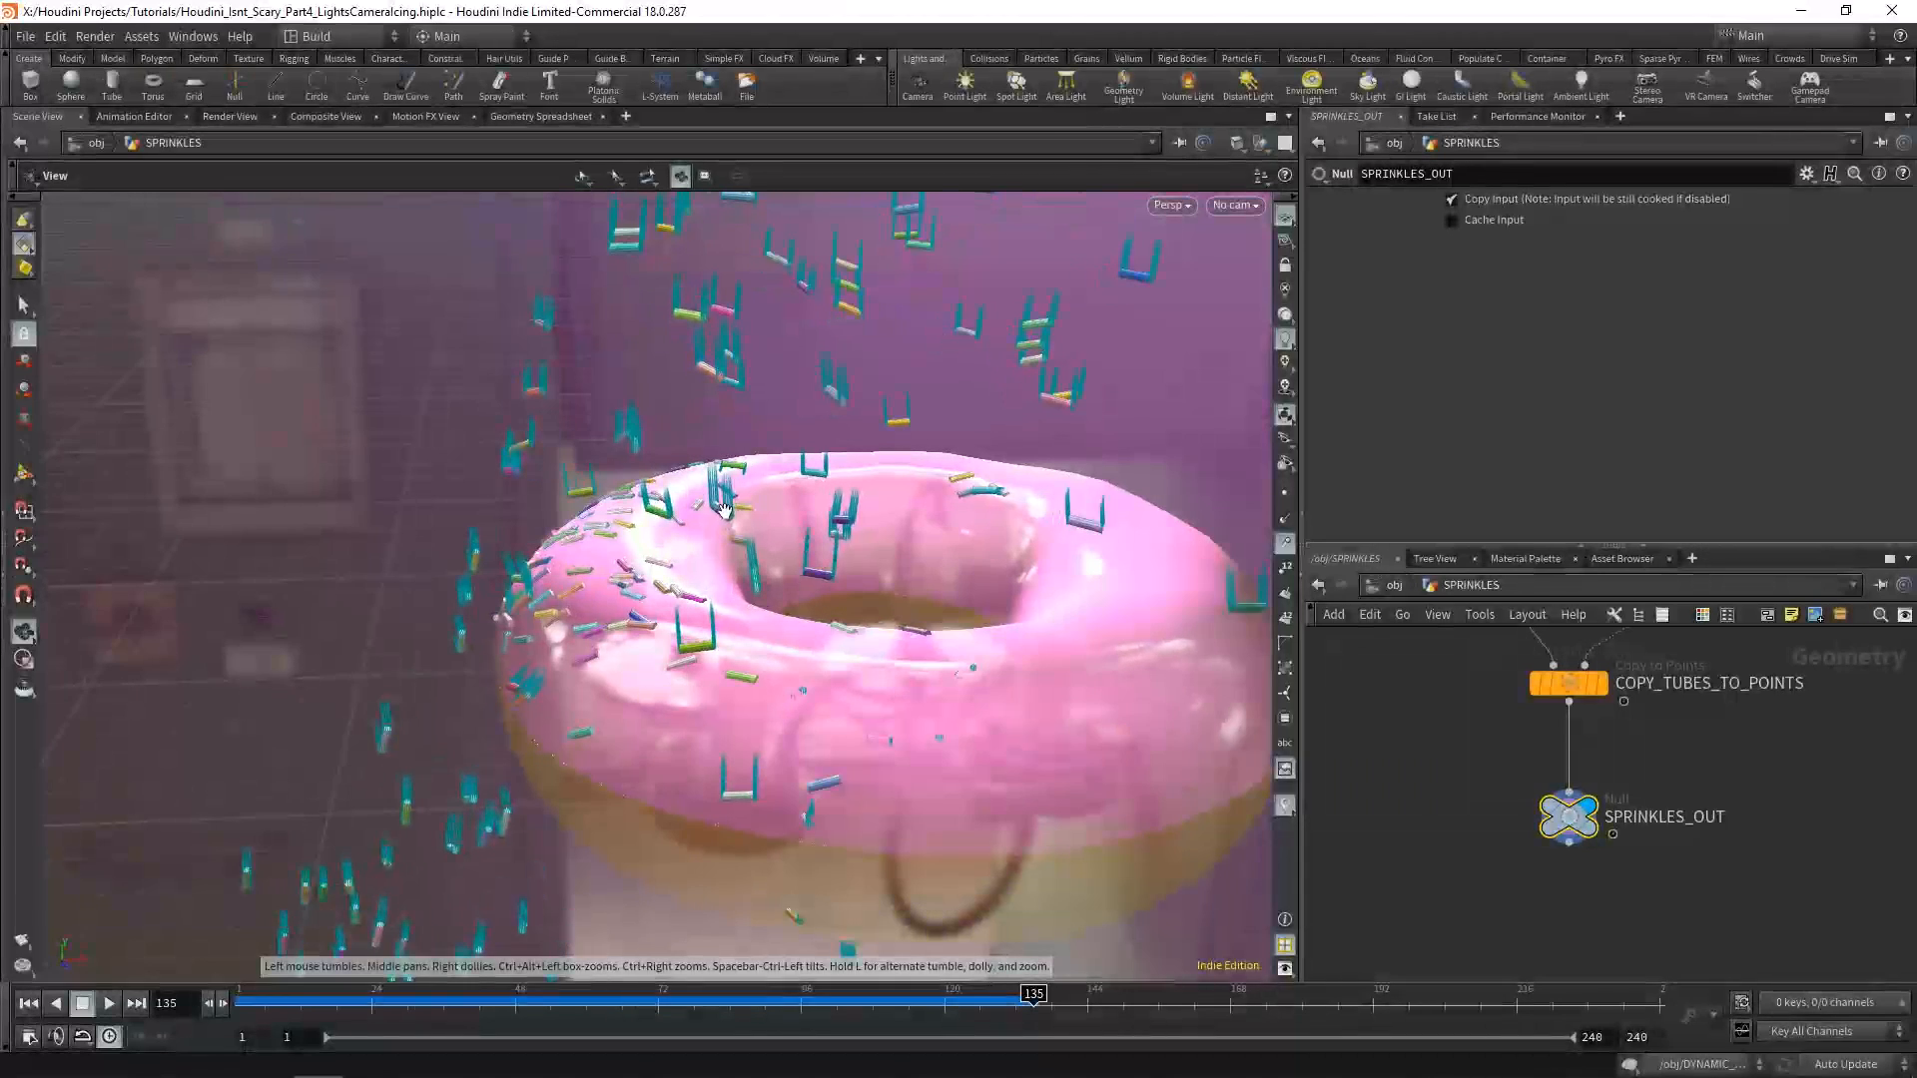
drag(725, 527, 834, 554)
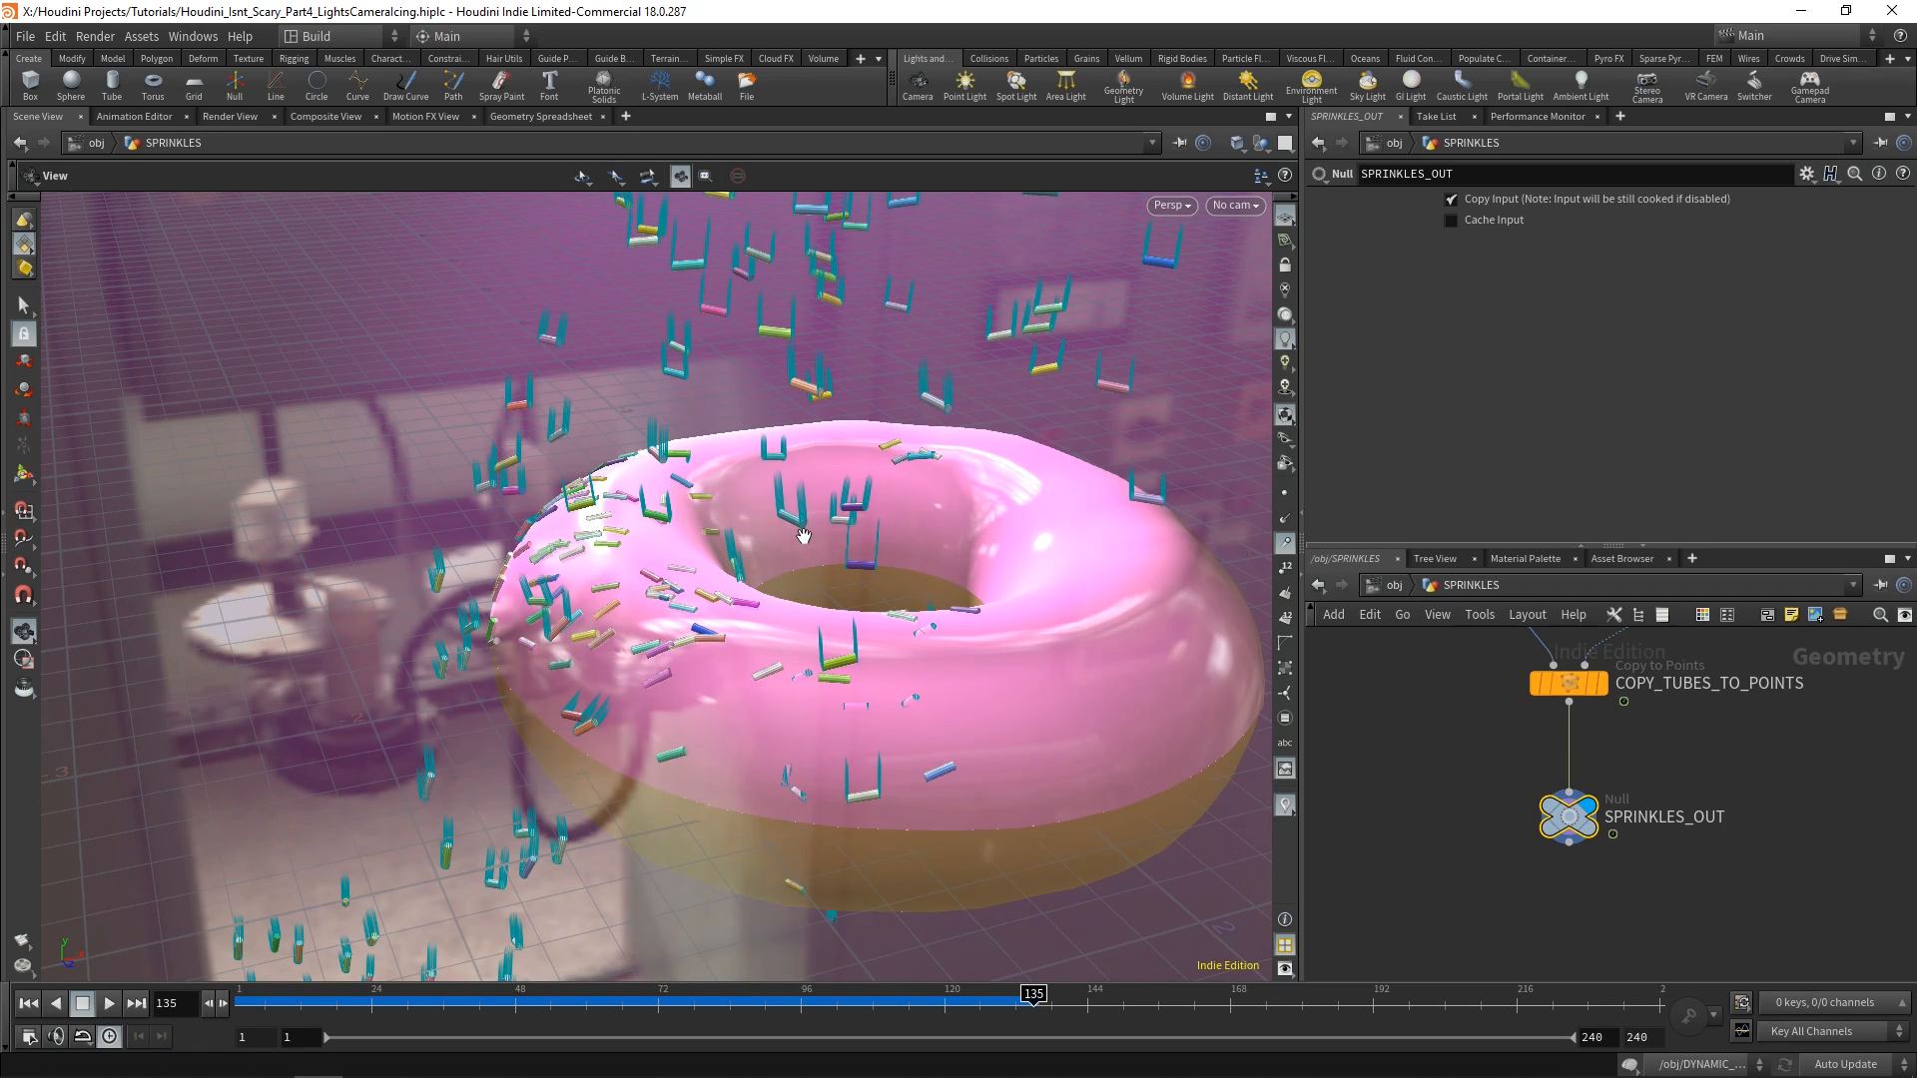
drag(797, 532, 899, 584)
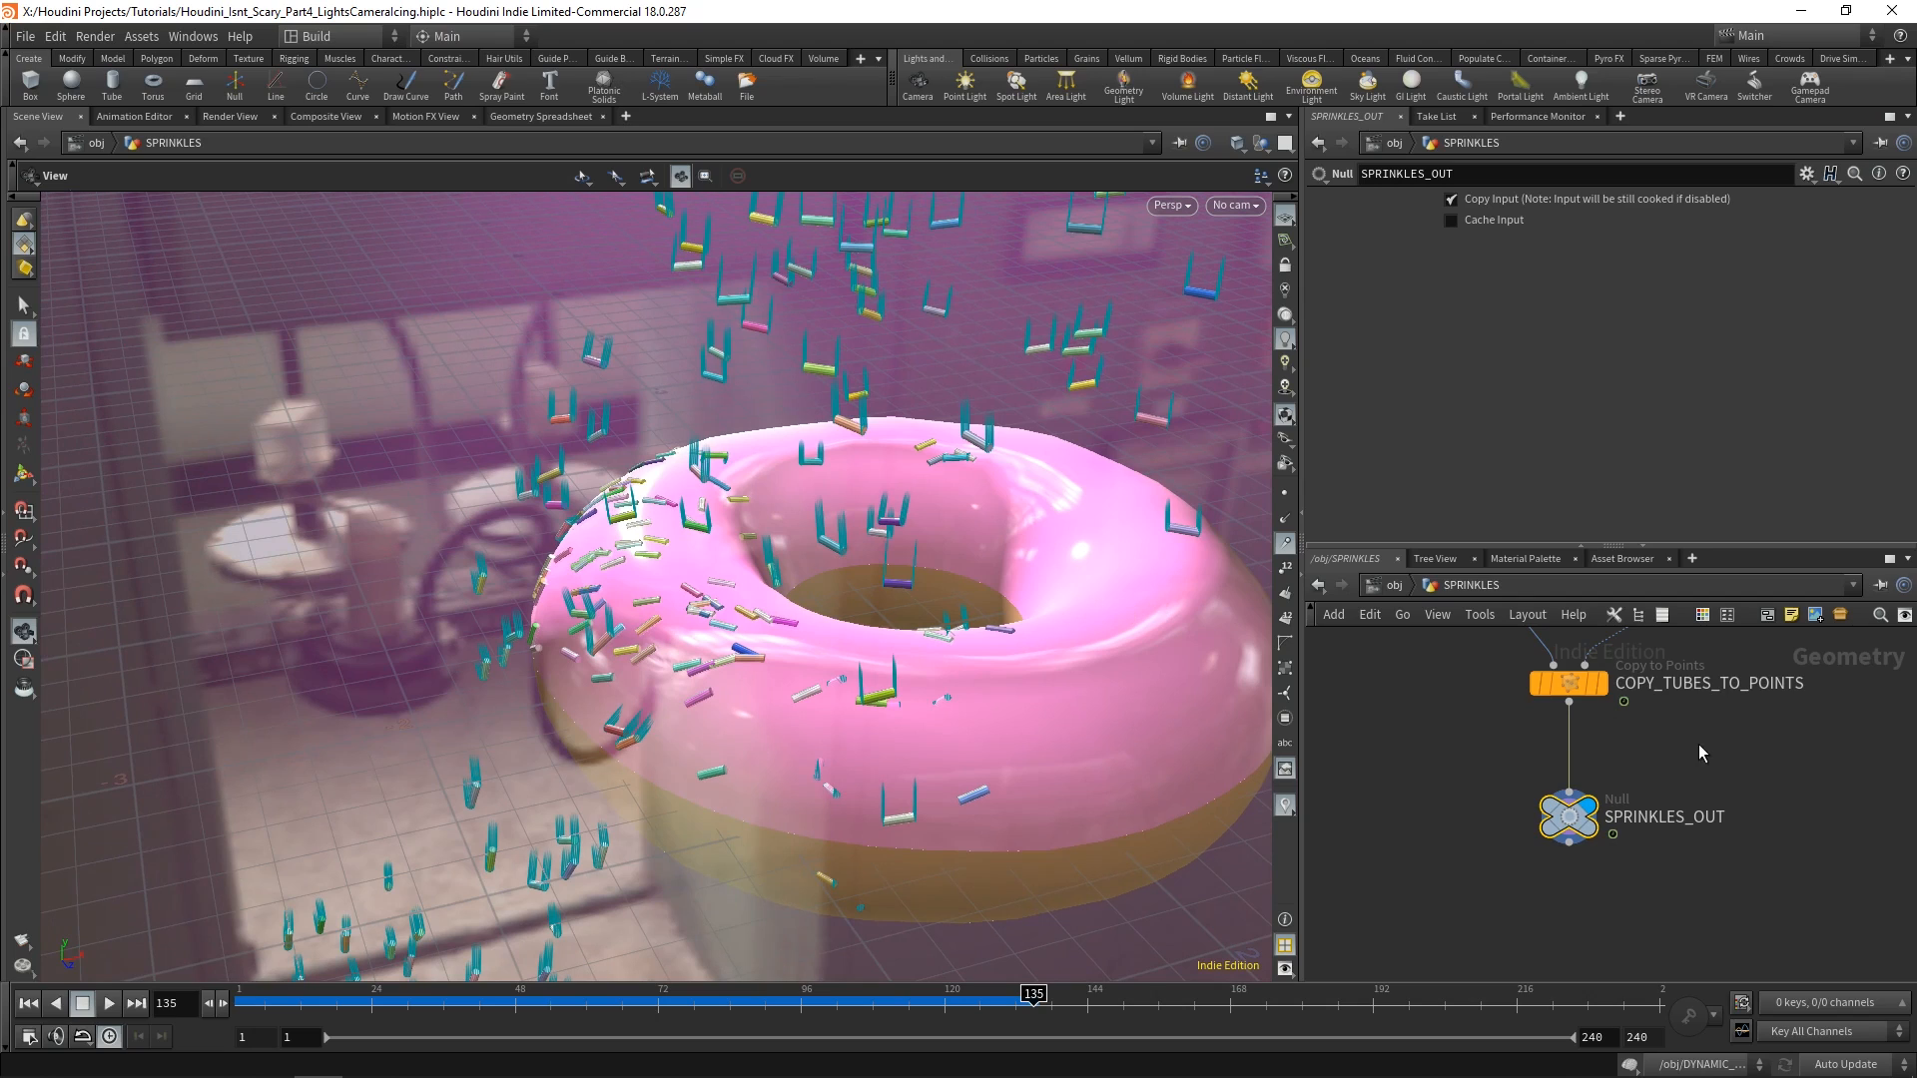
Display the RANDOMIZE_UP_ATTRIBUTE node's points in the viewport.
scroll(1700, 743, down, 1)
middle_drag(1742, 639, 1641, 790)
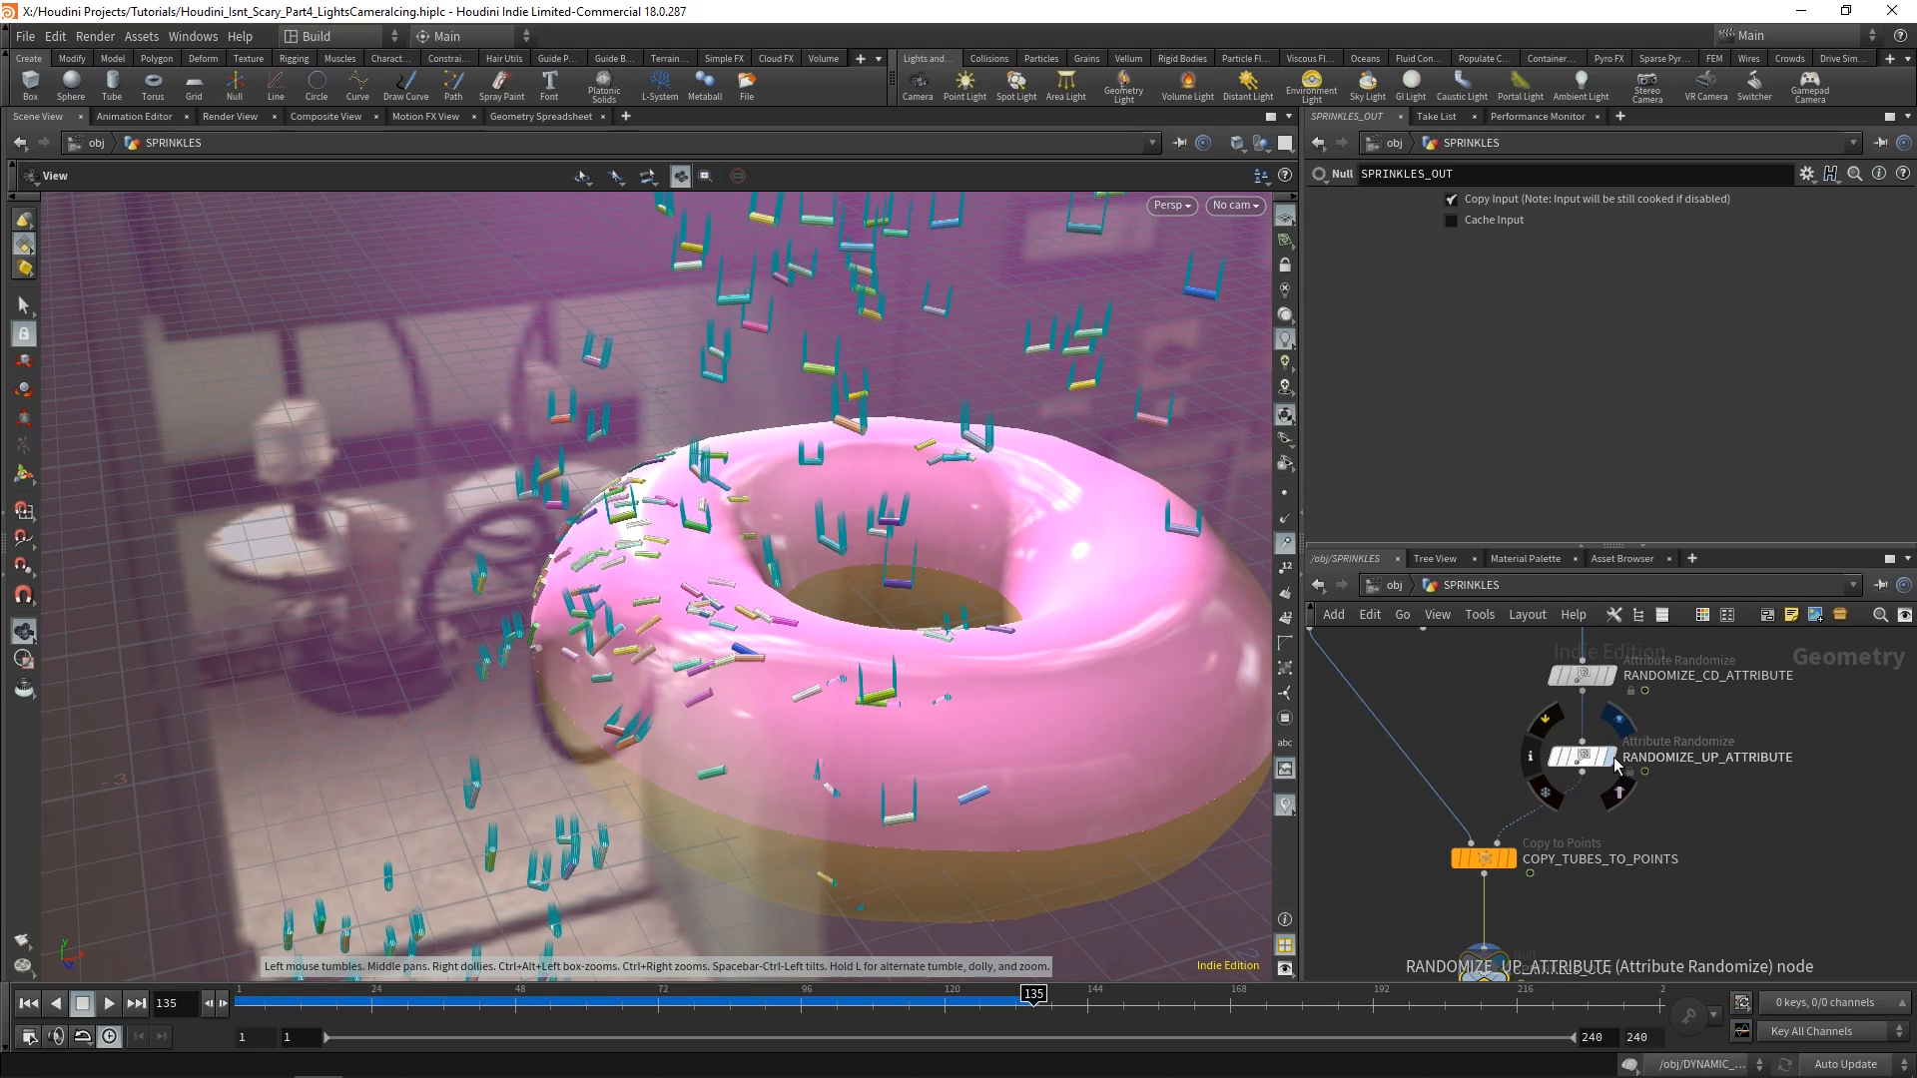
click(1611, 759)
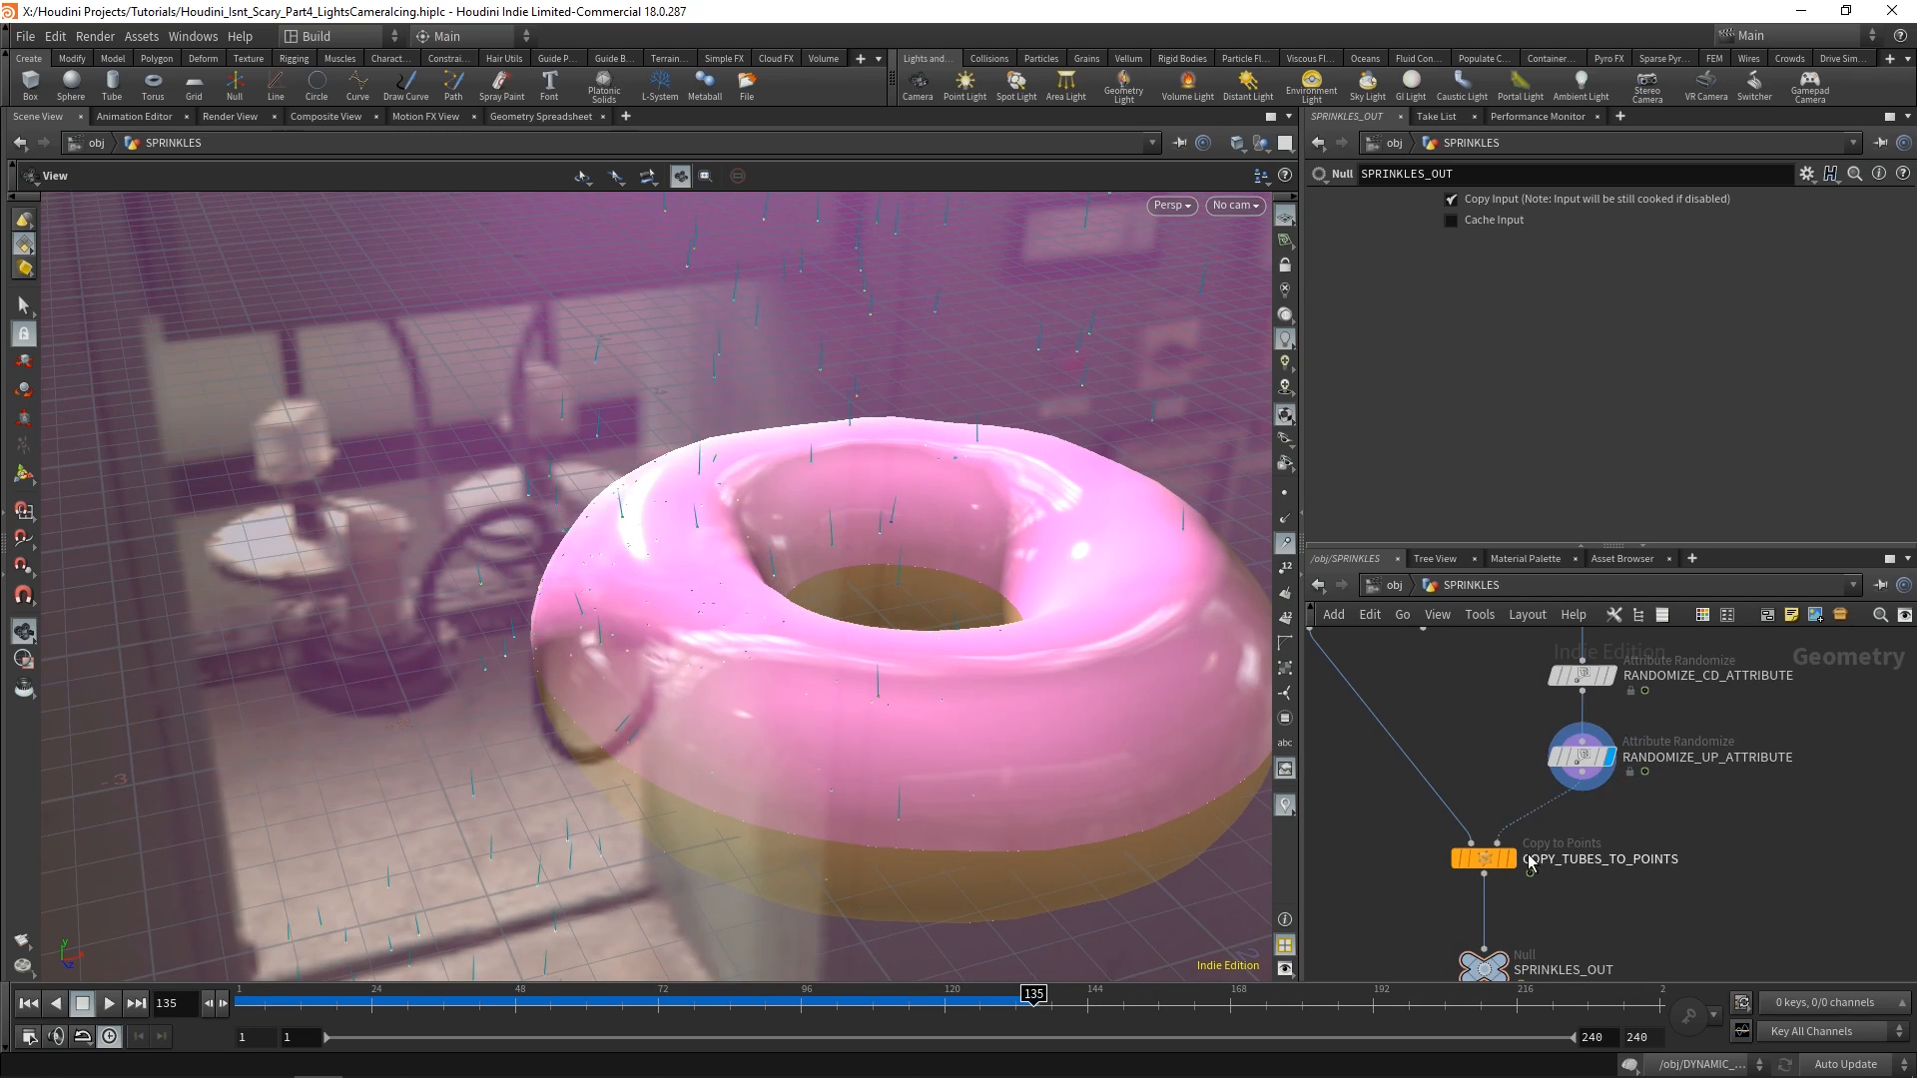
Insert a Trail node between RANDOMIZE_UP_ATTRIBUTE and COPY_TUBES_TO_POINTS, aligned beneath the randomize node.
key(Tab)
mouse_move(1641, 814)
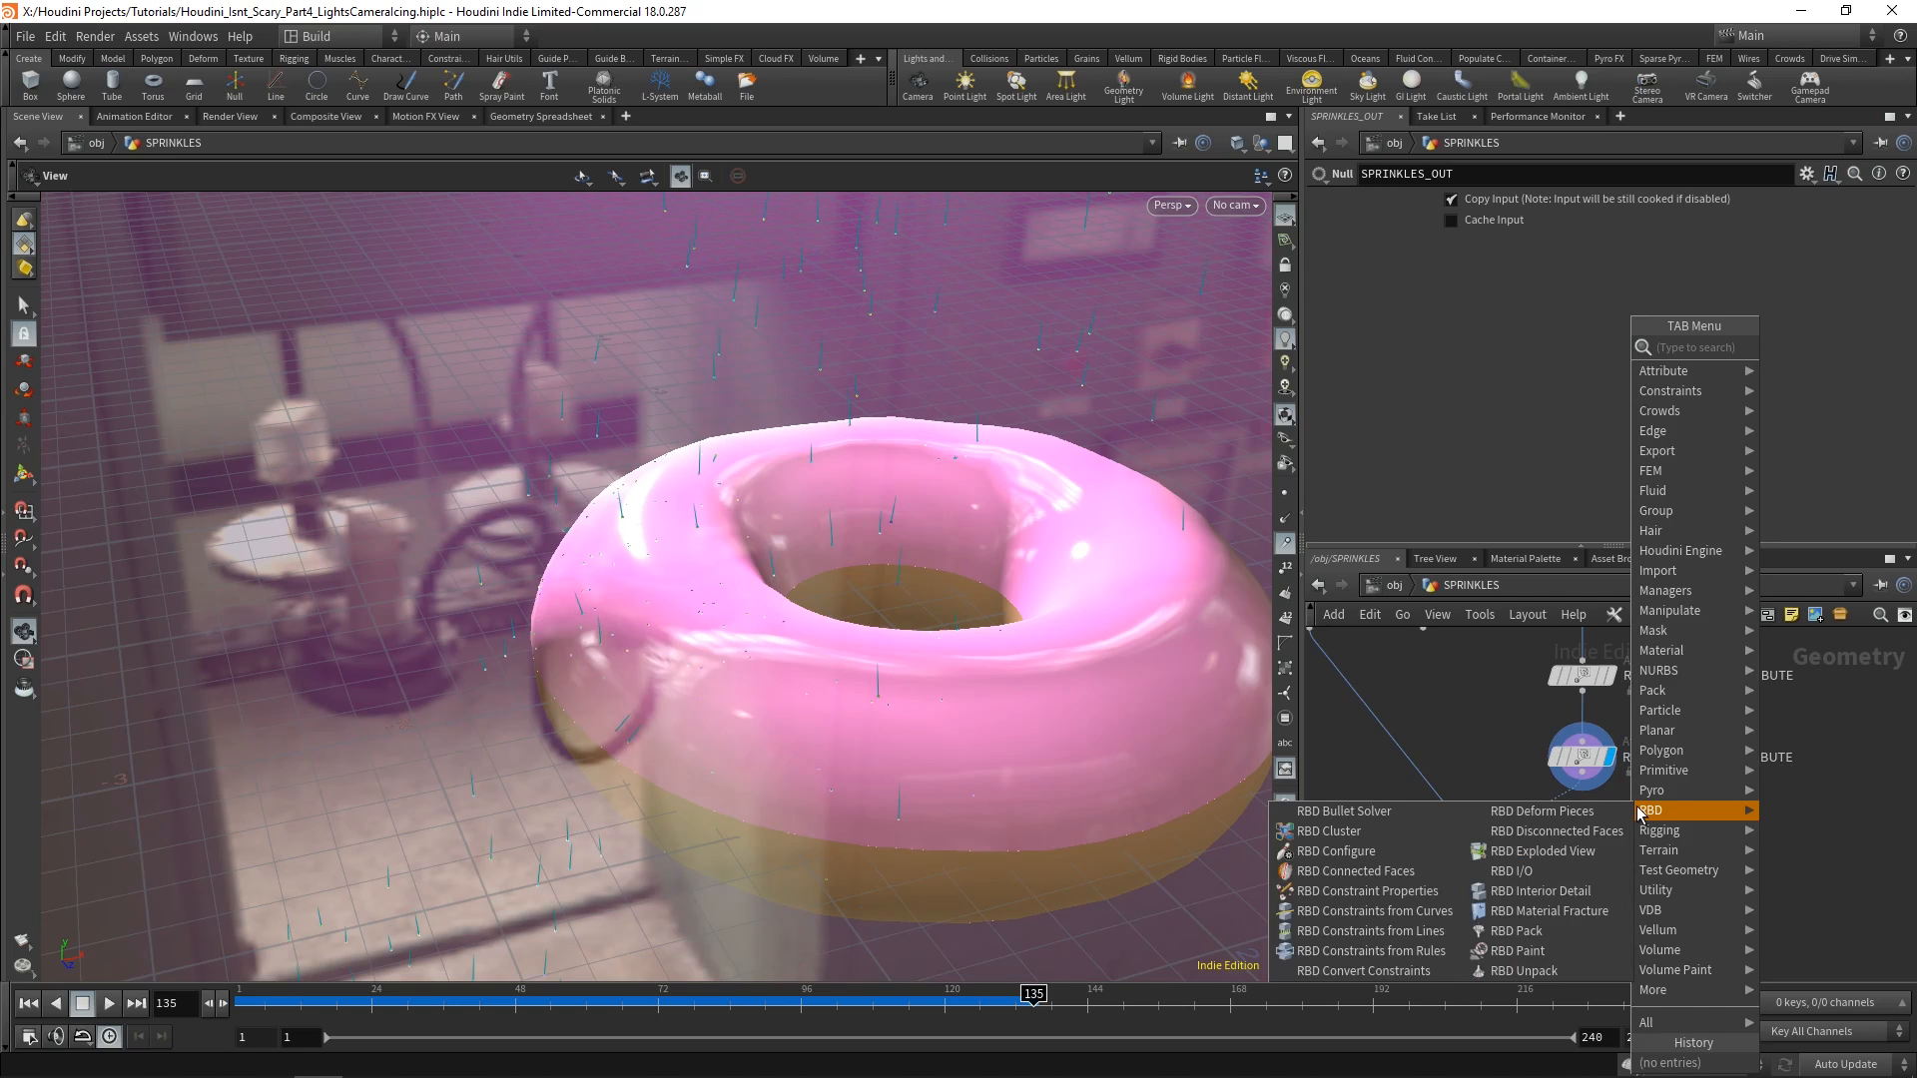
text(trail)
key(Return)
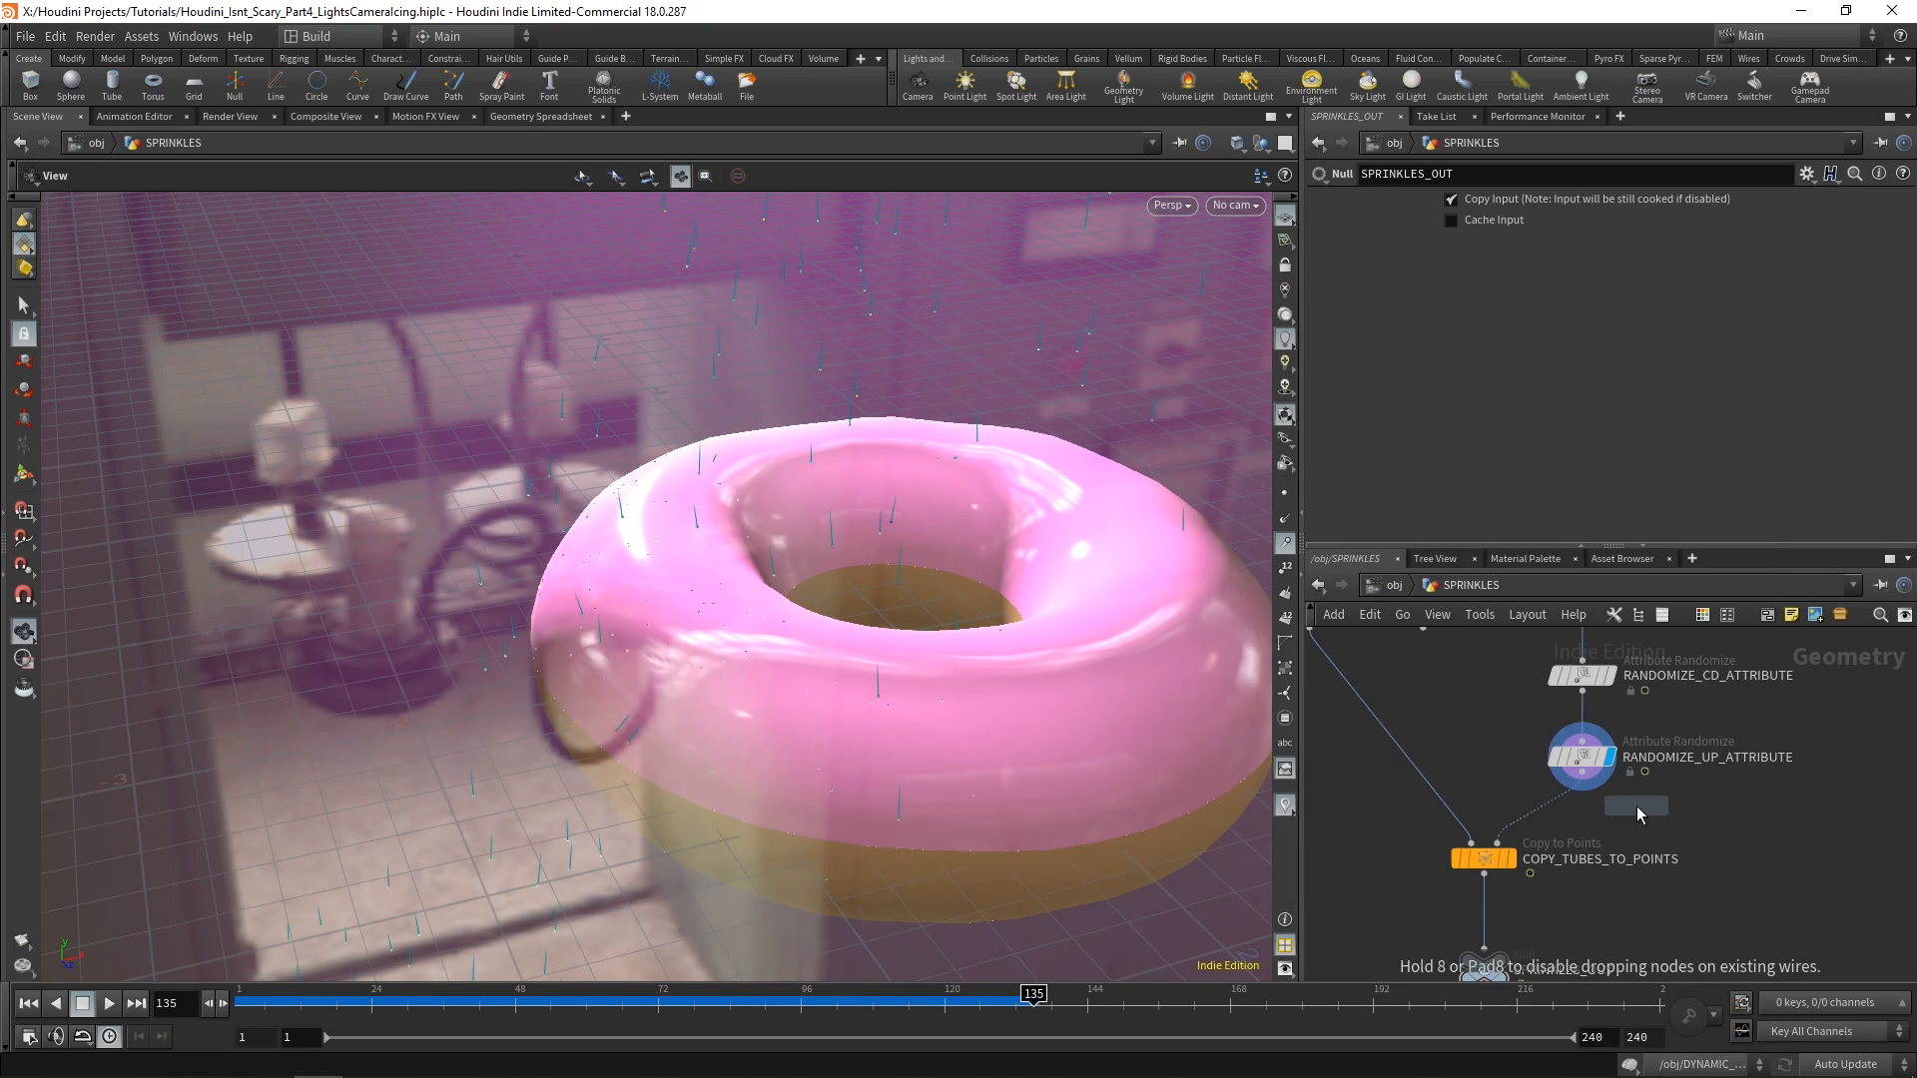
click(1568, 827)
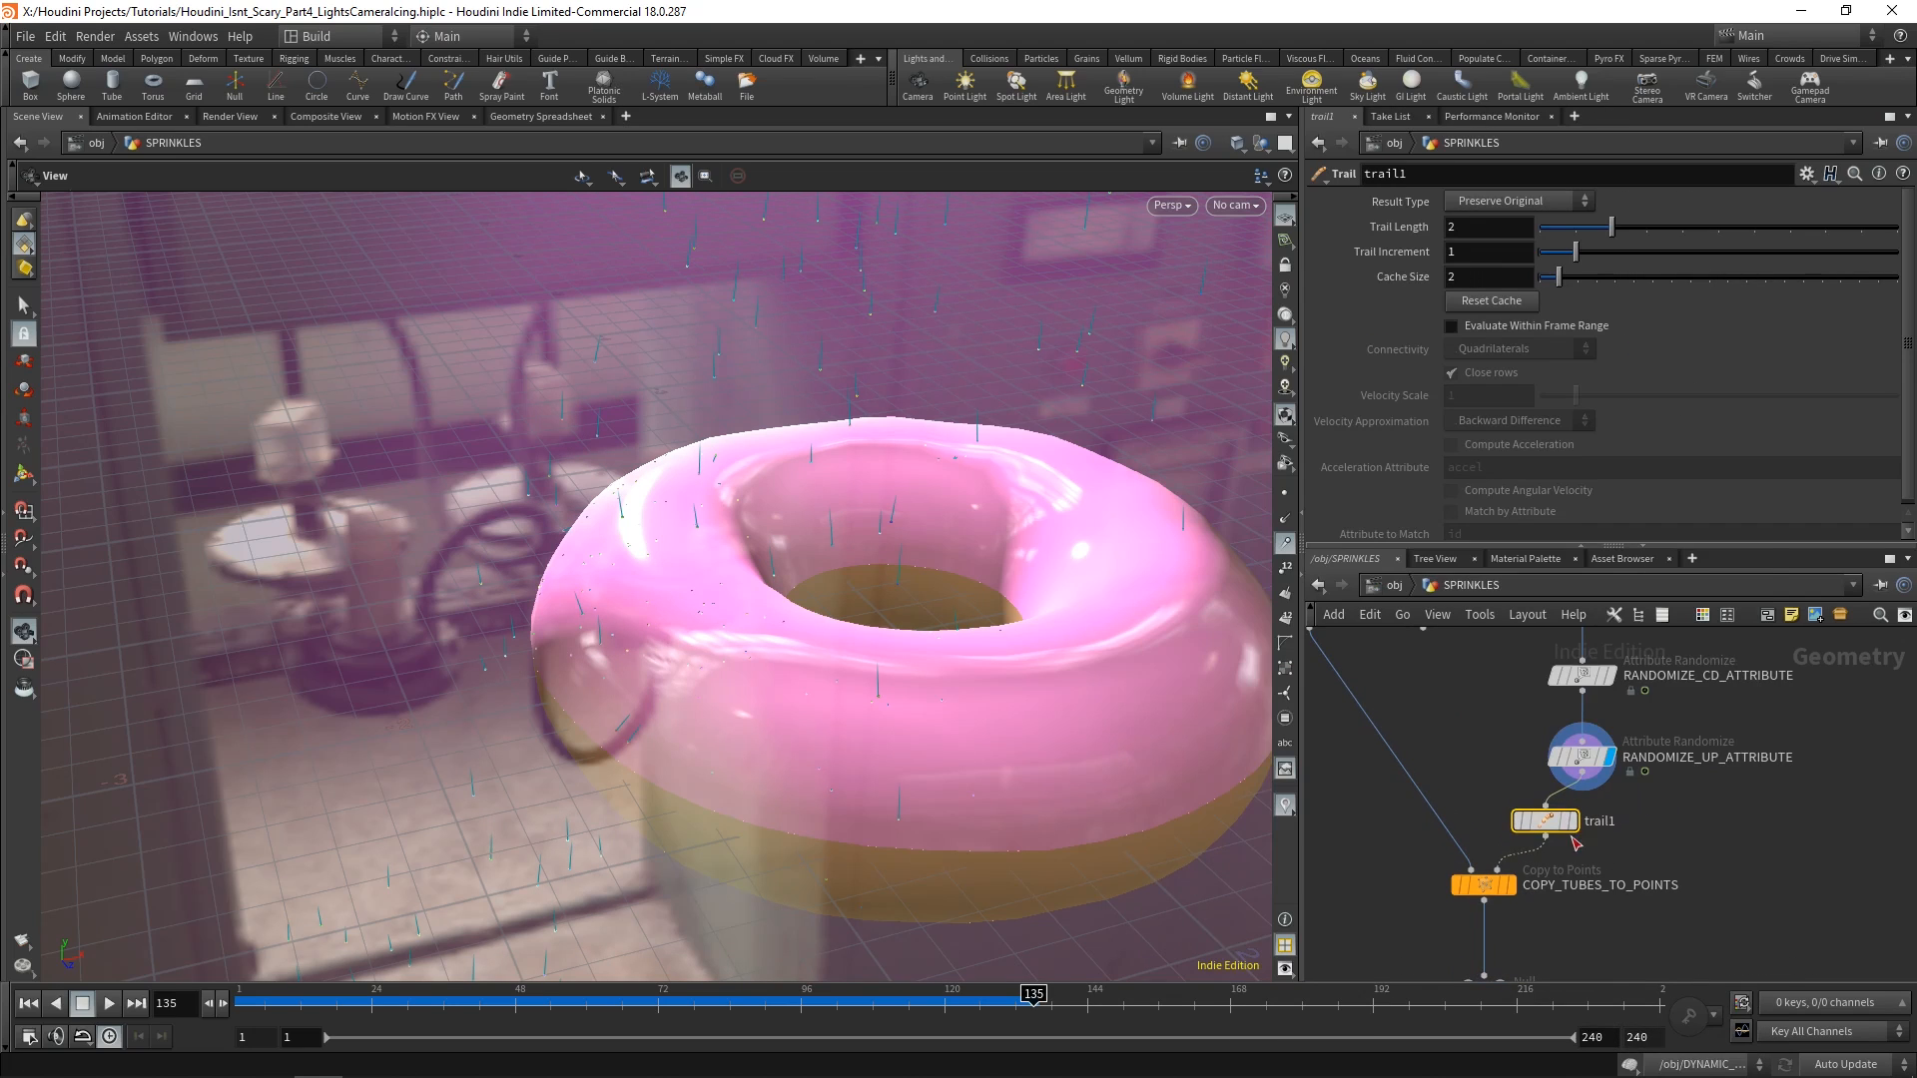
drag(1563, 824, 1575, 827)
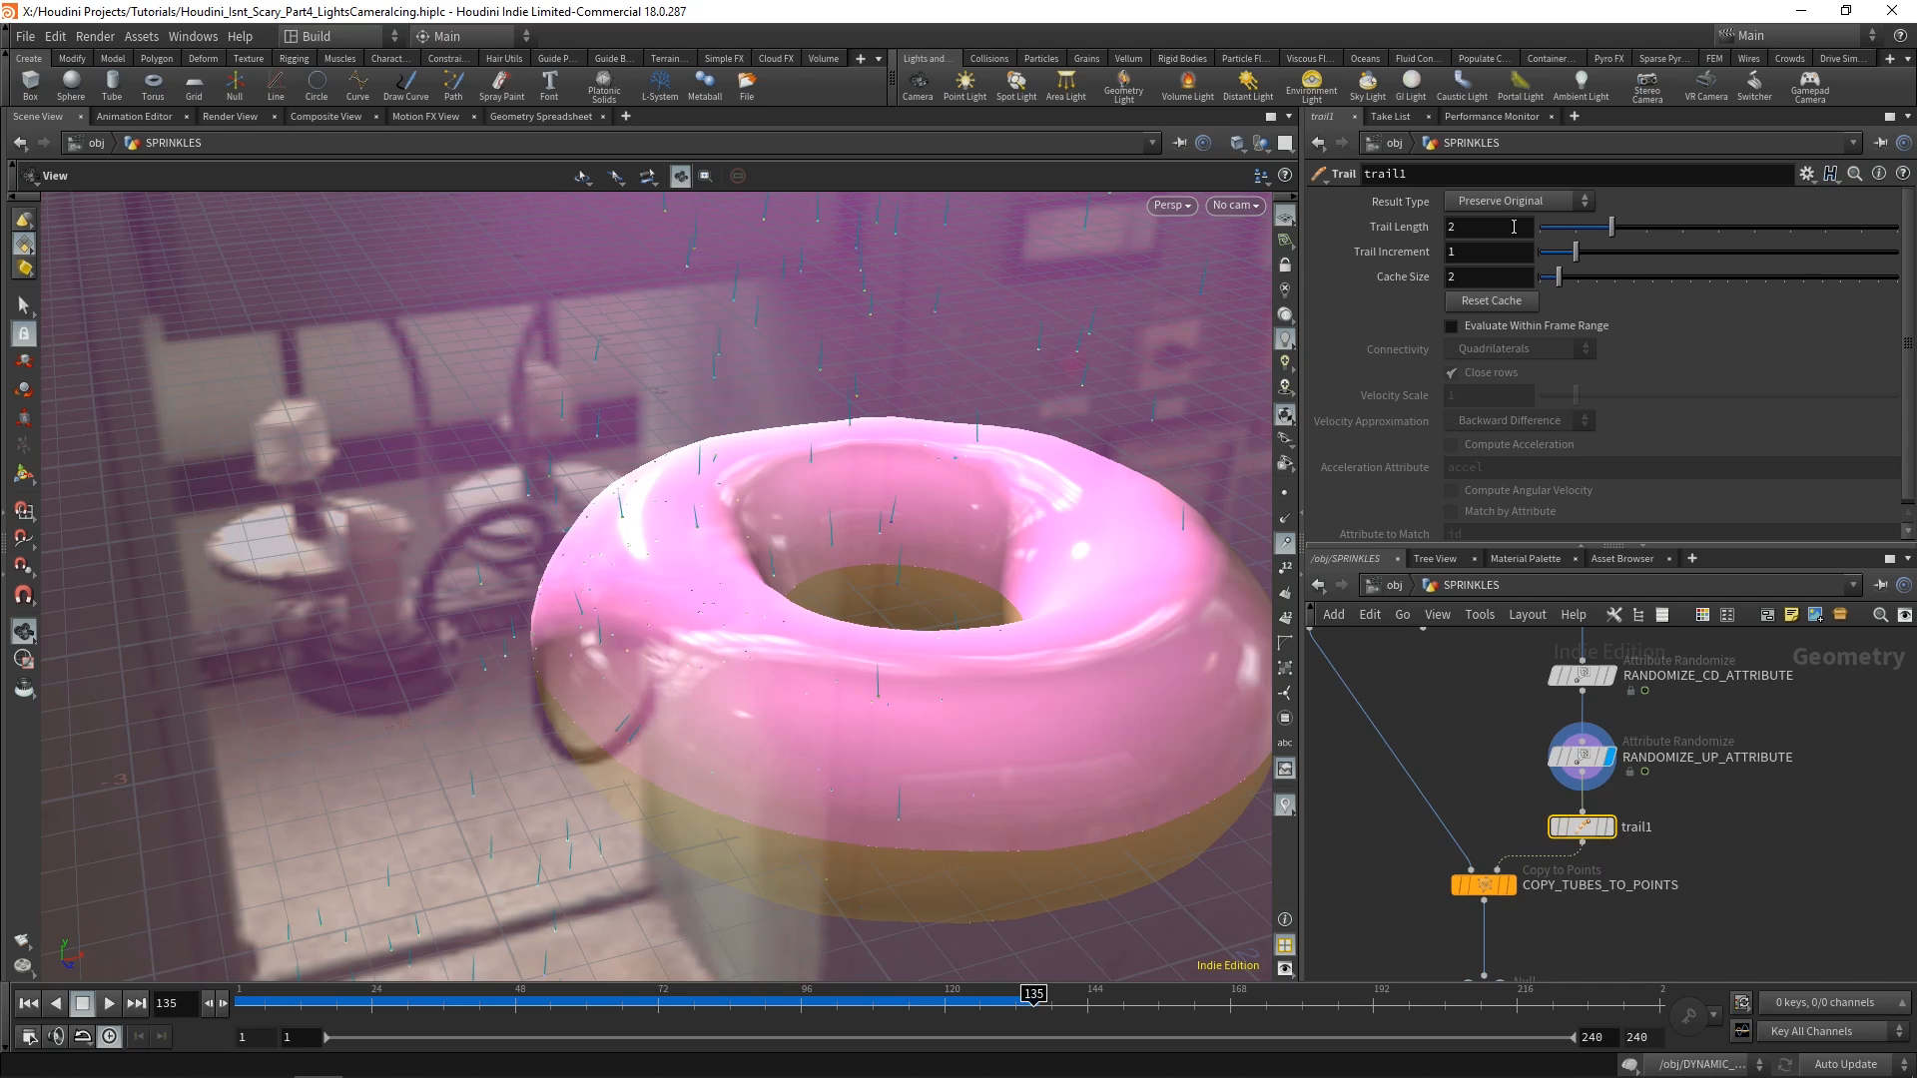
Set the Trail node's result type to Compute Velocity, checking its output before displaying SPRINKLES_OUT again.
click(1455, 204)
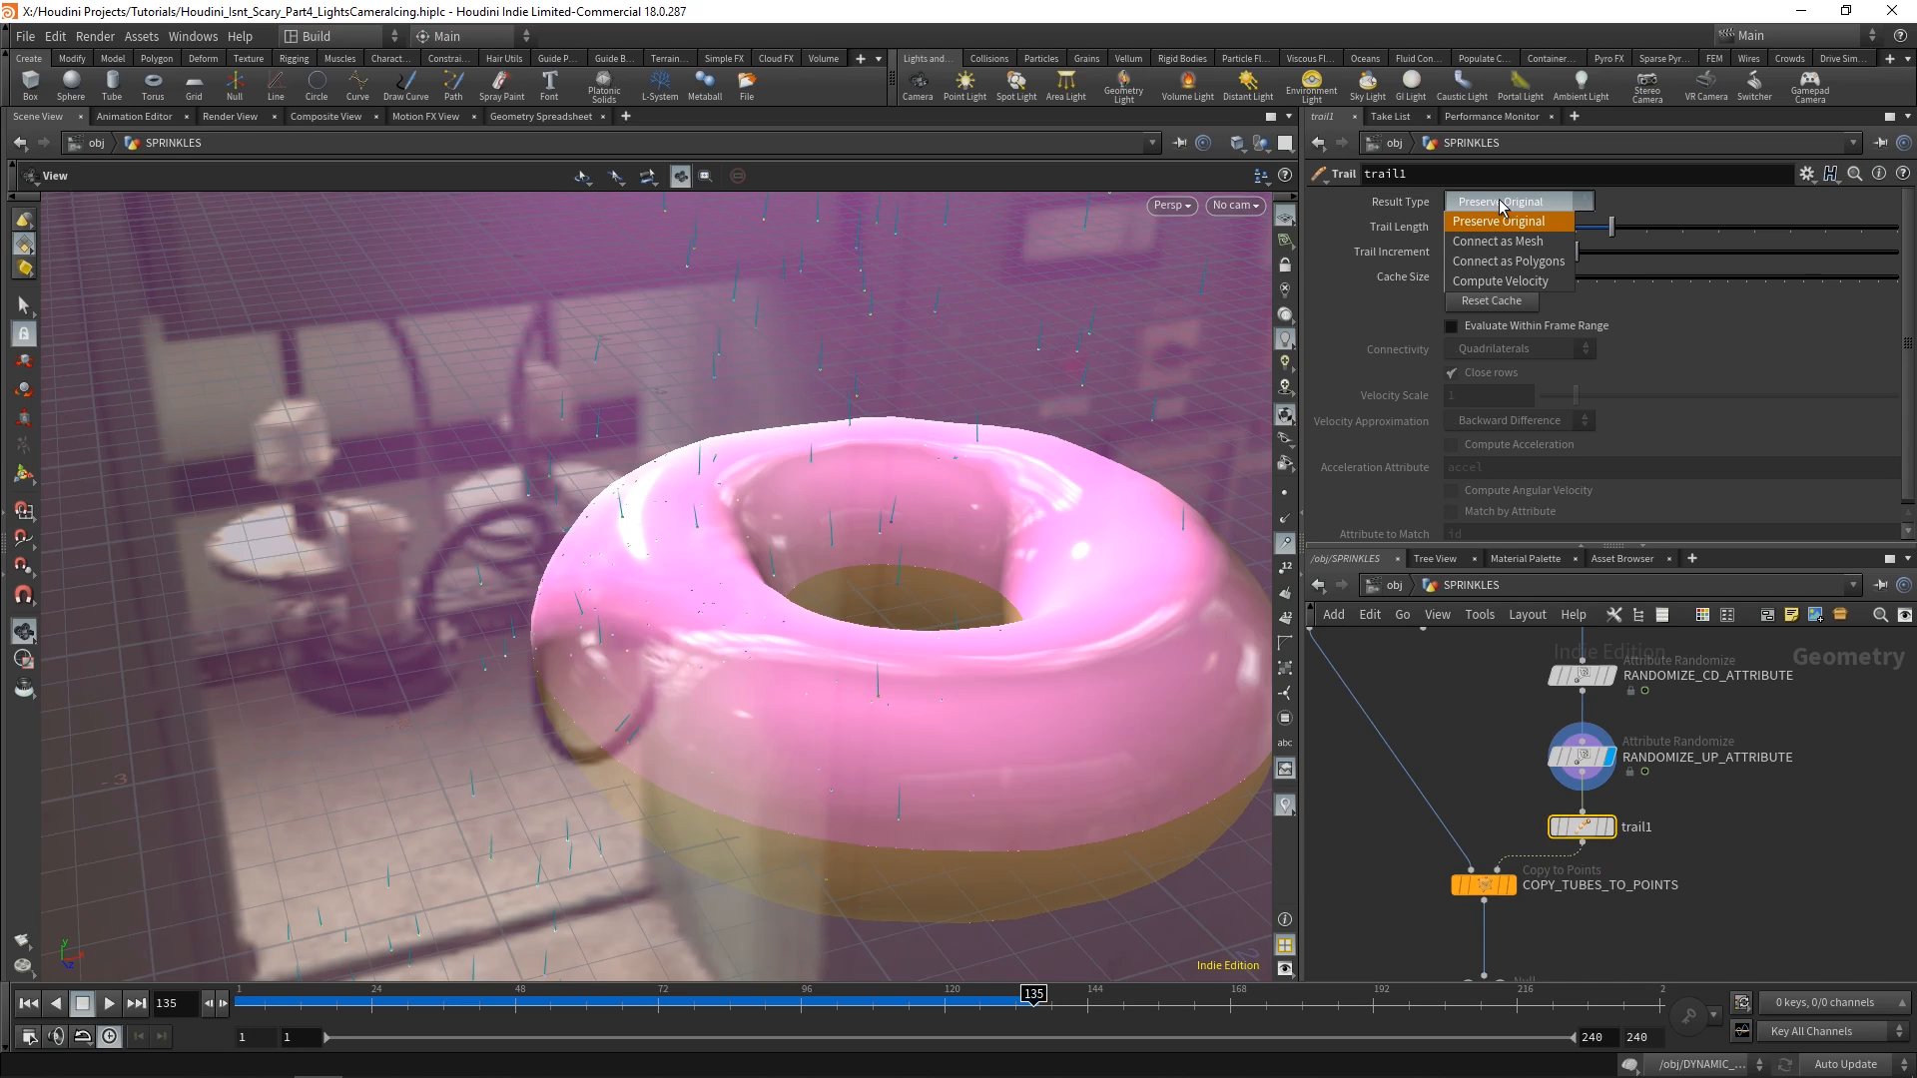
click(1500, 282)
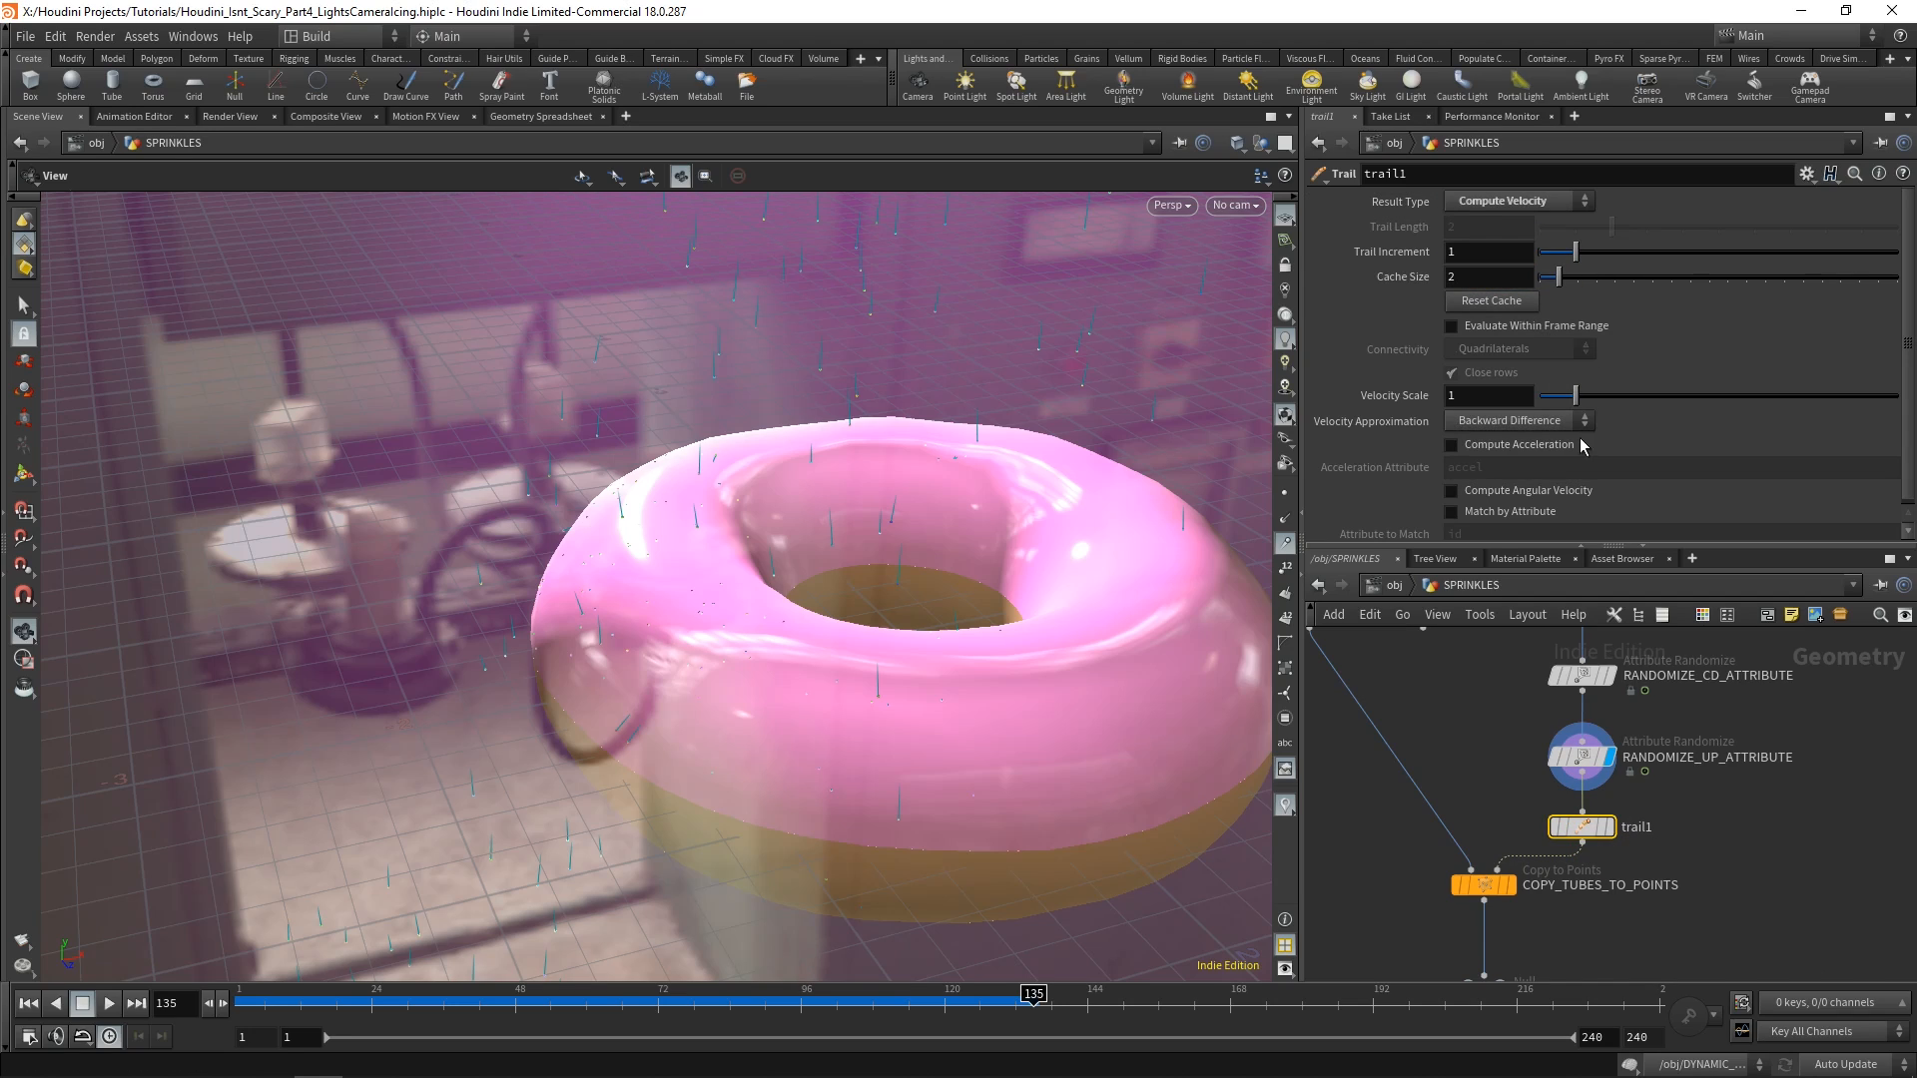
click(1610, 828)
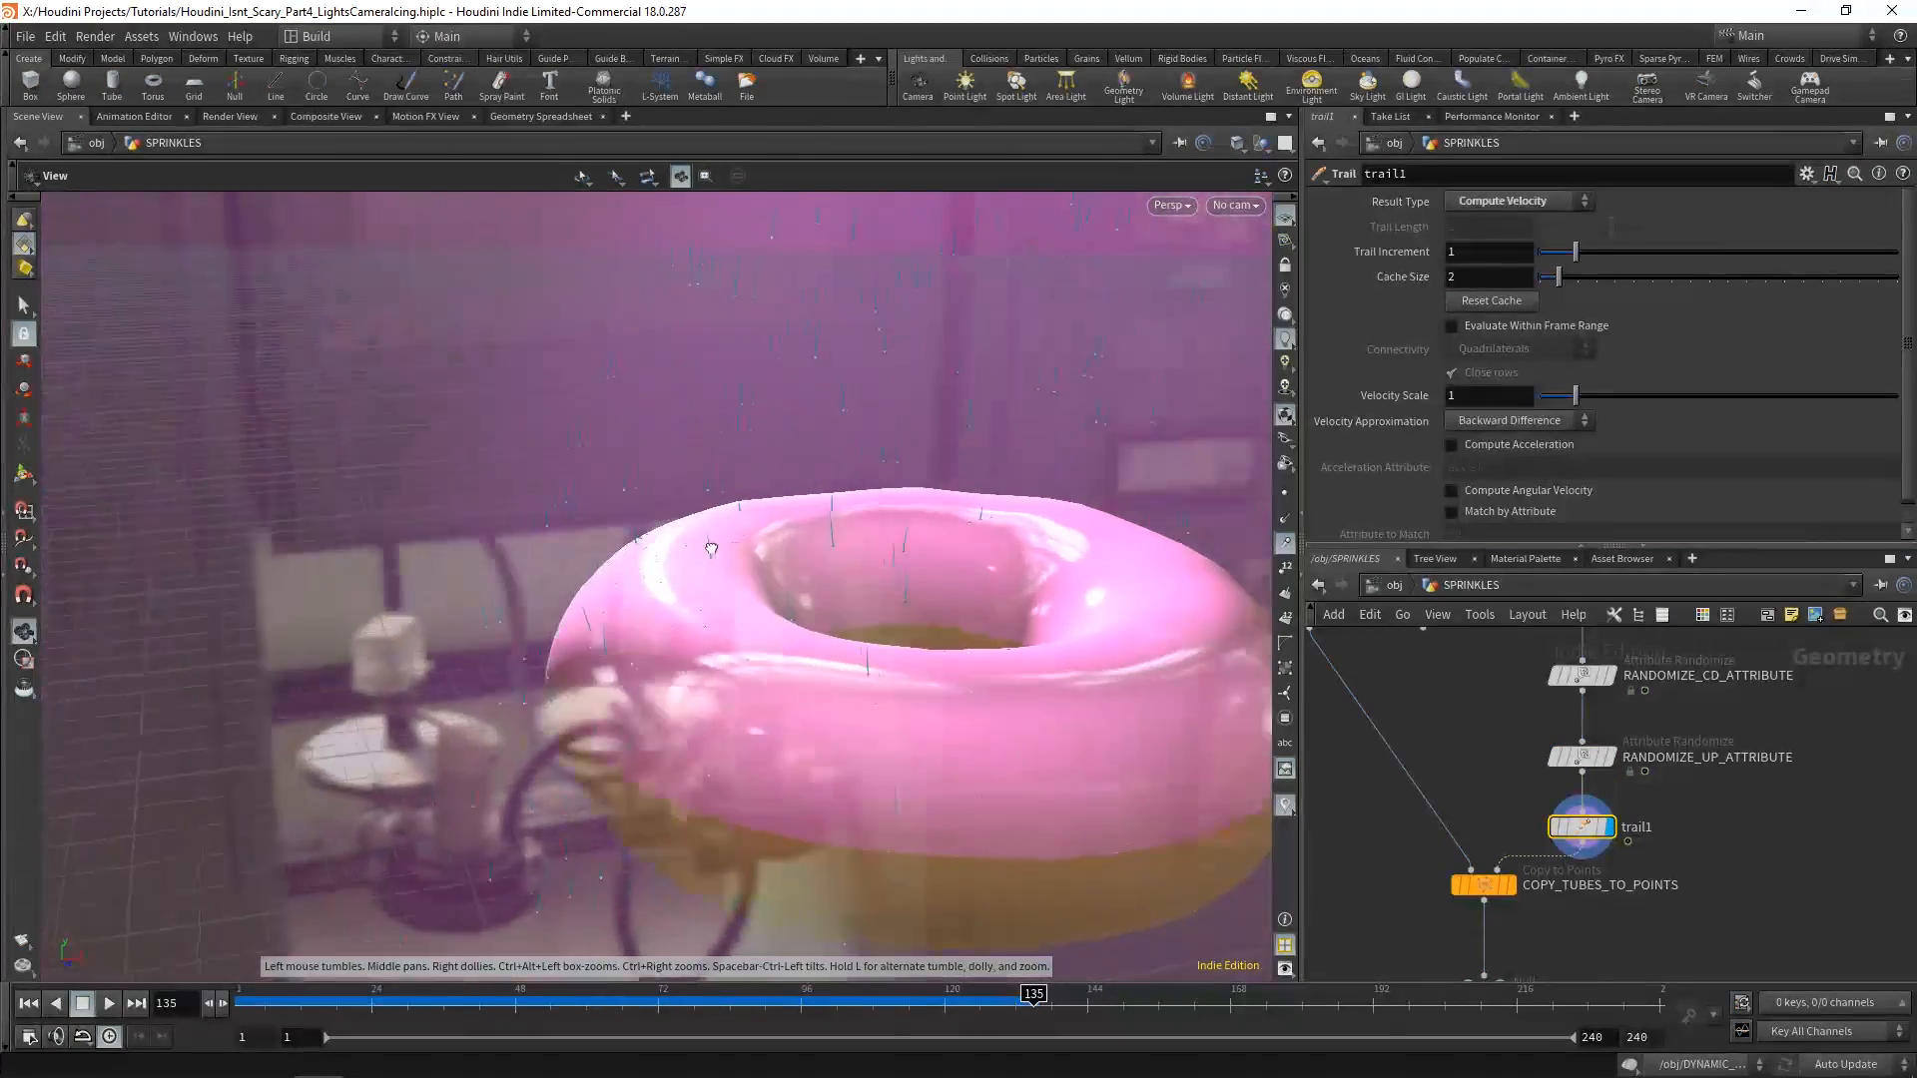
middle_drag(1715, 883, 1699, 812)
click(1485, 918)
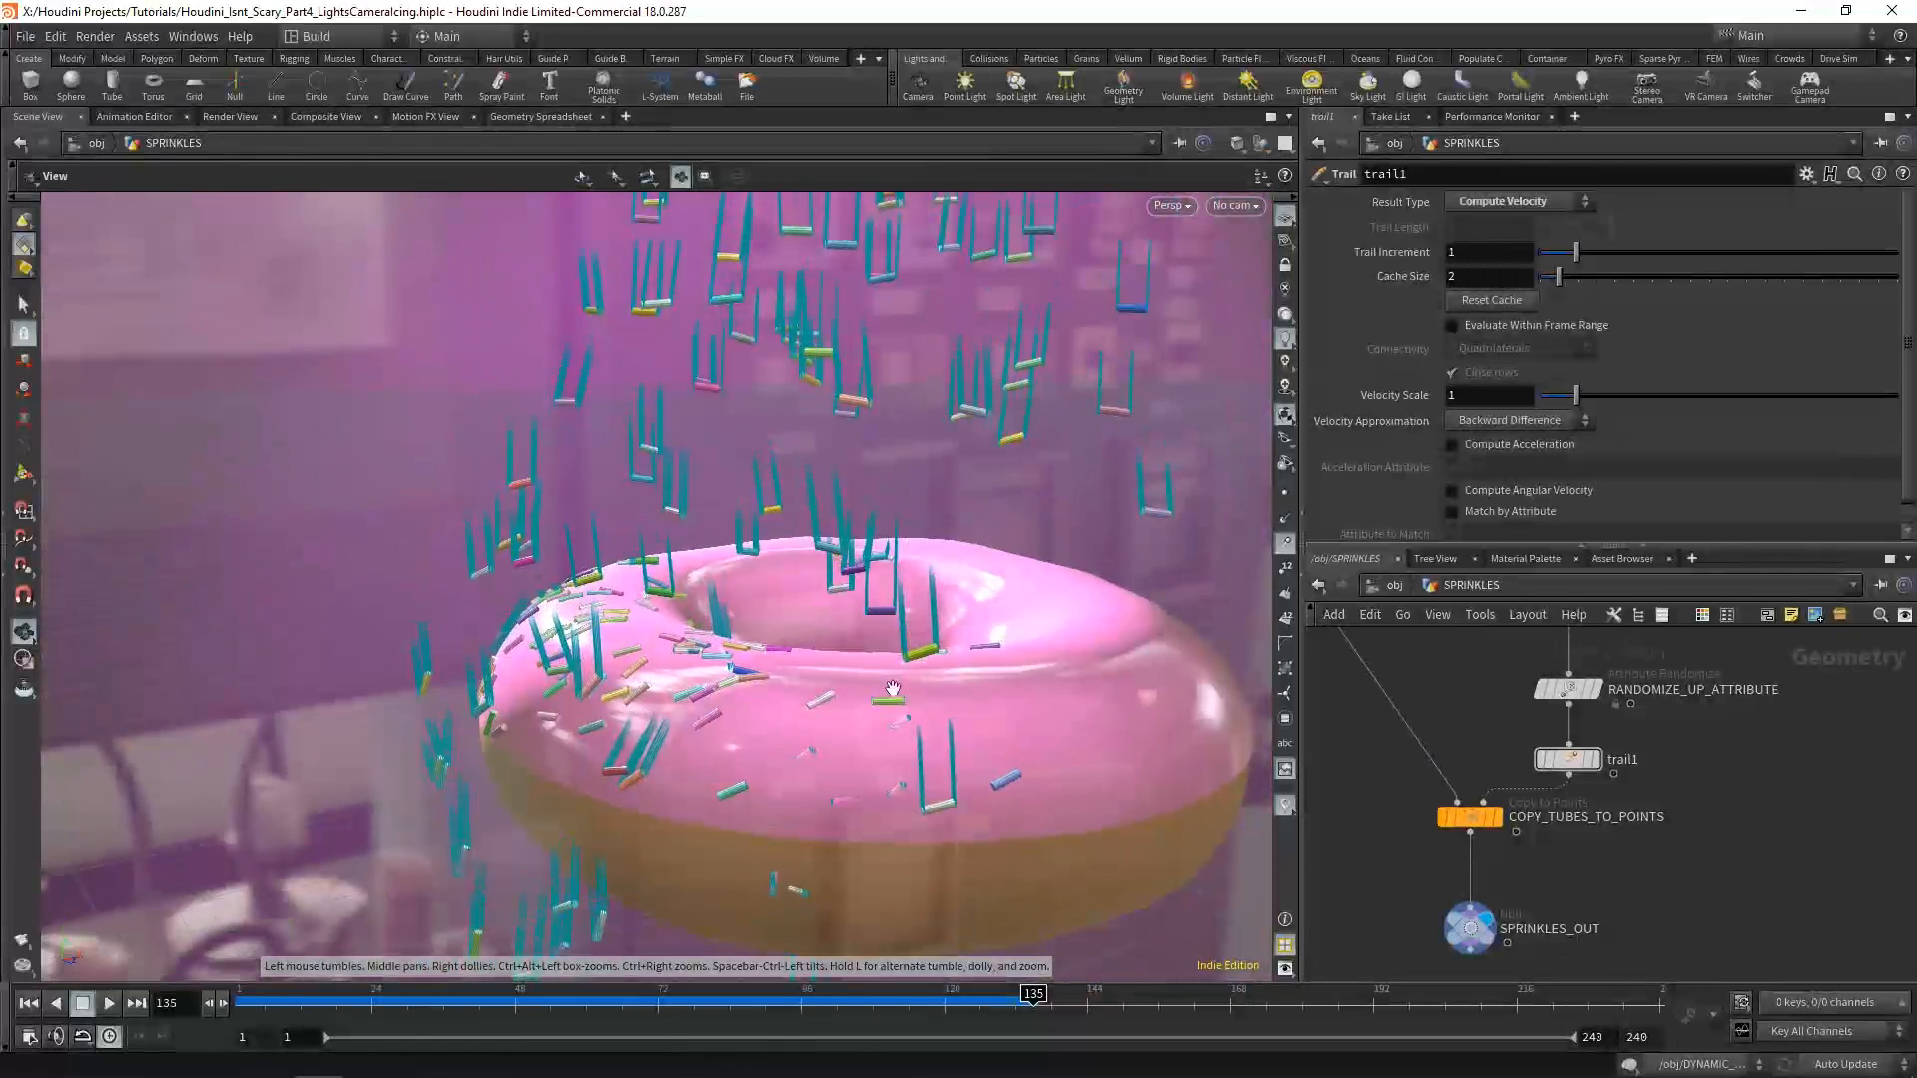
Return to the object level and set the SPRINKLES object's geometry velocity blur to Velocity Blur.
click(1393, 586)
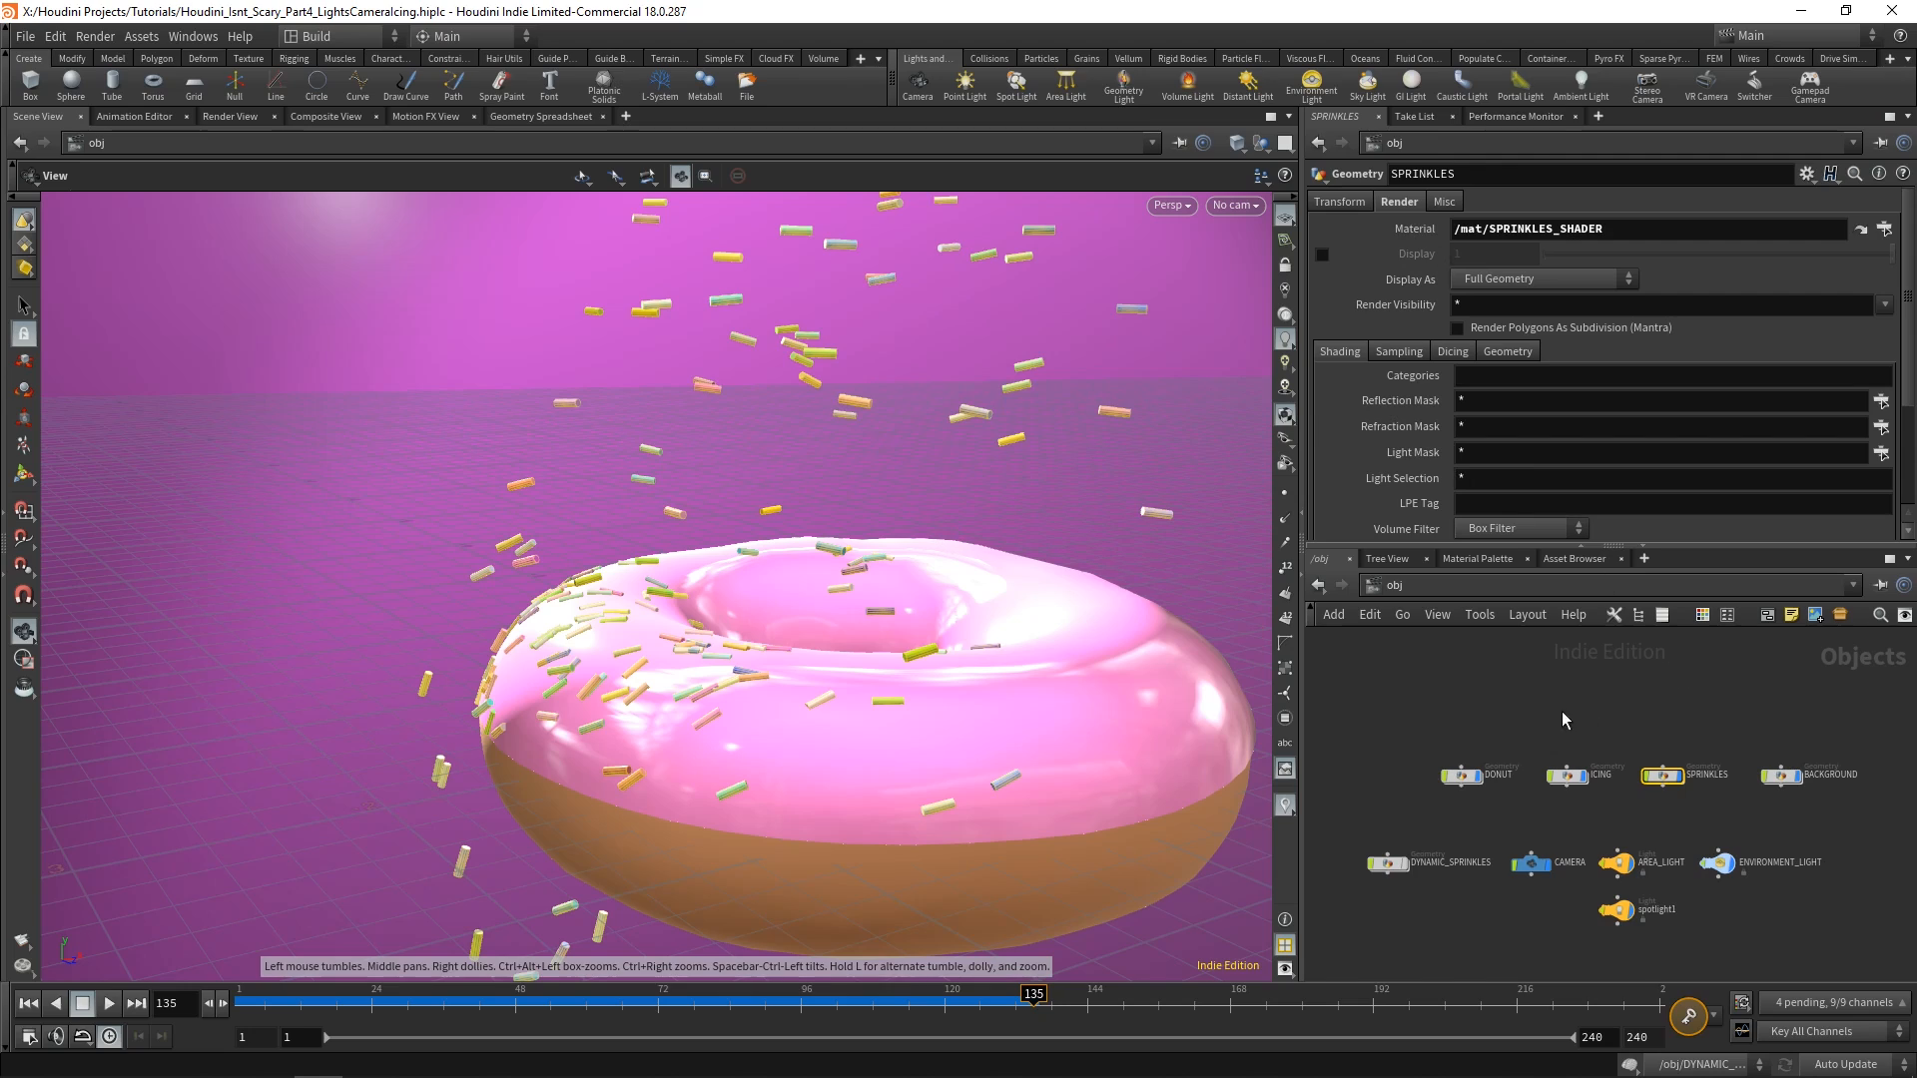
scroll(1594, 786, up, 1)
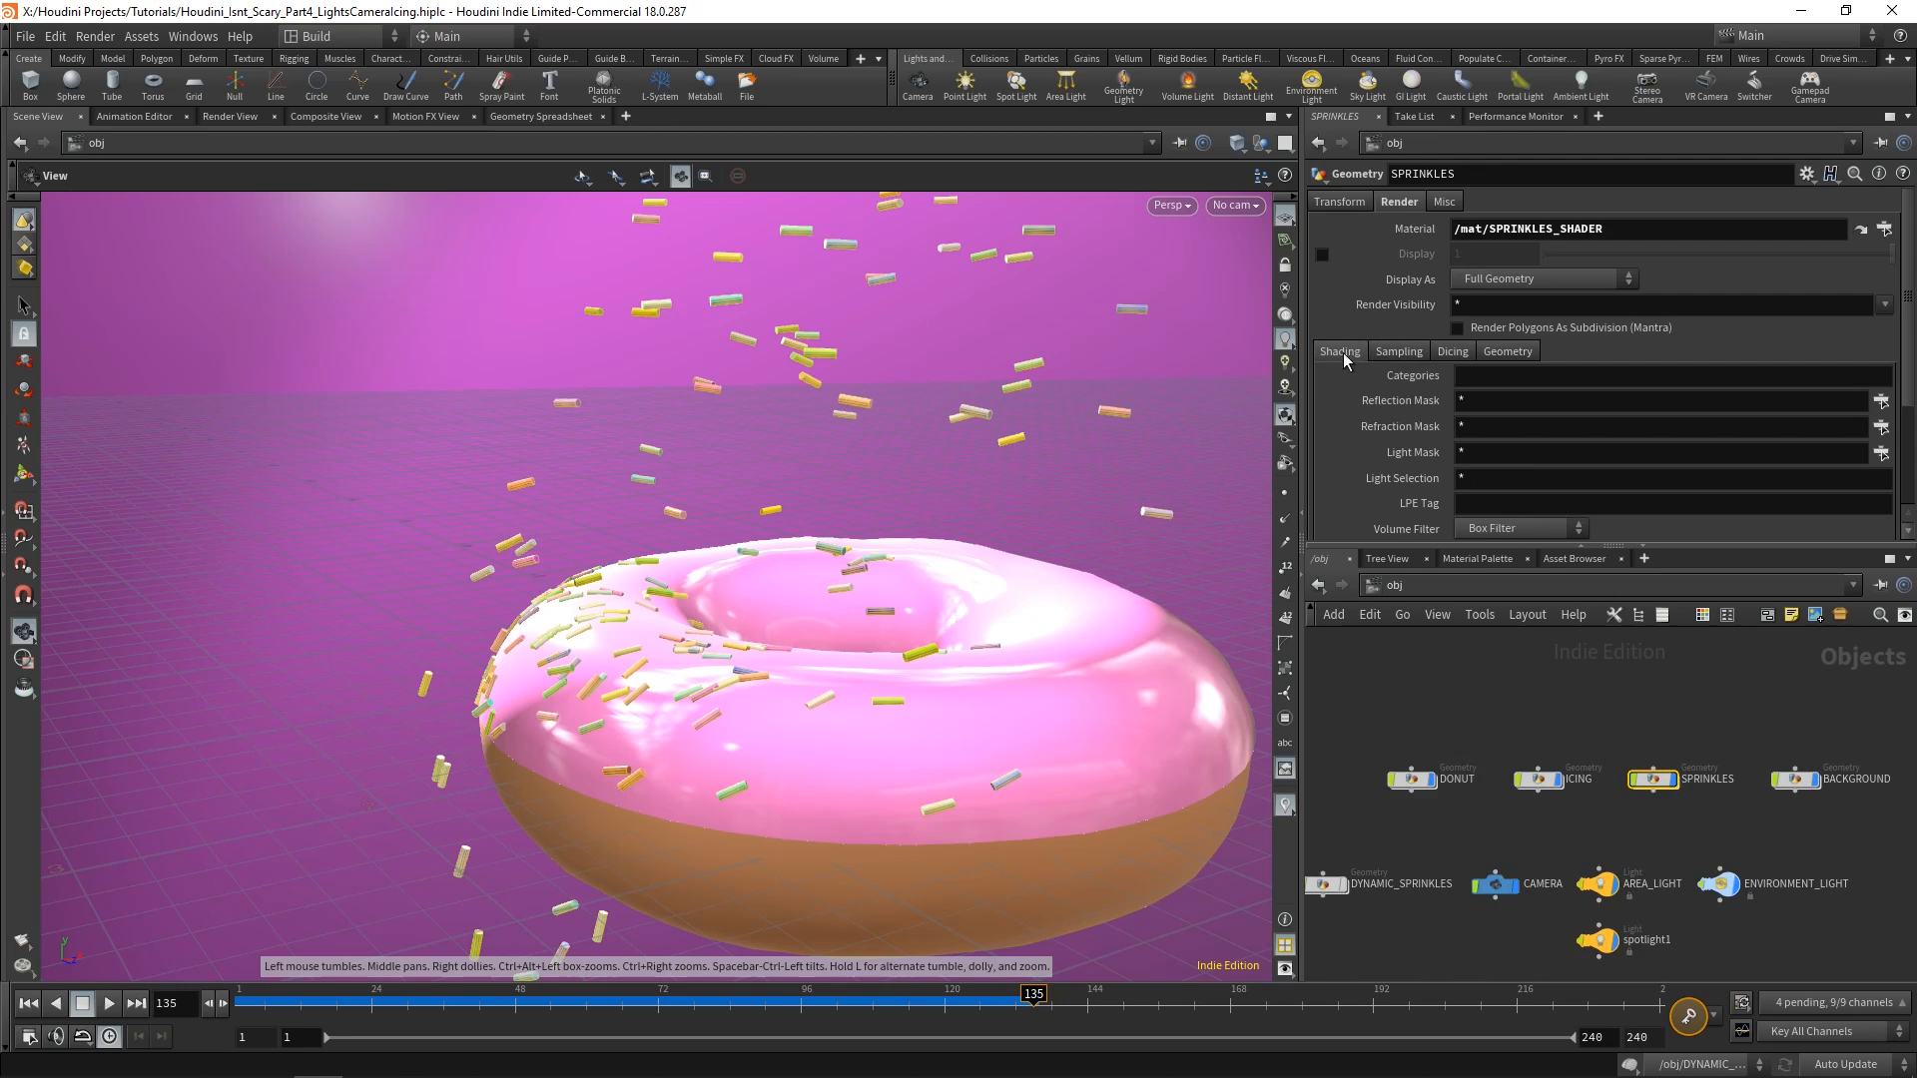
click(1397, 353)
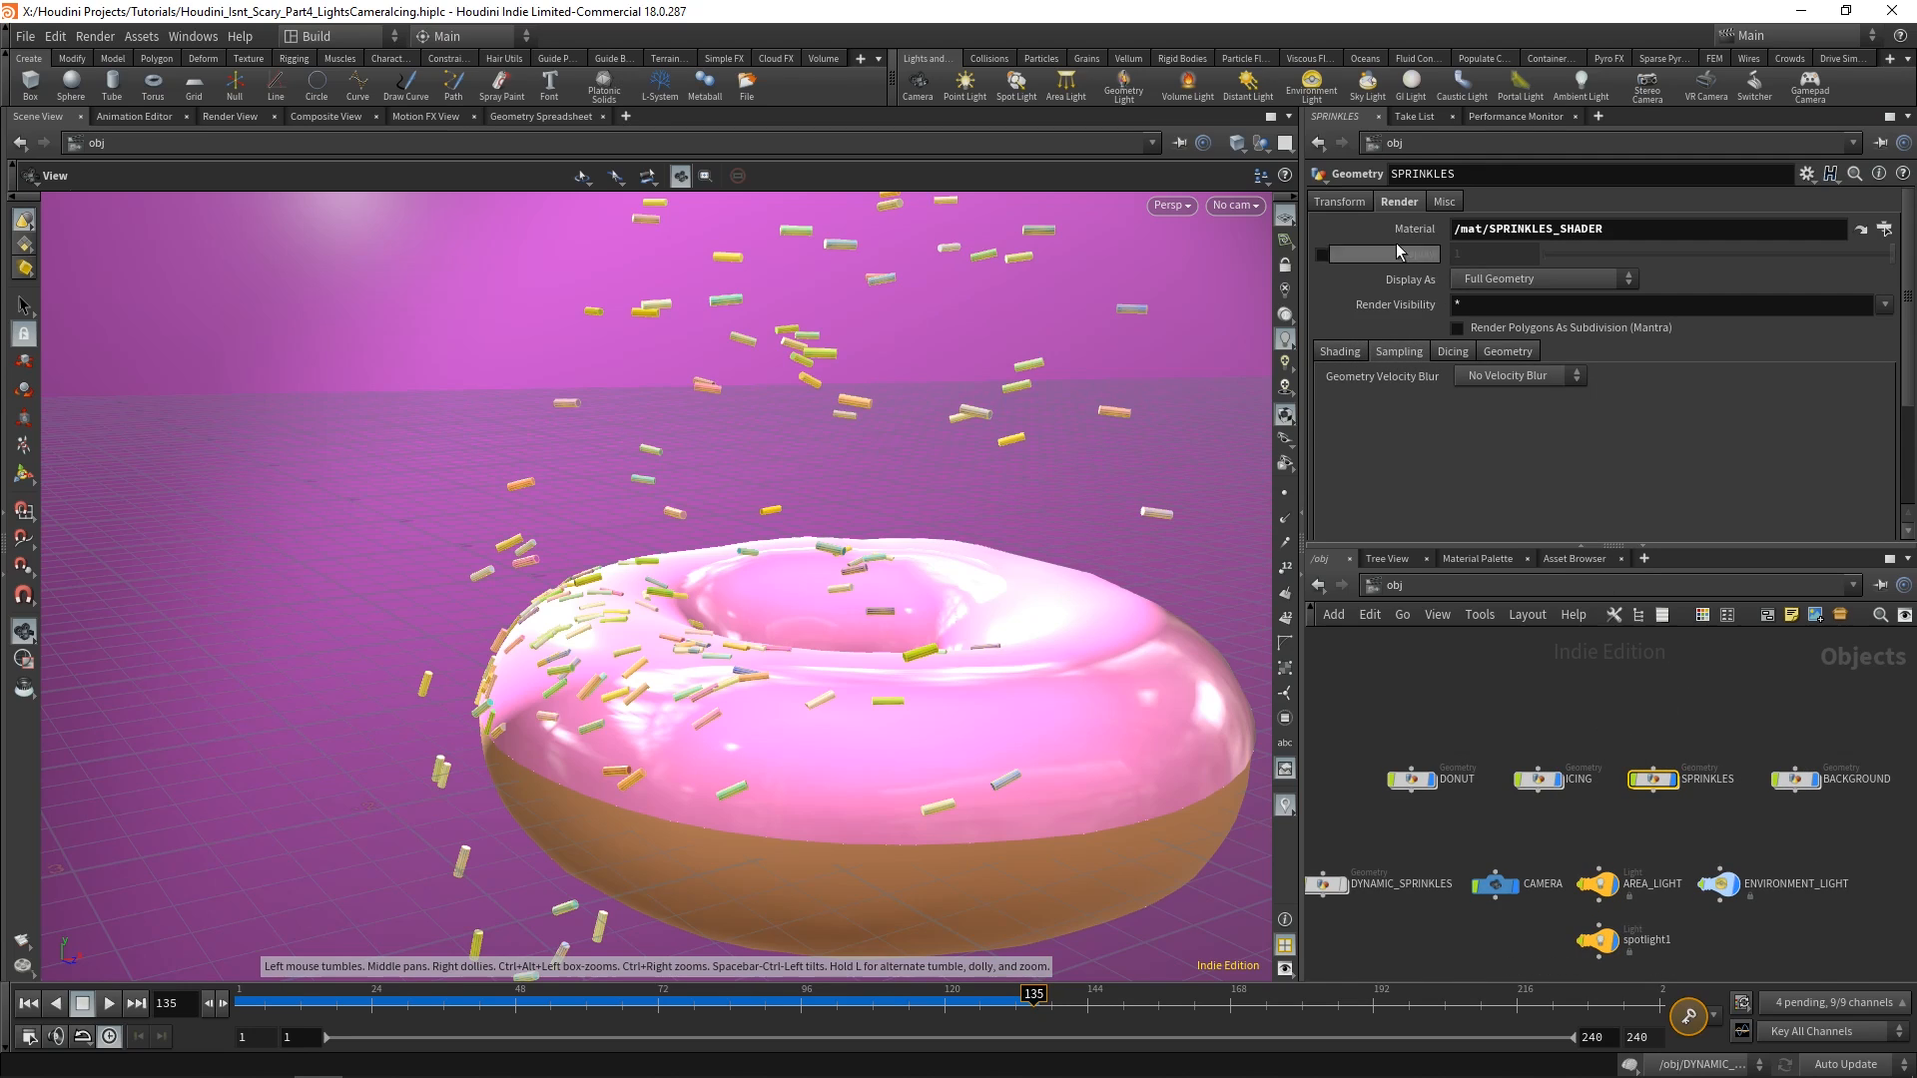
click(1526, 377)
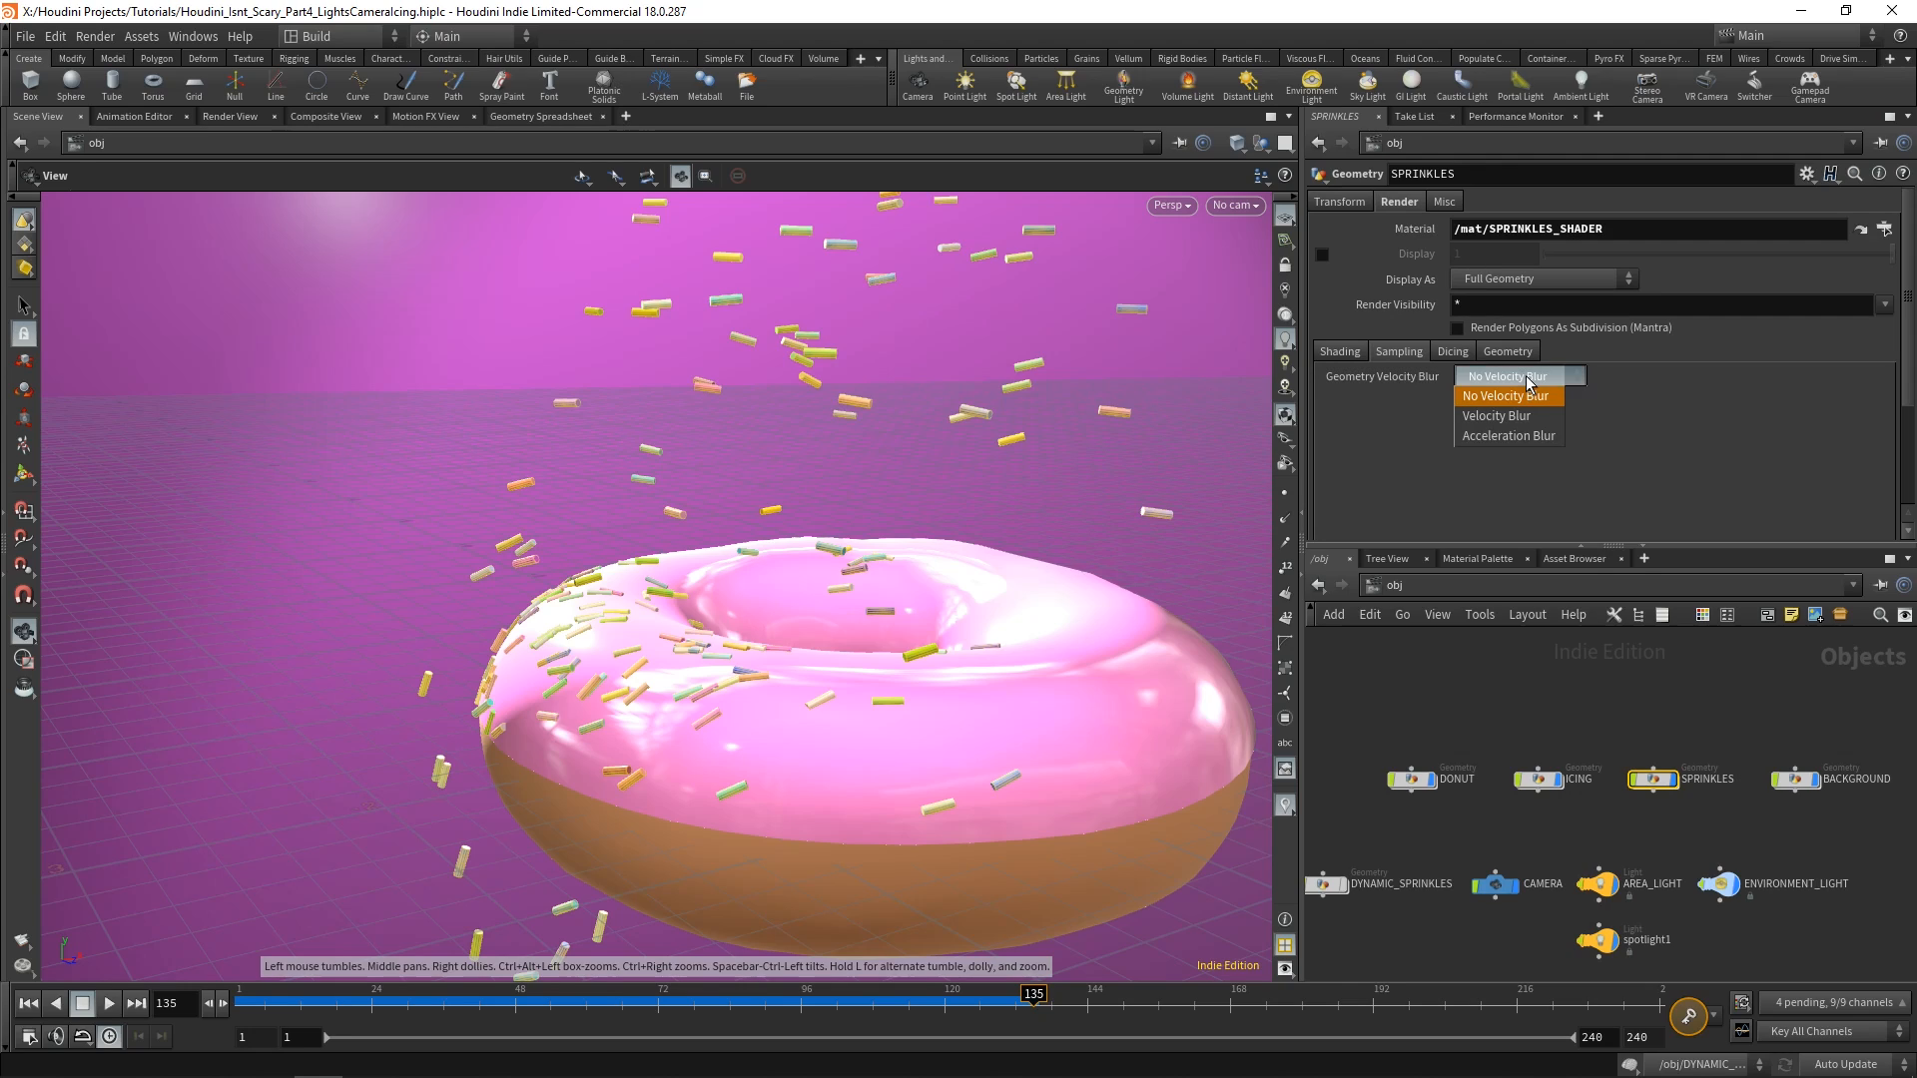
click(1503, 415)
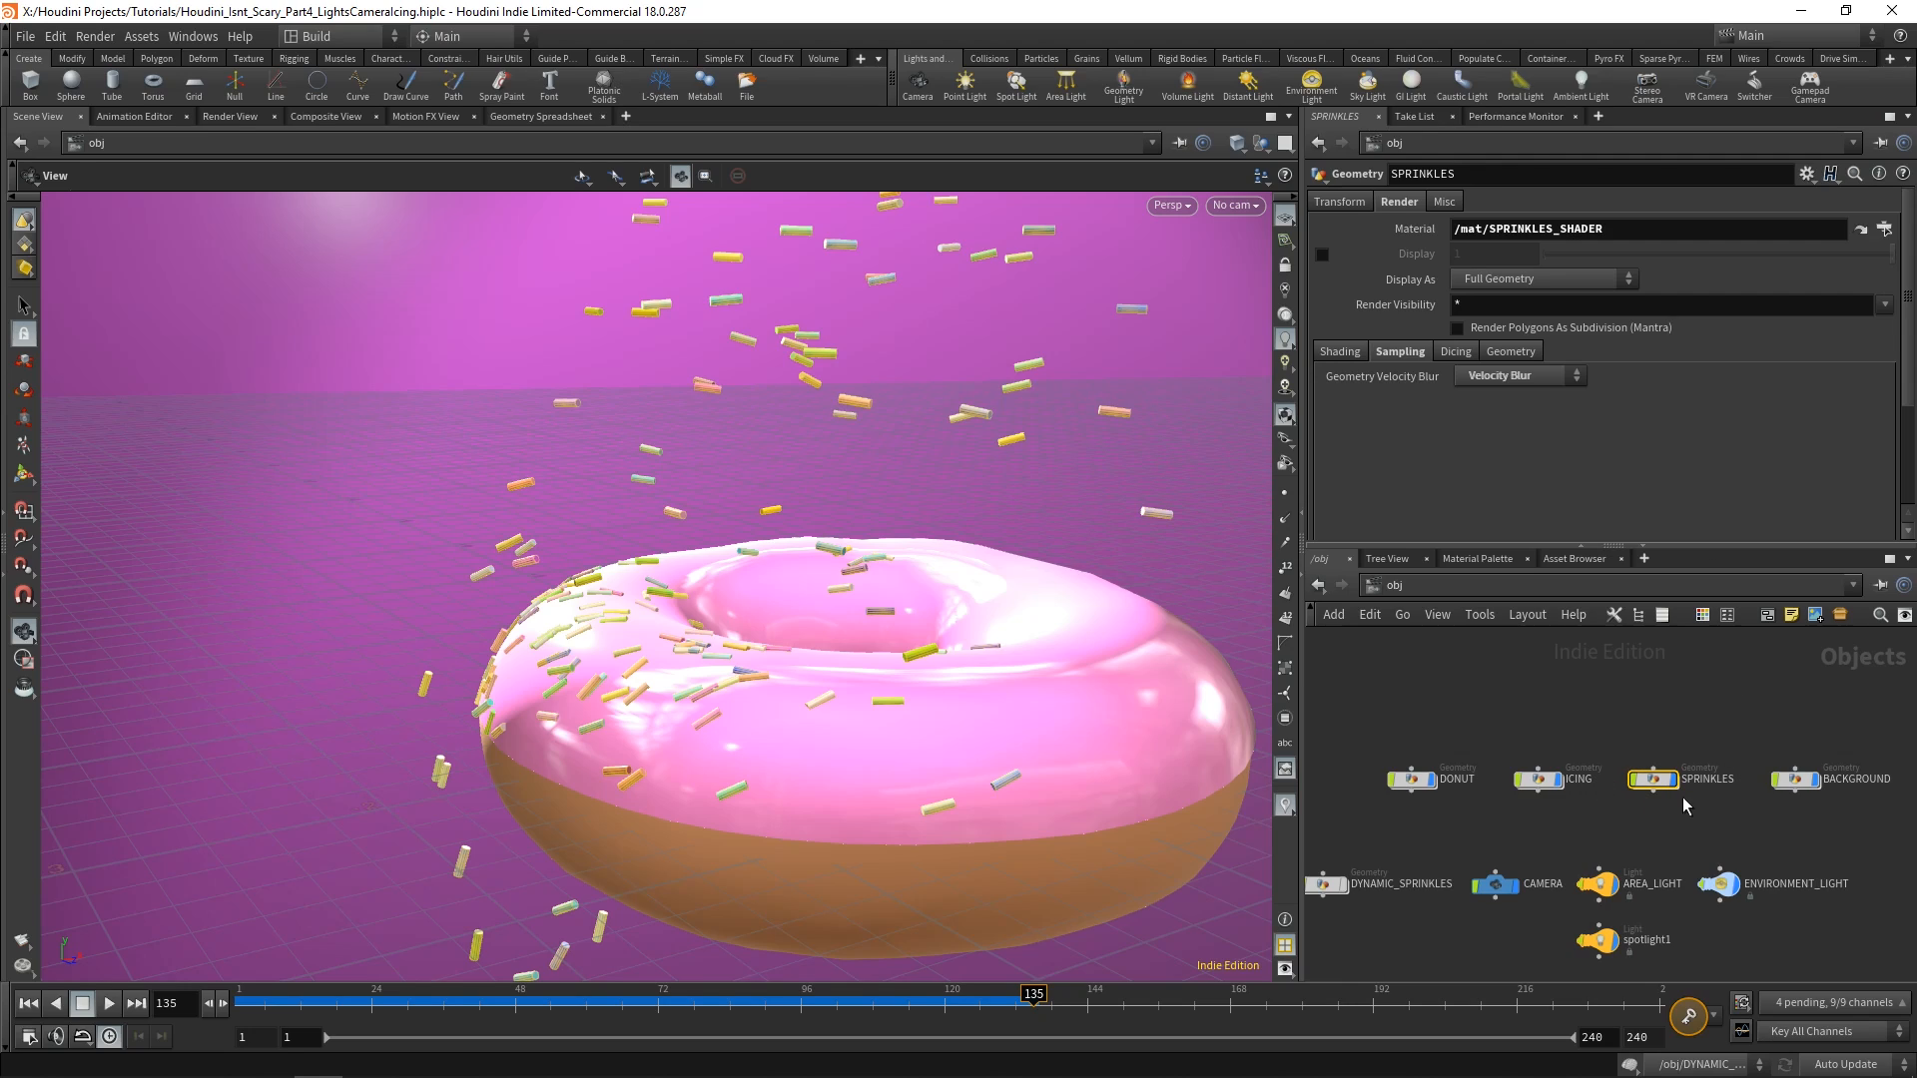
Start a preview render with mantra_ipr through the /obj/CAMERA camera.
click(239, 118)
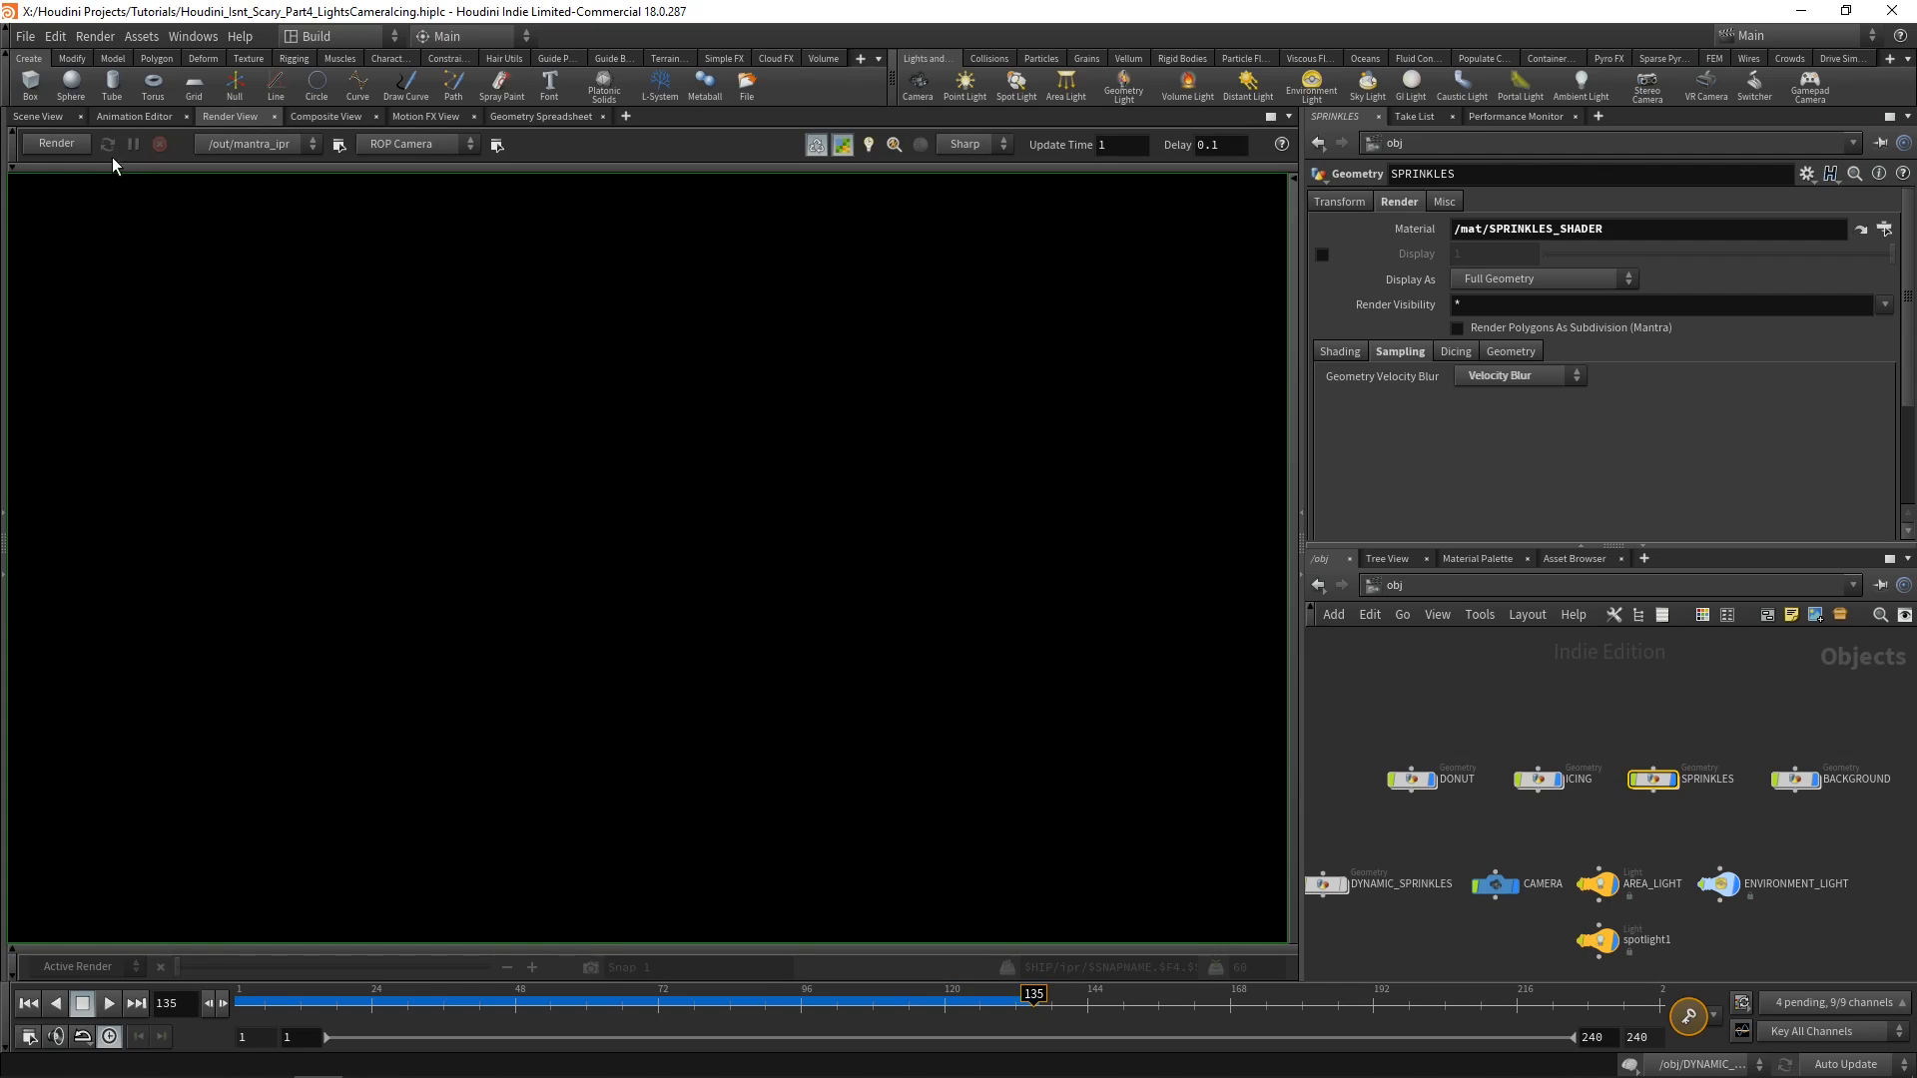
click(409, 145)
click(406, 196)
click(56, 144)
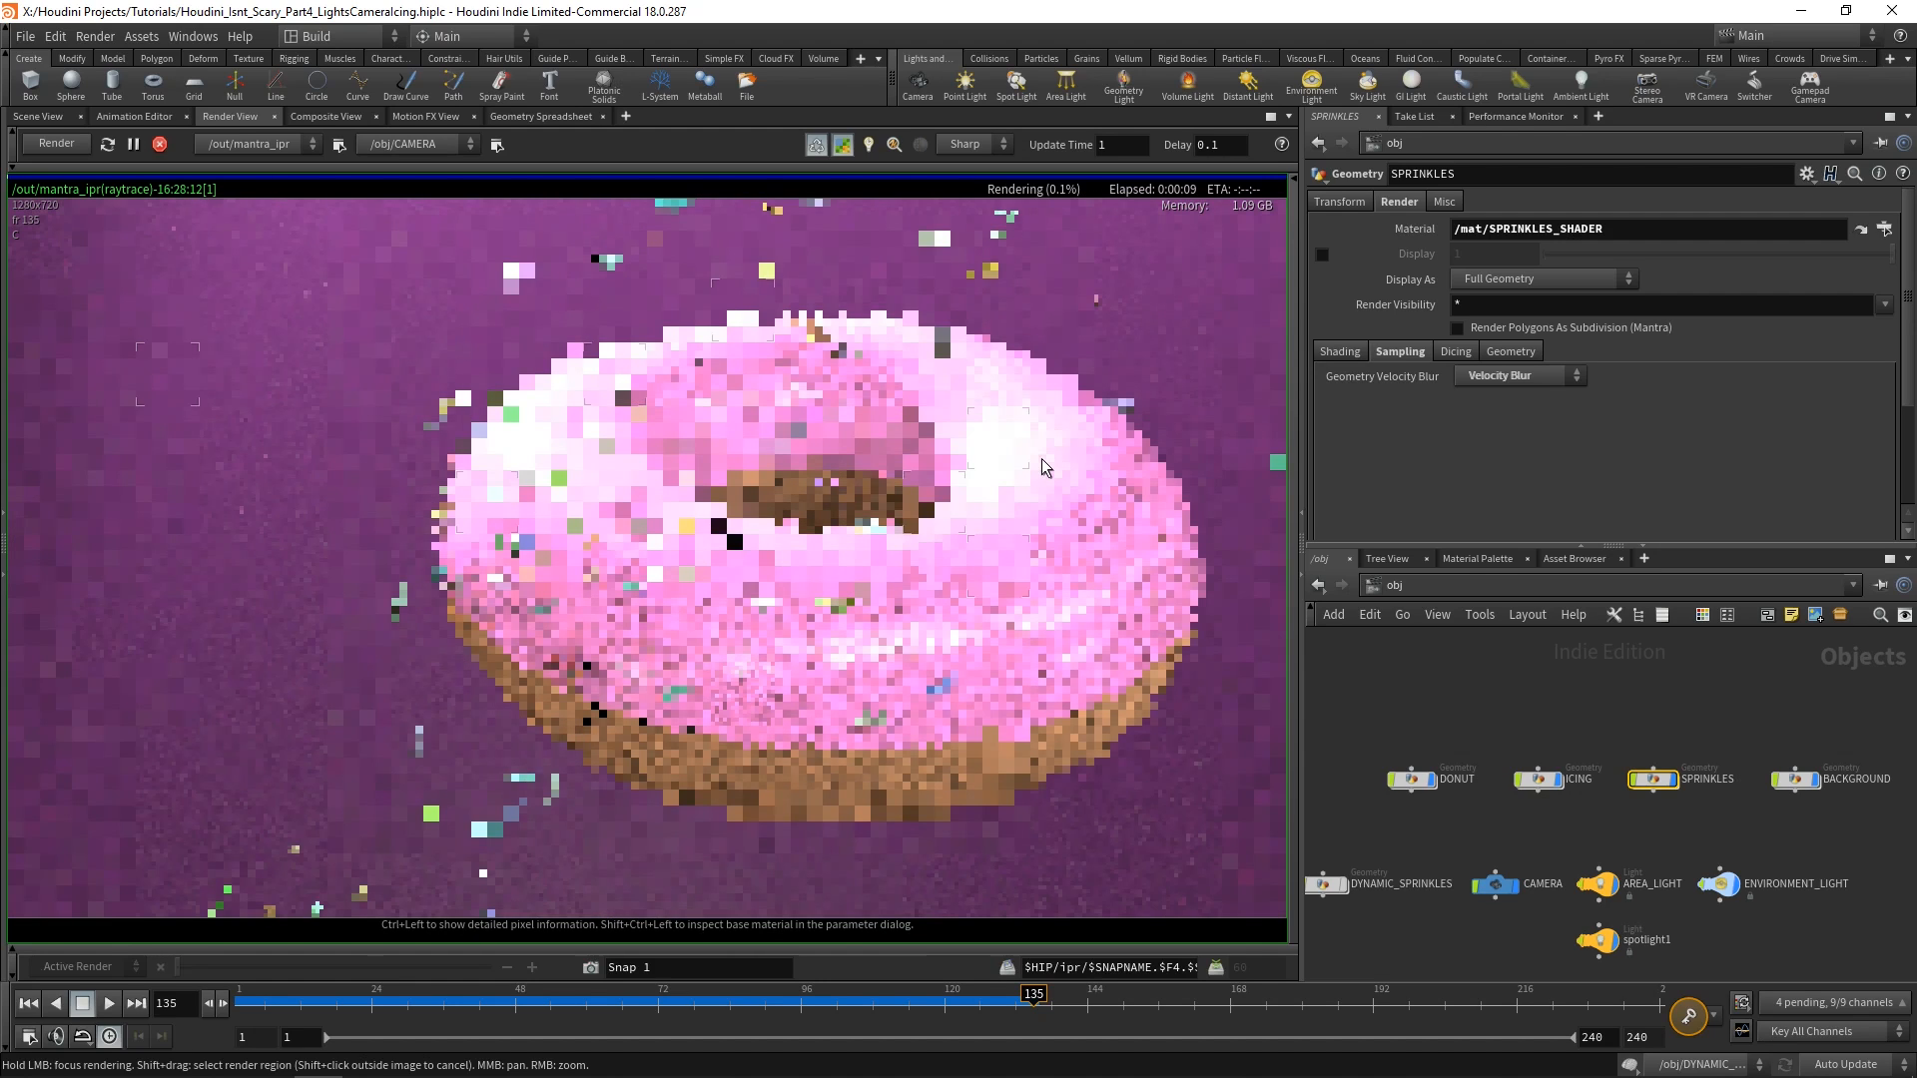
Examine the motion blur on the sprinkles in the preview render, both close up and in the full frame.
middle_drag(505, 272, 553, 423)
scroll(555, 423, up, 9)
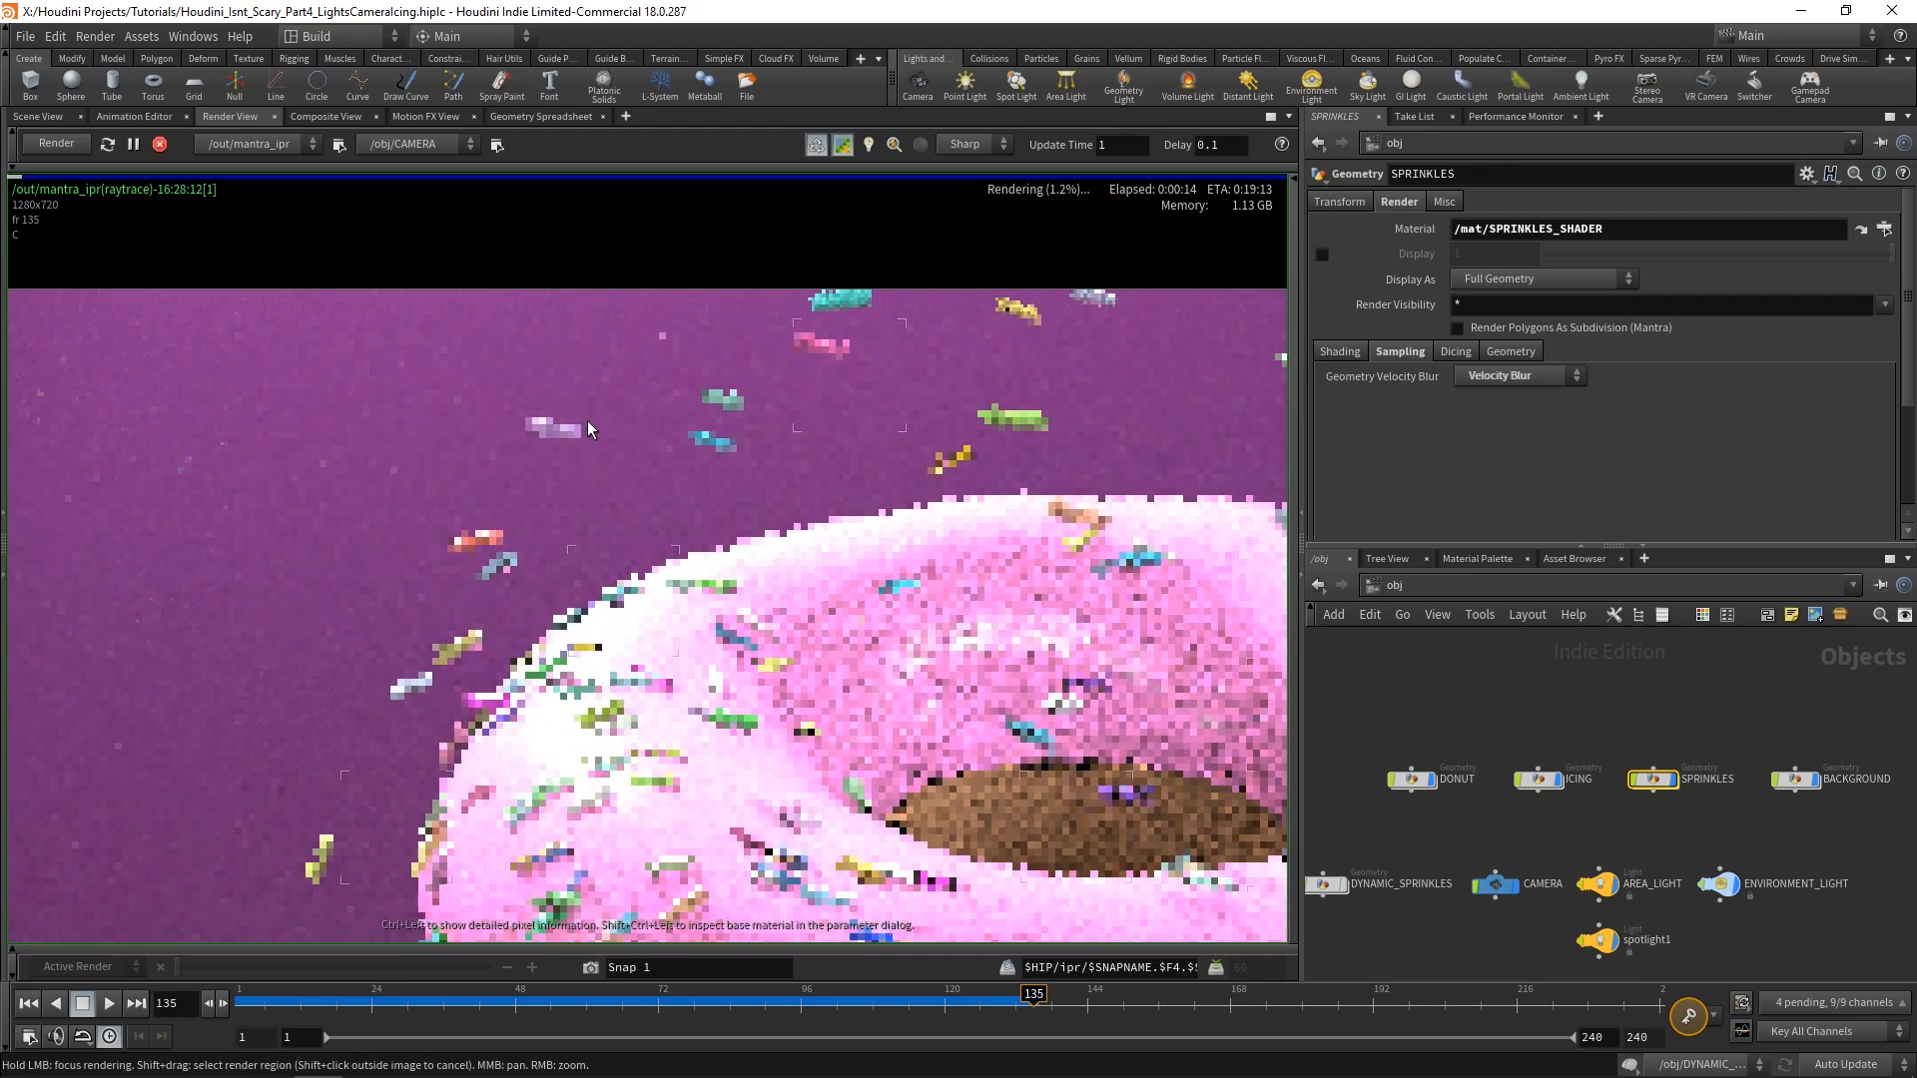
scroll(587, 423, down, 14)
middle_drag(685, 520, 798, 415)
scroll(755, 503, up, 4)
scroll(799, 416, up, 2)
middle_drag(969, 424, 856, 537)
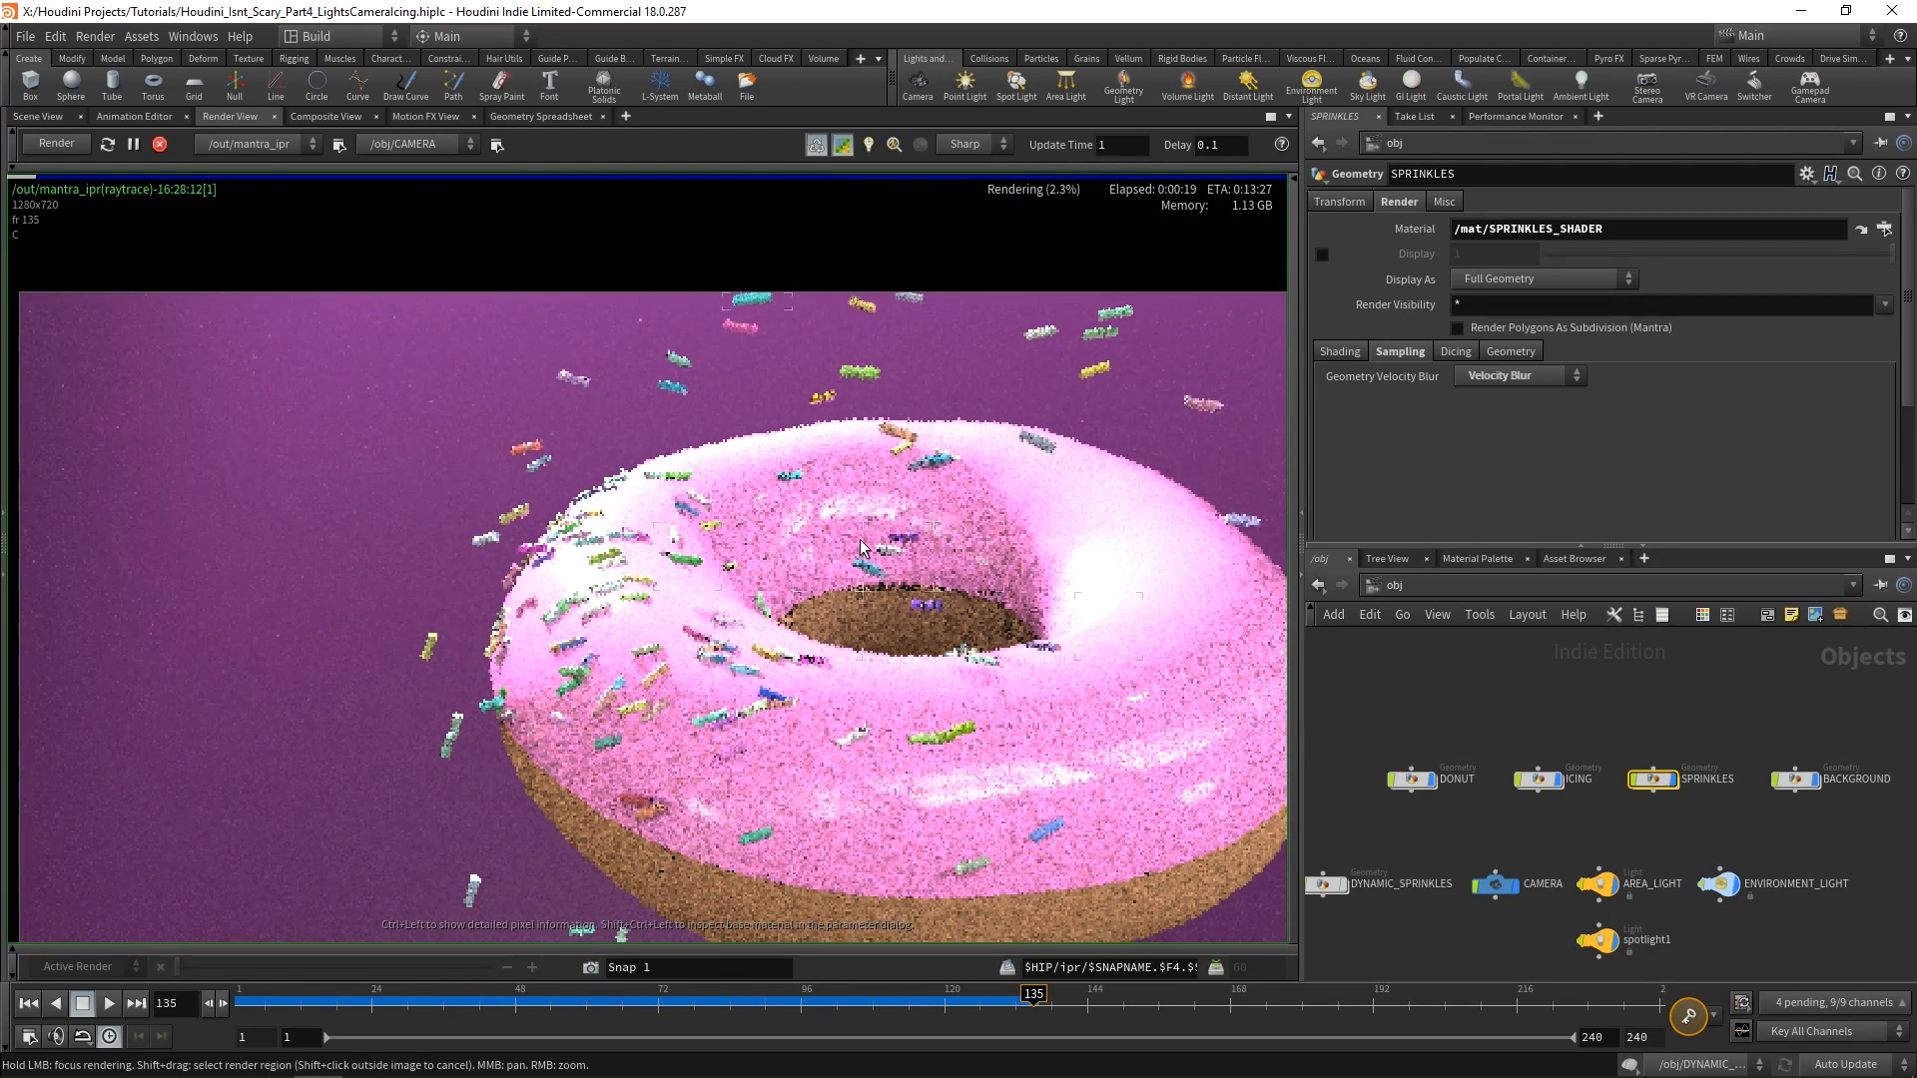
scroll(840, 304, up, 2)
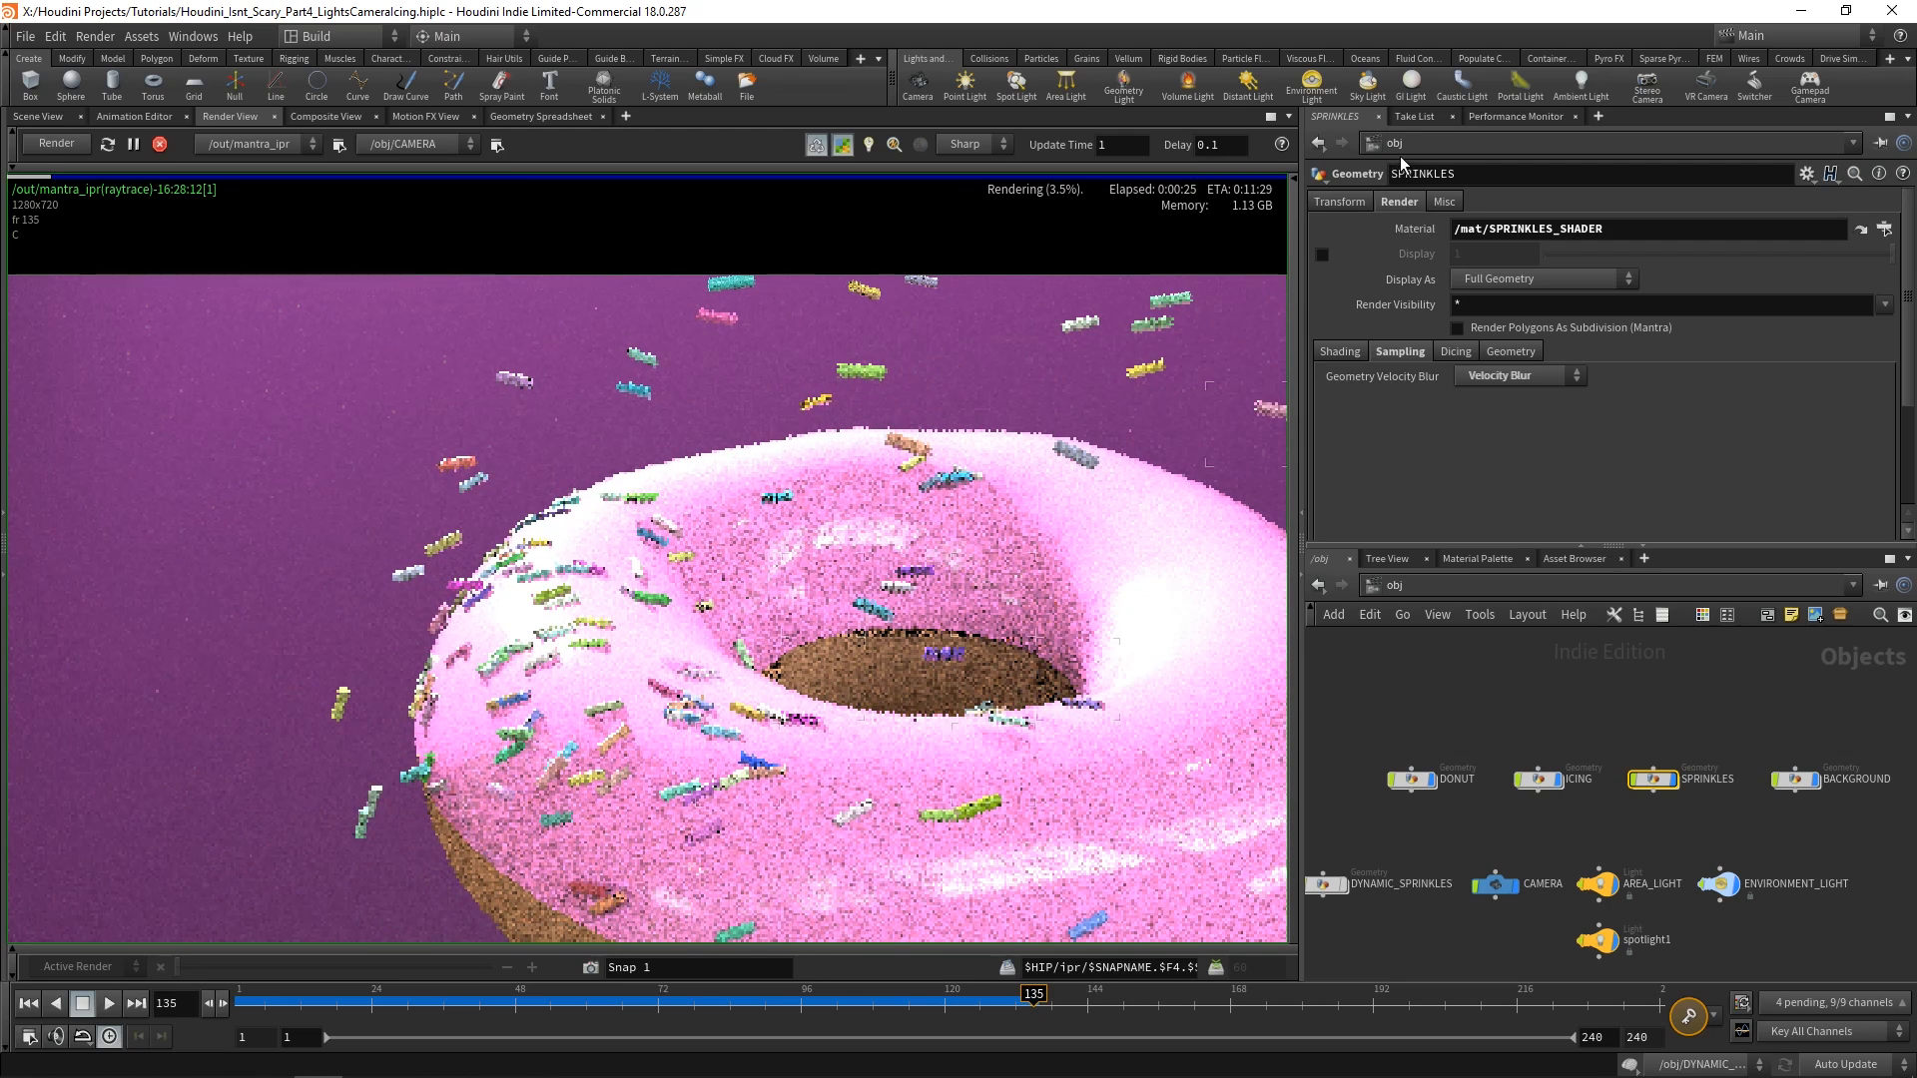
scroll(909, 426, down, 4)
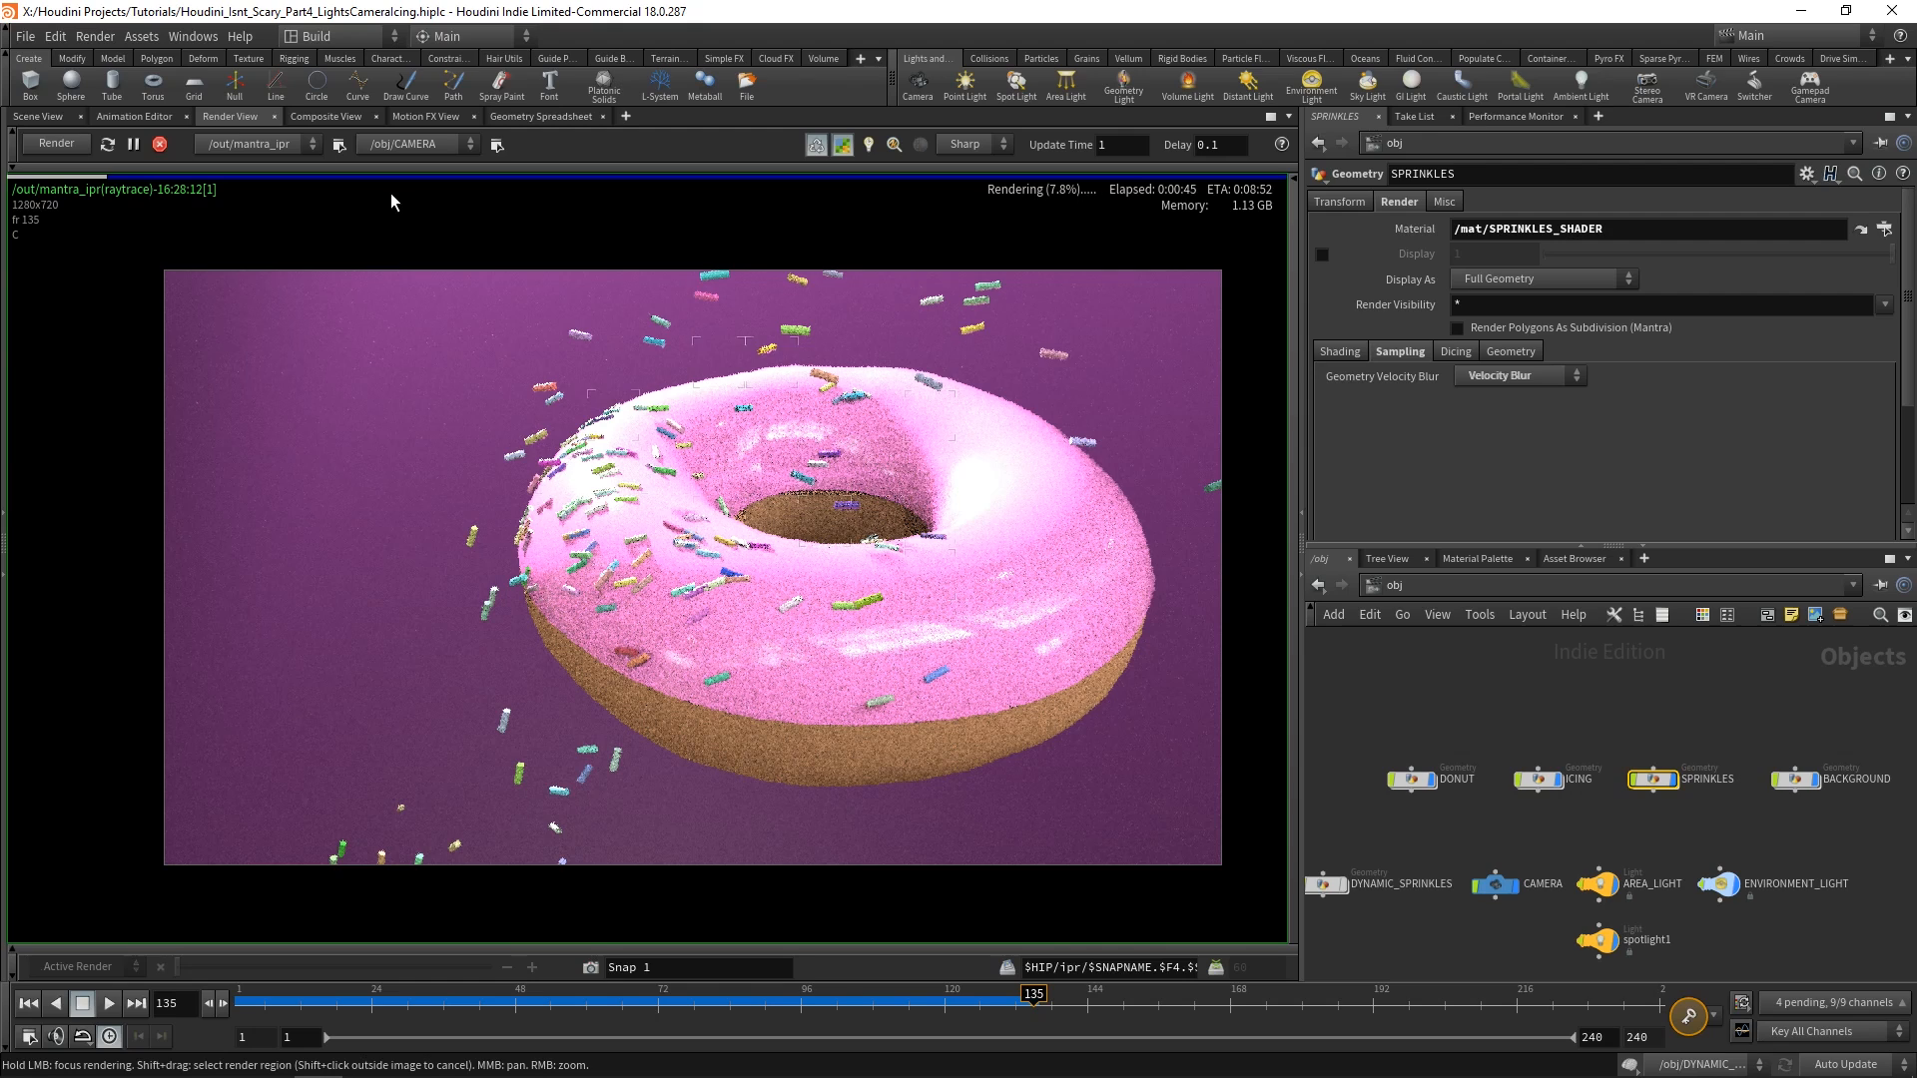
Switch the network to the out context and show the mantra_ipr node's rendering settings.
click(1455, 585)
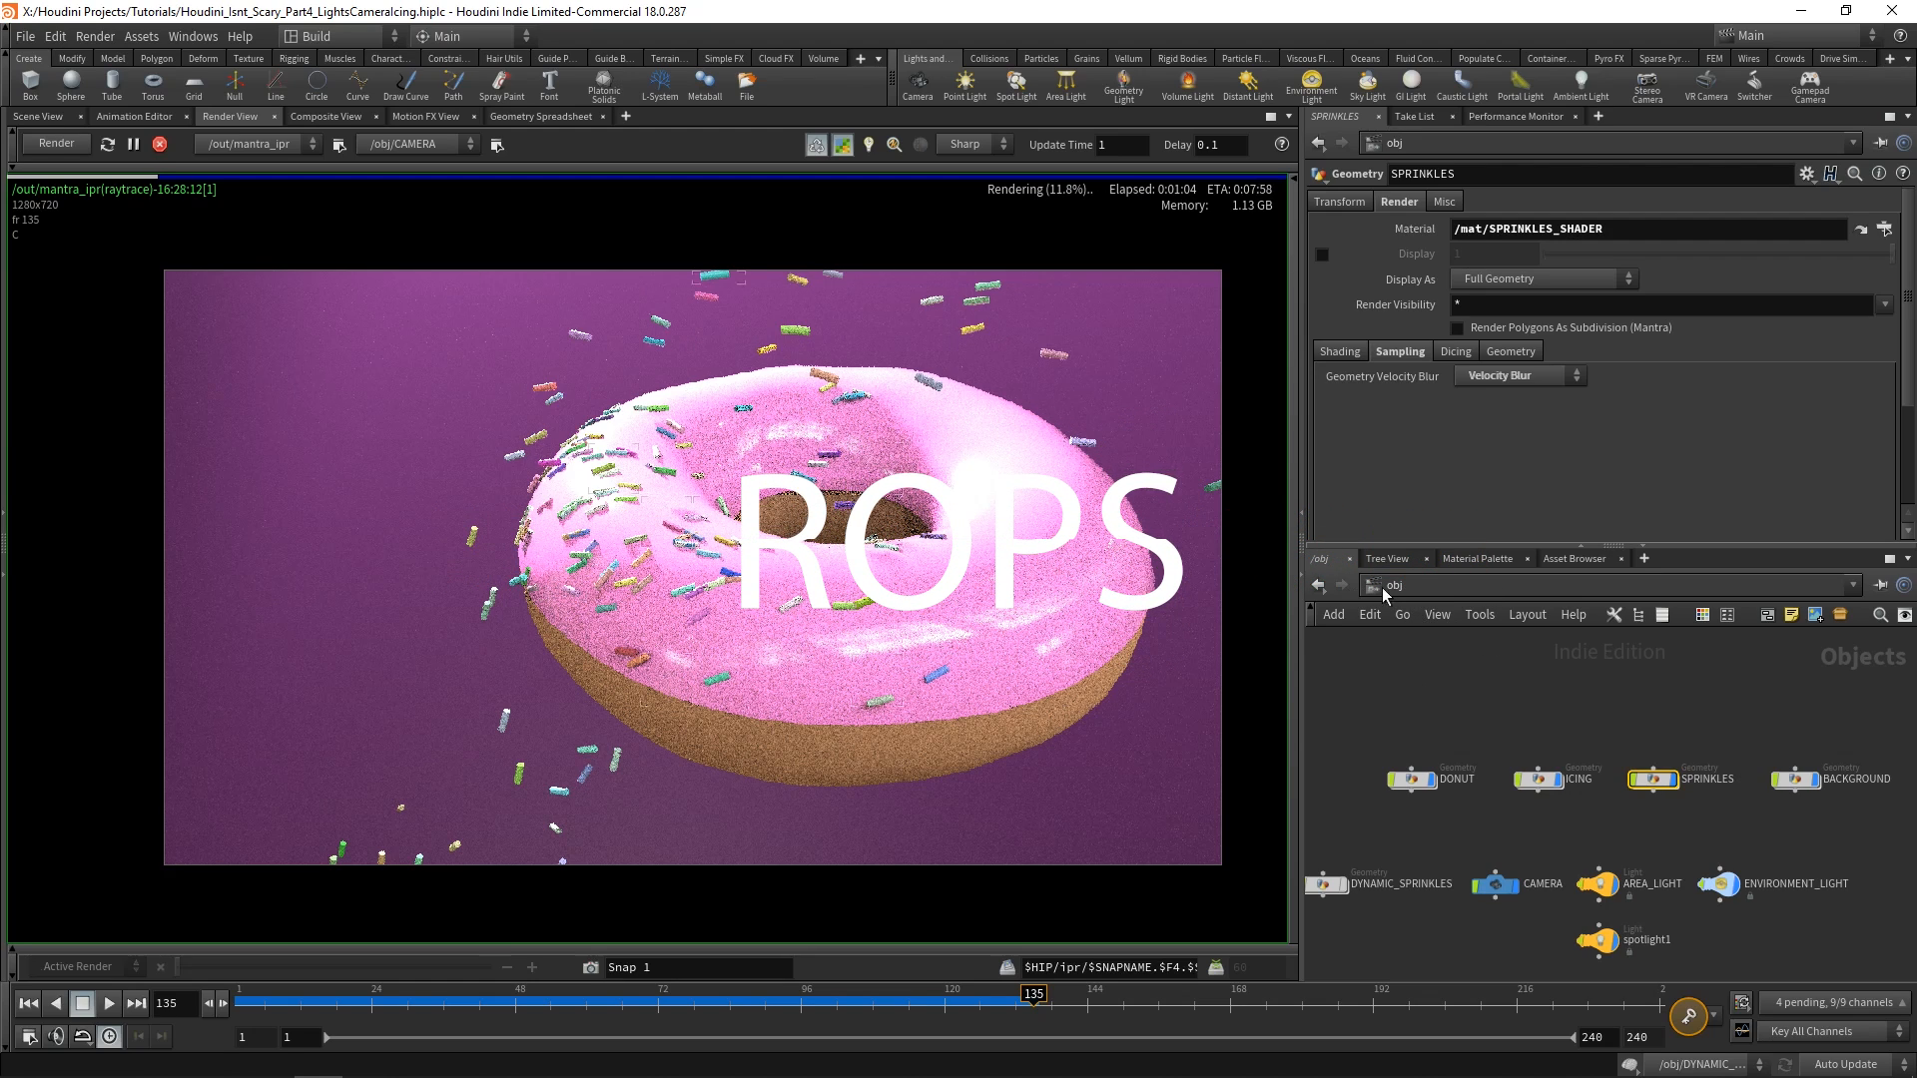
click(1447, 584)
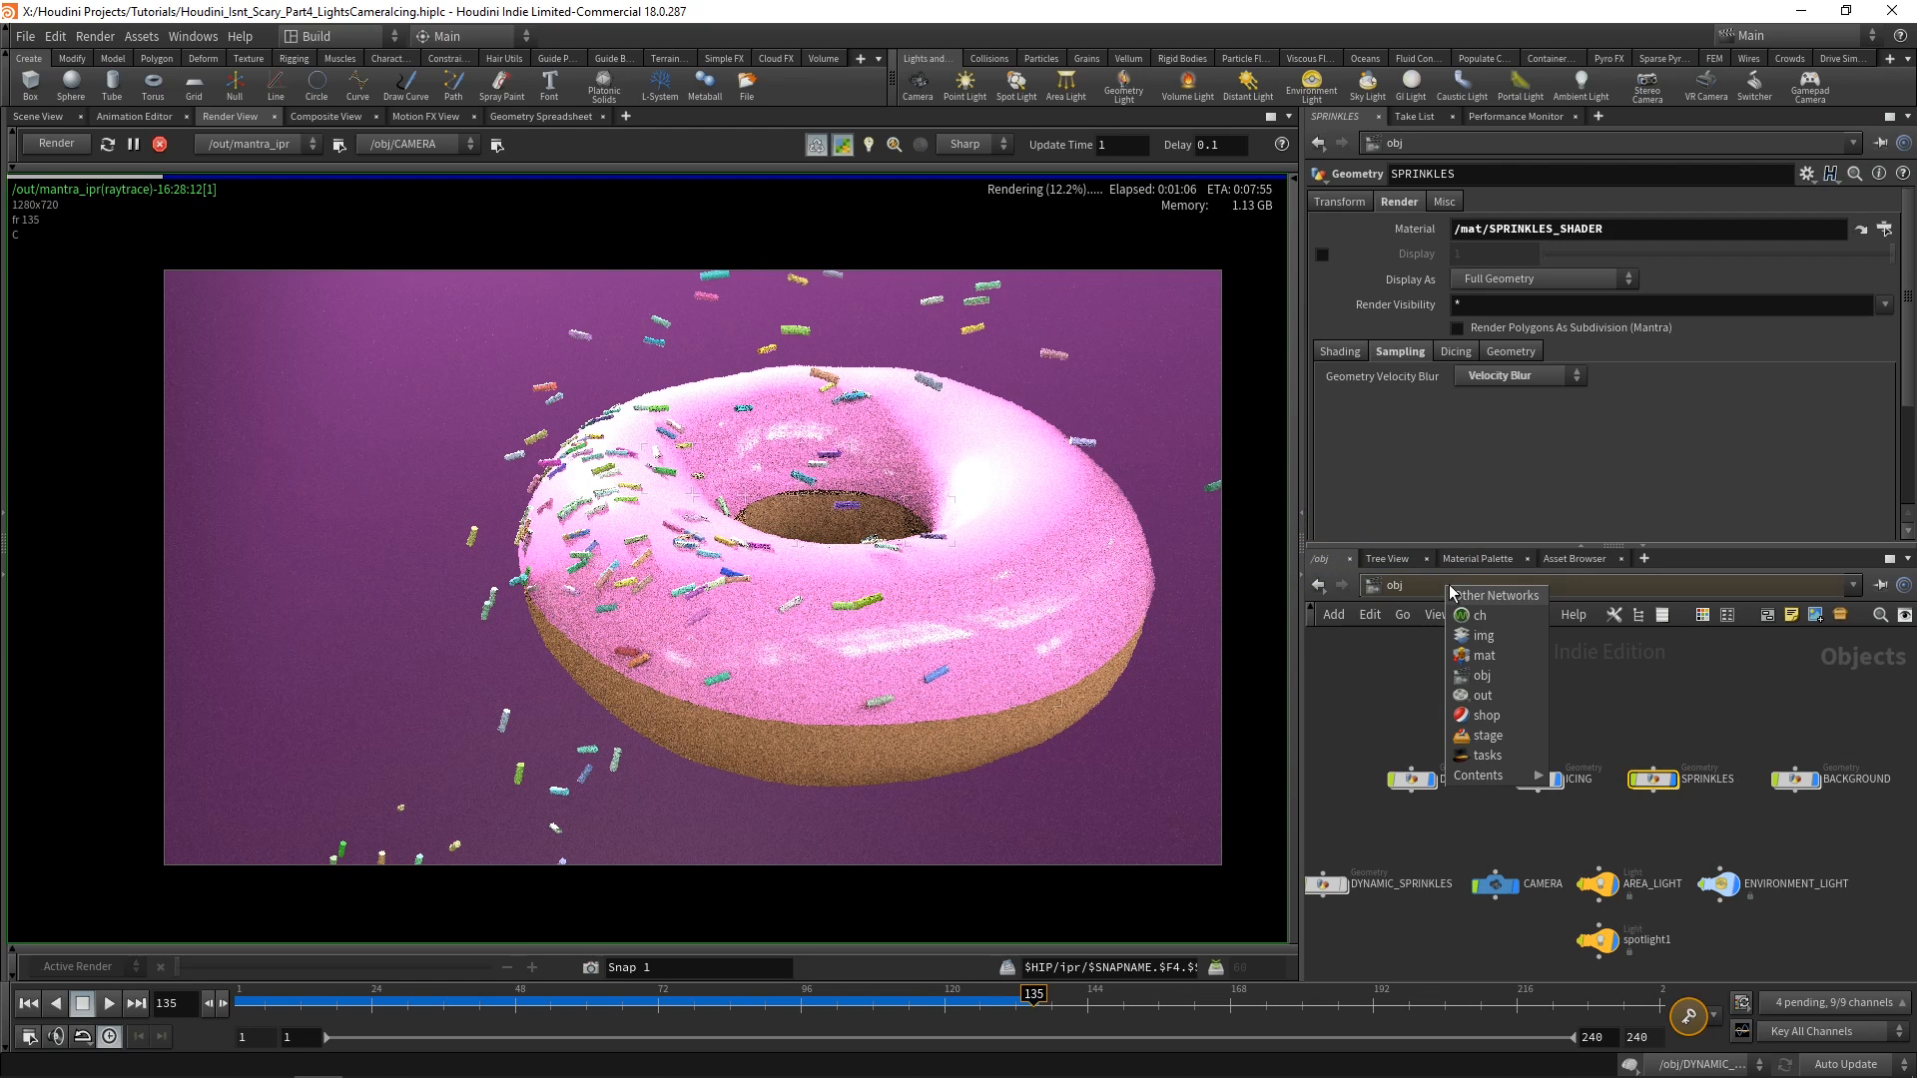
click(1483, 696)
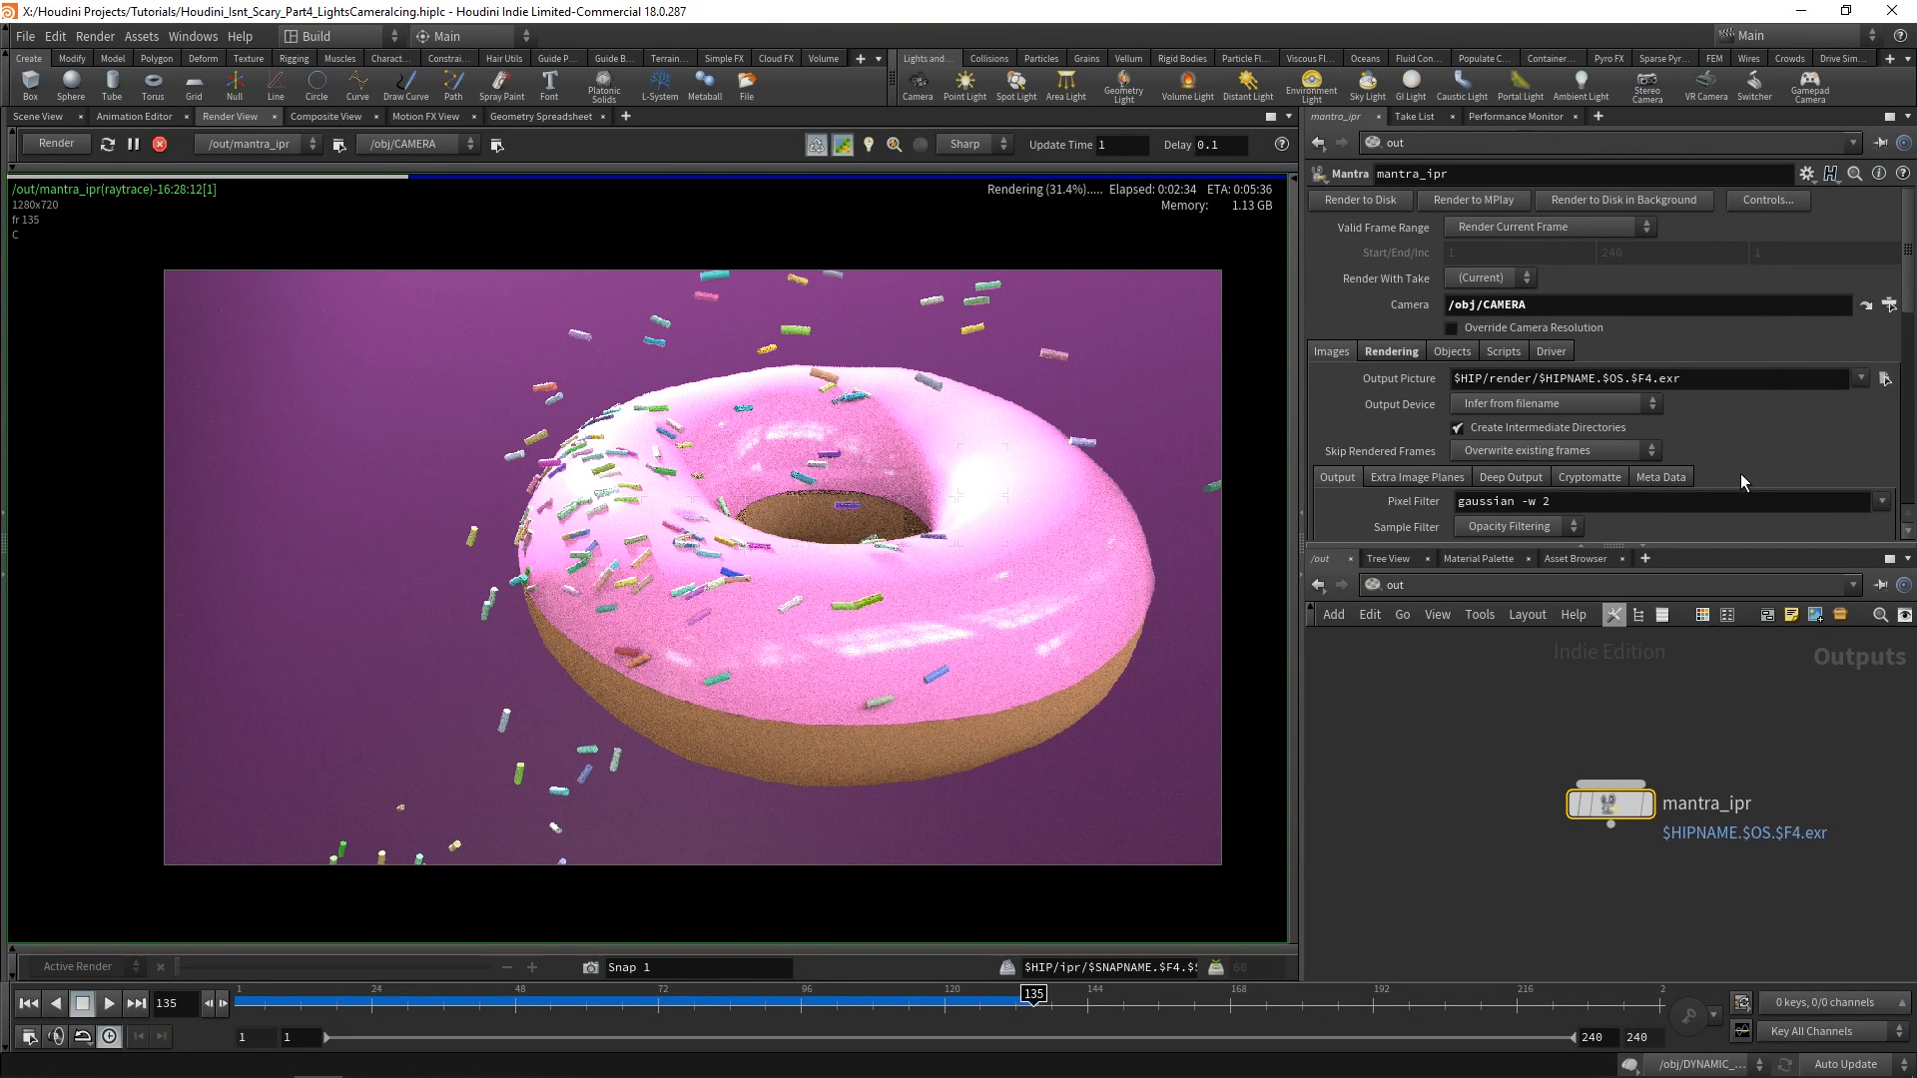
scroll(1545, 399, down, 2)
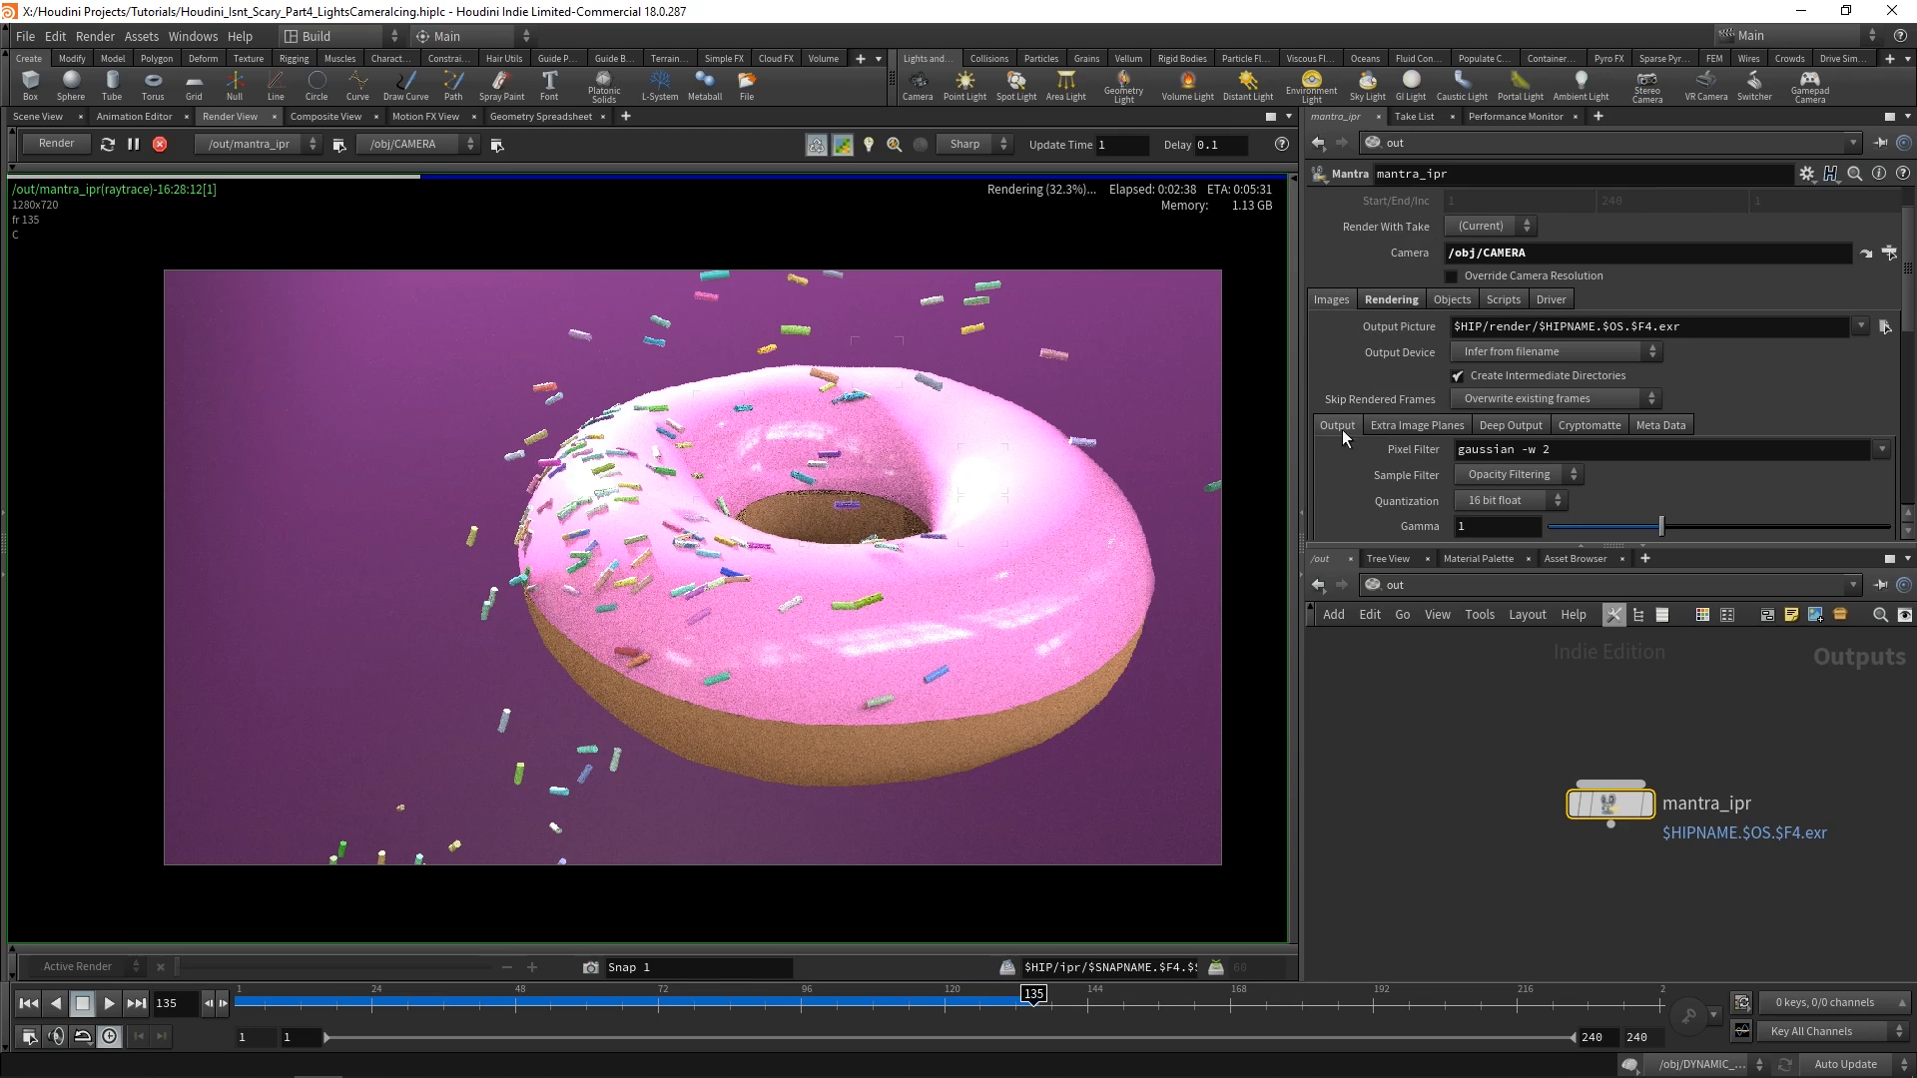
Review mantra_ipr's image output, rendering, candidate object, script and driver settings.
scroll(1448, 404, up, 2)
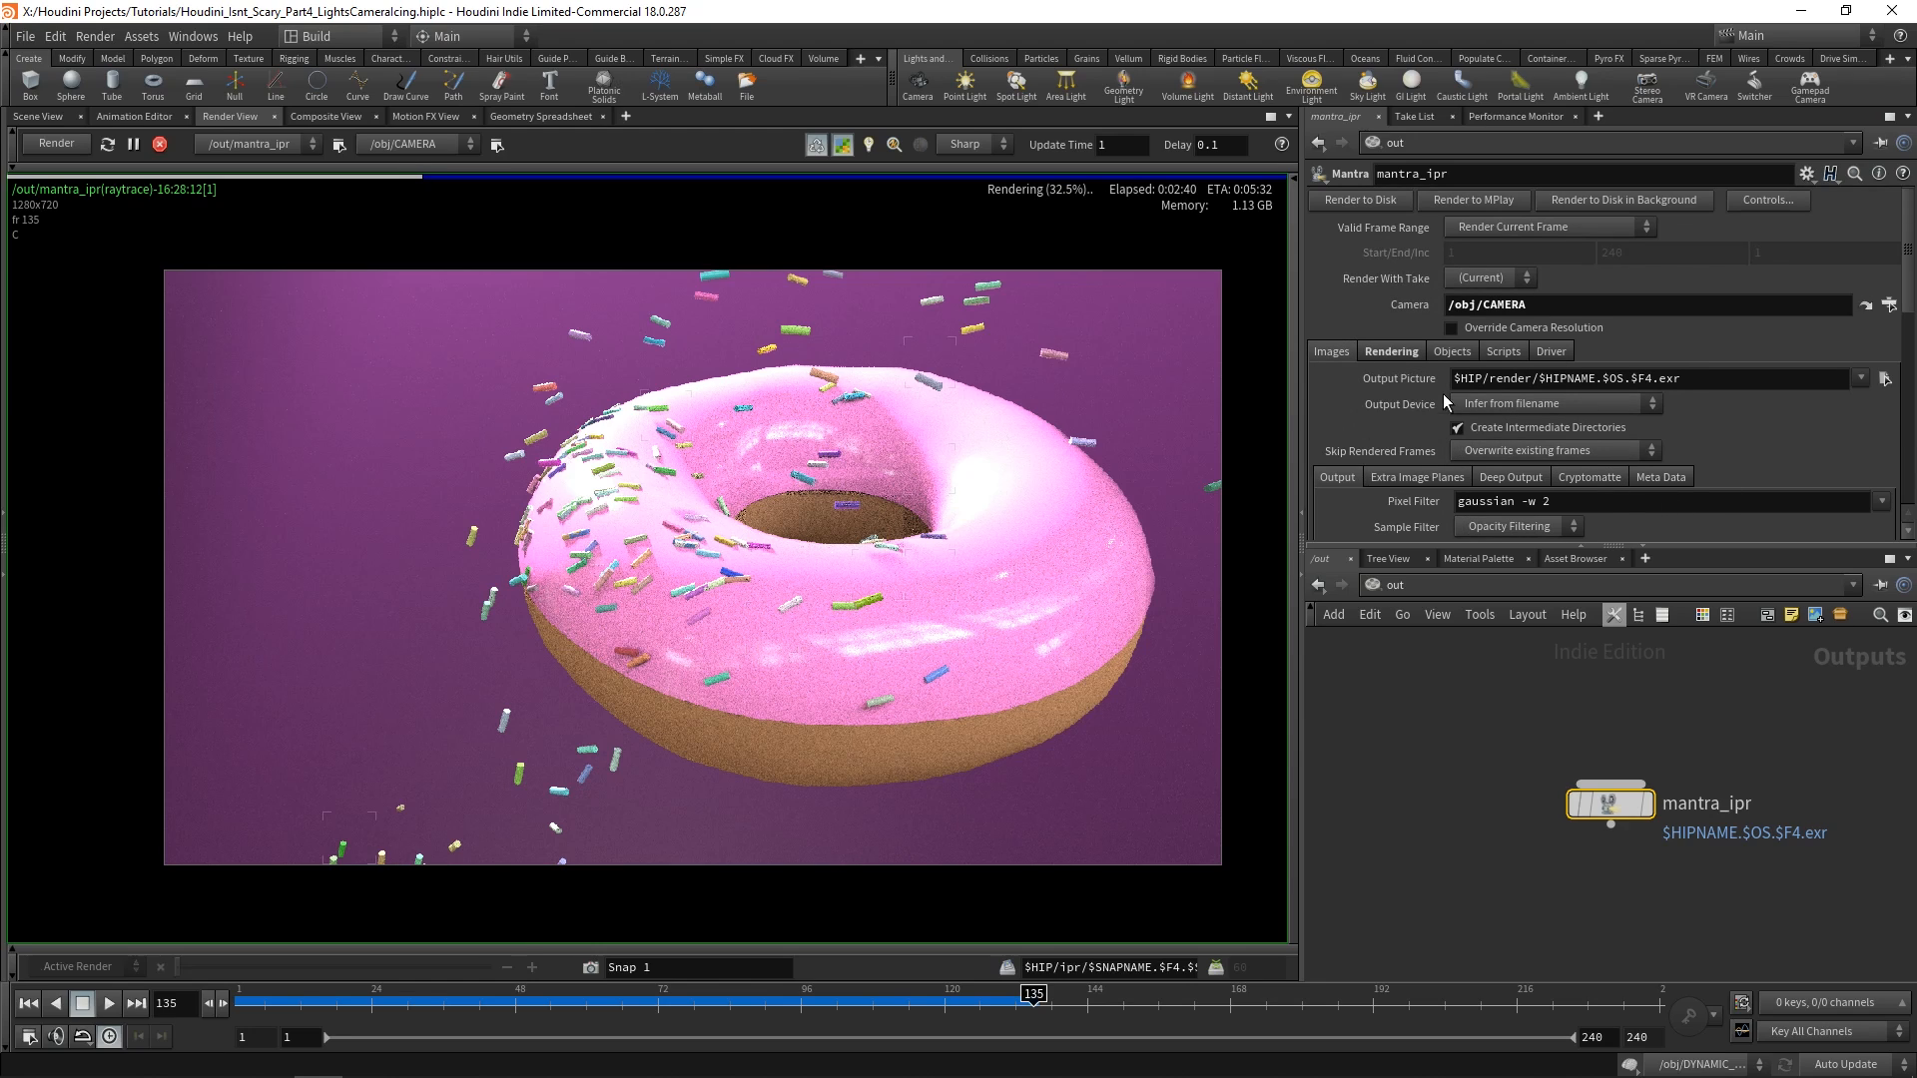
click(1392, 352)
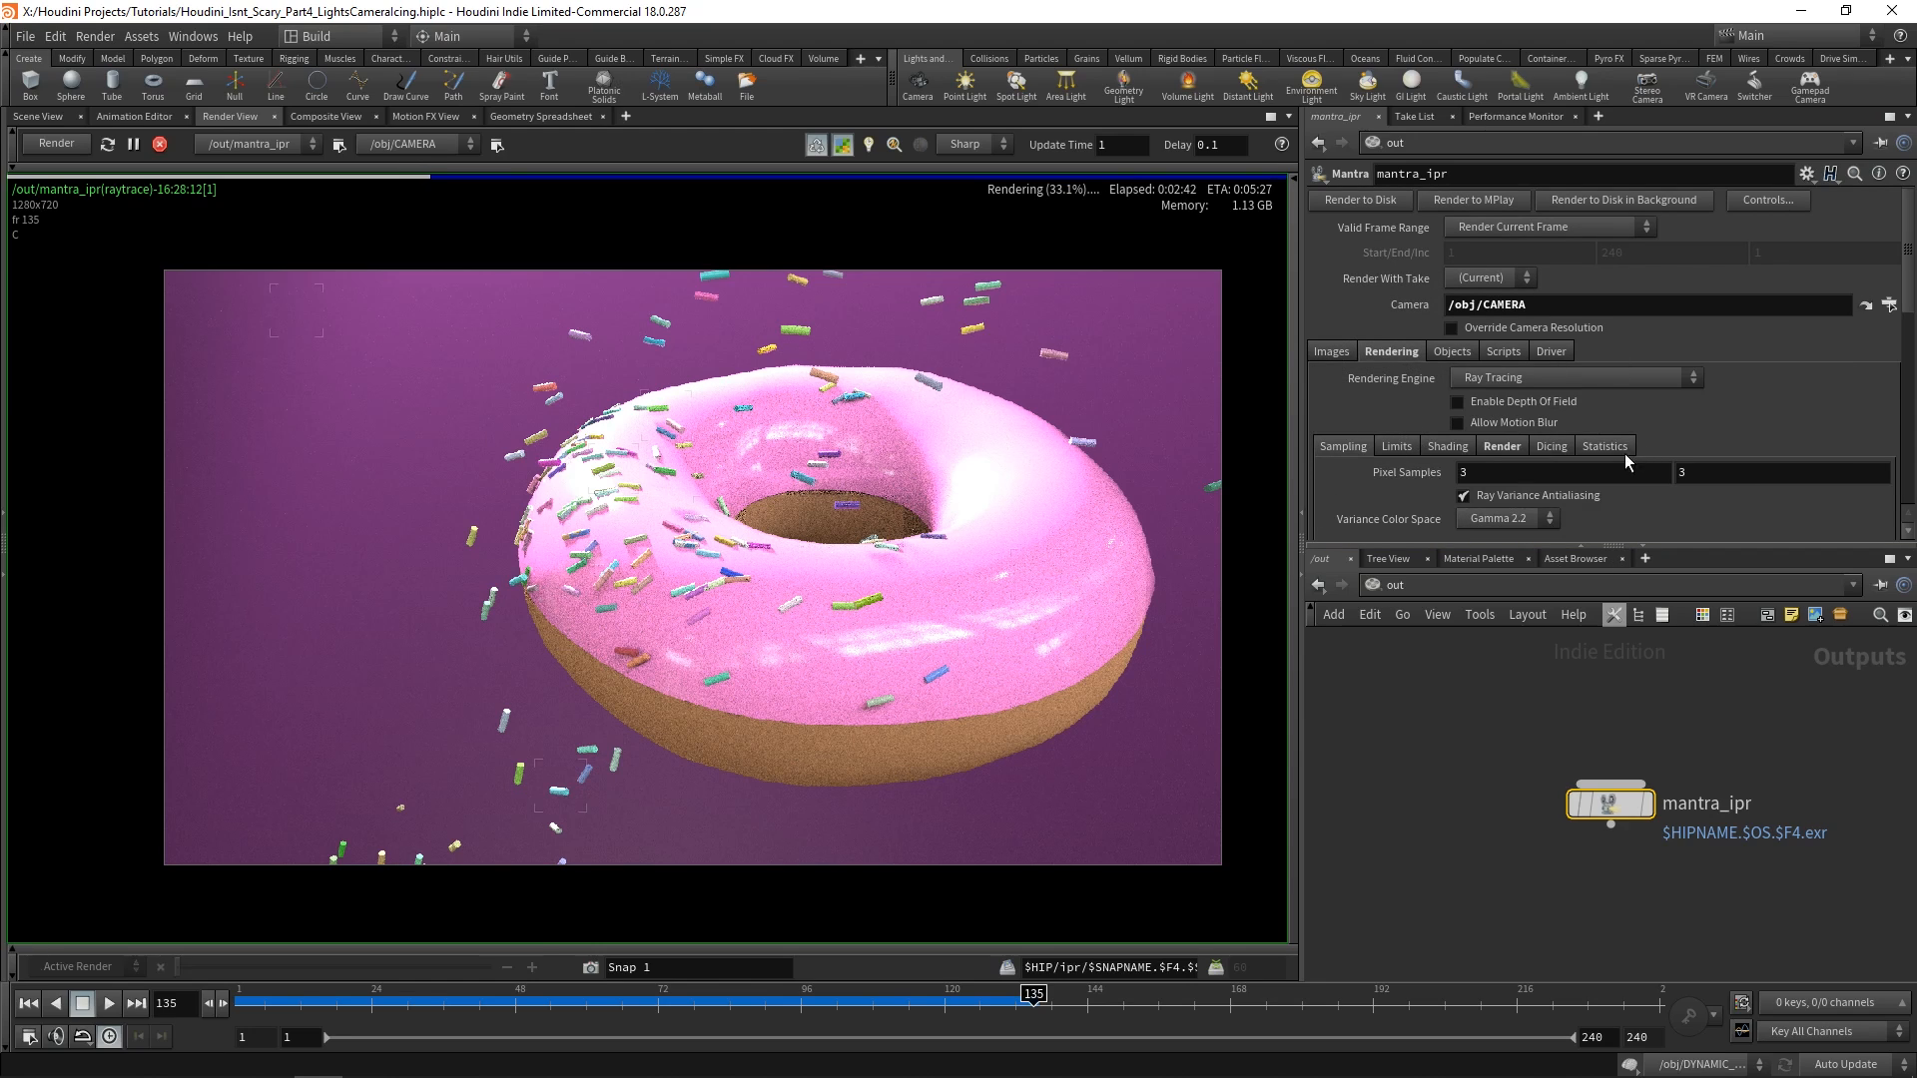
scroll(1553, 419, down, 4)
scroll(1498, 418, down, 3)
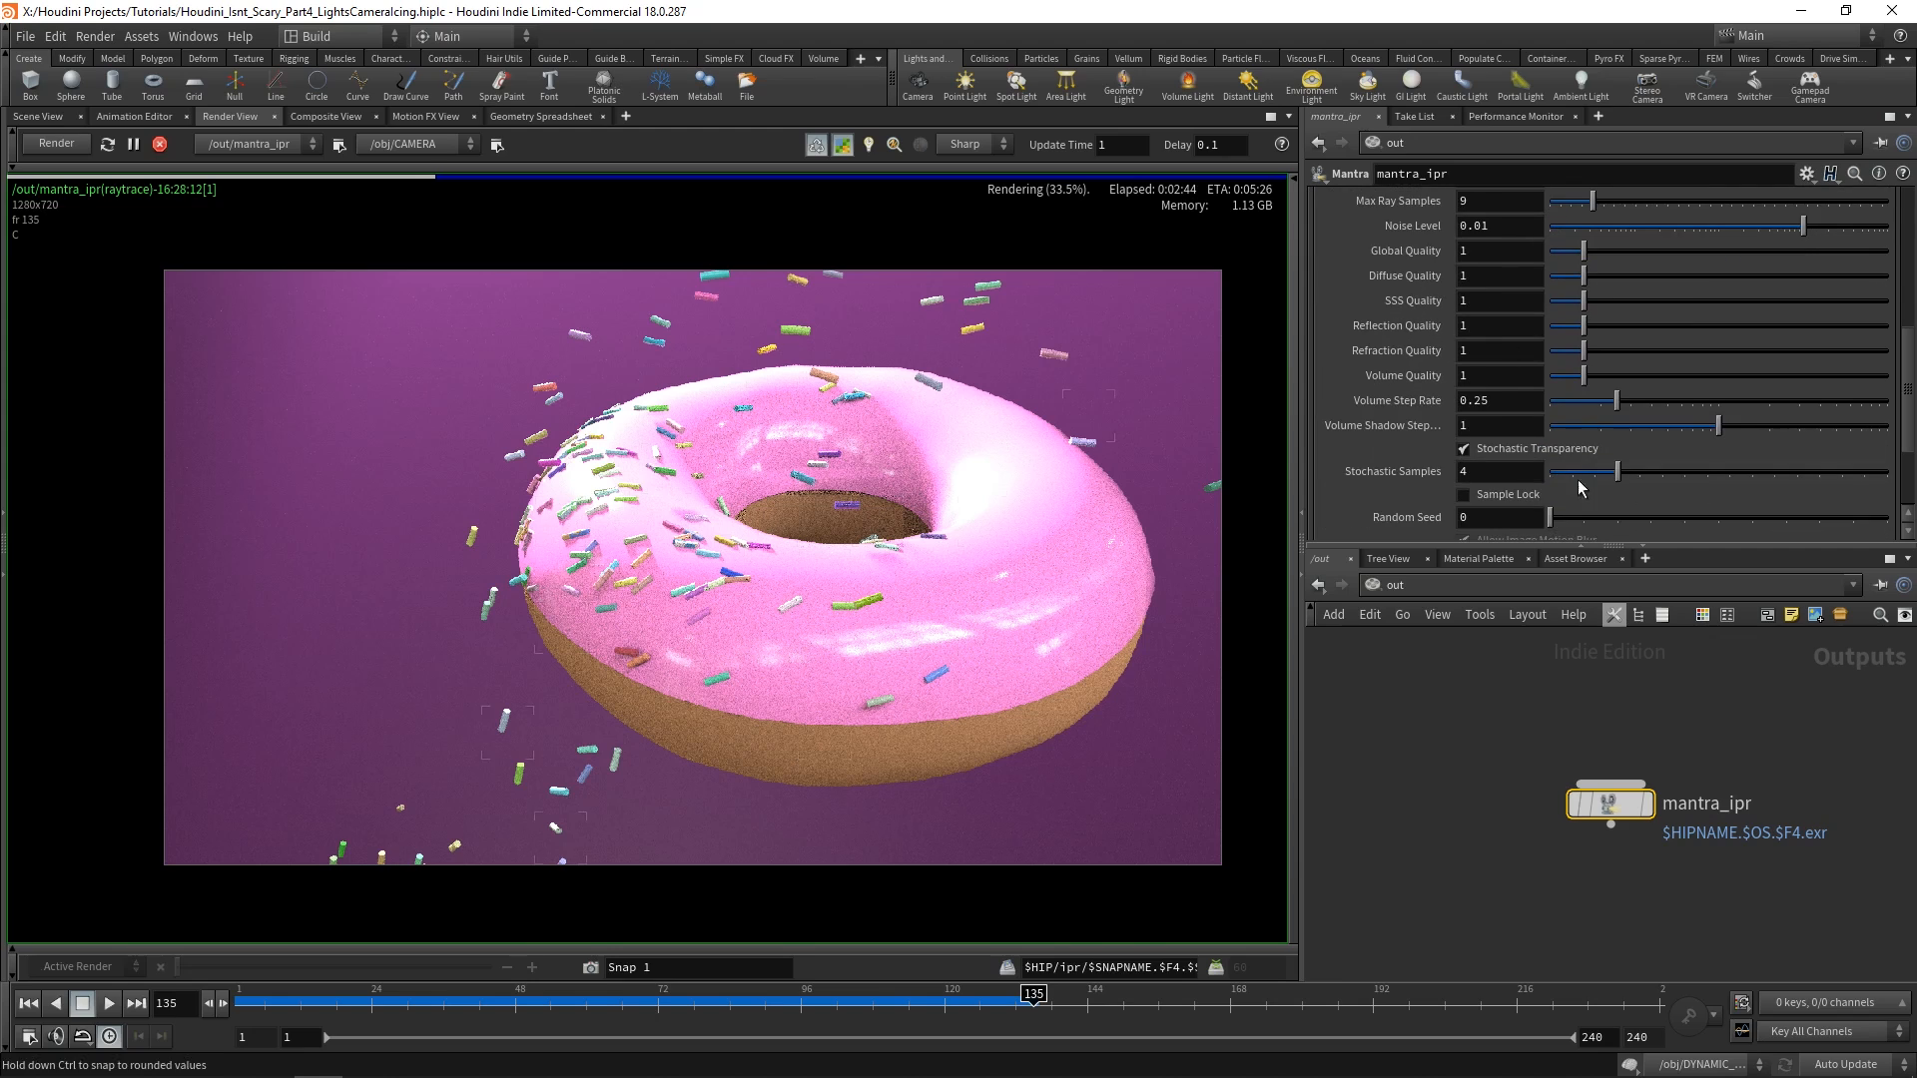
scroll(1398, 420, up, 4)
click(1452, 351)
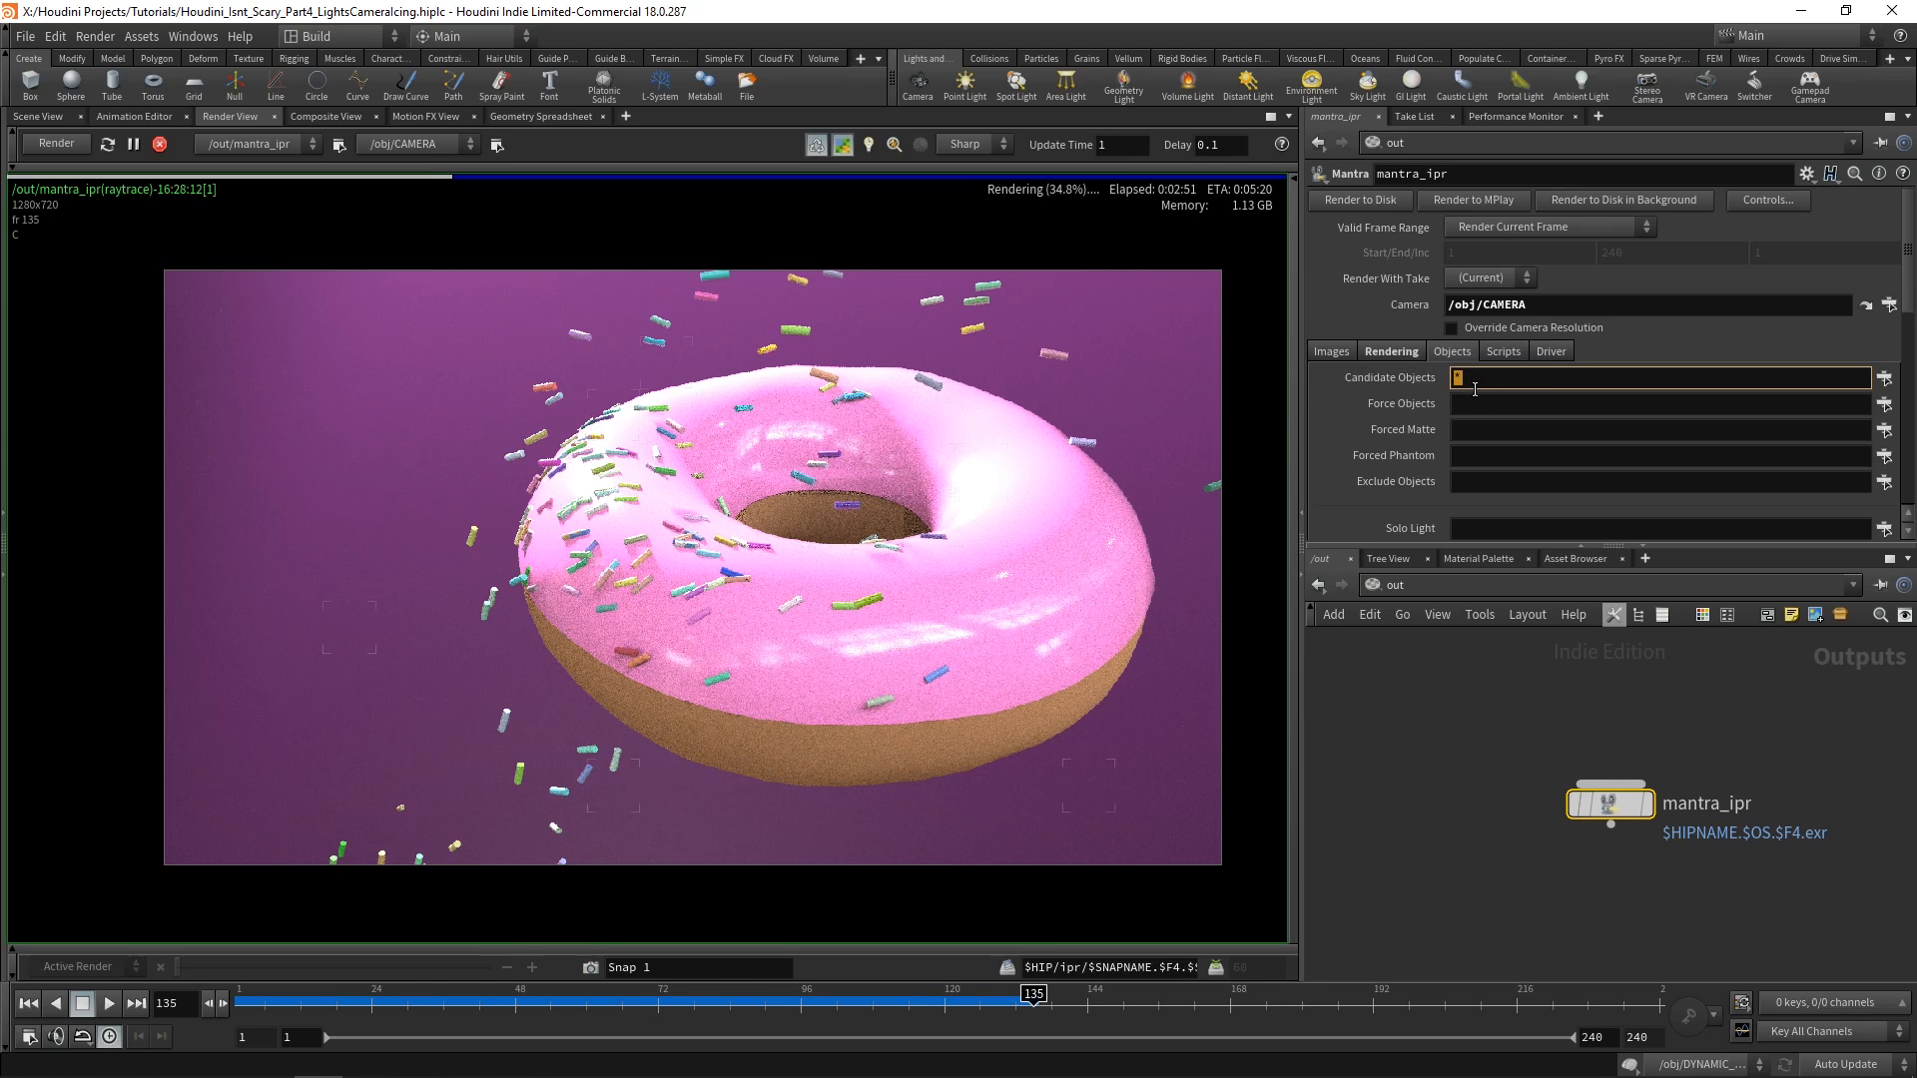
click(1514, 355)
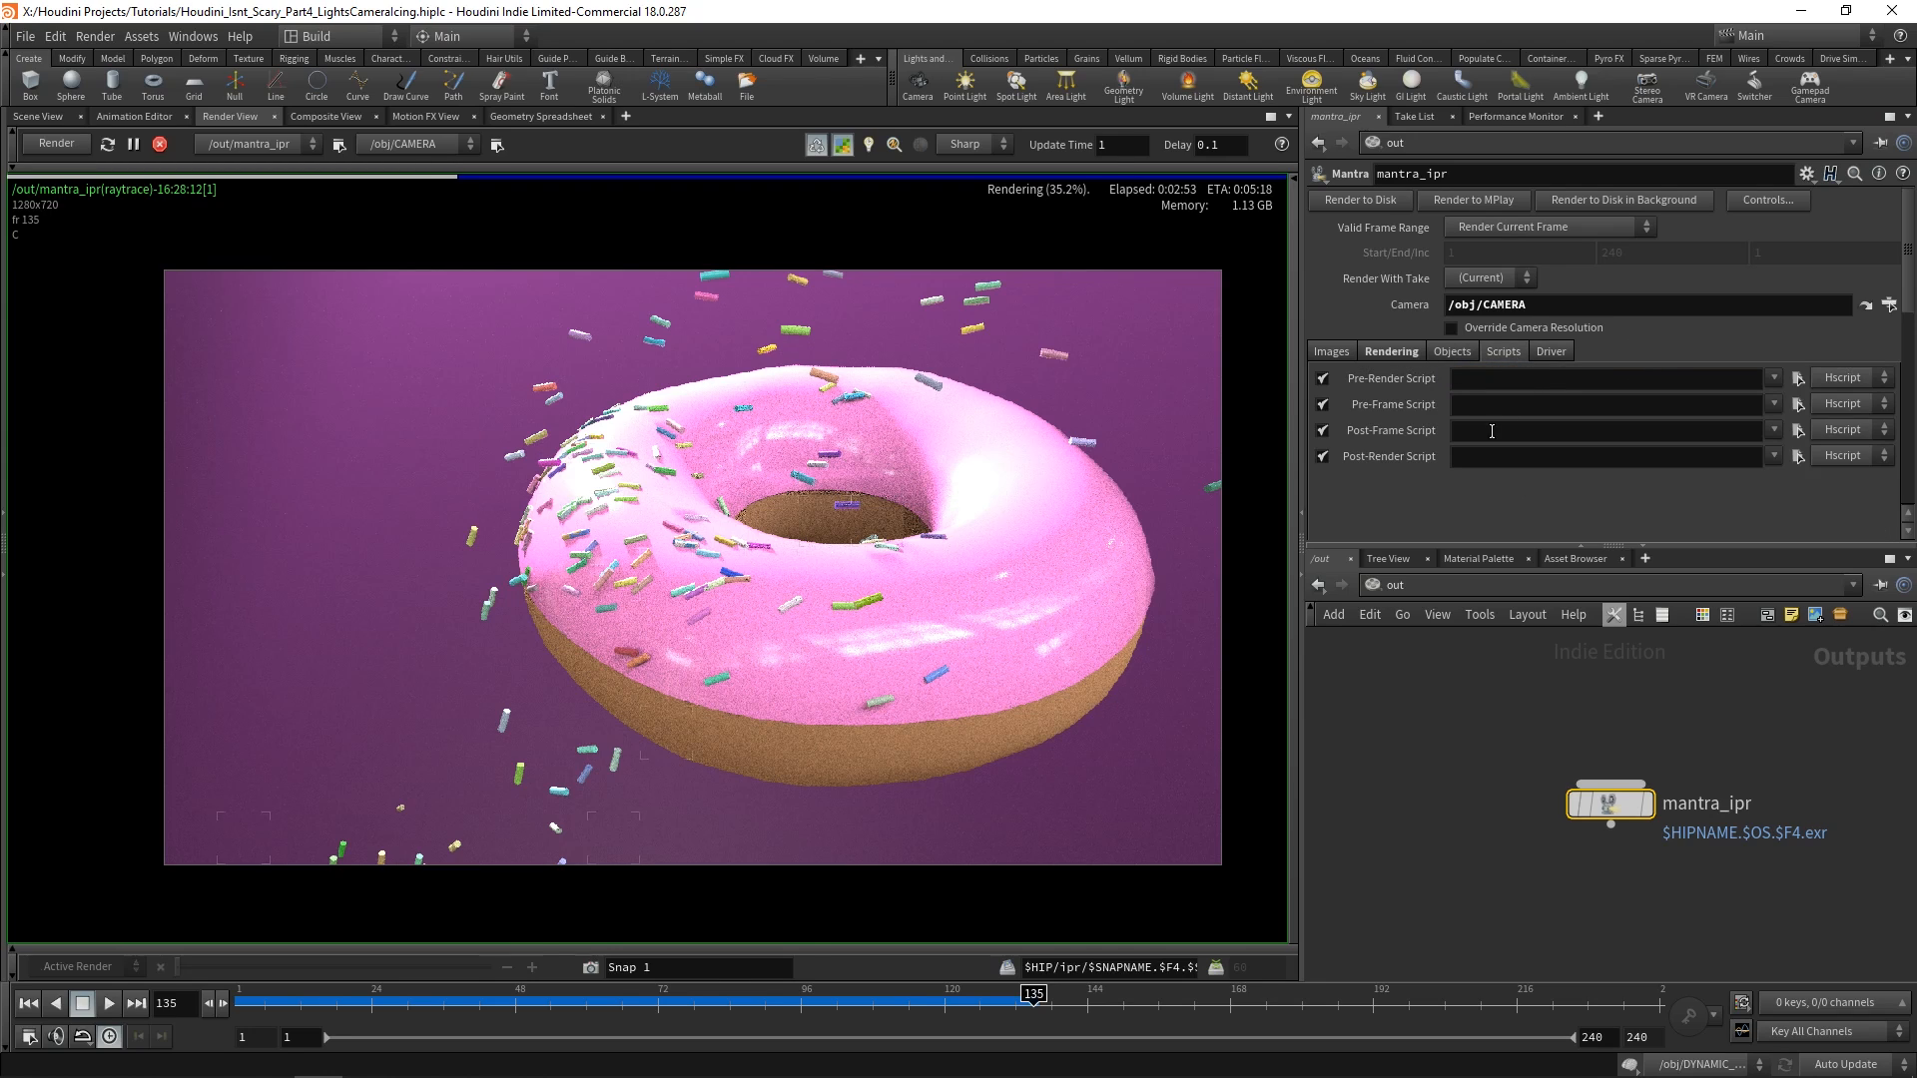
click(1551, 355)
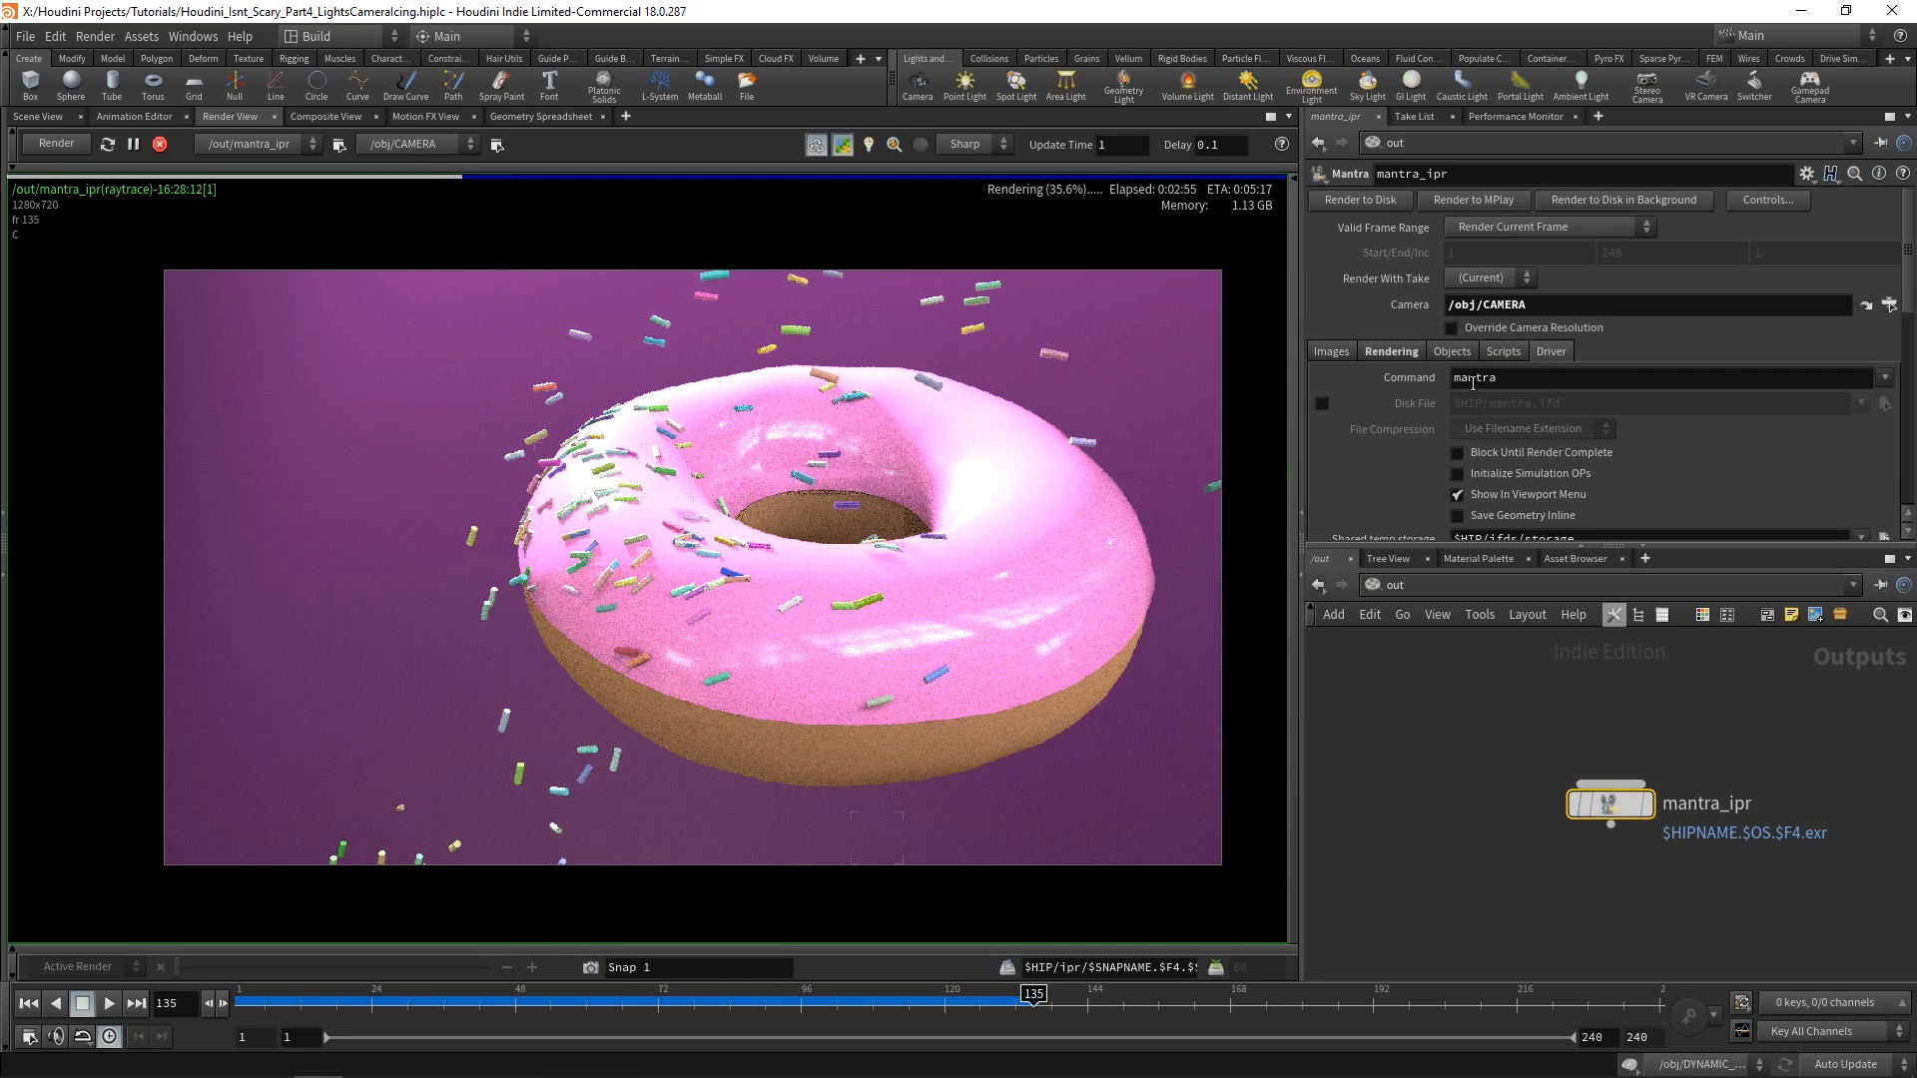
click(1447, 356)
click(1330, 352)
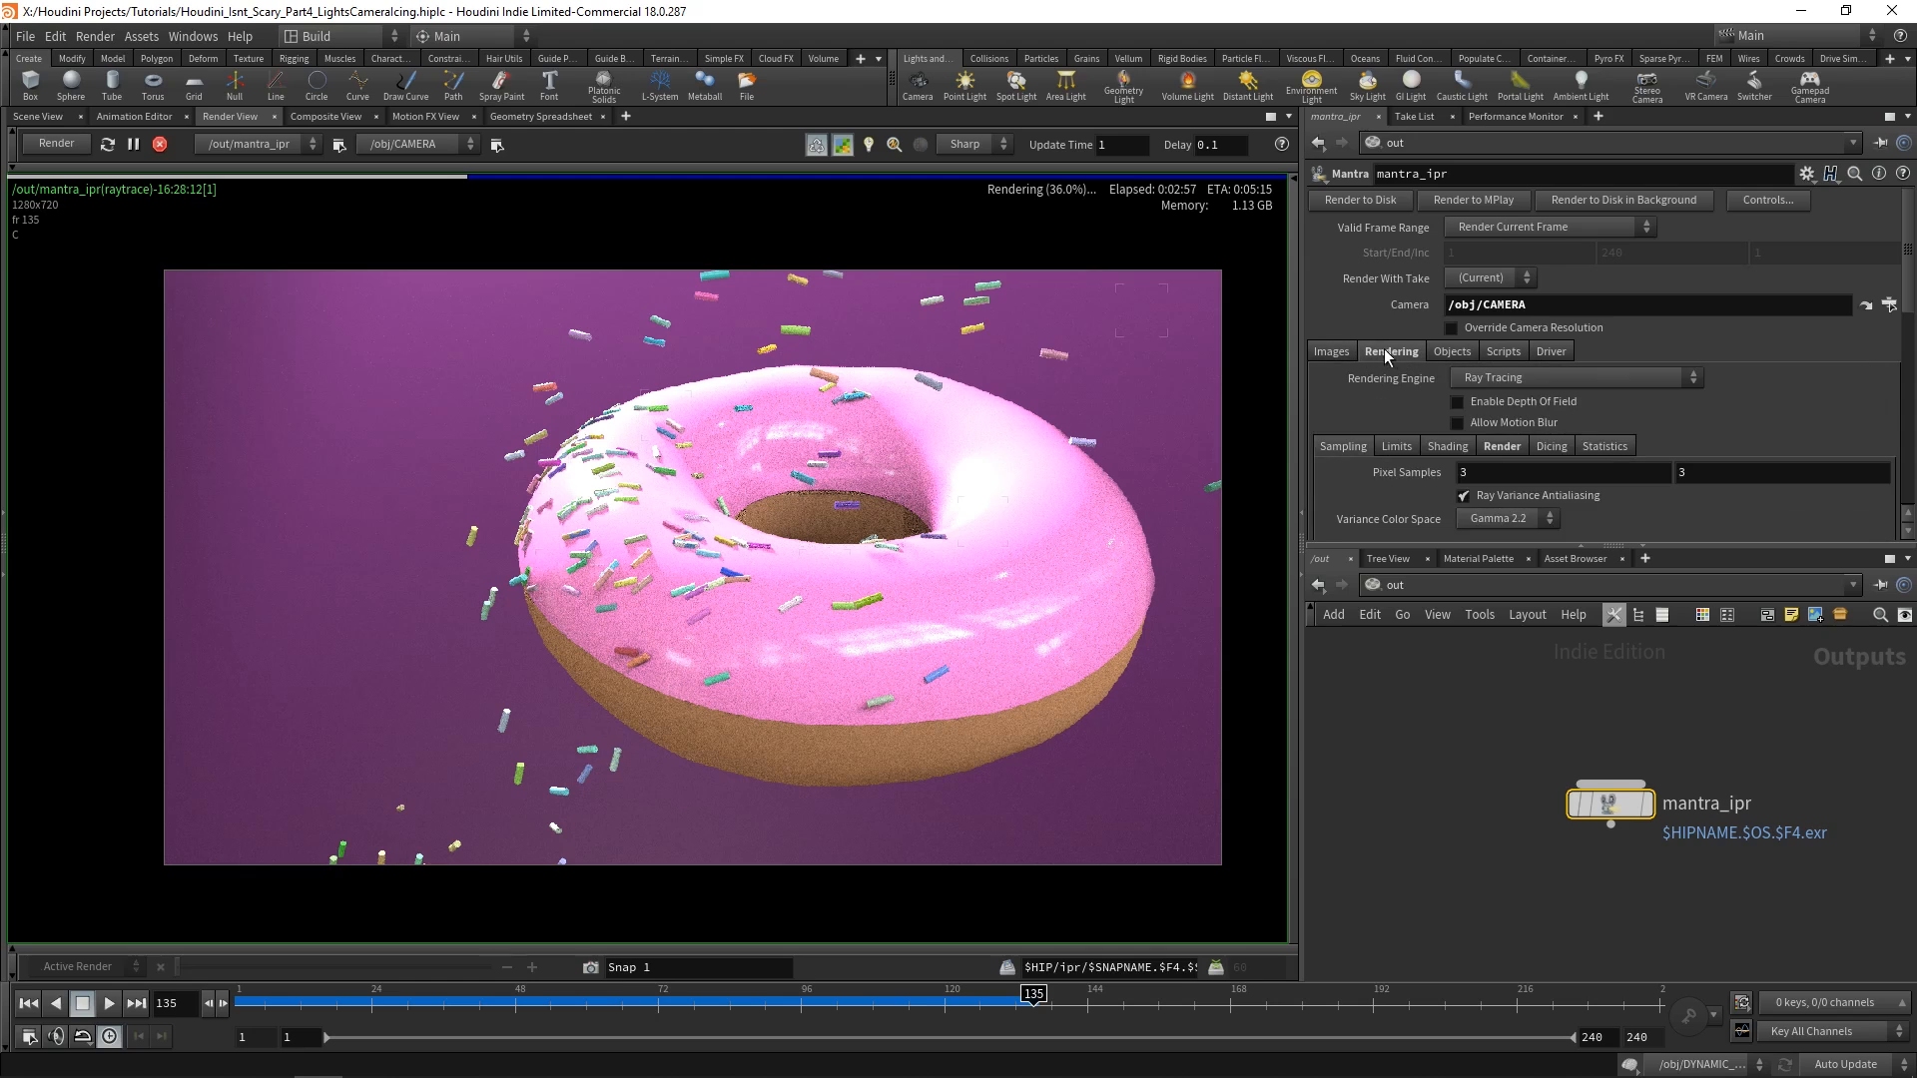
click(1392, 353)
click(1467, 356)
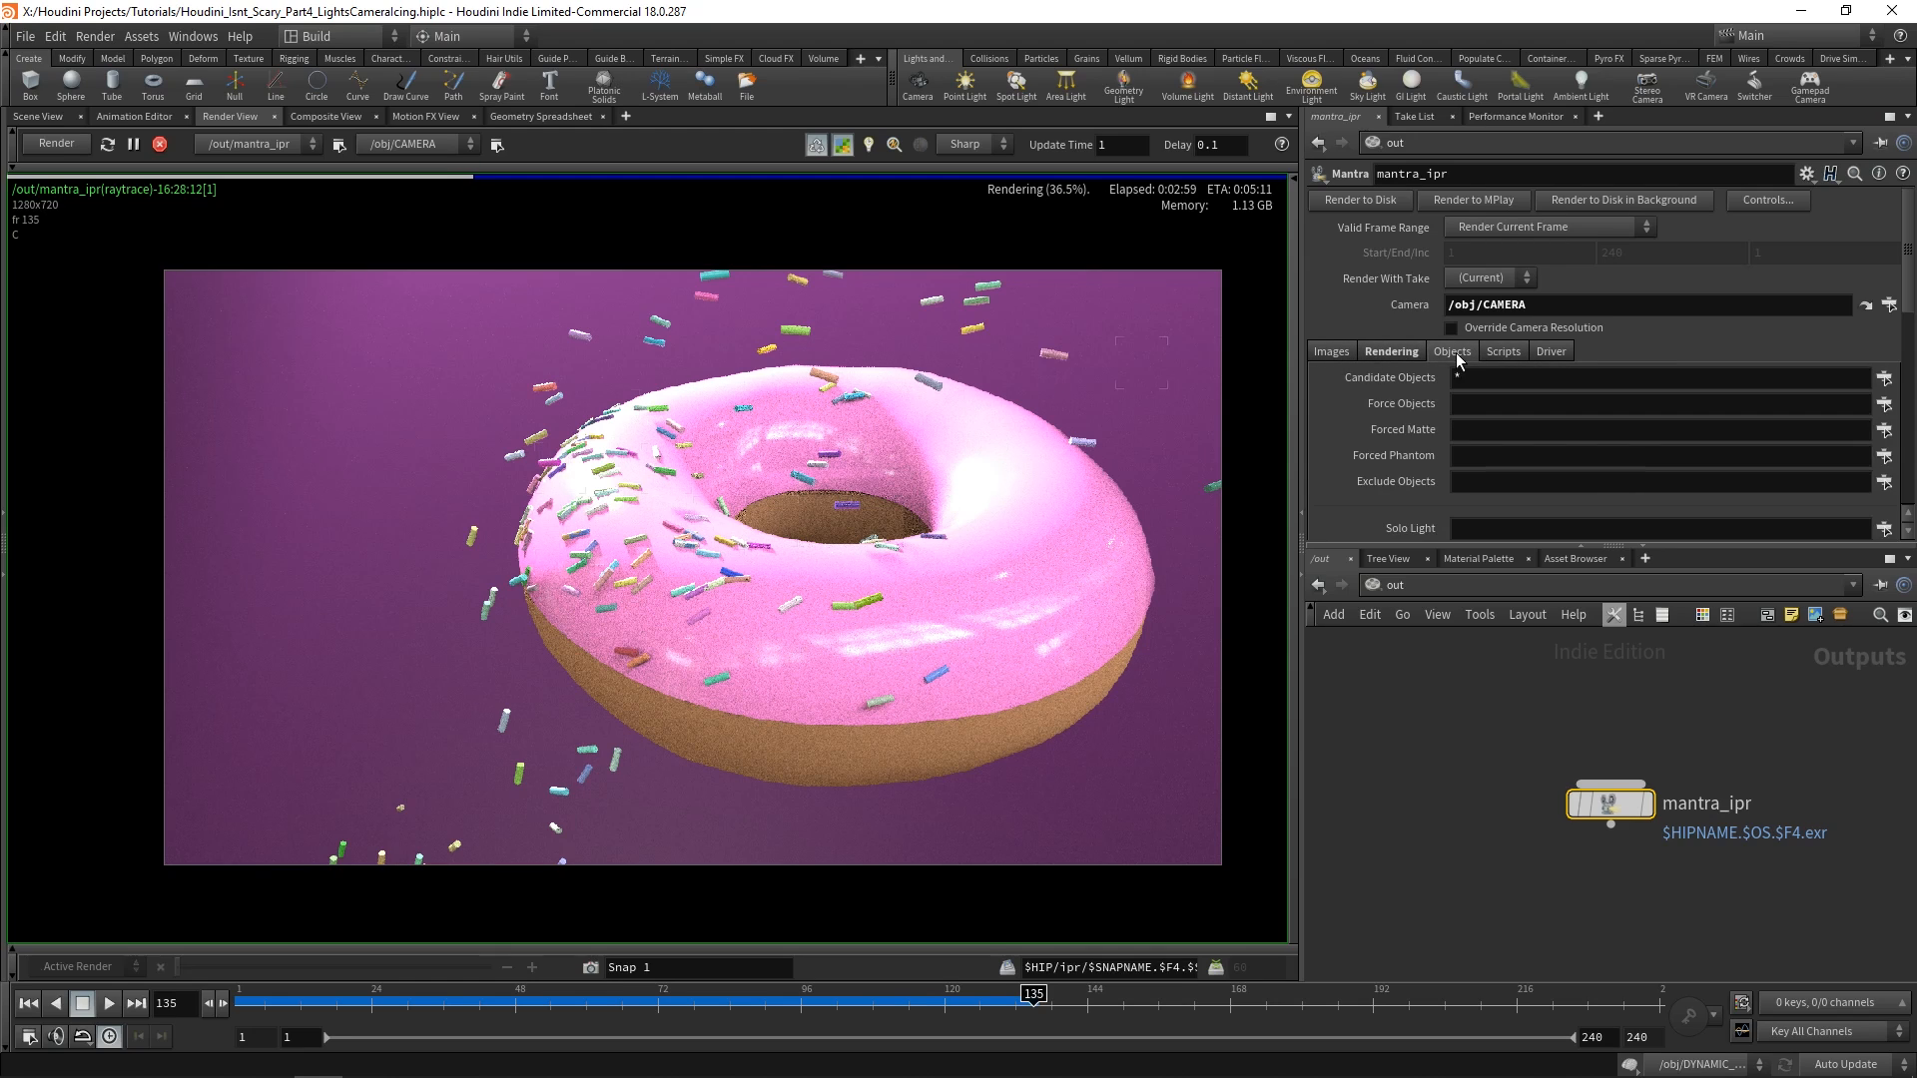
scroll(1410, 385, down, 3)
scroll(1411, 385, up, 3)
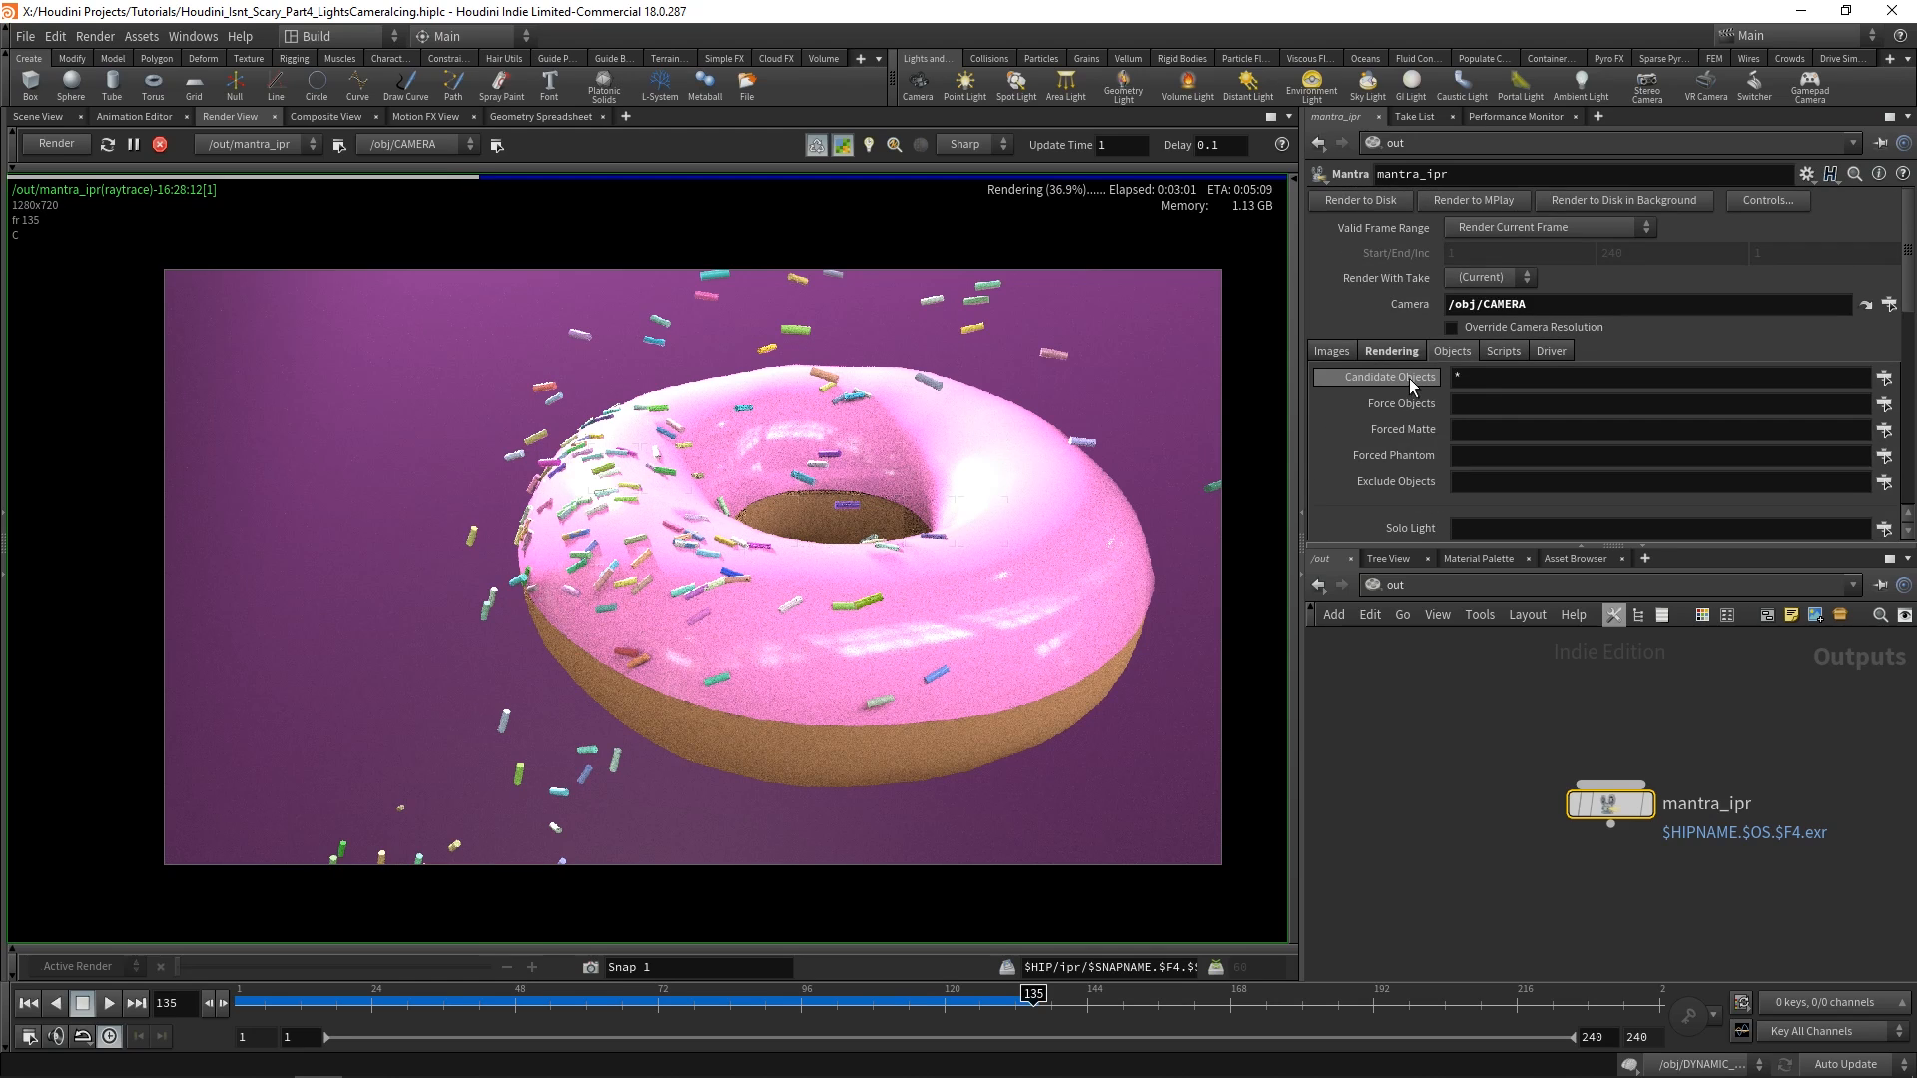
click(1399, 355)
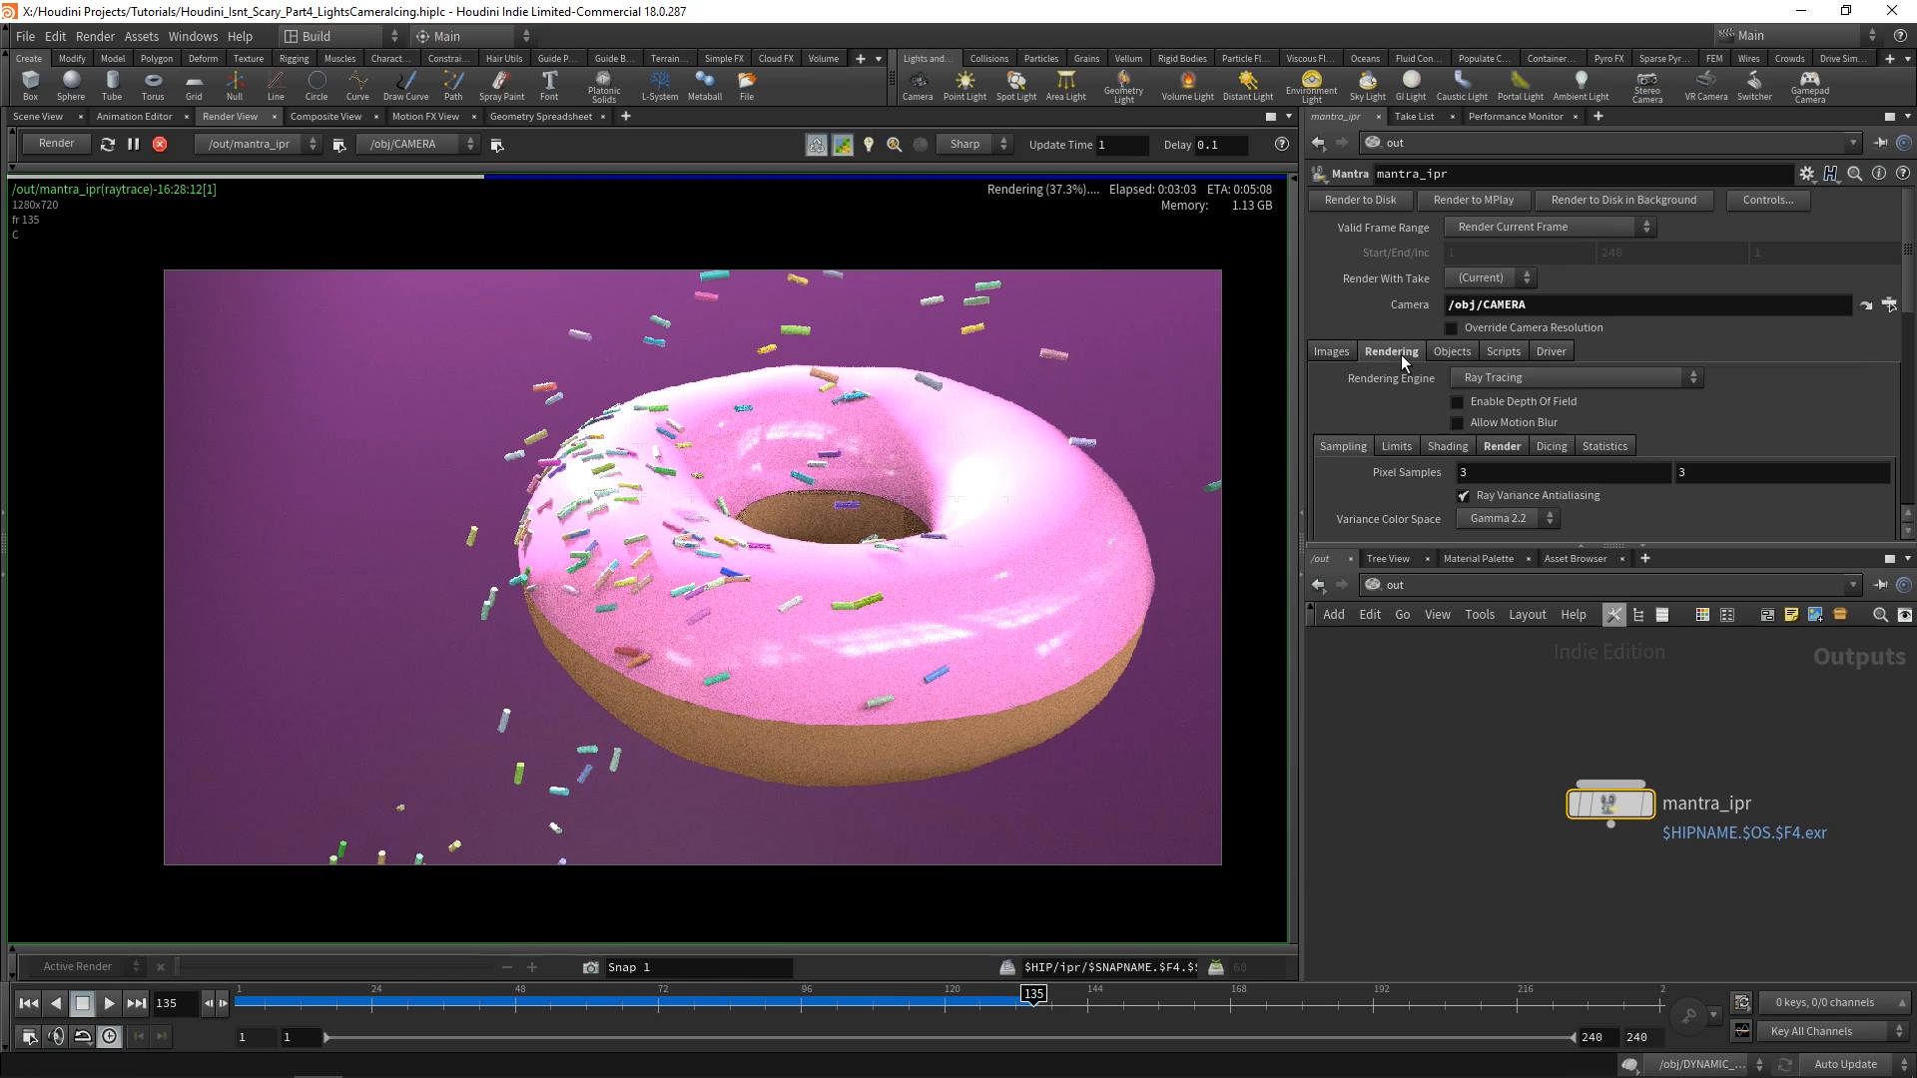
click(1349, 358)
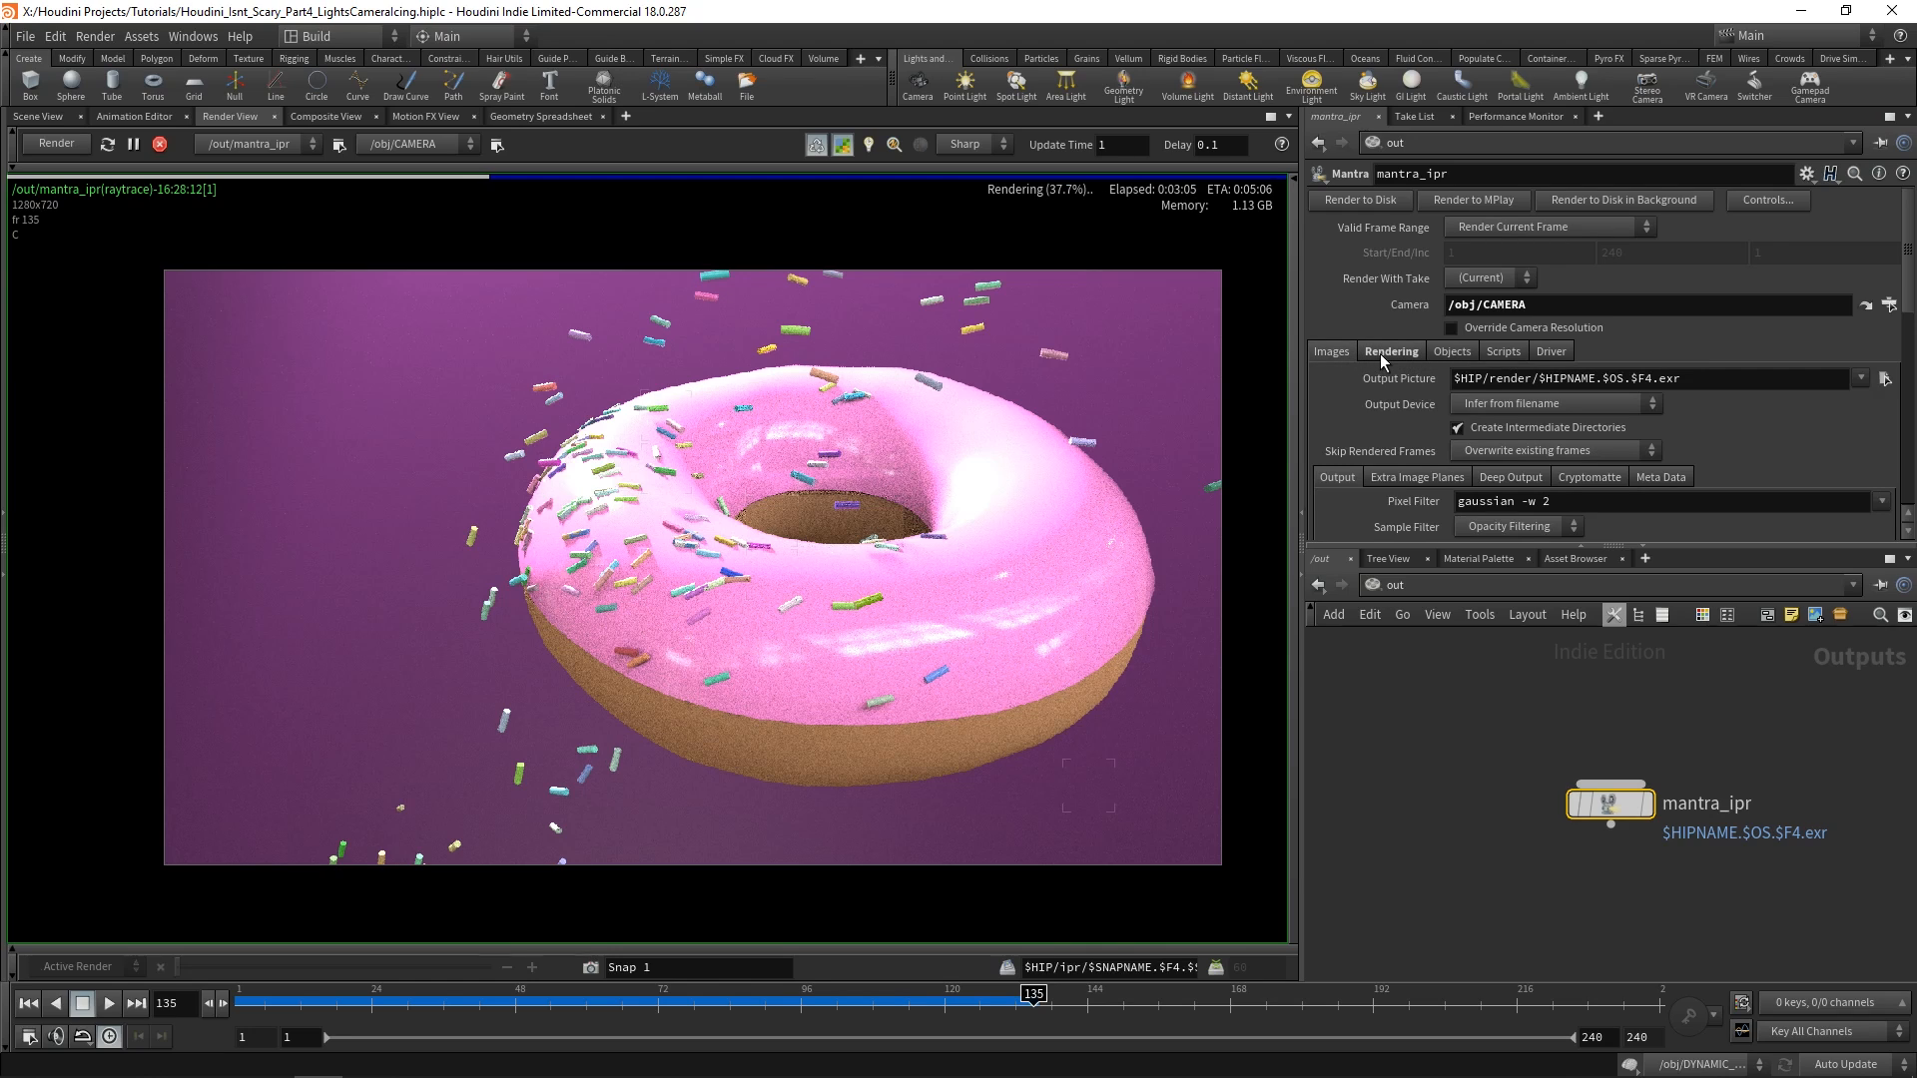
click(1389, 352)
click(1329, 355)
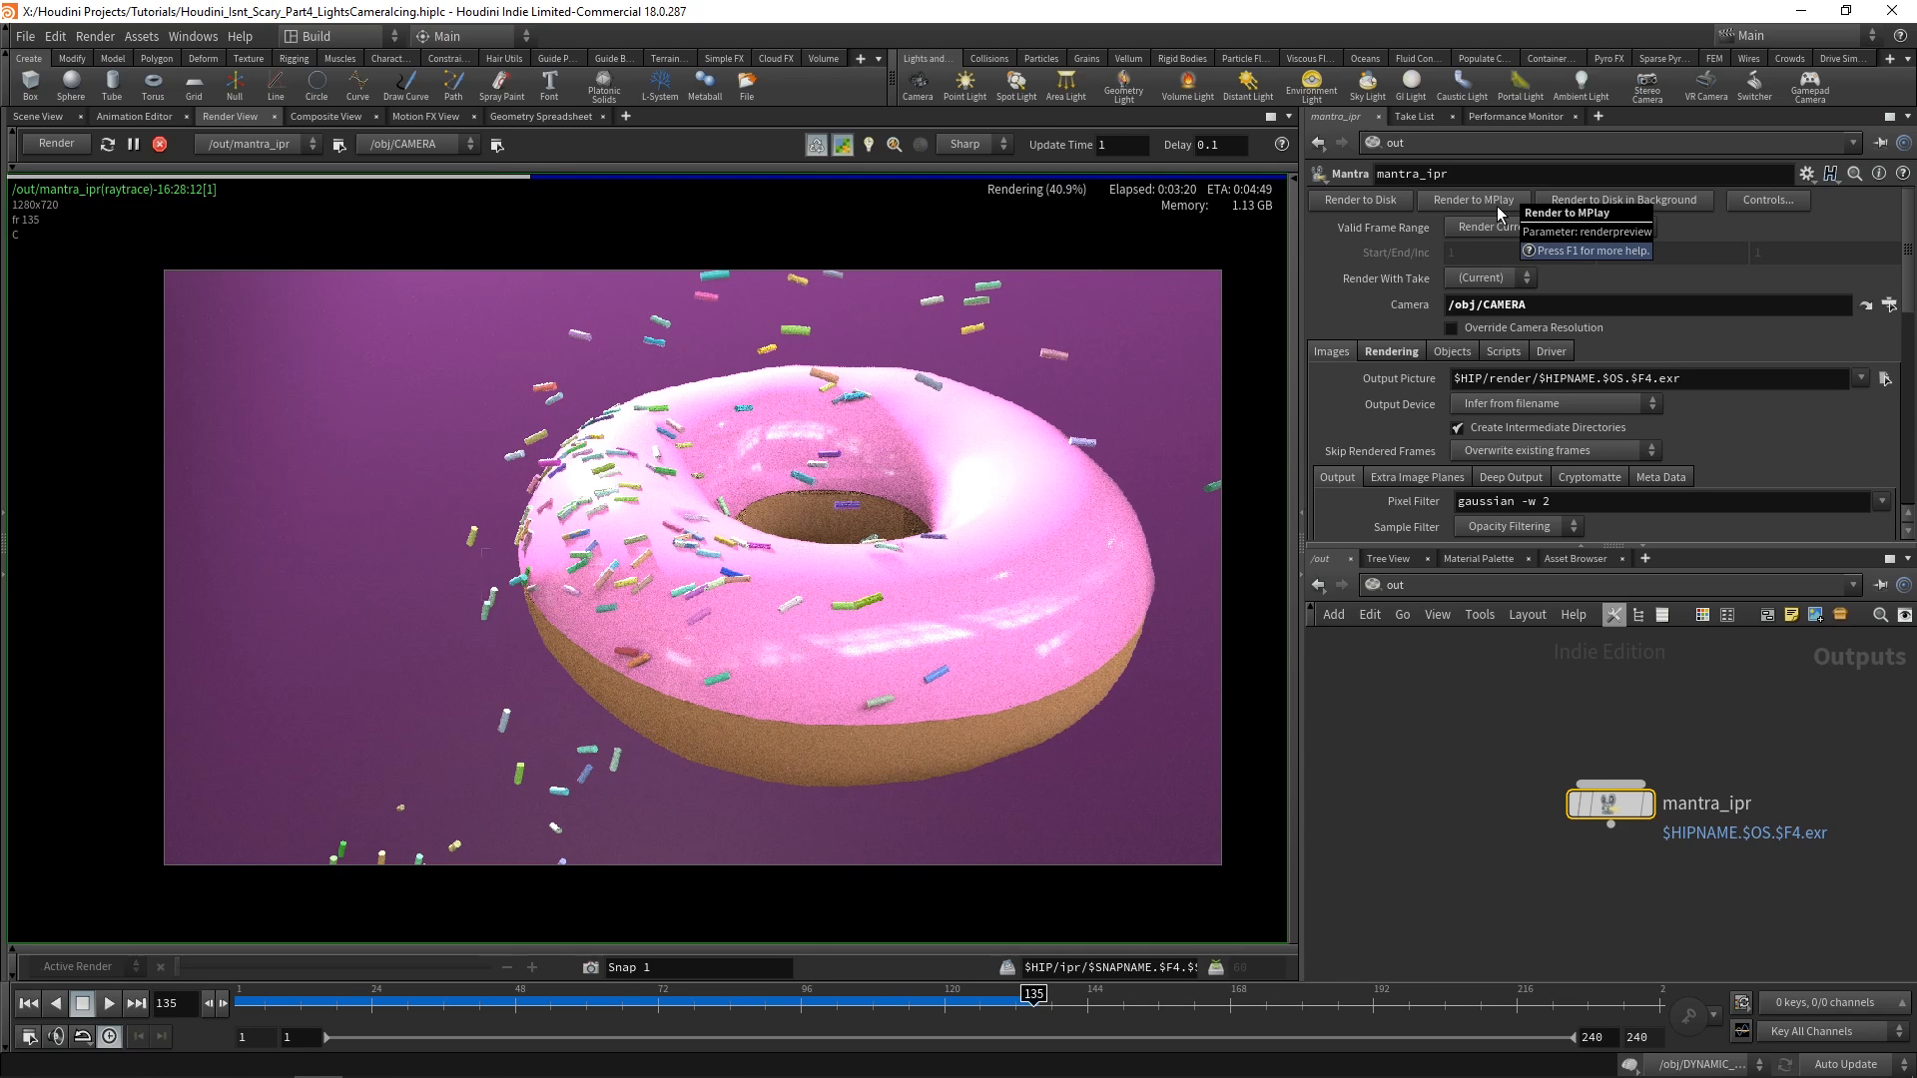
Allow motion blur in the rendering settings of the mantra_ipr node.
scroll(1329, 332, down, 1)
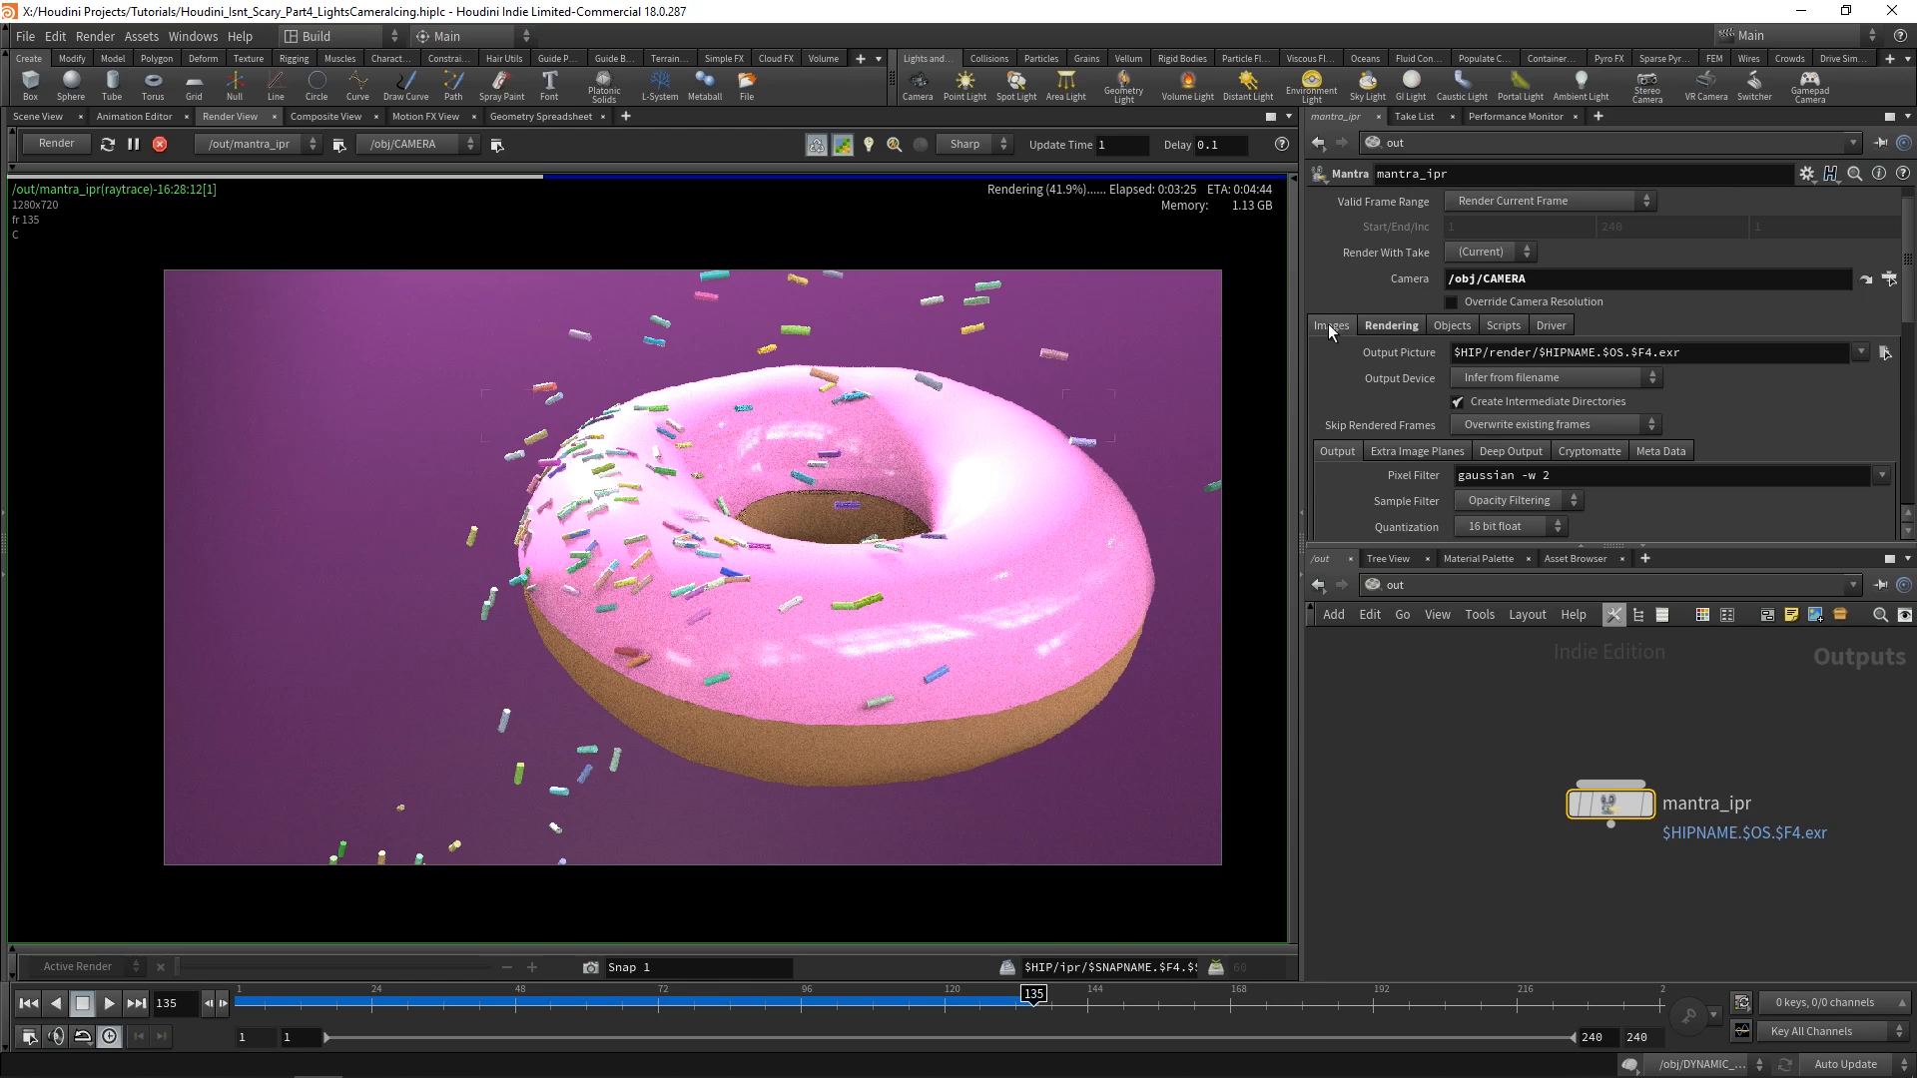
click(1392, 327)
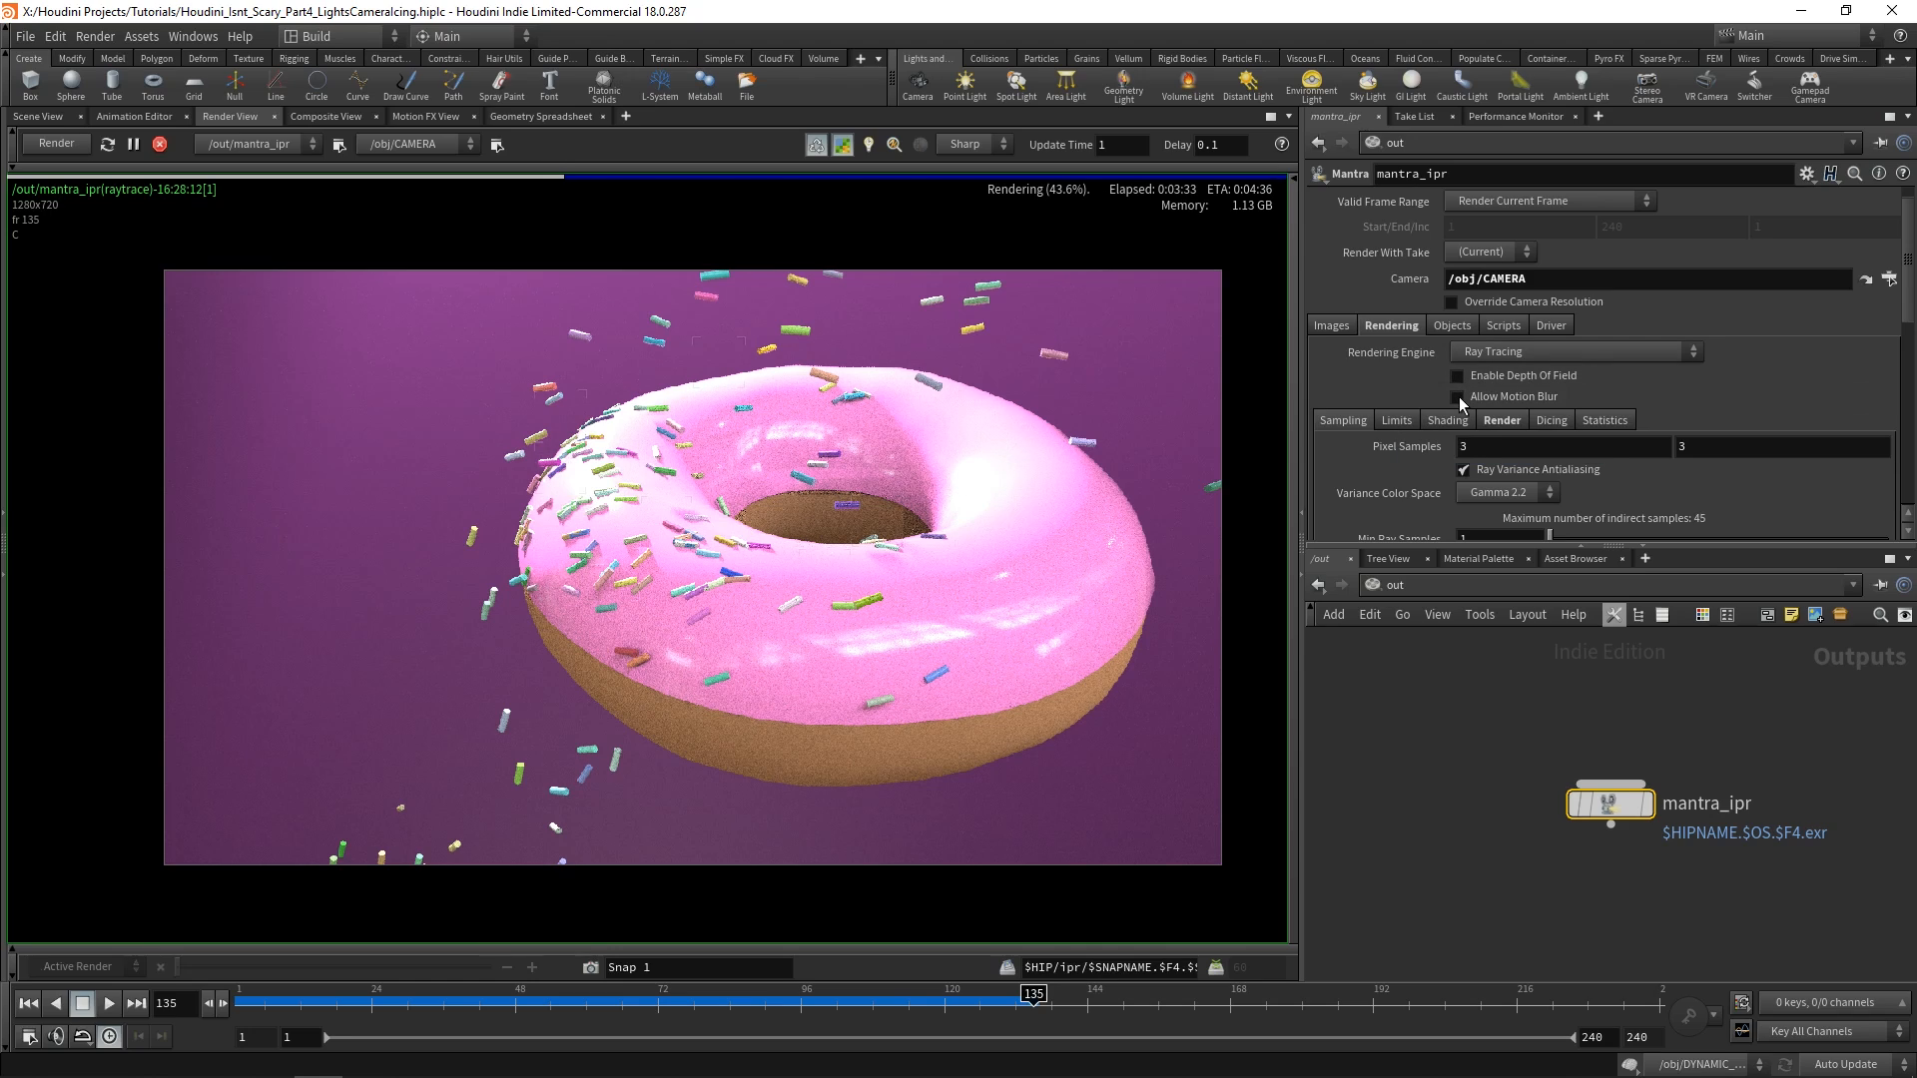
mouse_move(1458, 398)
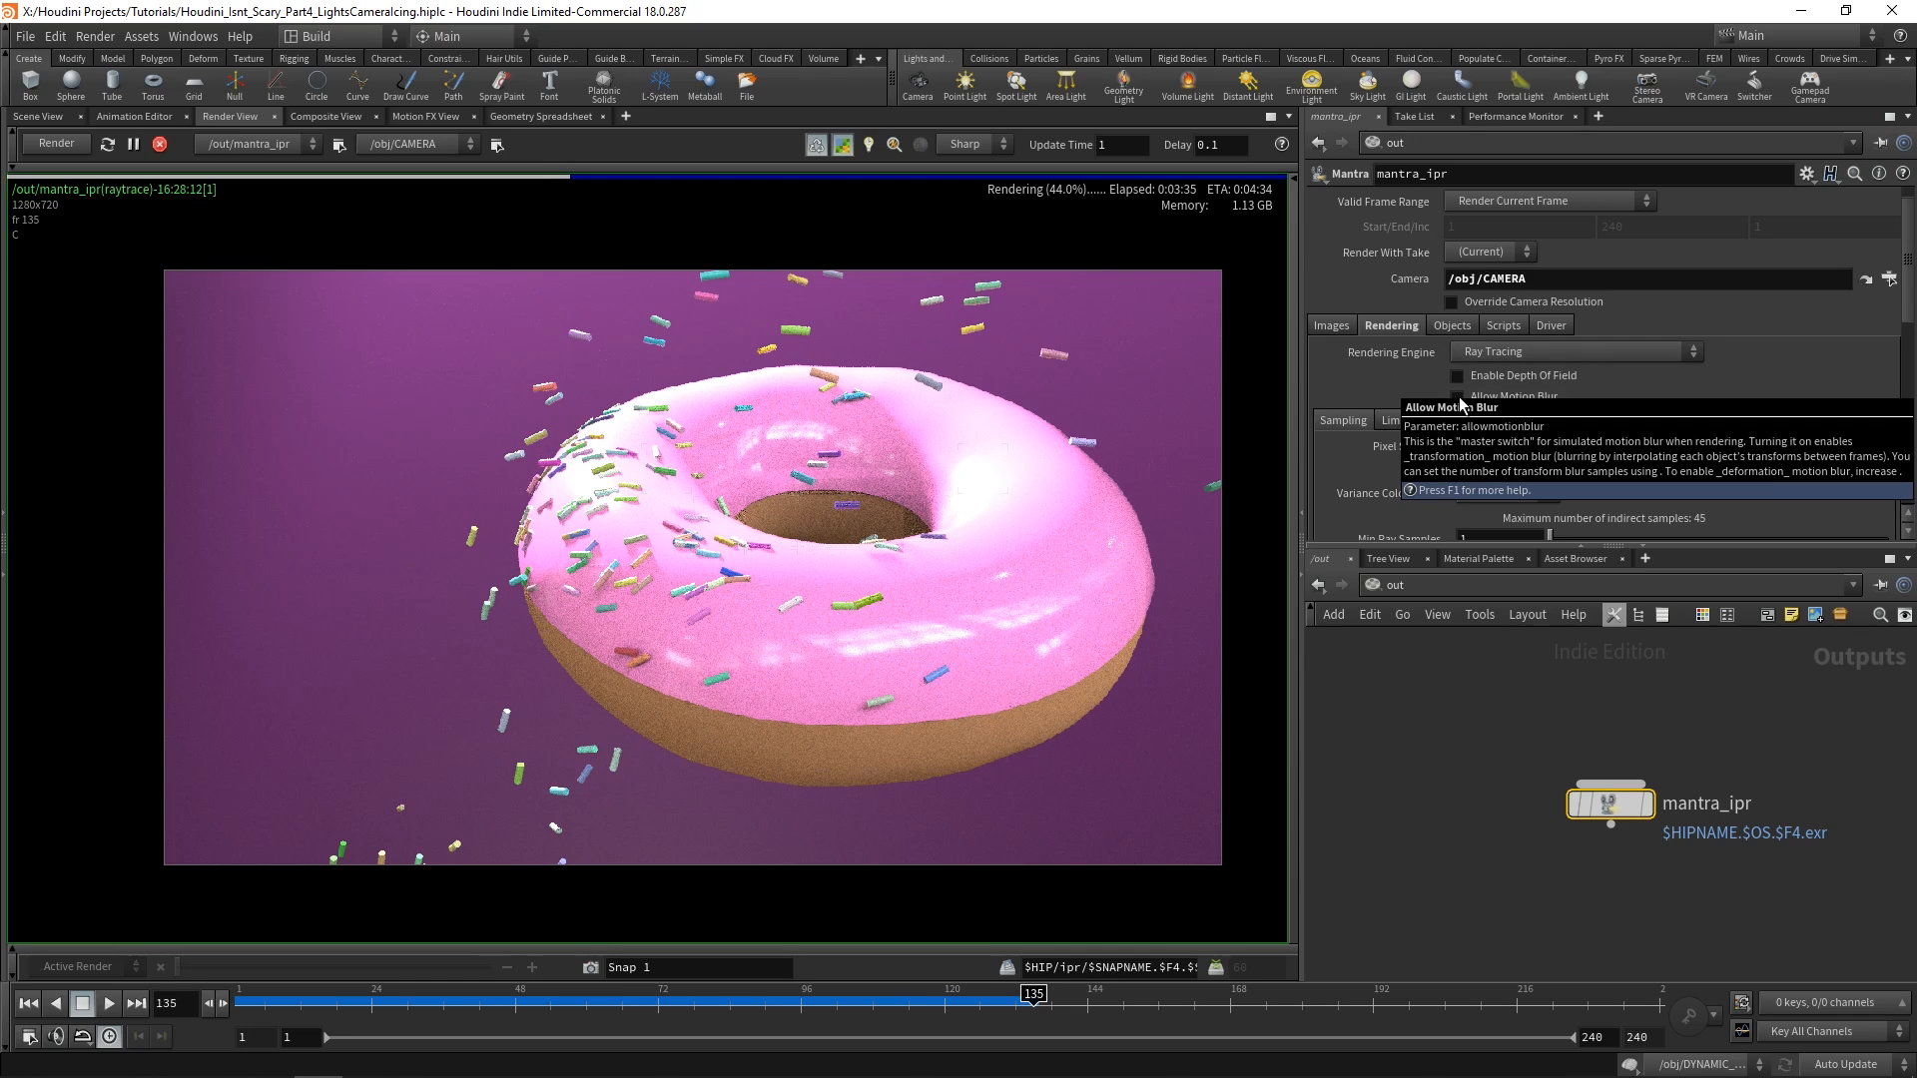
click(1458, 398)
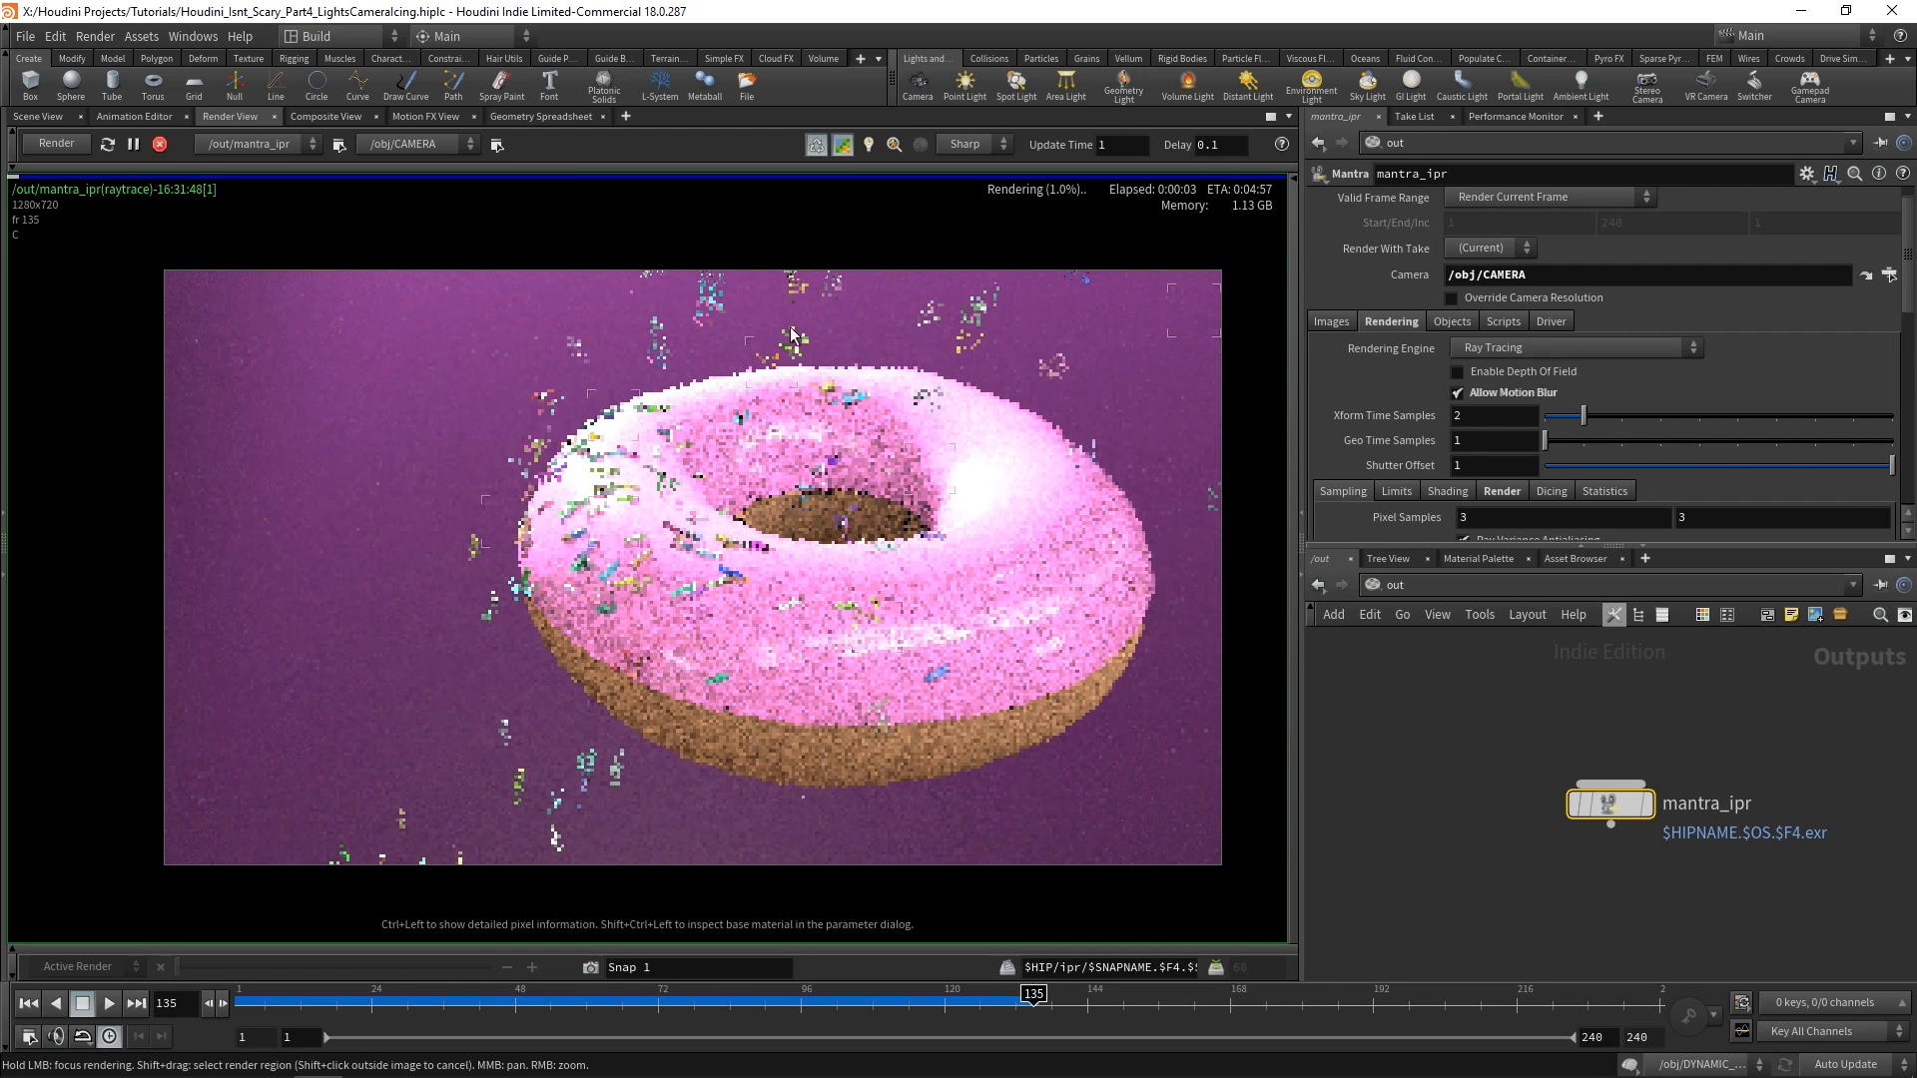
Inspect the falling sprinkles close up and in the full preview render, and store a snapshot of it.
scroll(724, 312, up, 3)
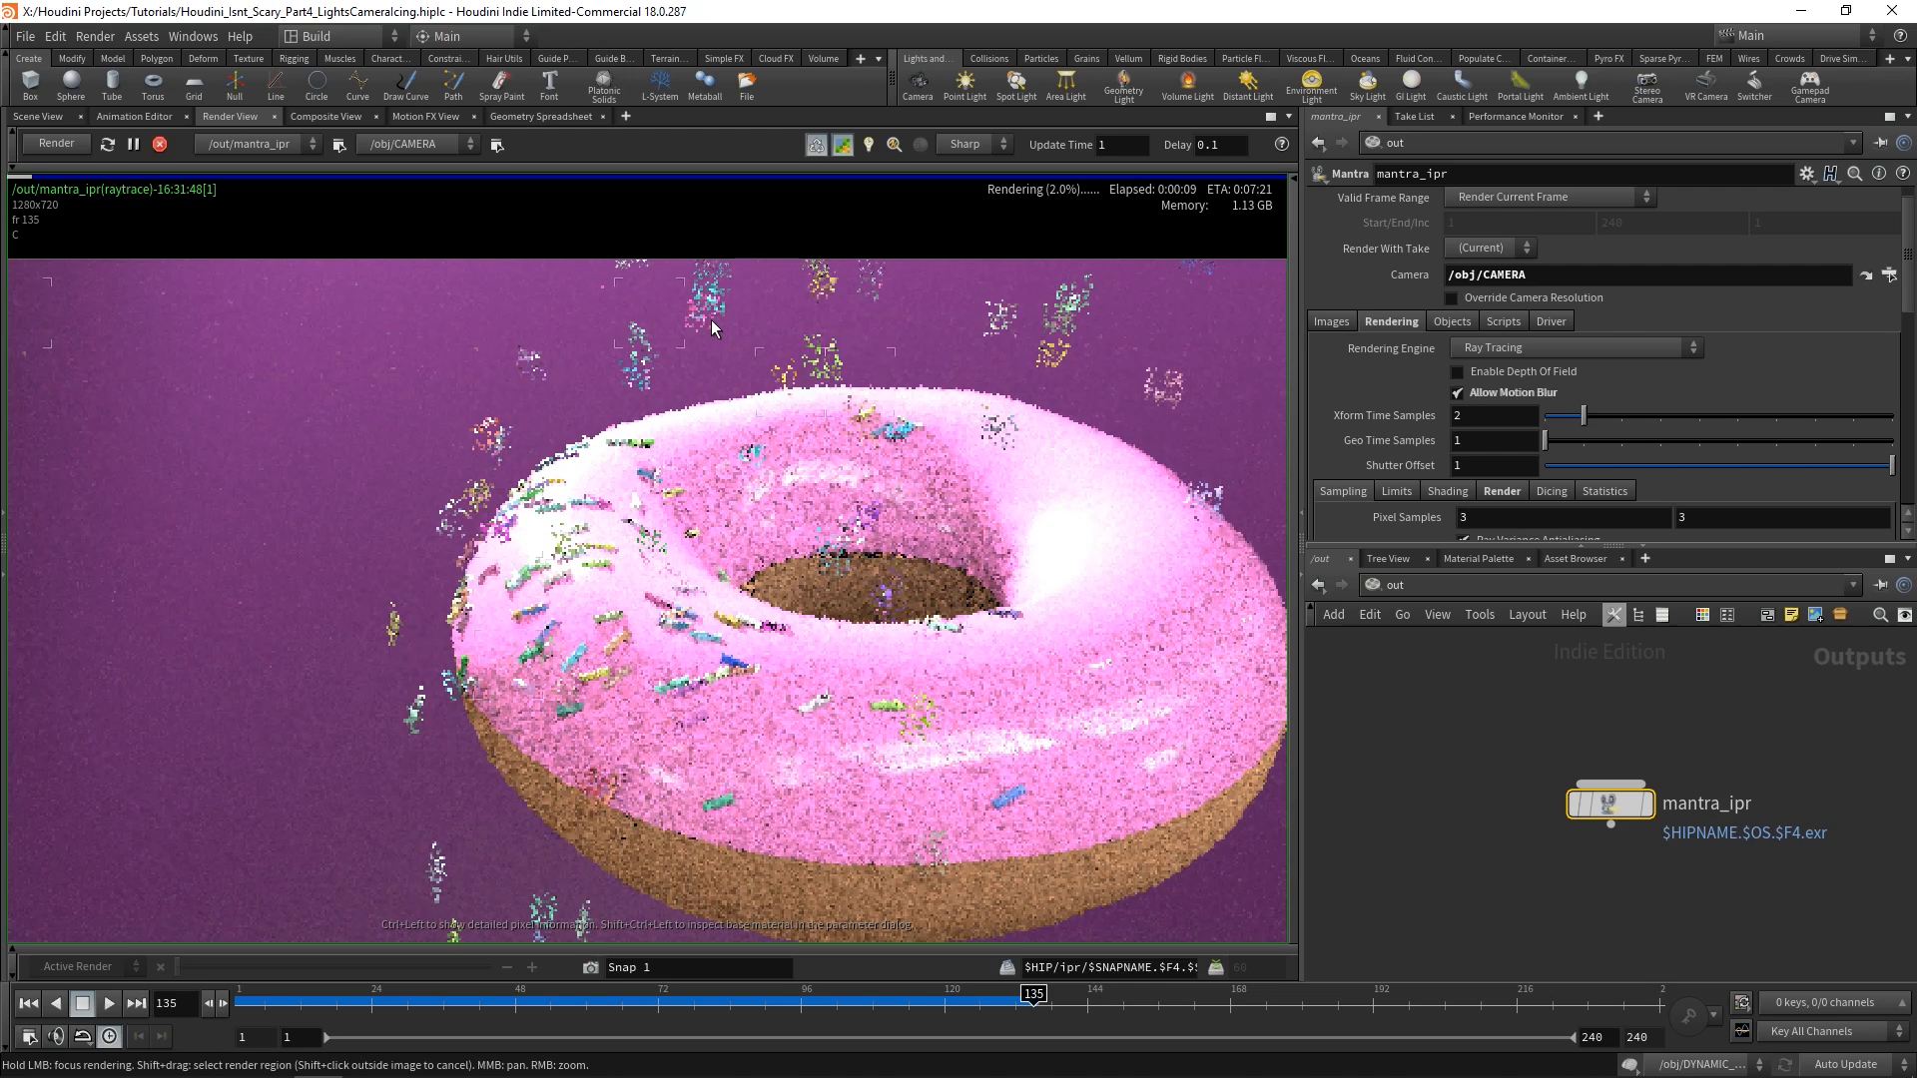
scroll(711, 321, down, 3)
middle_drag(1027, 780, 1018, 752)
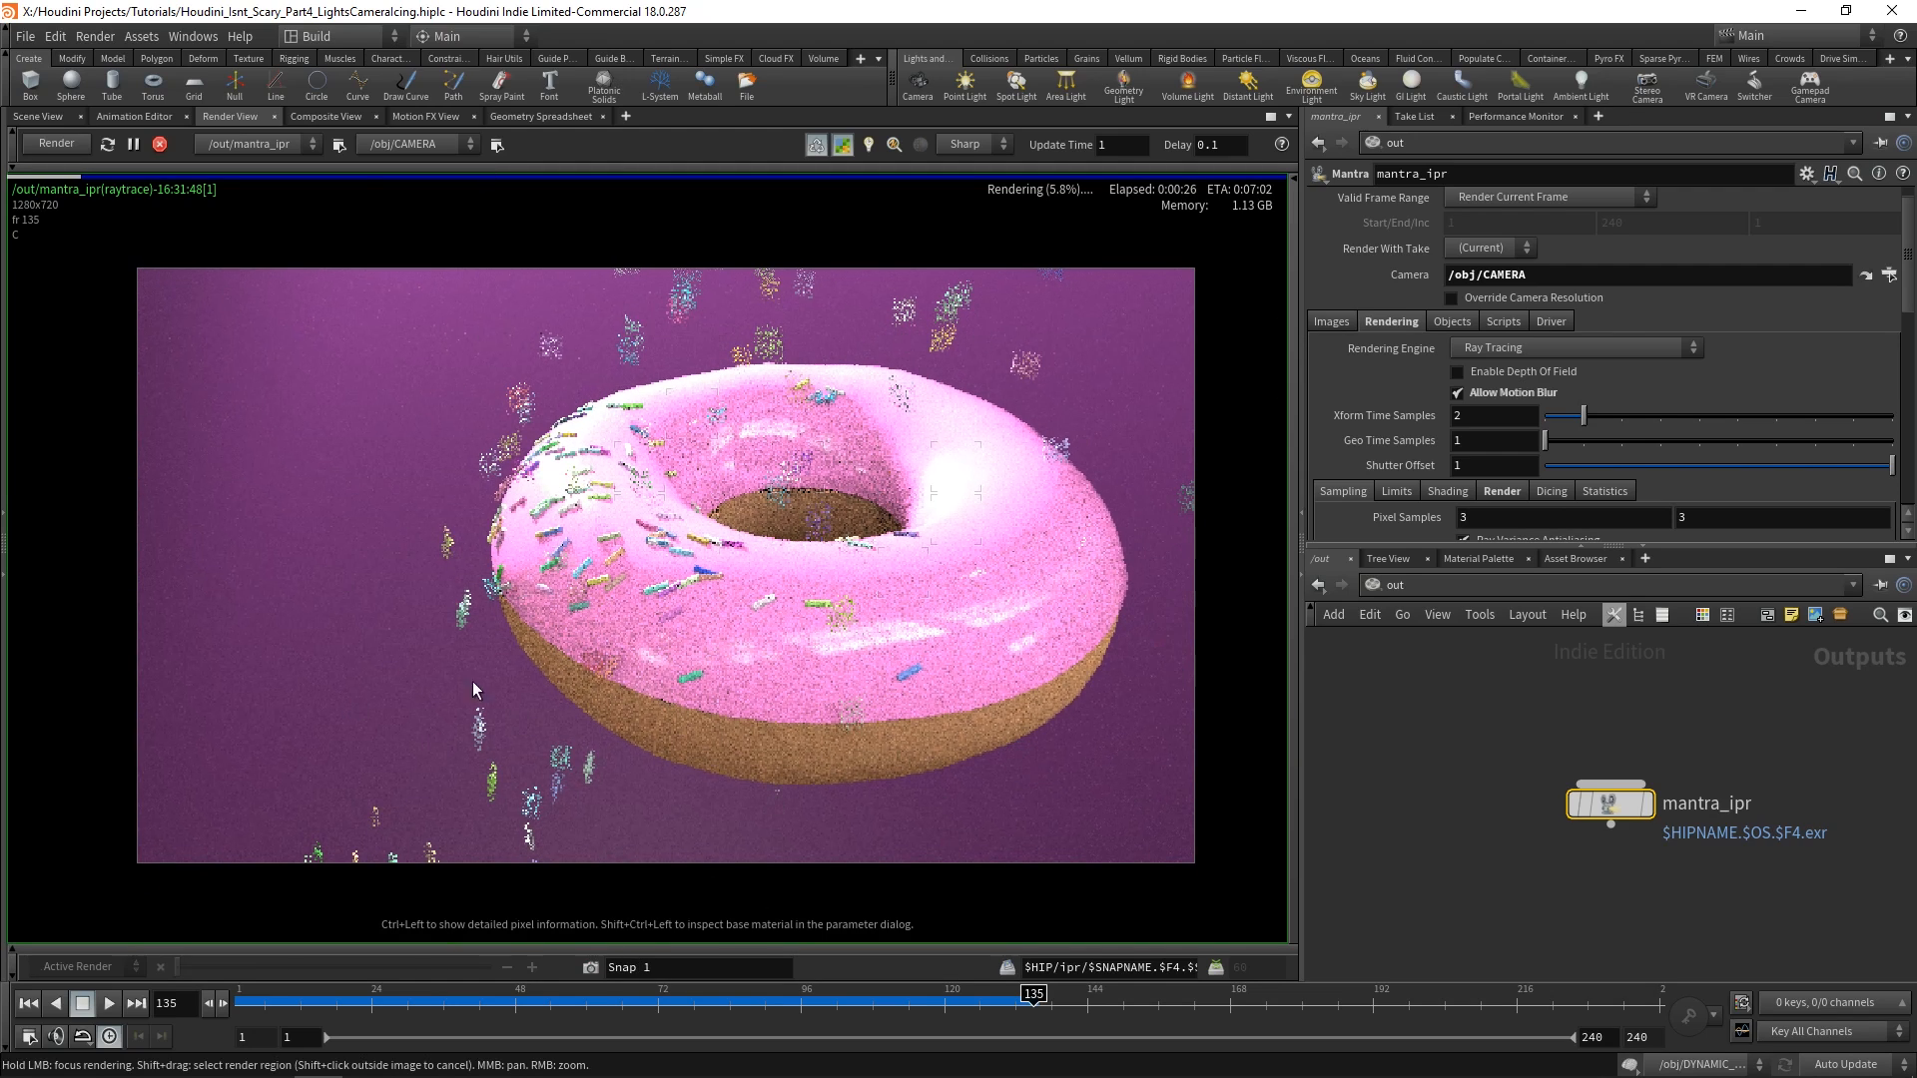
click(589, 969)
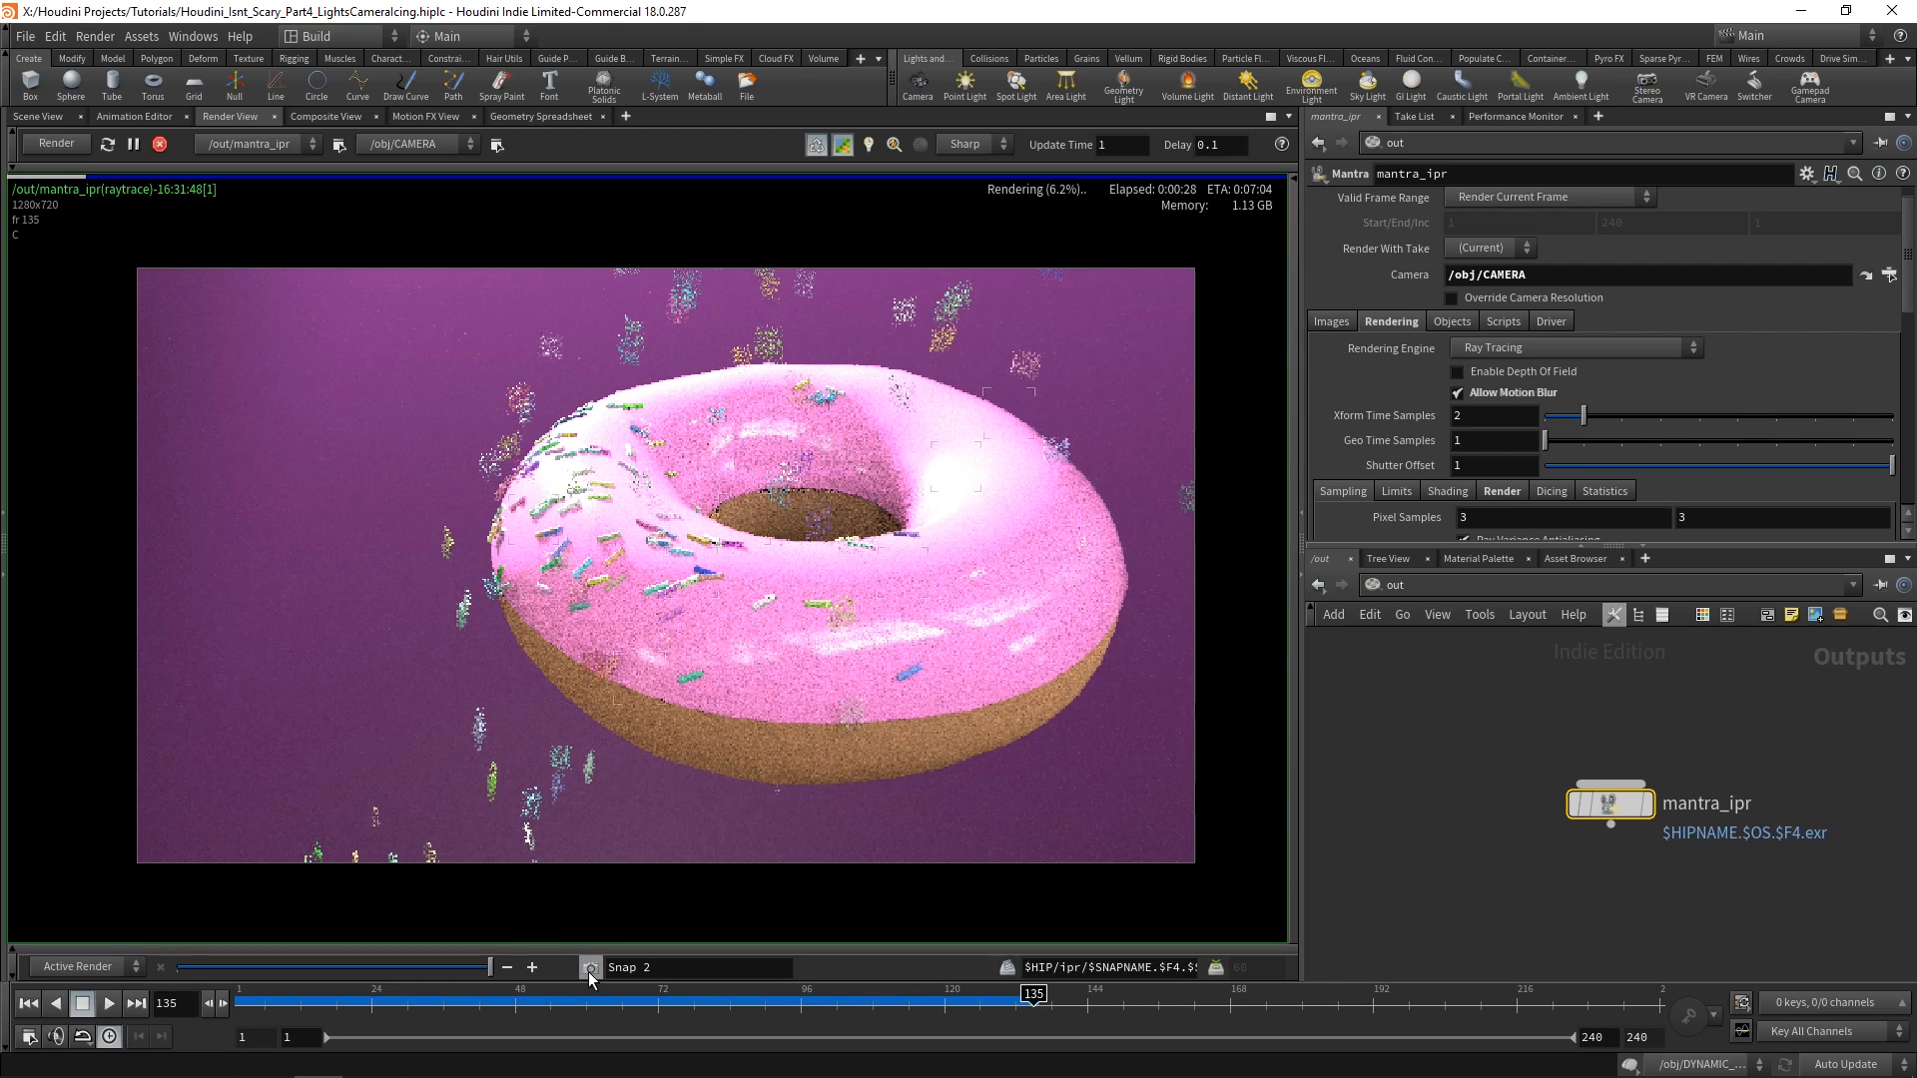
Turn motion blur off, compare the new render against the snapshot, and turn motion blur back on.
click(1458, 390)
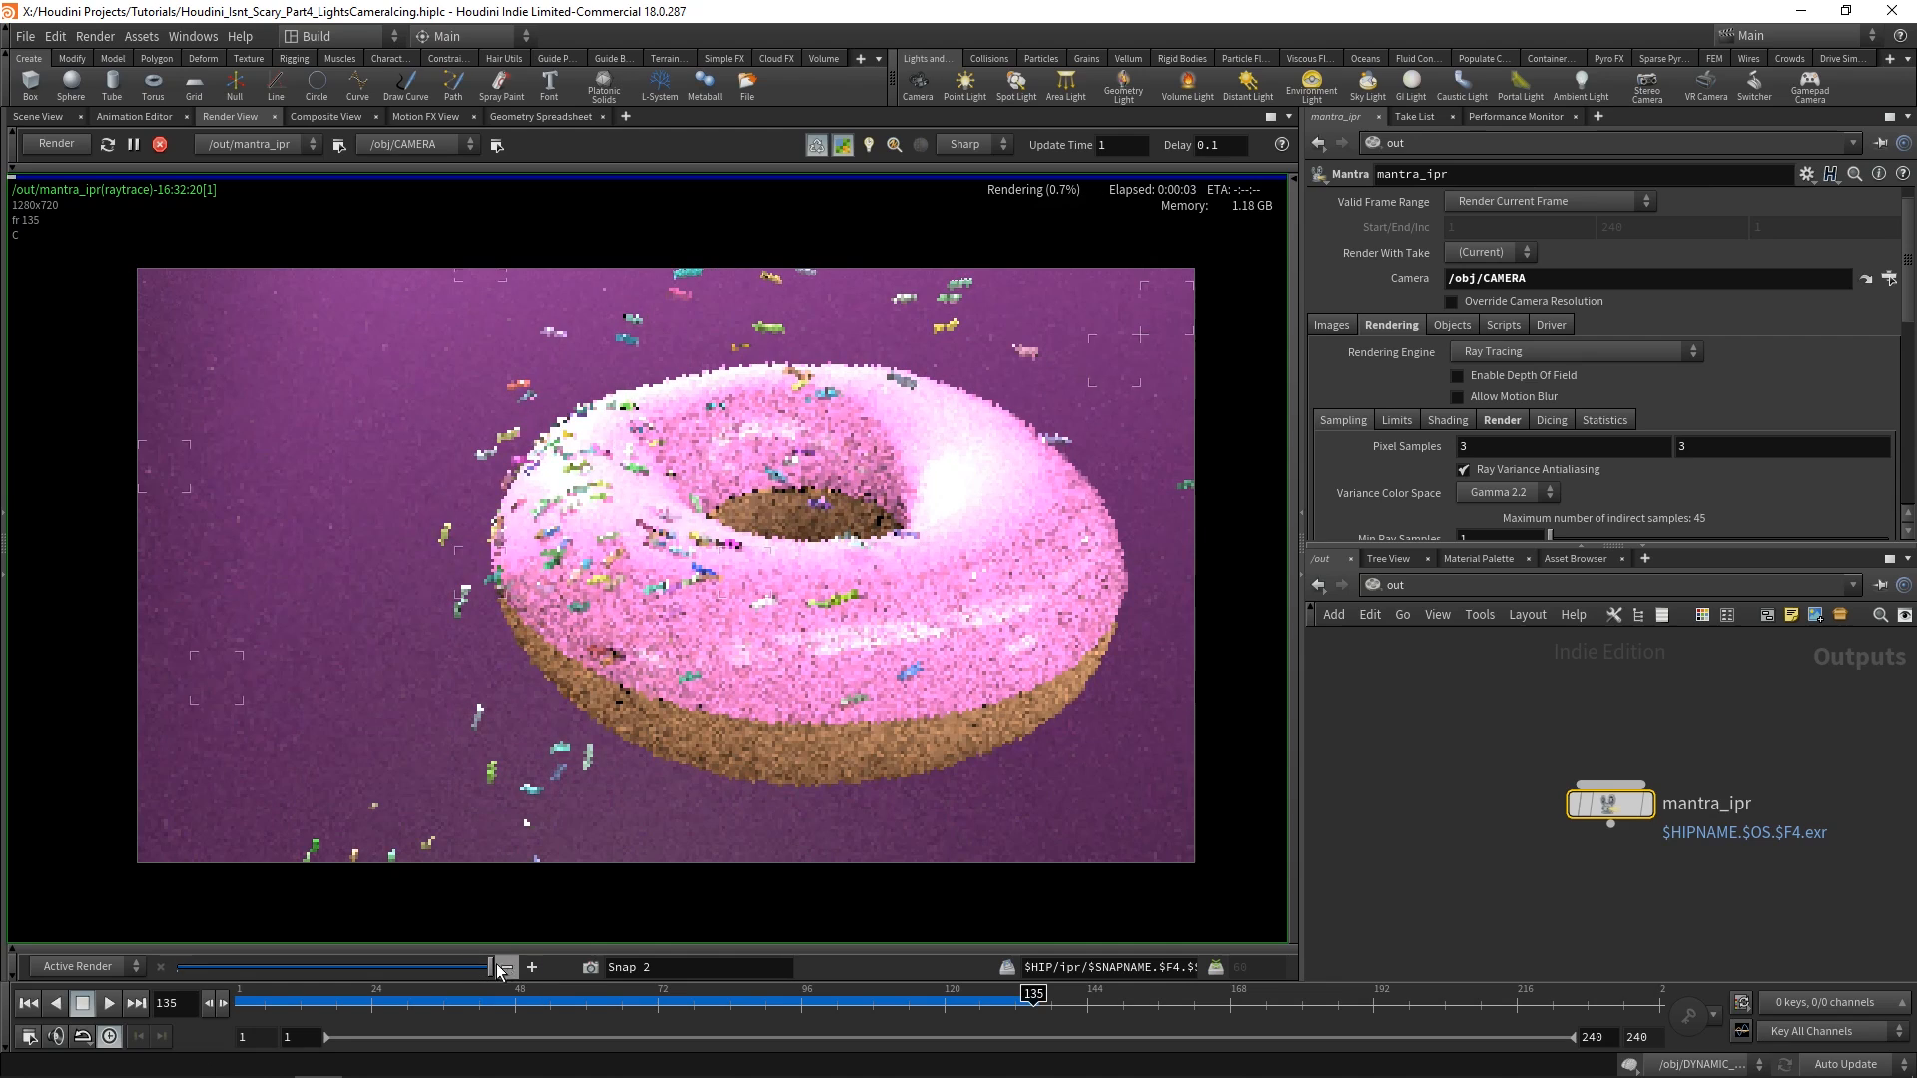
drag(455, 966, 194, 975)
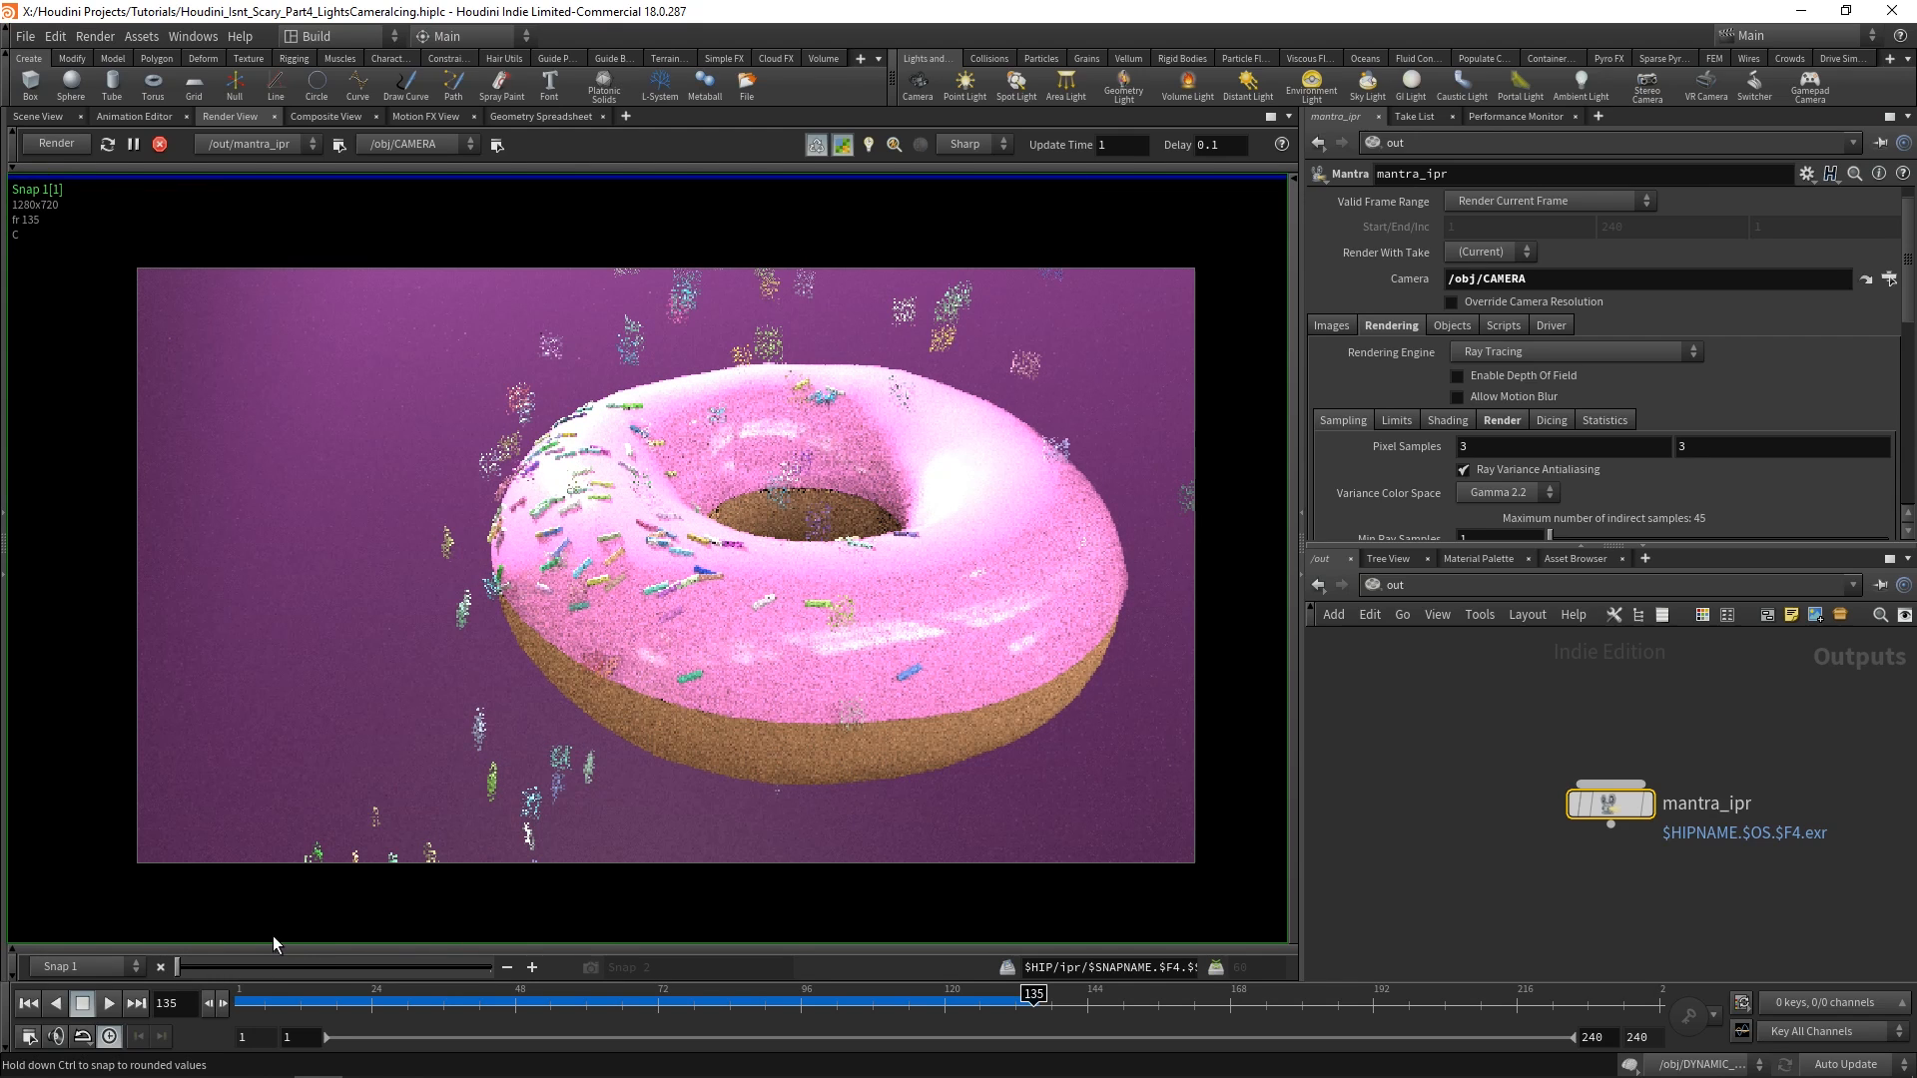
click(446, 968)
click(1459, 399)
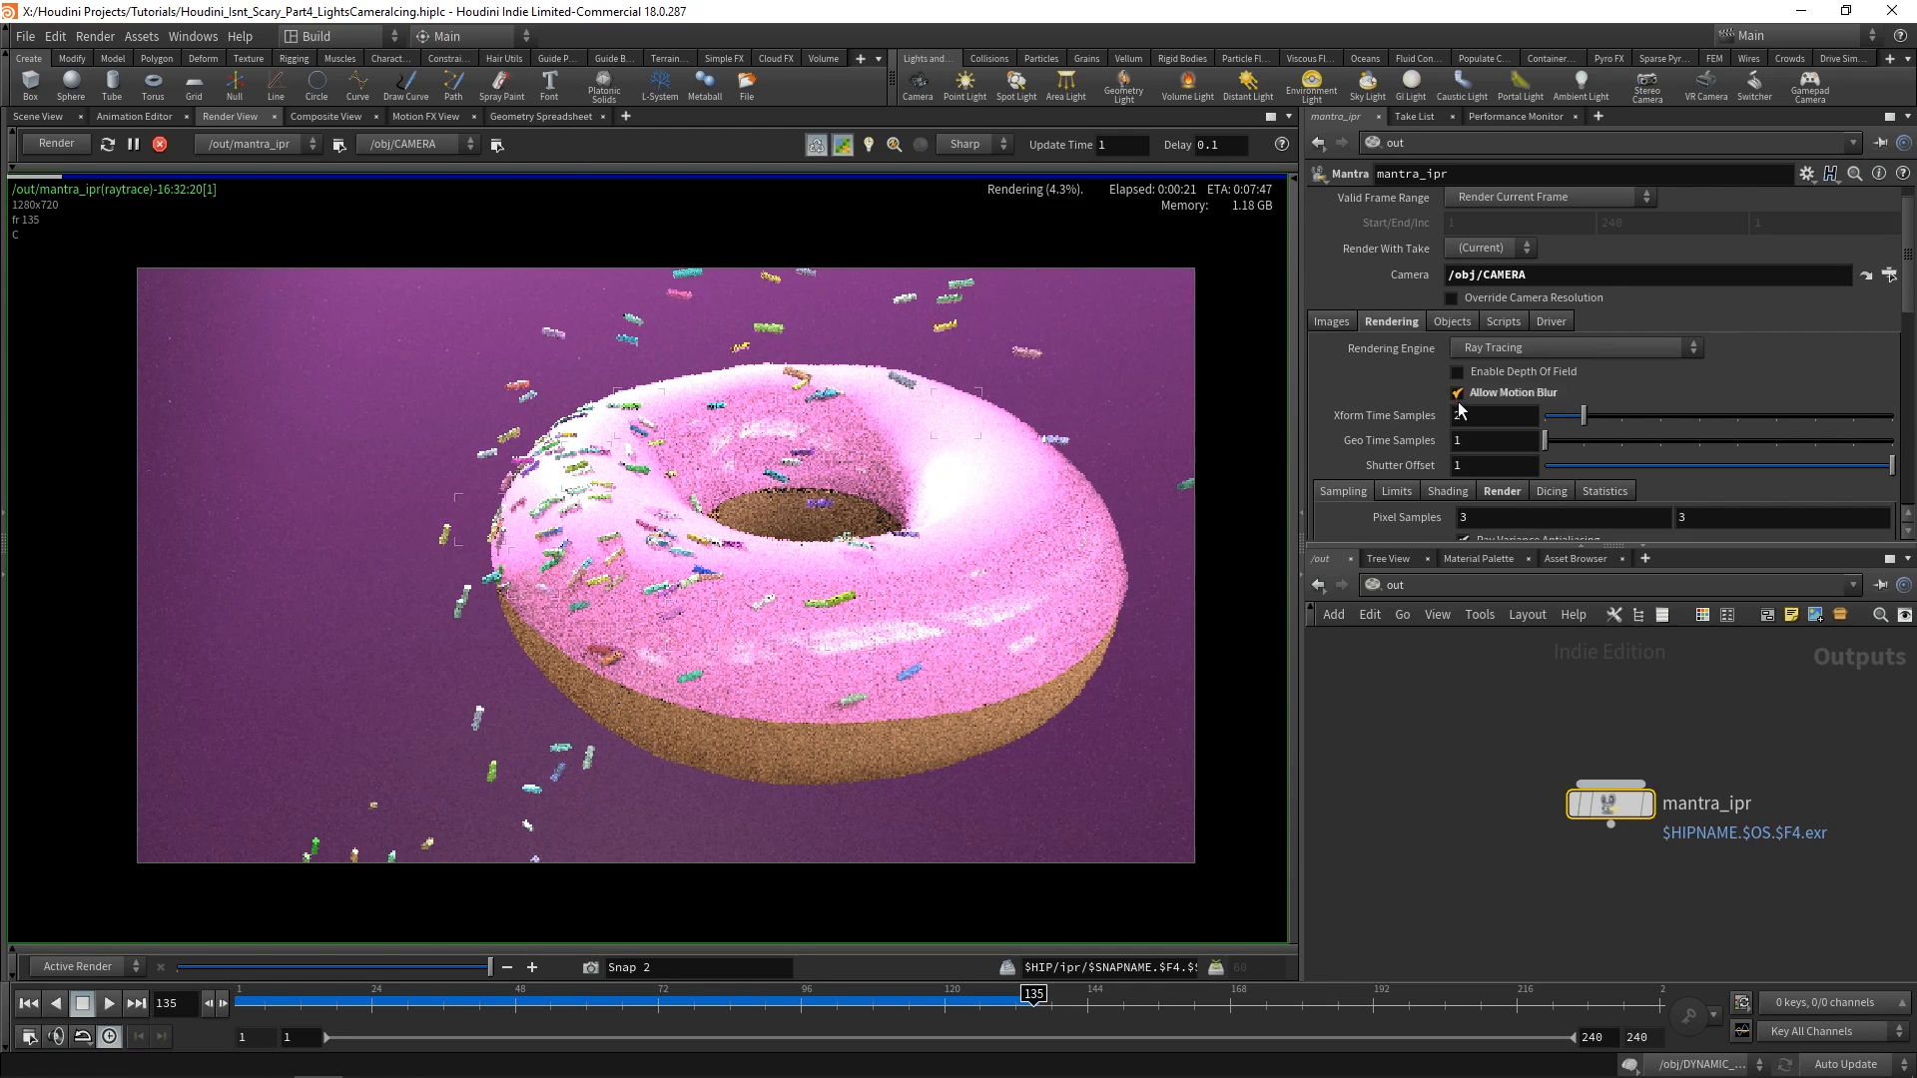
Enable depth of field for mantra_ipr and stop the preview render.
click(1463, 742)
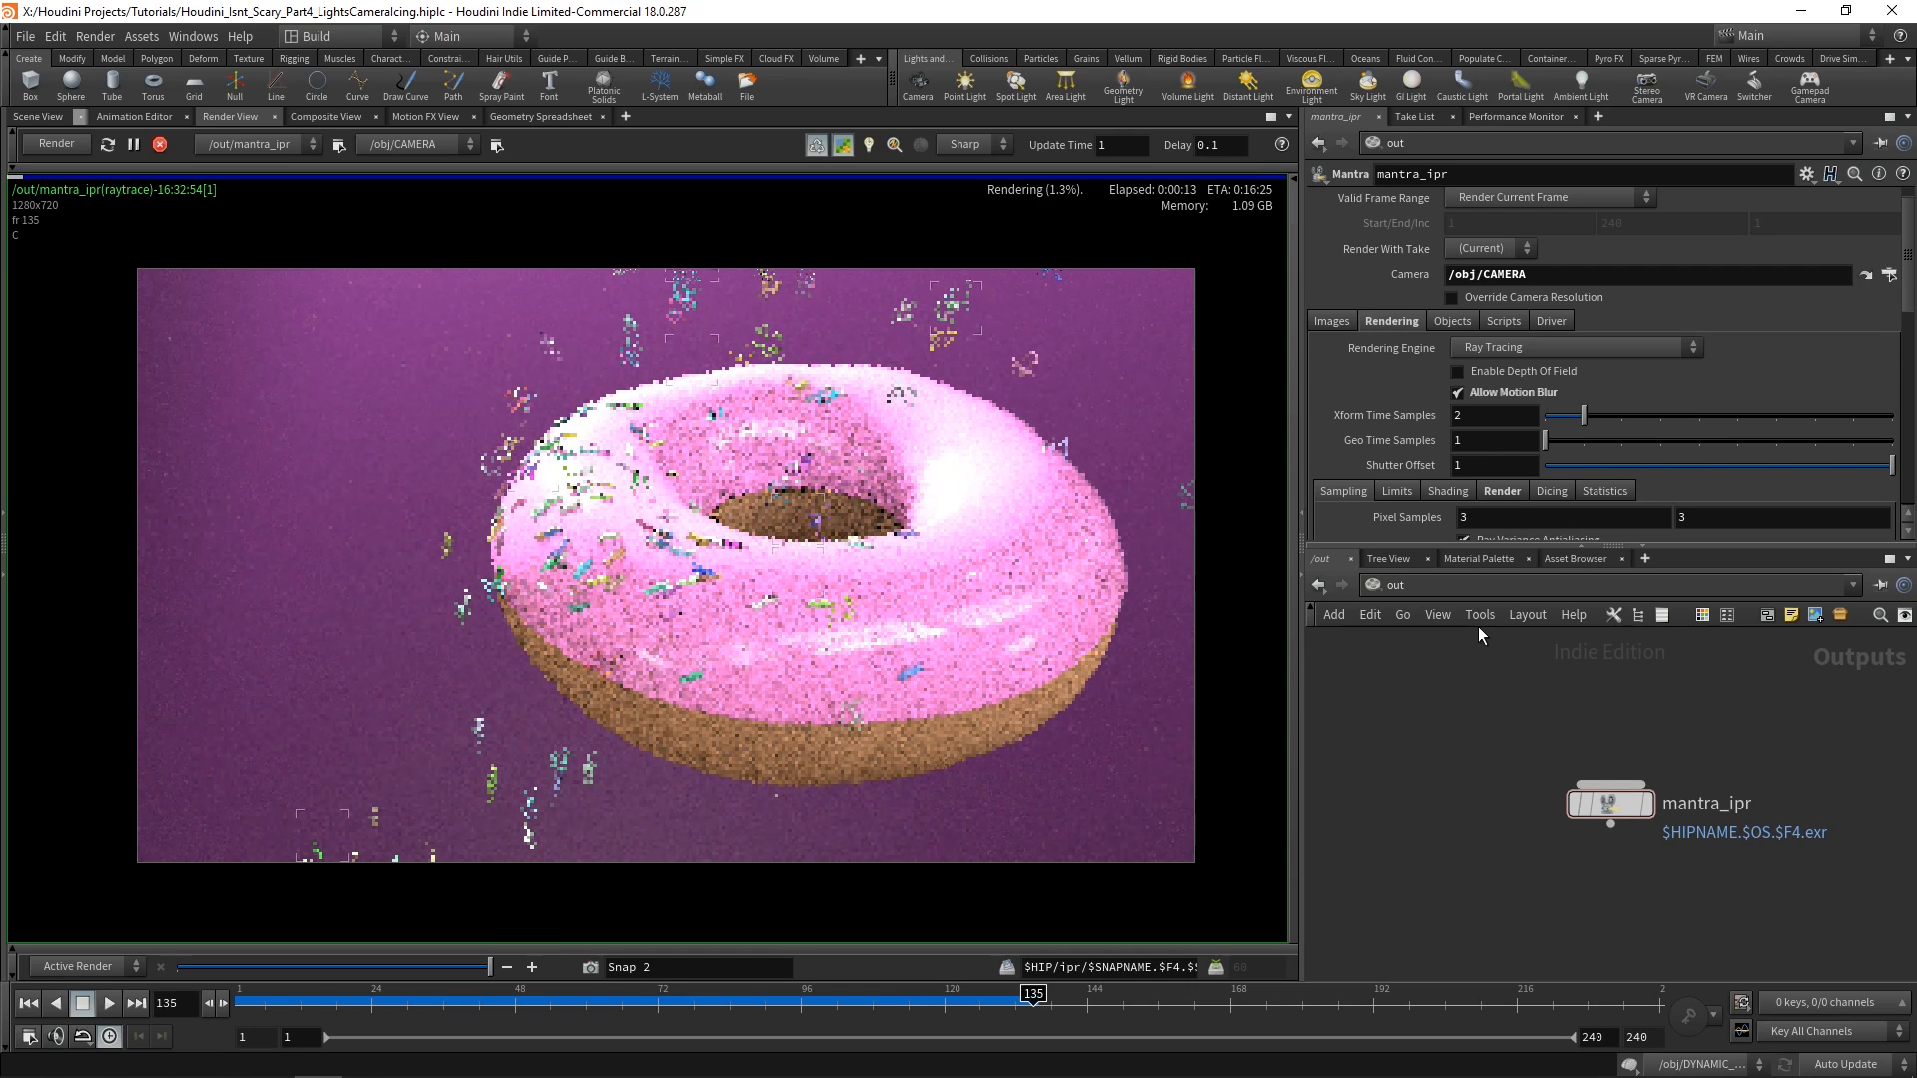
click(1457, 373)
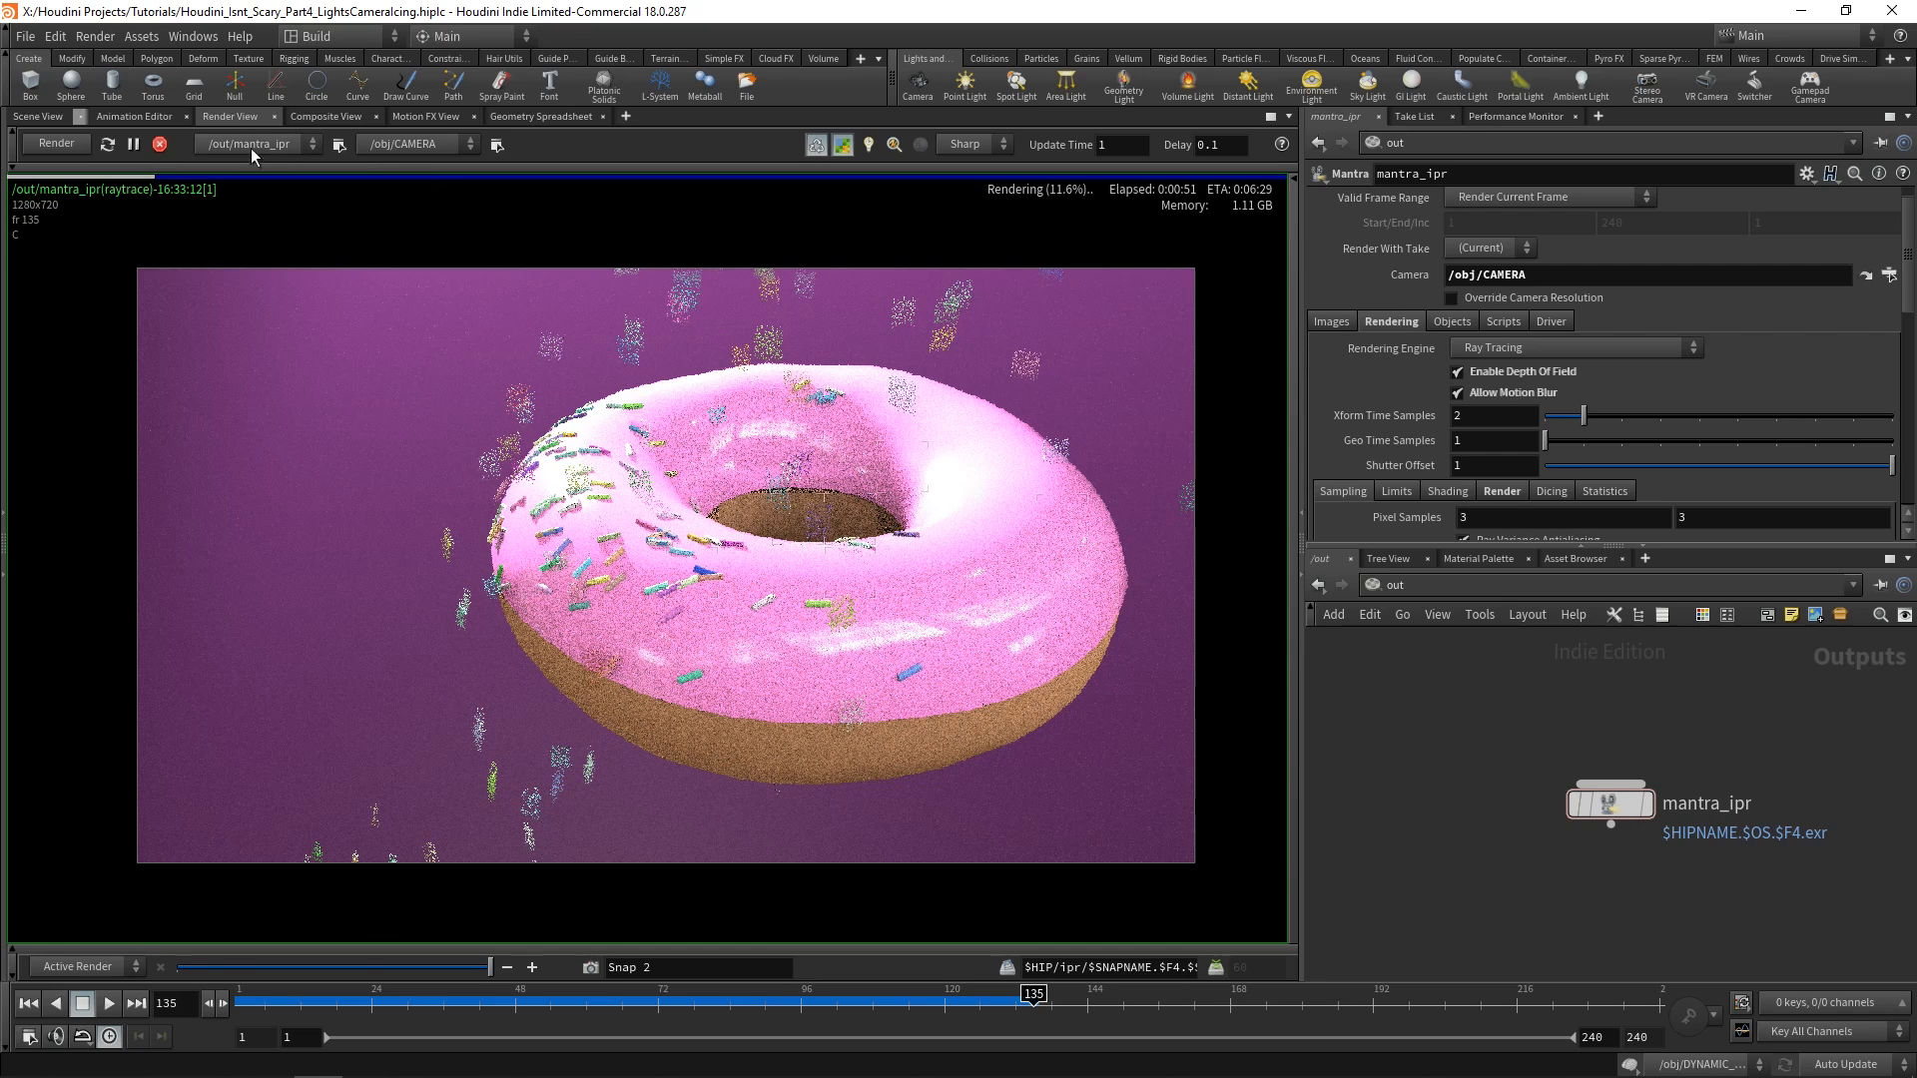
click(160, 144)
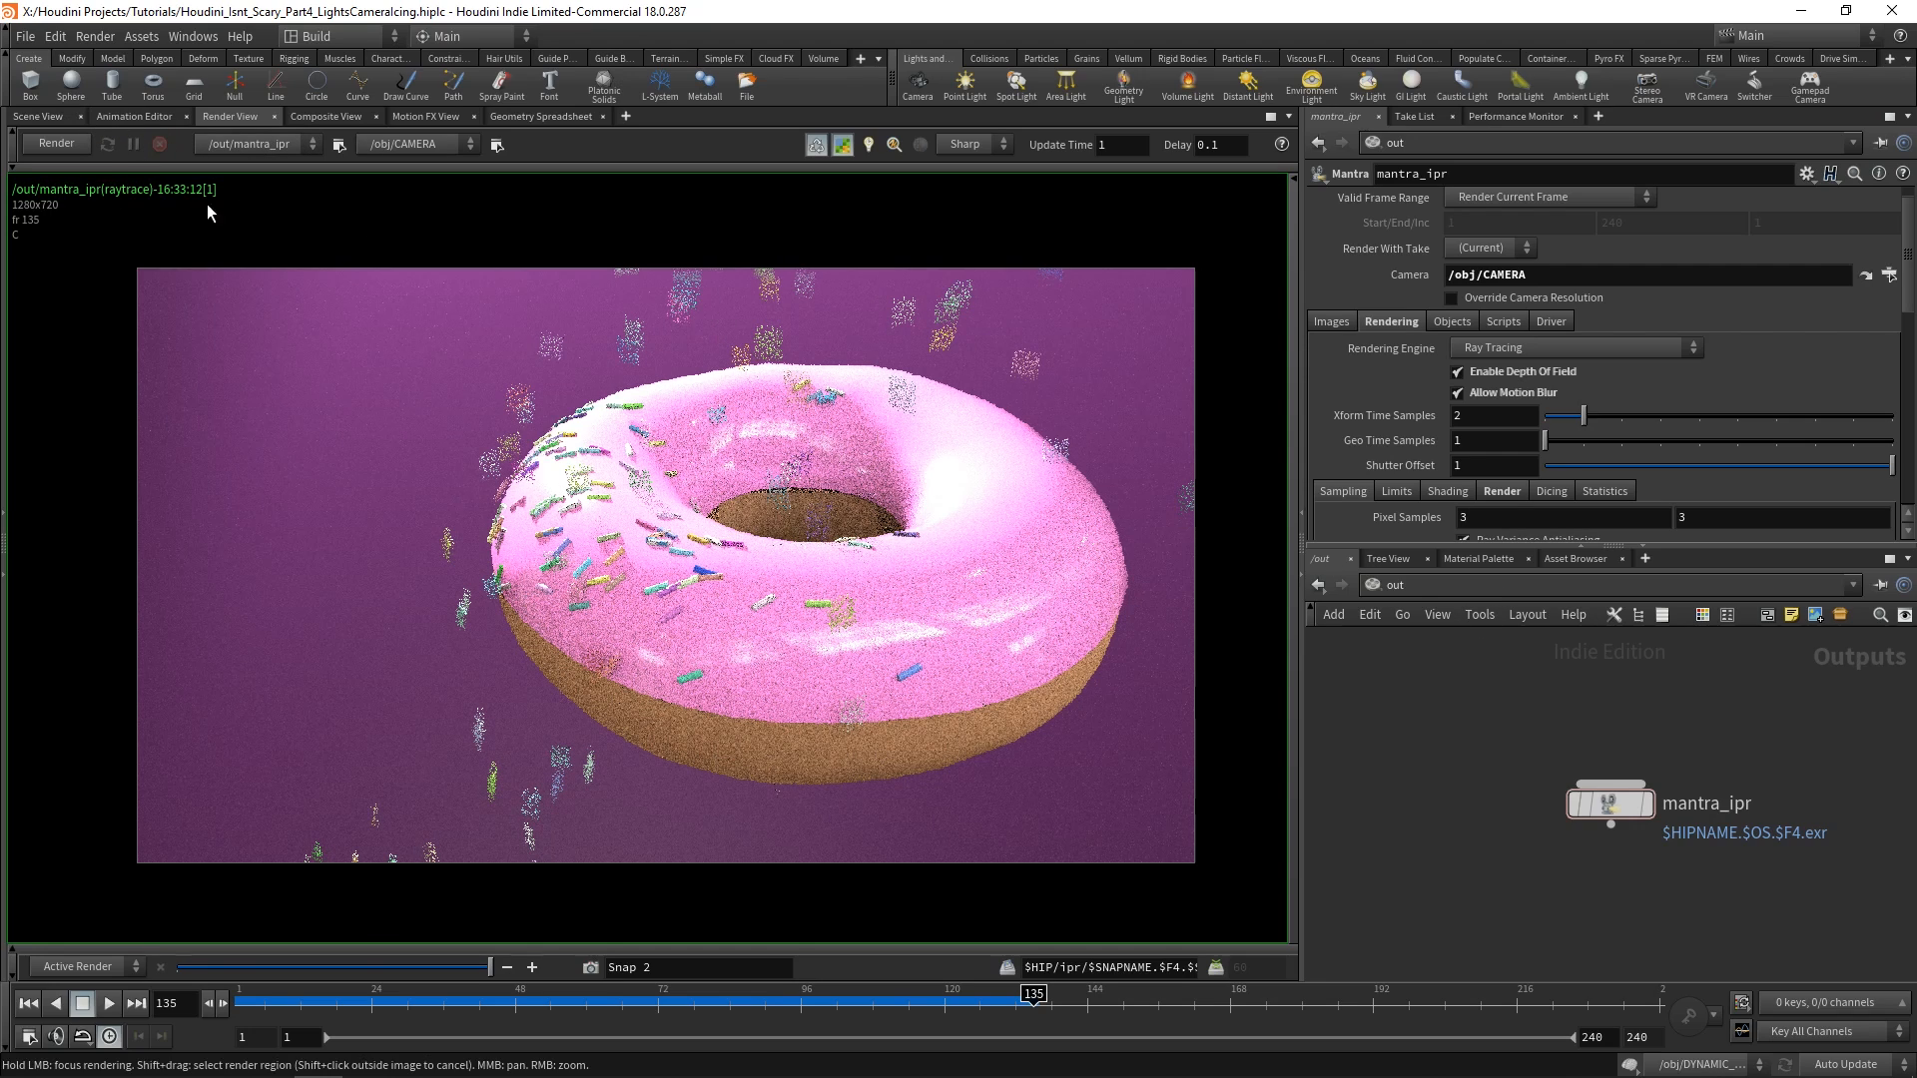
Return to the 3D scene view and switch the network to the obj context.
click(40, 116)
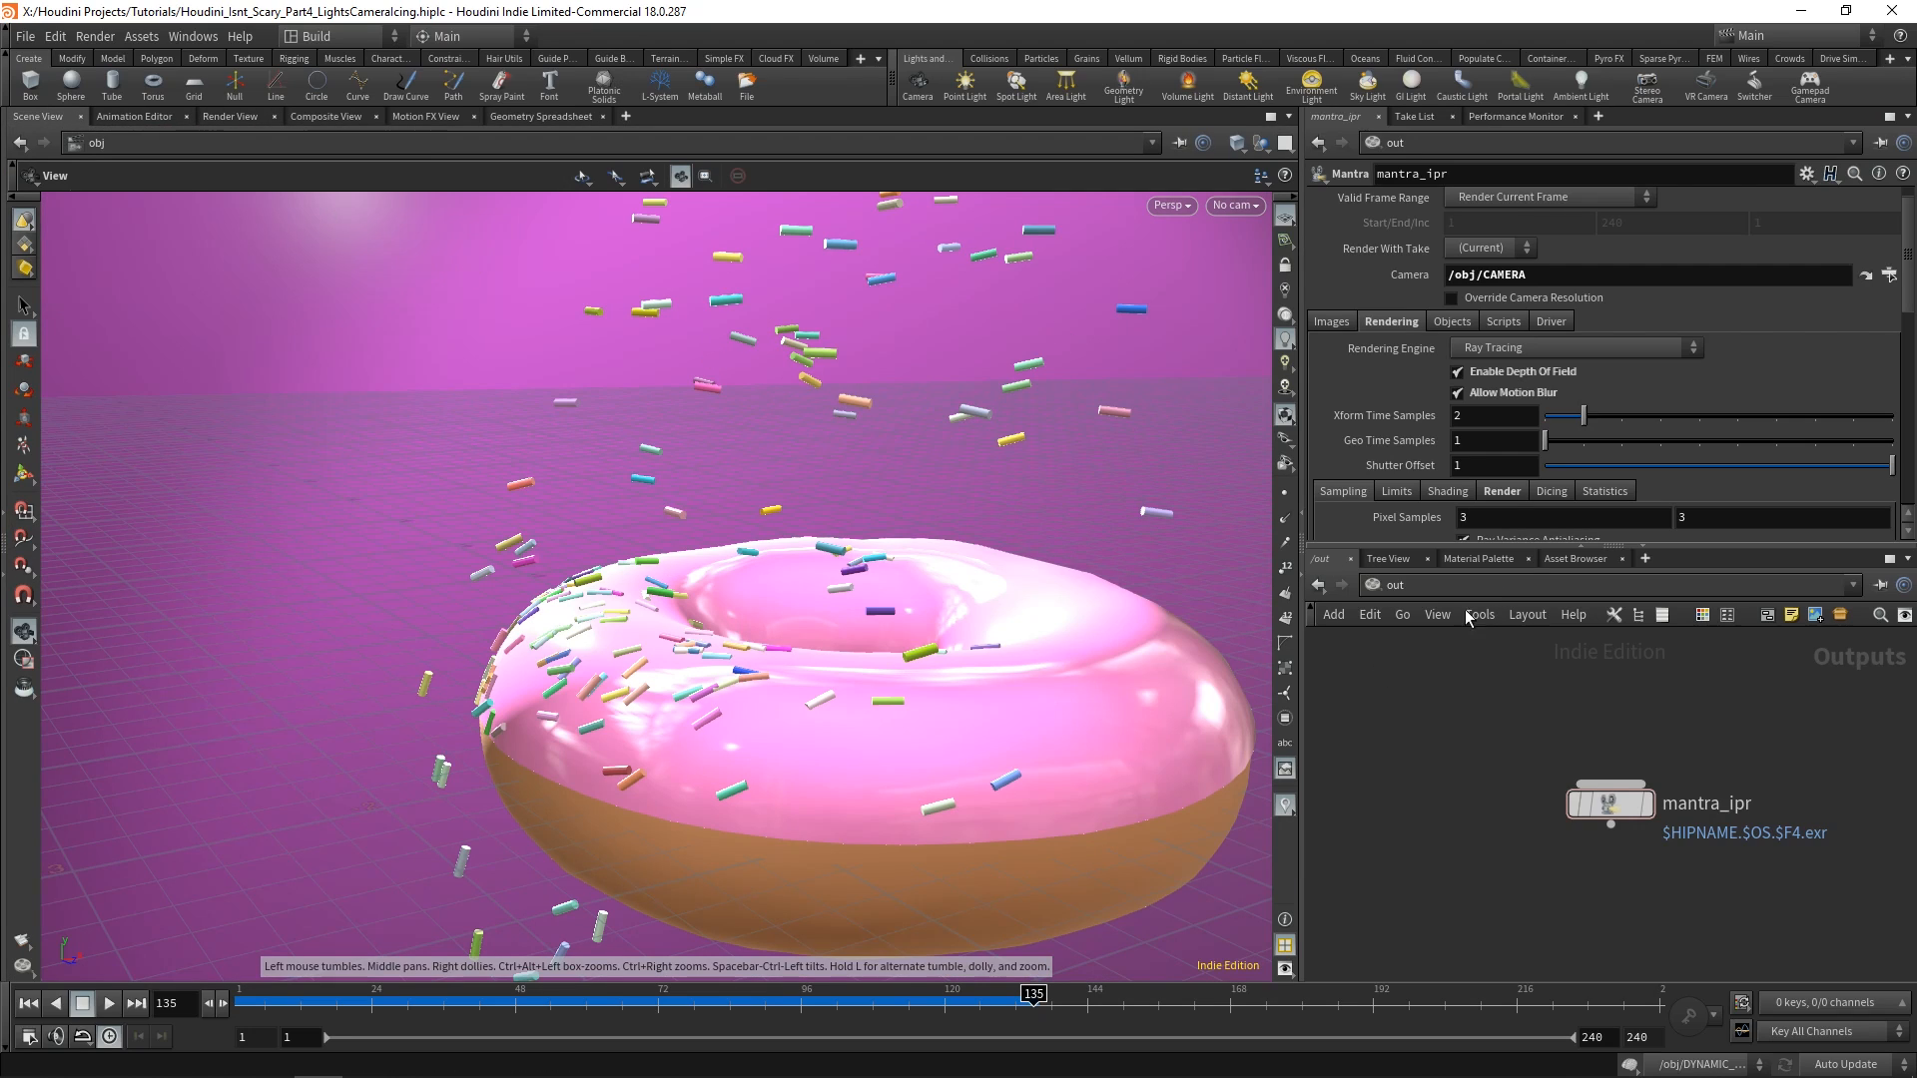
click(1394, 589)
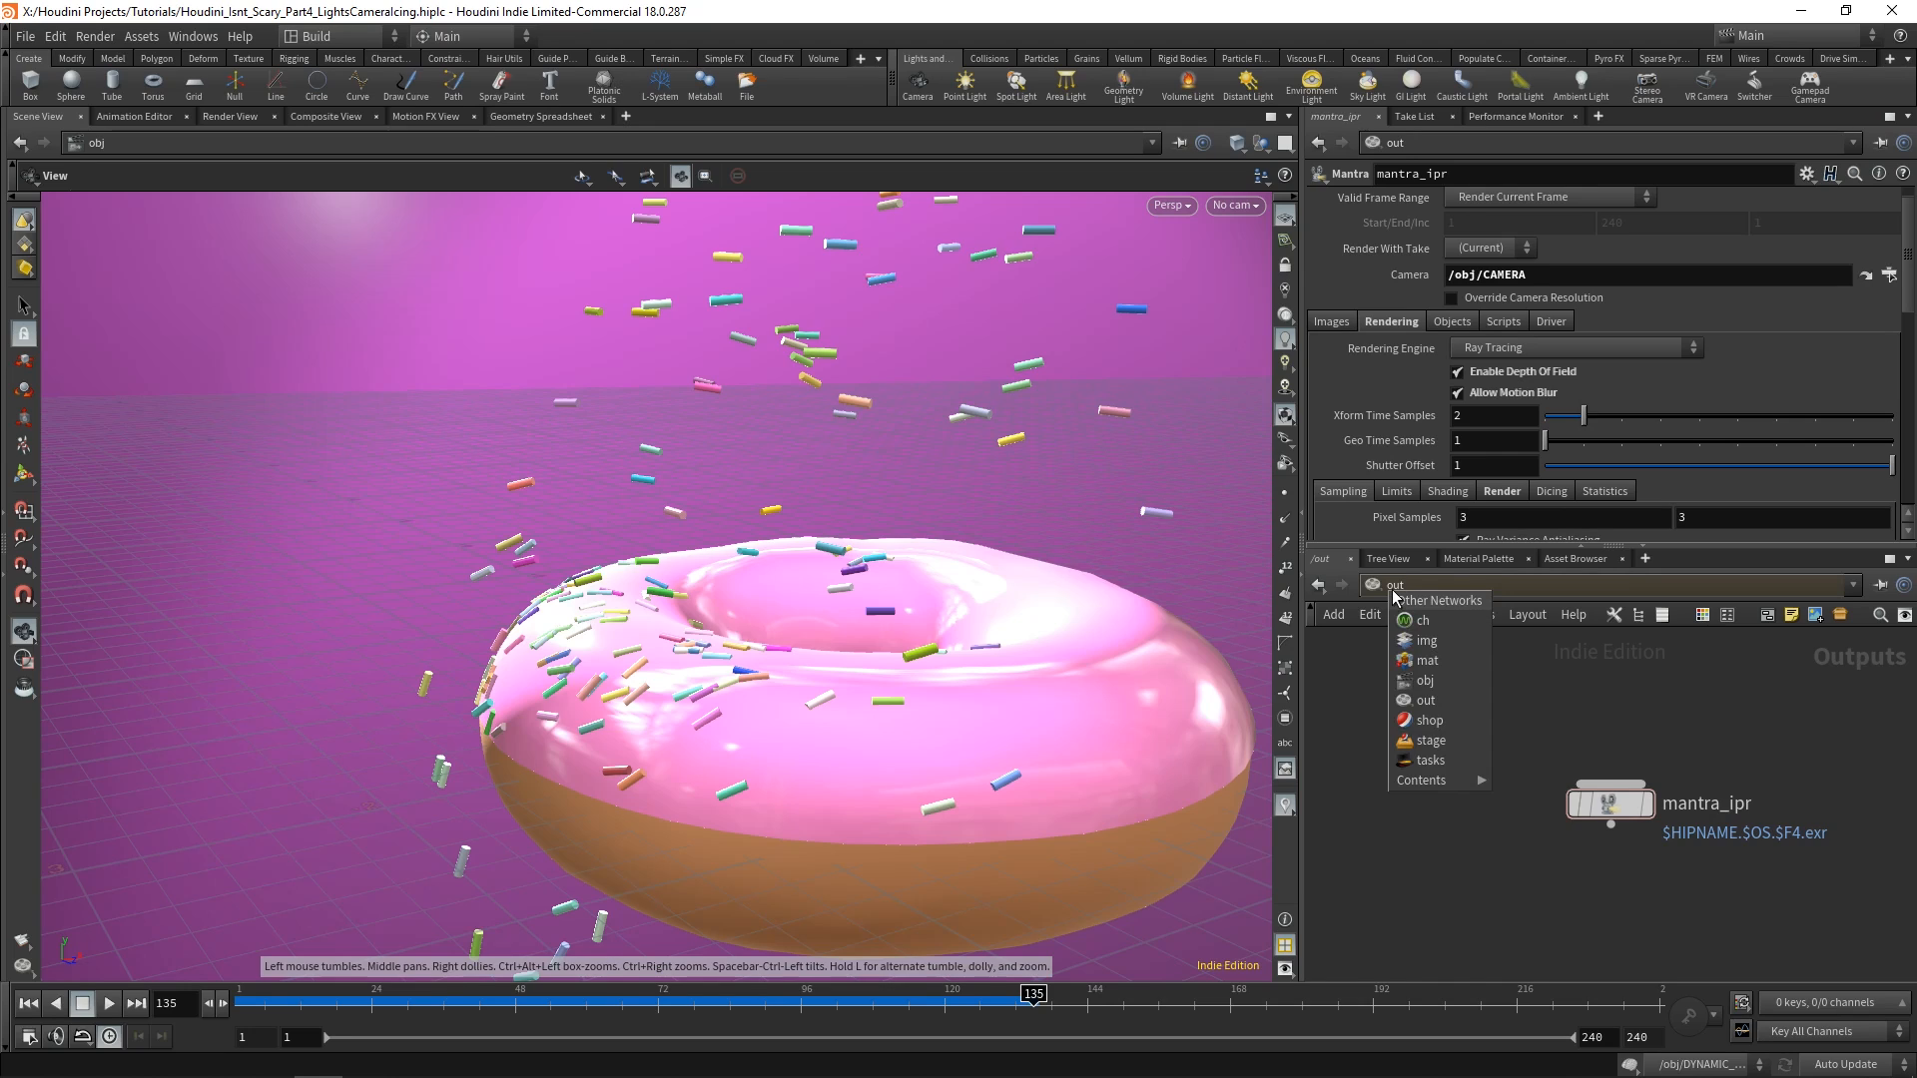
click(1428, 681)
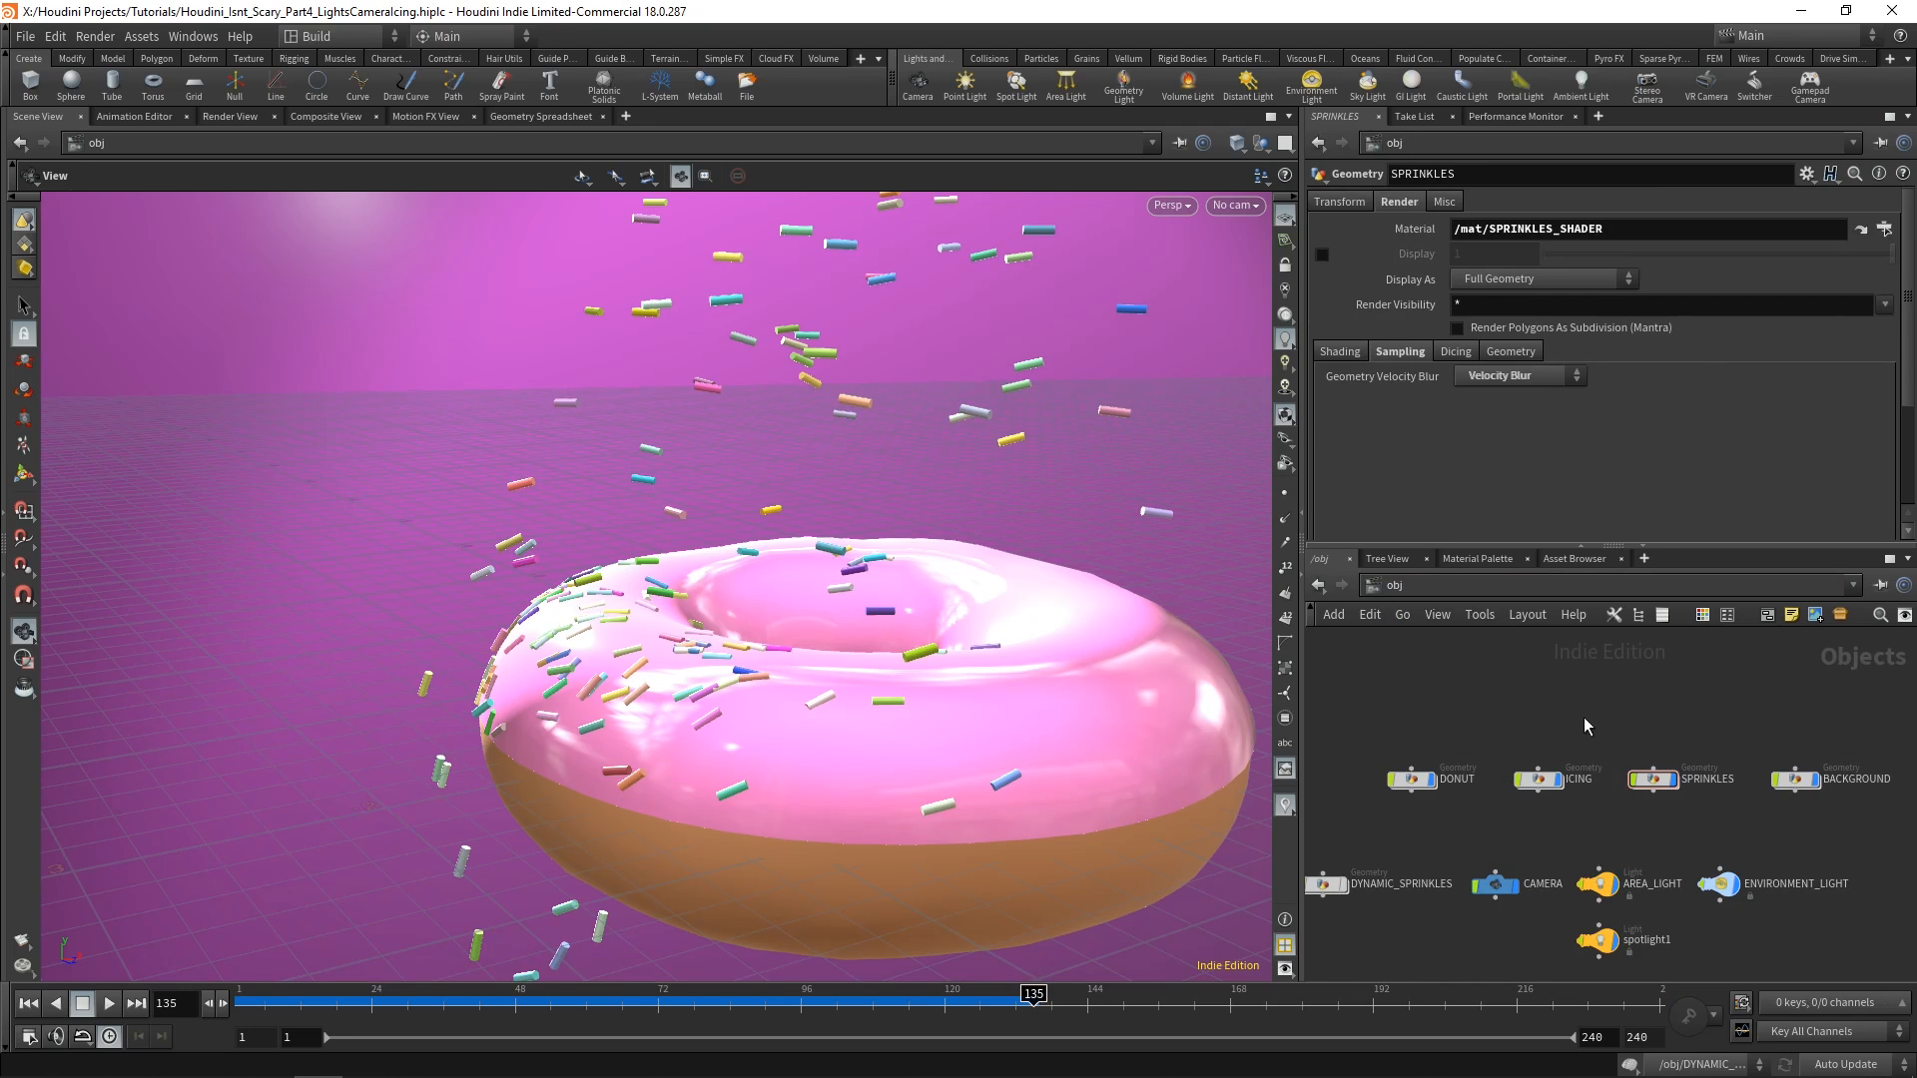
Frame the DONUT object and examine the donut, falling sprinkles and camera from several angles, finishing with the object deselected.
middle_drag(1597, 691, 1619, 697)
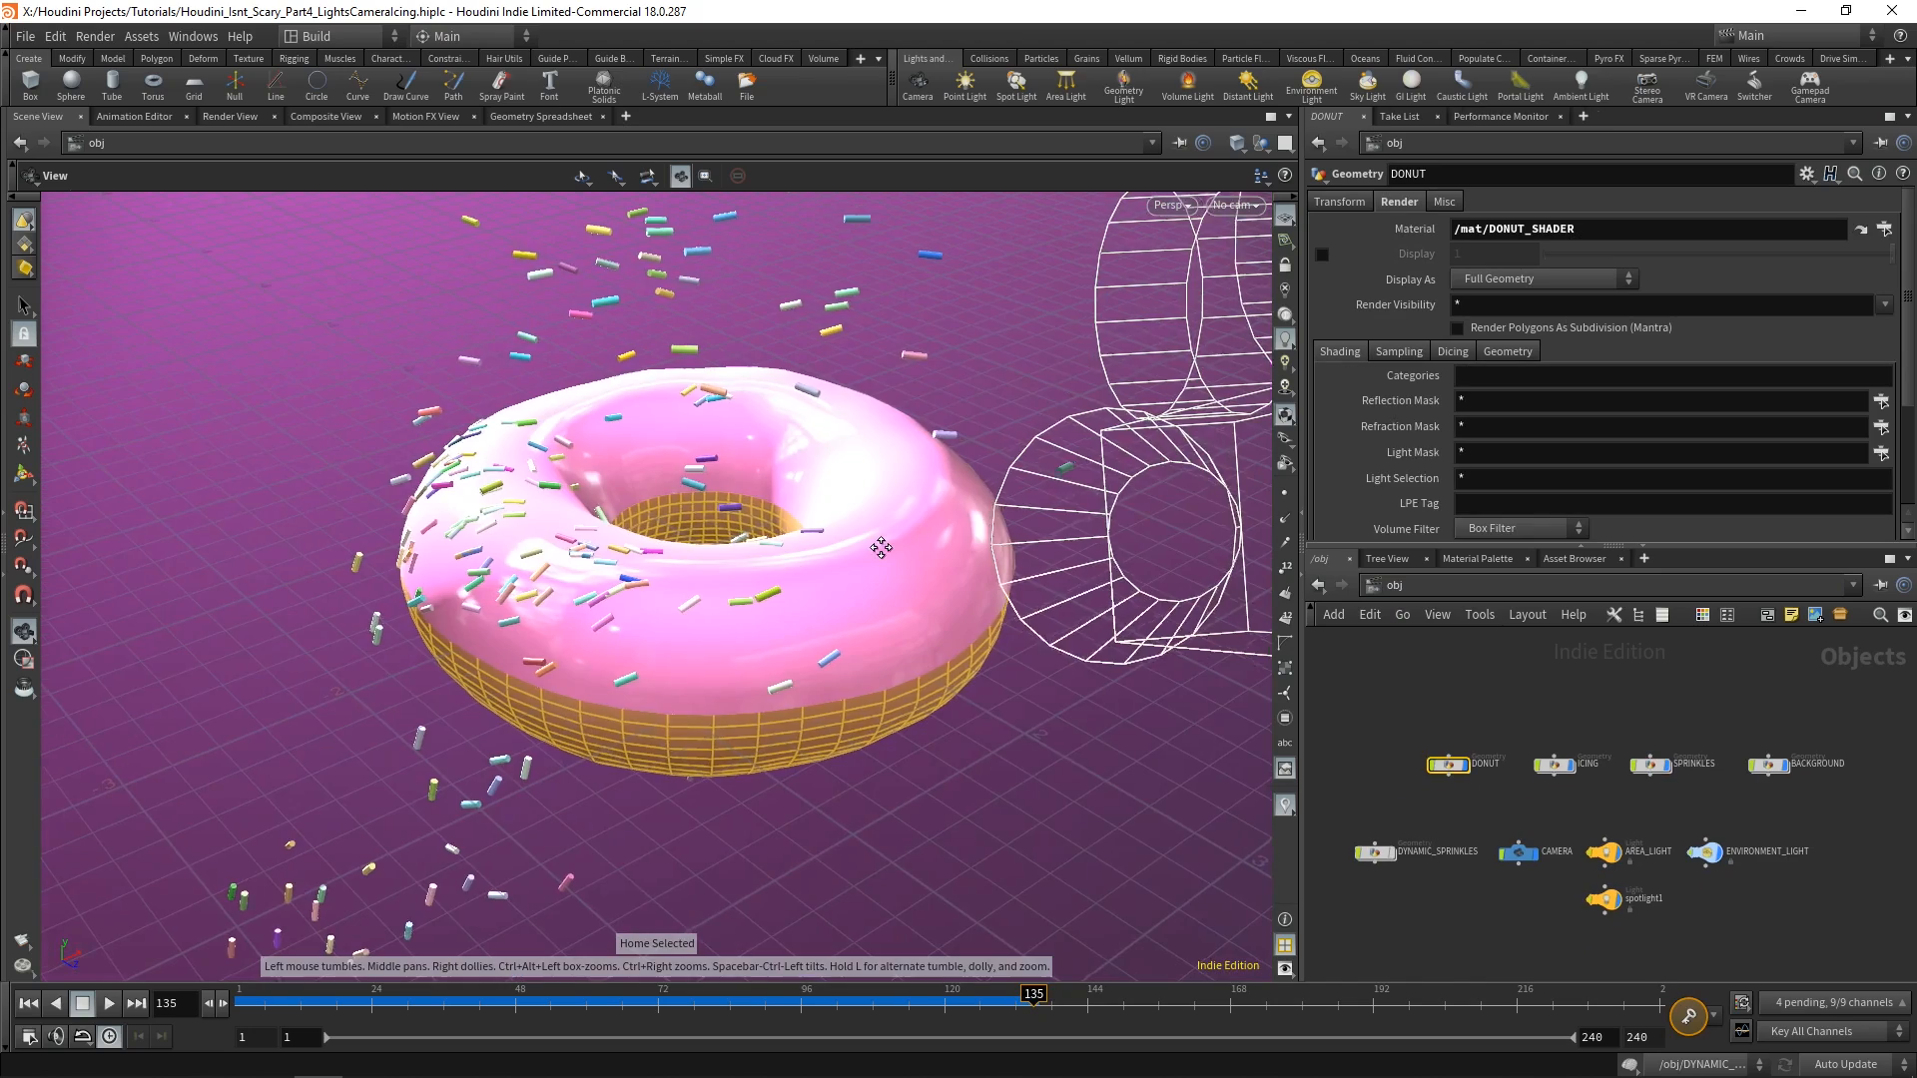
mouse_move(882, 547)
mouse_down()
mouse_move(937, 530)
mouse_move(1035, 698)
mouse_move(956, 616)
mouse_move(928, 483)
mouse_move(892, 546)
mouse_up()
scroll(872, 559, up, 3)
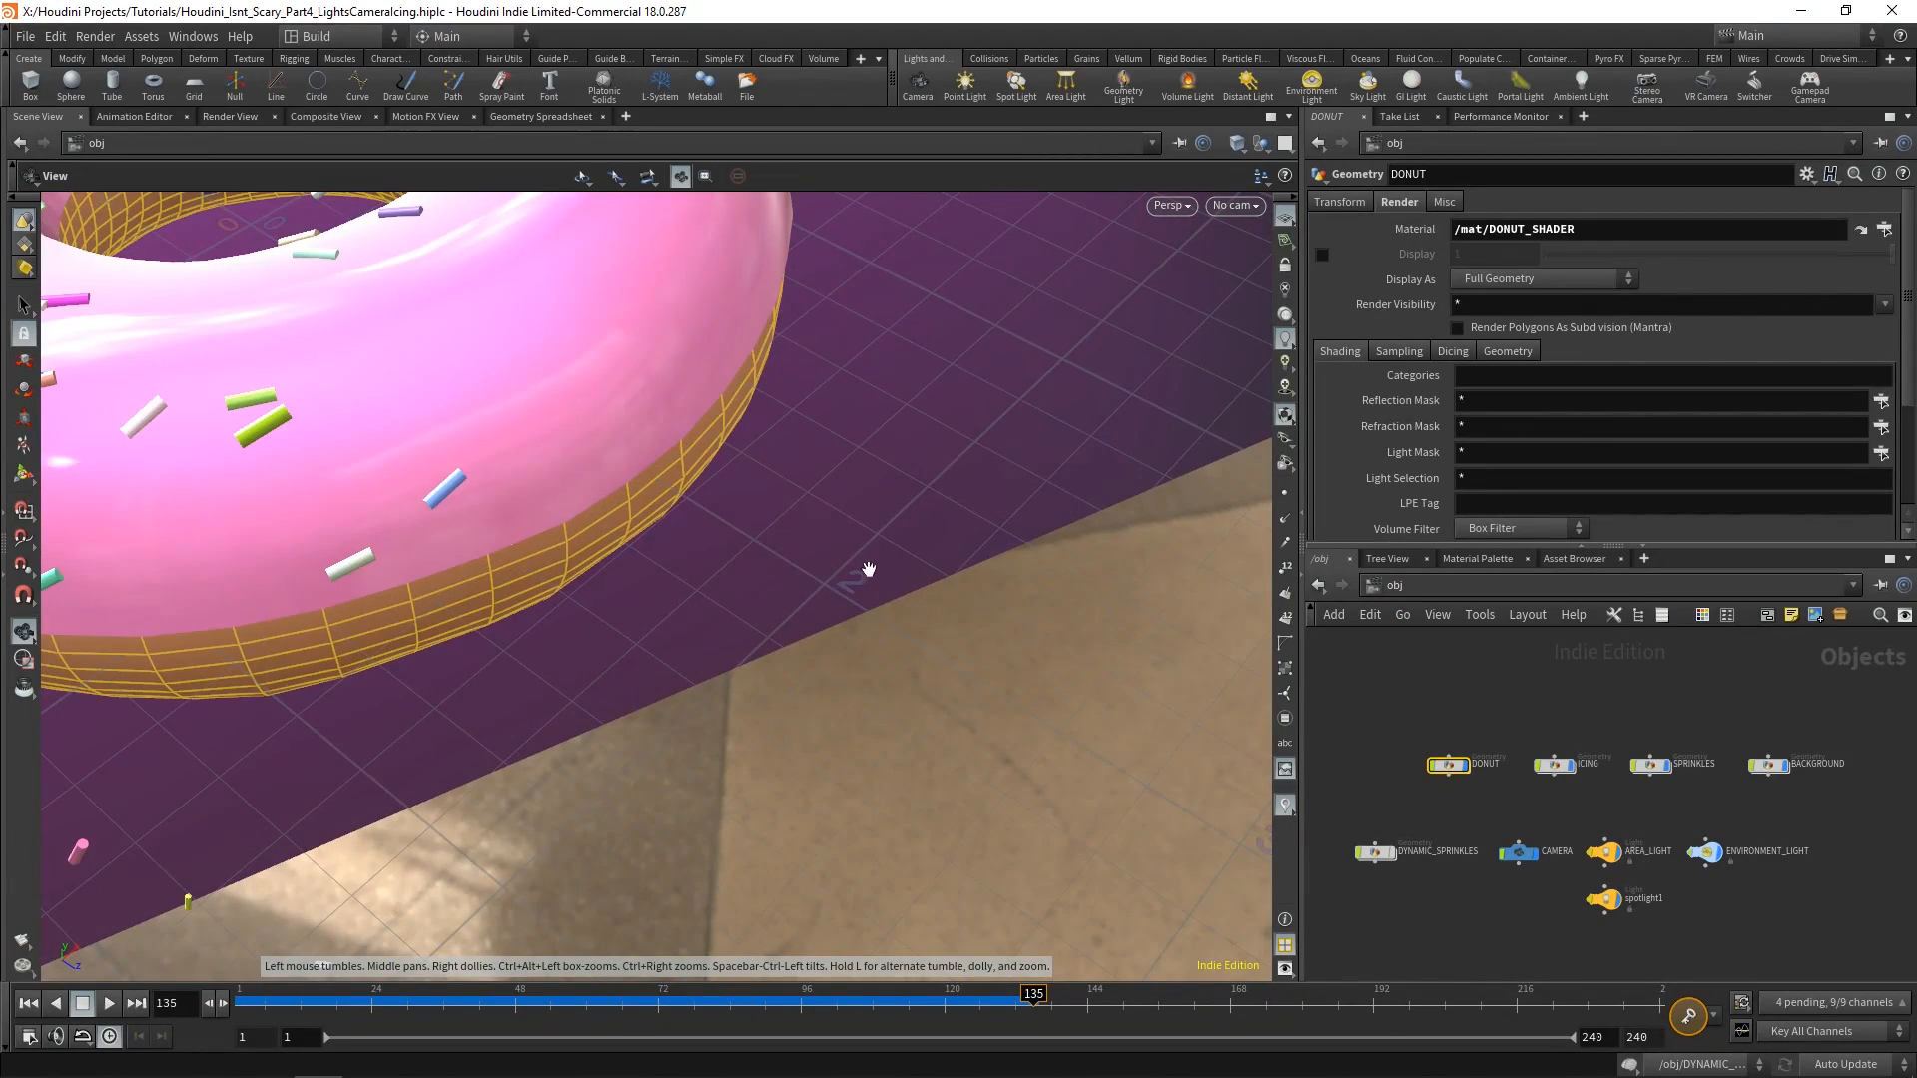
scroll(857, 593, down, 7)
scroll(862, 587, up, 4)
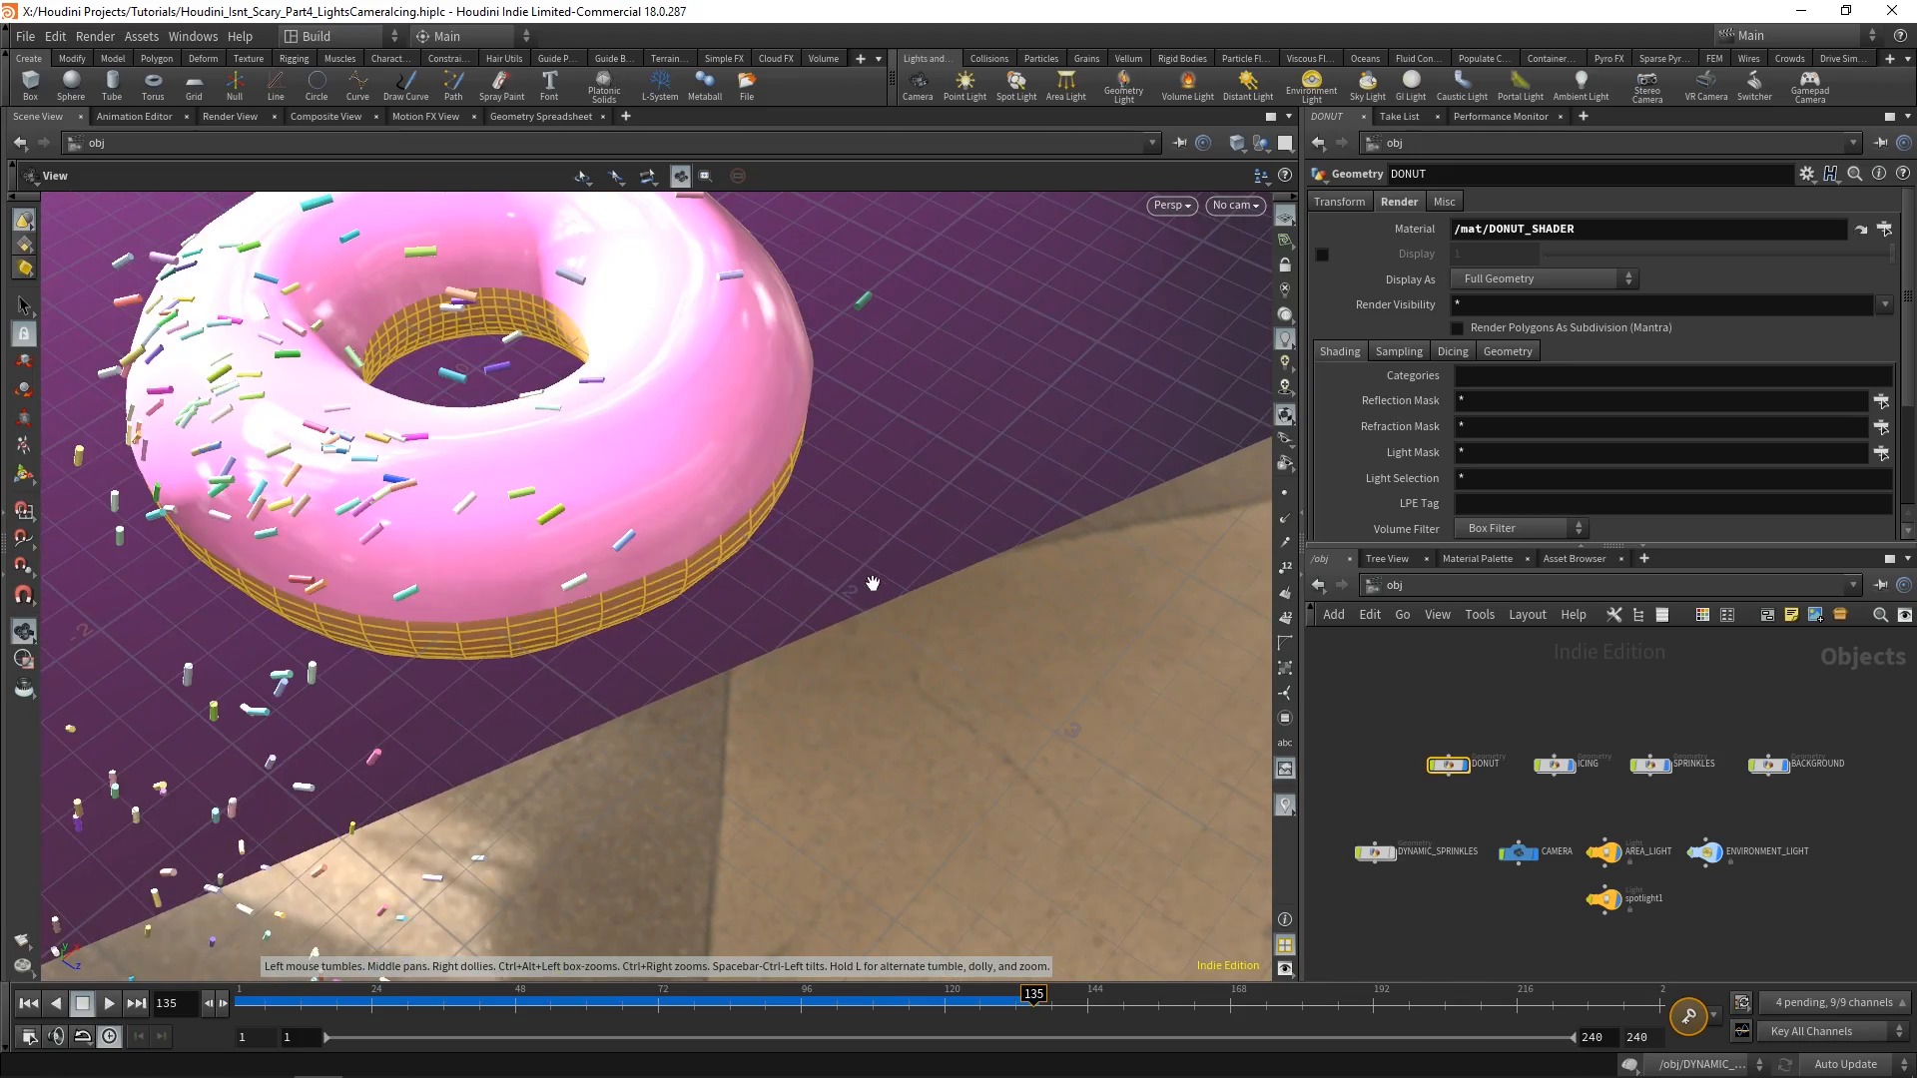
drag(852, 567, 591, 602)
drag(677, 454, 659, 487)
drag(759, 718, 739, 596)
scroll(782, 557, up, 3)
scroll(781, 557, down, 4)
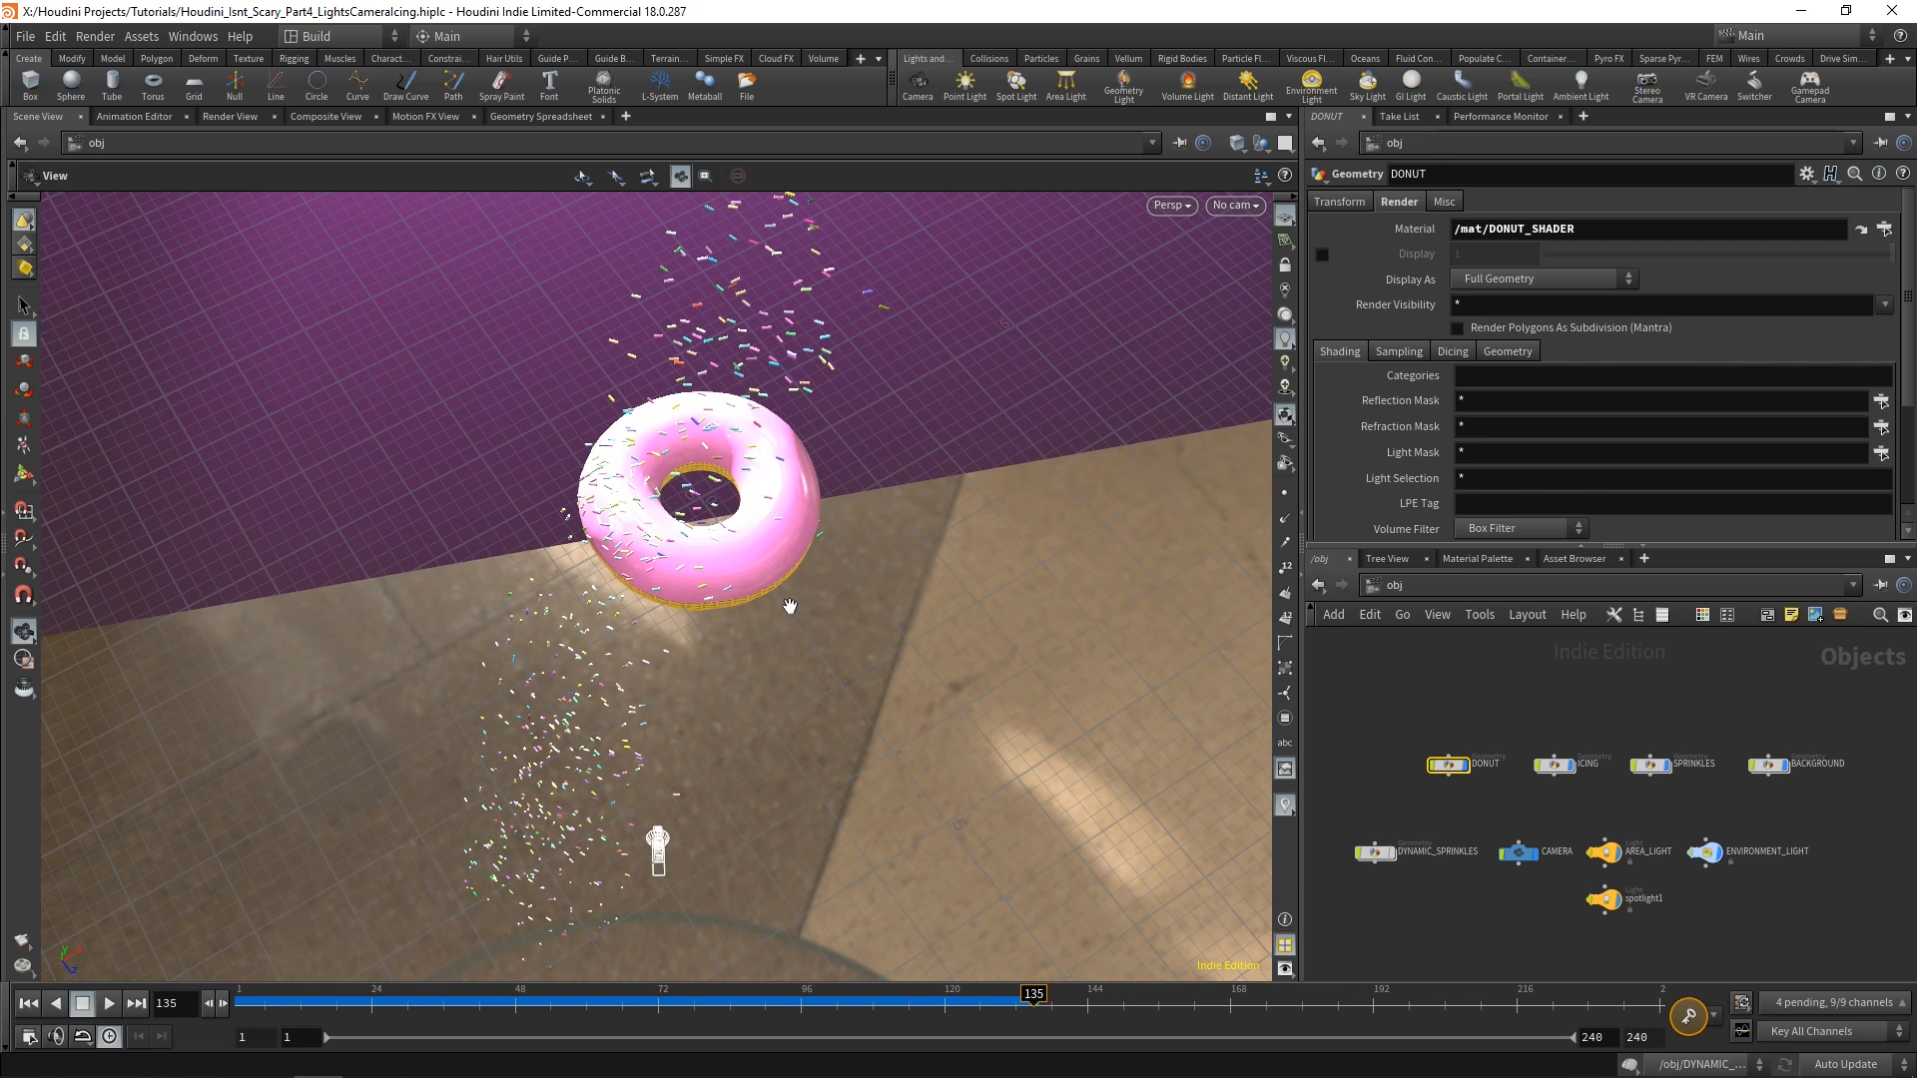
drag(789, 599, 836, 529)
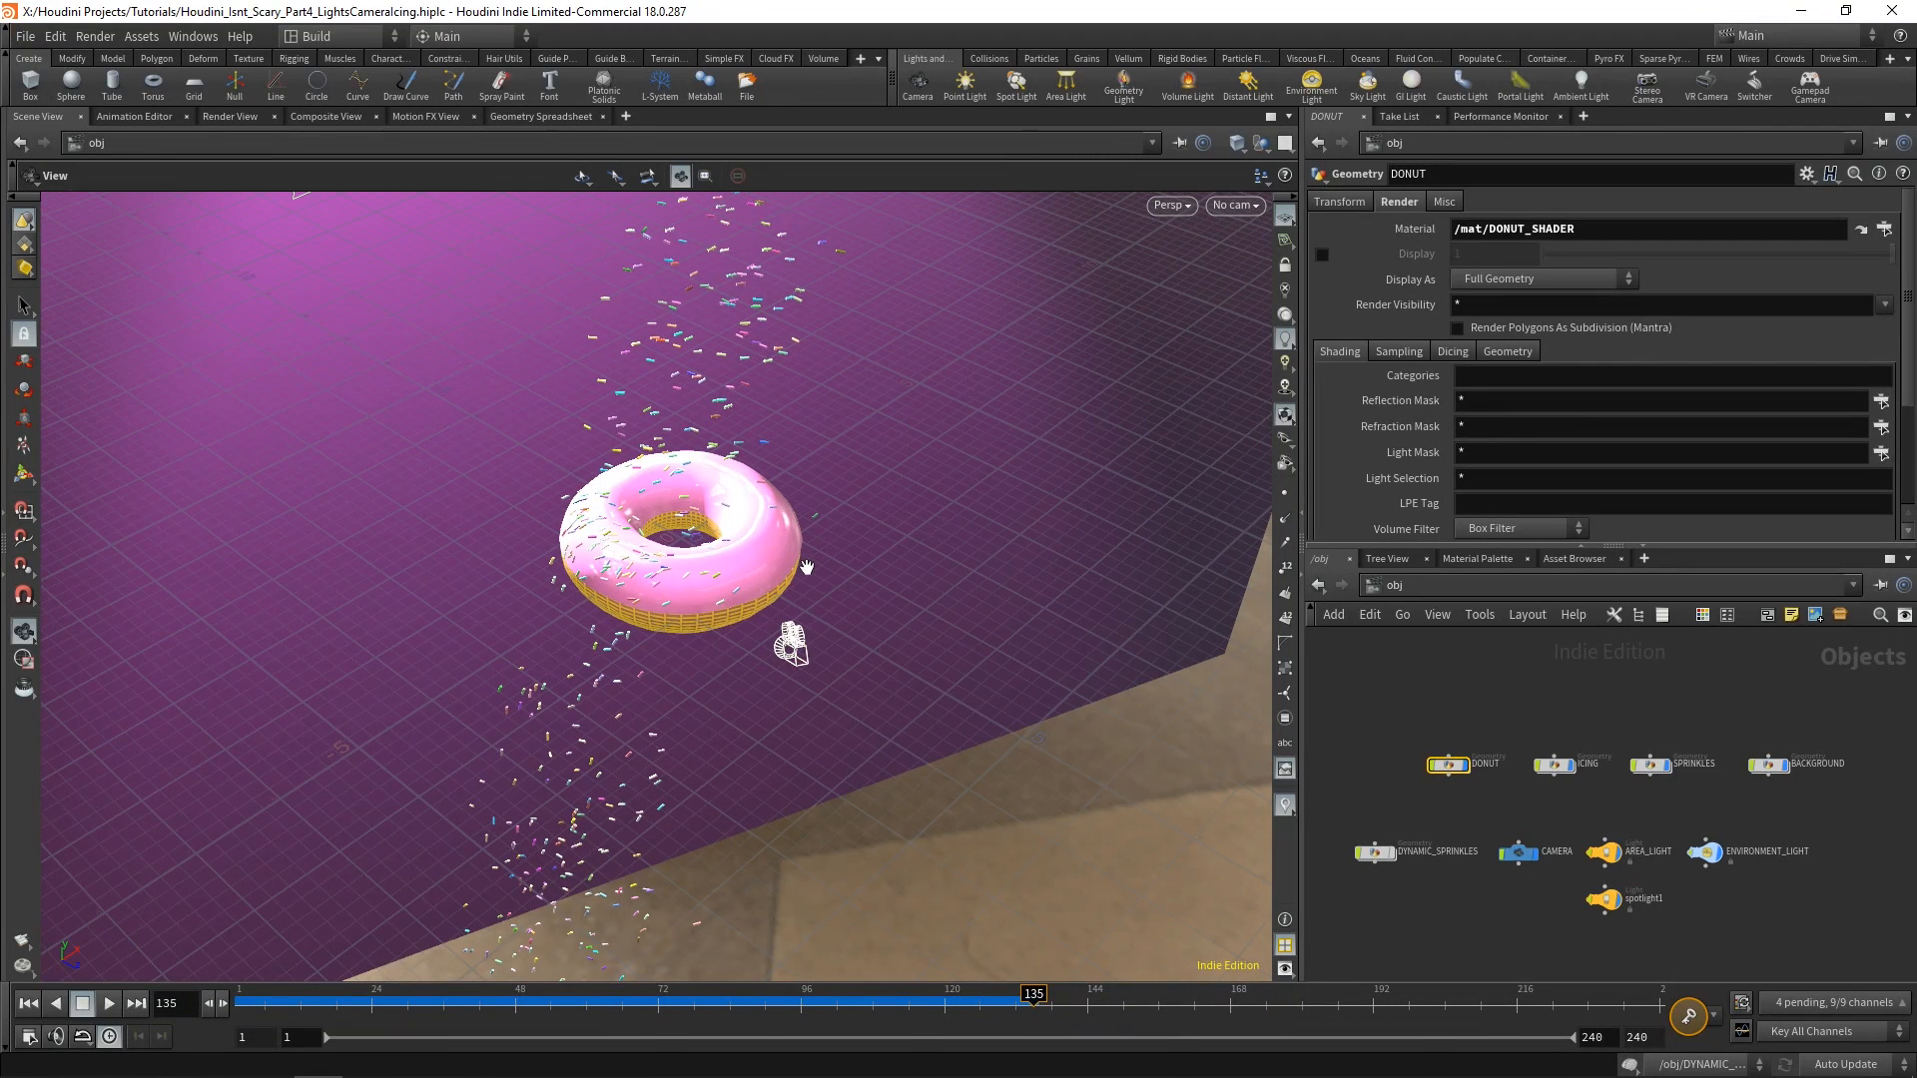
right_drag(680, 552, 898, 733)
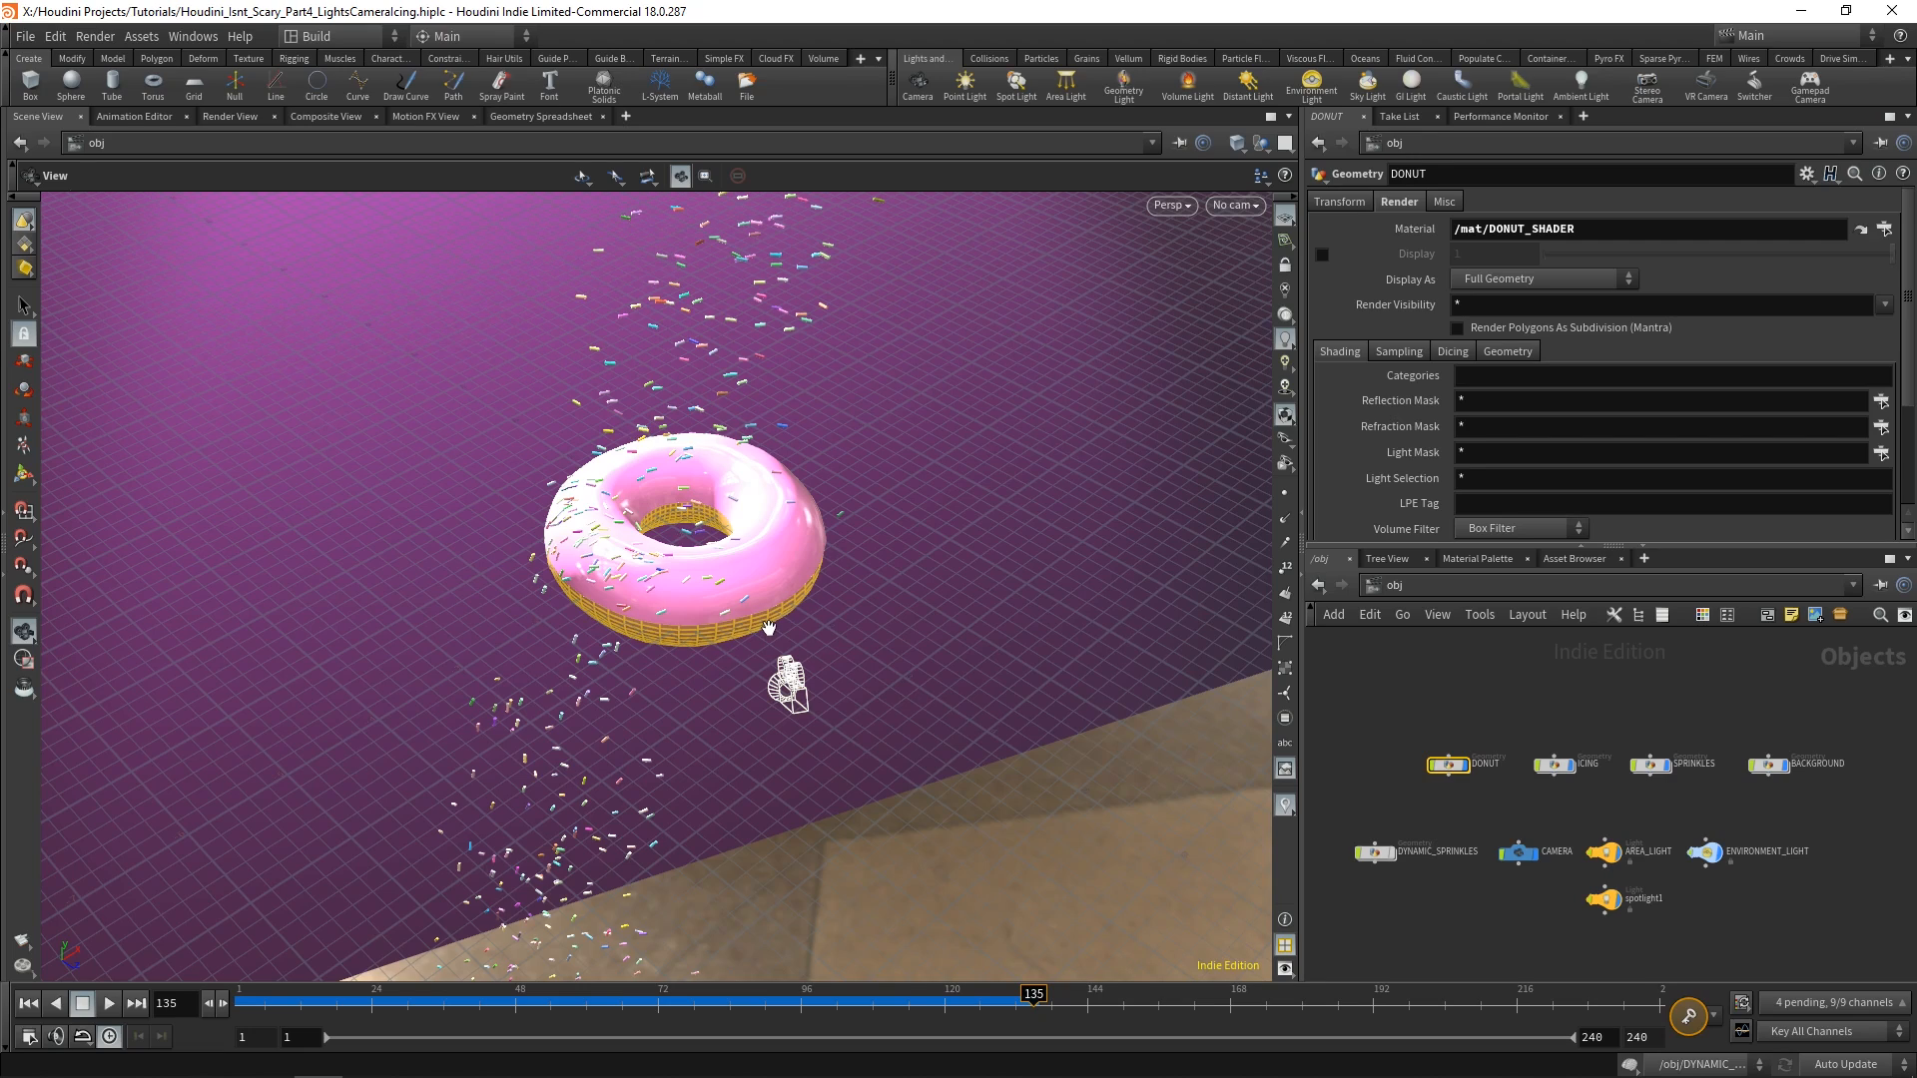
middle_drag(1615, 686, 1519, 740)
click(1520, 739)
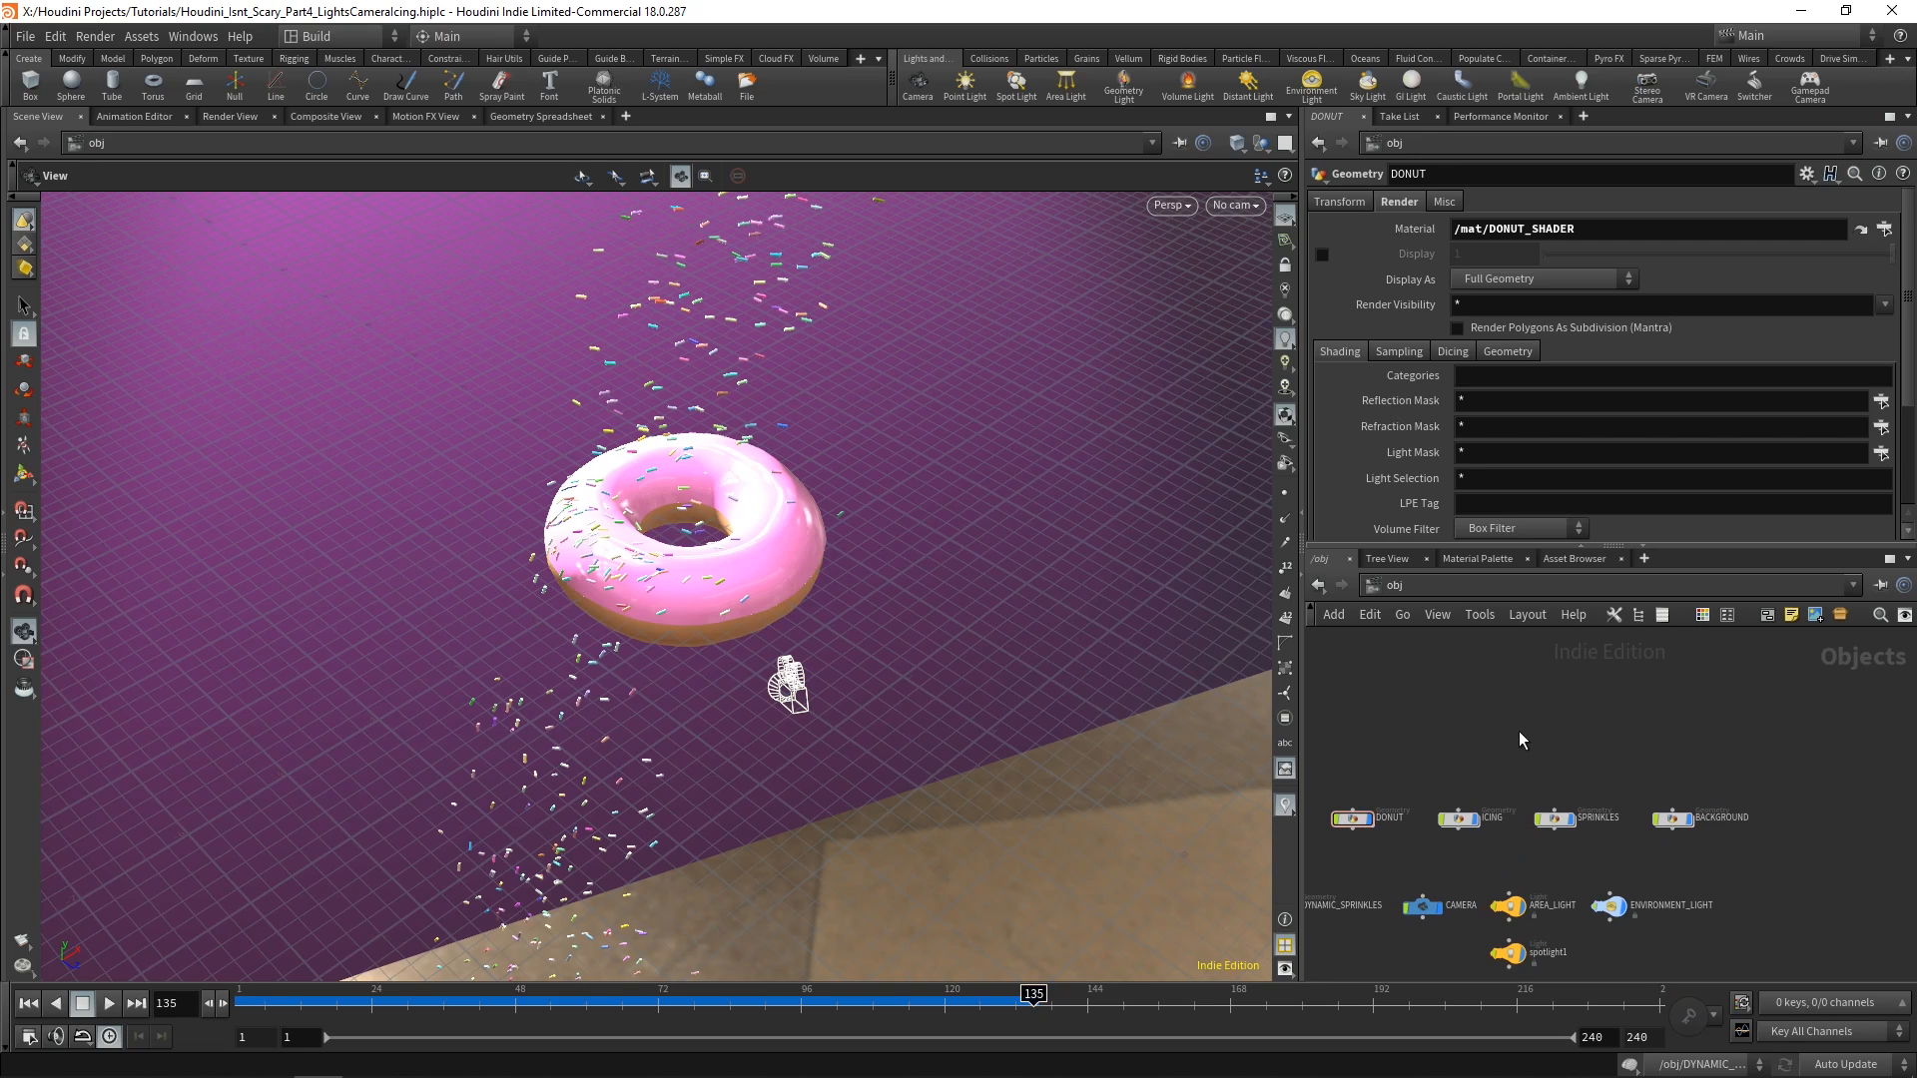
Add a null above the object nodes in the obj network and name it SCALER.
key(Tab)
text(null)
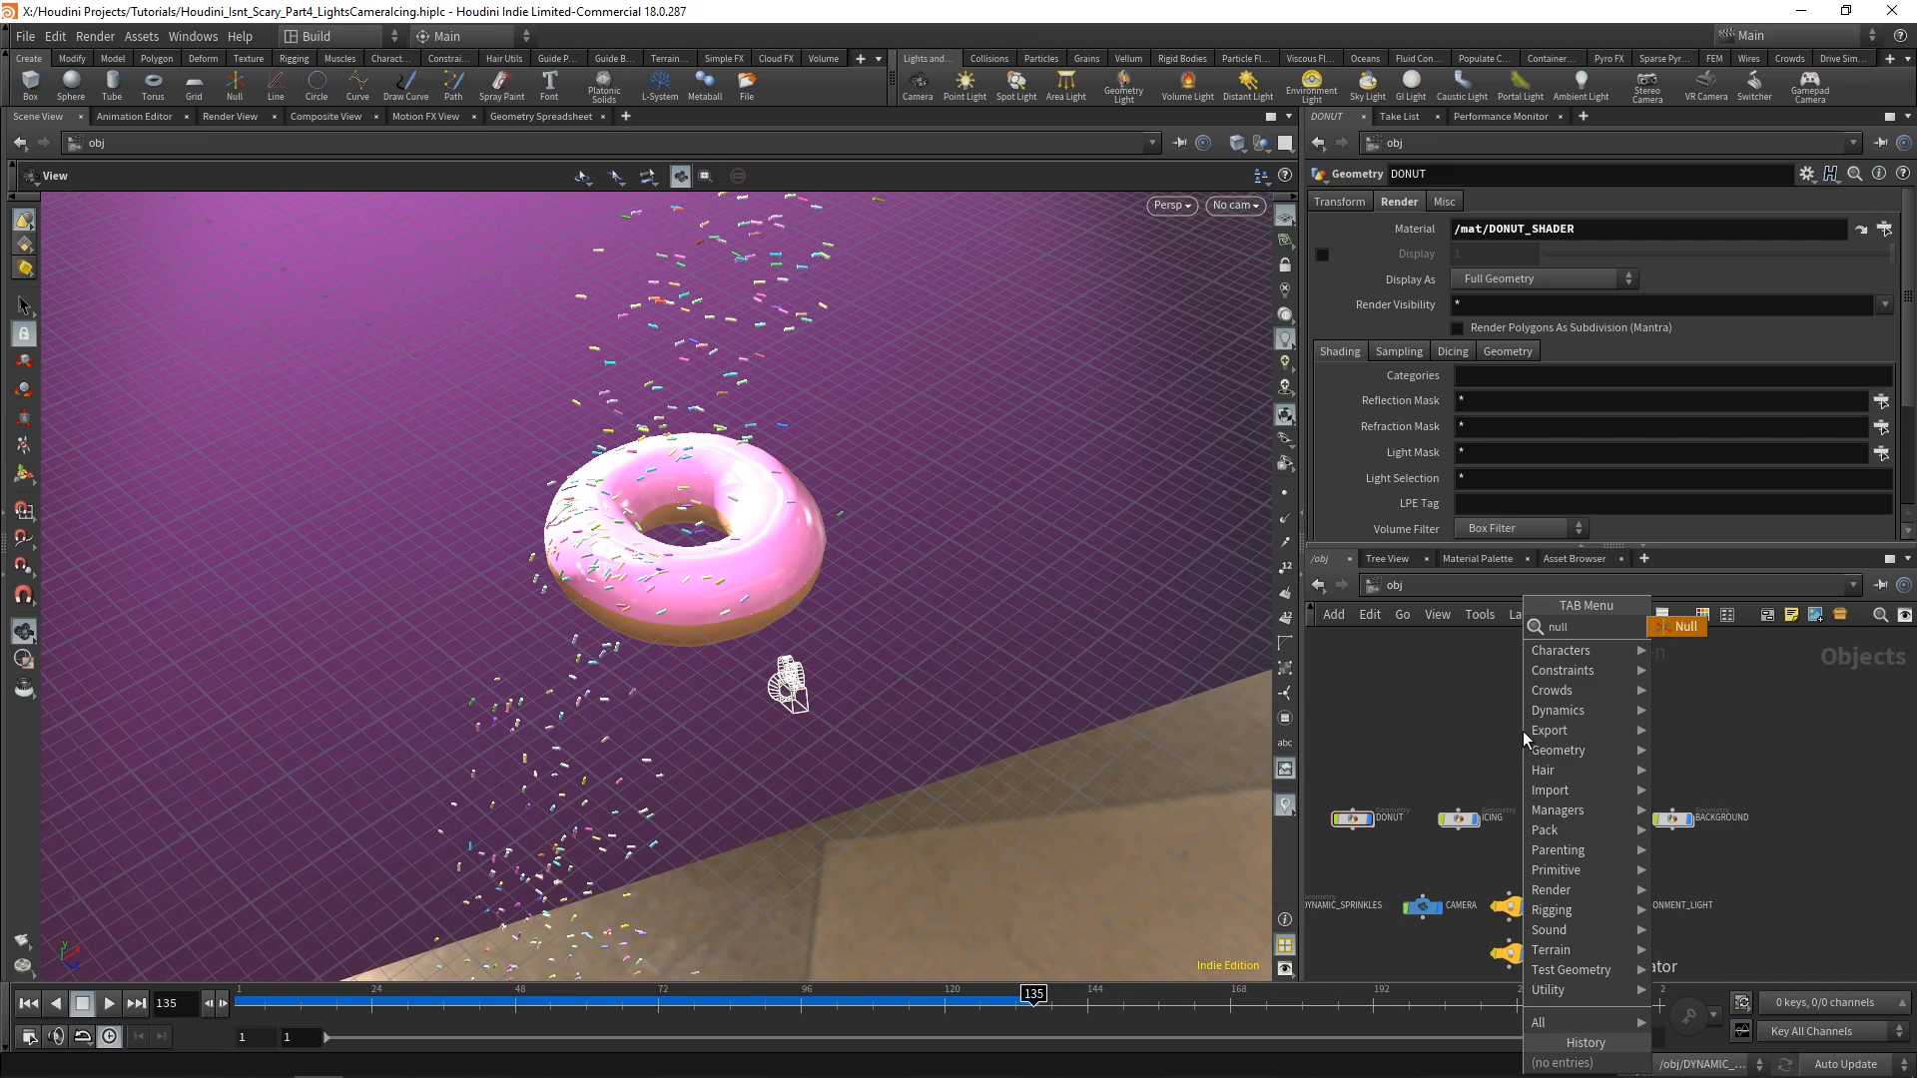
key(Return)
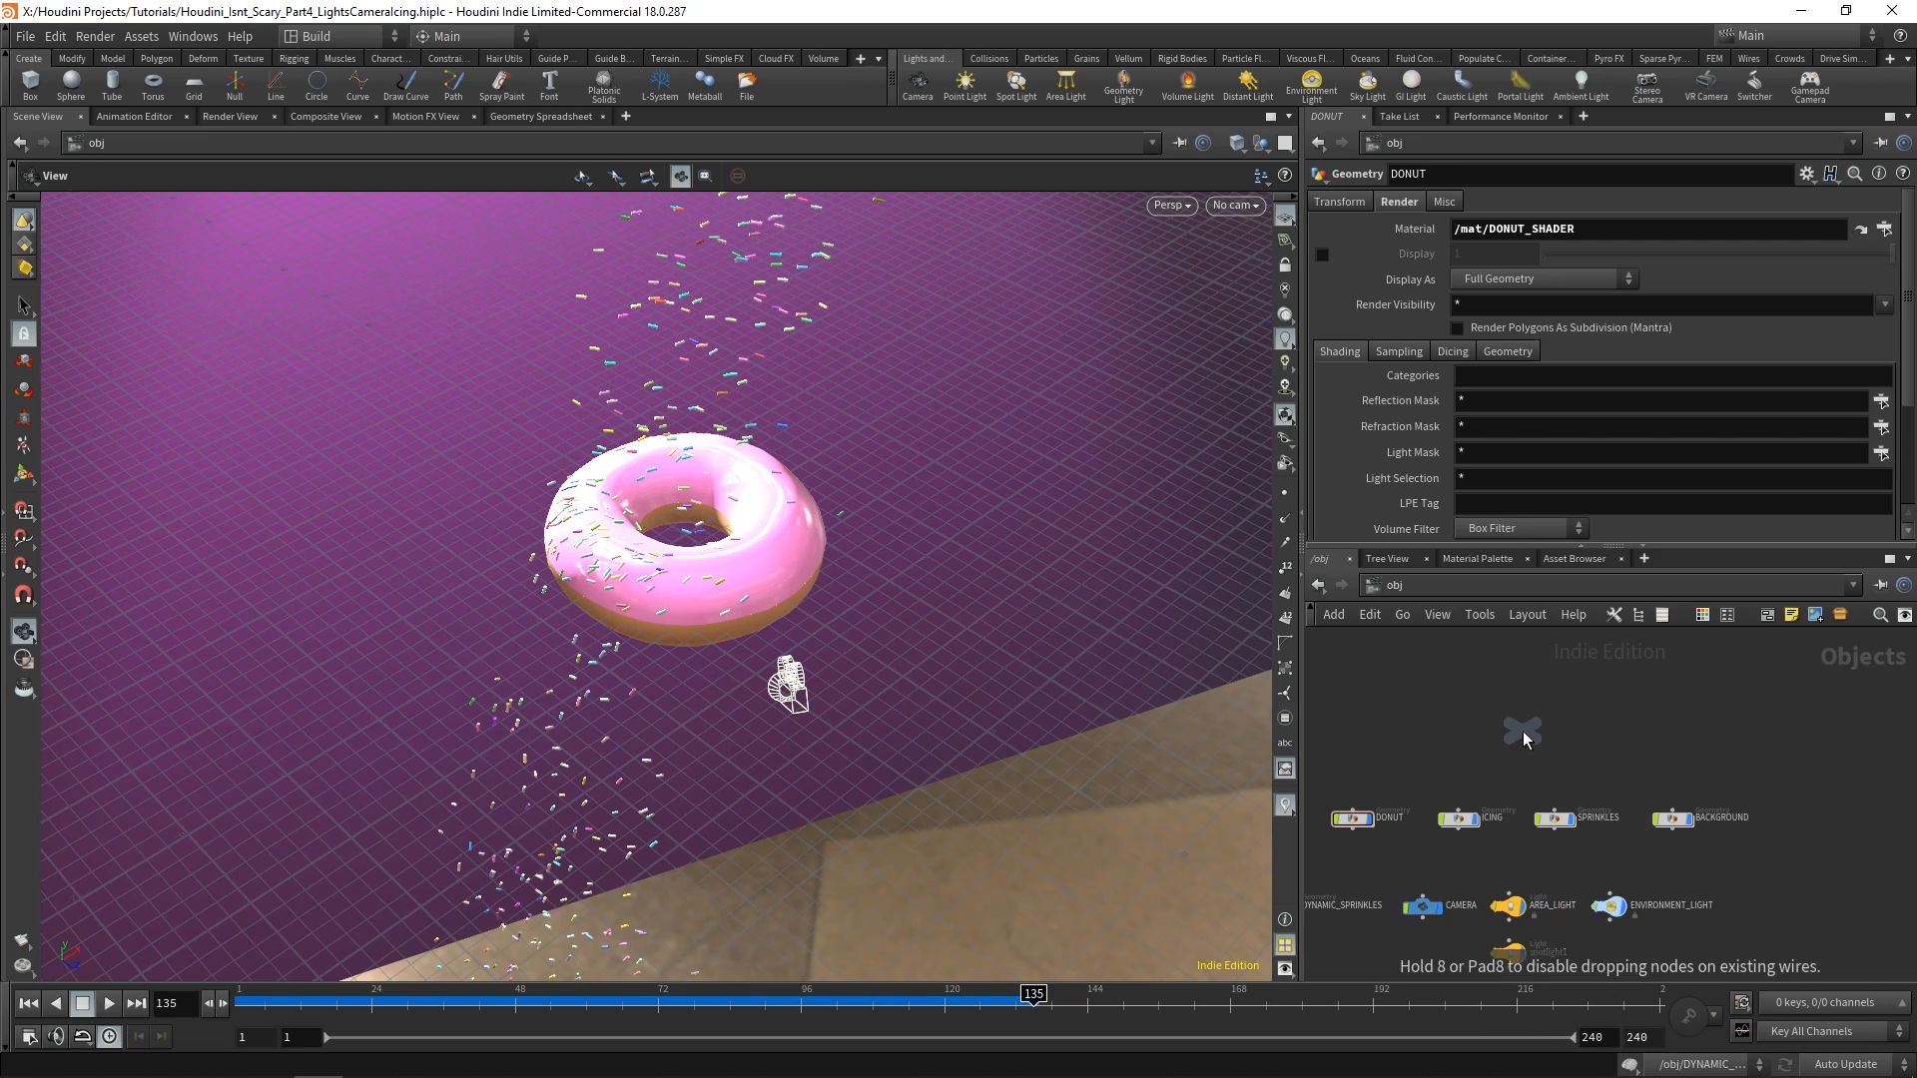
click(1525, 740)
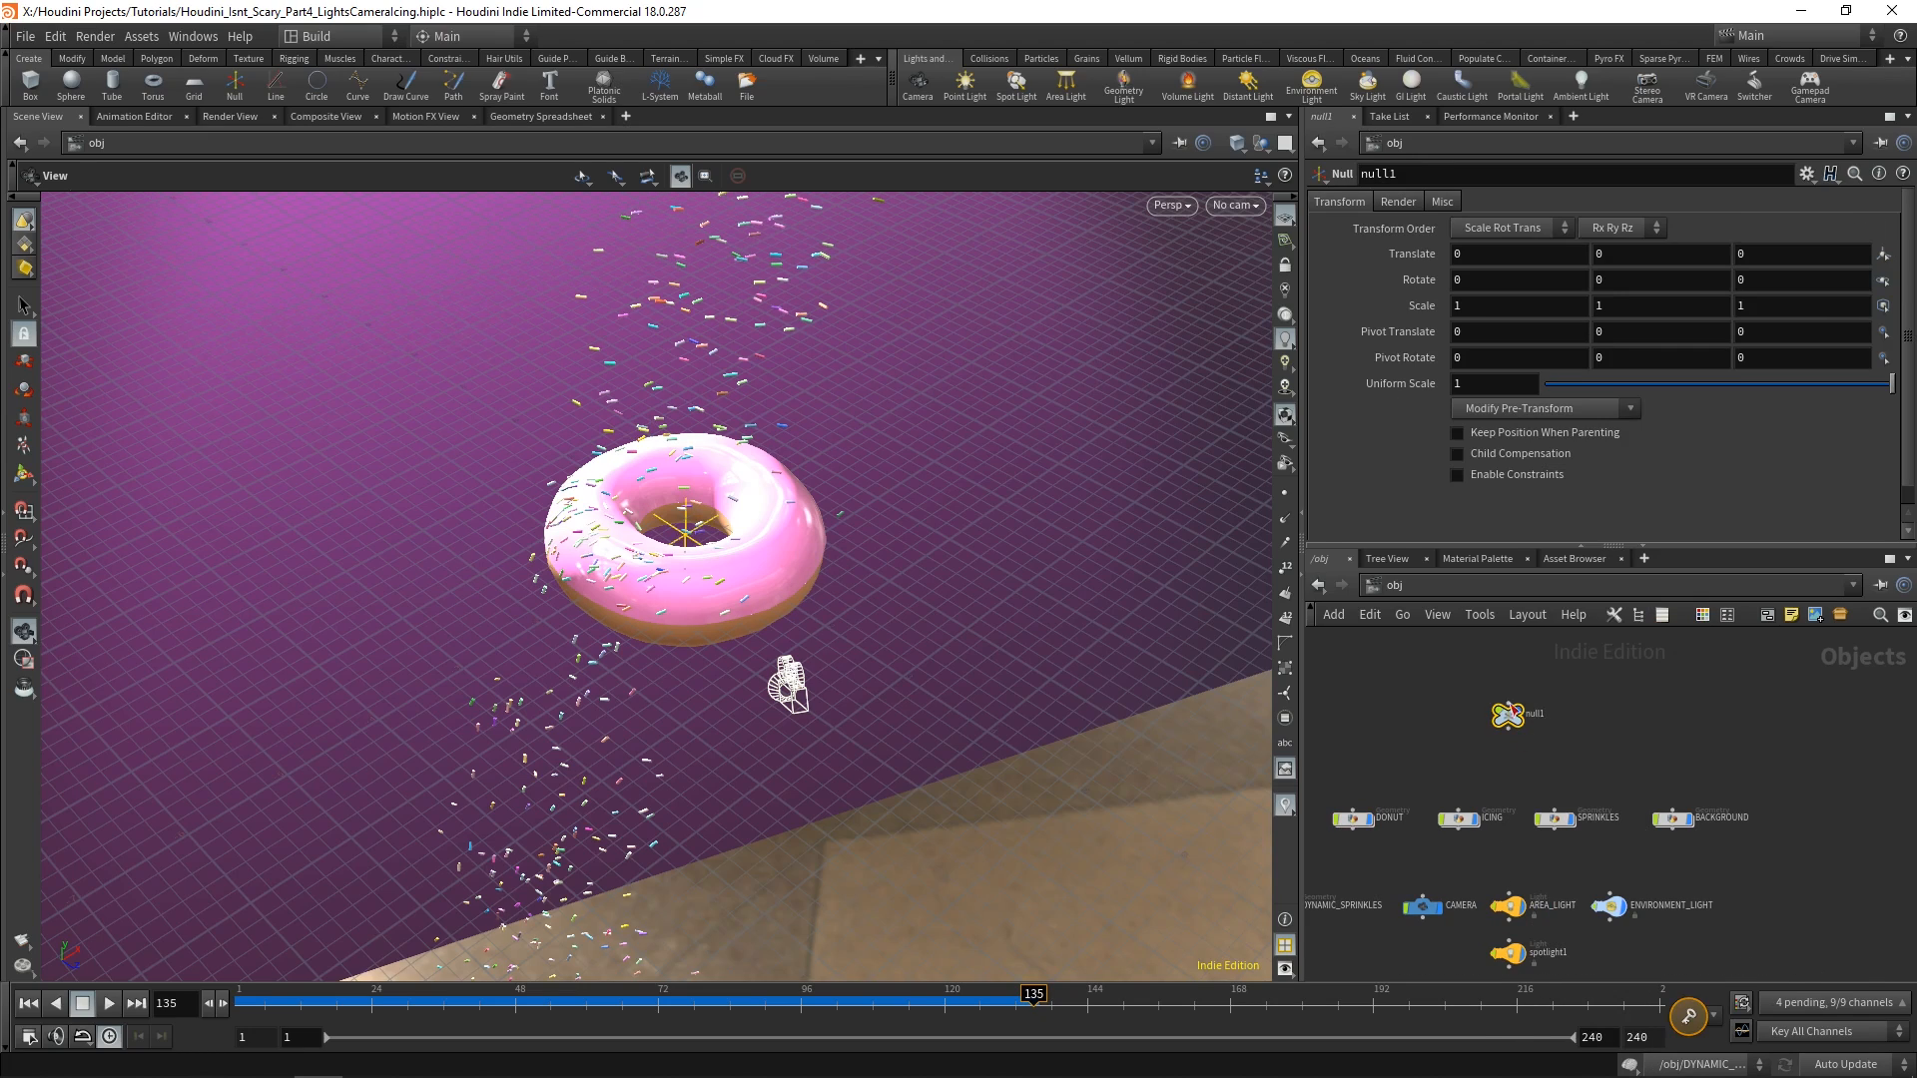
double_click(1538, 715)
text(SCALER)
key(Return)
scroll(1597, 758, up, 1)
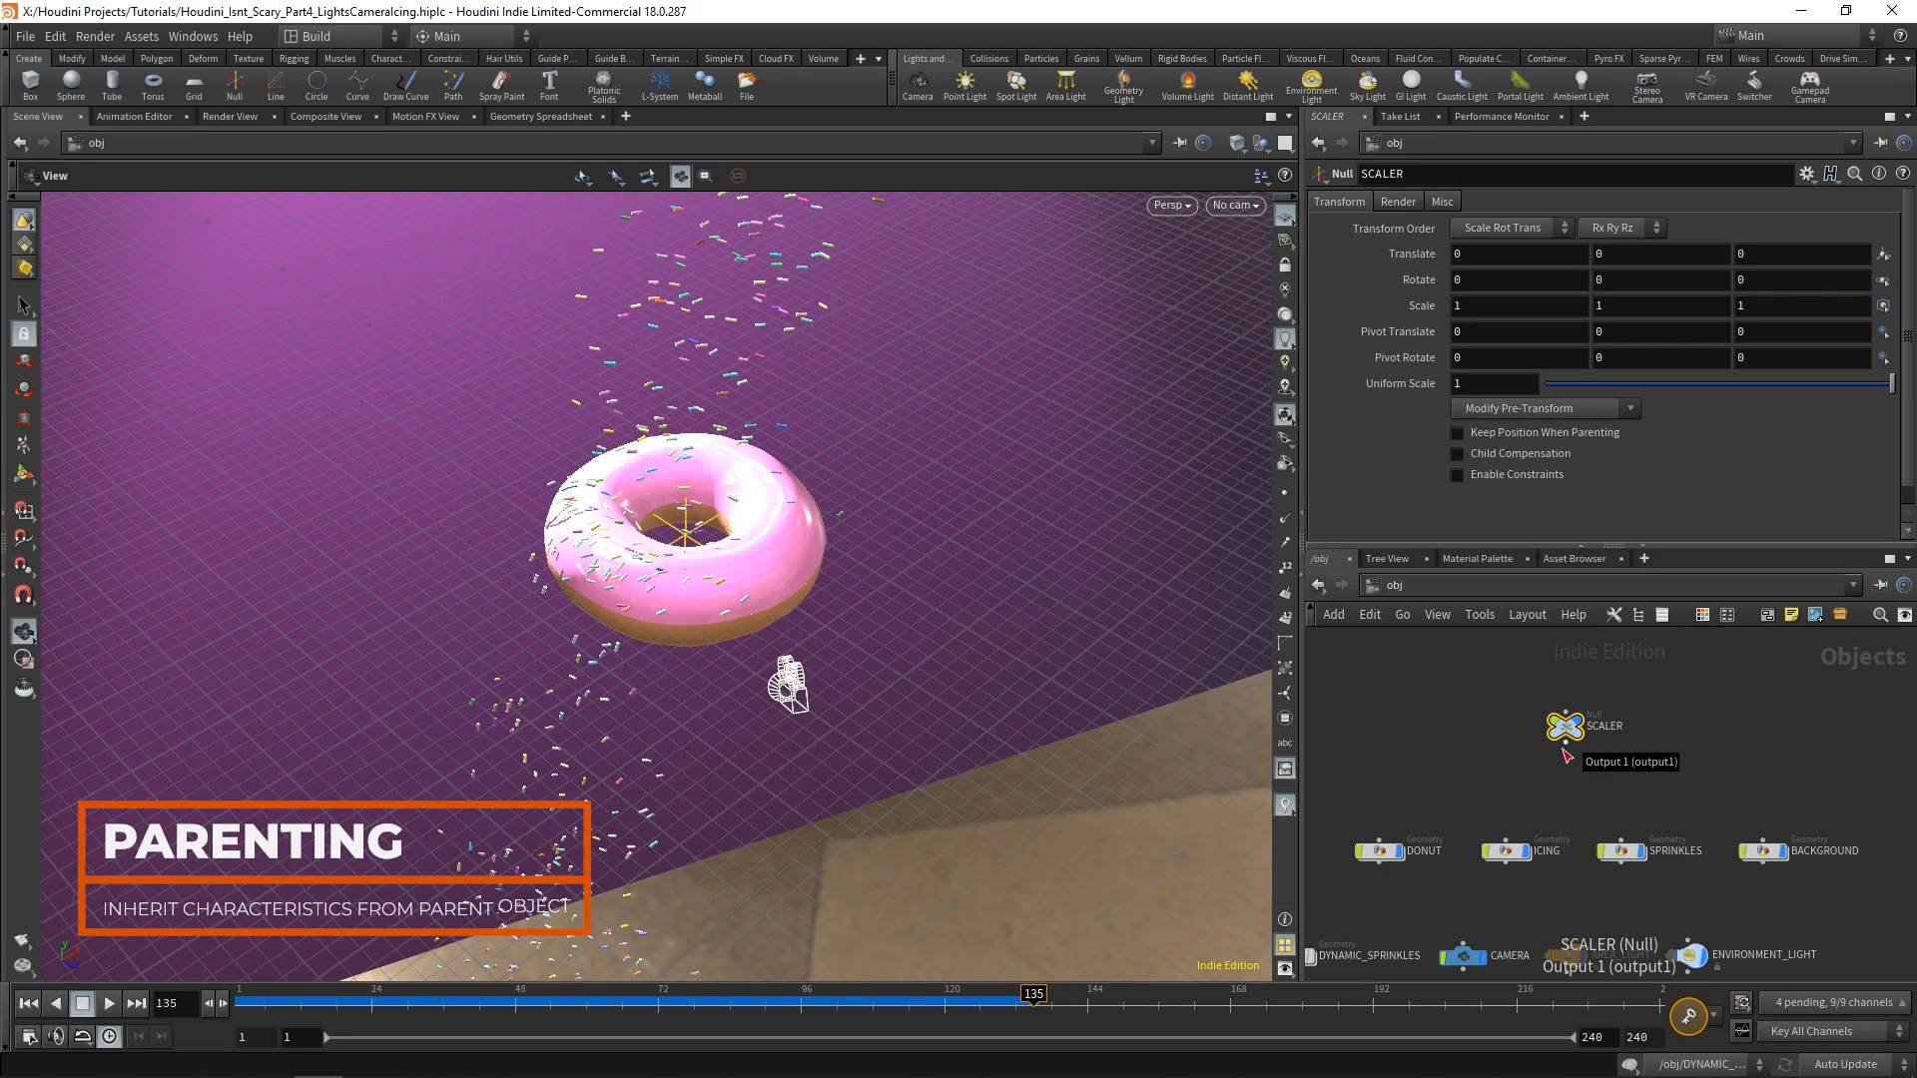
Parent the DONUT, ICING, SPRINKLES and BACKGROUND objects to the SCALER null.
click(1564, 756)
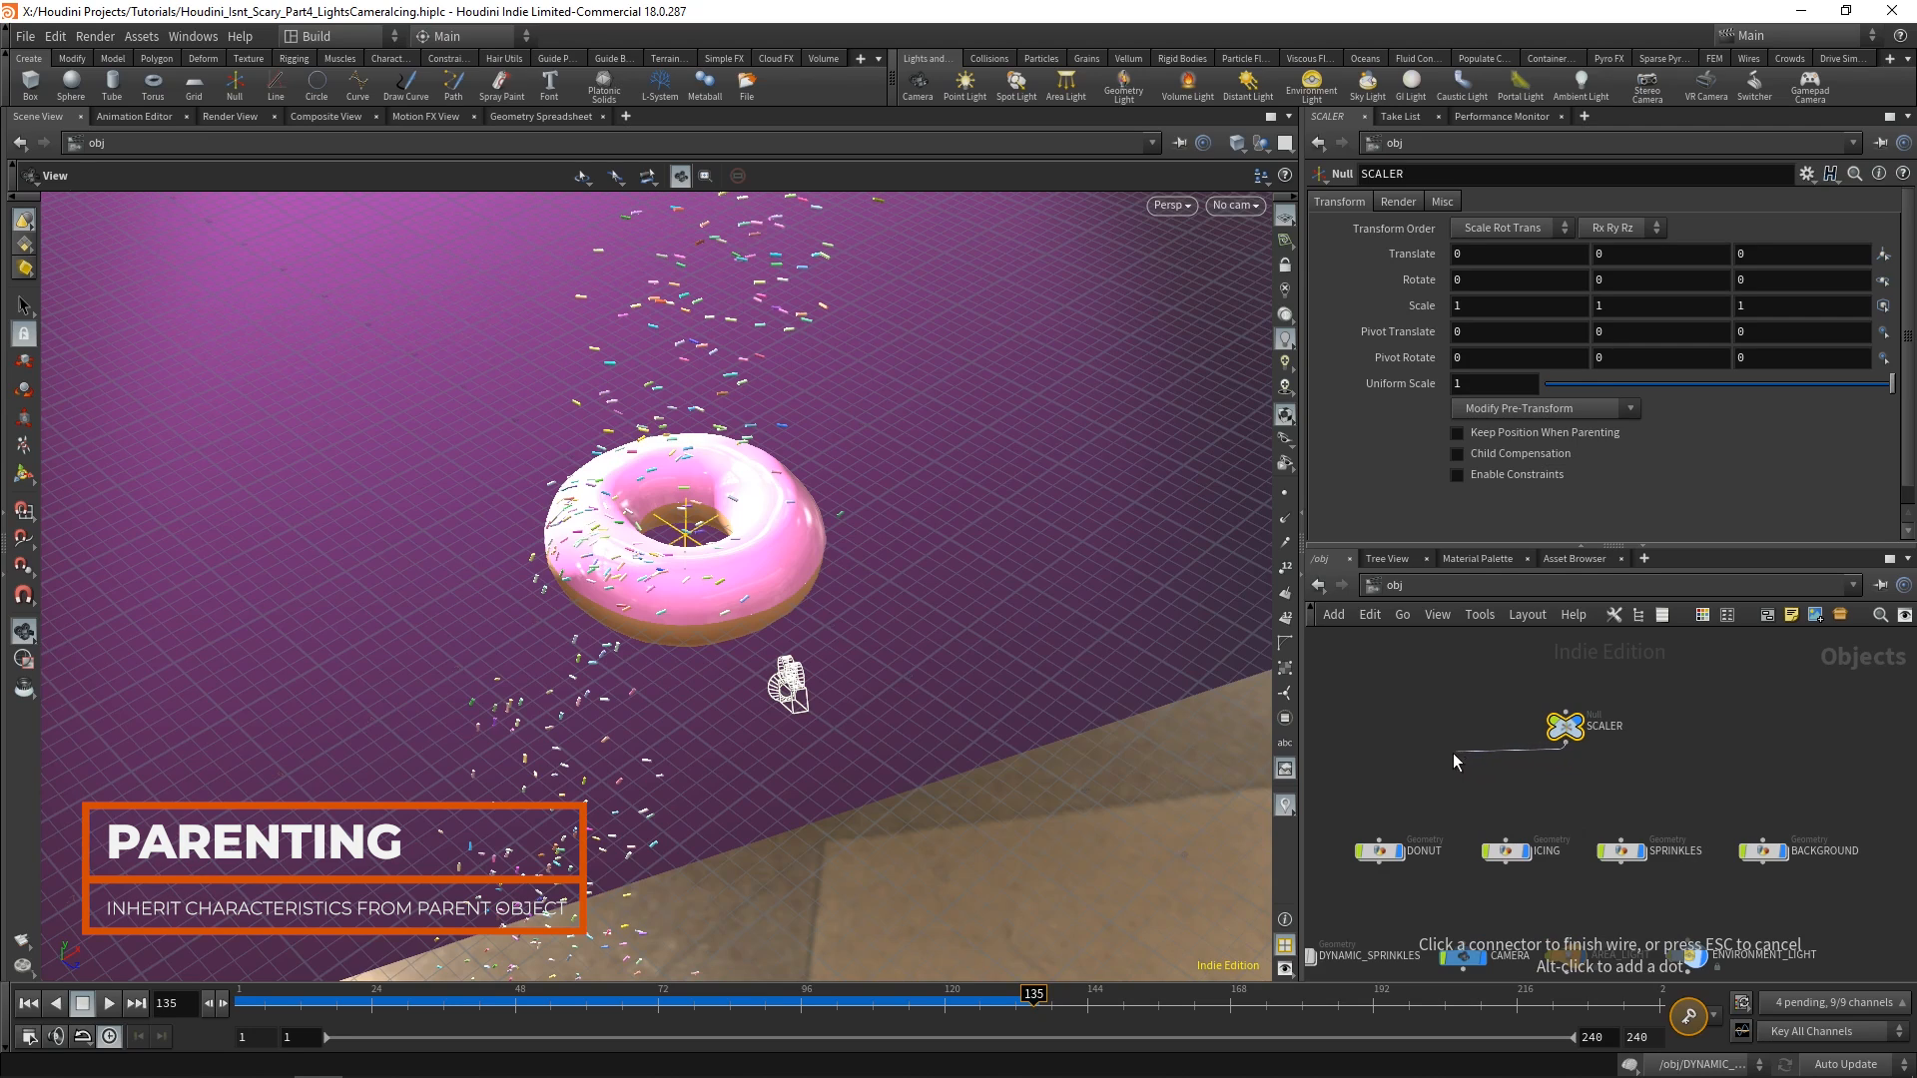
click(1378, 841)
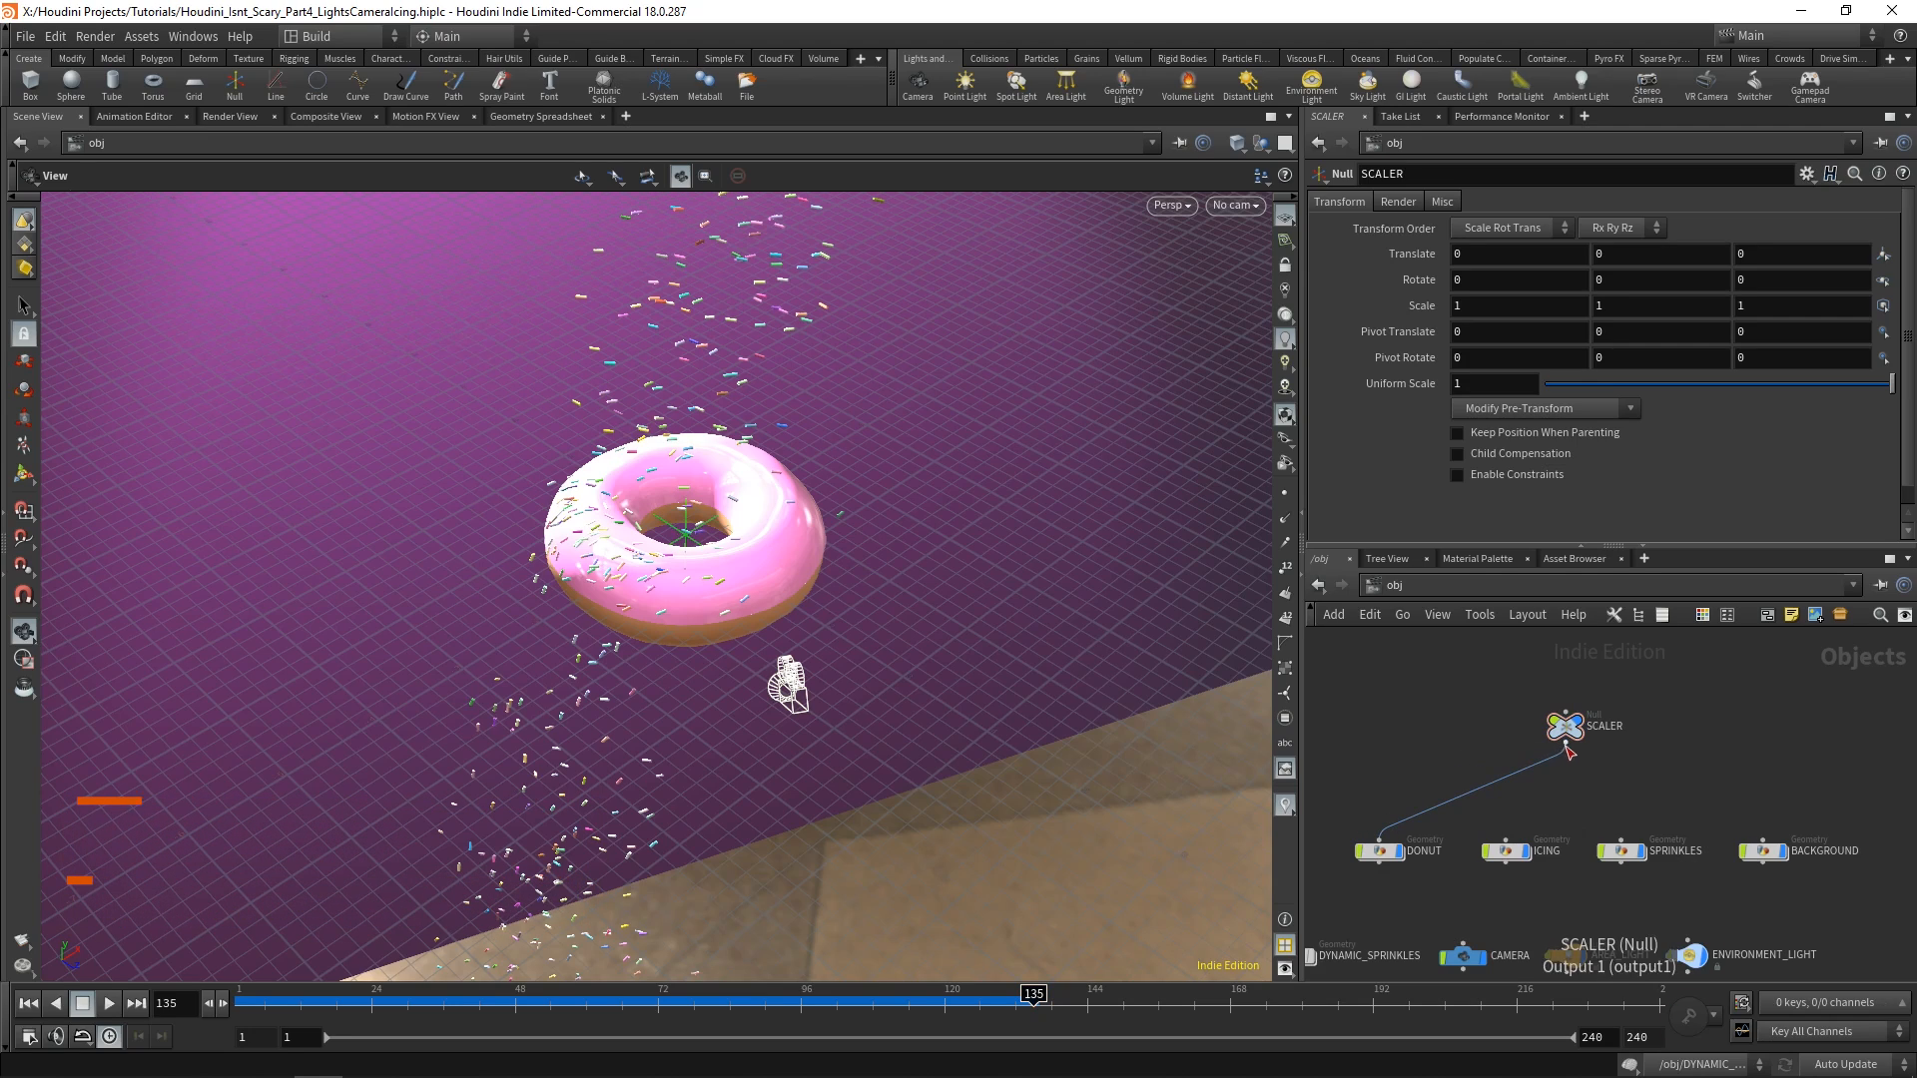
click(1565, 745)
click(1505, 841)
click(1565, 746)
click(1621, 840)
click(1566, 746)
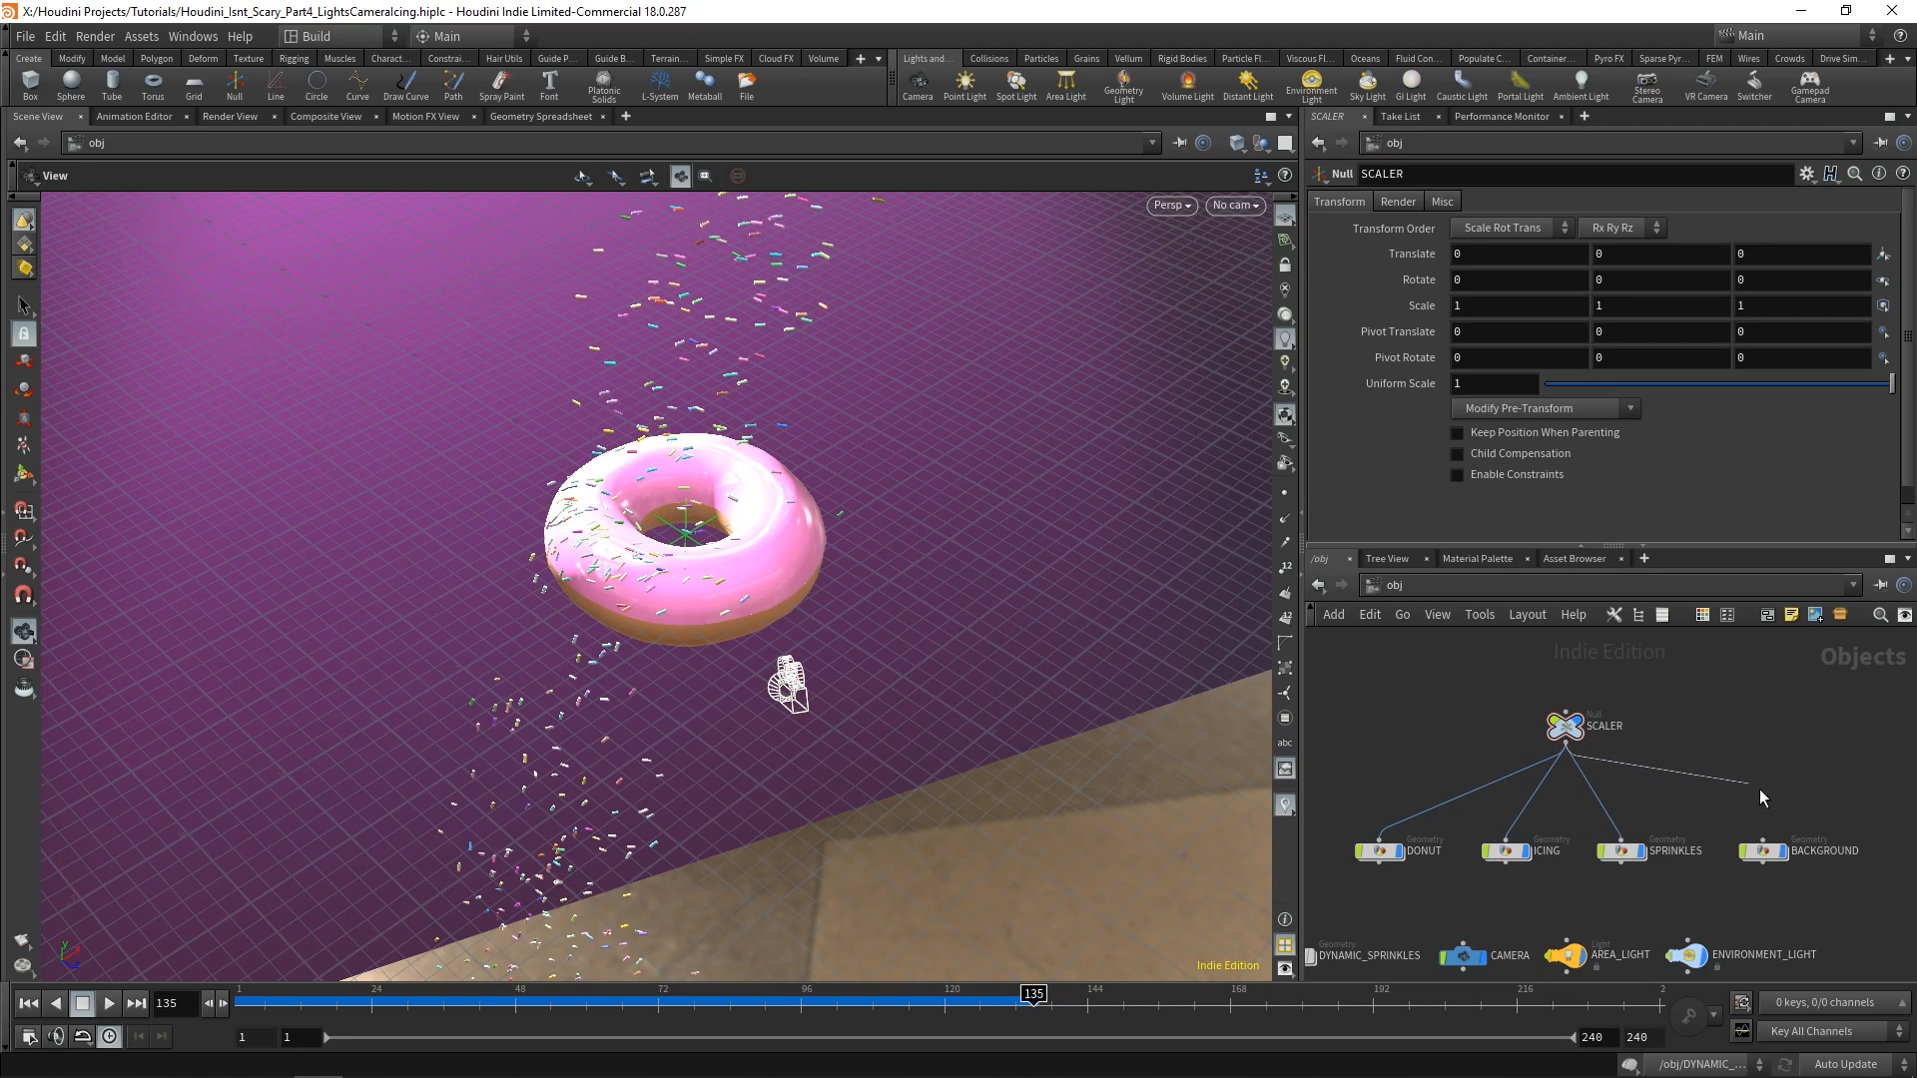
click(1762, 841)
middle_drag(1749, 762, 1764, 751)
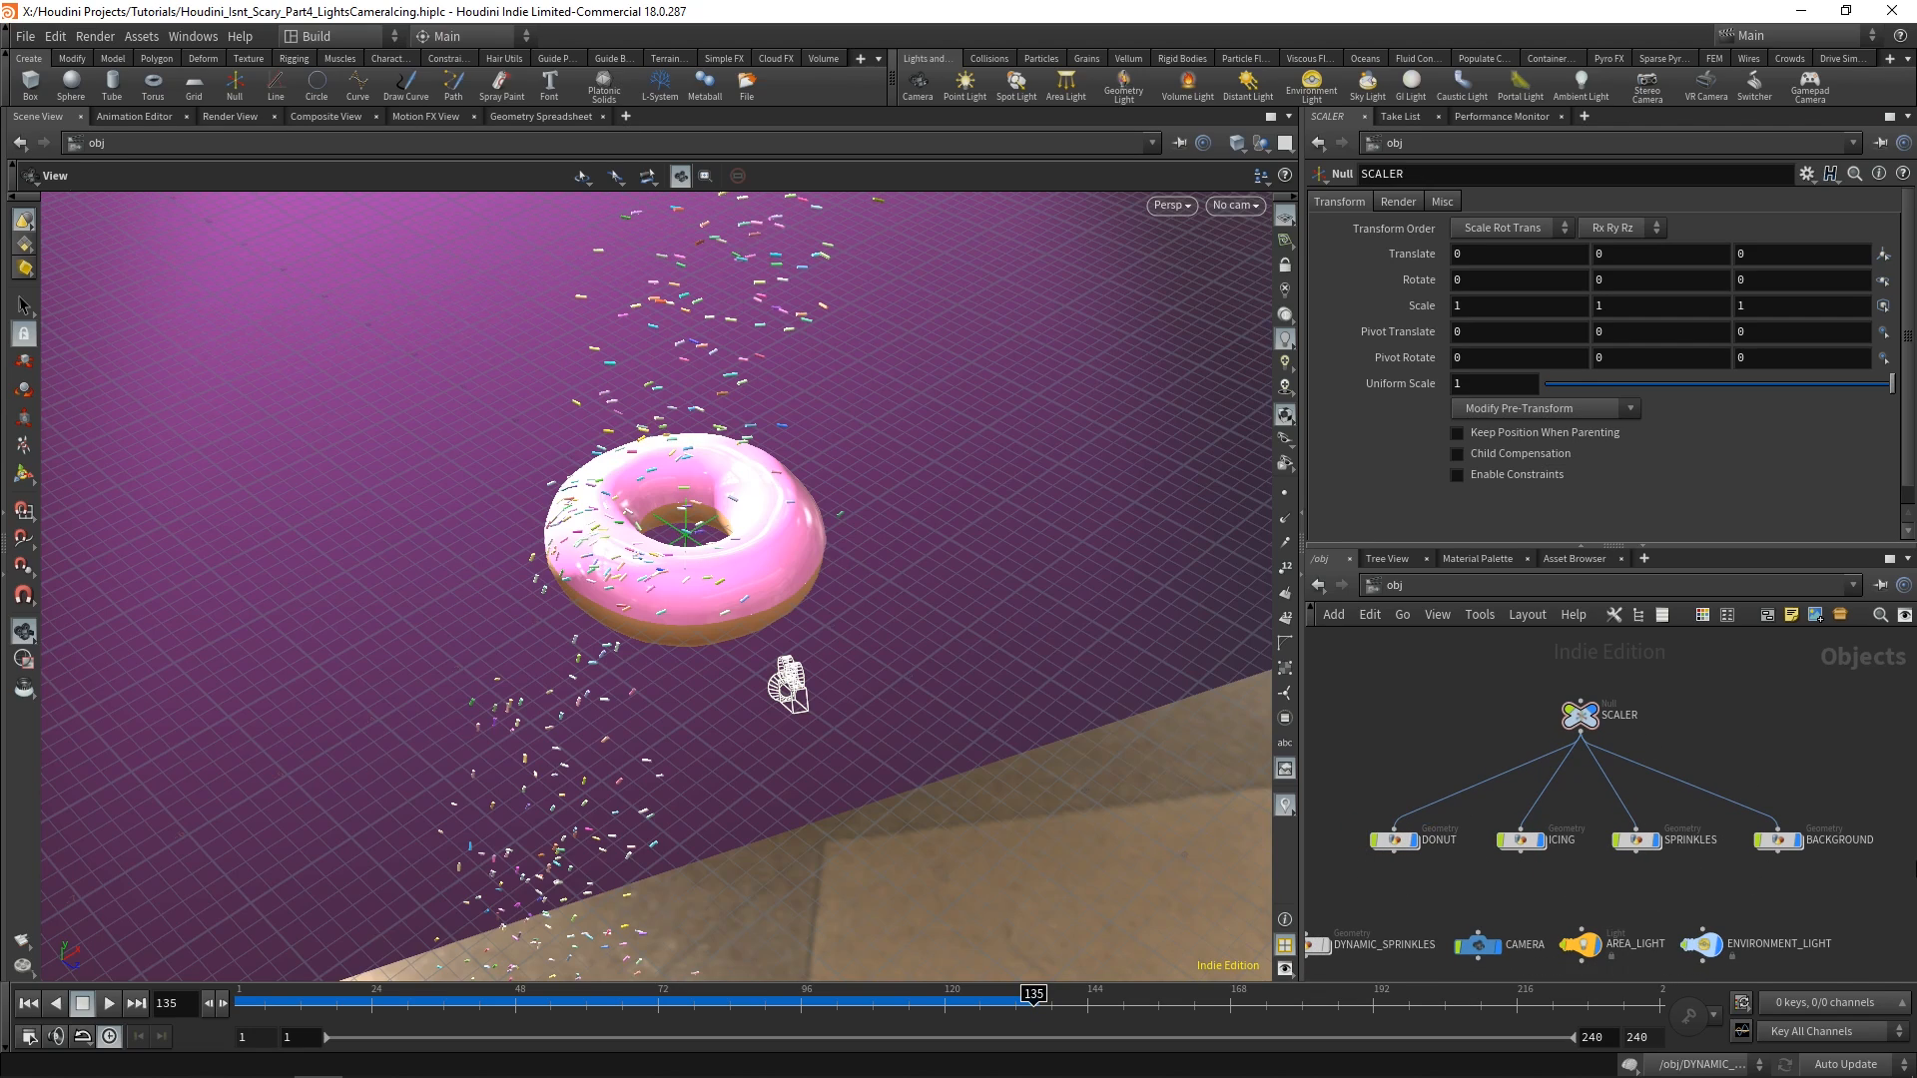
Set the SCALER null's uniform scale to 0.25.
click(1580, 715)
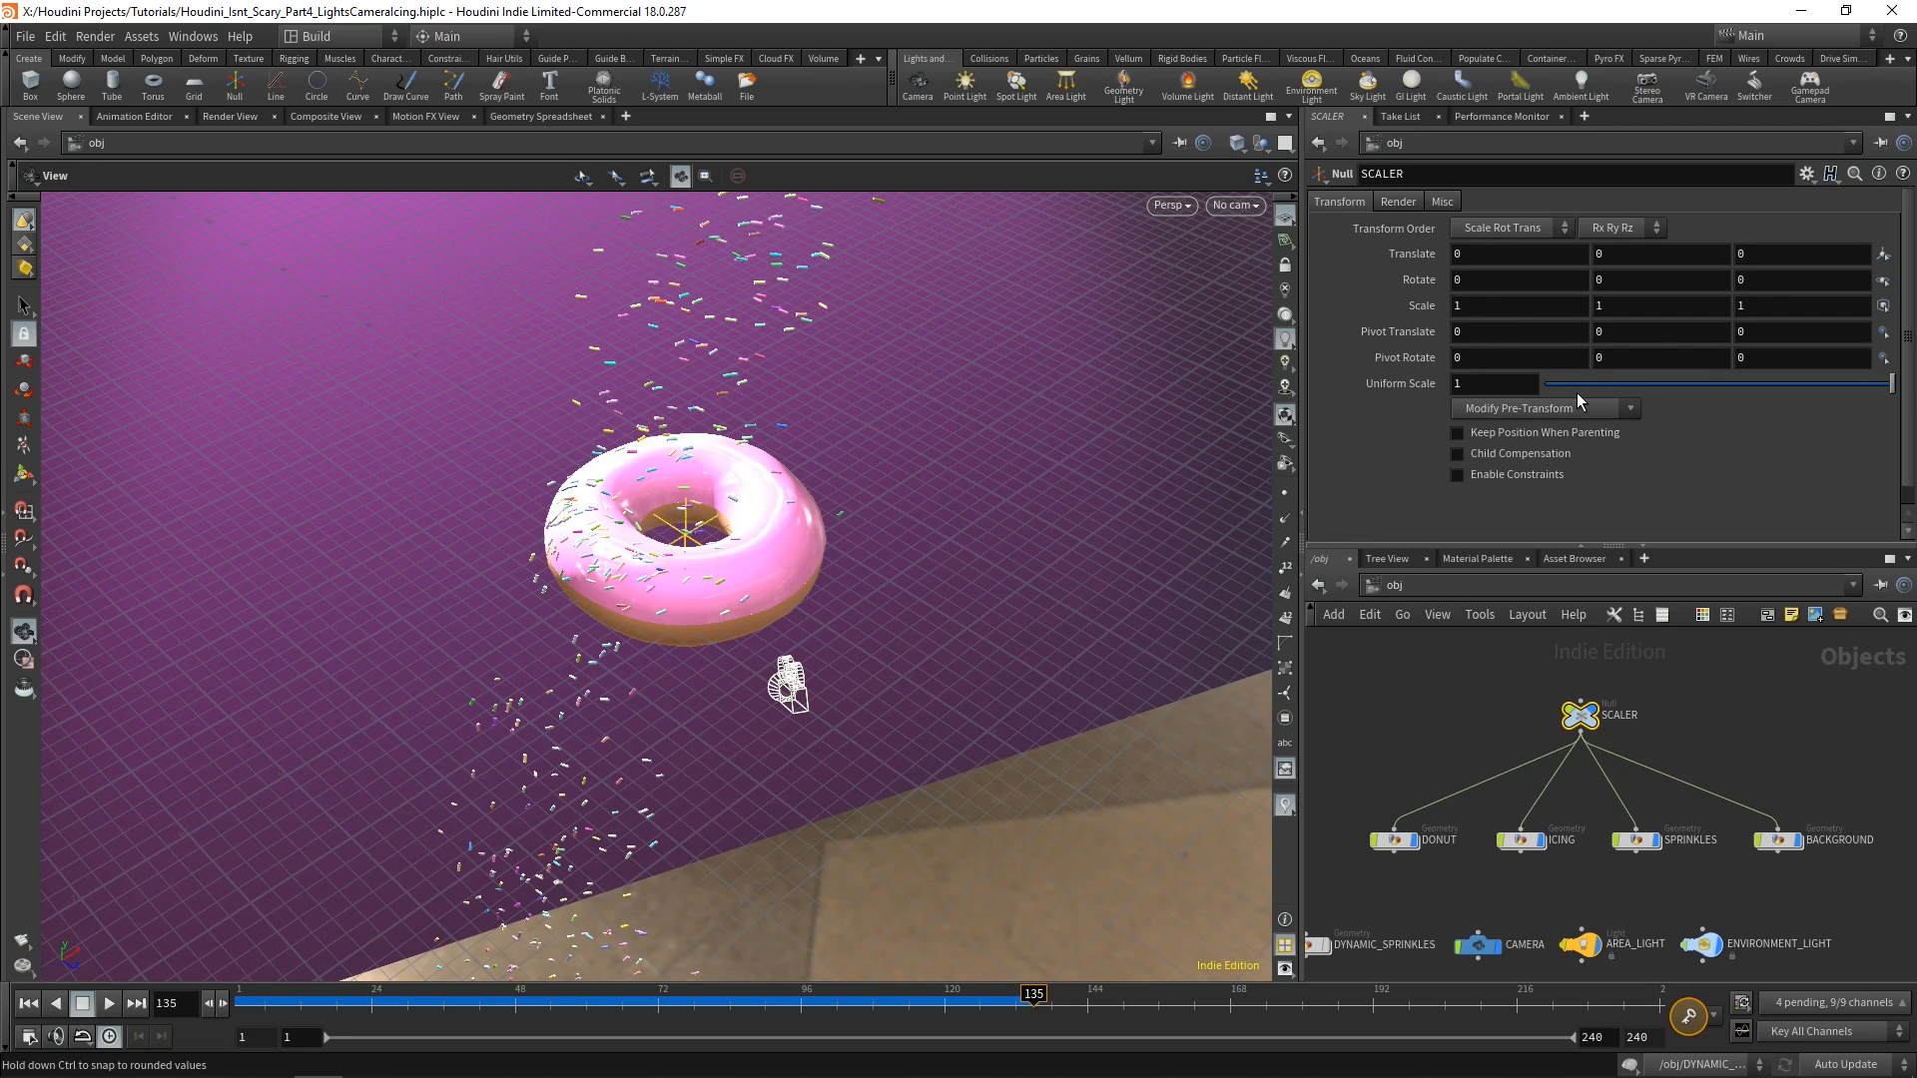
drag(1501, 385, 1424, 384)
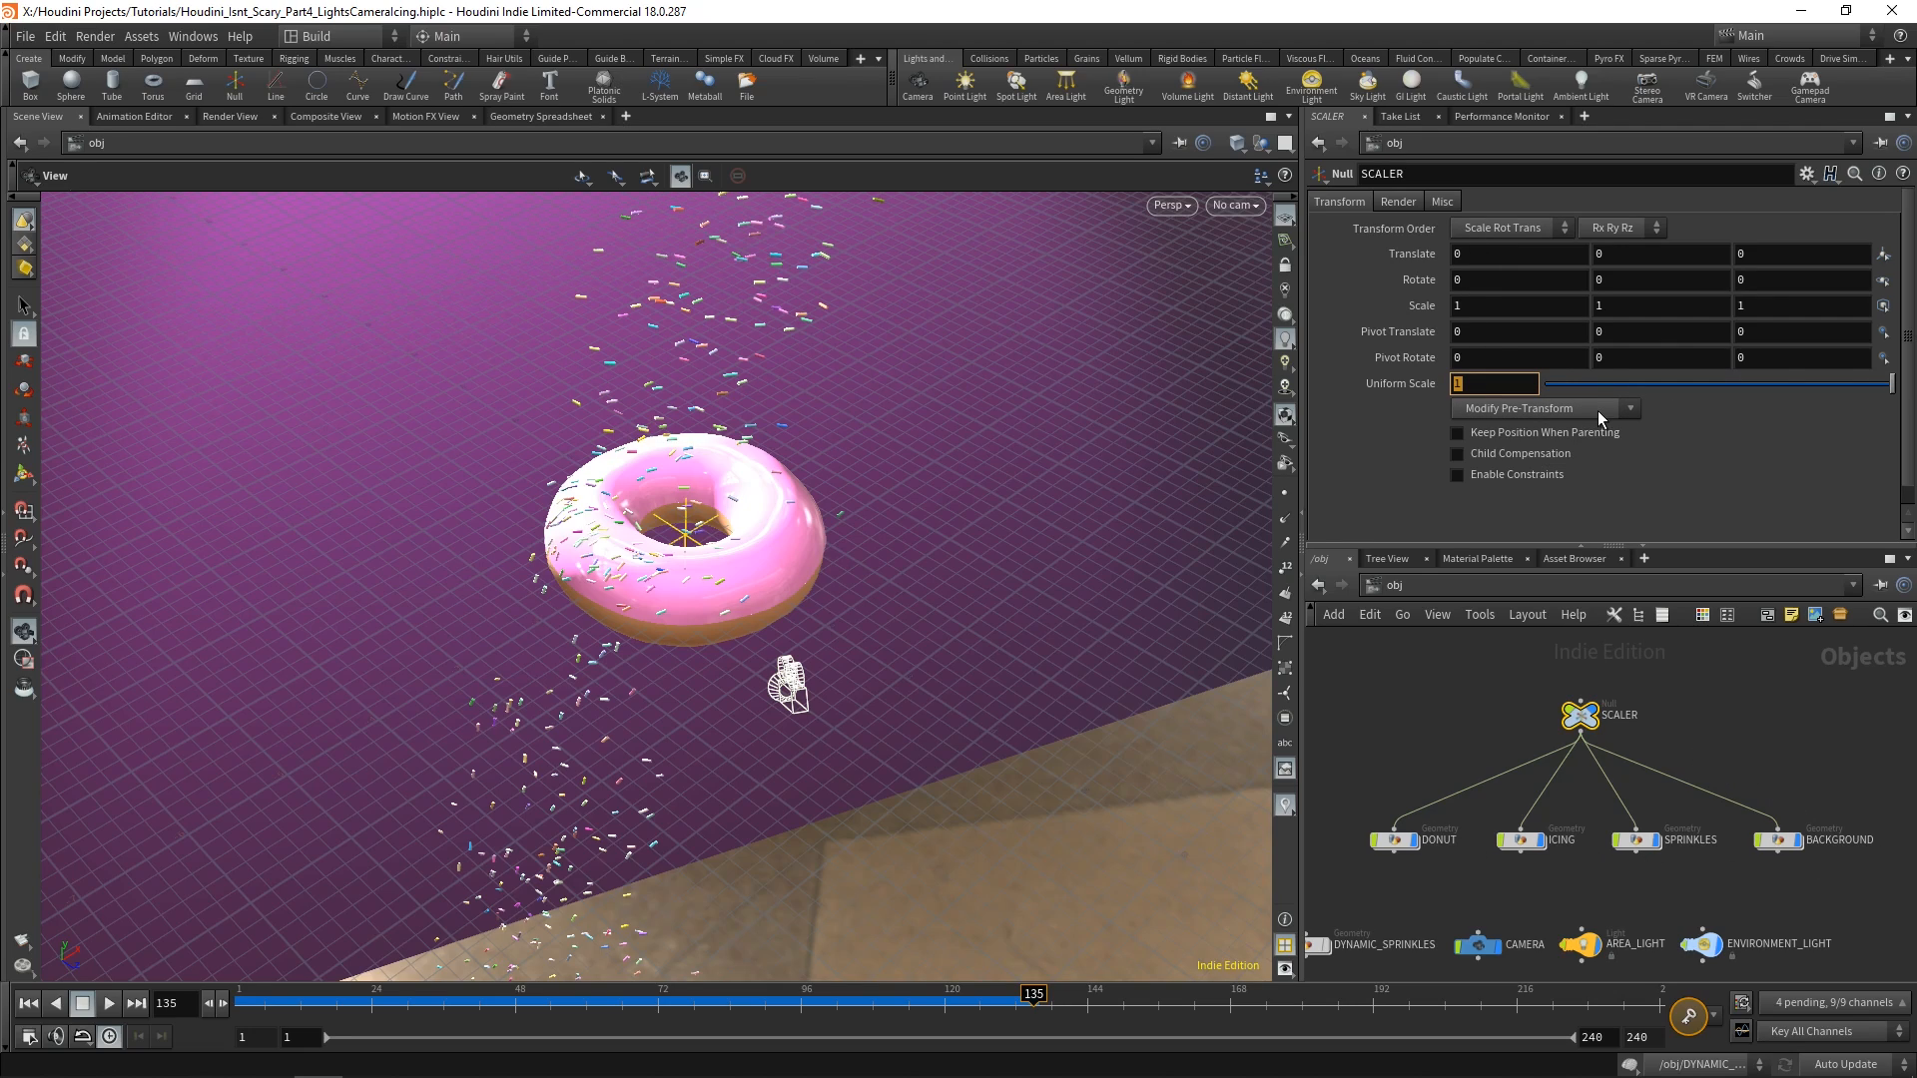
text(0.25)
key(Return)
drag(599, 526, 755, 548)
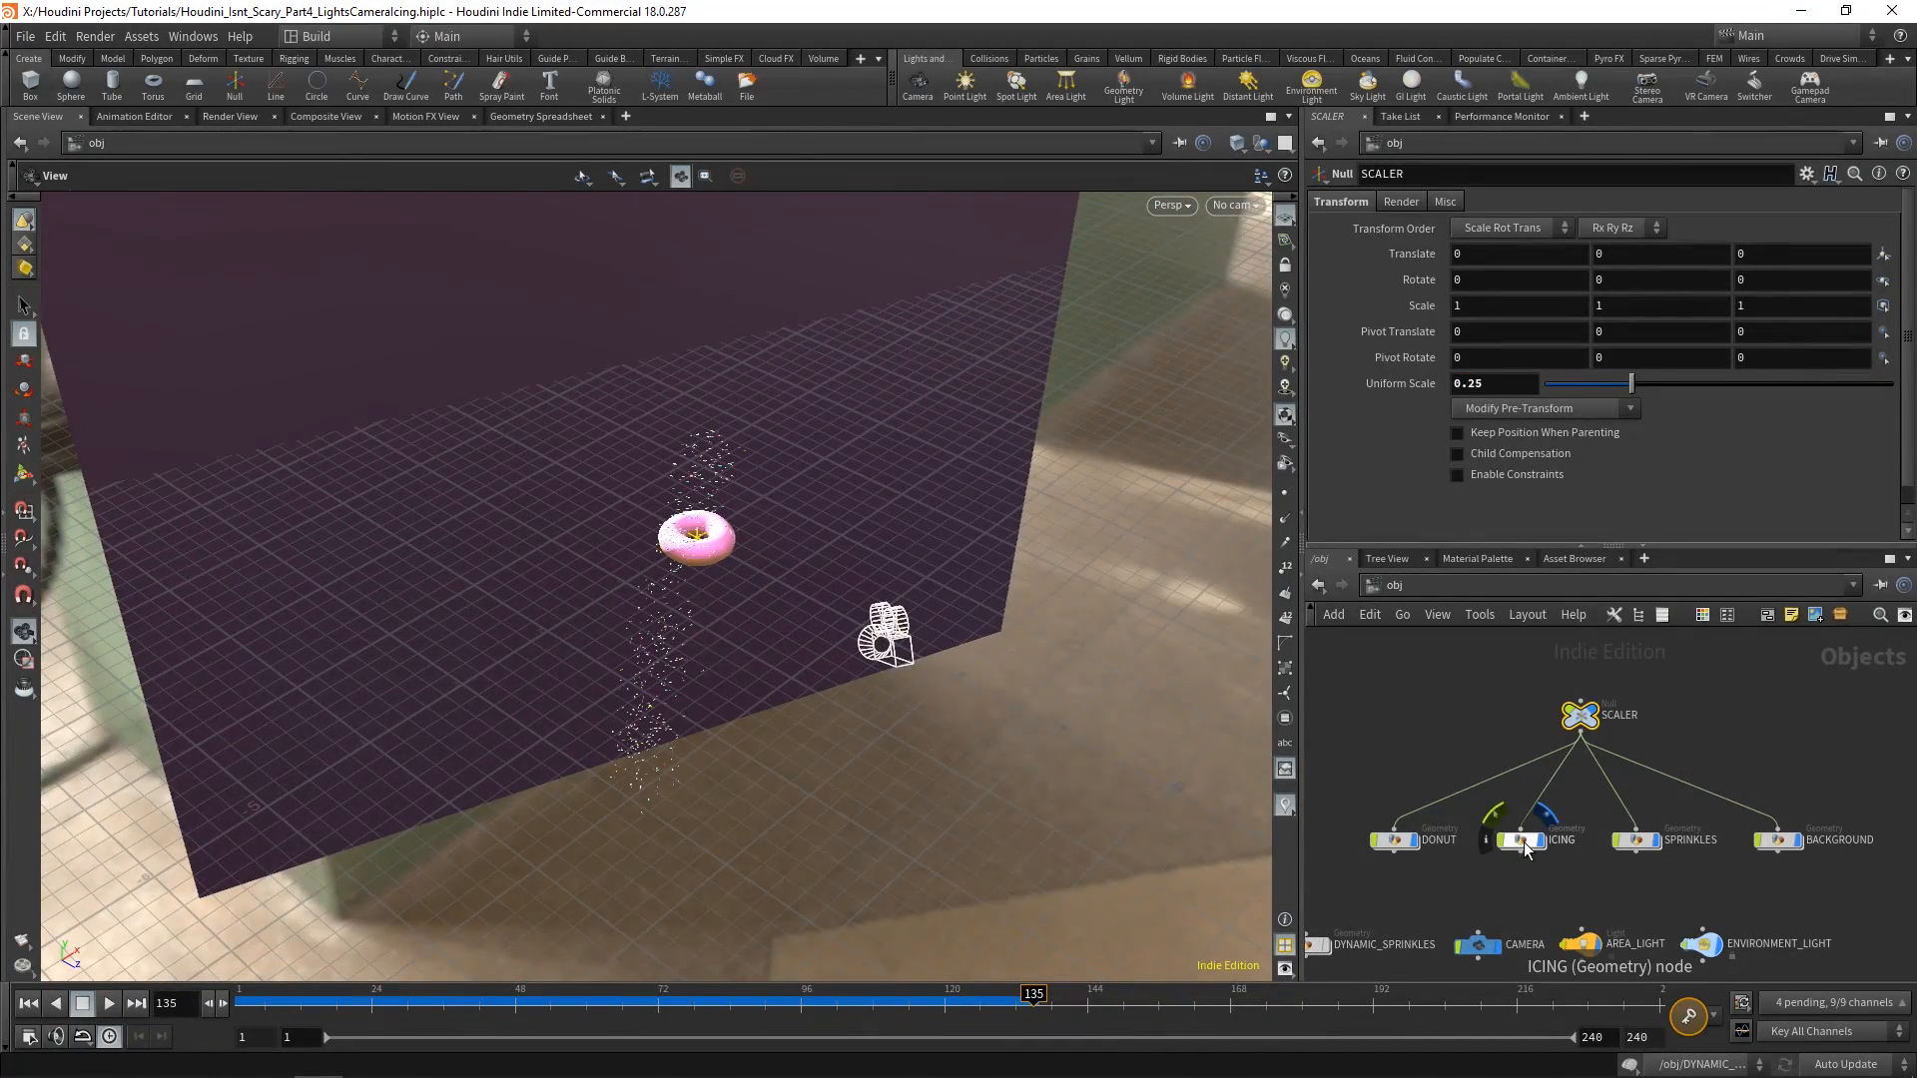
Frame the DONUT object and examine the size of the scaled donut against the grid.
click(1524, 842)
click(1396, 839)
drag(1018, 629, 767, 569)
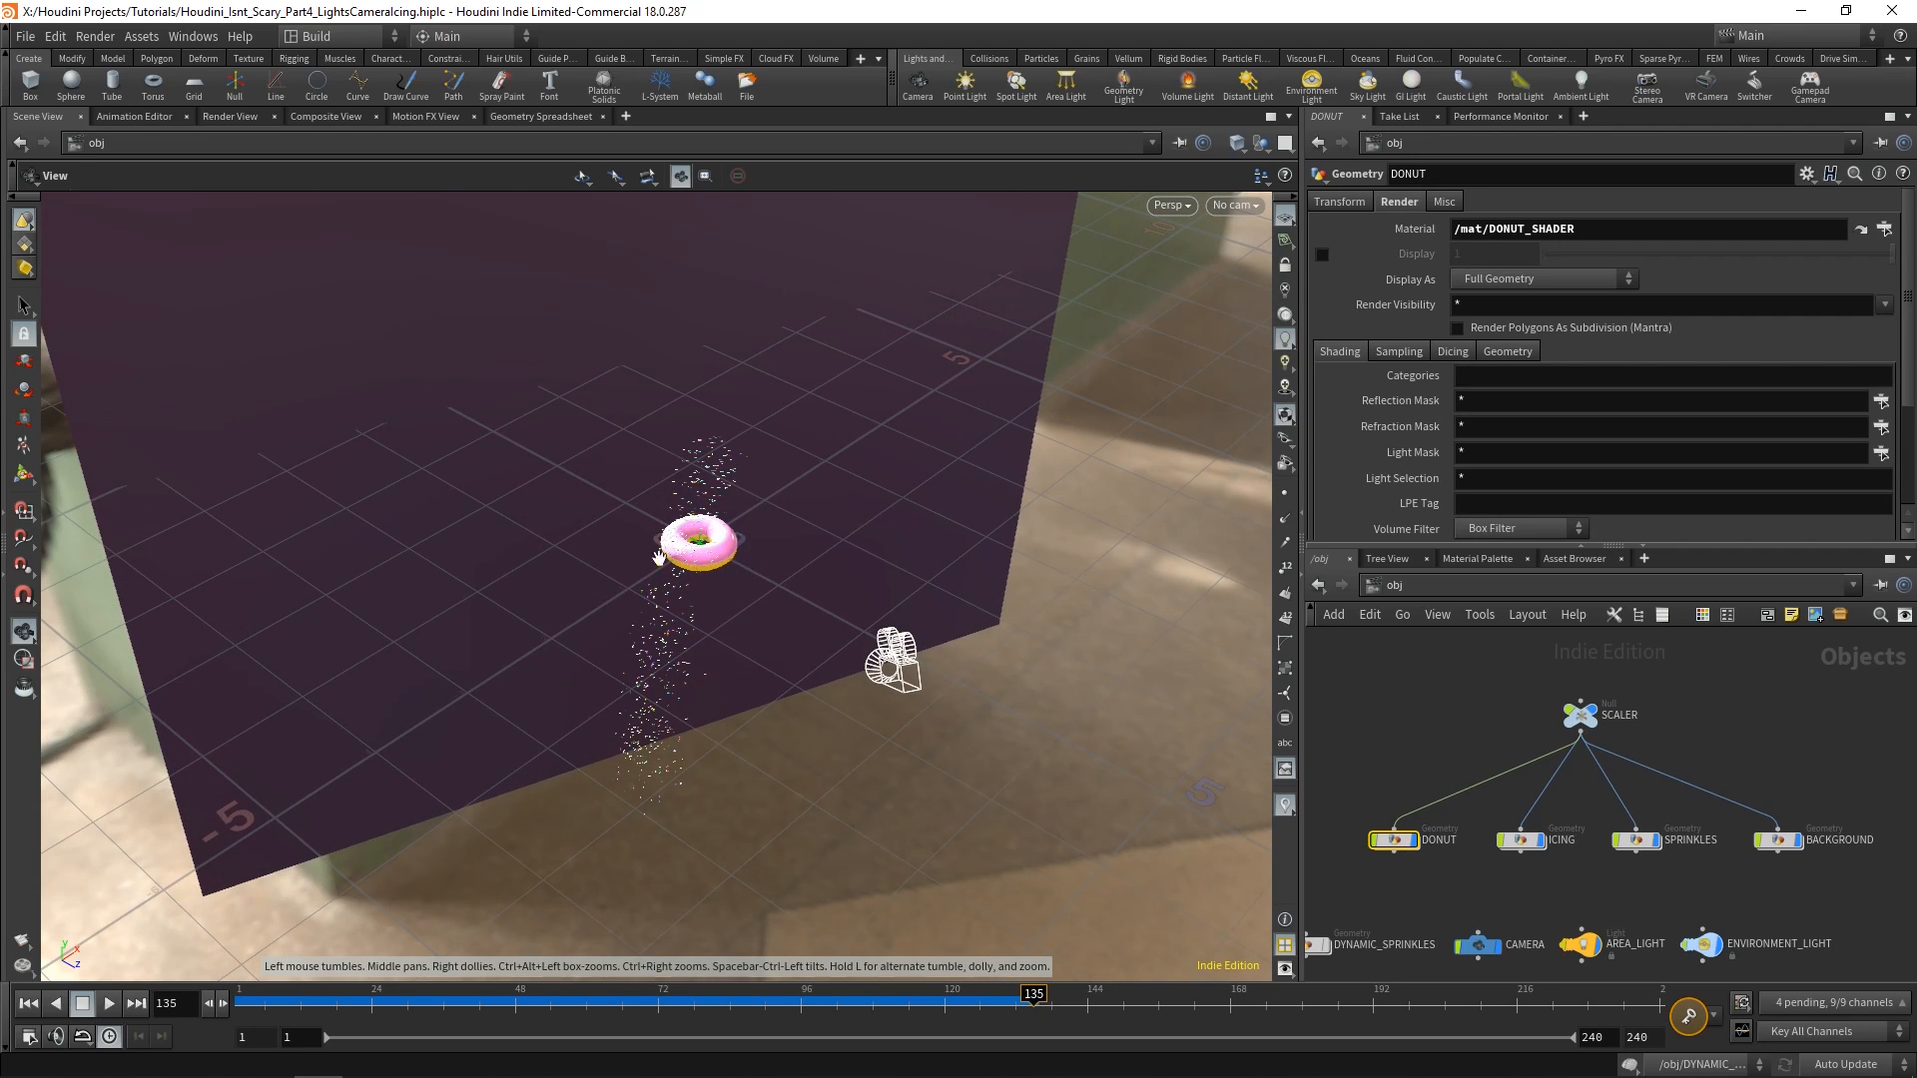
key(space+g)
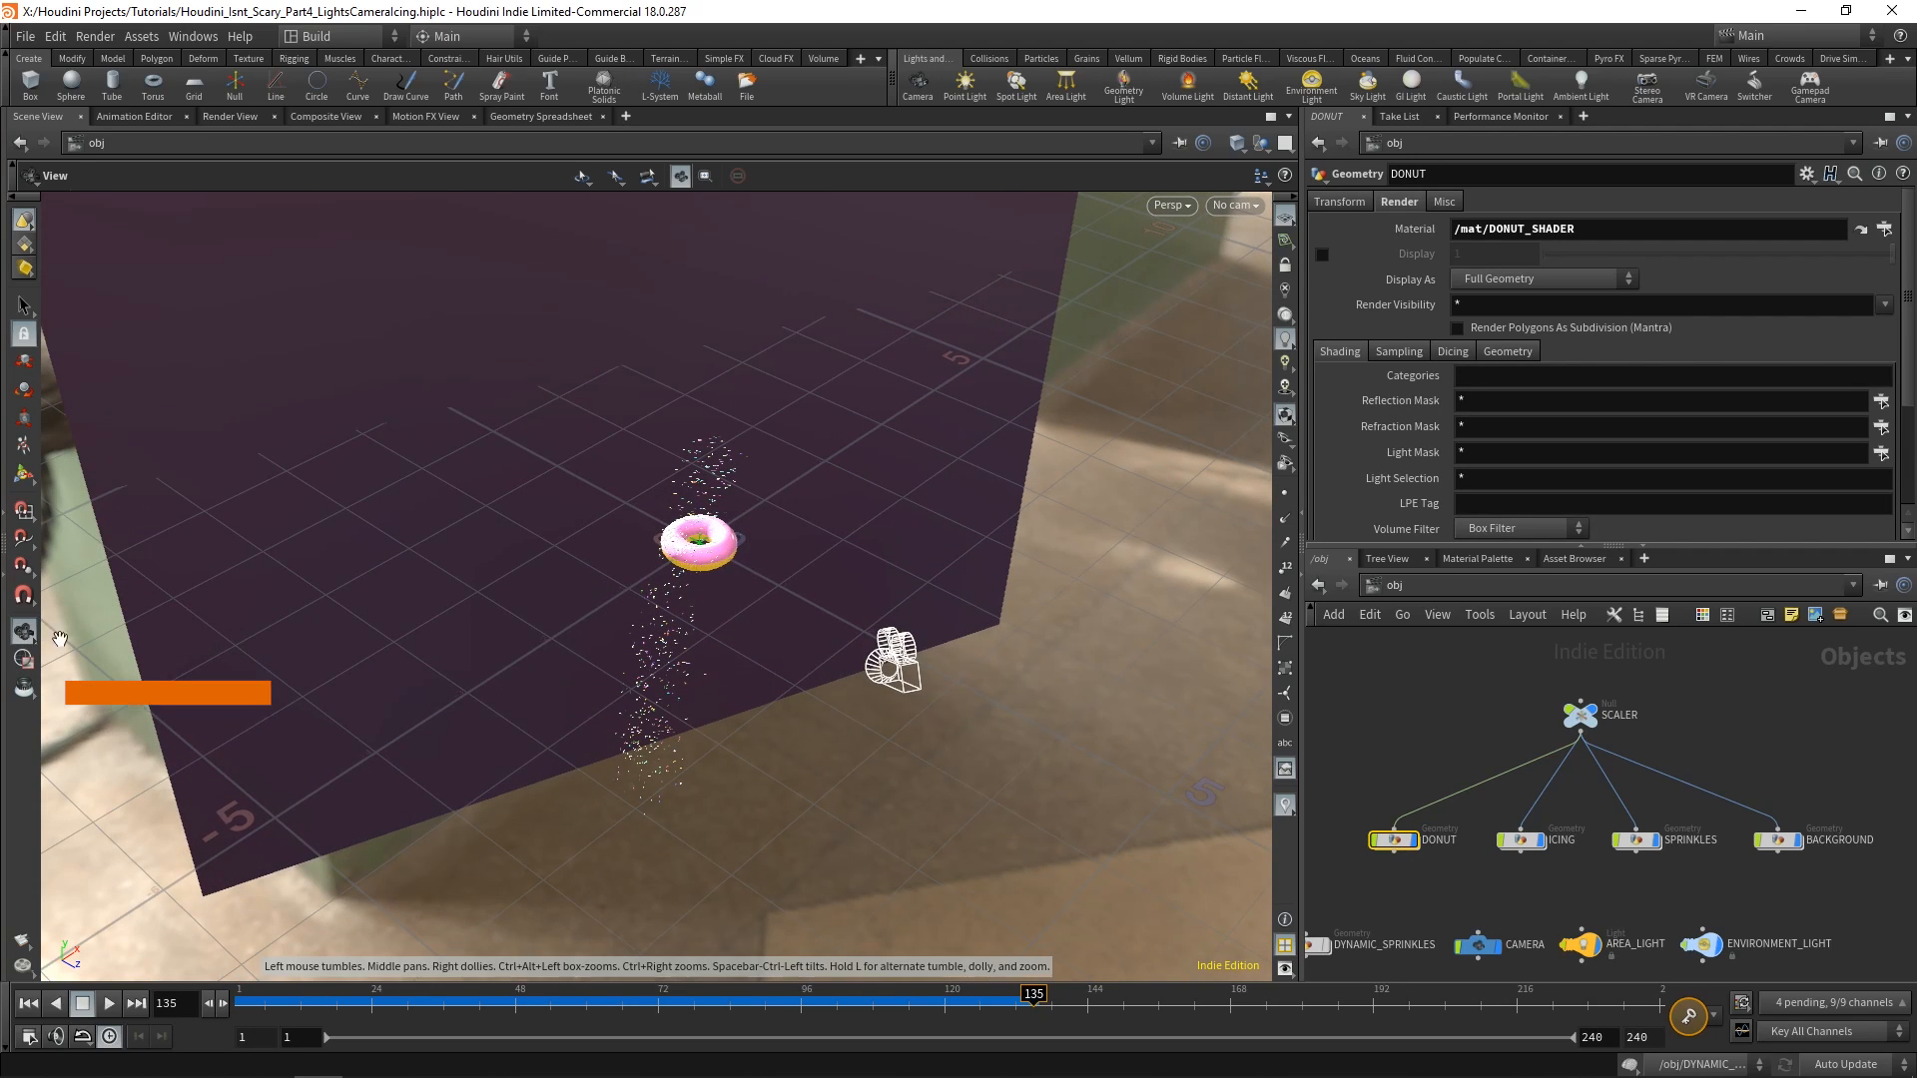
key(space+g)
drag(698, 563, 785, 457)
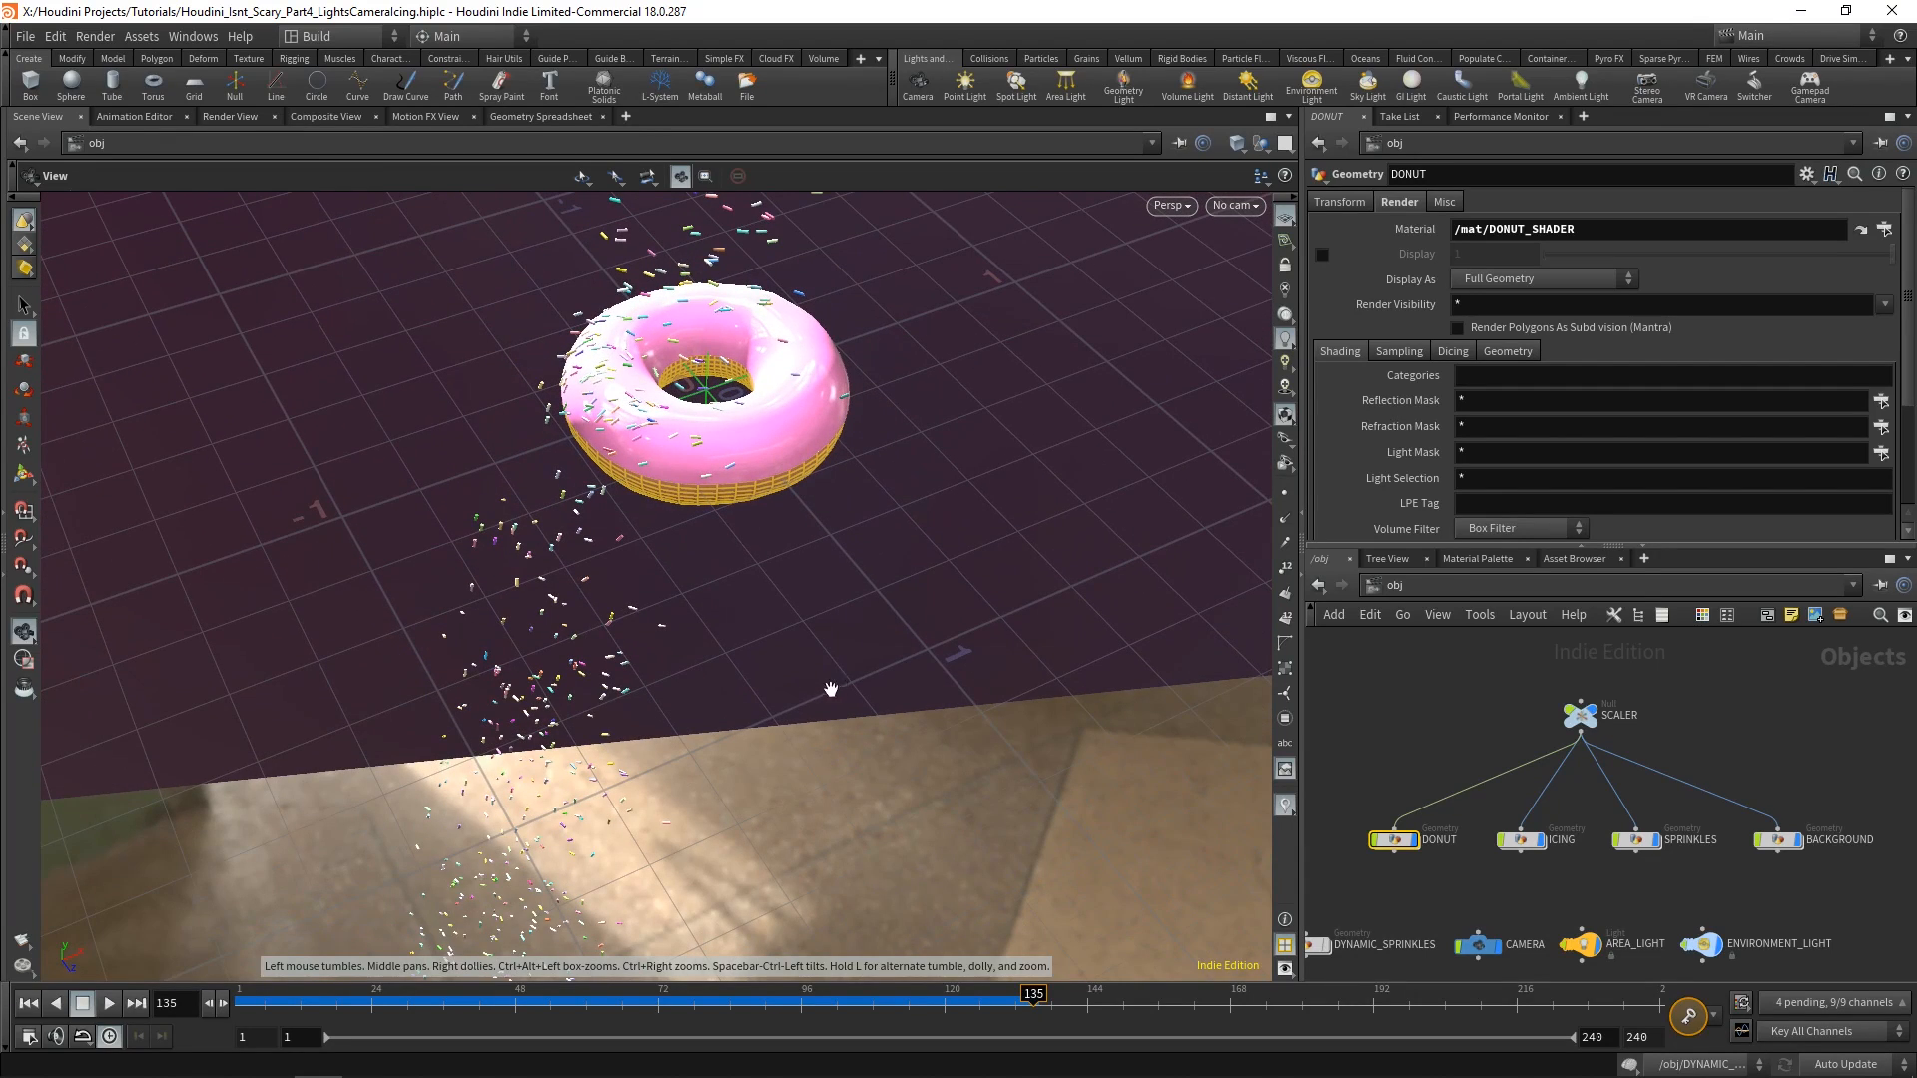
drag(831, 688, 999, 649)
Set the SCALER null's uniform scale to 0.1 and check the donut's size in the scene.
click(1579, 714)
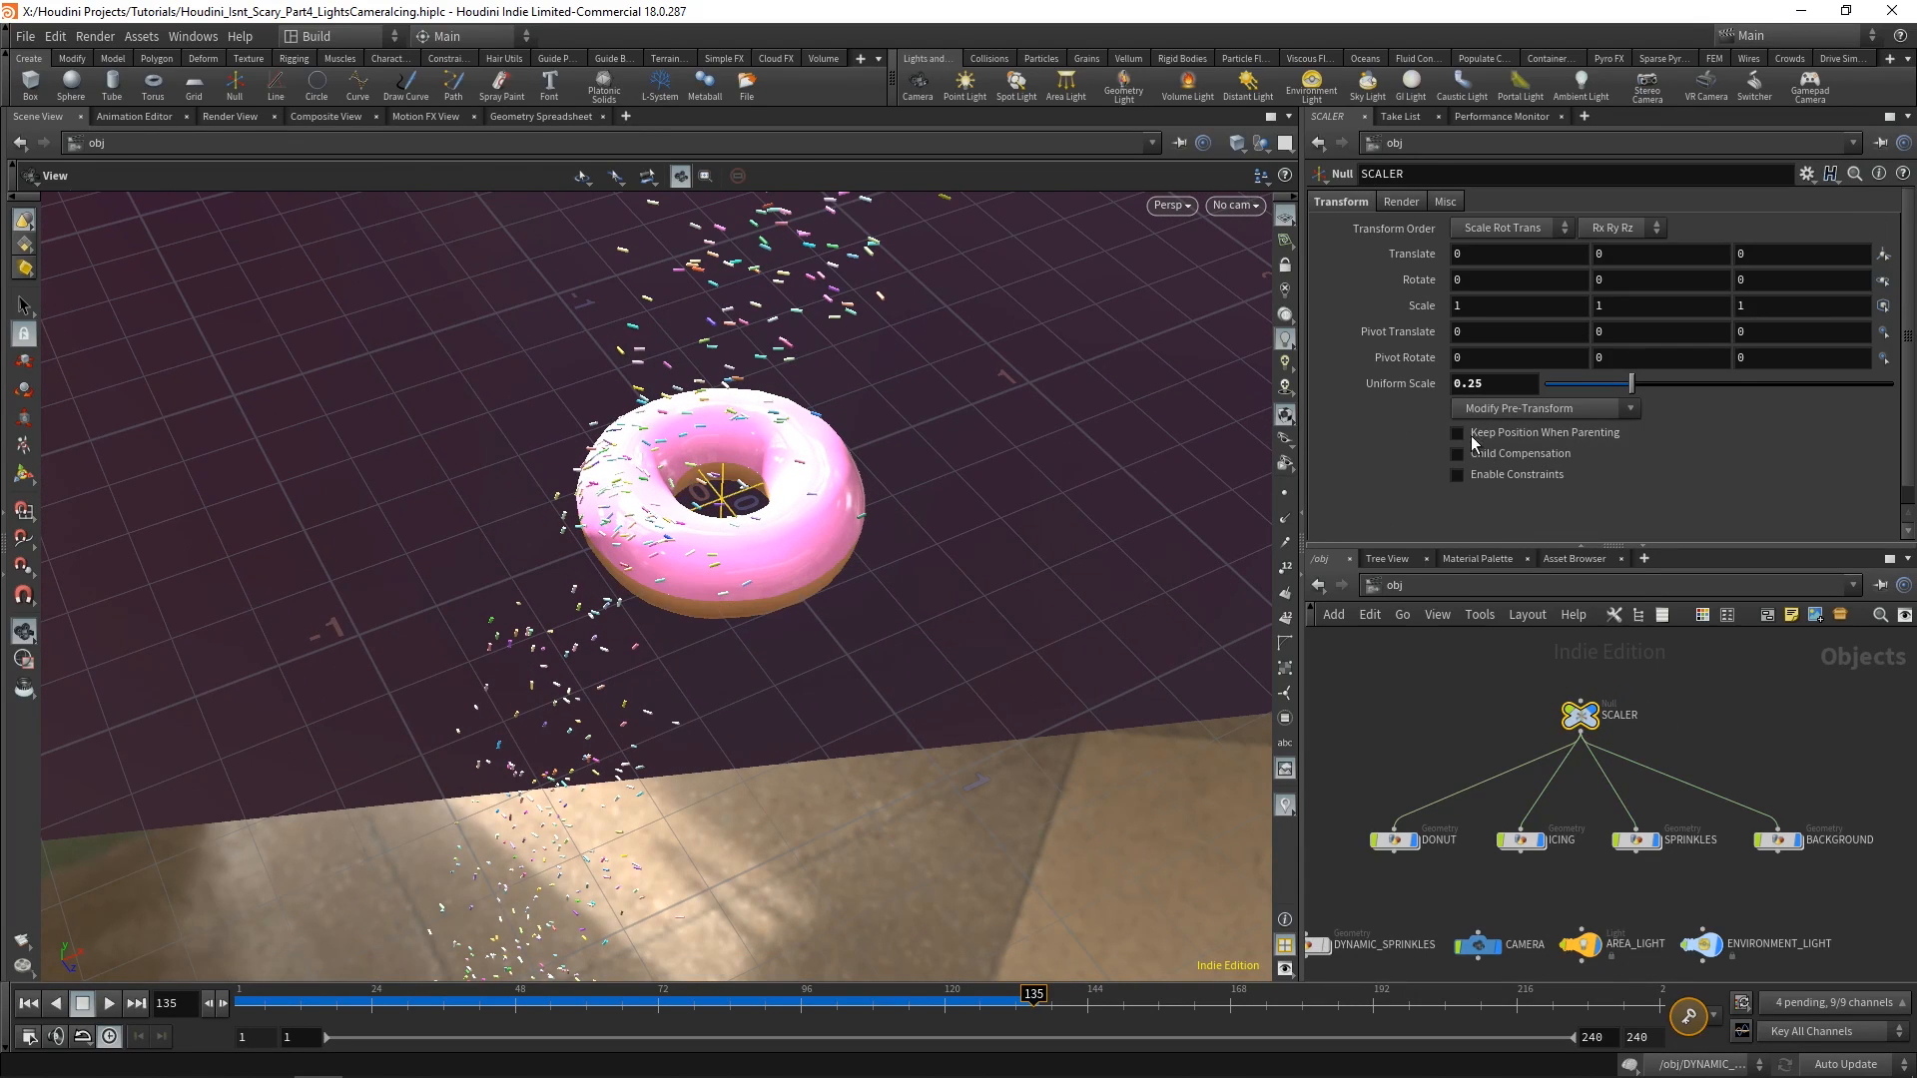
text(1)
key(Return)
drag(767, 545, 841, 549)
middle_drag(842, 549, 808, 582)
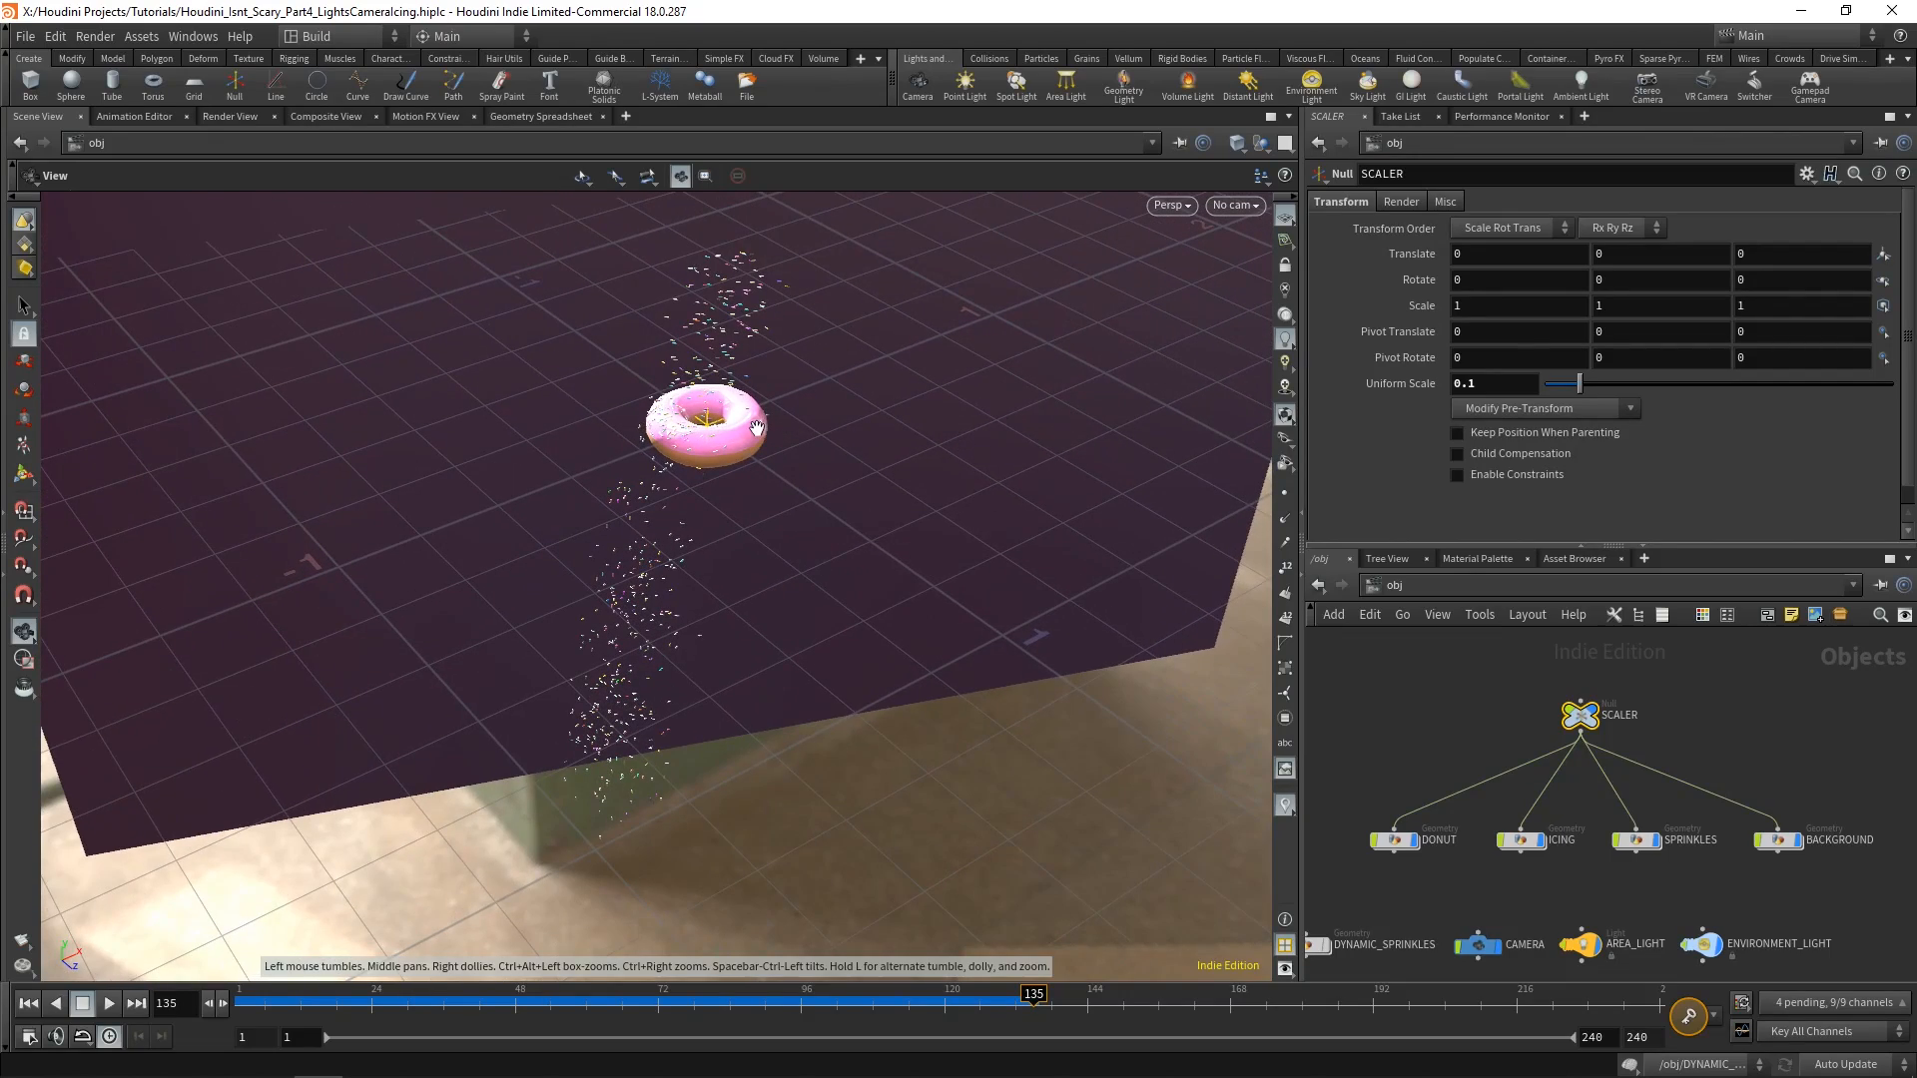
drag(871, 530, 924, 371)
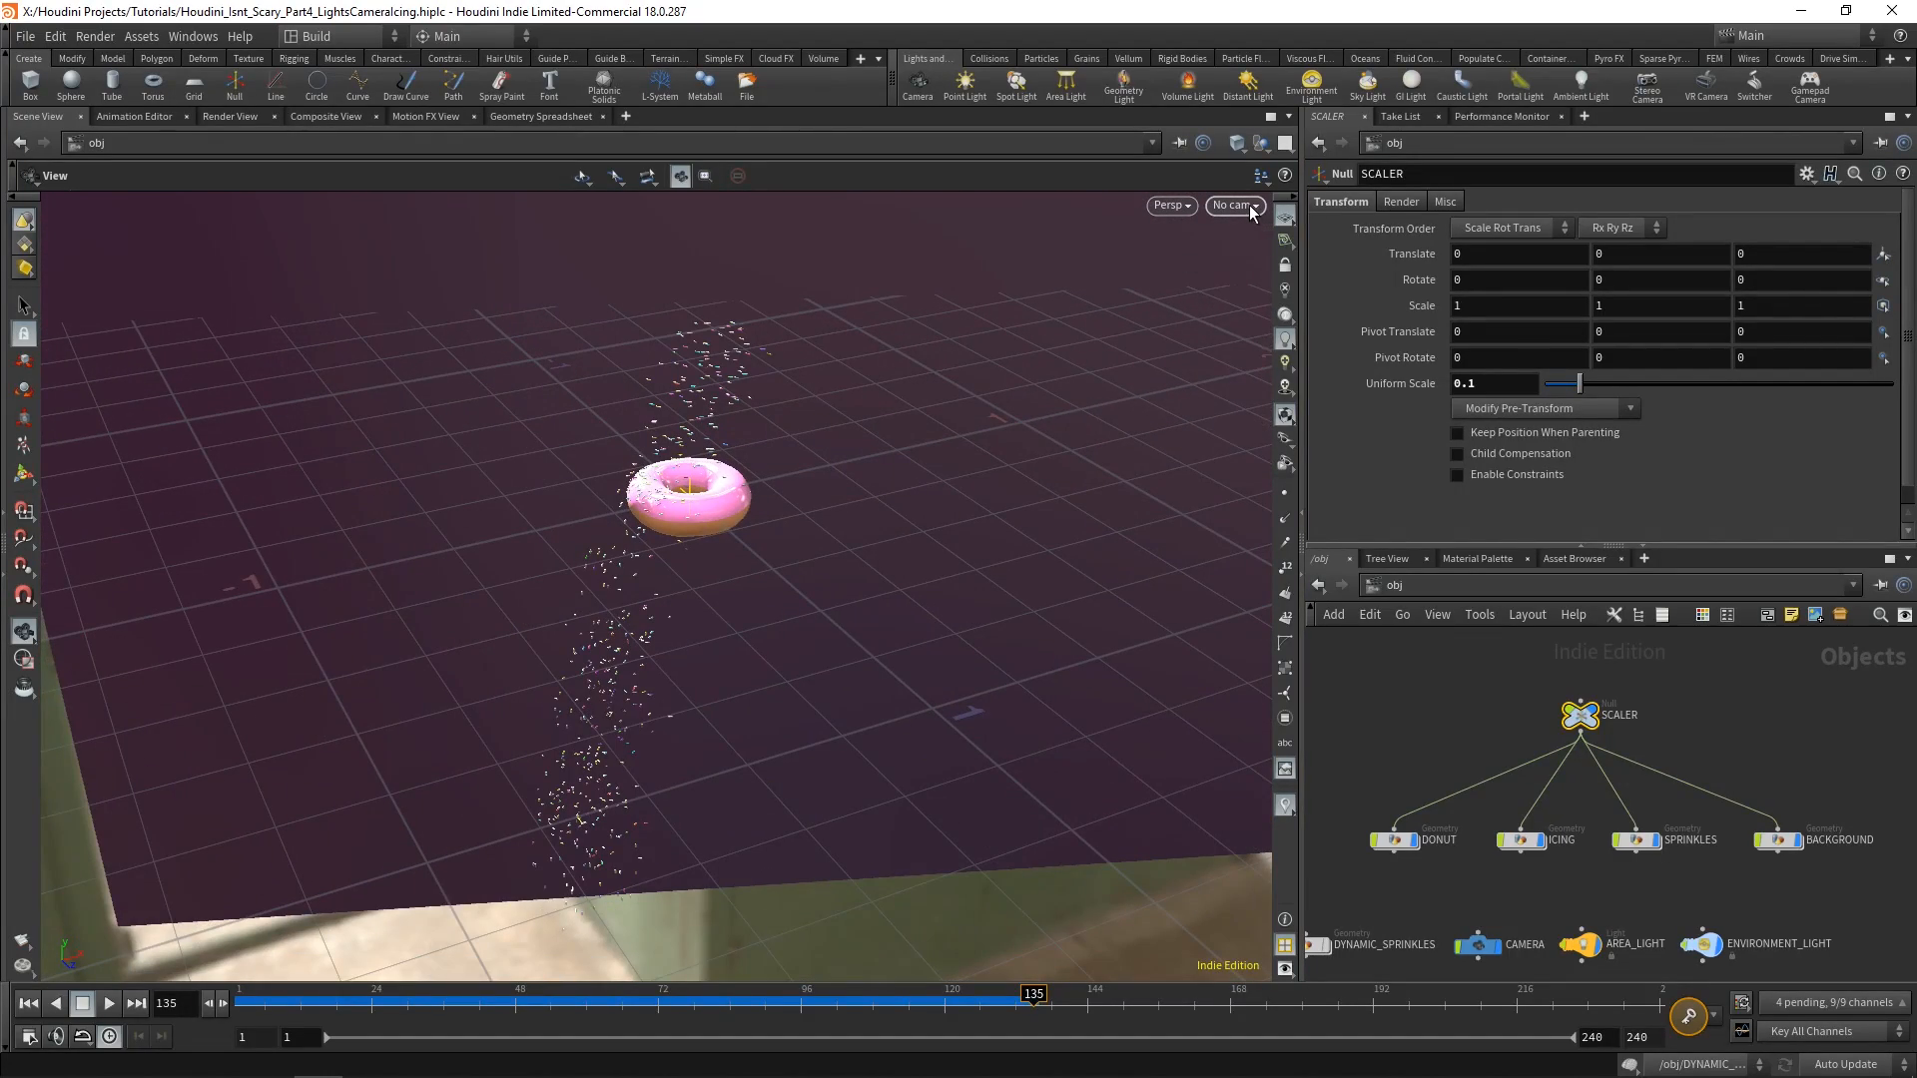
Look through CAMERA and lock the camera to the view.
click(1235, 205)
click(1272, 303)
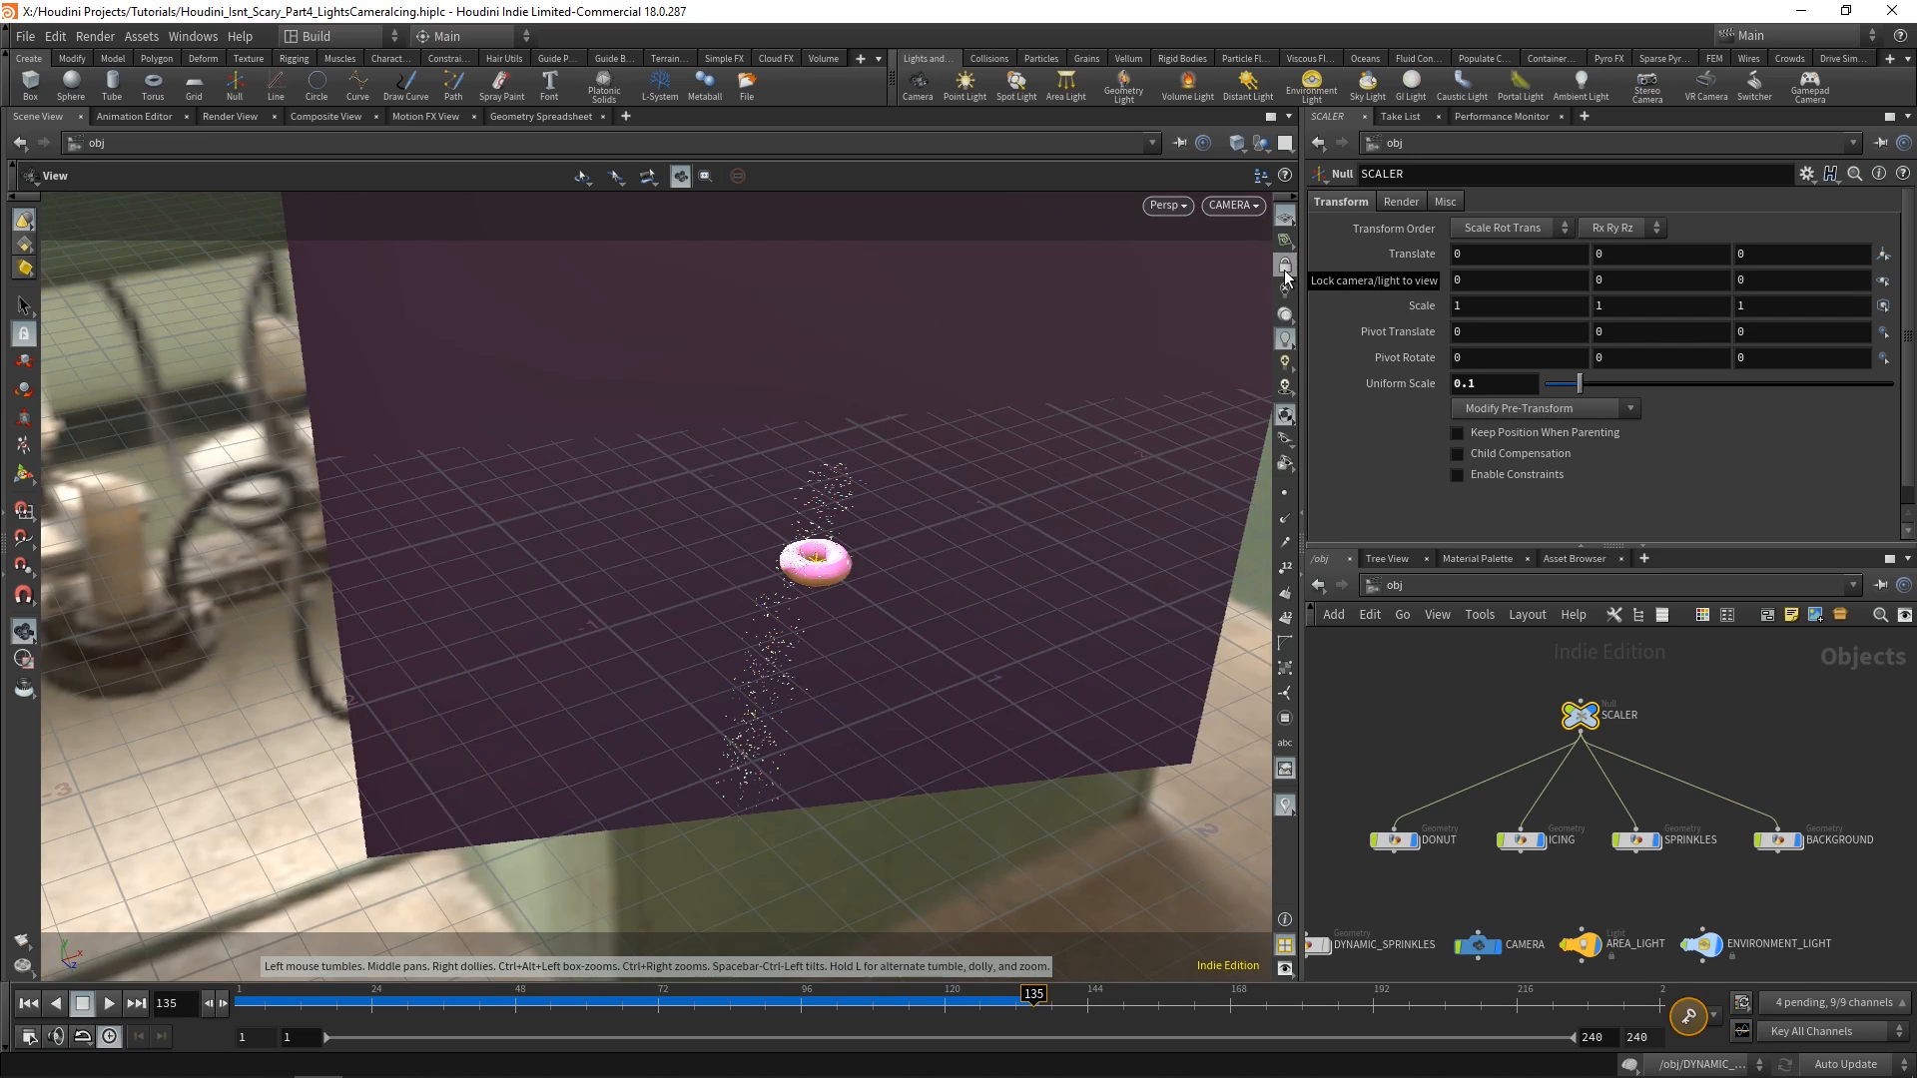
click(1286, 268)
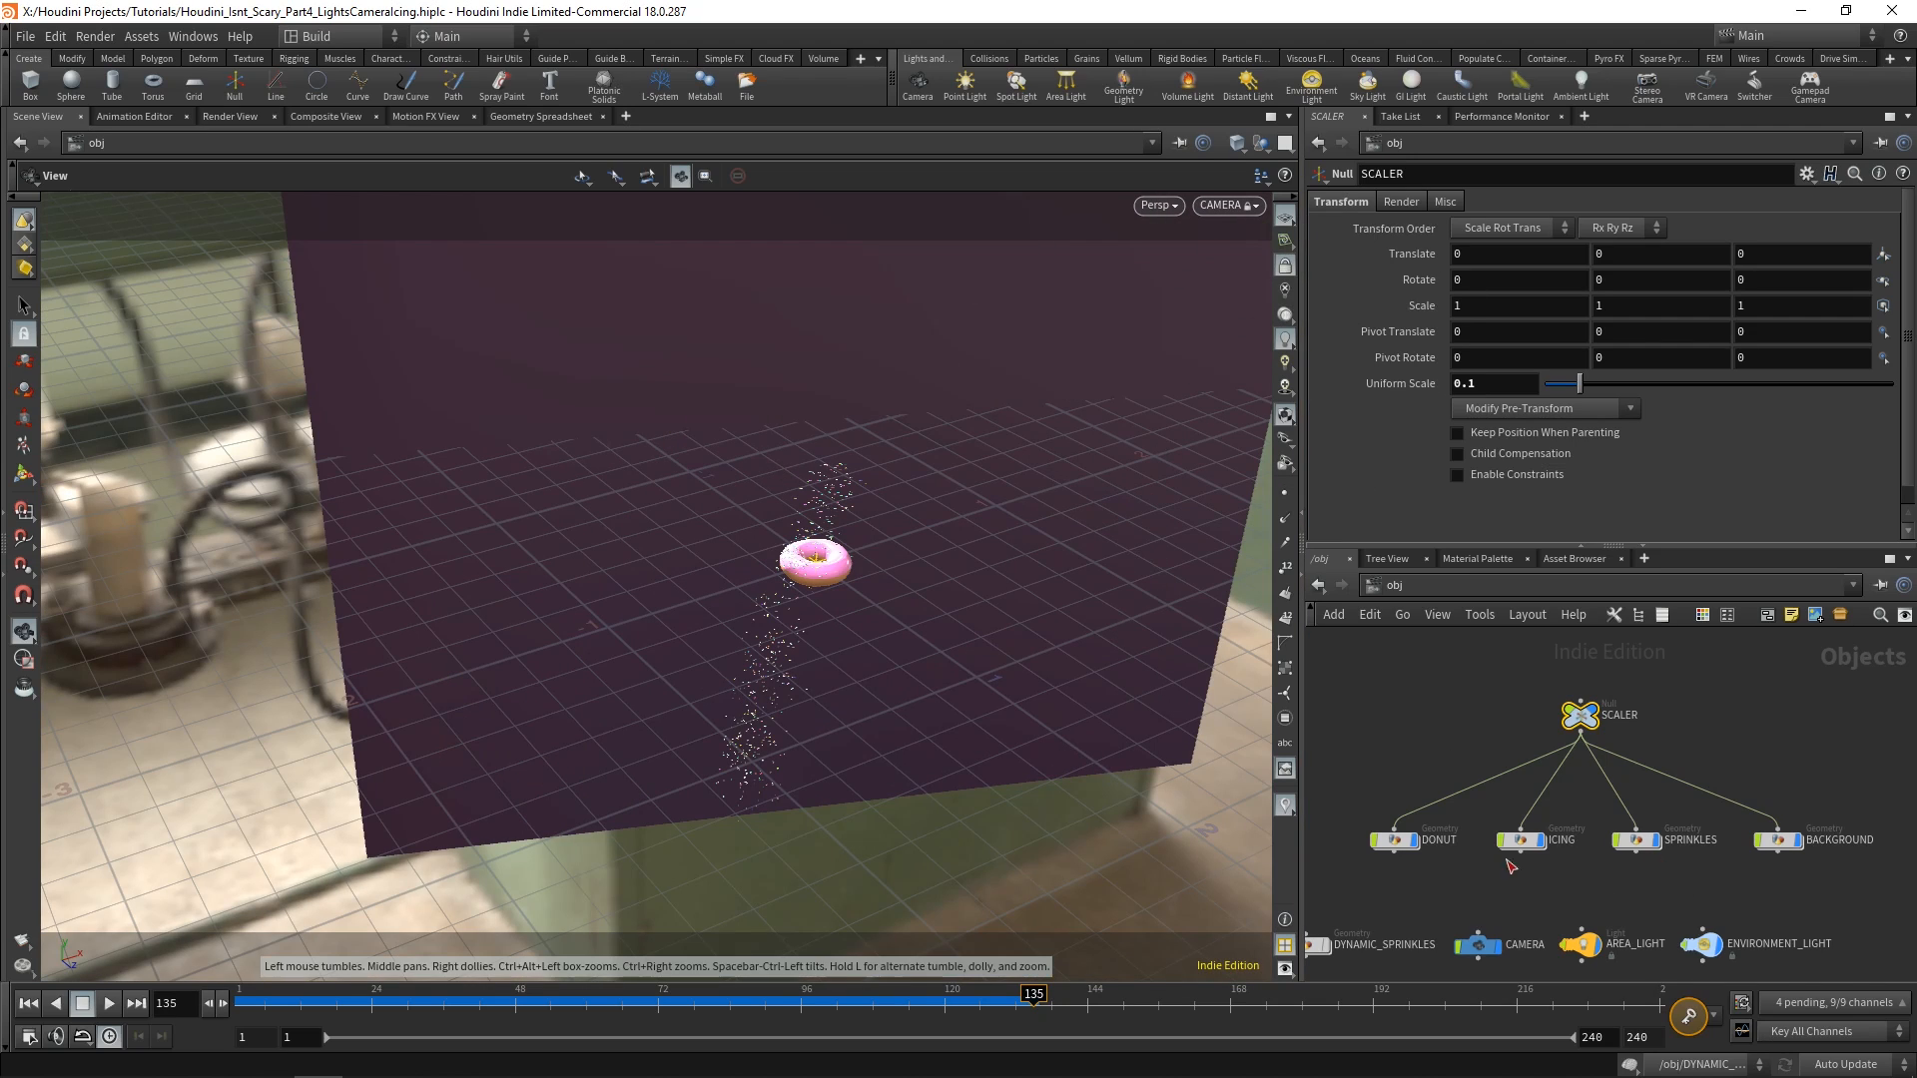
Reframe the camera closely on the DONUT object, with the donut slightly off-centre, and unlock the camera from the view.
click(1395, 840)
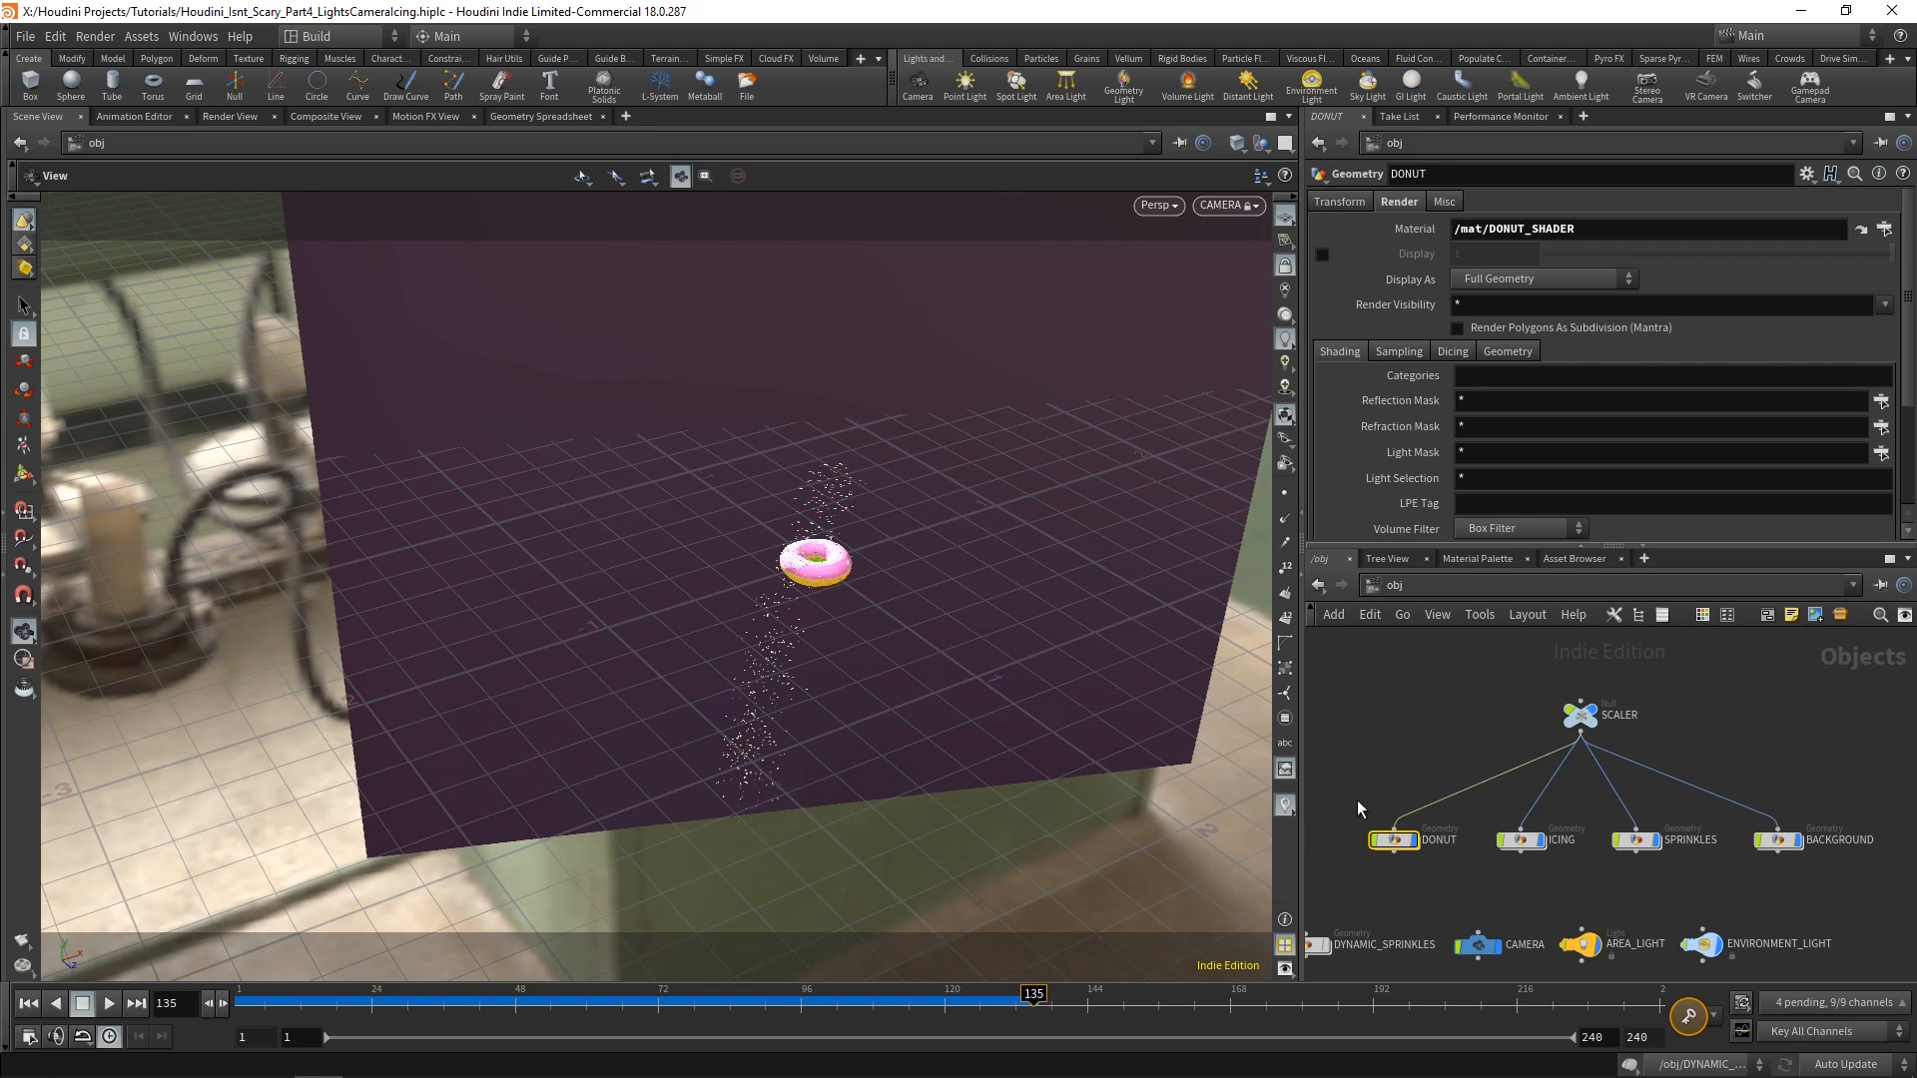
drag(880, 581, 885, 579)
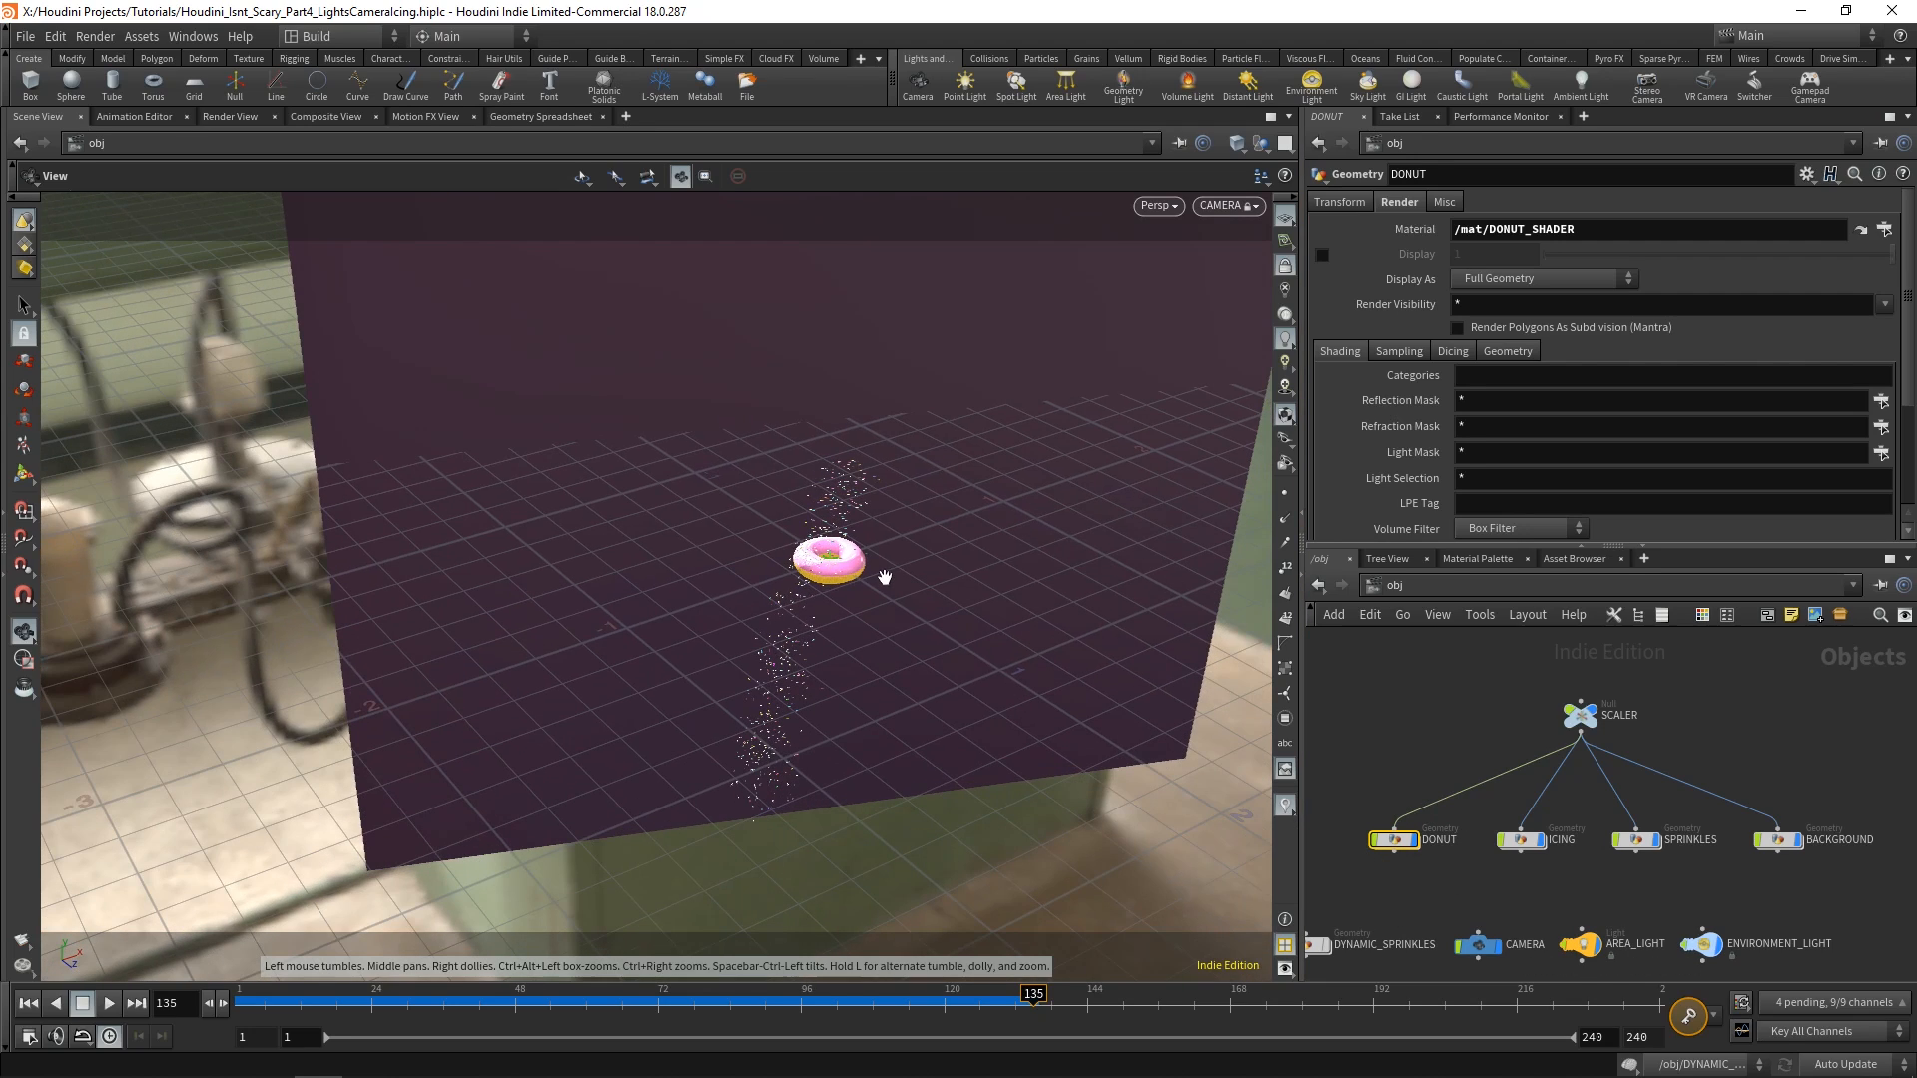
key(g)
drag(611, 595, 891, 465)
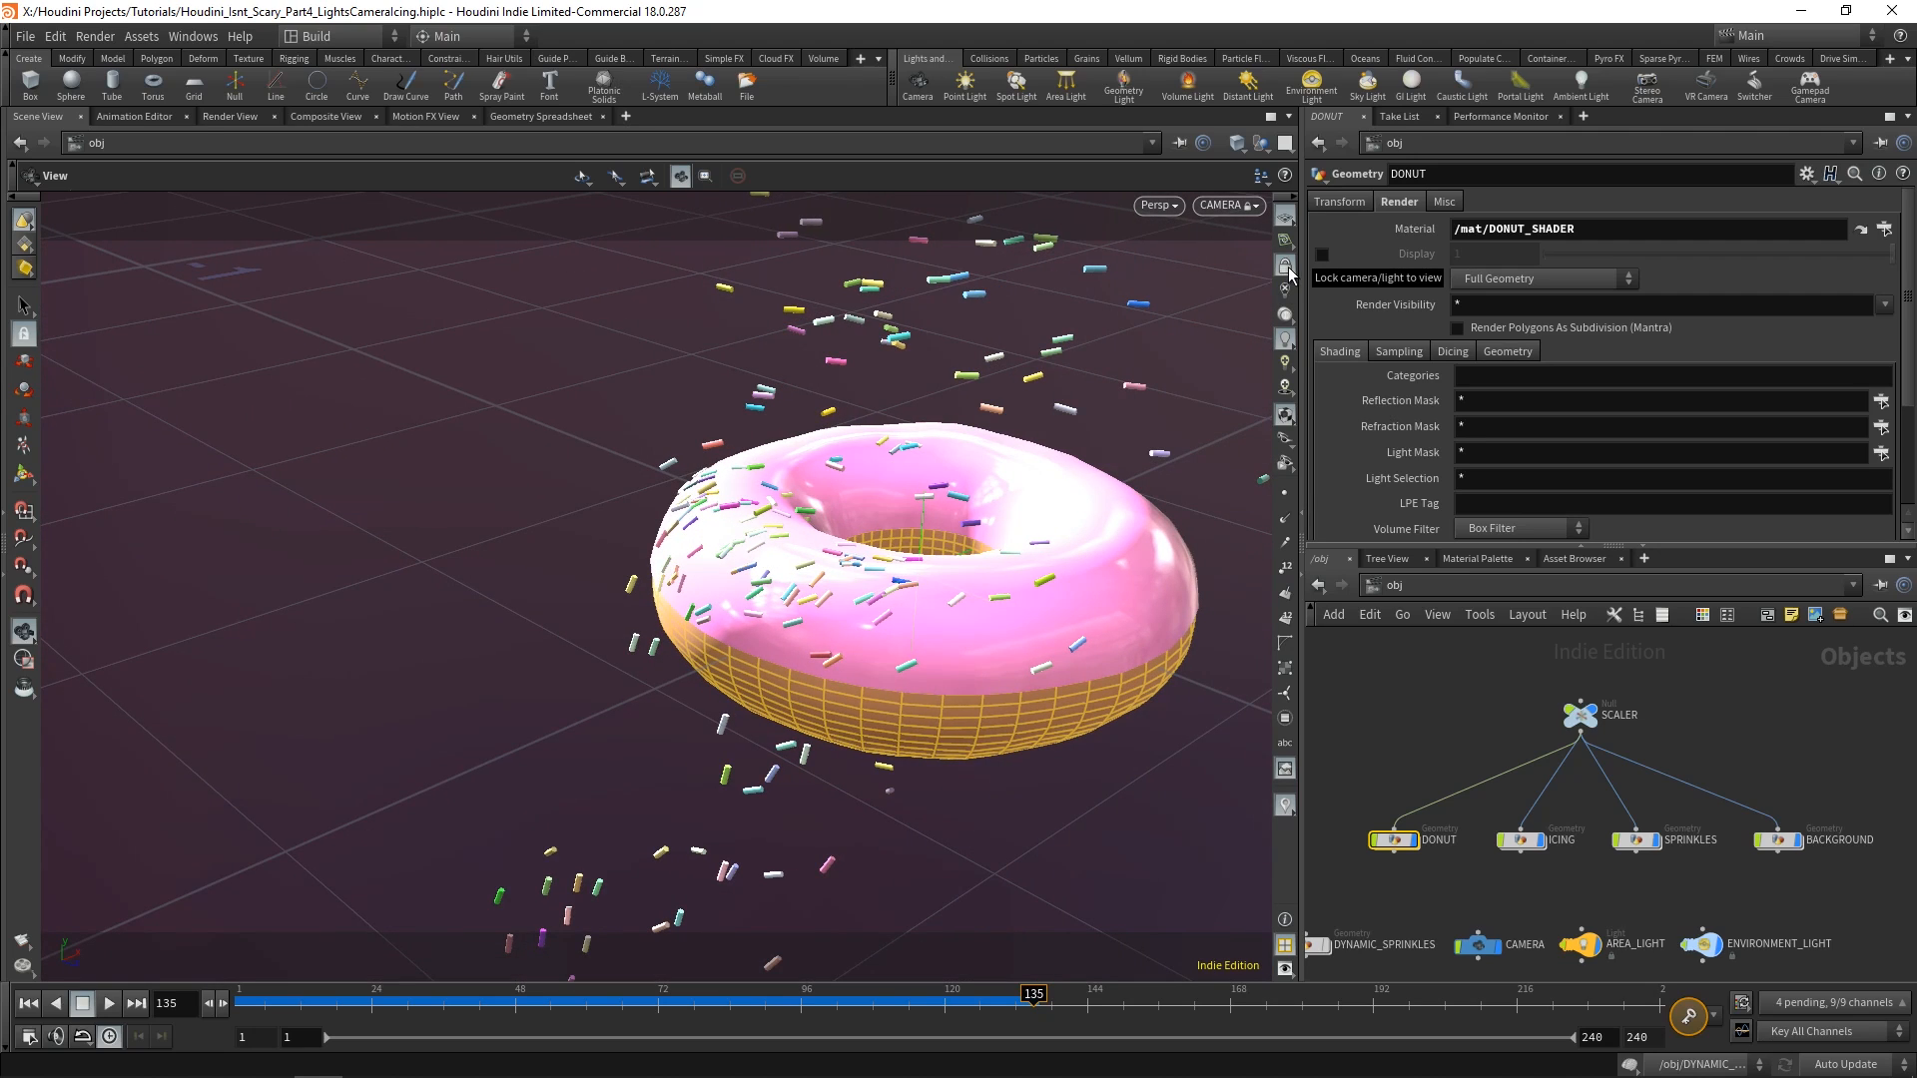
click(1286, 267)
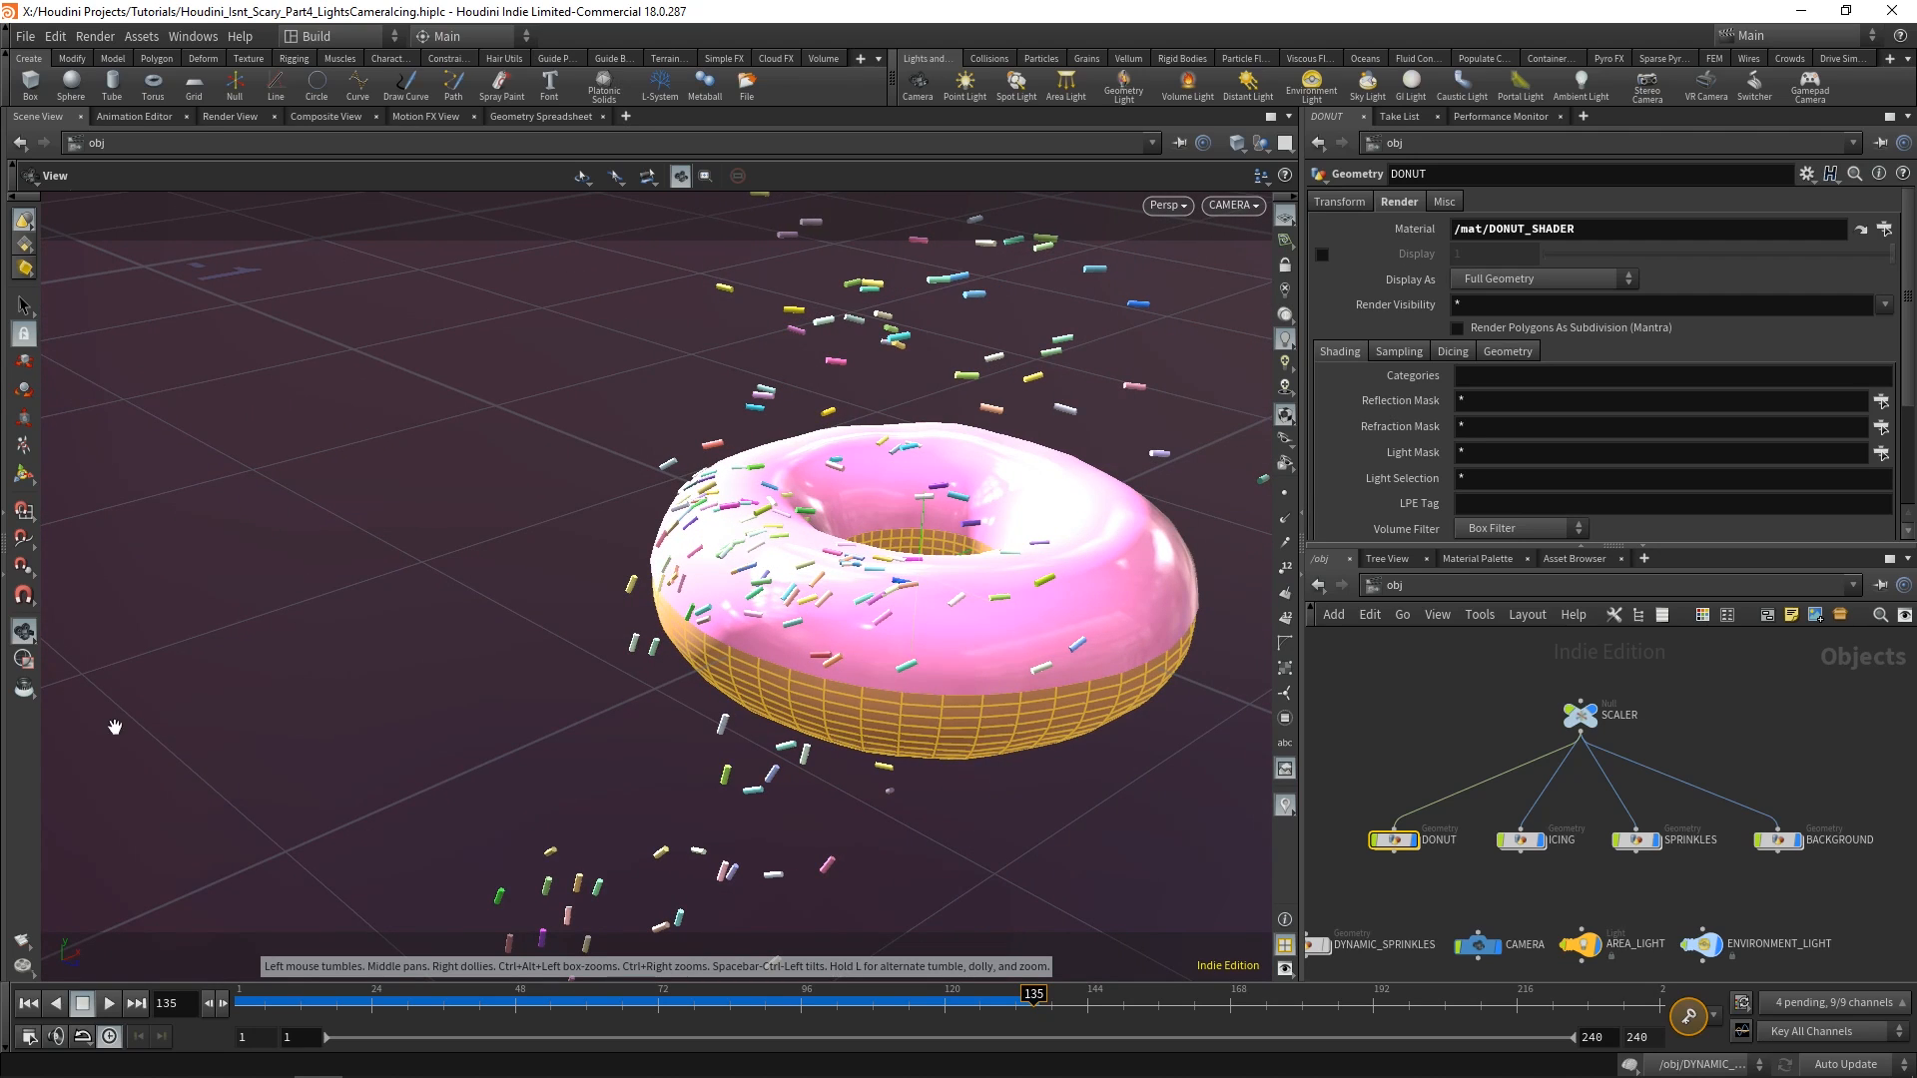
Leave the camera view, select the CAMERA object and frame it together with the donut.
drag(1008, 603, 1070, 663)
right_drag(1070, 663, 928, 609)
drag(929, 609, 1083, 521)
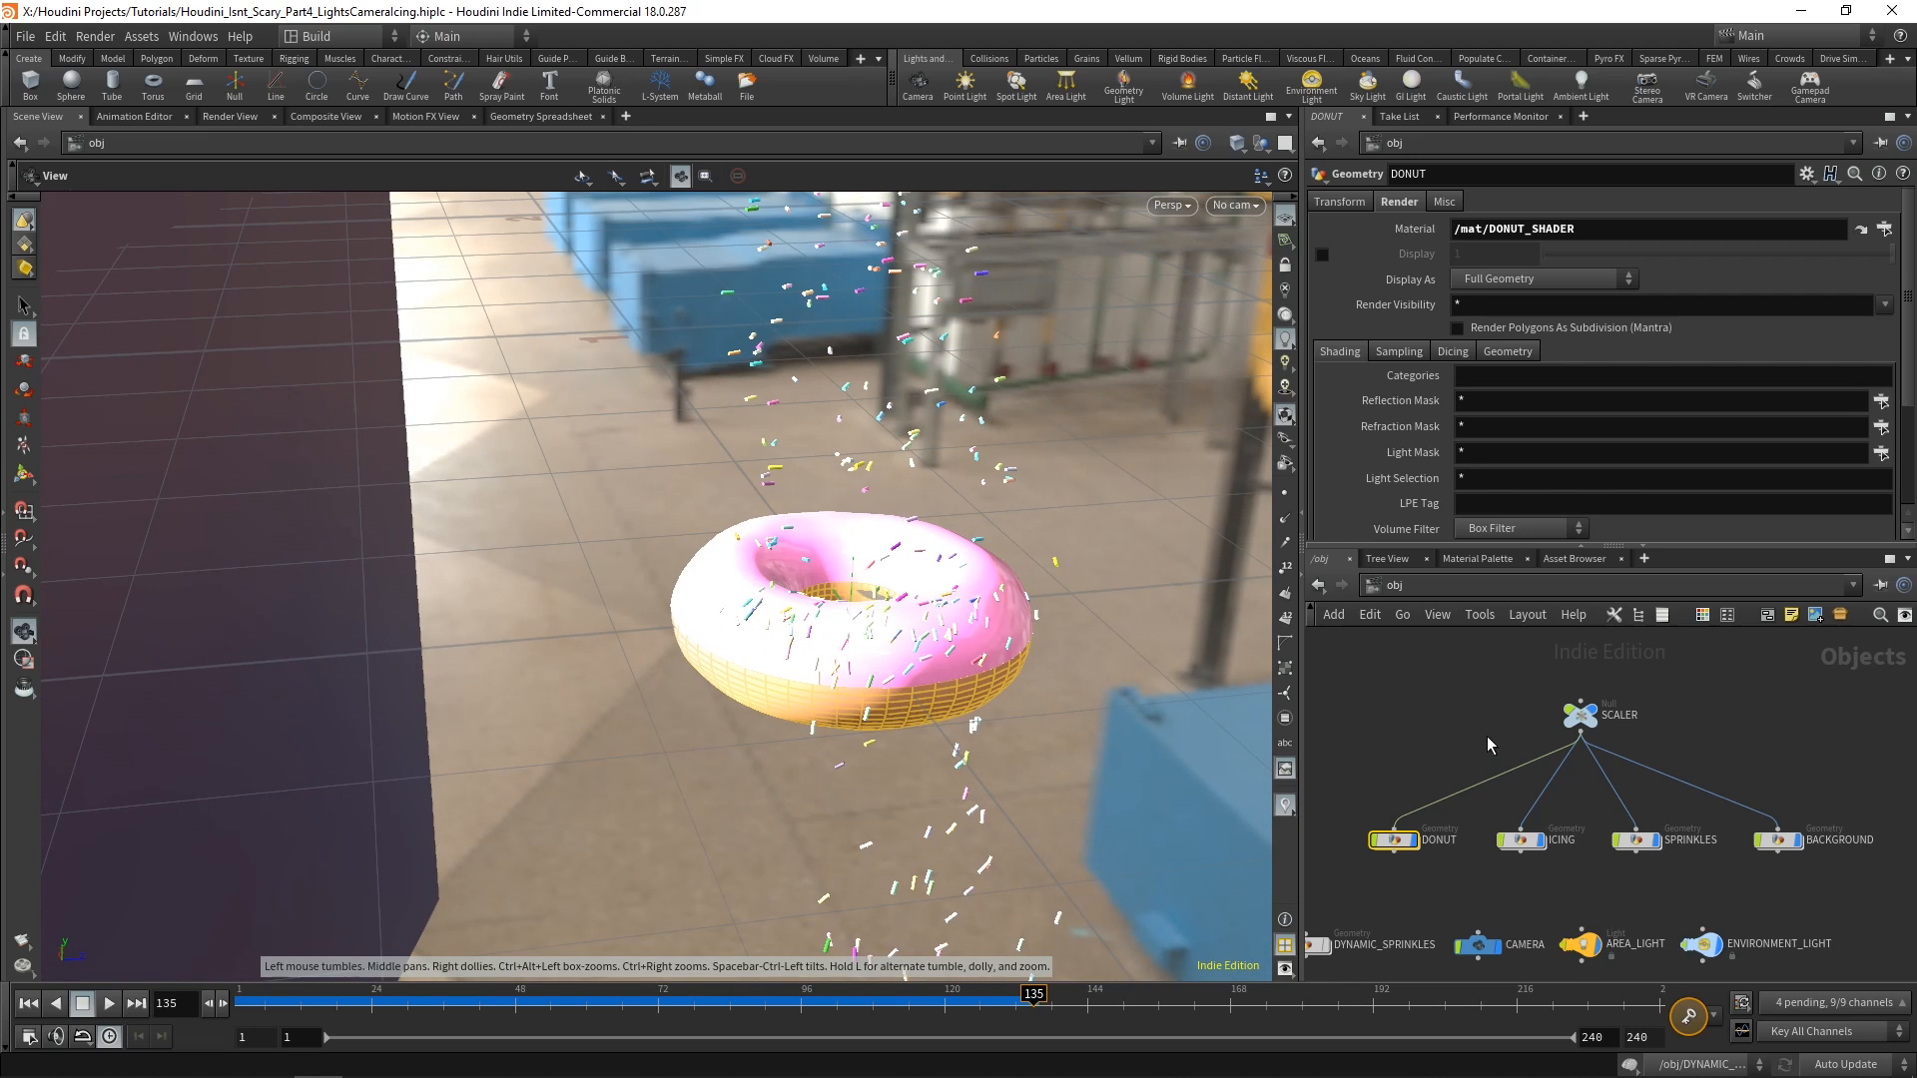
middle_drag(1487, 744, 1438, 627)
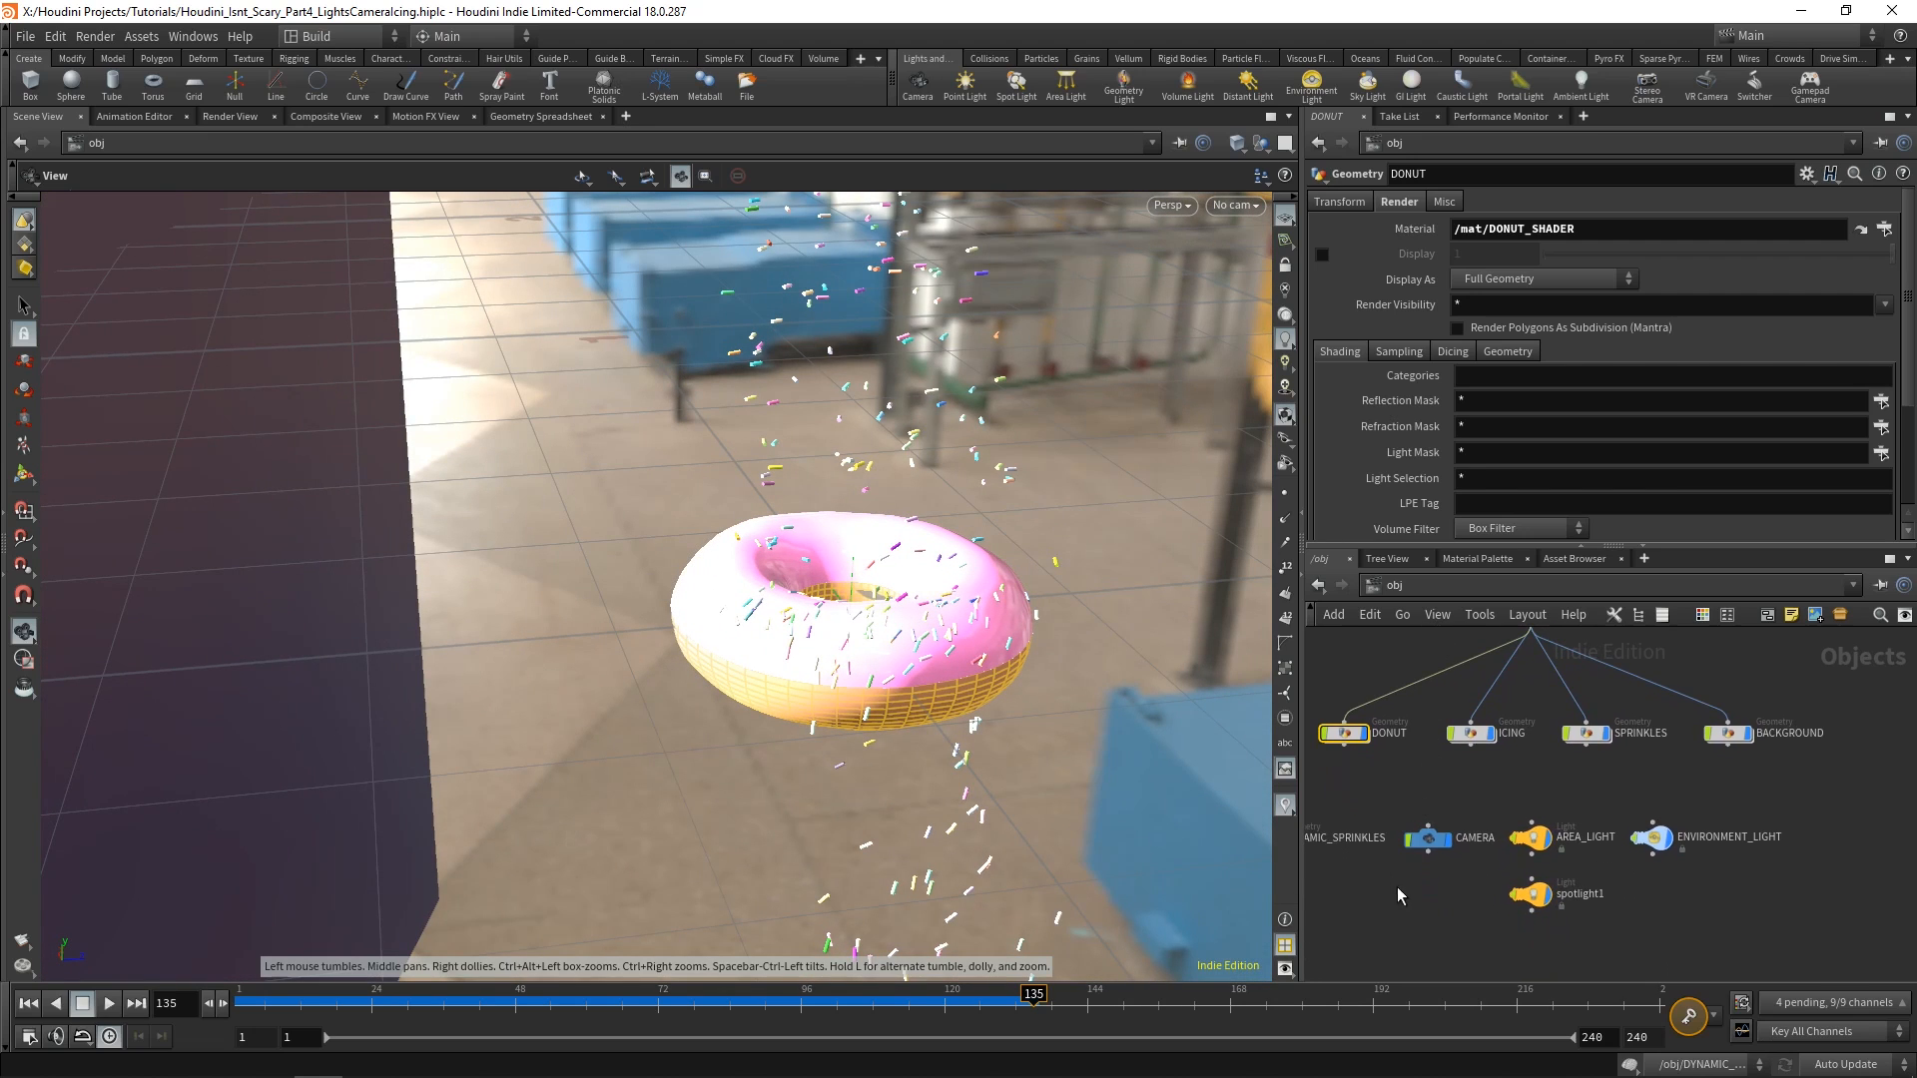
middle_drag(1397, 893, 1516, 900)
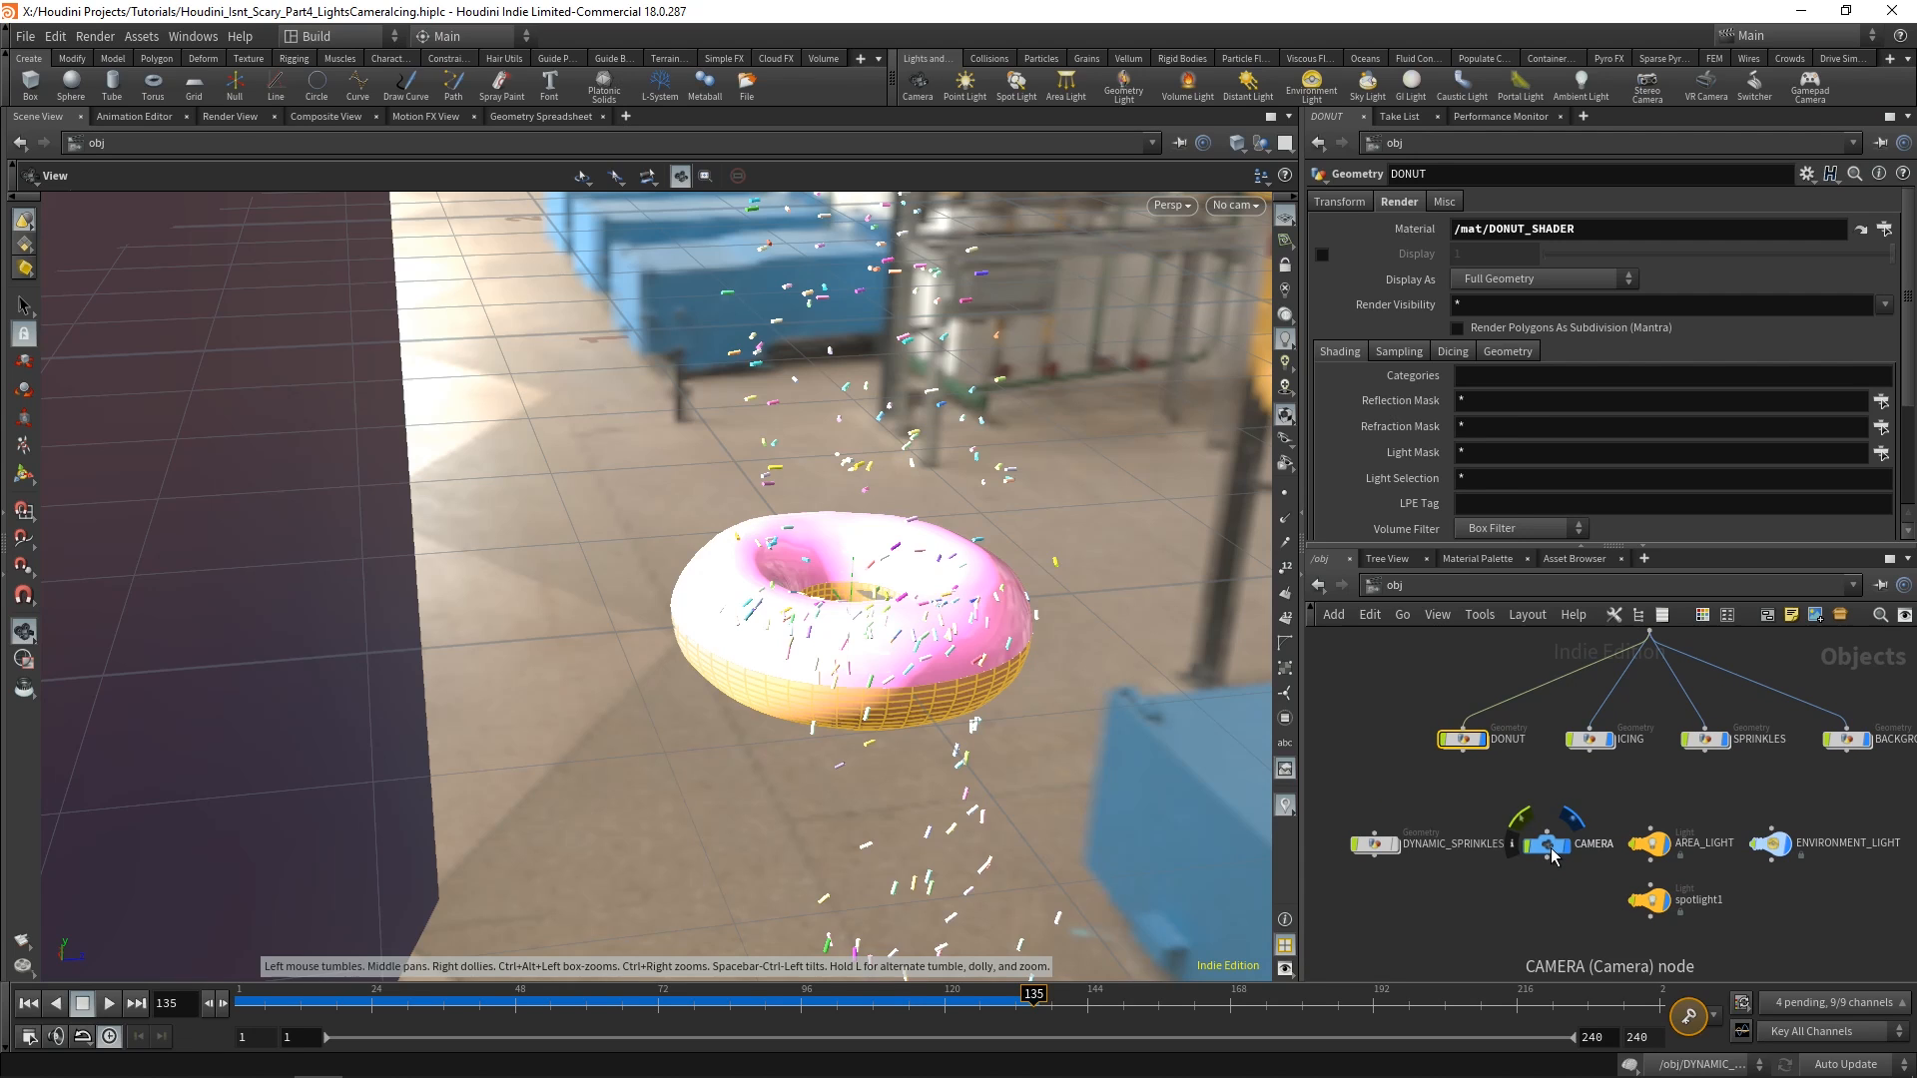
click(1550, 847)
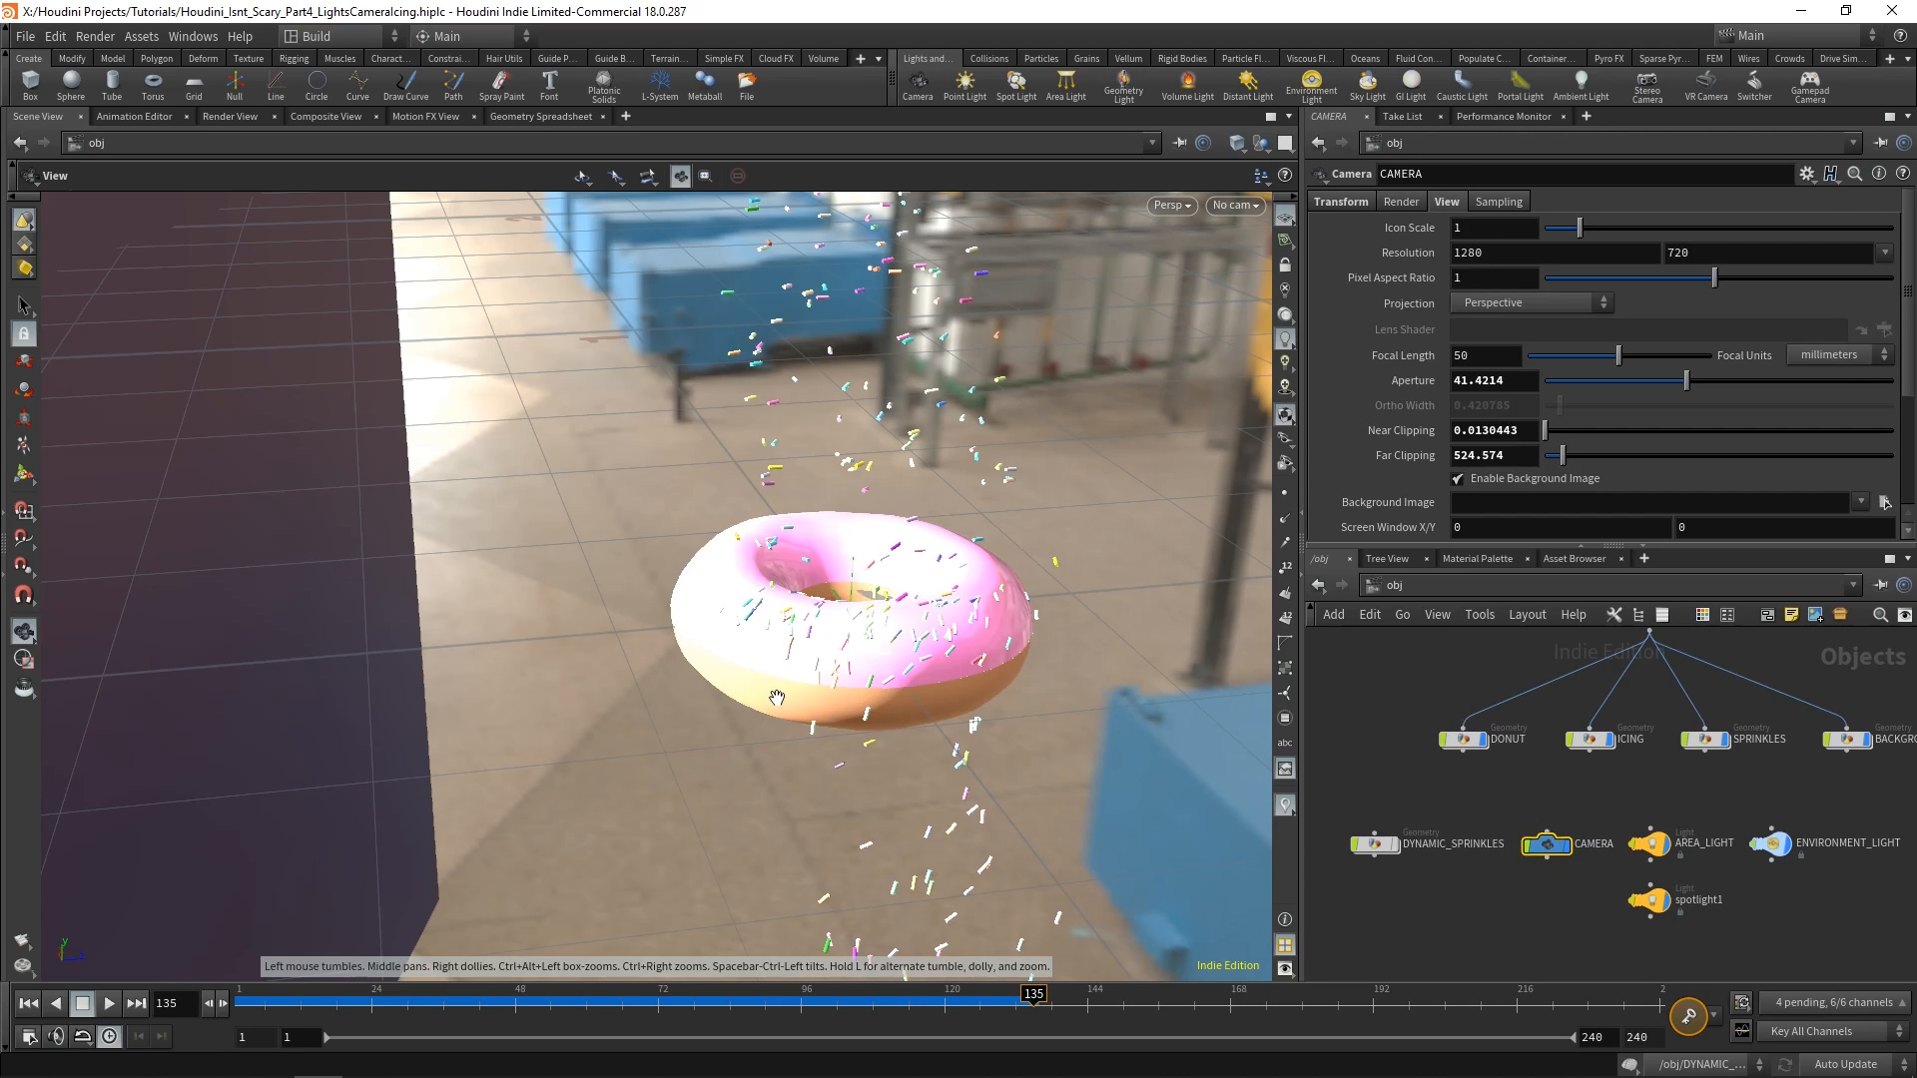
drag(777, 697, 792, 672)
key(space+g)
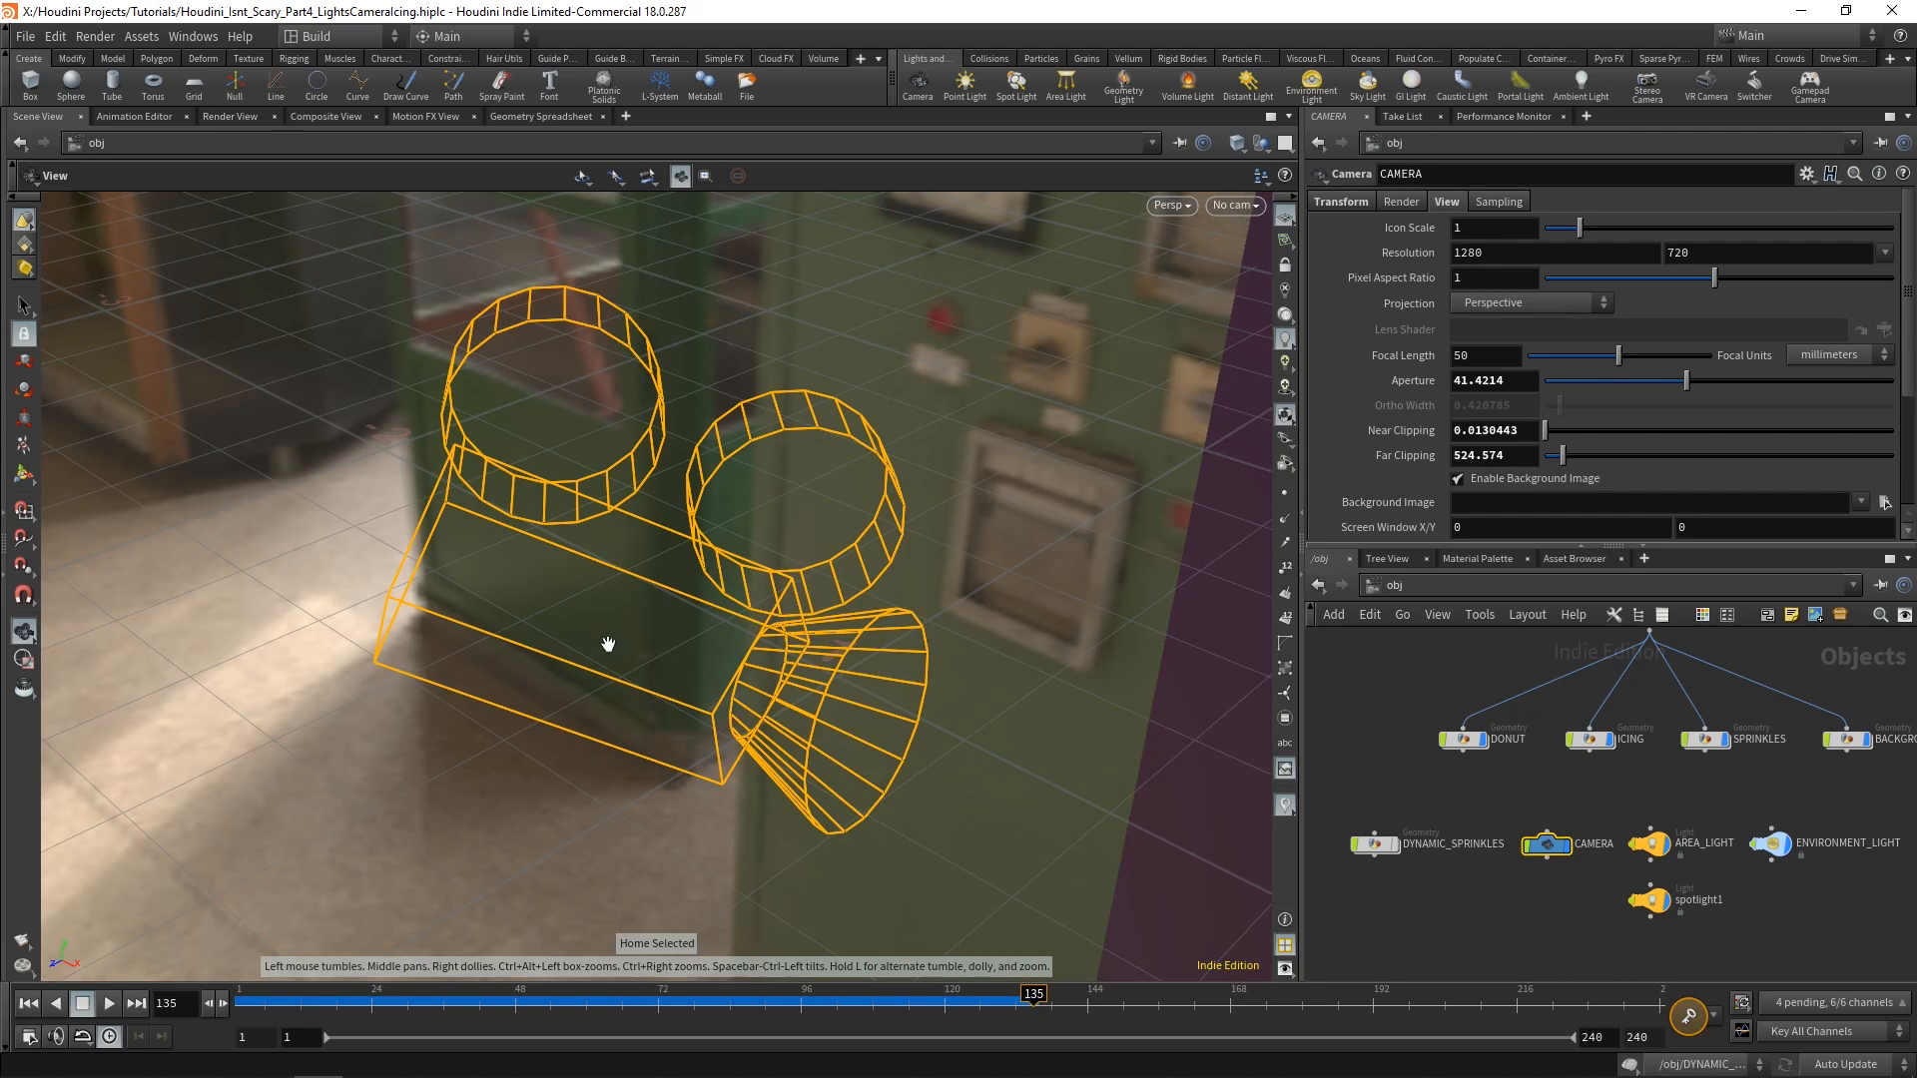
scroll(607, 642, down, 5)
drag(607, 642, 823, 569)
Display CAMERA's handles and bring the focus handle behind the background into view.
click(24, 474)
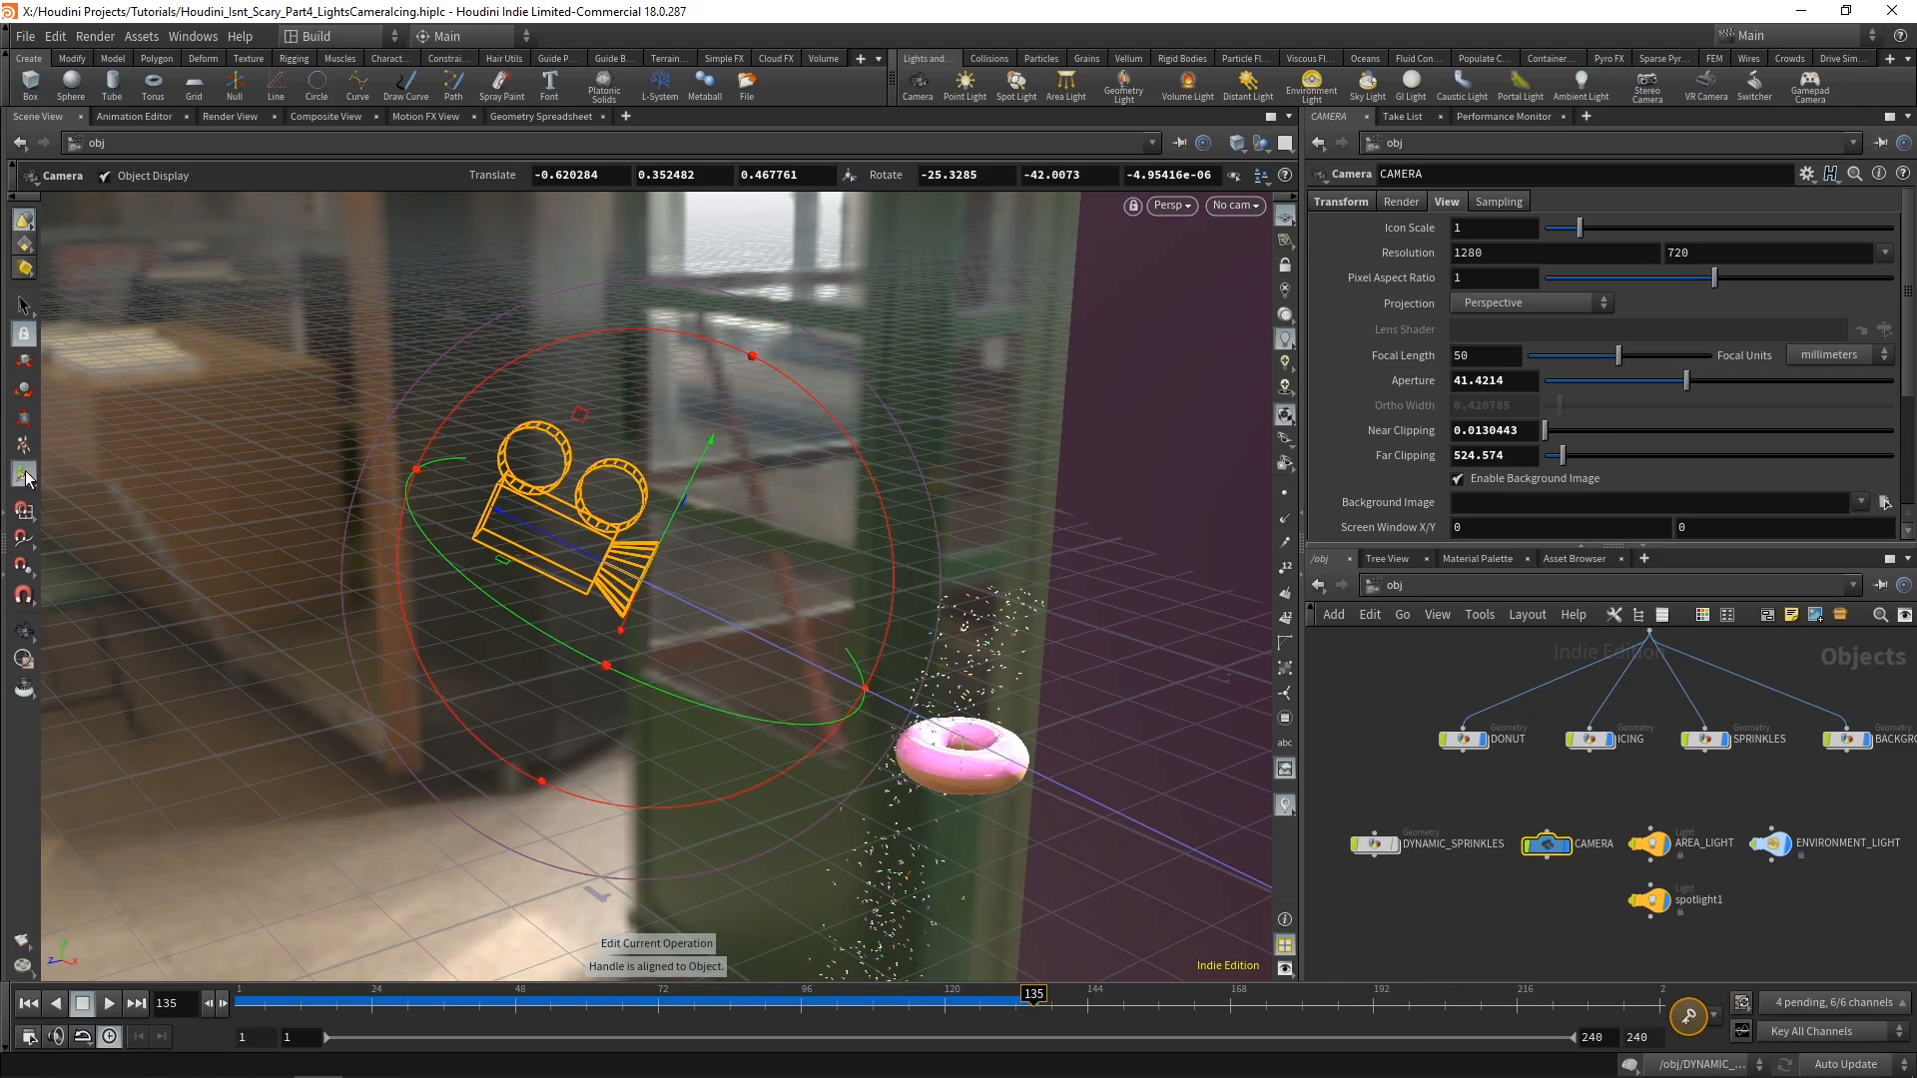
middle_drag(1138, 745, 829, 586)
scroll(835, 577, down, 5)
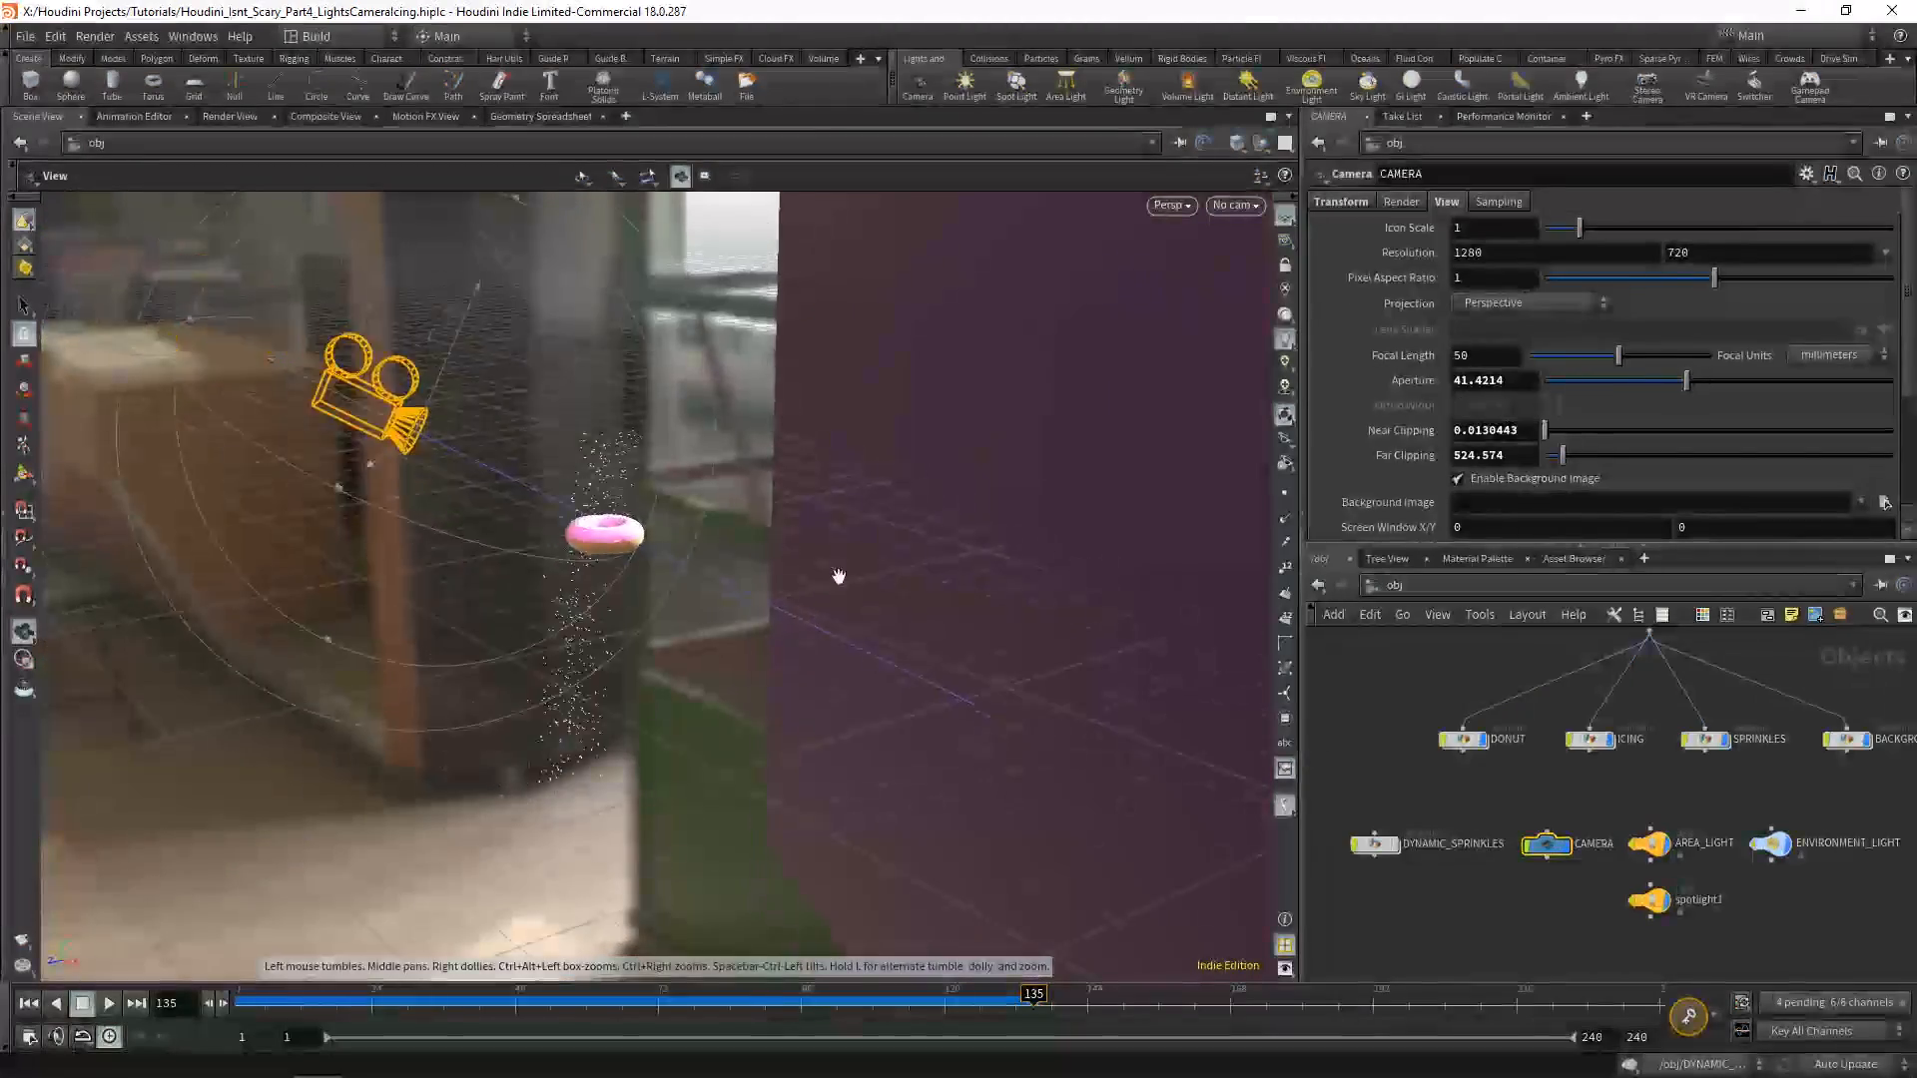
drag(838, 573, 1033, 709)
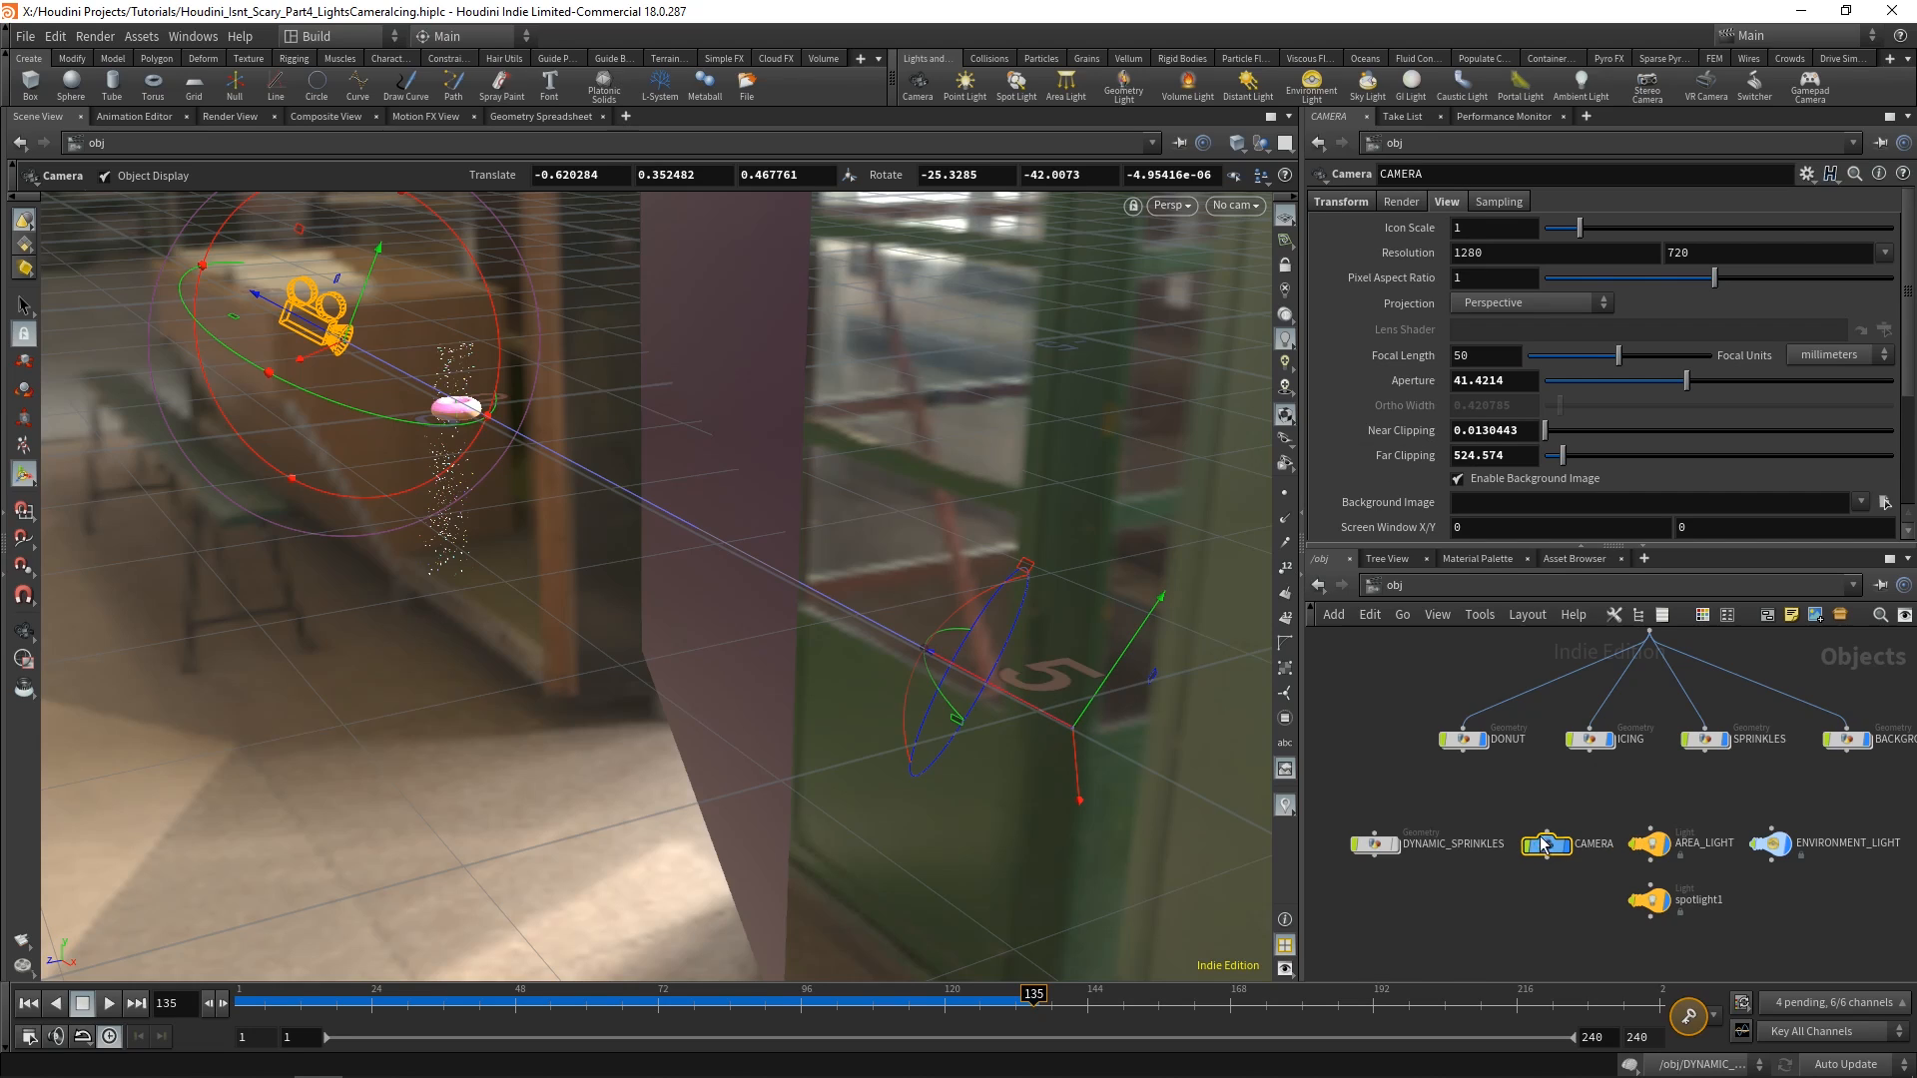
Set CAMERA's focus distance to 0.75 so the focus falls on the donut, and look through CAMERA.
click(1488, 202)
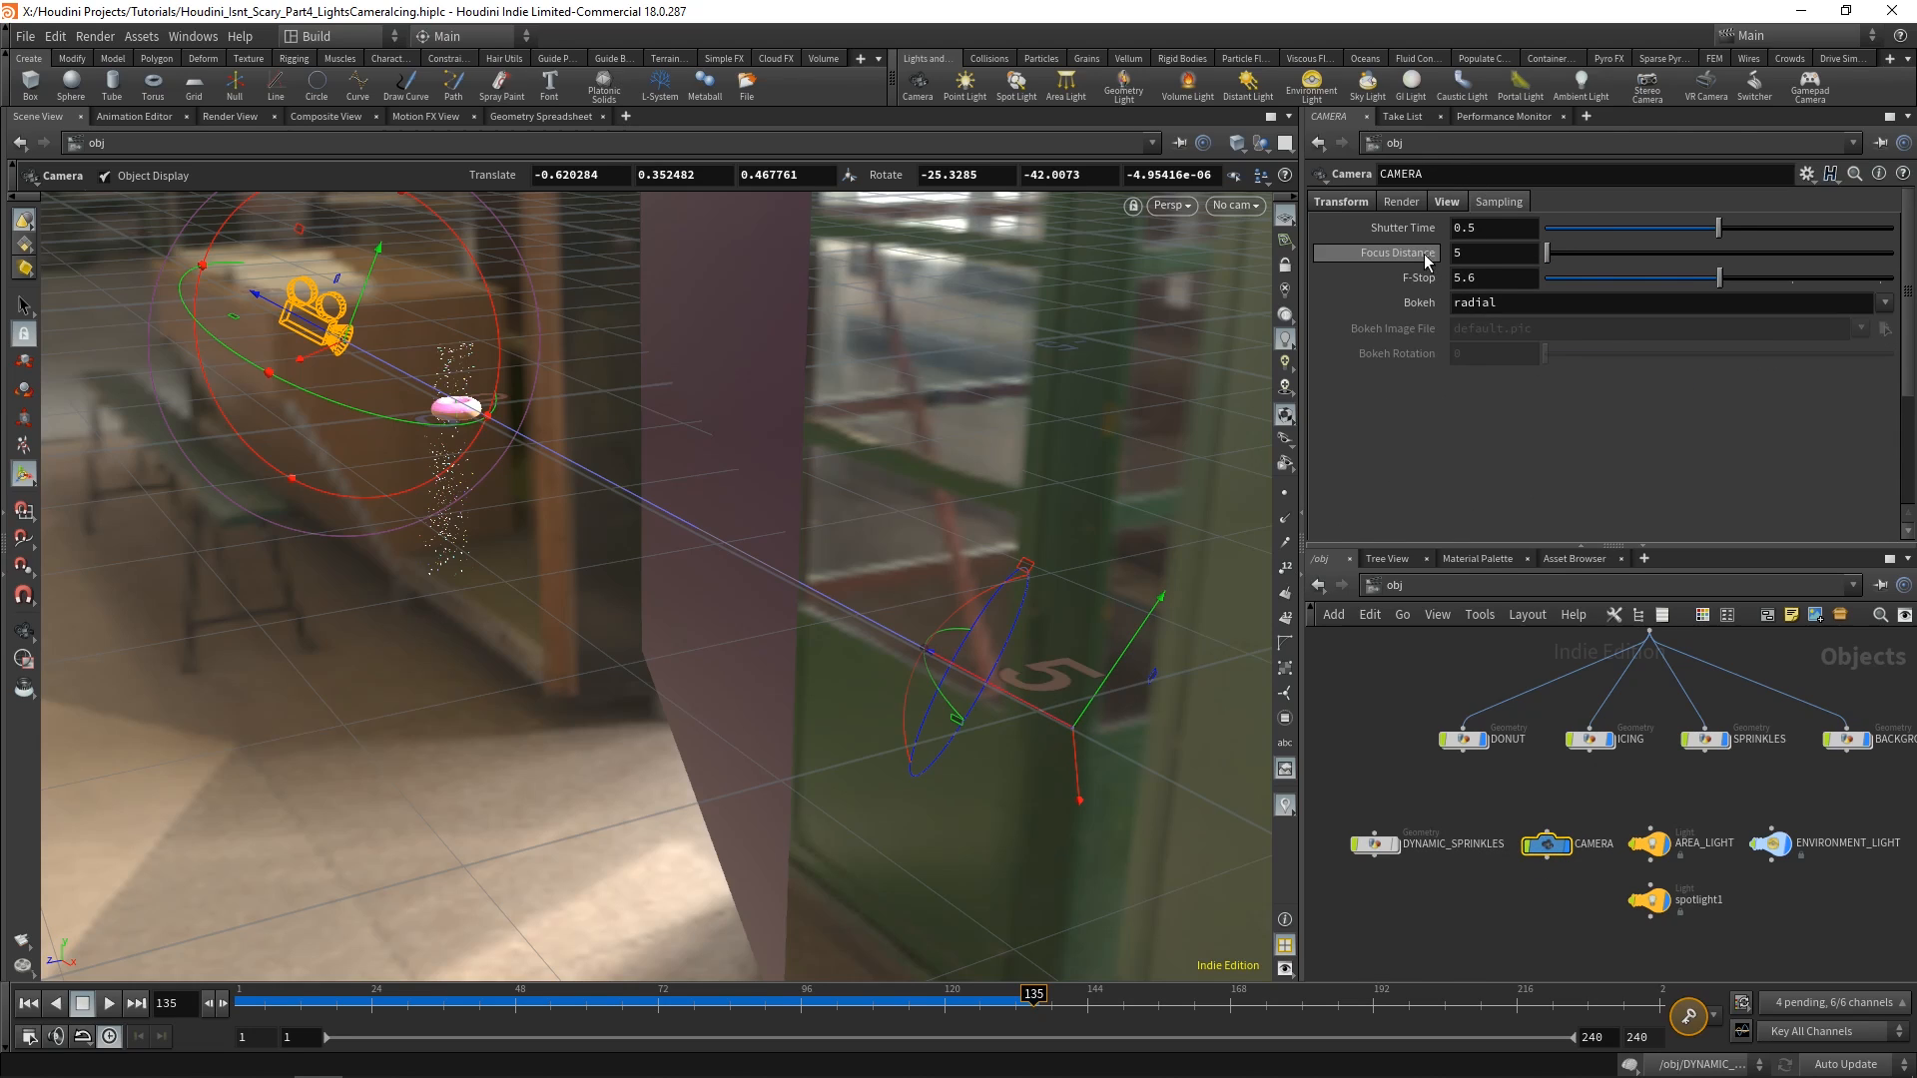
middle_drag(1425, 262, 1021, 18)
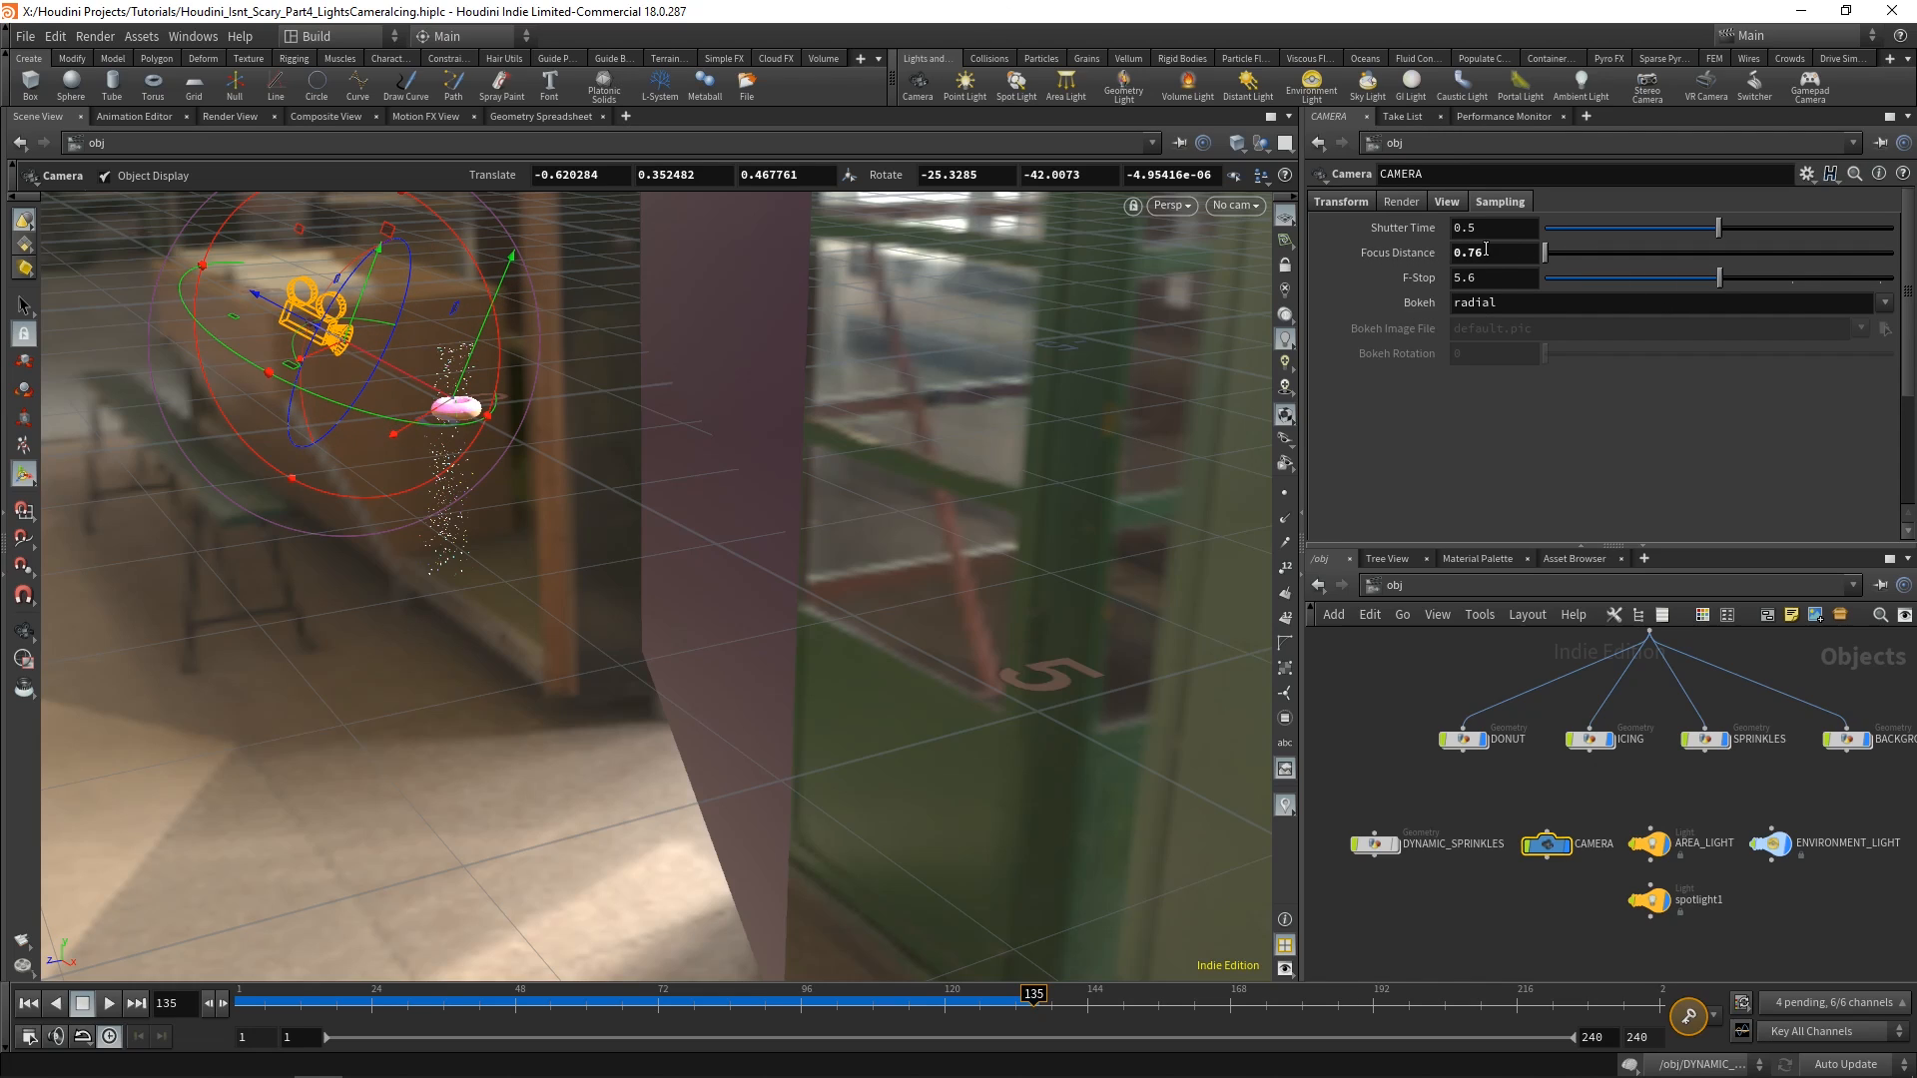
text(5)
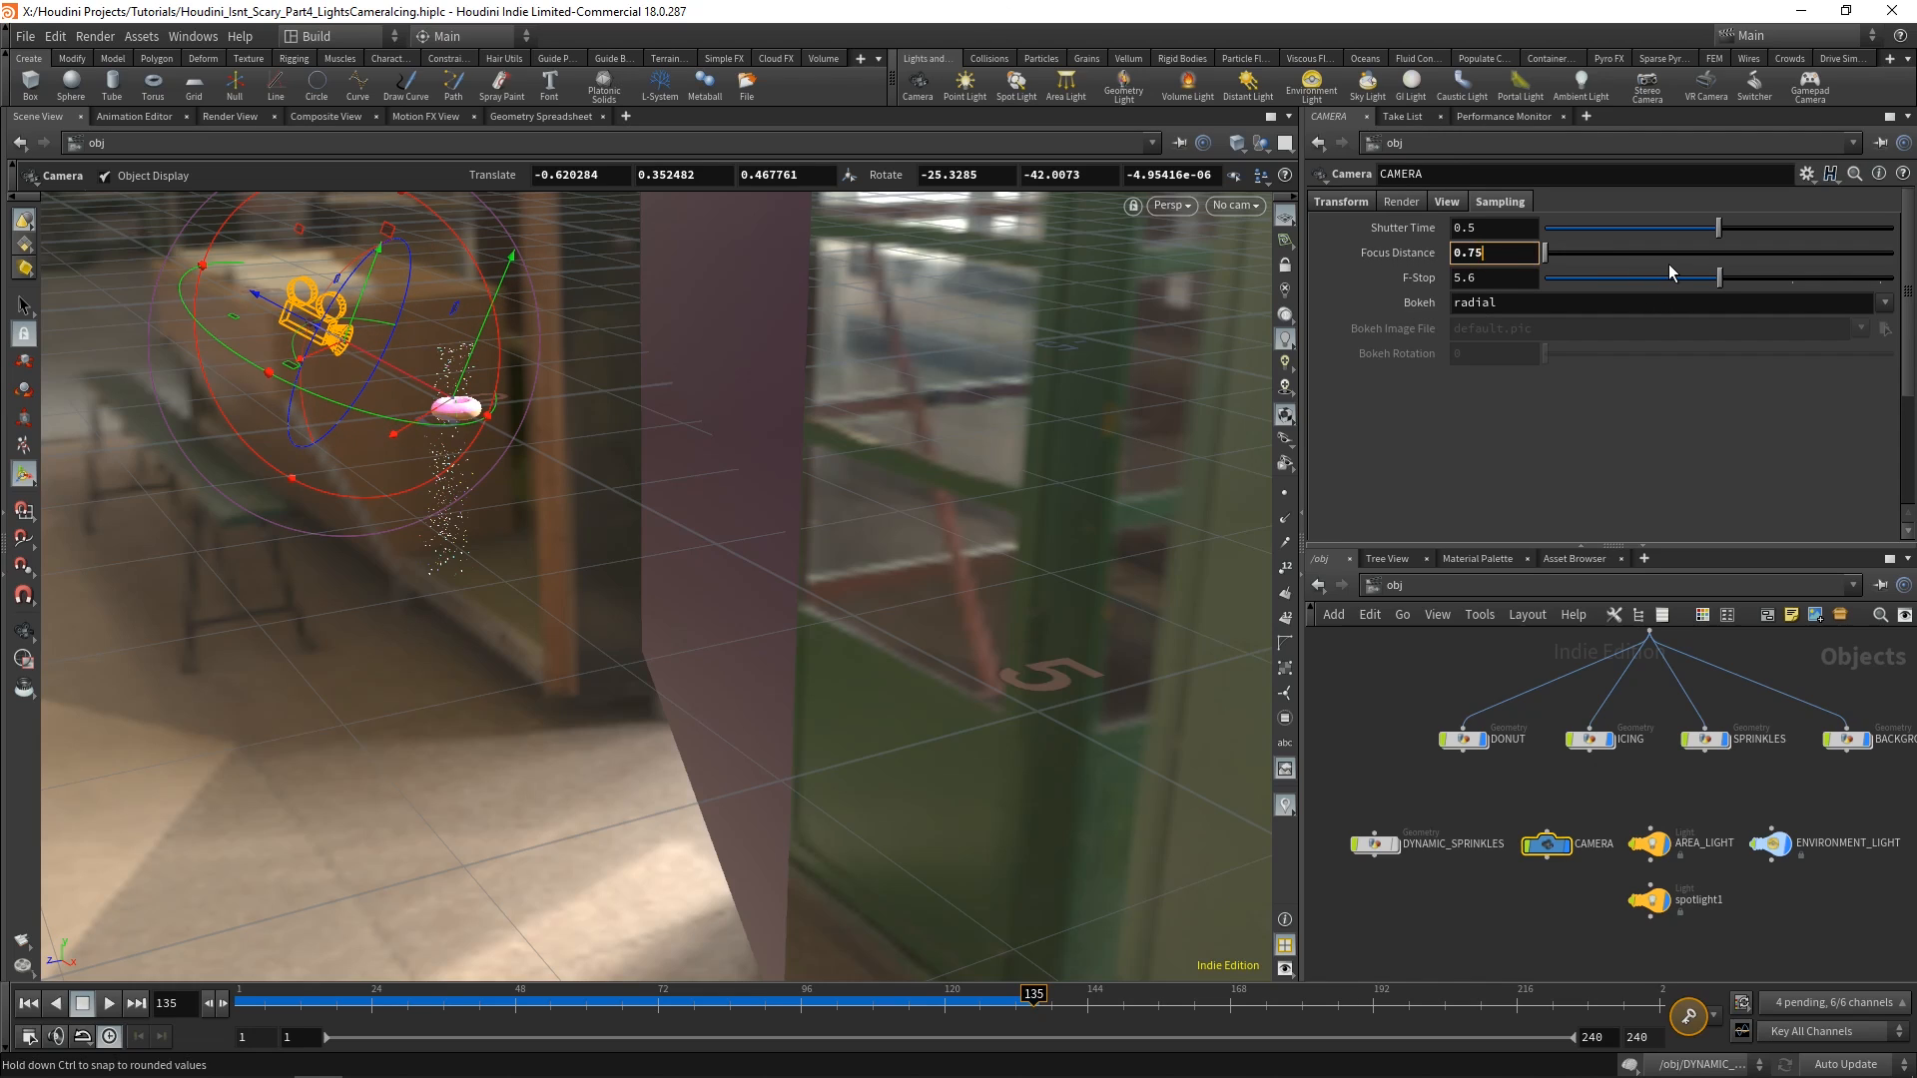
key(Return)
click(1236, 205)
click(1263, 295)
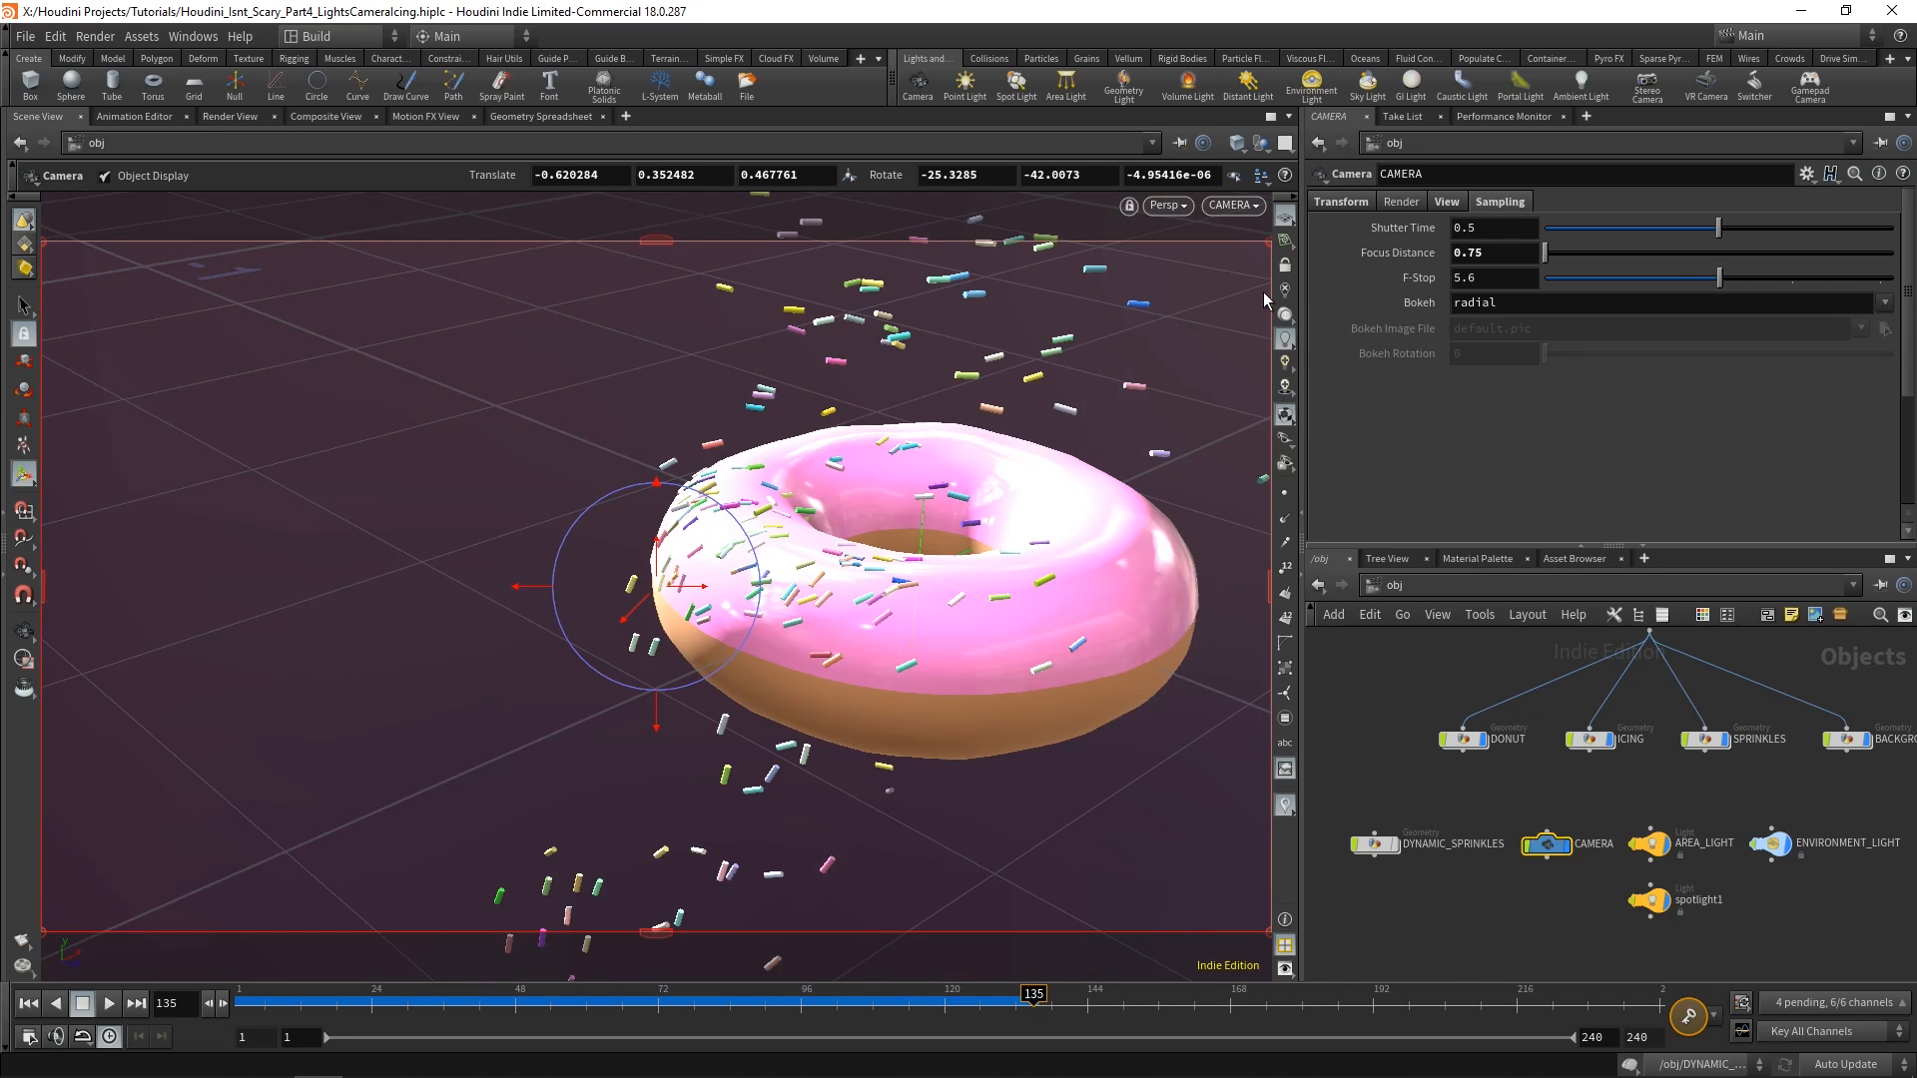
Save a snapshot of the previous render, render the new CAMERA framing and inspect the sprinkles and donut up close.
click(228, 116)
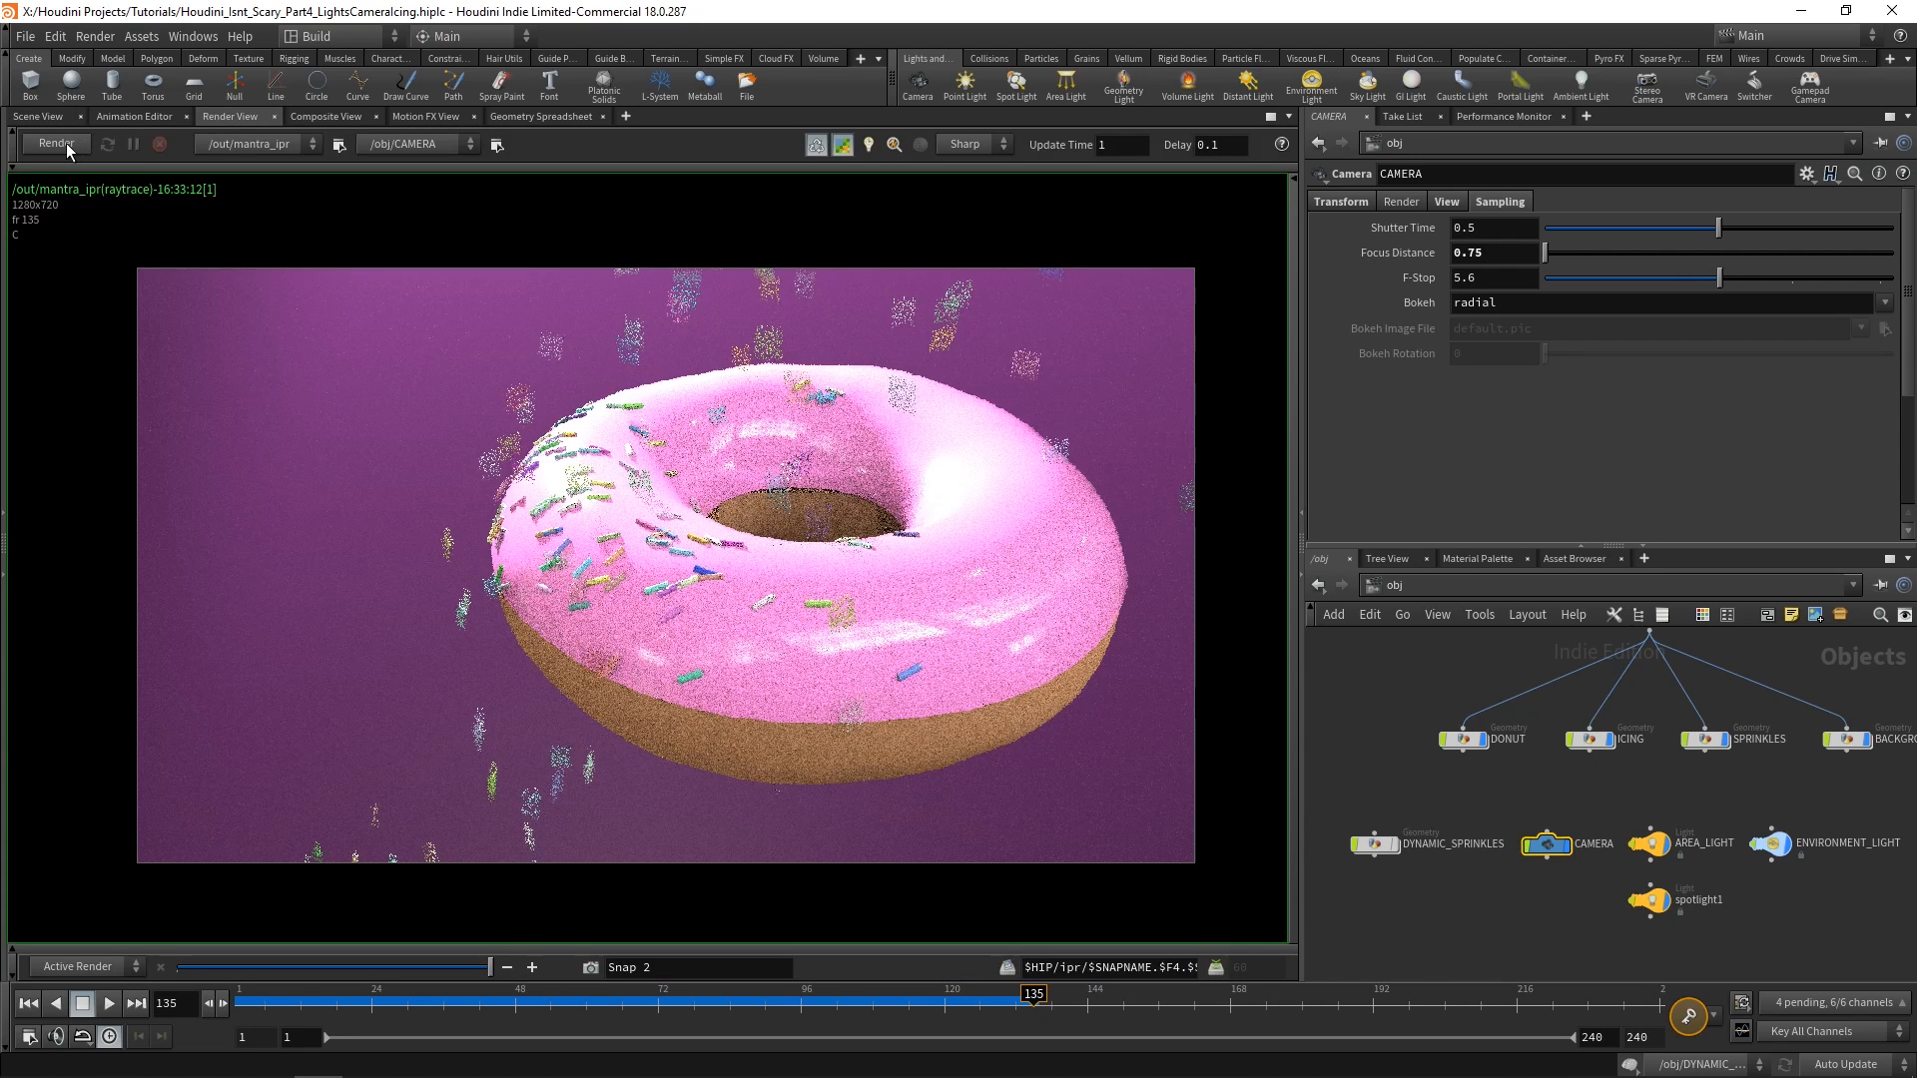
click(589, 967)
click(54, 142)
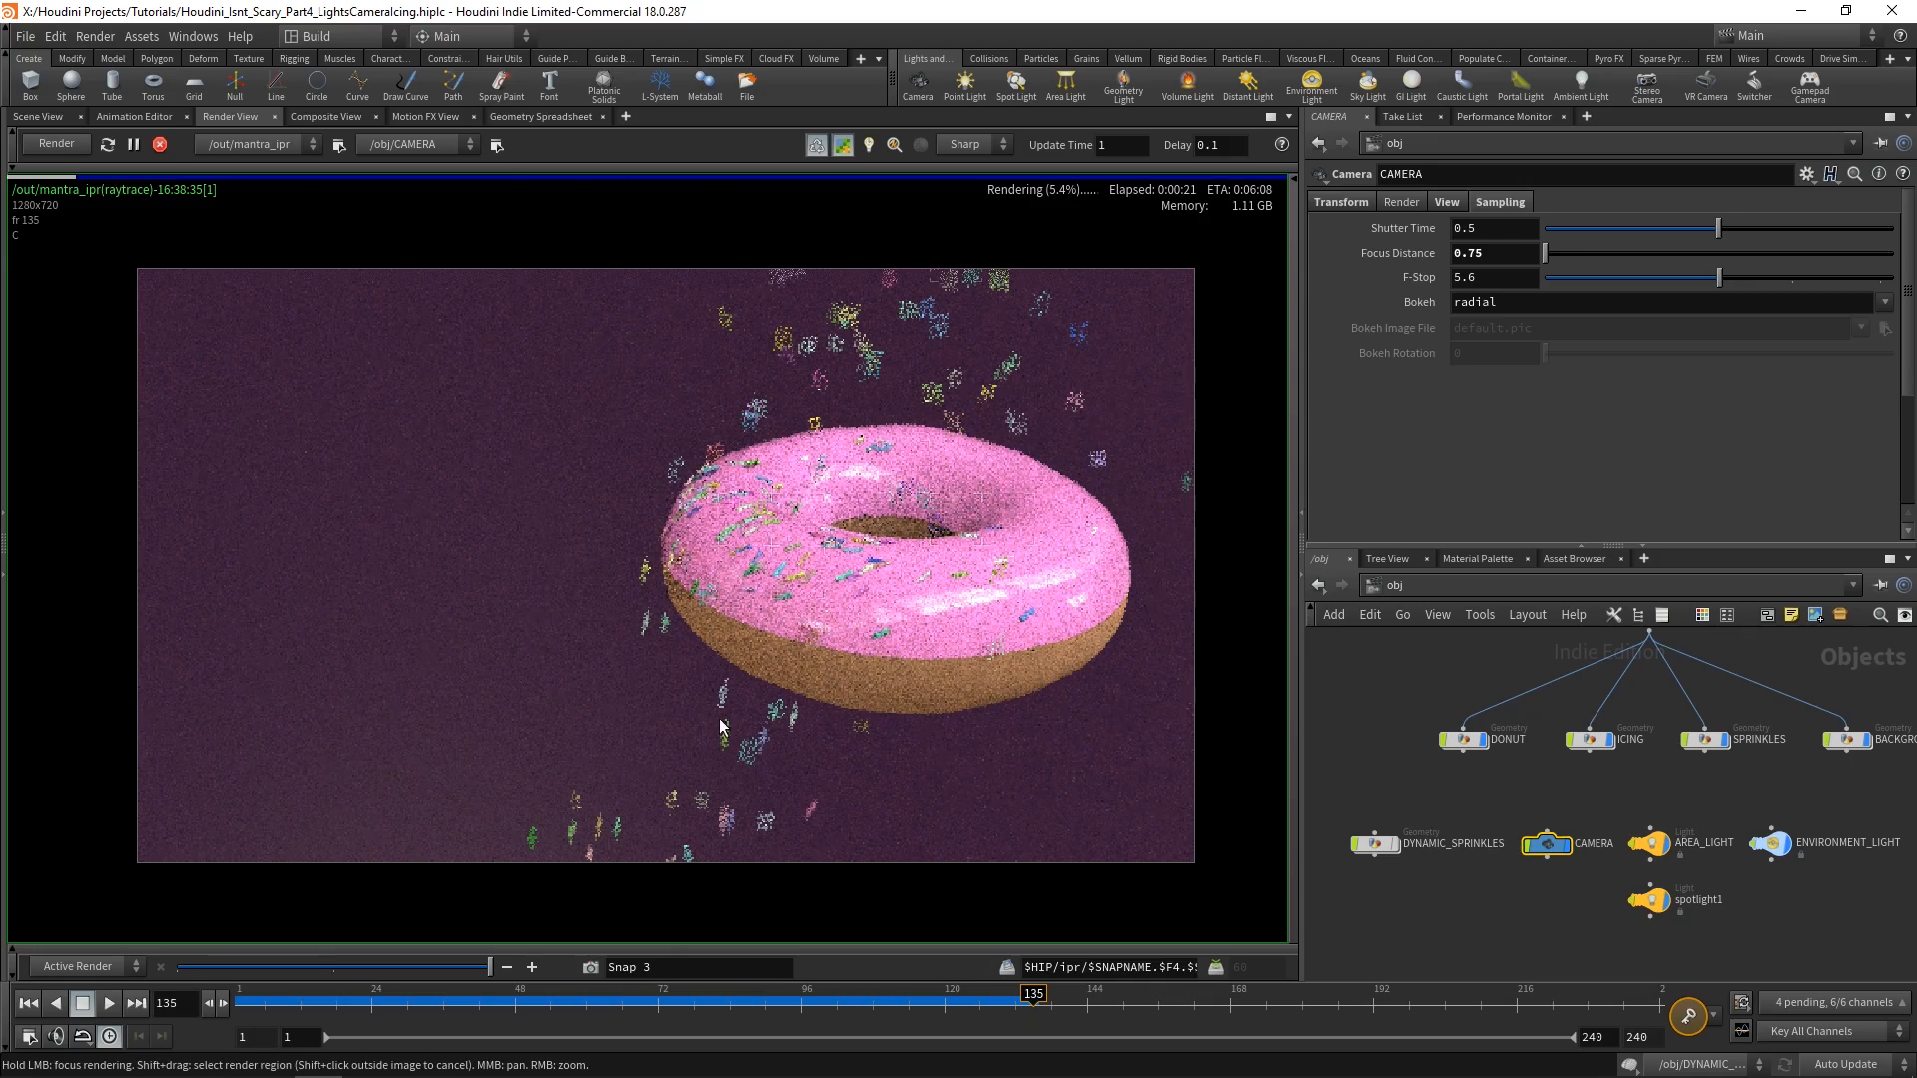
scroll(772, 463, up, 3)
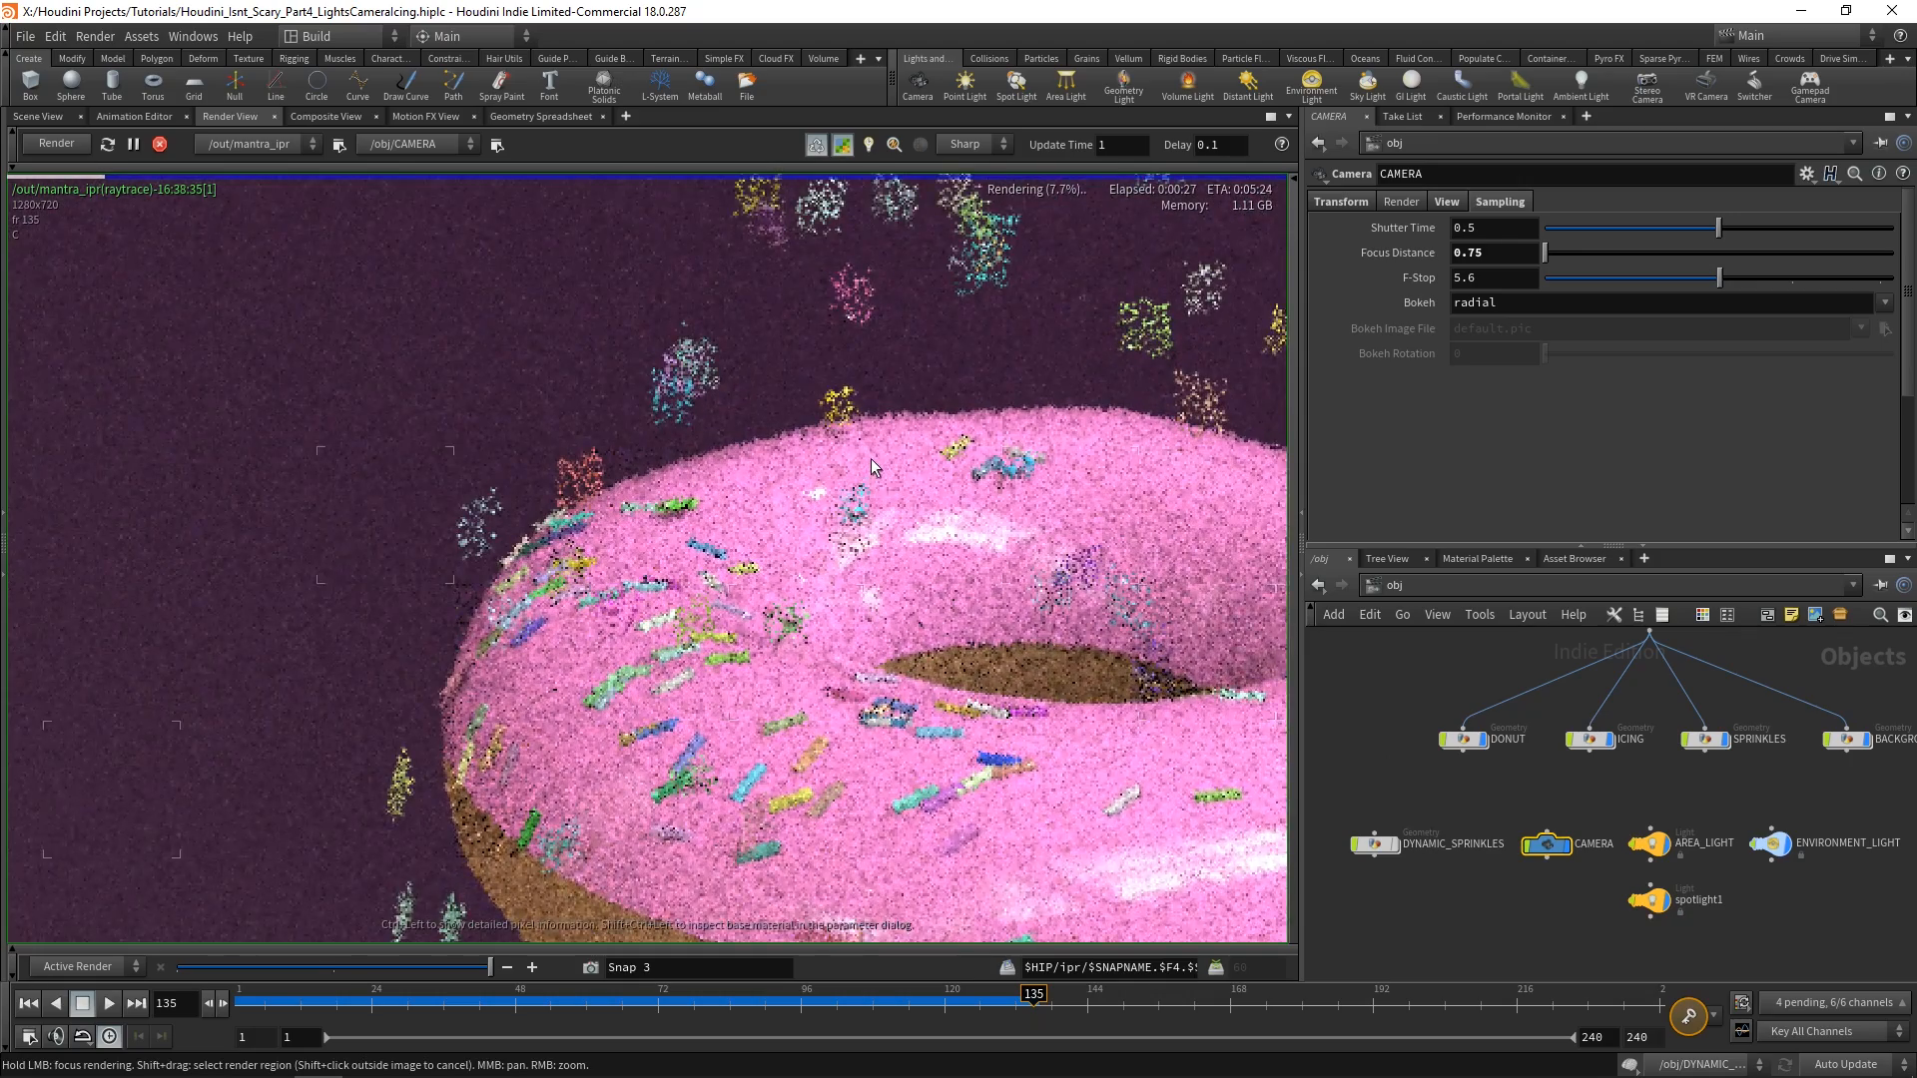
scroll(870, 458, up, 3)
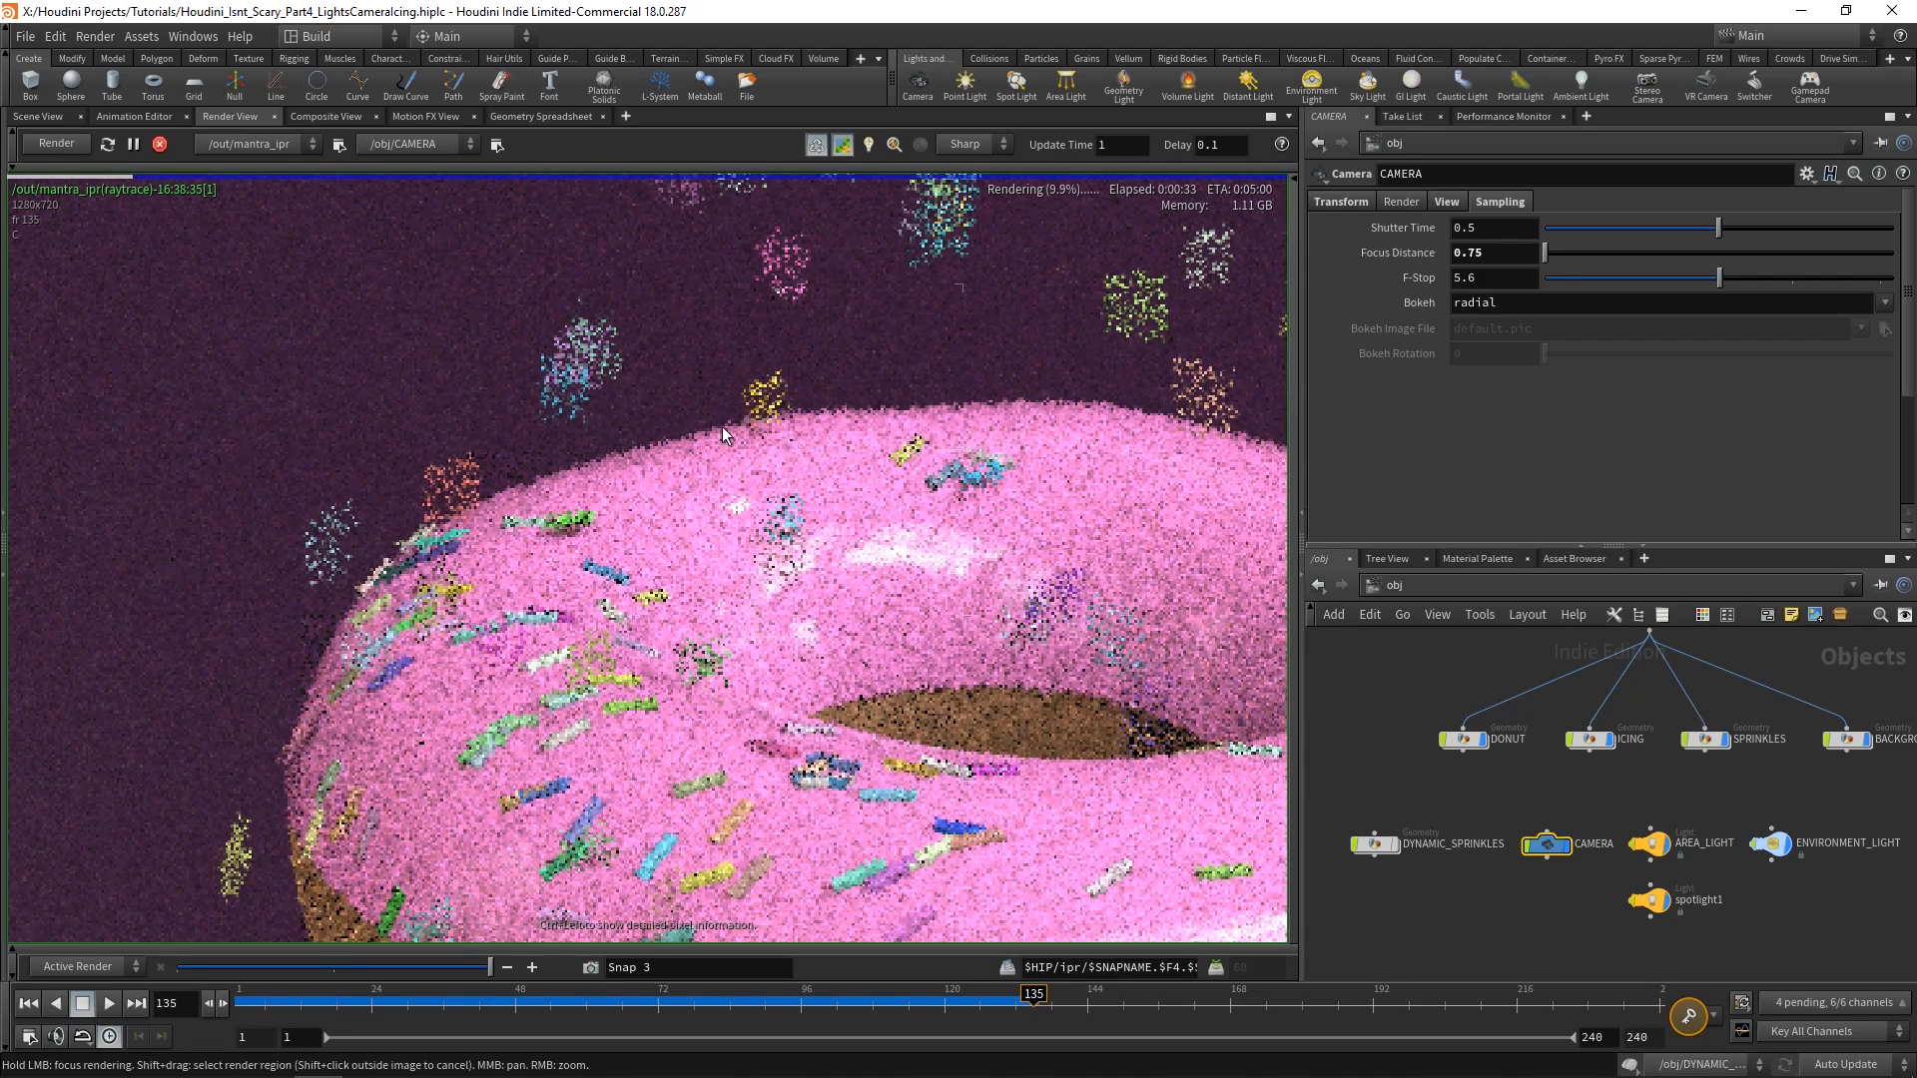
scroll(784, 491, down, 5)
middle_drag(785, 491, 836, 497)
scroll(886, 518, up, 1)
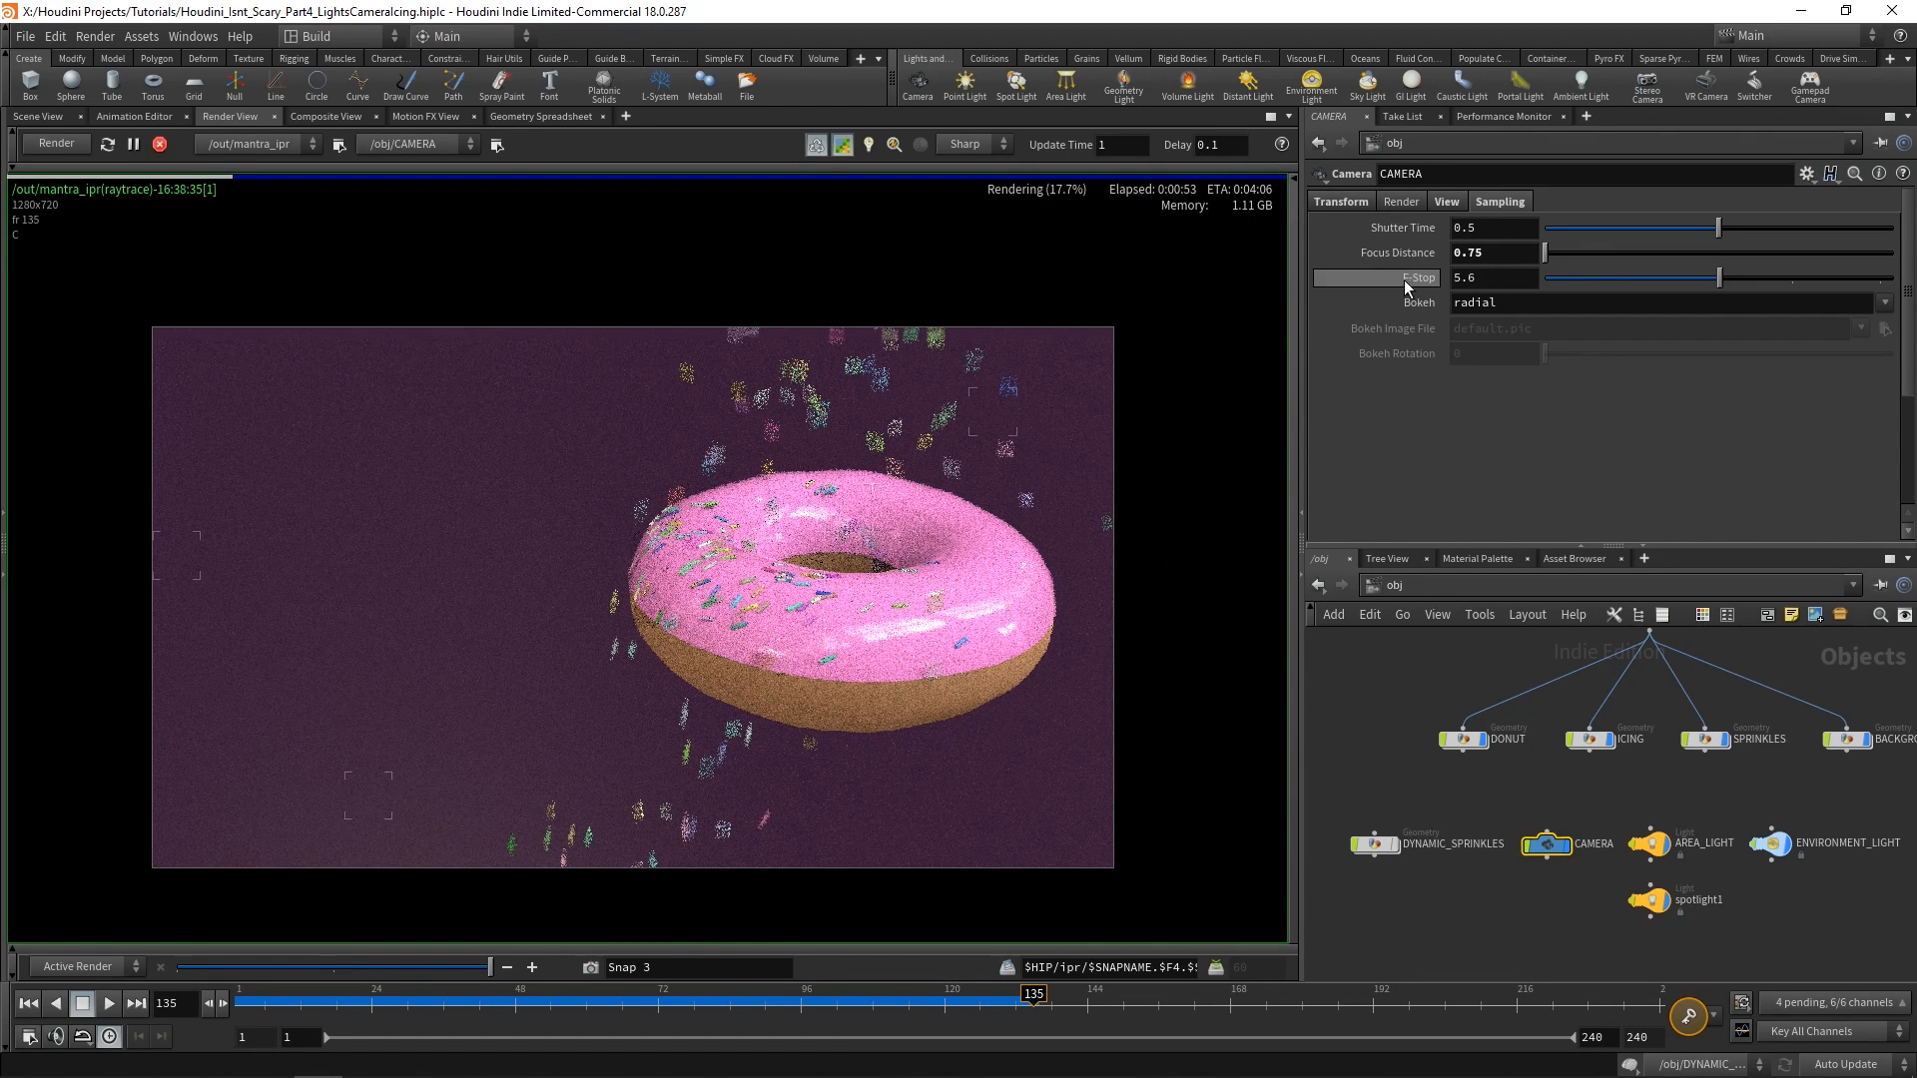
Set CAMERA's F-Stop to 3.2 for a shallower depth of field, and stop the render after checking the effect.
click(1486, 277)
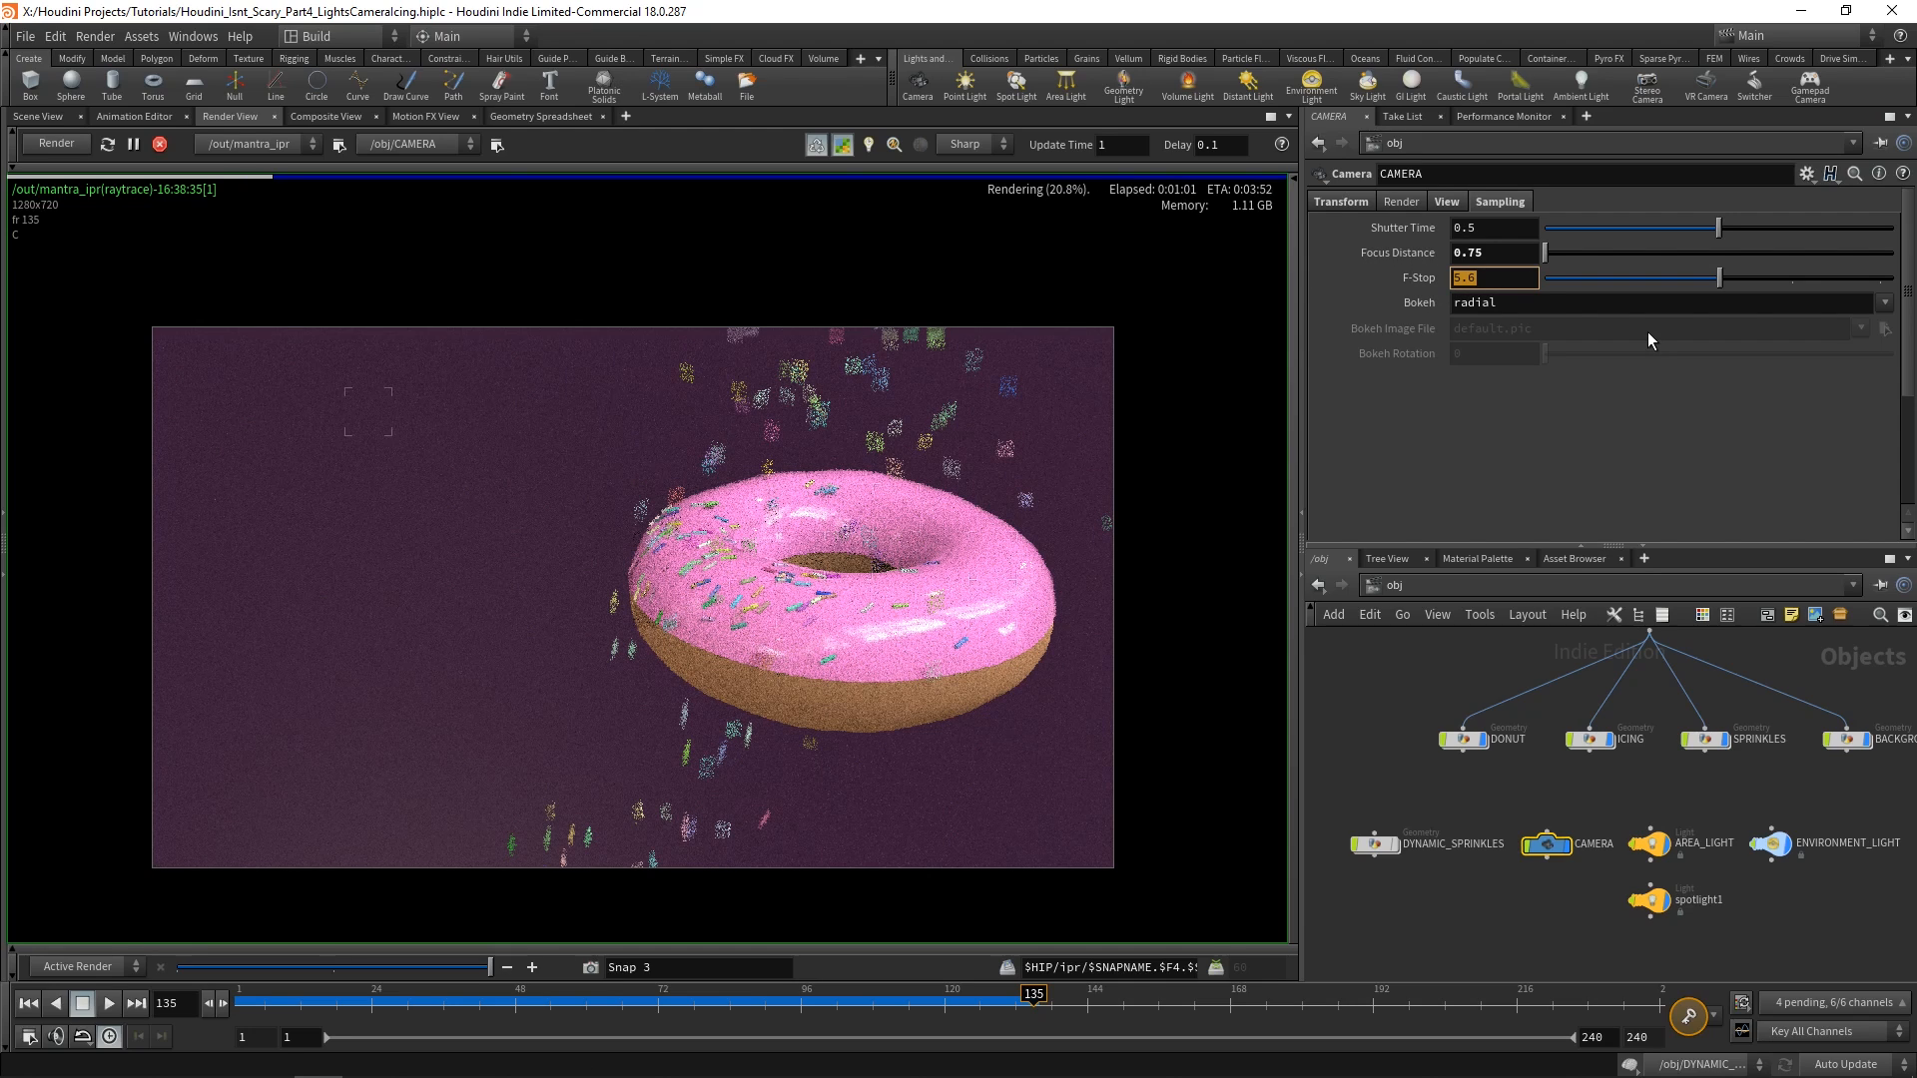
text(3.2)
key(Return)
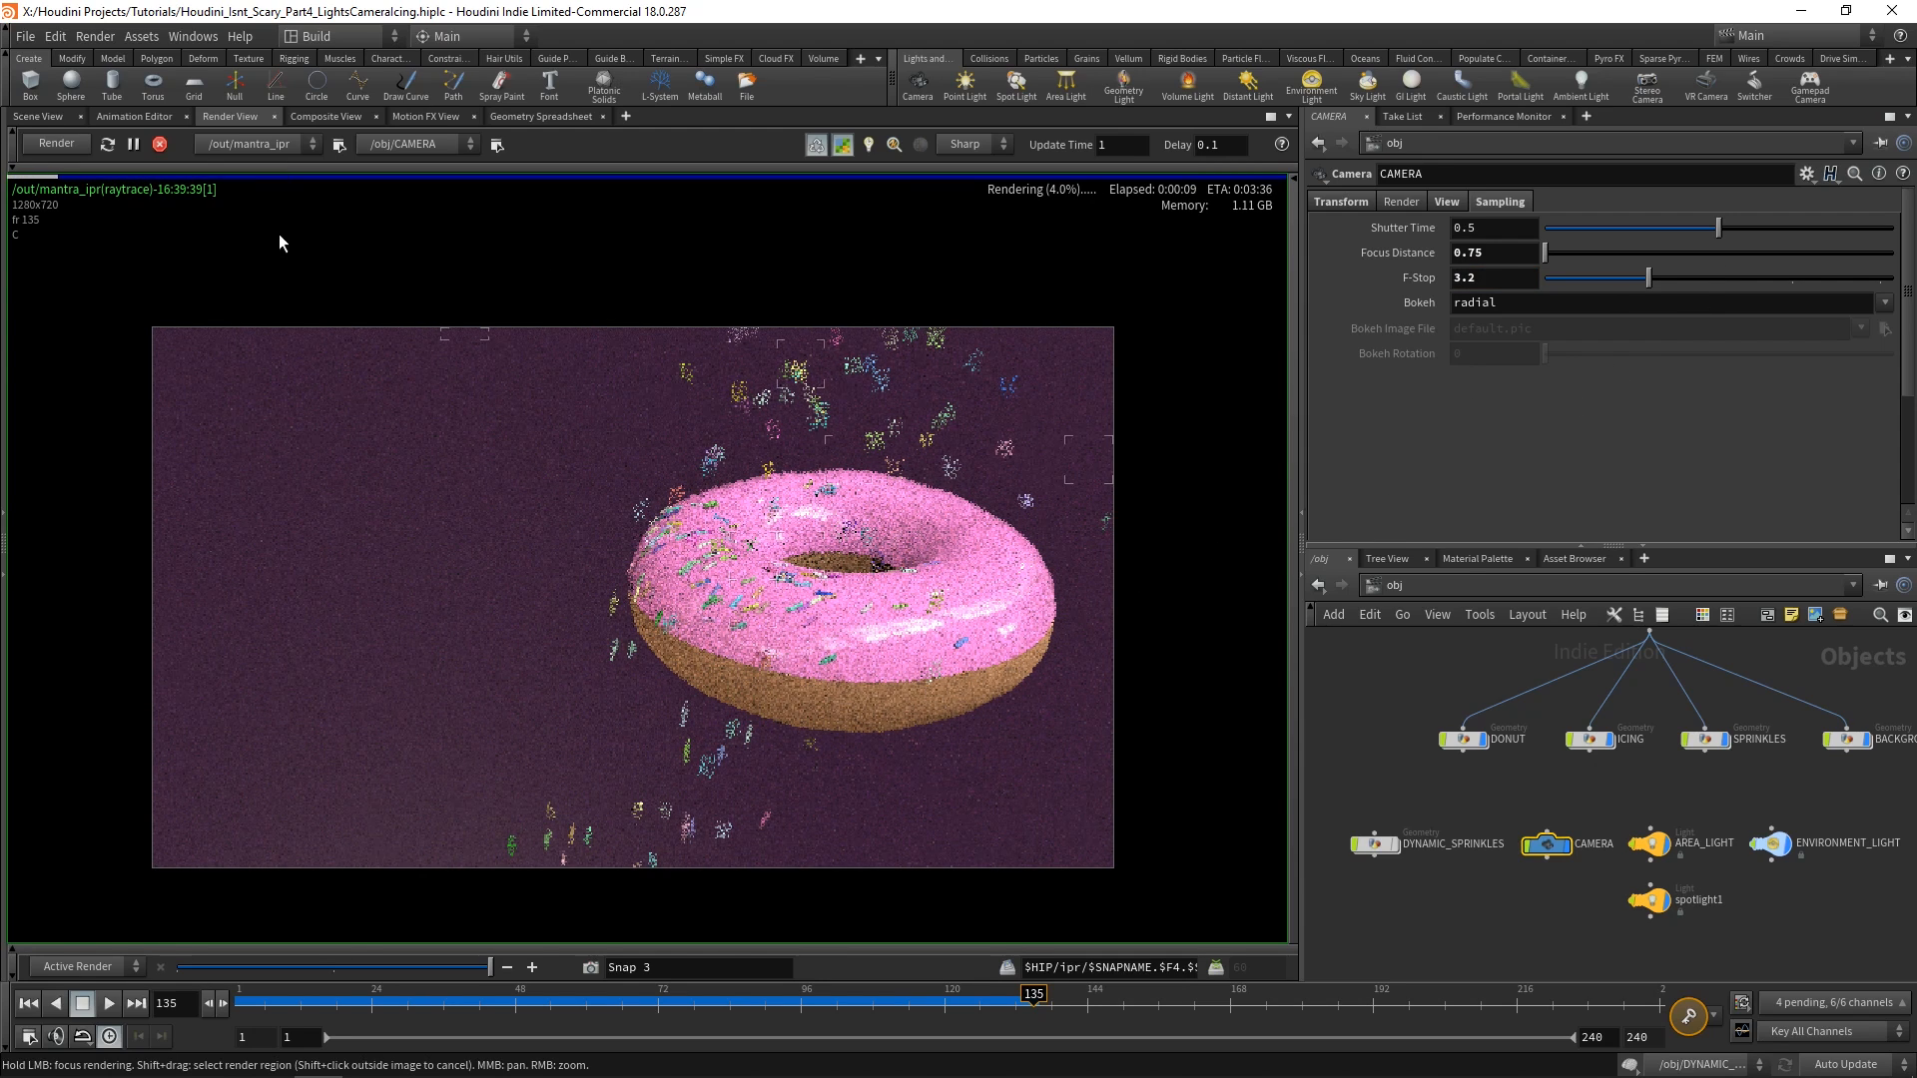
click(159, 144)
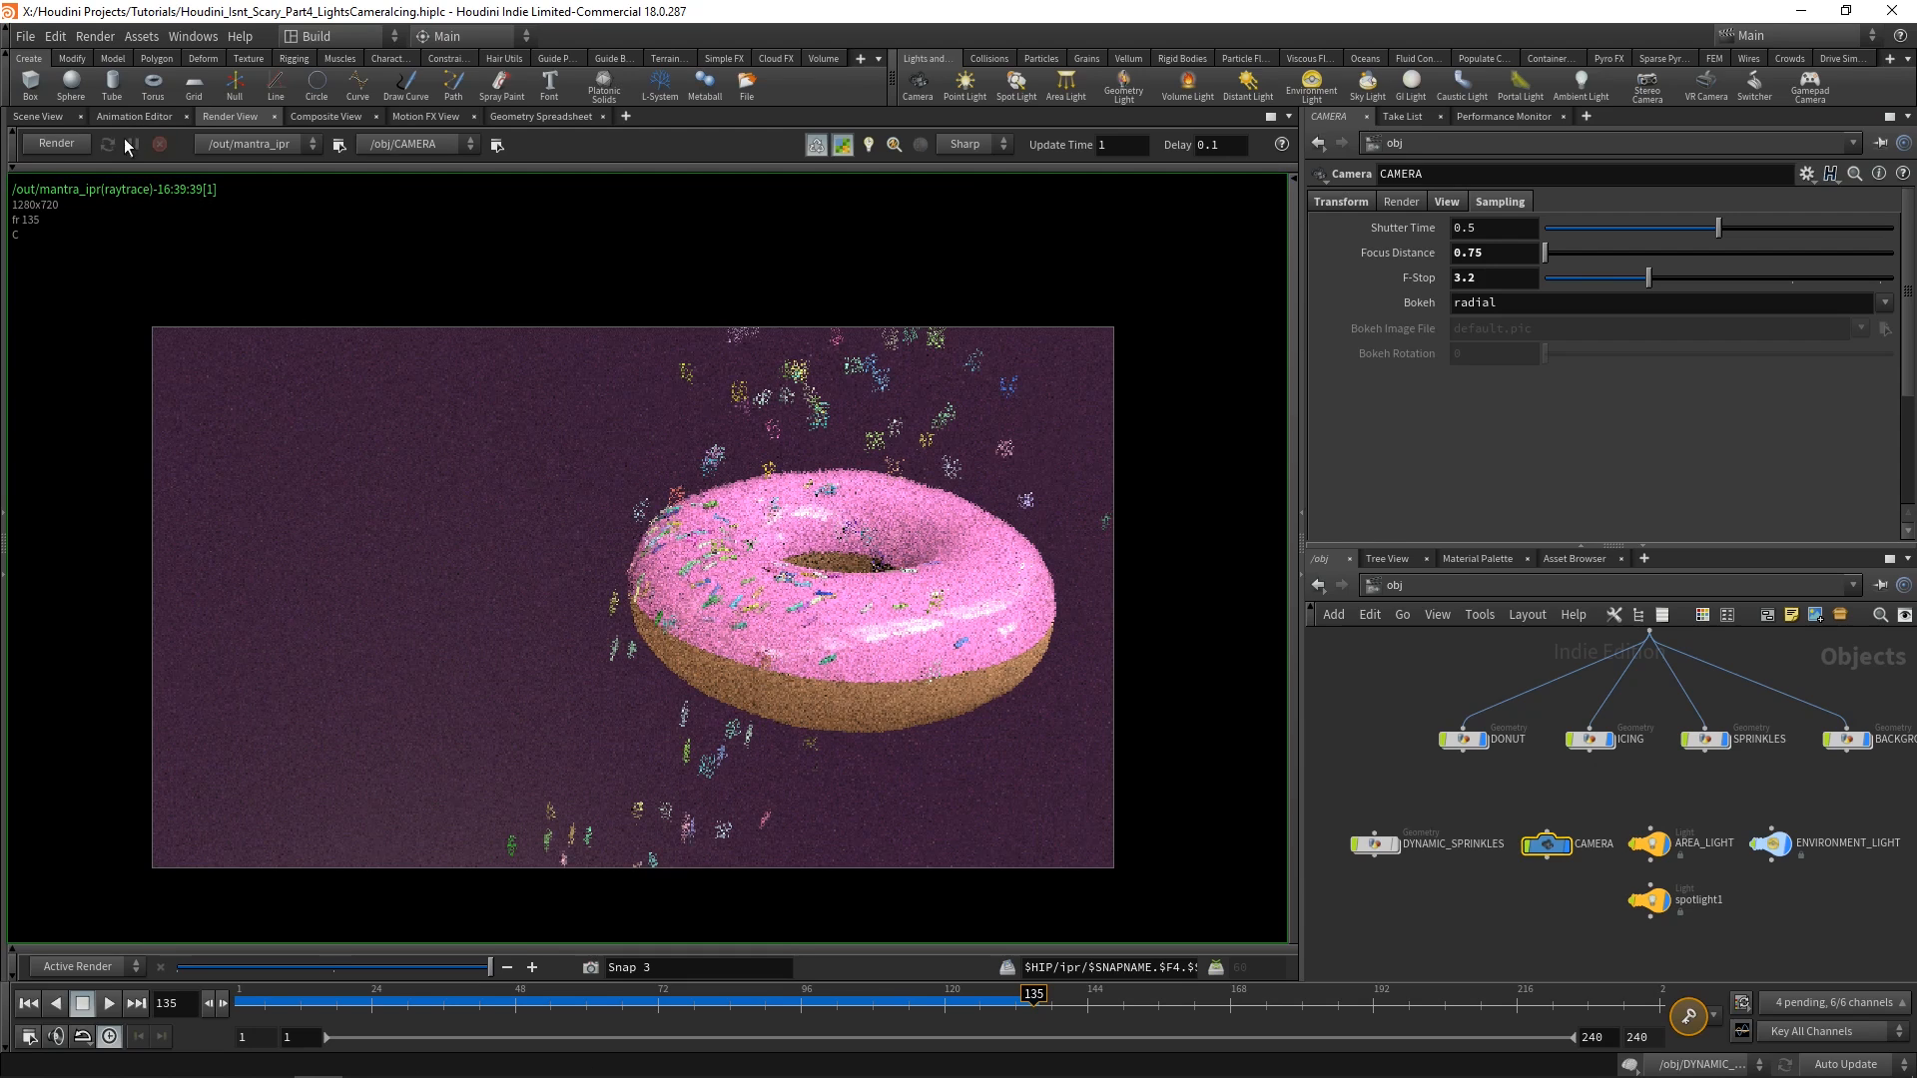
Look through AREA_LIGHT, frame the DONUT object from it and orbit the light around the donut.
click(36, 116)
click(1248, 210)
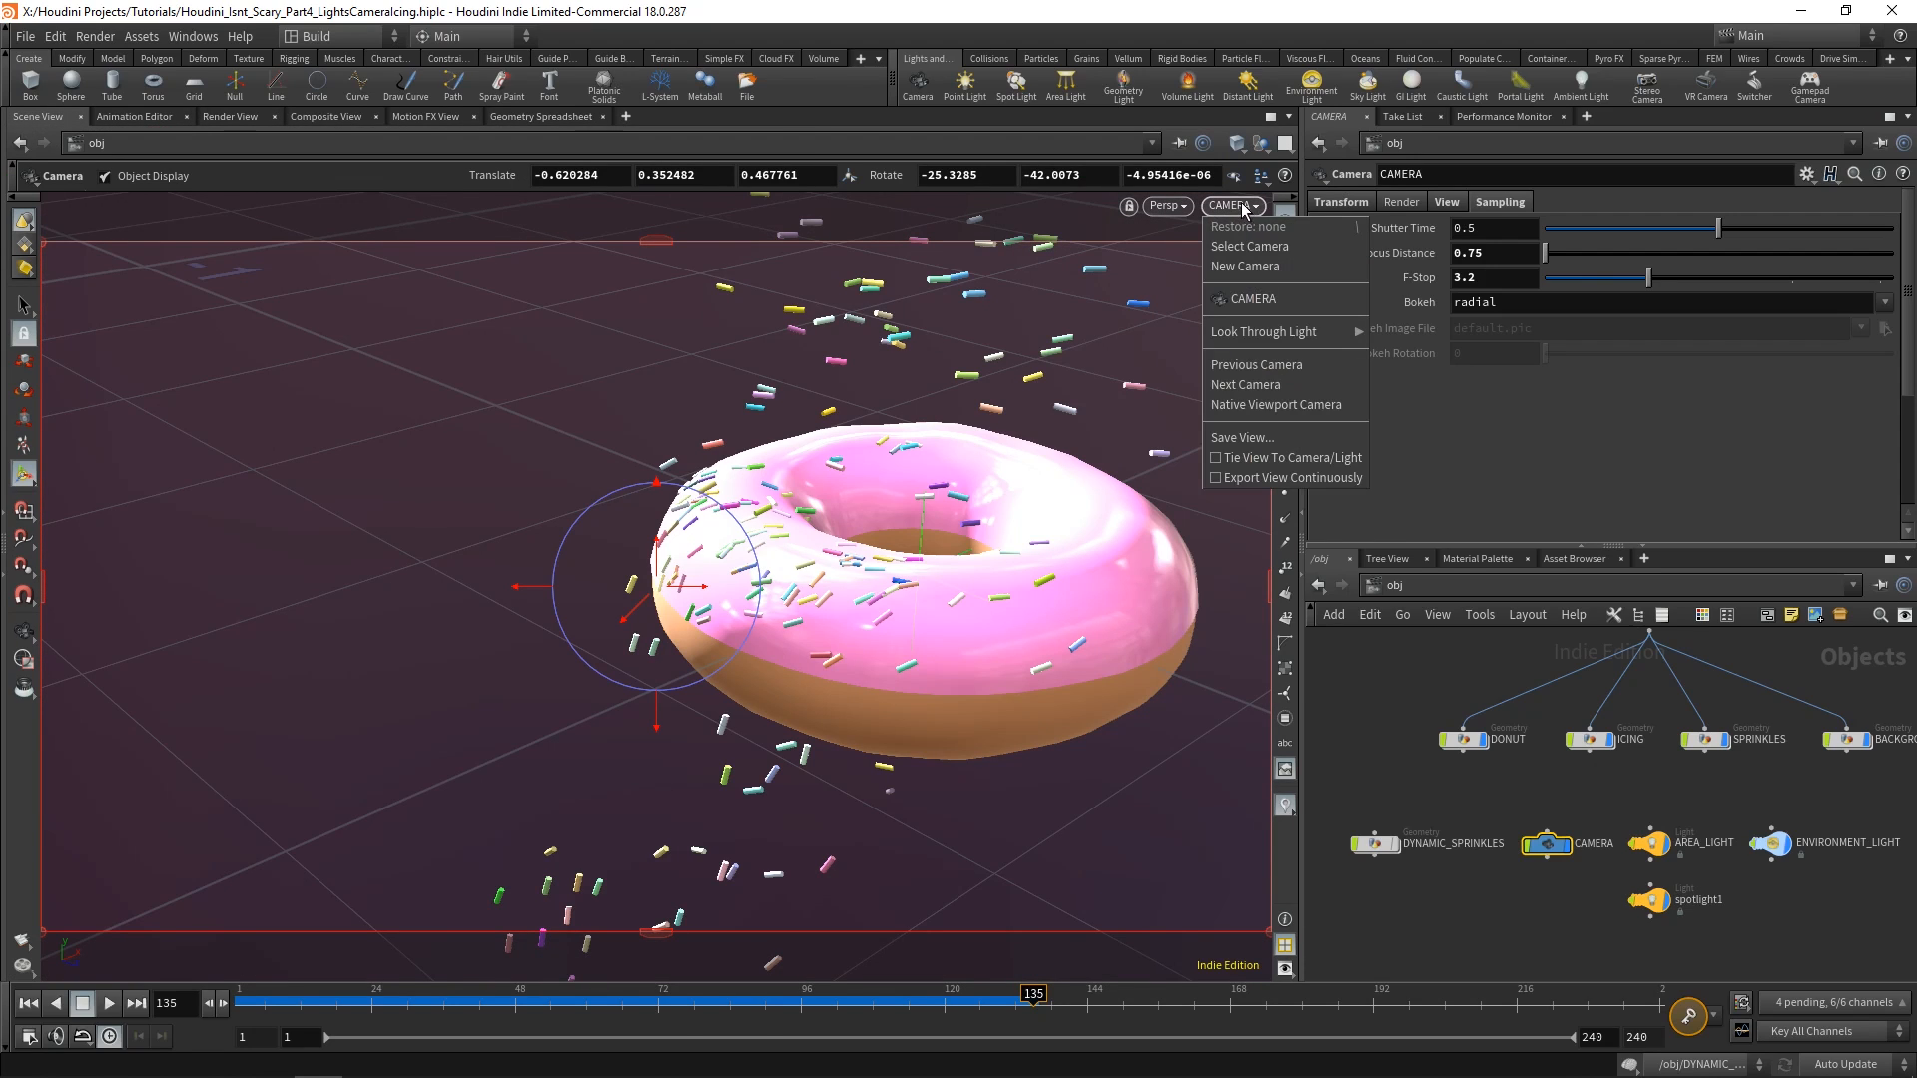
mouse_move(1287, 331)
click(1428, 353)
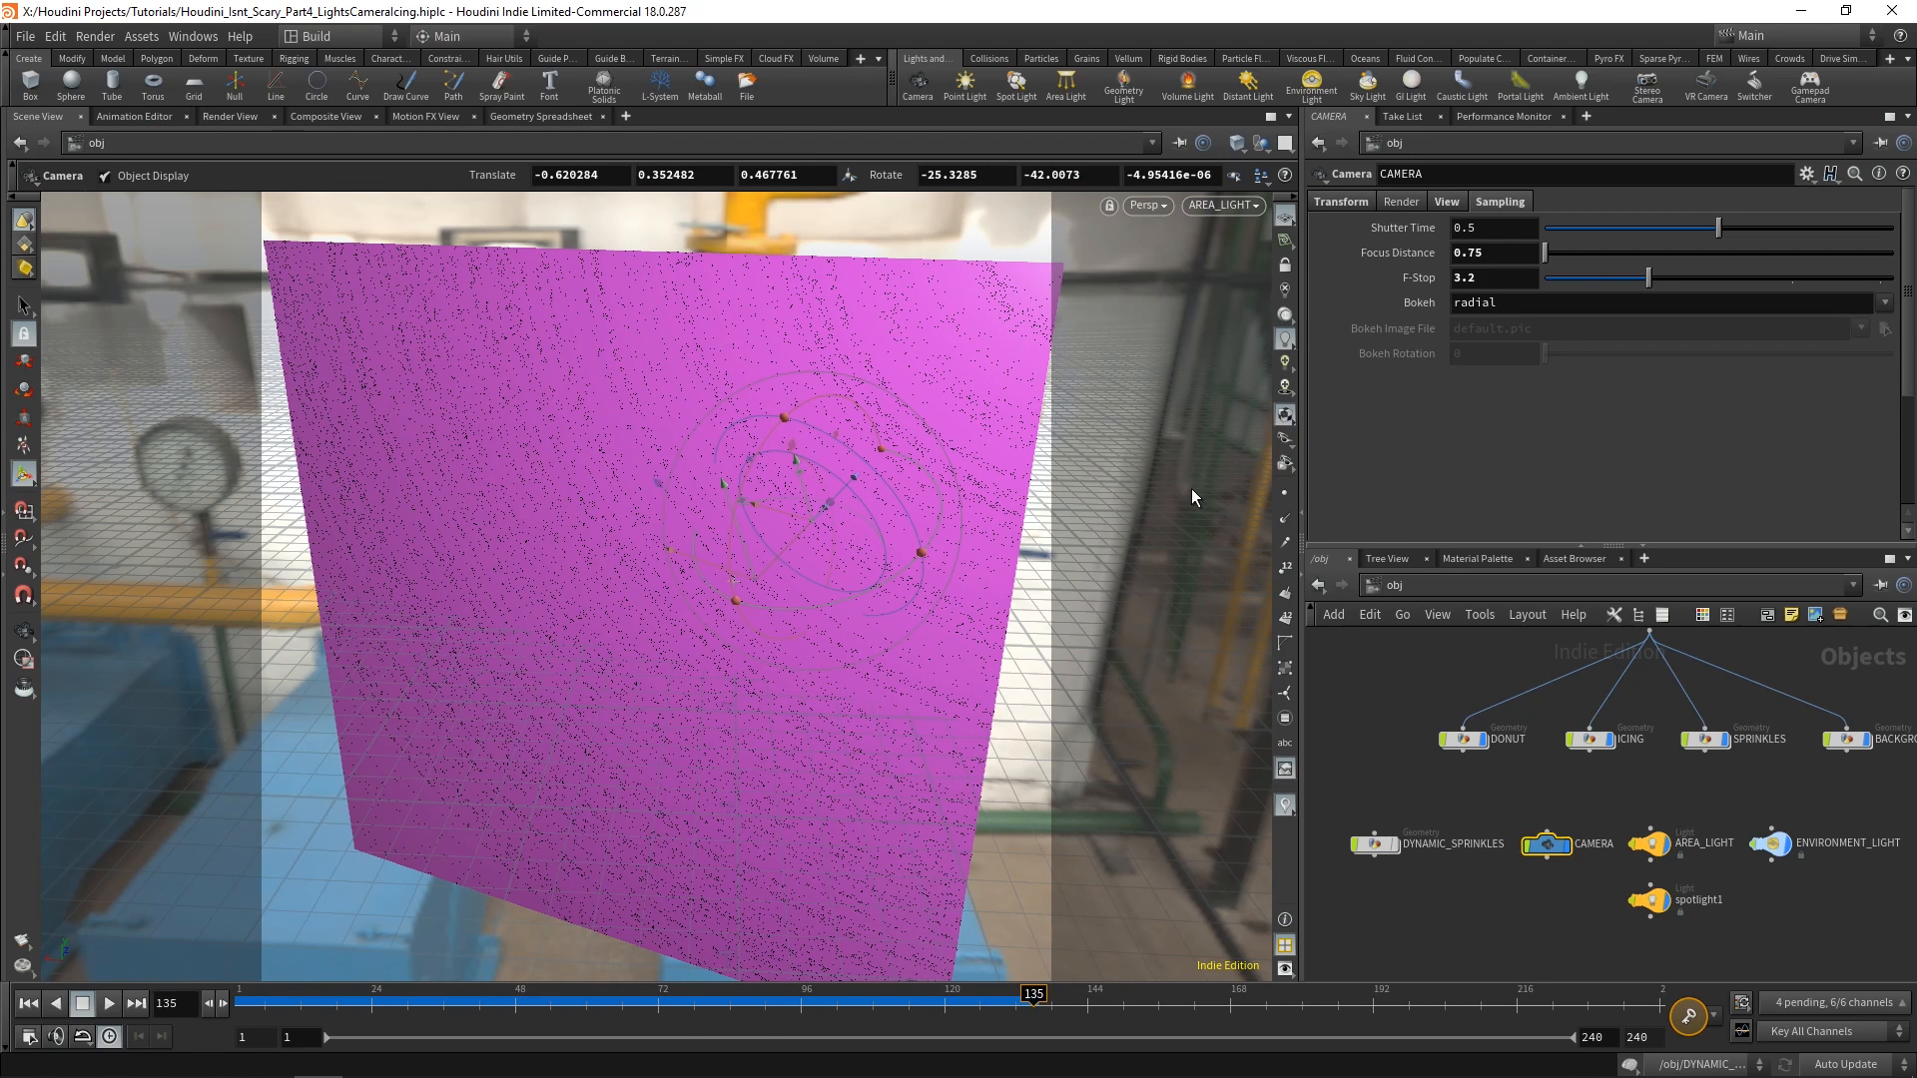
click(24, 631)
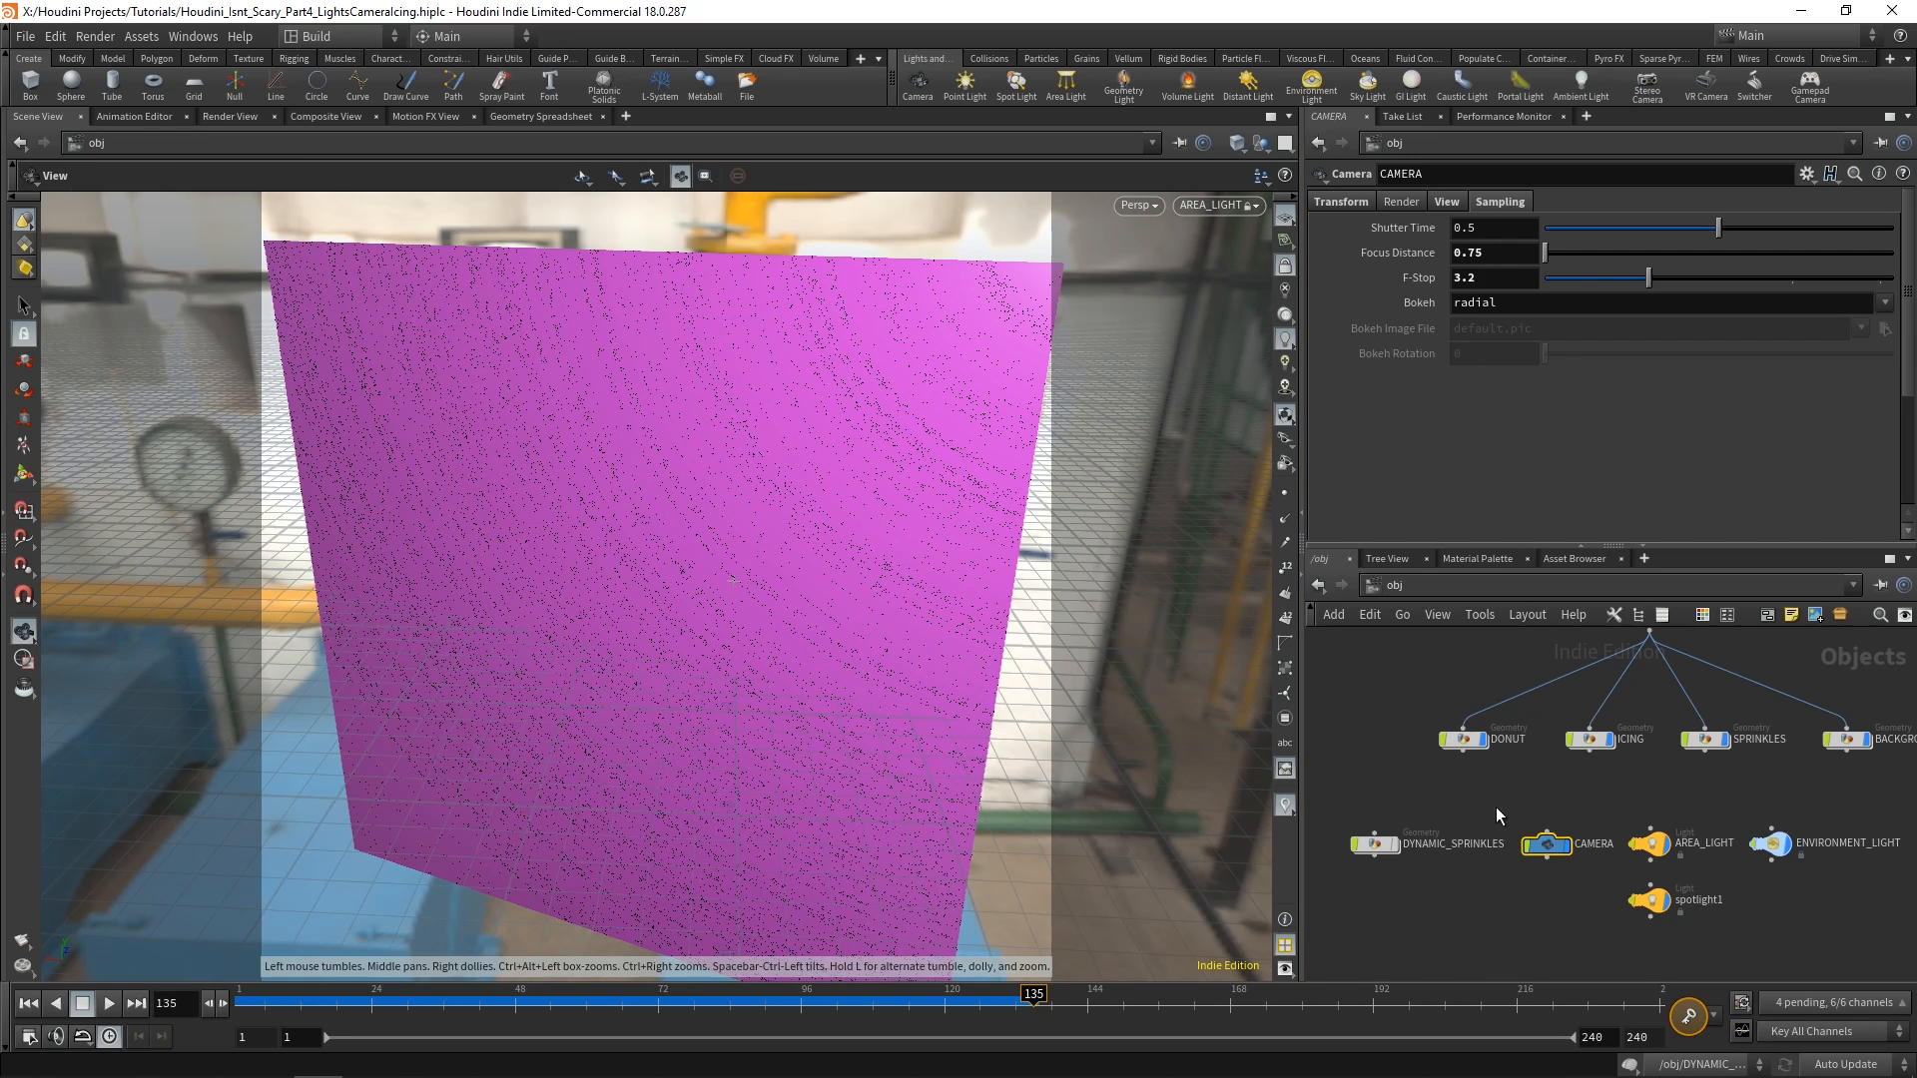
click(1465, 744)
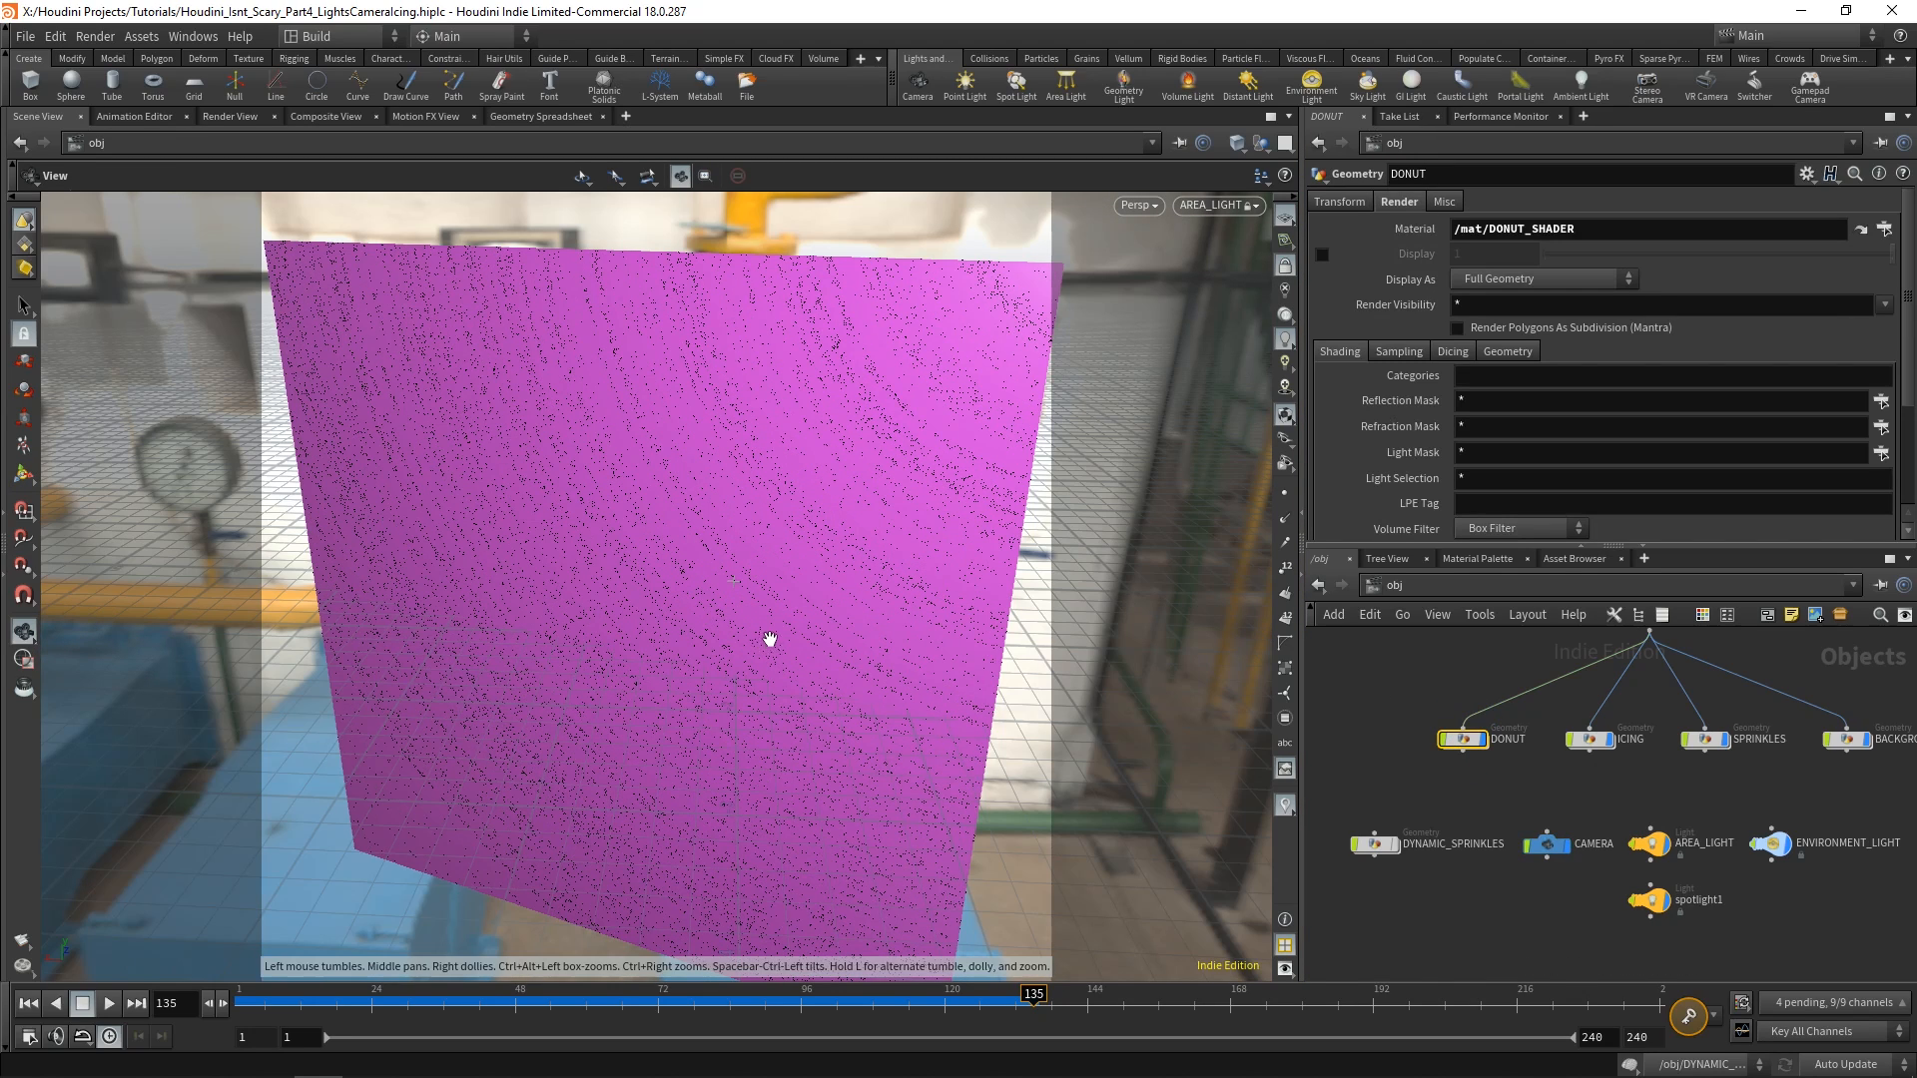
key(g)
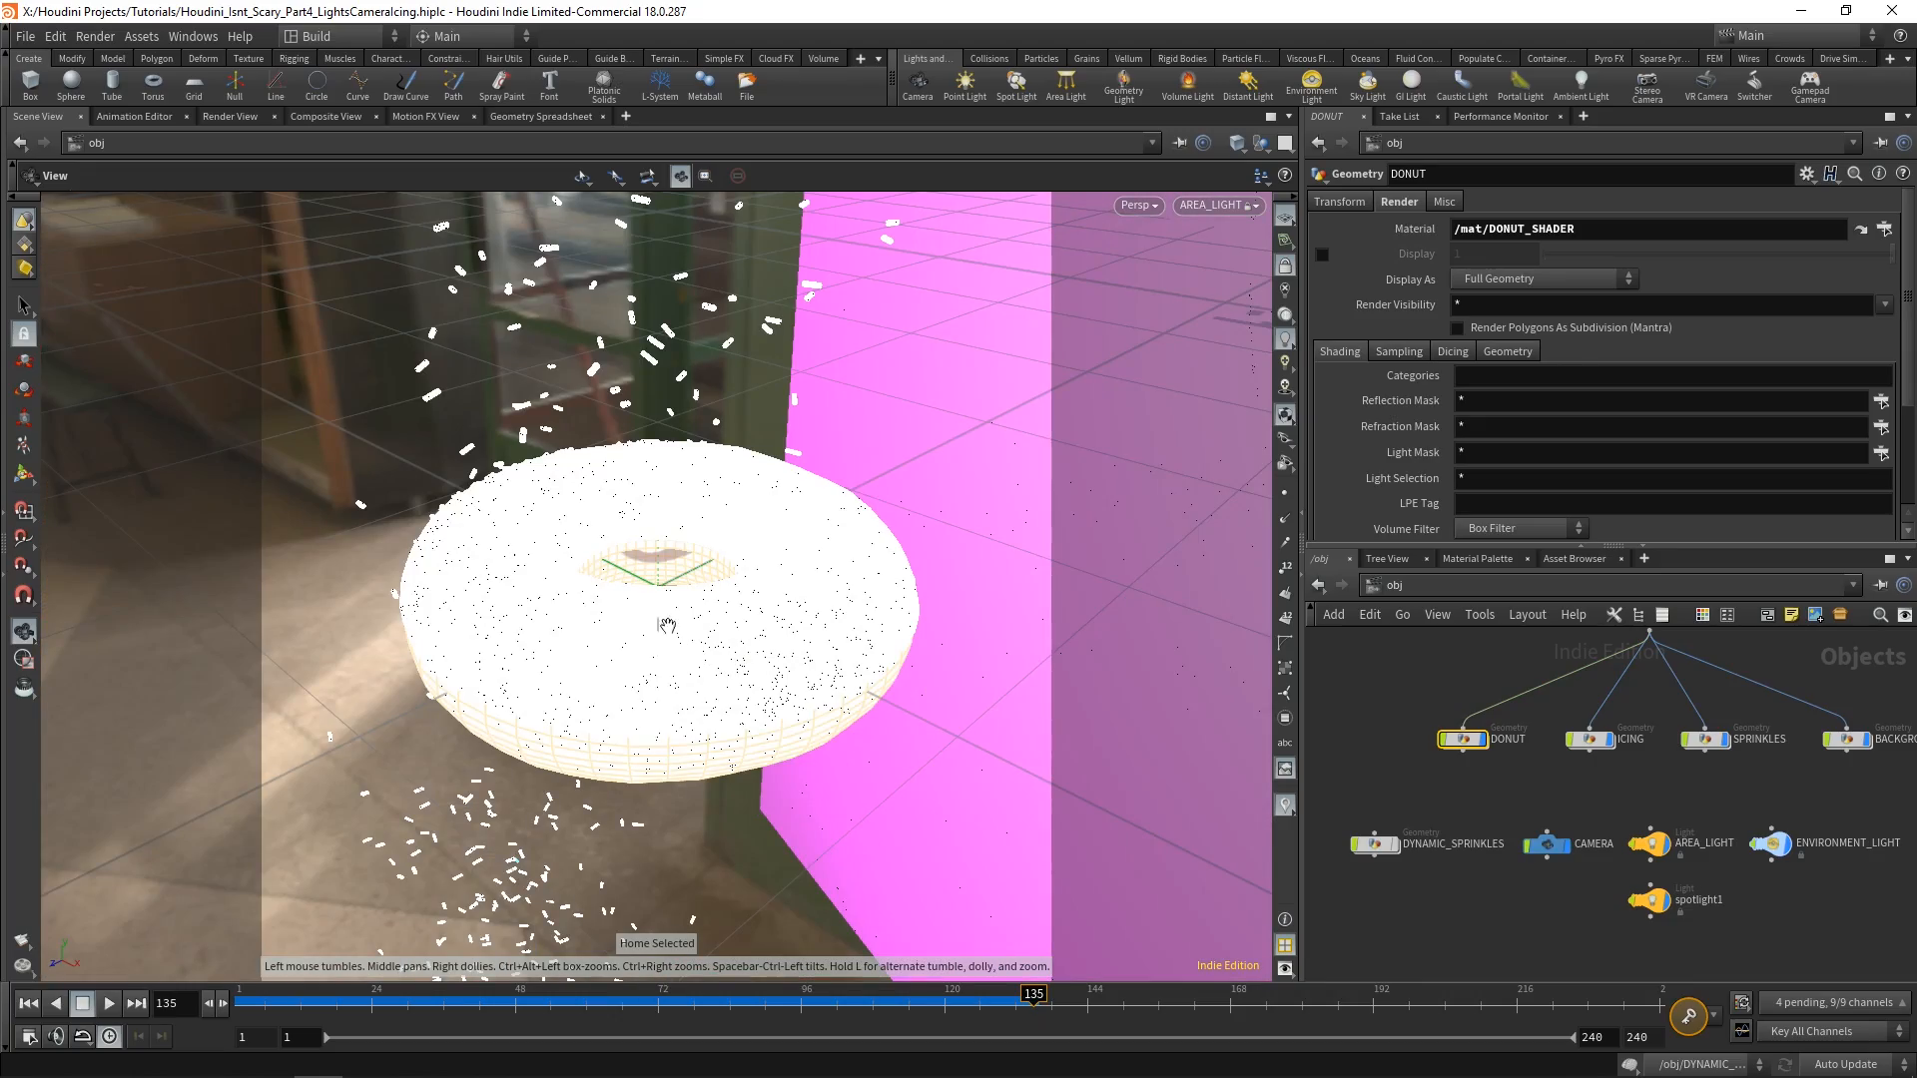
drag(668, 625, 759, 601)
Look through spotlight1, select the BACKGROUND object and orbit the light to aim it at the background.
click(1218, 205)
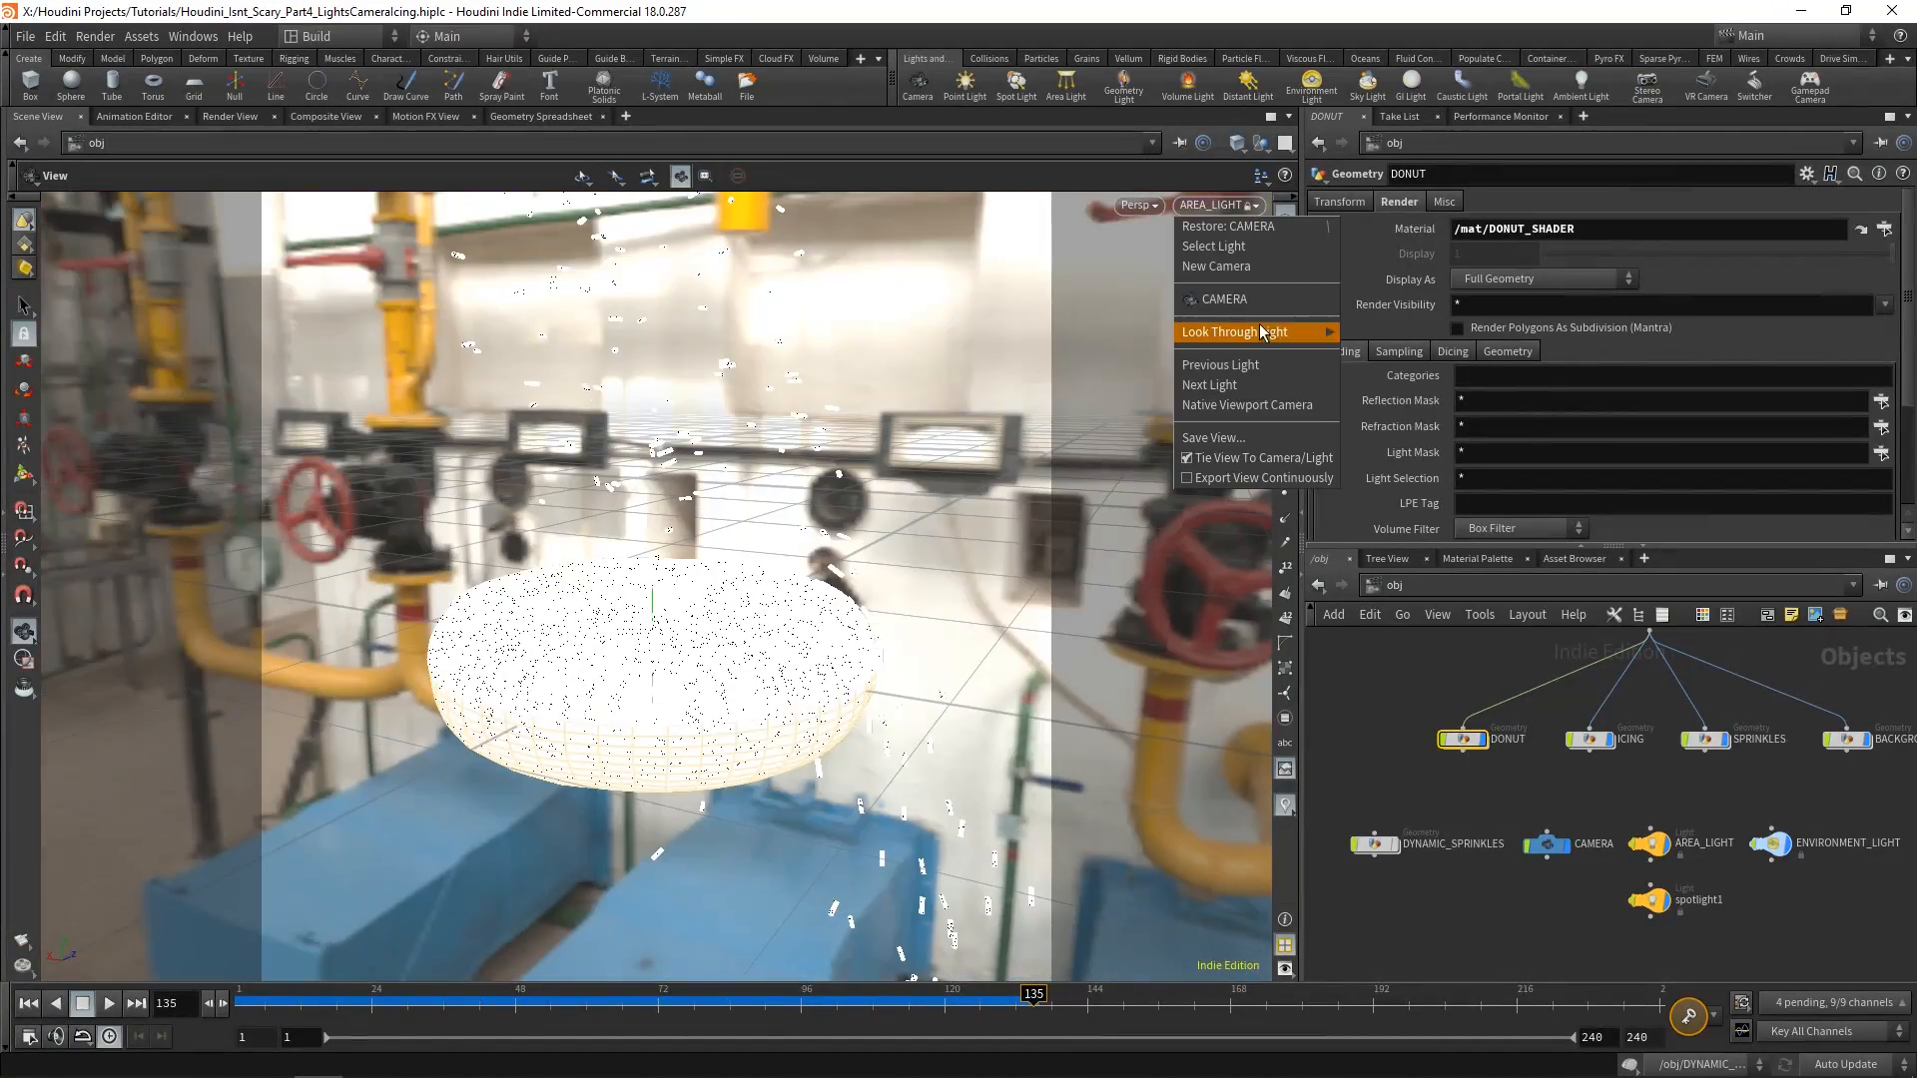
mouse_move(1263, 336)
click(1390, 393)
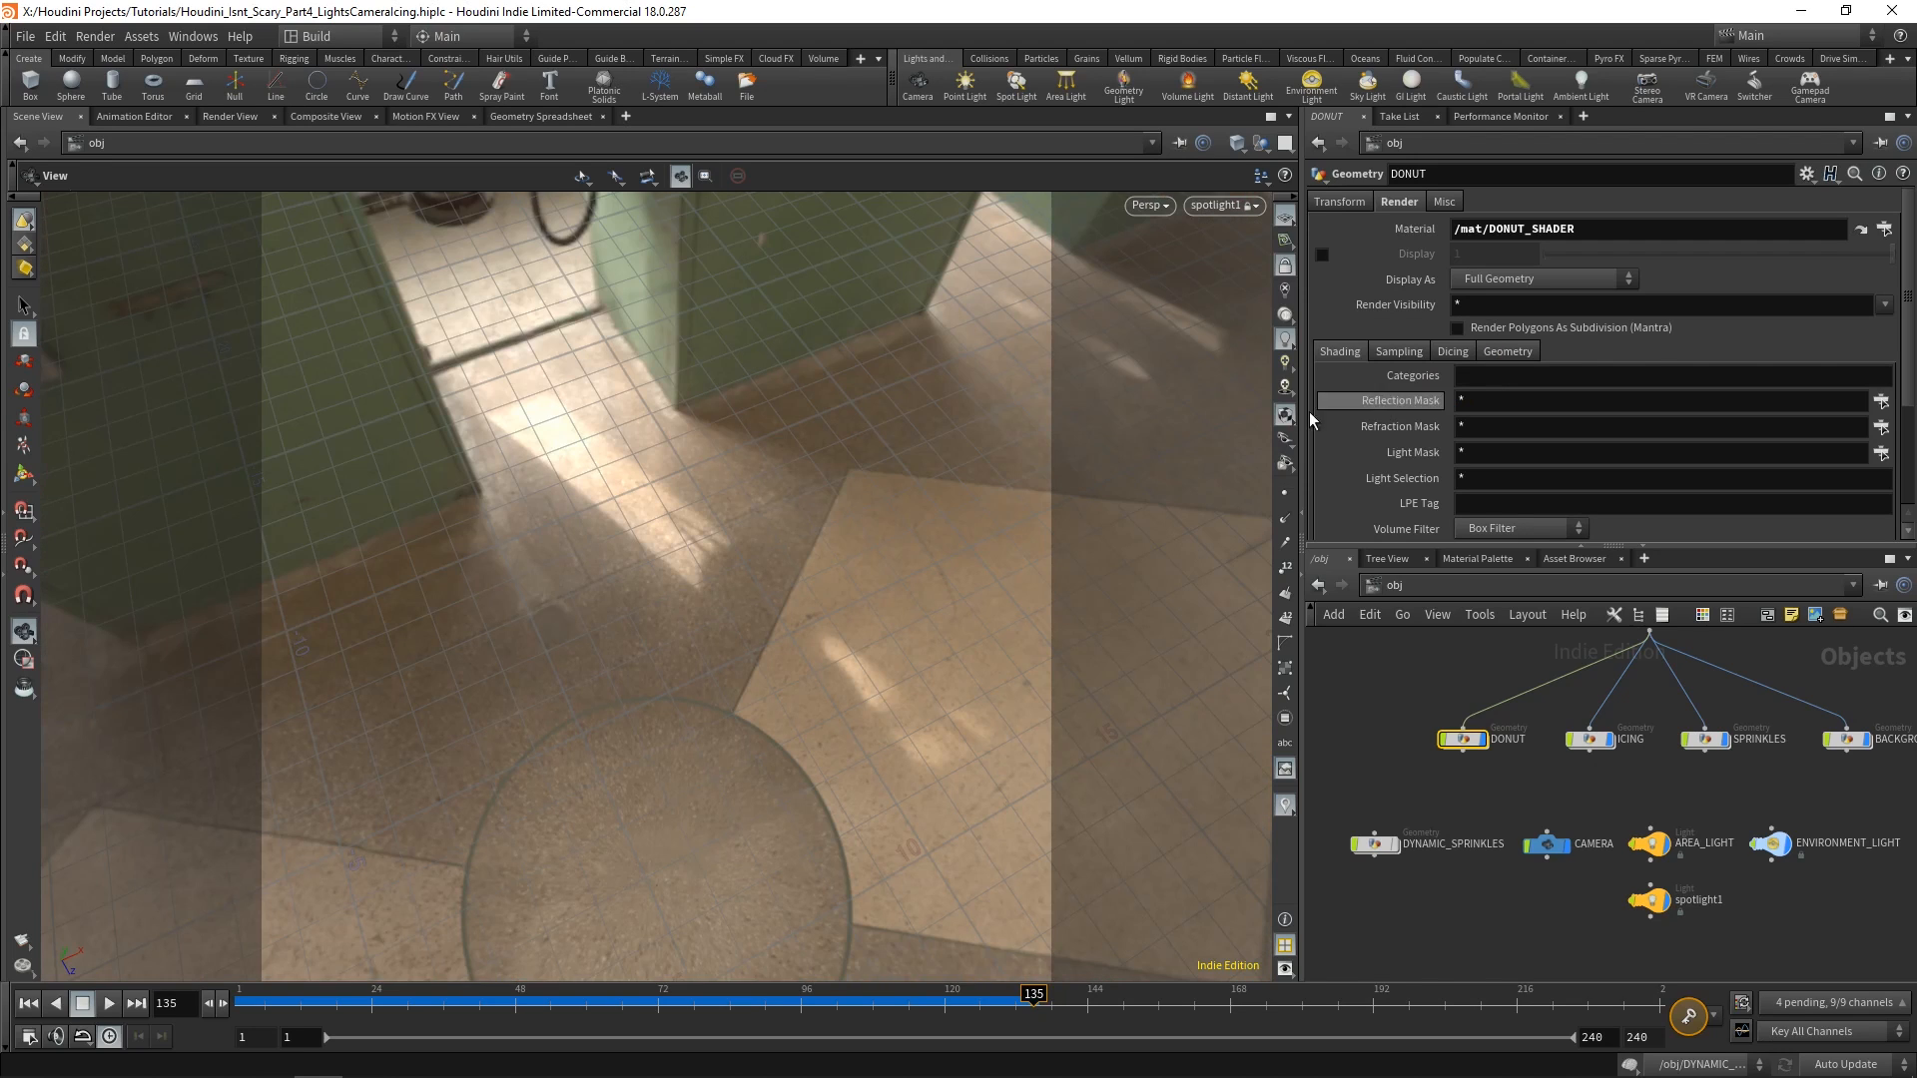
middle_drag(1816, 918, 1567, 917)
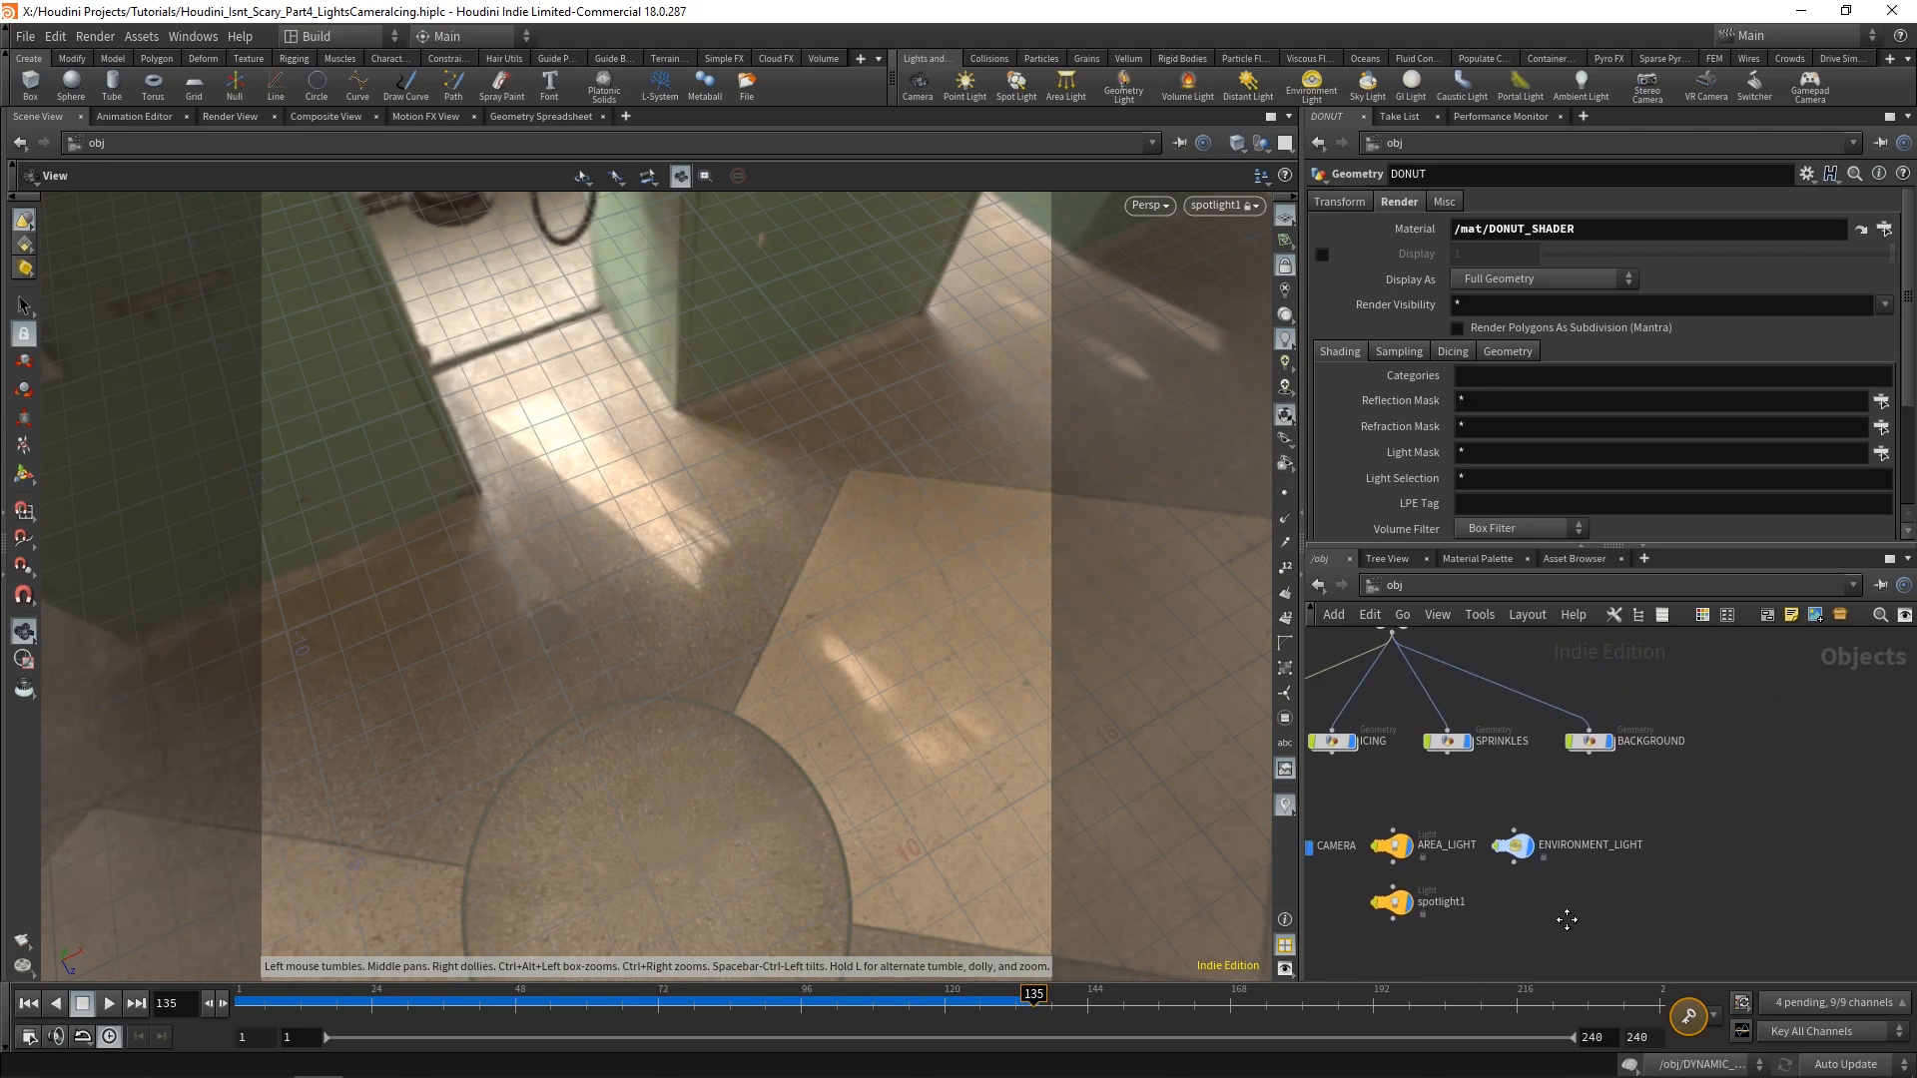
scroll(1566, 916, down, 2)
middle_drag(1640, 837, 1683, 826)
scroll(1683, 826, up, 2)
click(1609, 771)
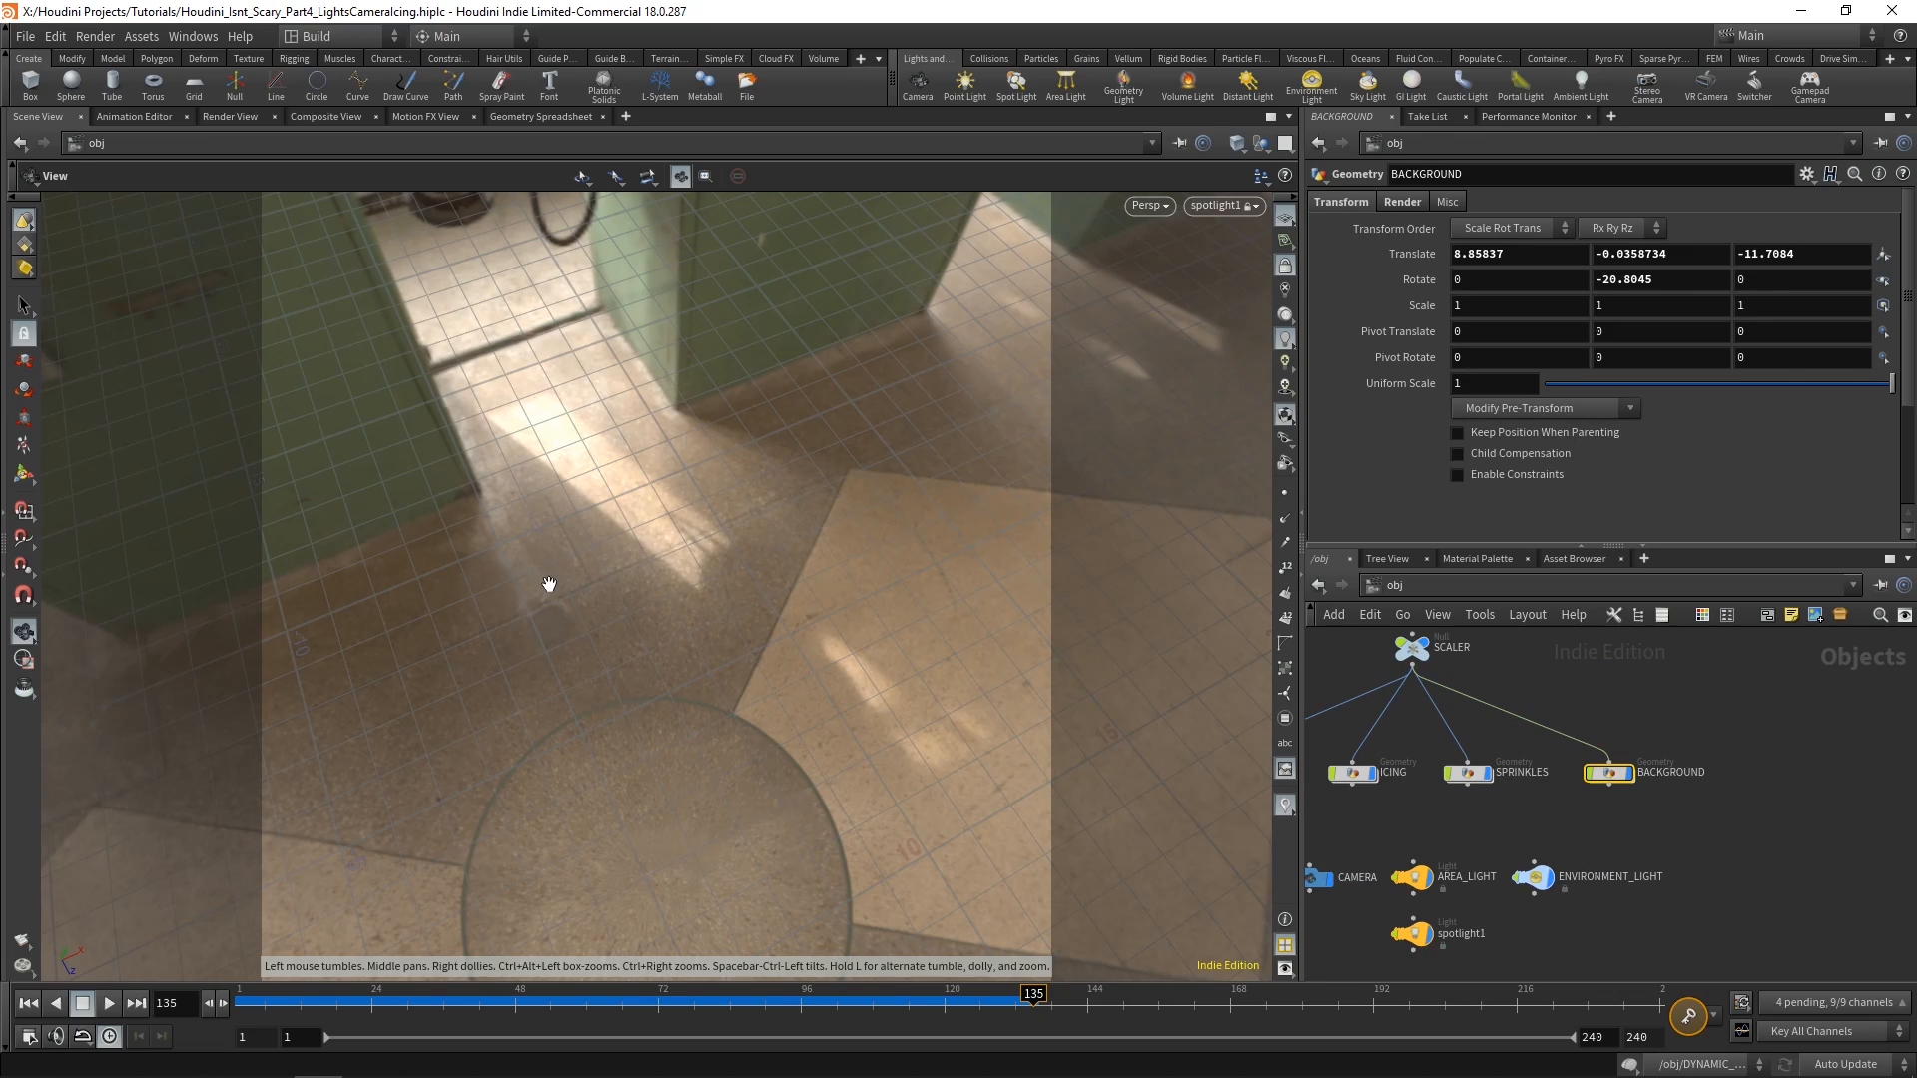
drag(549, 584, 703, 589)
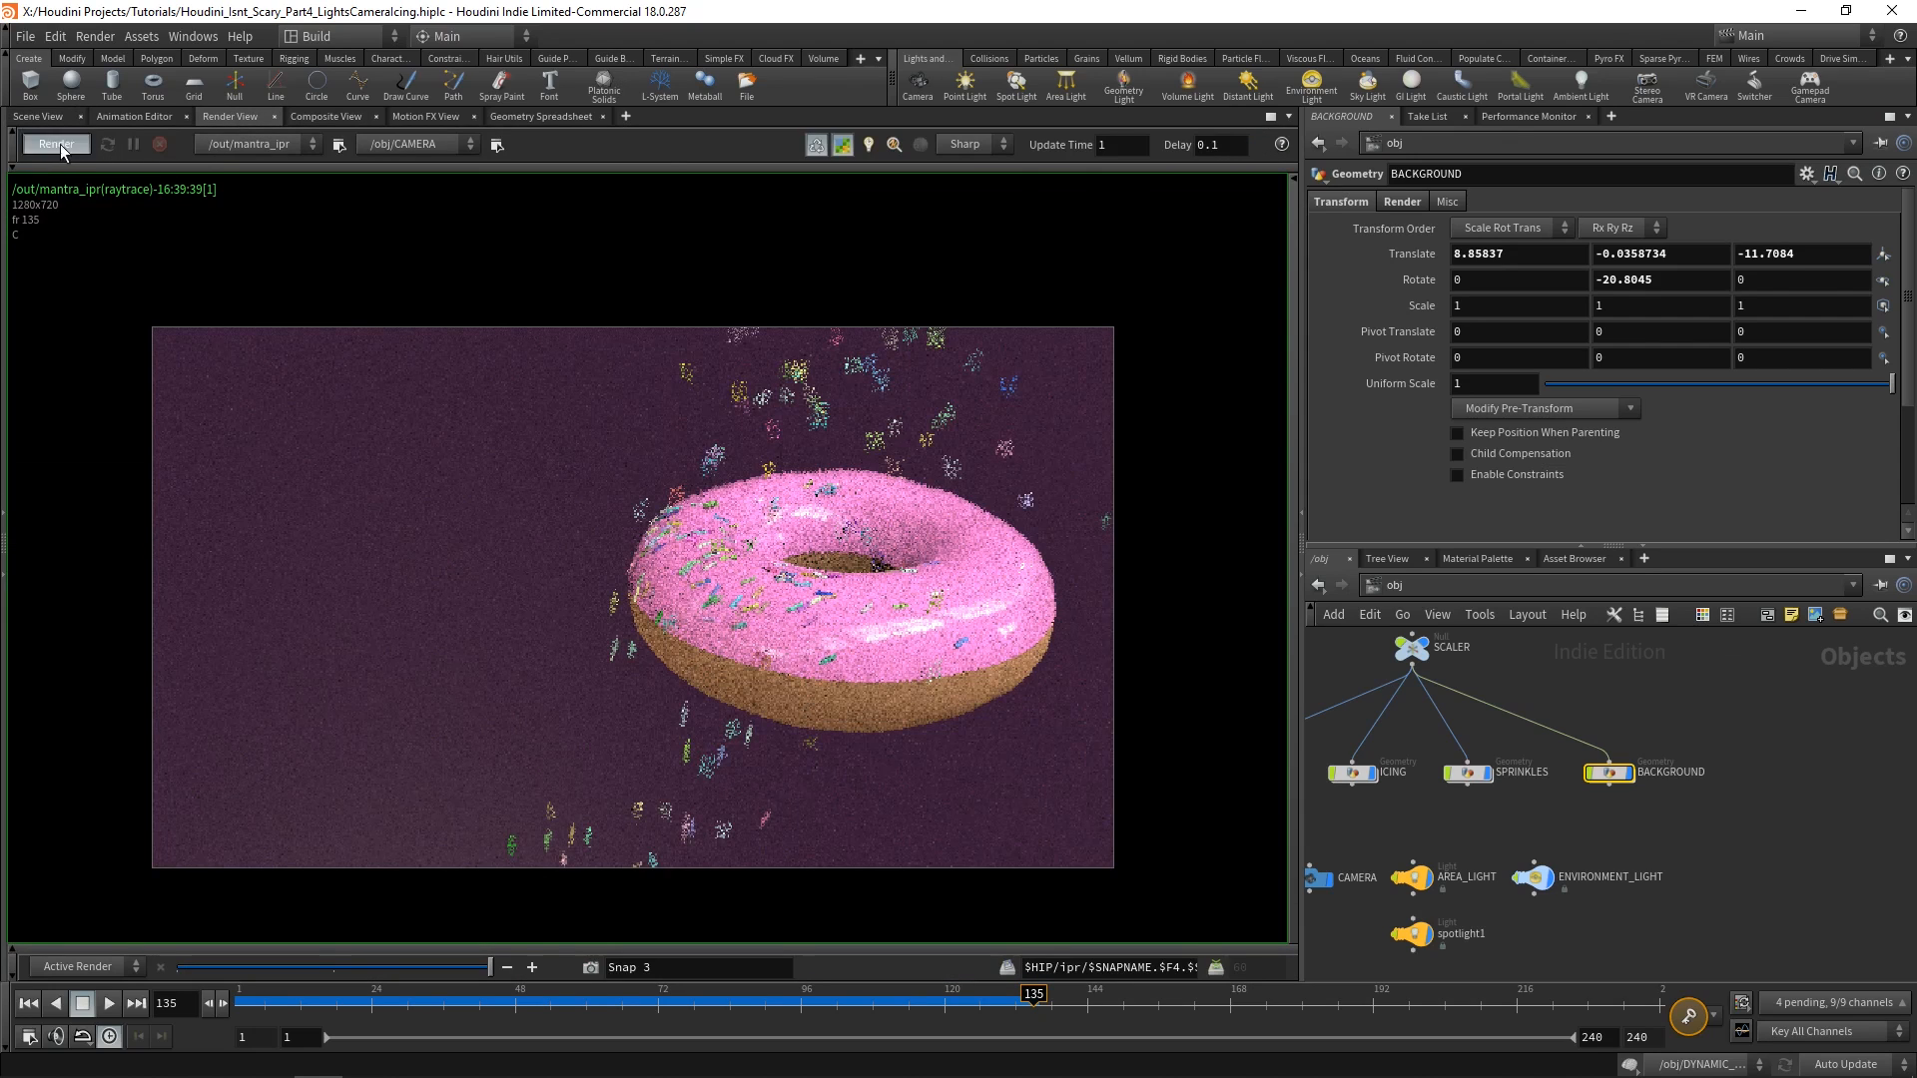
Start a new render and set AREA_LIGHT's exposure to 2.
click(57, 144)
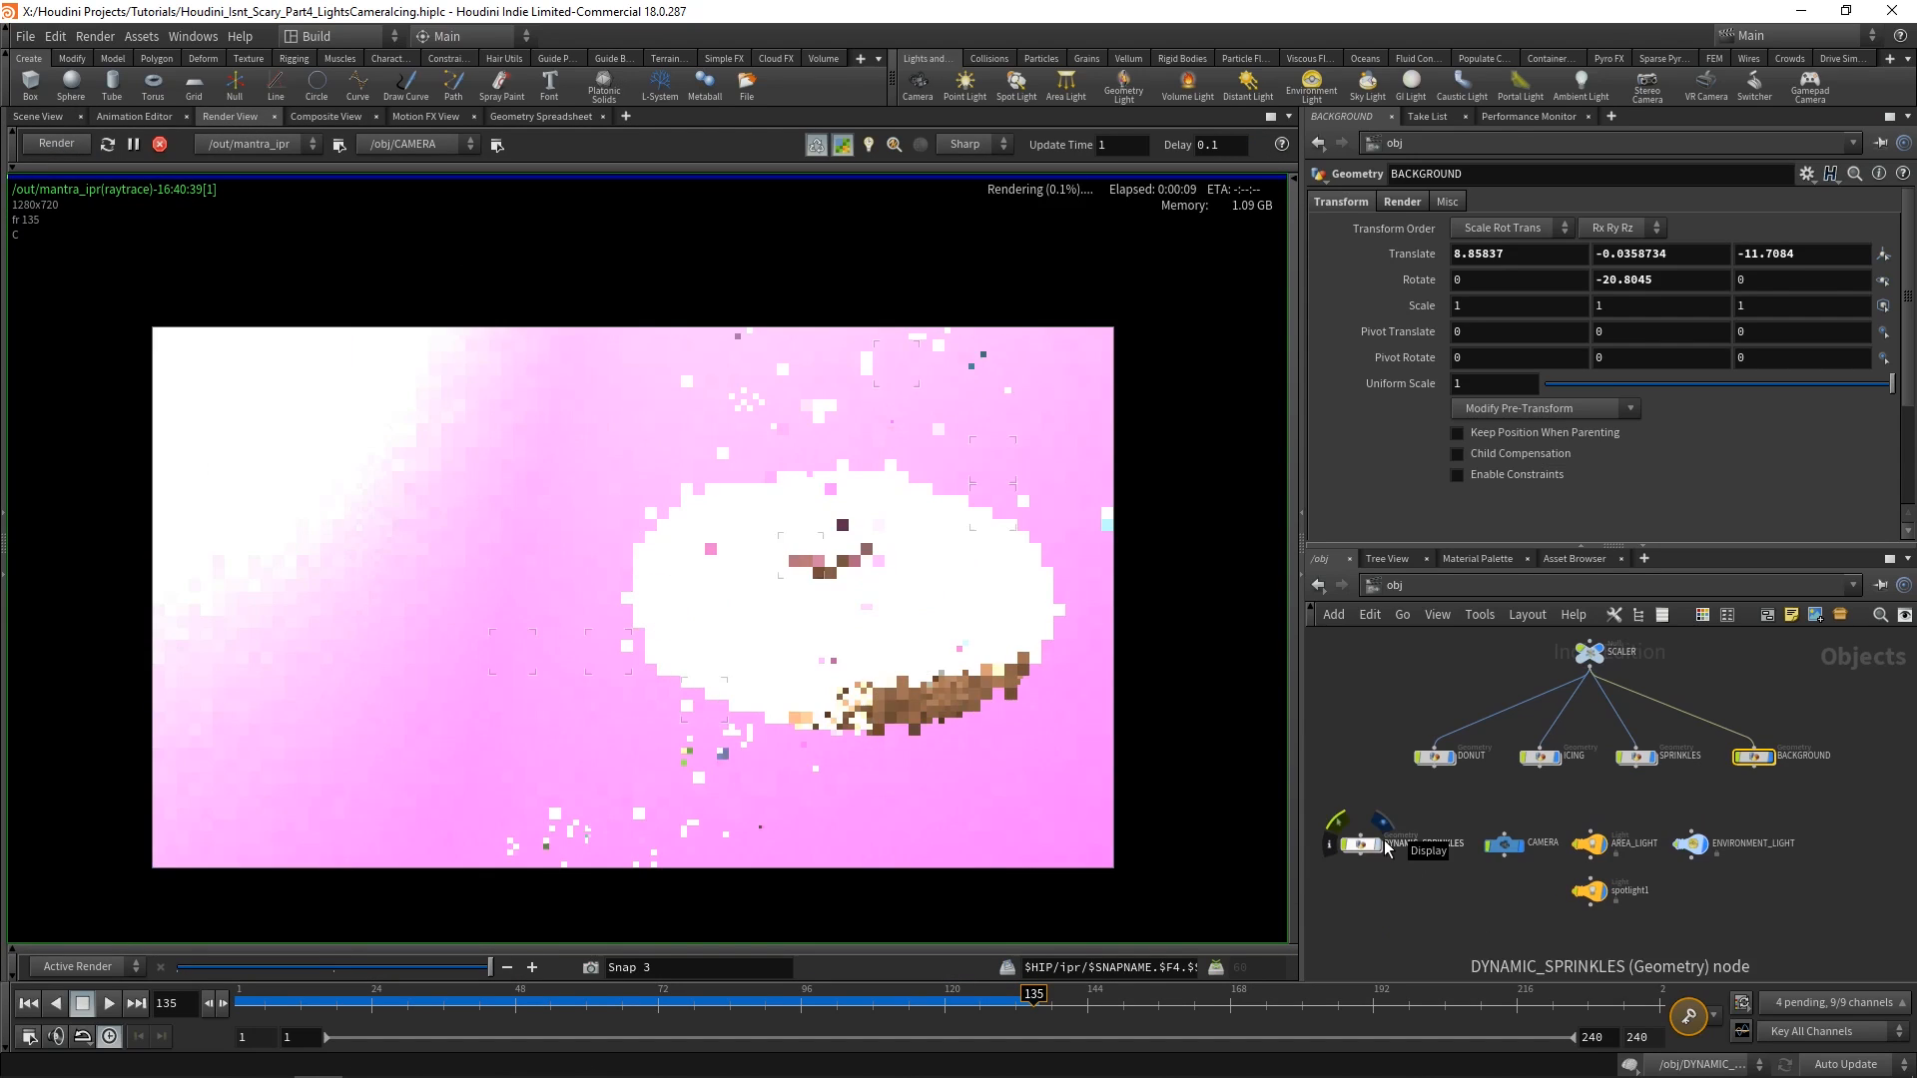
click(1588, 844)
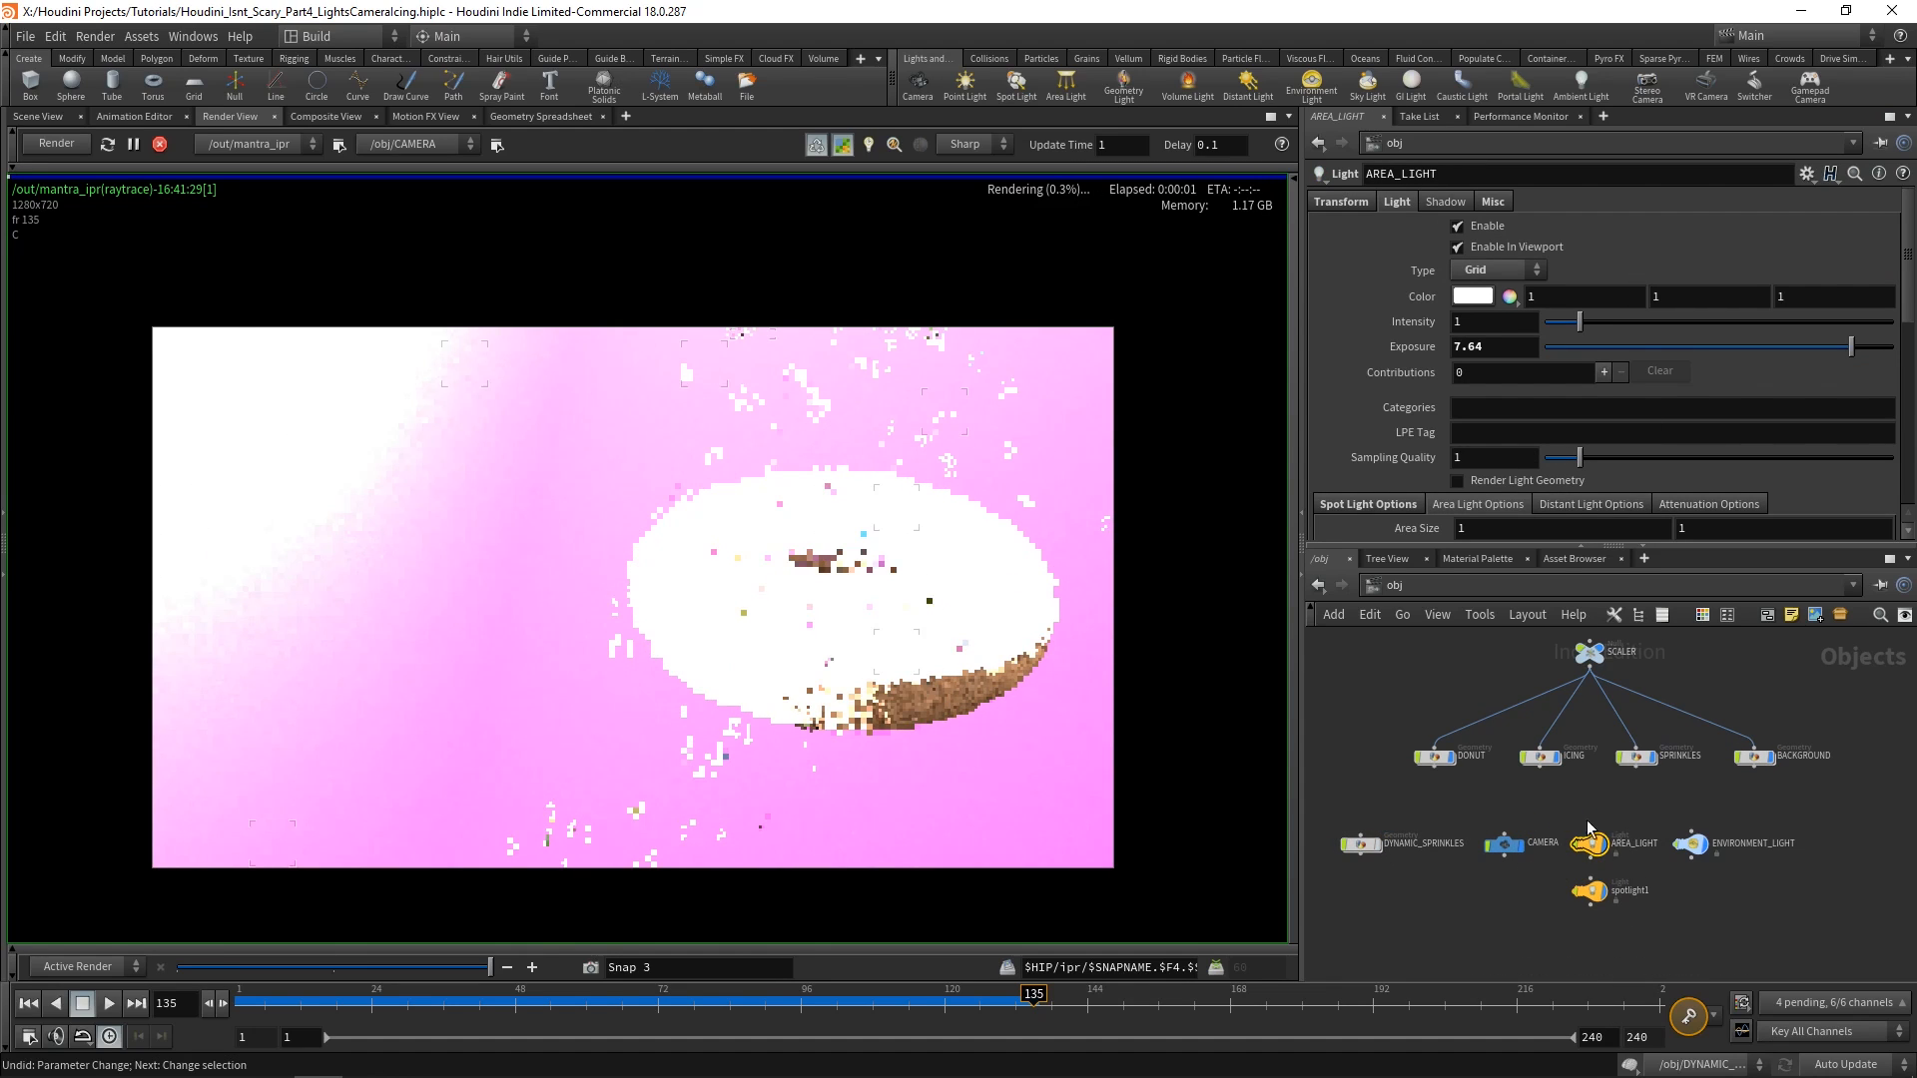
click(1495, 348)
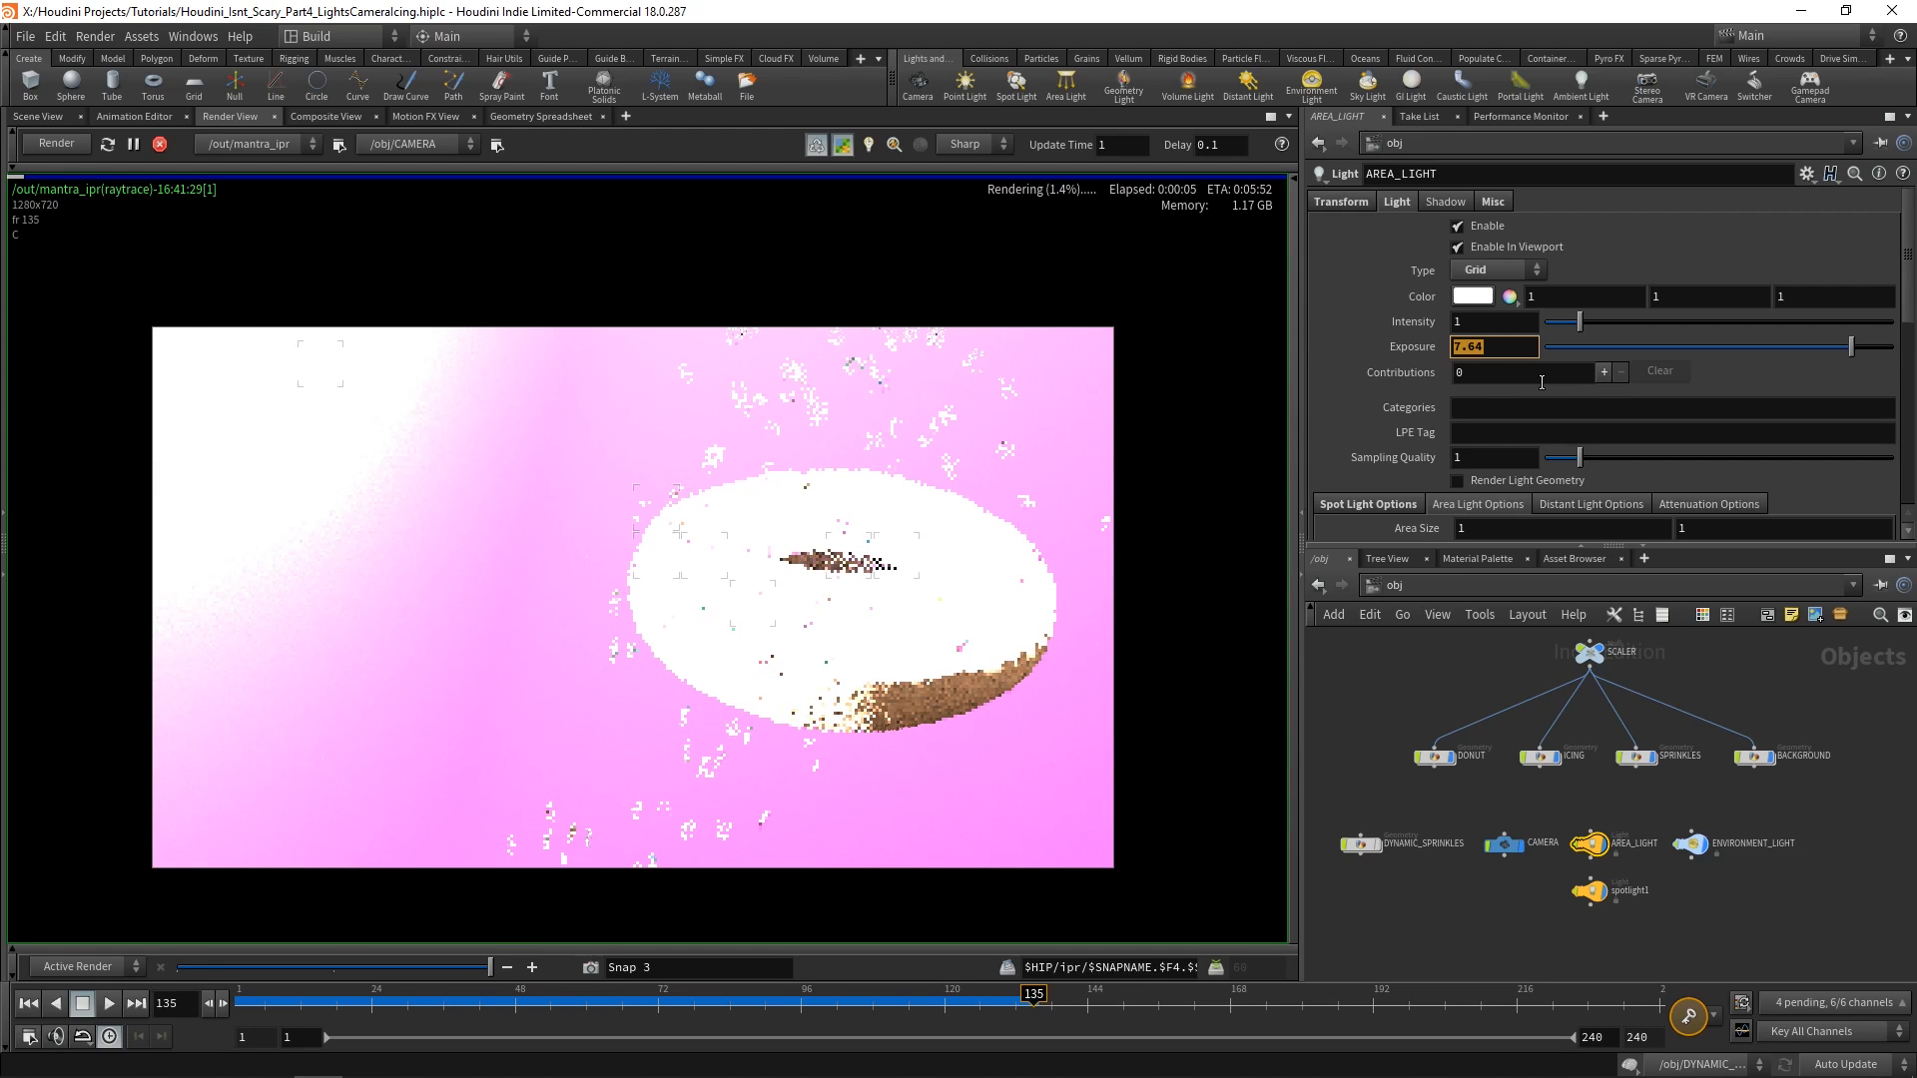
text(2)
key(Return)
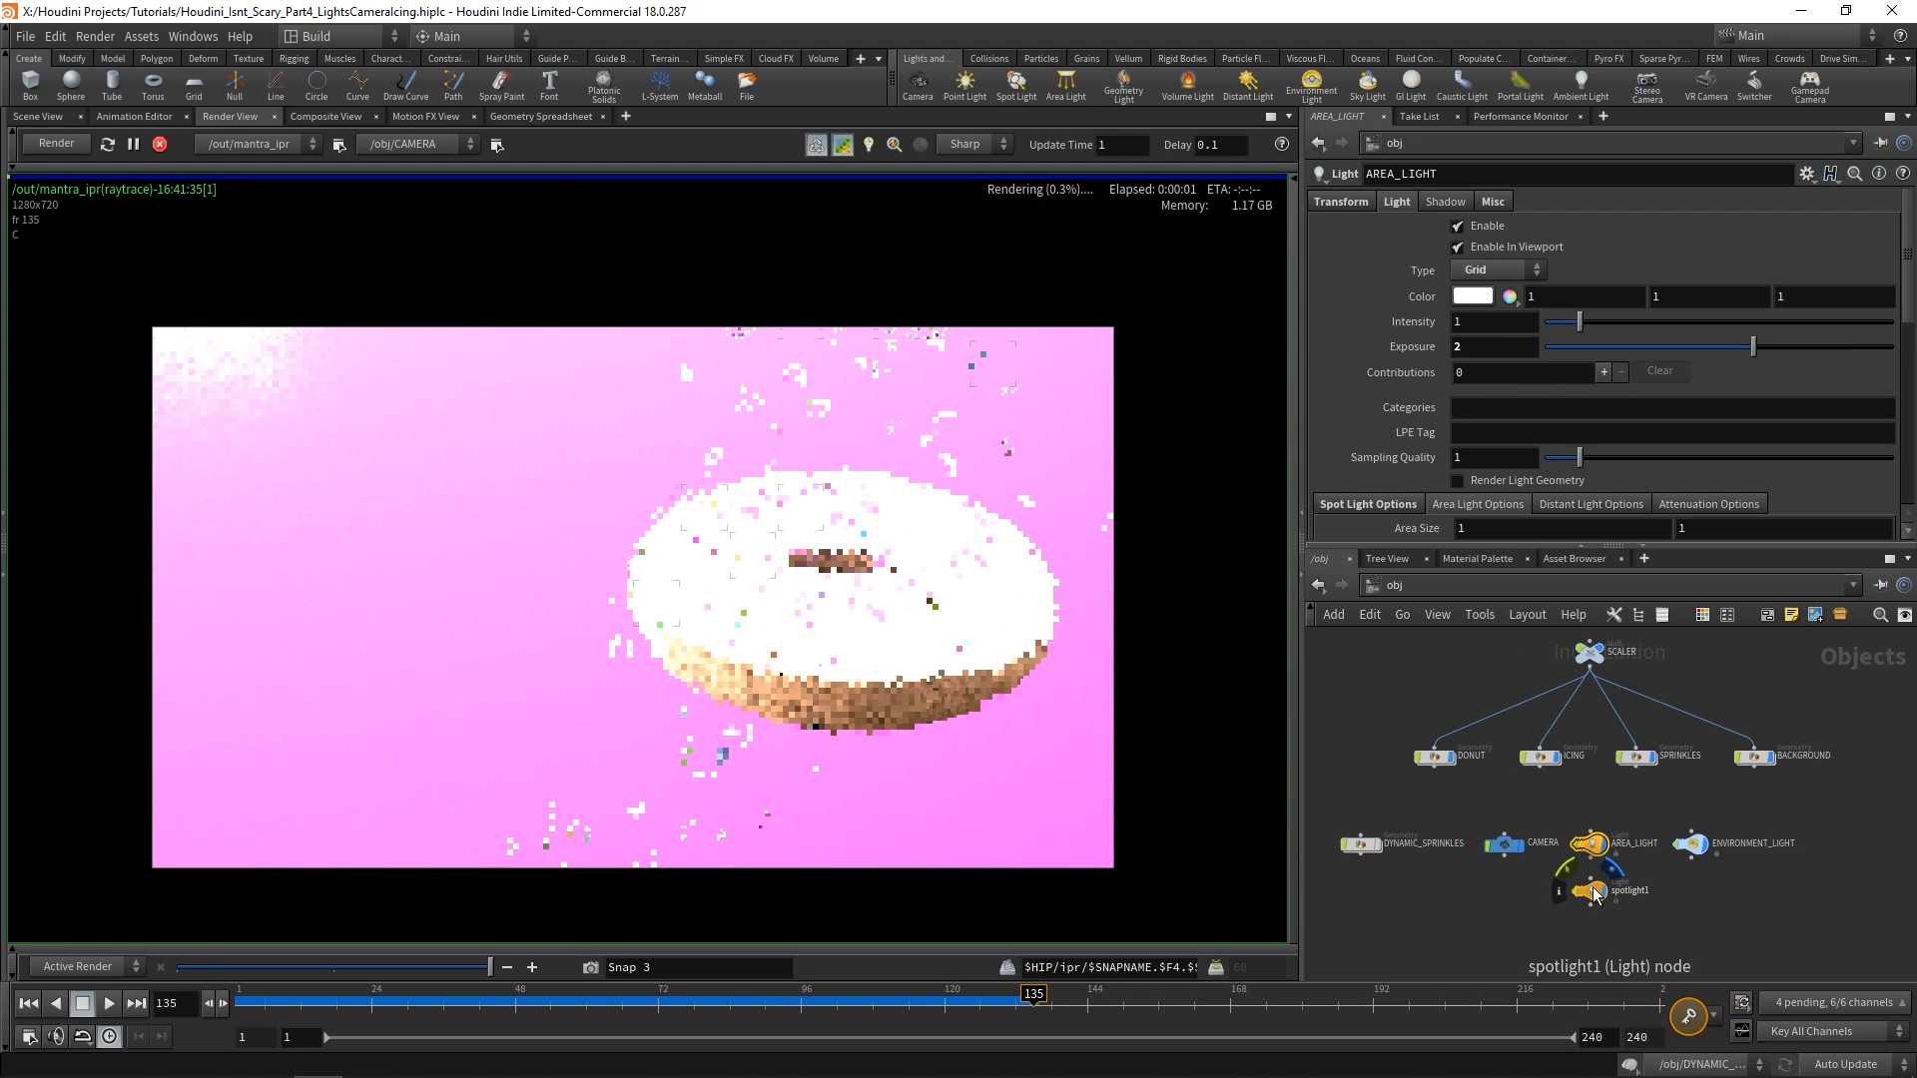
Set spotlight1's exposure to 4.
click(1591, 891)
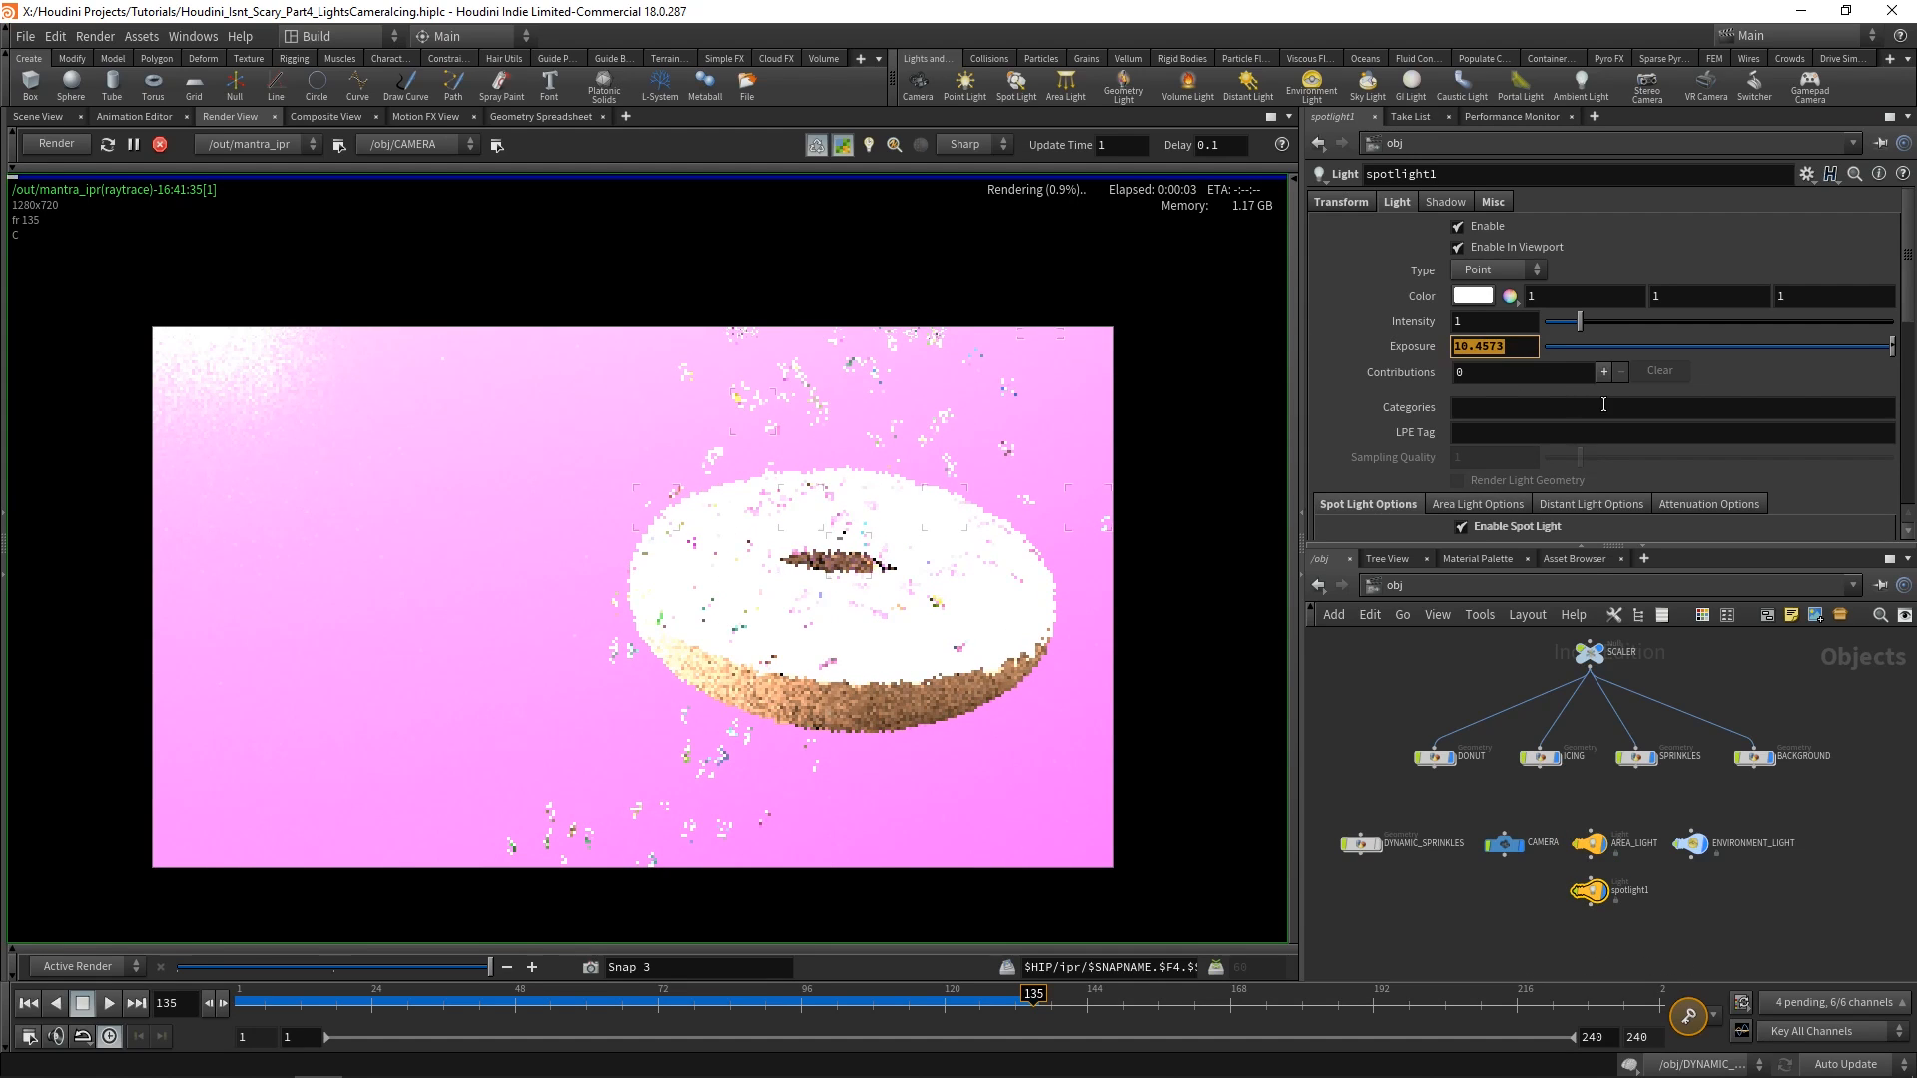
text(4)
key(Return)
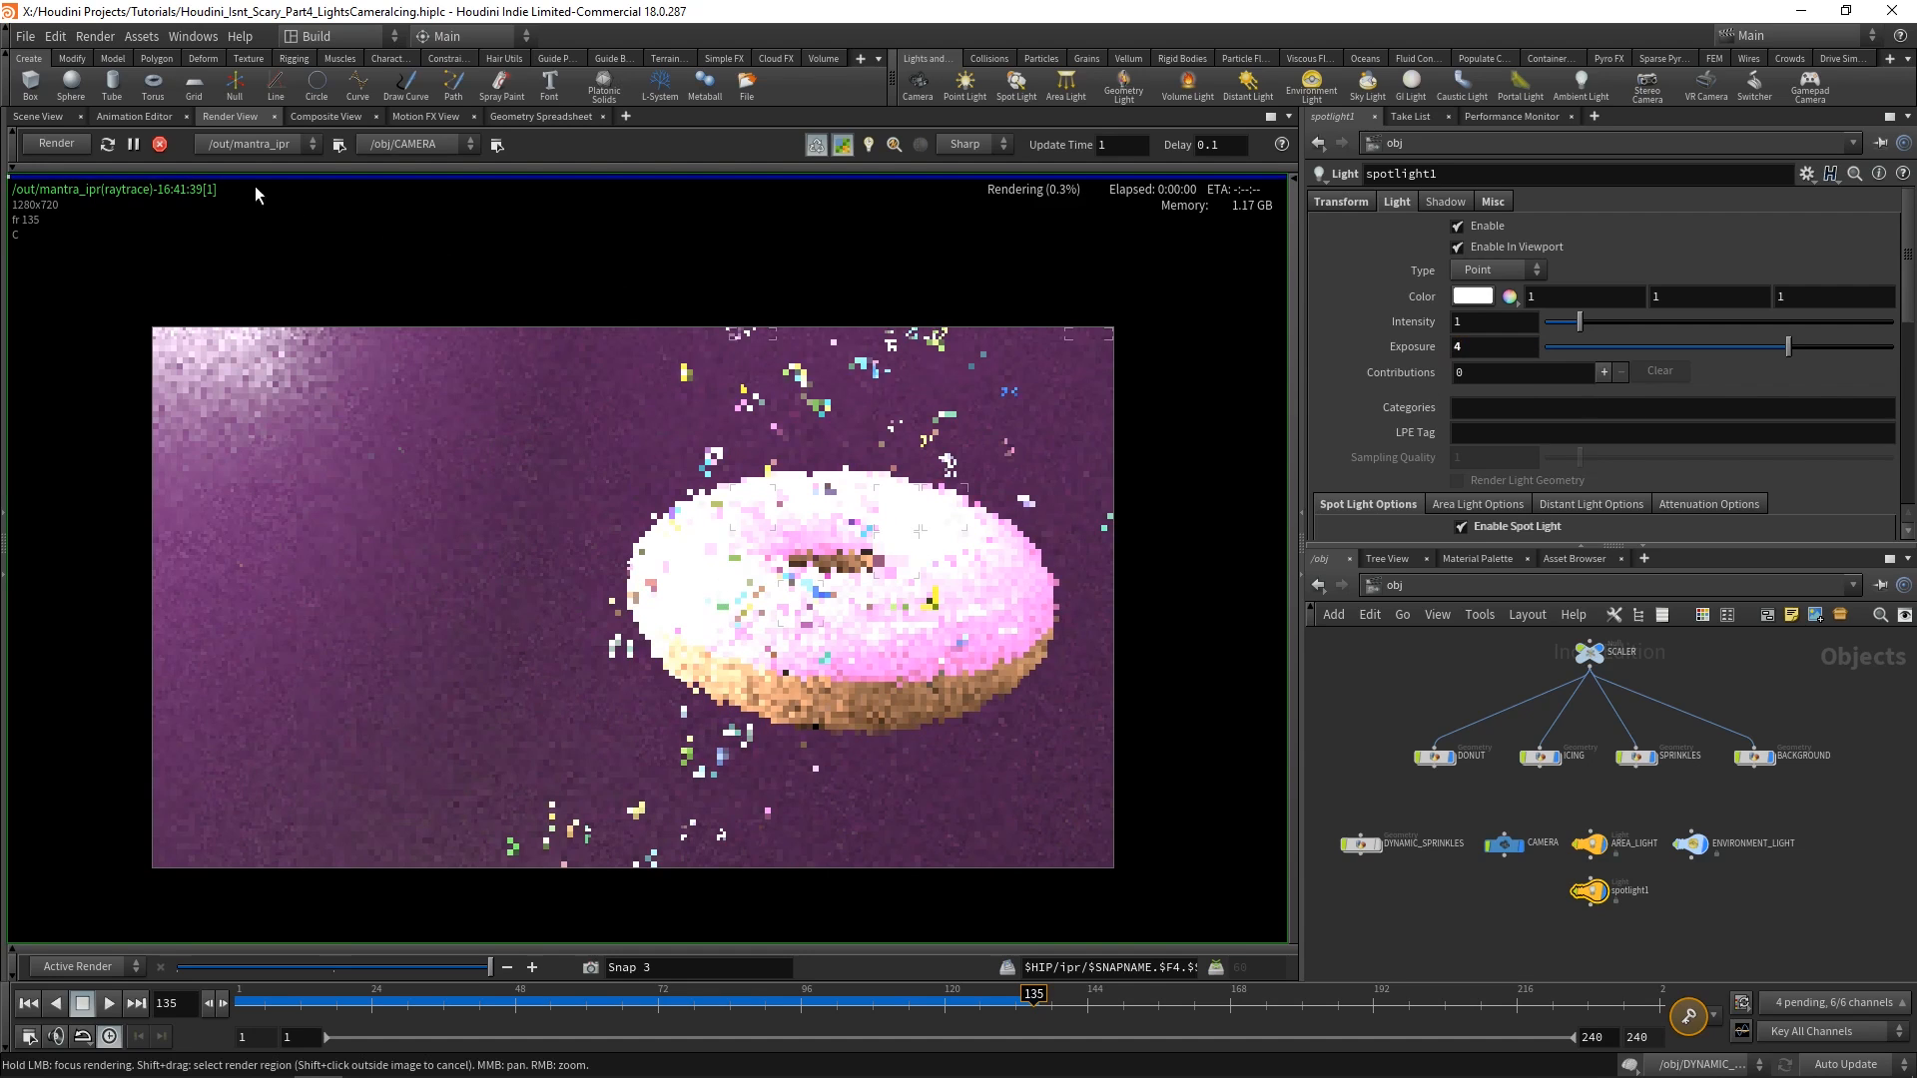
Adjust spotlight1's angle on the background from the light's own view and check it in the render.
click(43, 118)
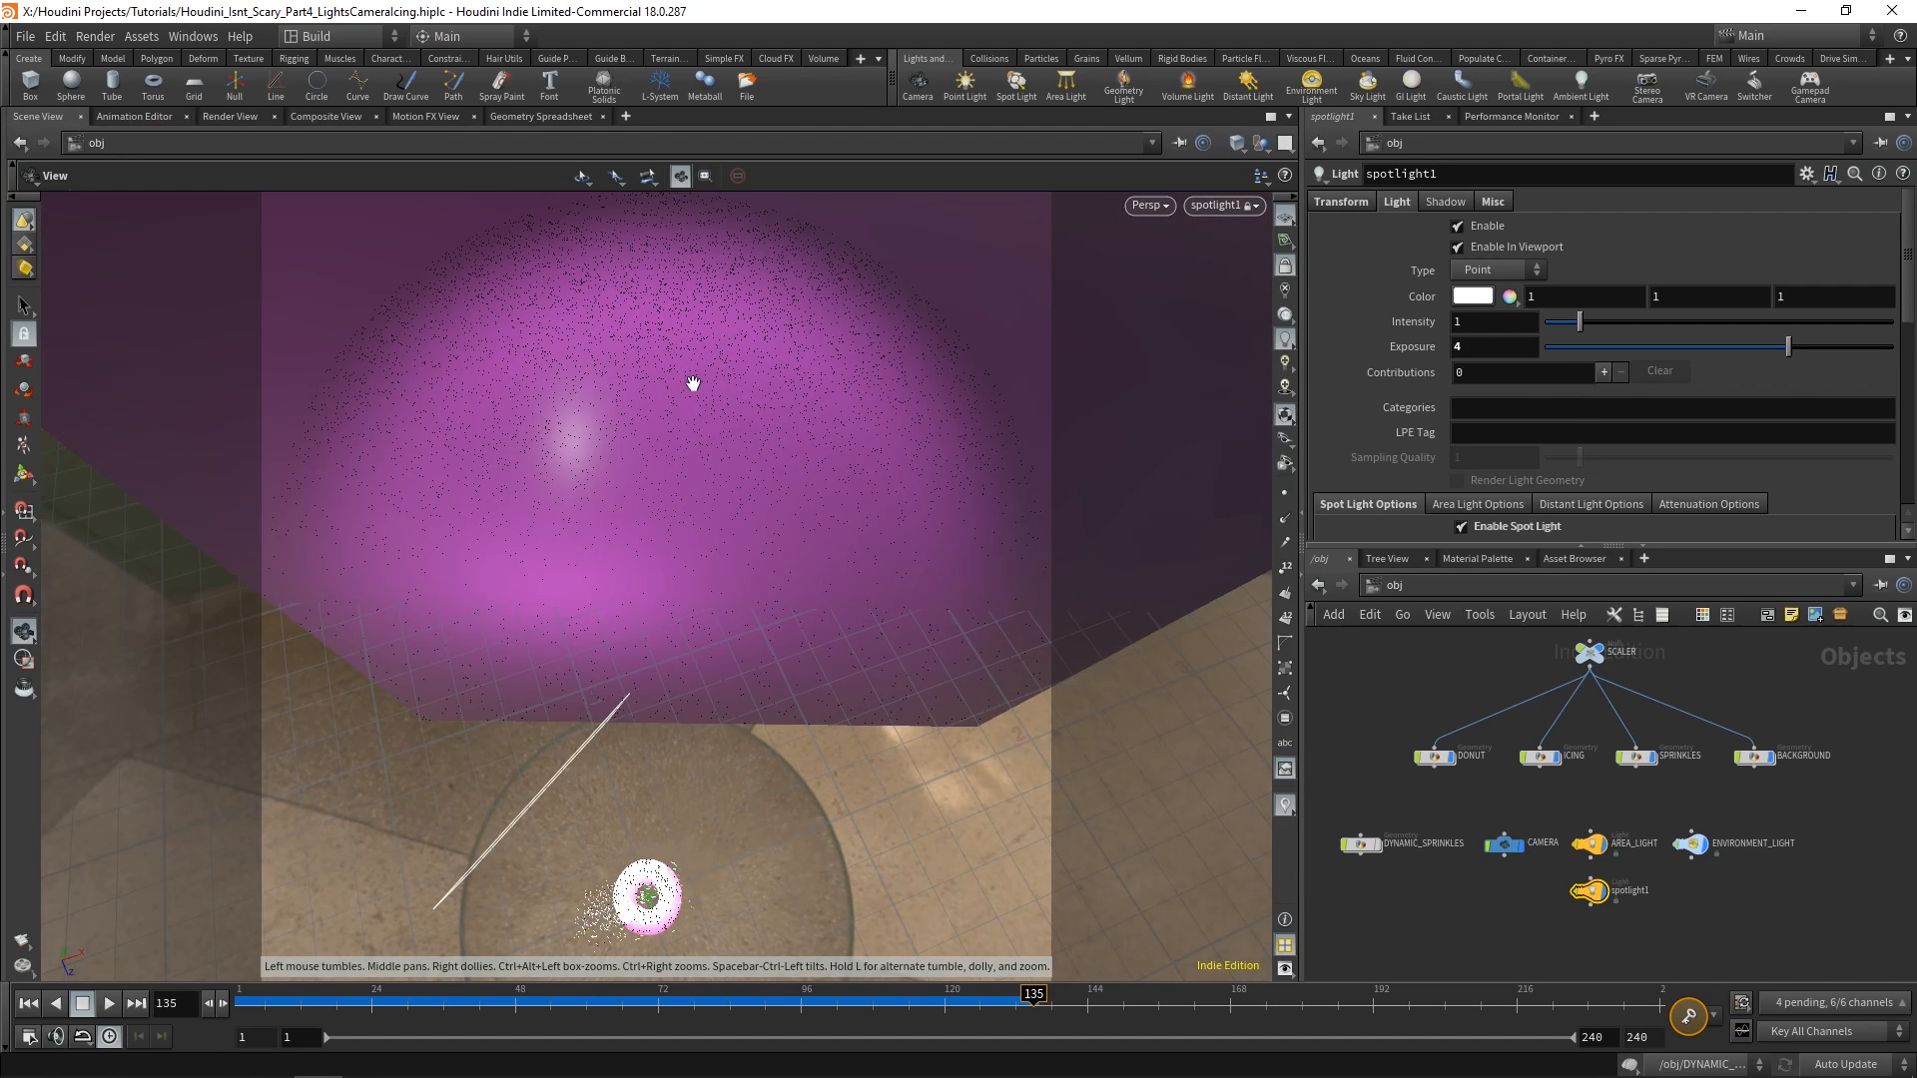
drag(744, 522, 685, 398)
click(229, 117)
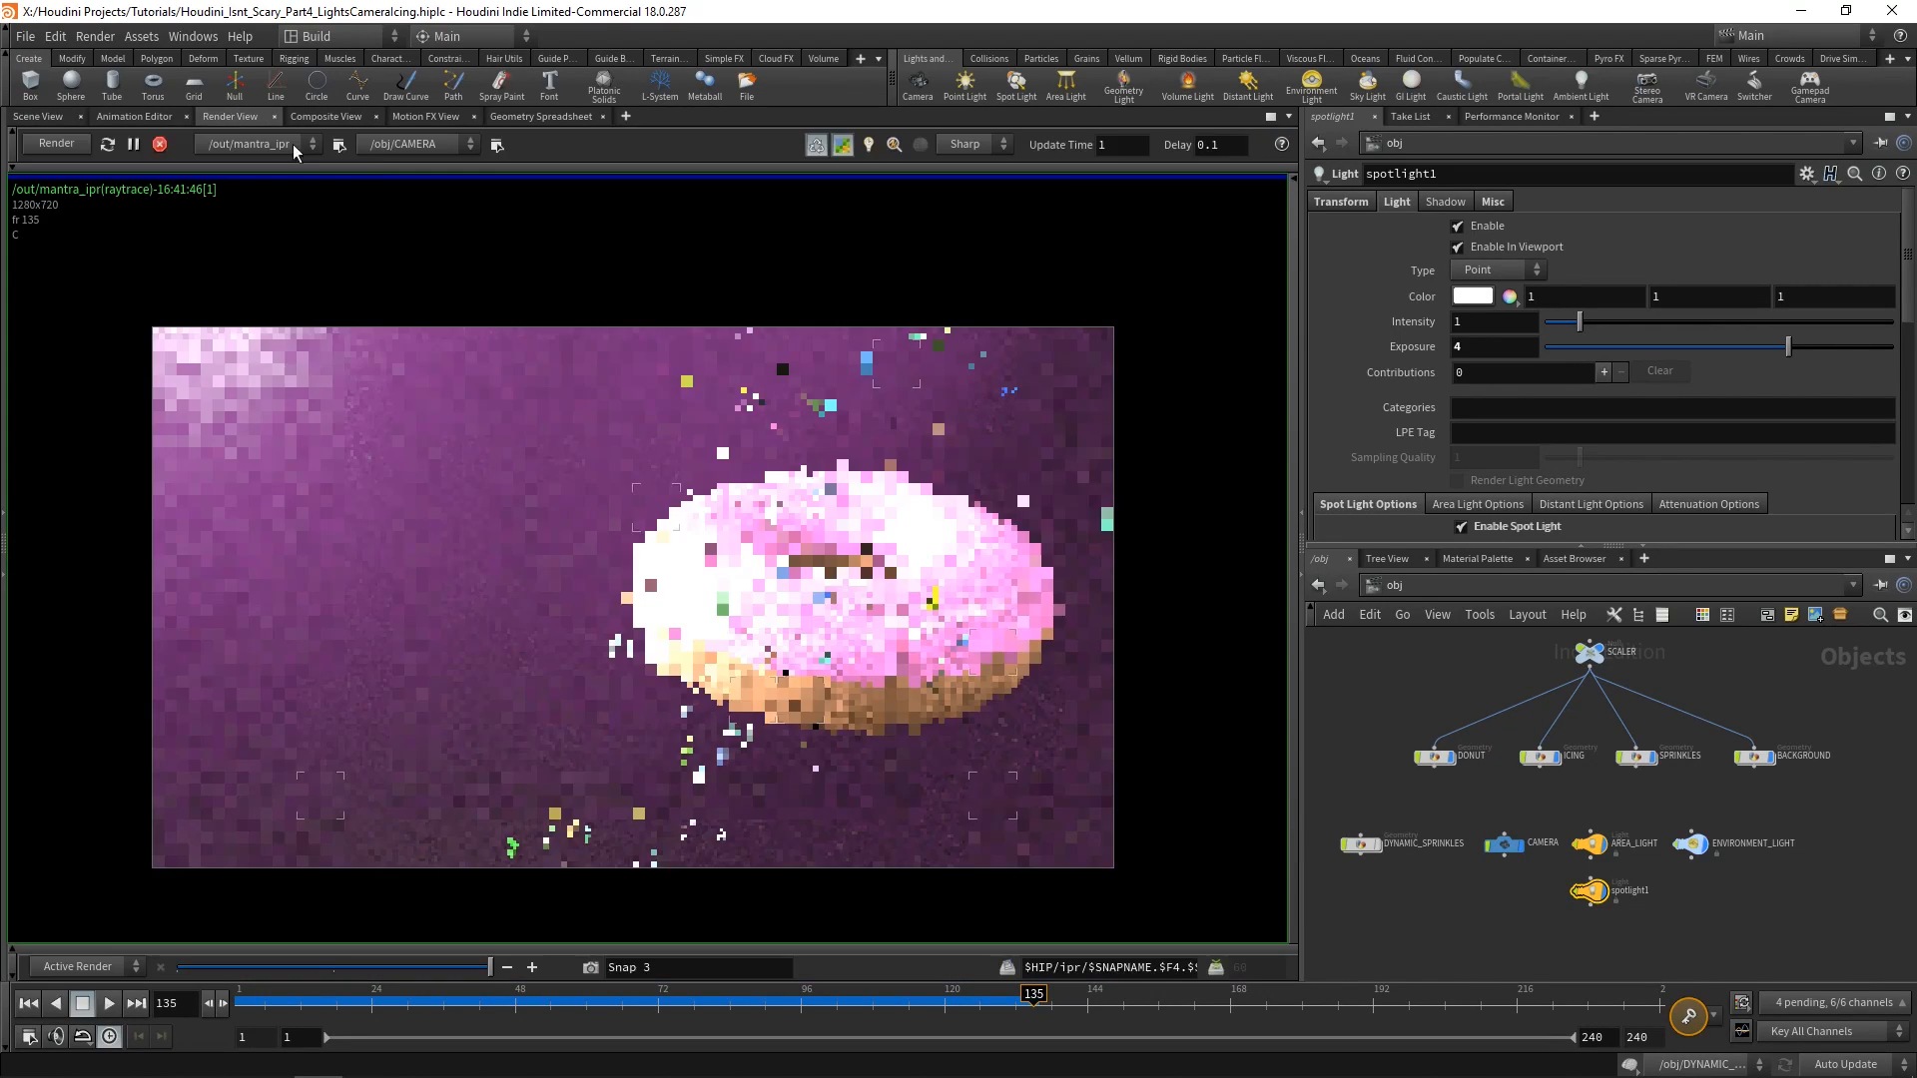
Look through AREA_LIGHT and reposition it around the donut, checking the lighting in the render.
click(40, 117)
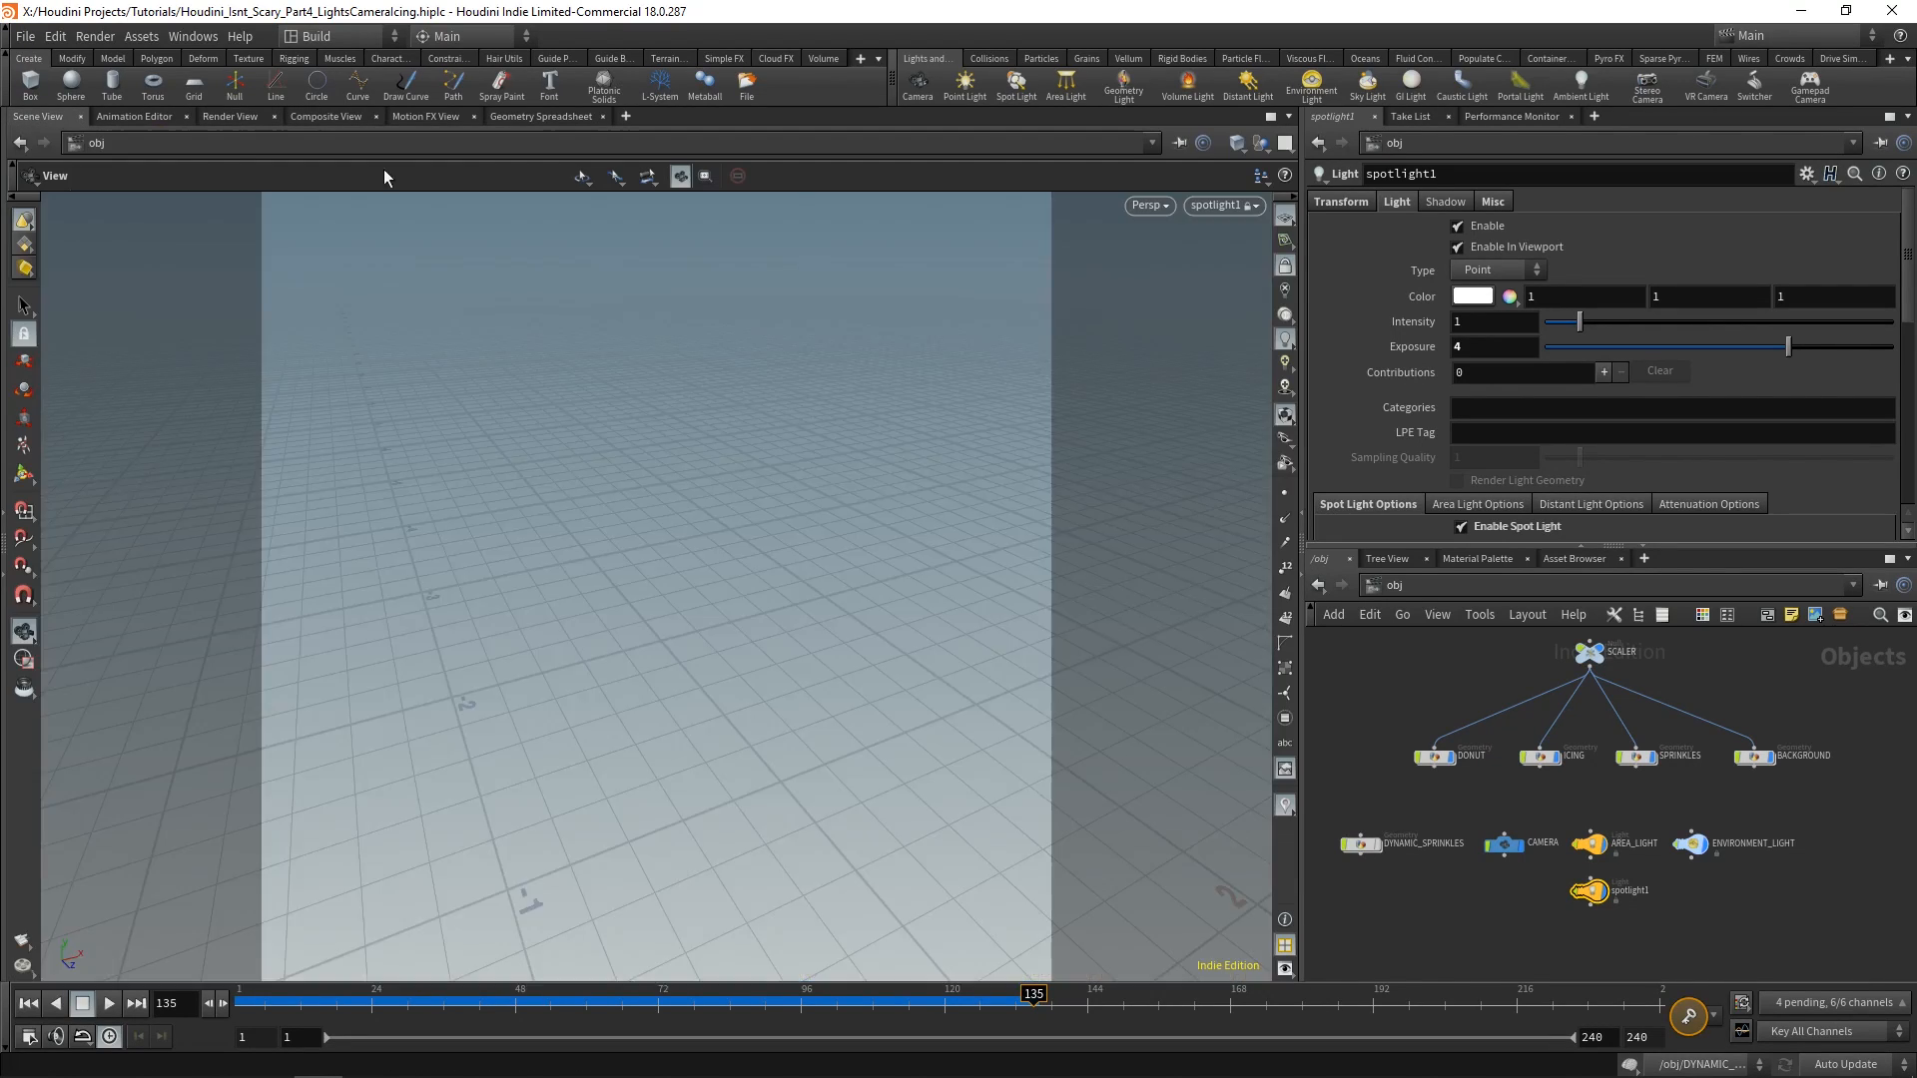
click(1250, 207)
mouse_move(1298, 331)
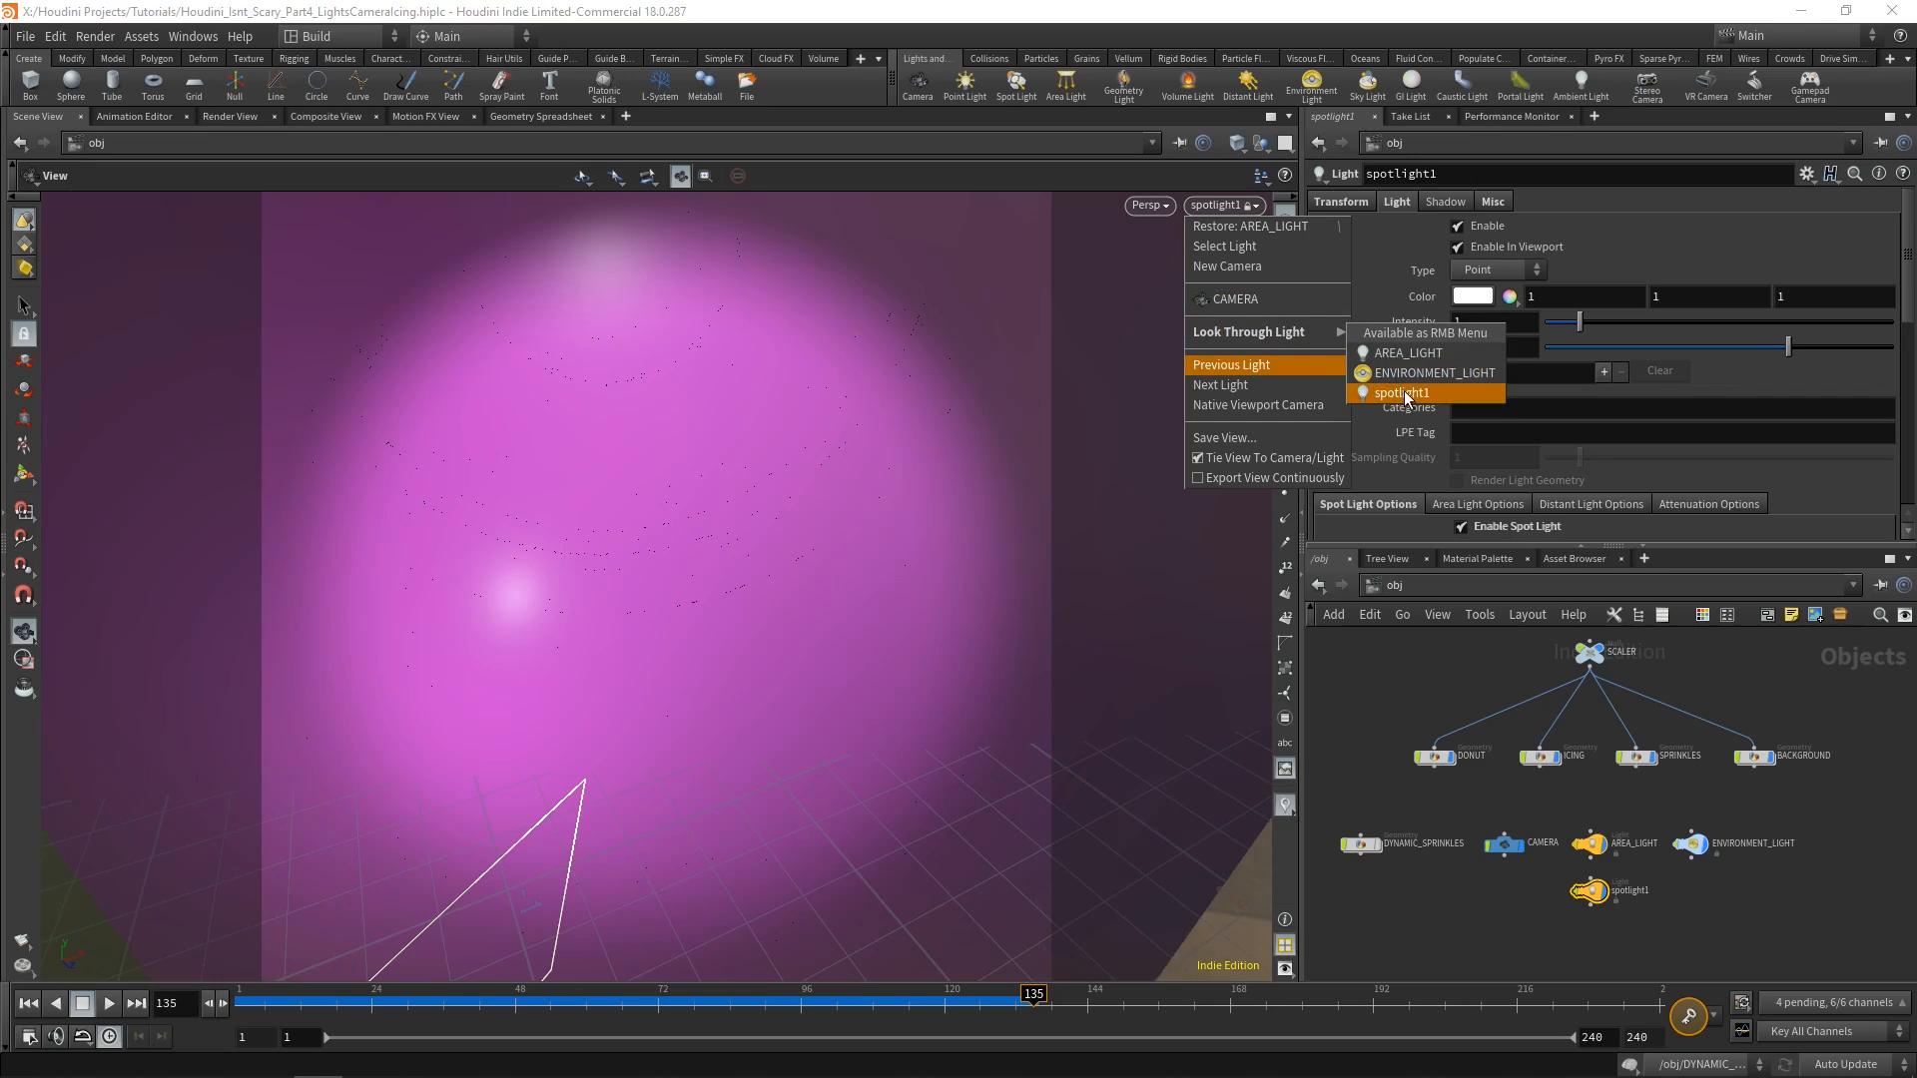
click(1422, 357)
drag(771, 631, 708, 579)
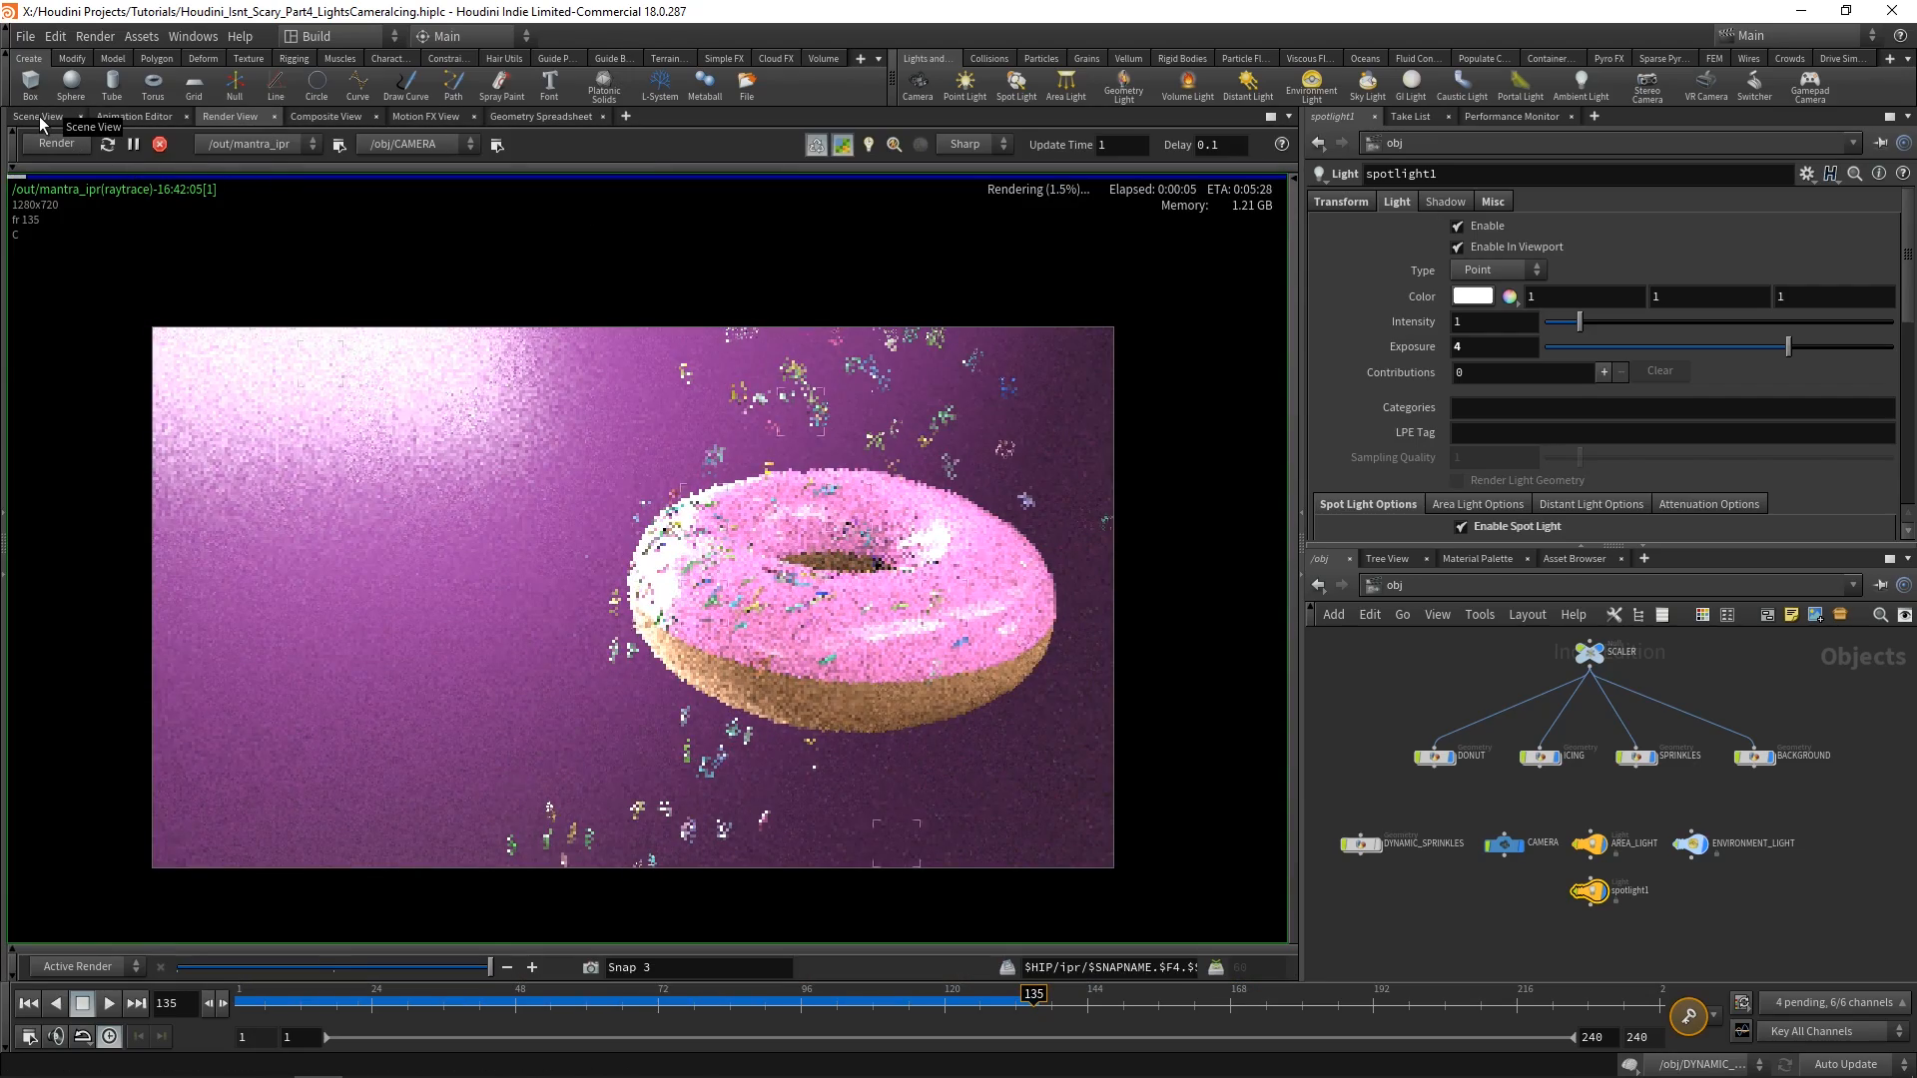
click(40, 116)
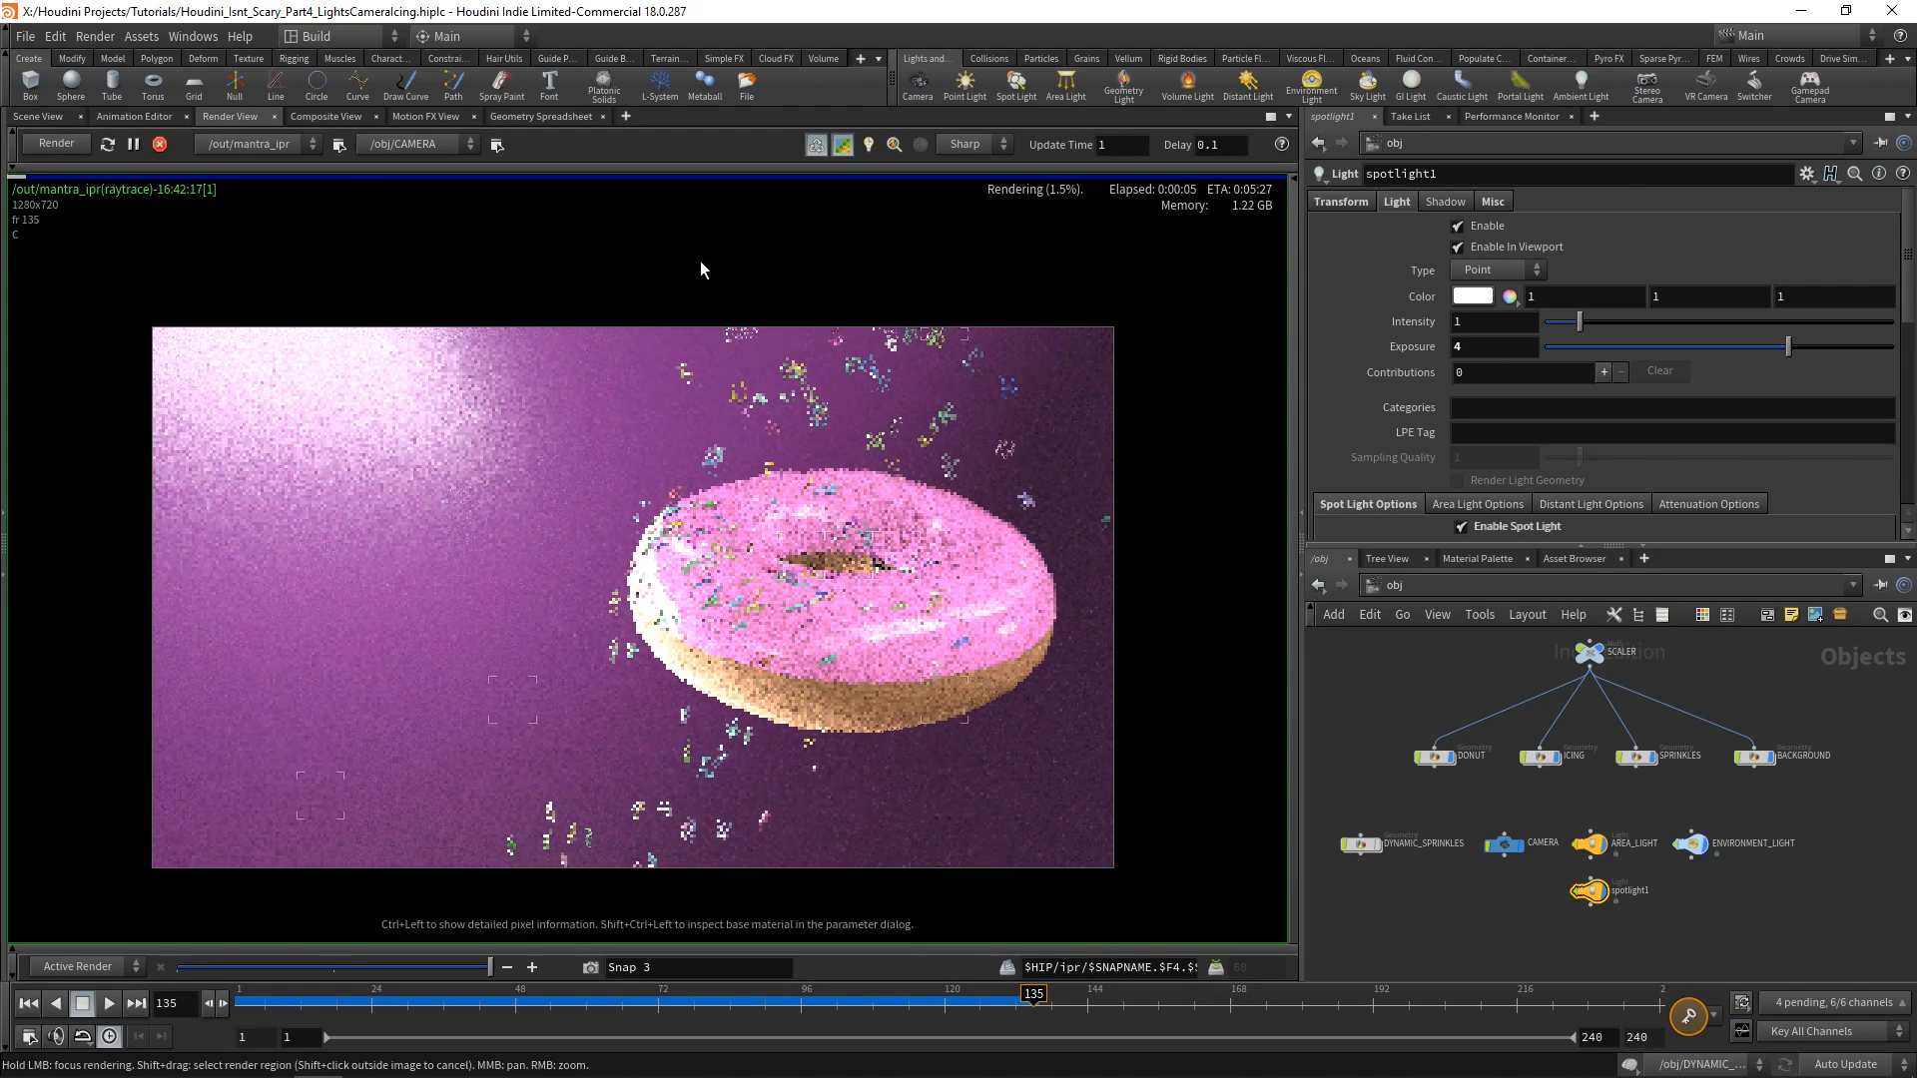
Review the settings of both lights and make AREA_LIGHT single sided in its area light options.
scroll(1424, 442, down, 3)
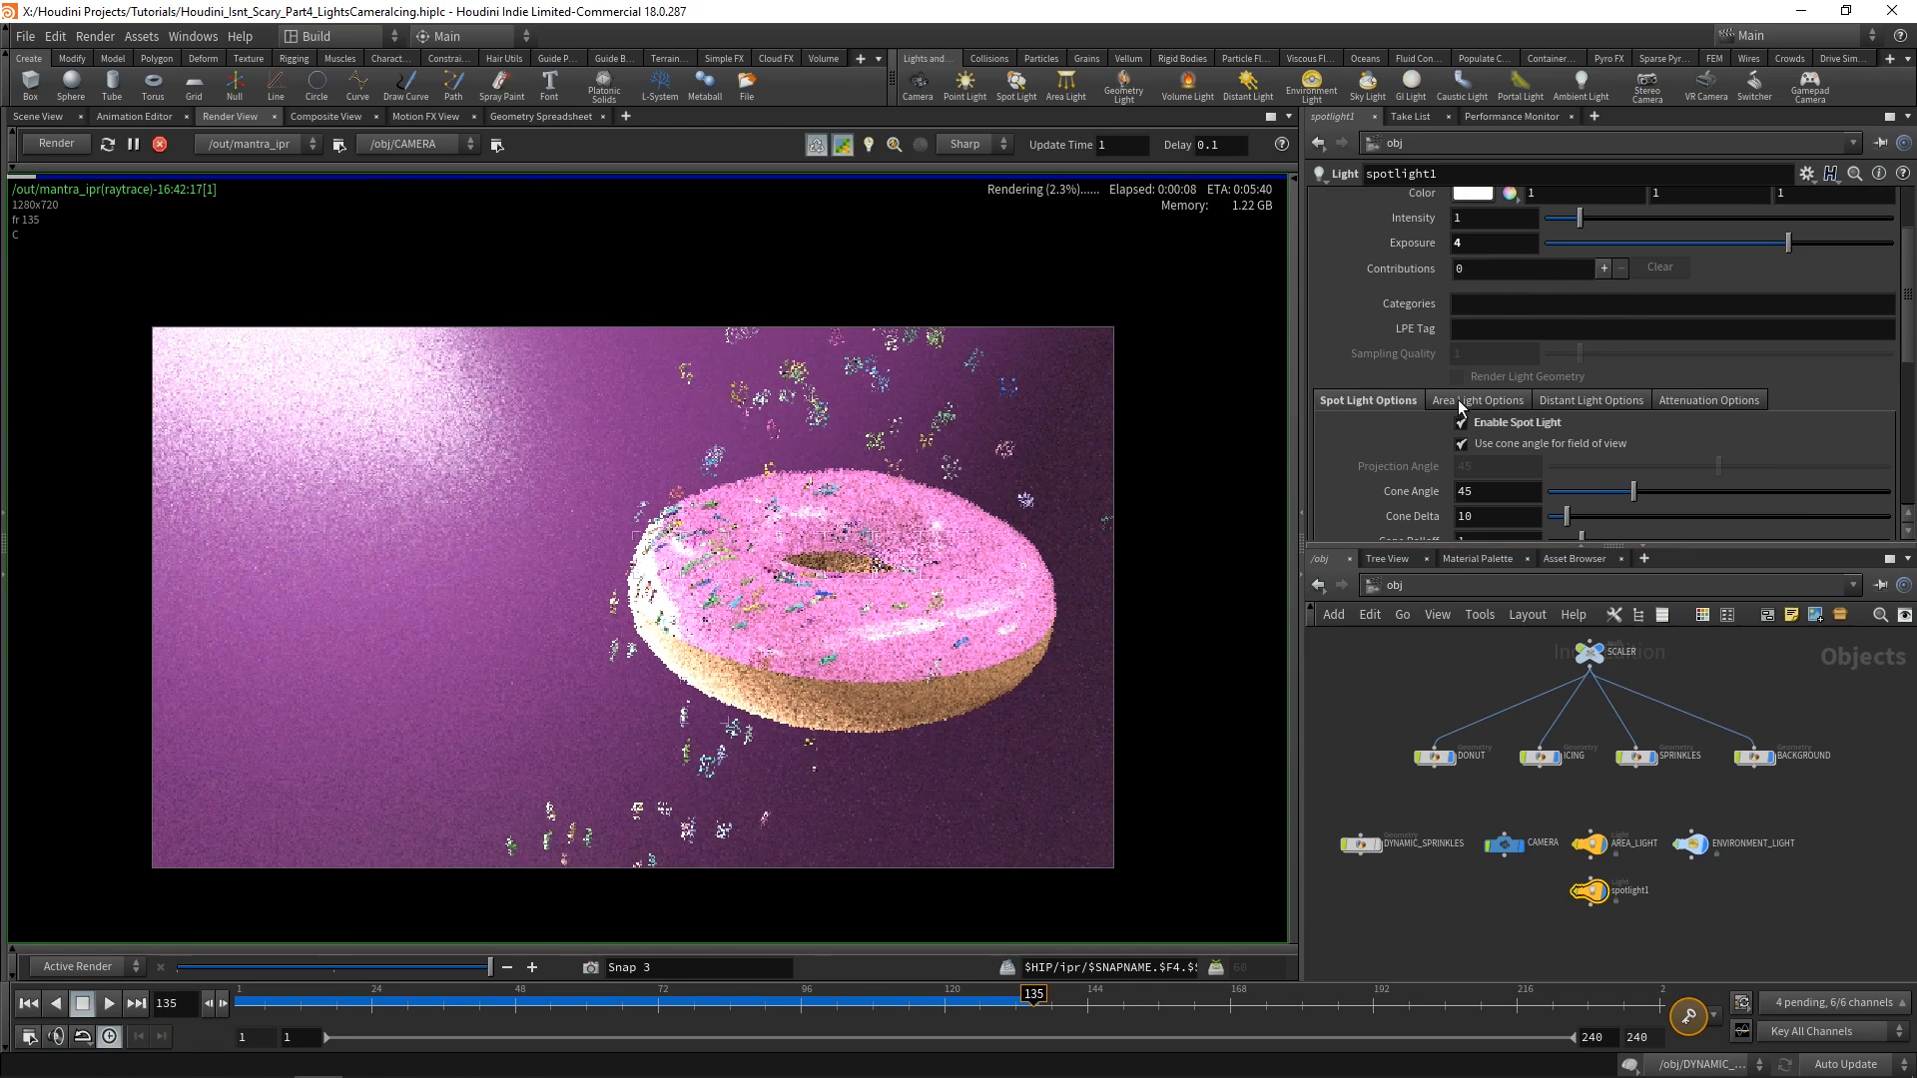
scroll(1423, 441, up, 3)
click(1587, 843)
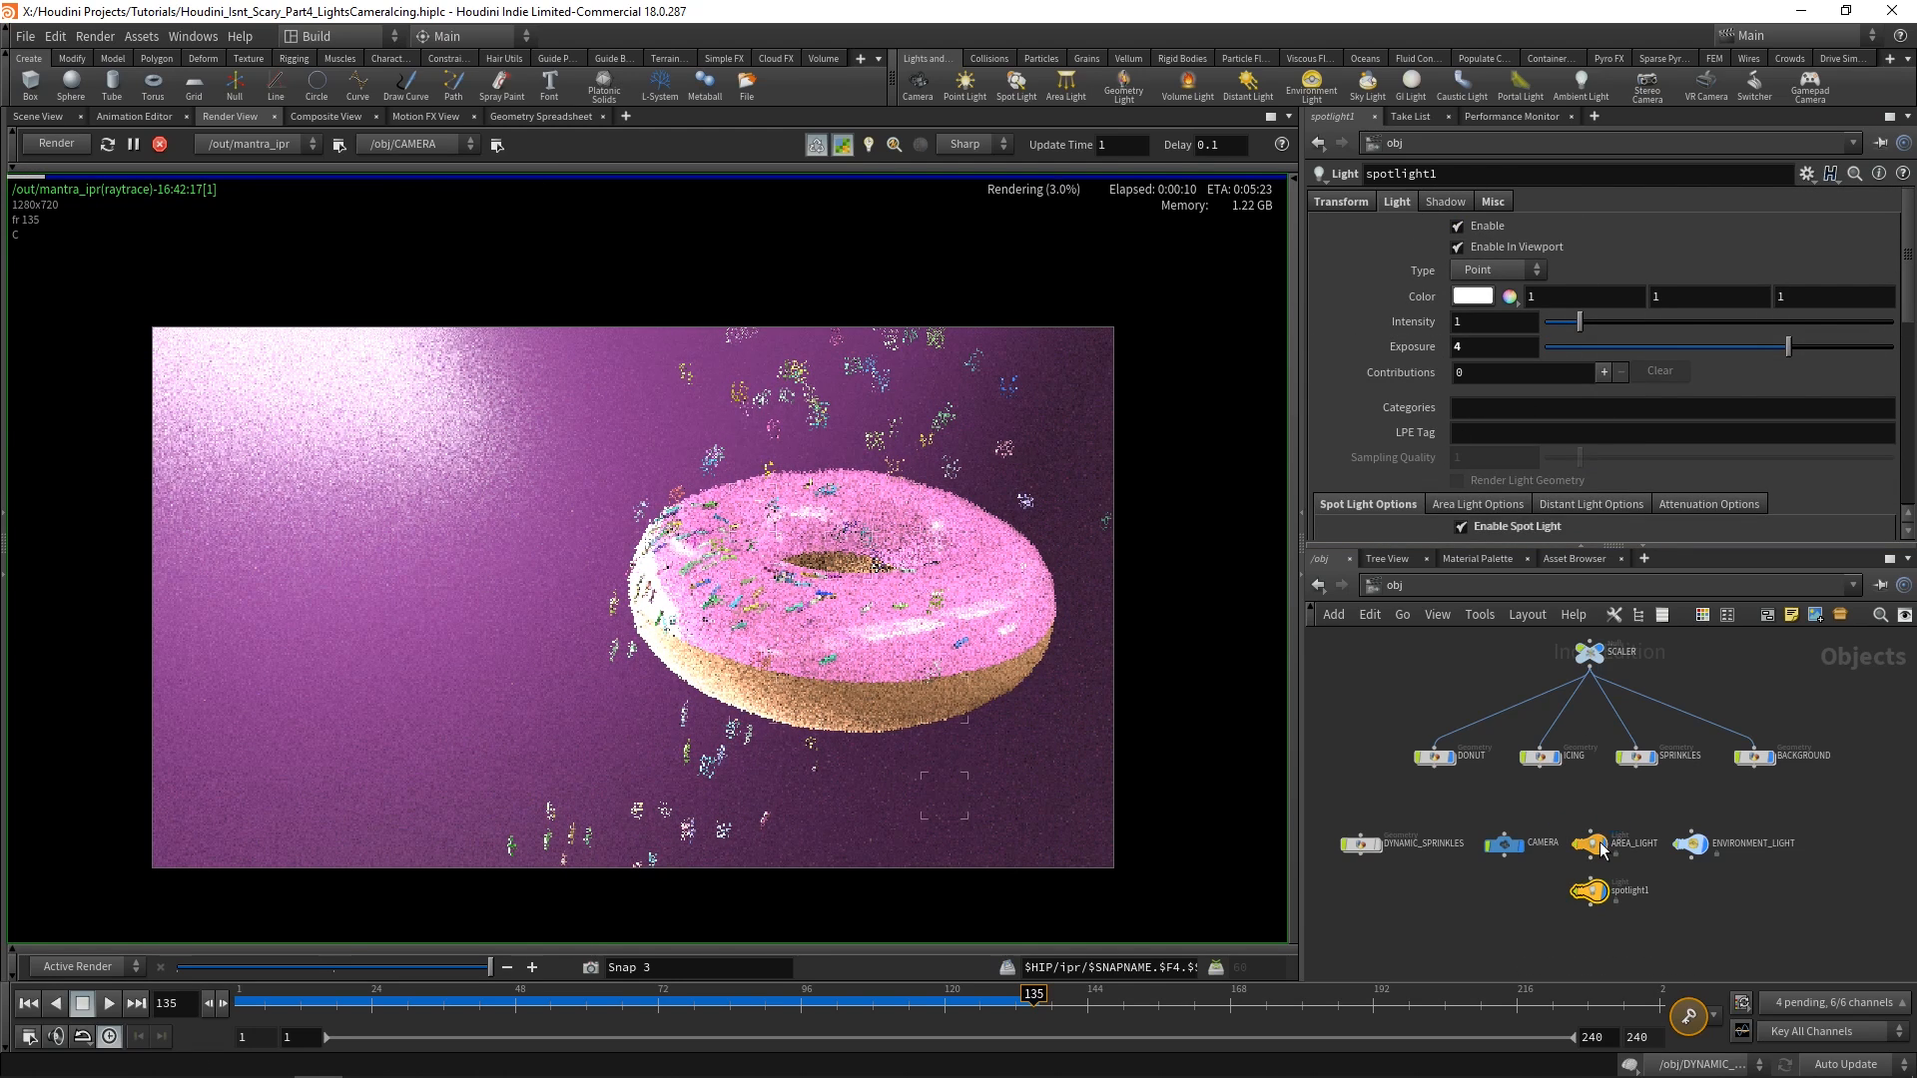
scroll(1321, 347, down, 4)
scroll(1431, 394, up, 4)
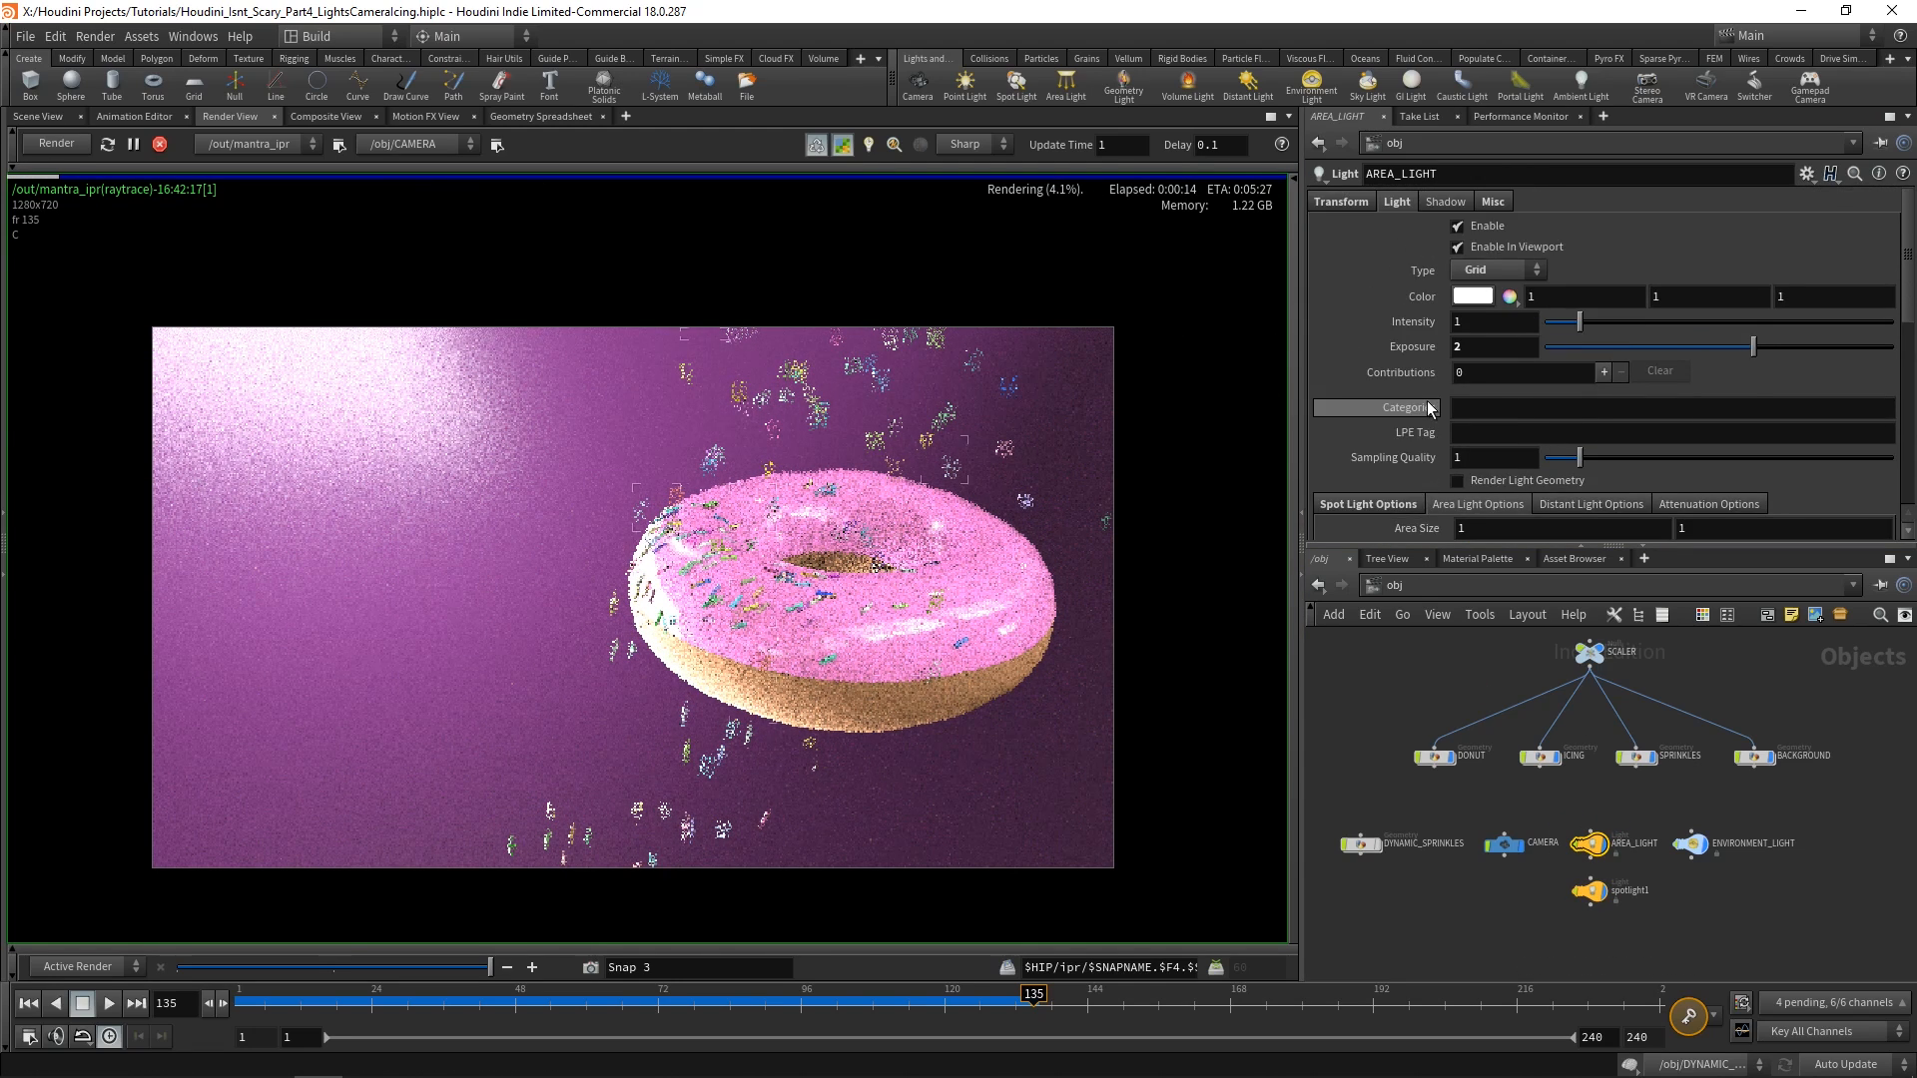
scroll(1464, 419, down, 2)
scroll(1465, 427, down, 2)
click(1463, 367)
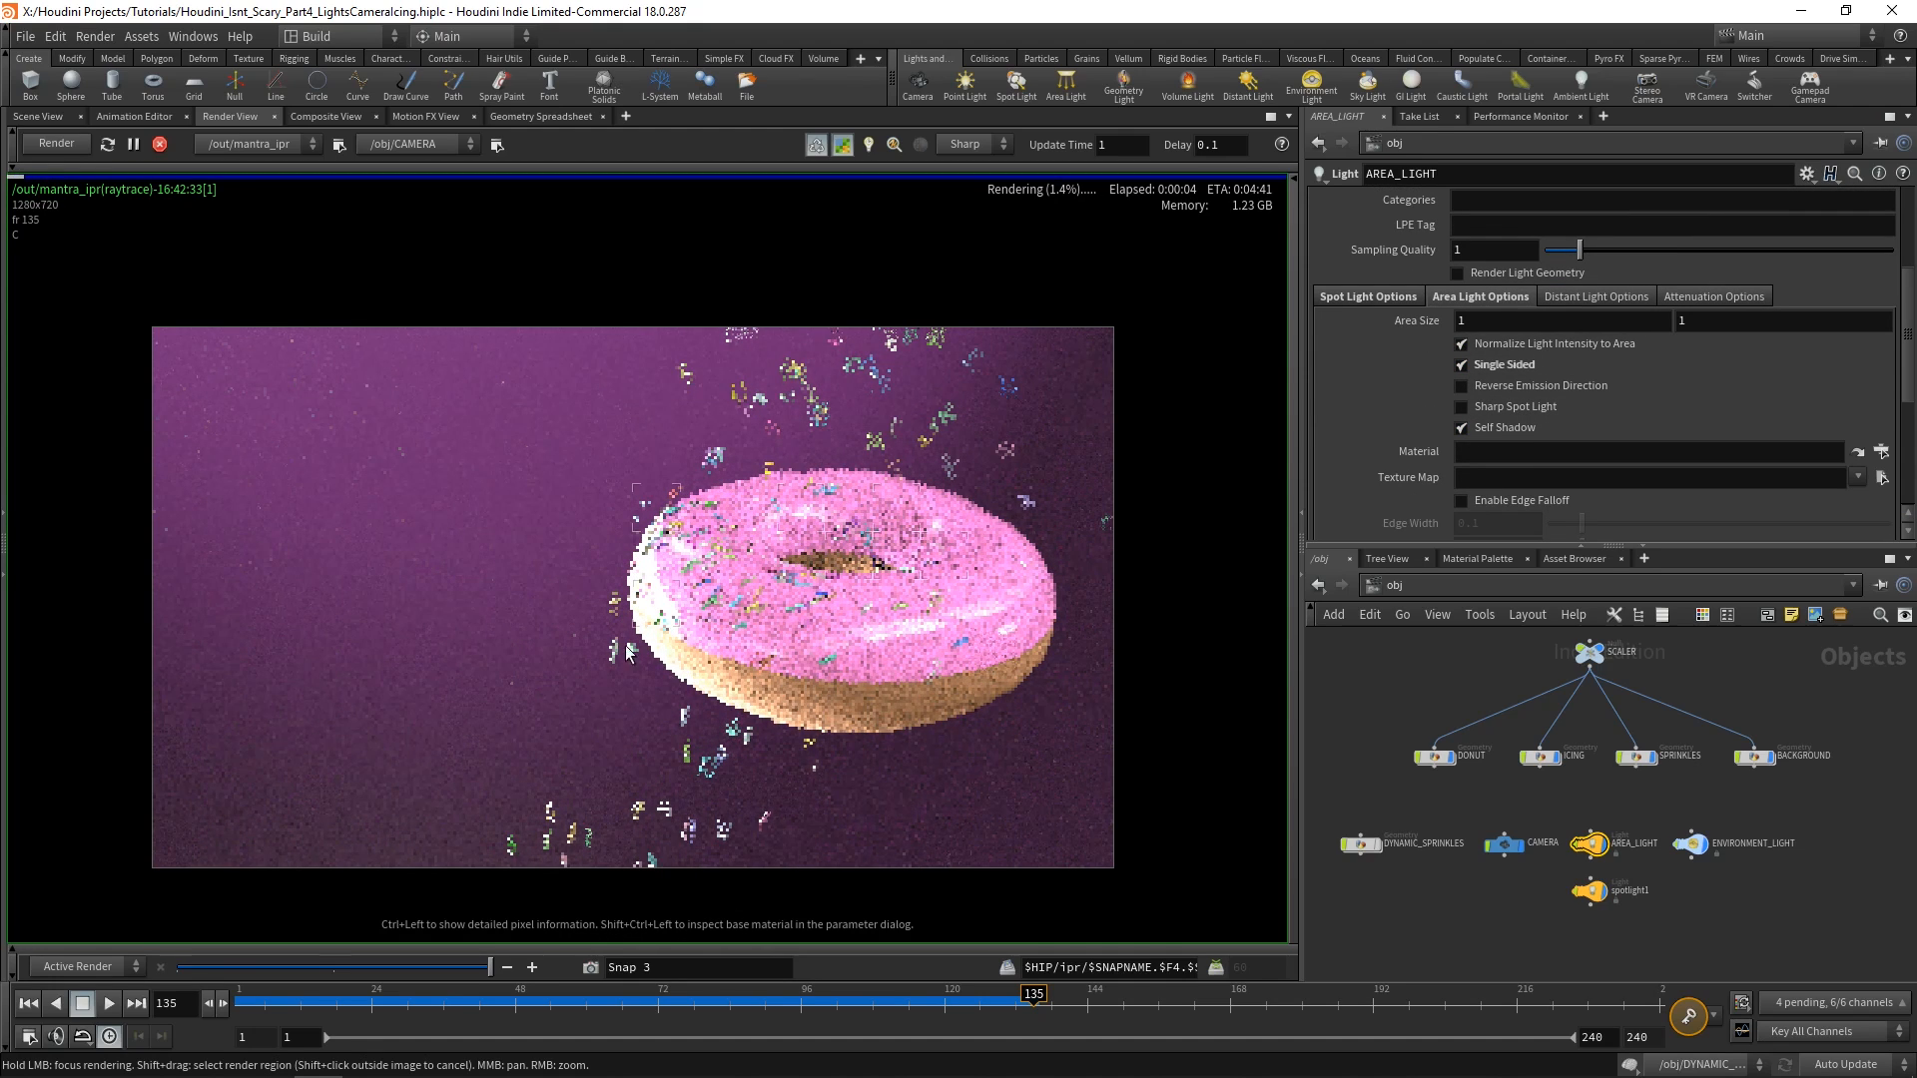
Try AREA_LIGHT exposures of -2 and 1 against the render, and settle on an exposure of 0.
click(35, 117)
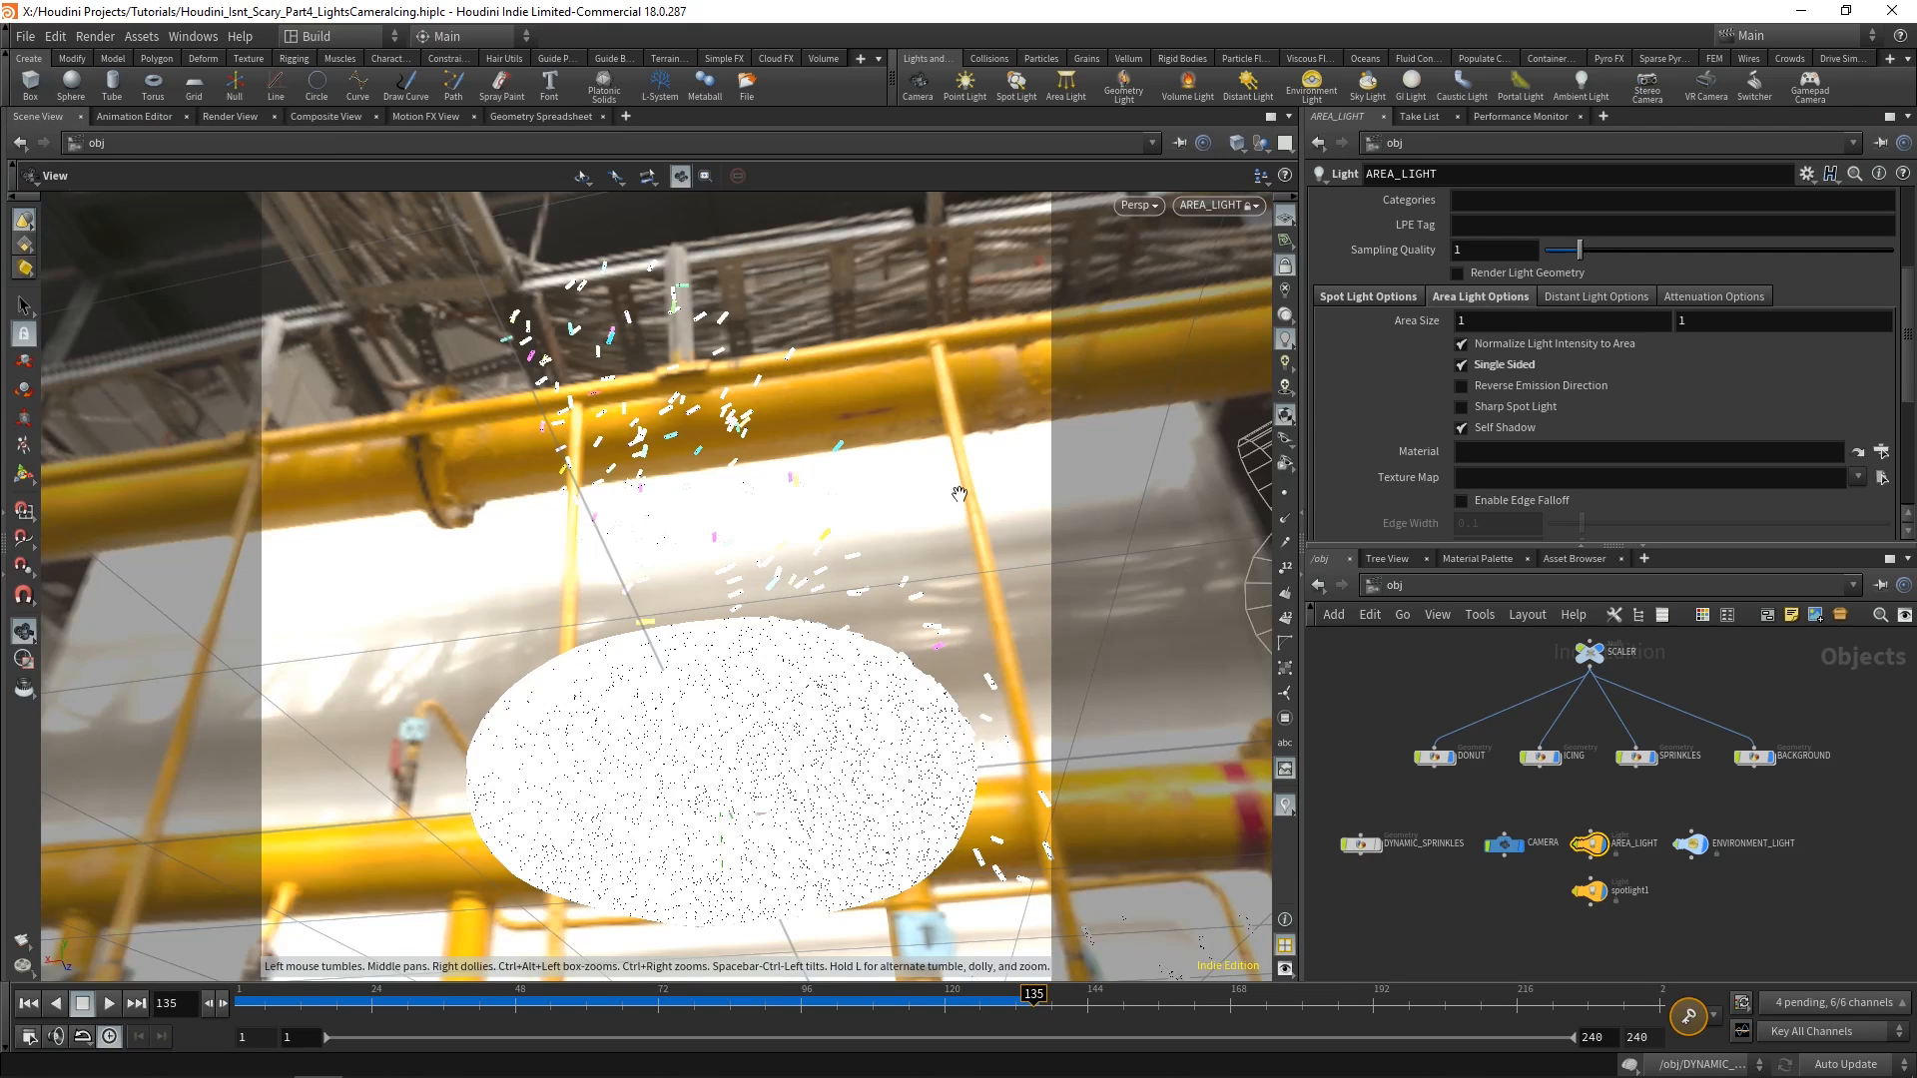
scroll(1490, 351, up, 4)
click(1507, 342)
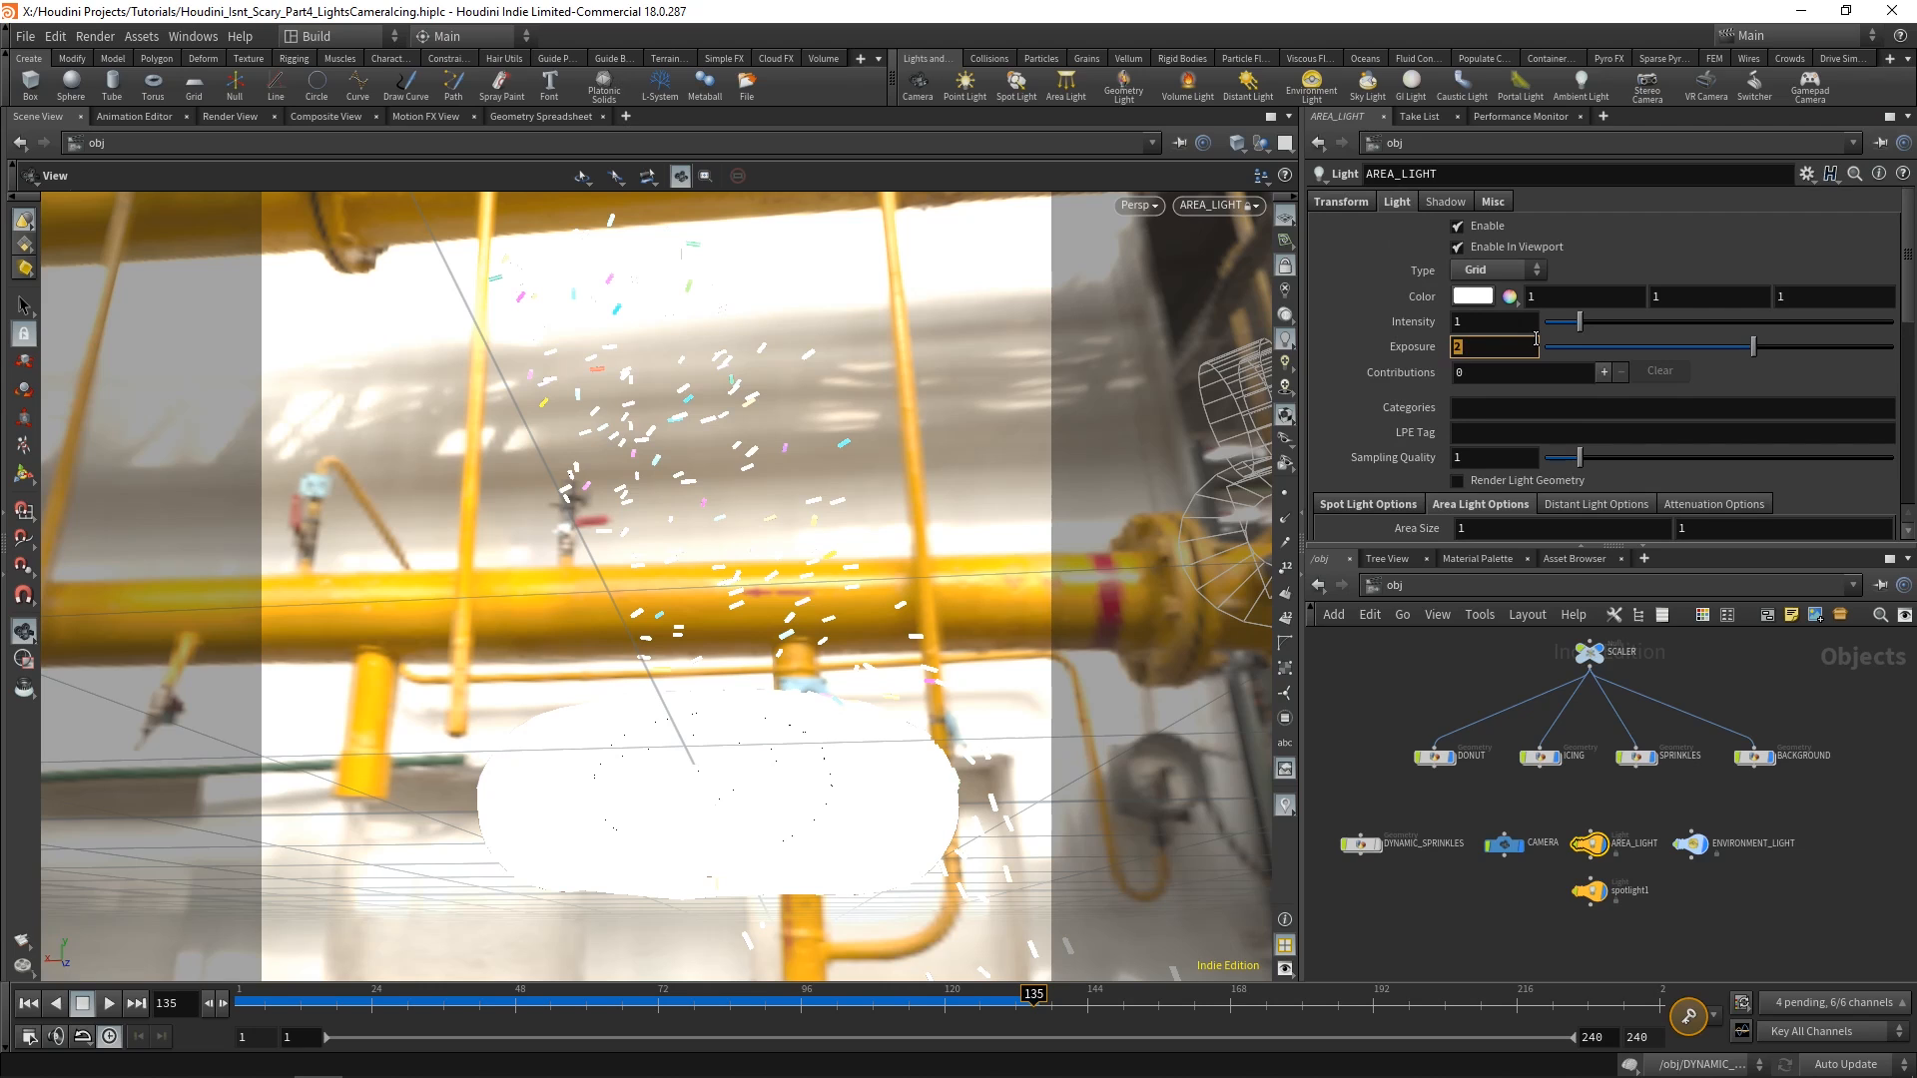
text(-2)
key(Return)
click(232, 114)
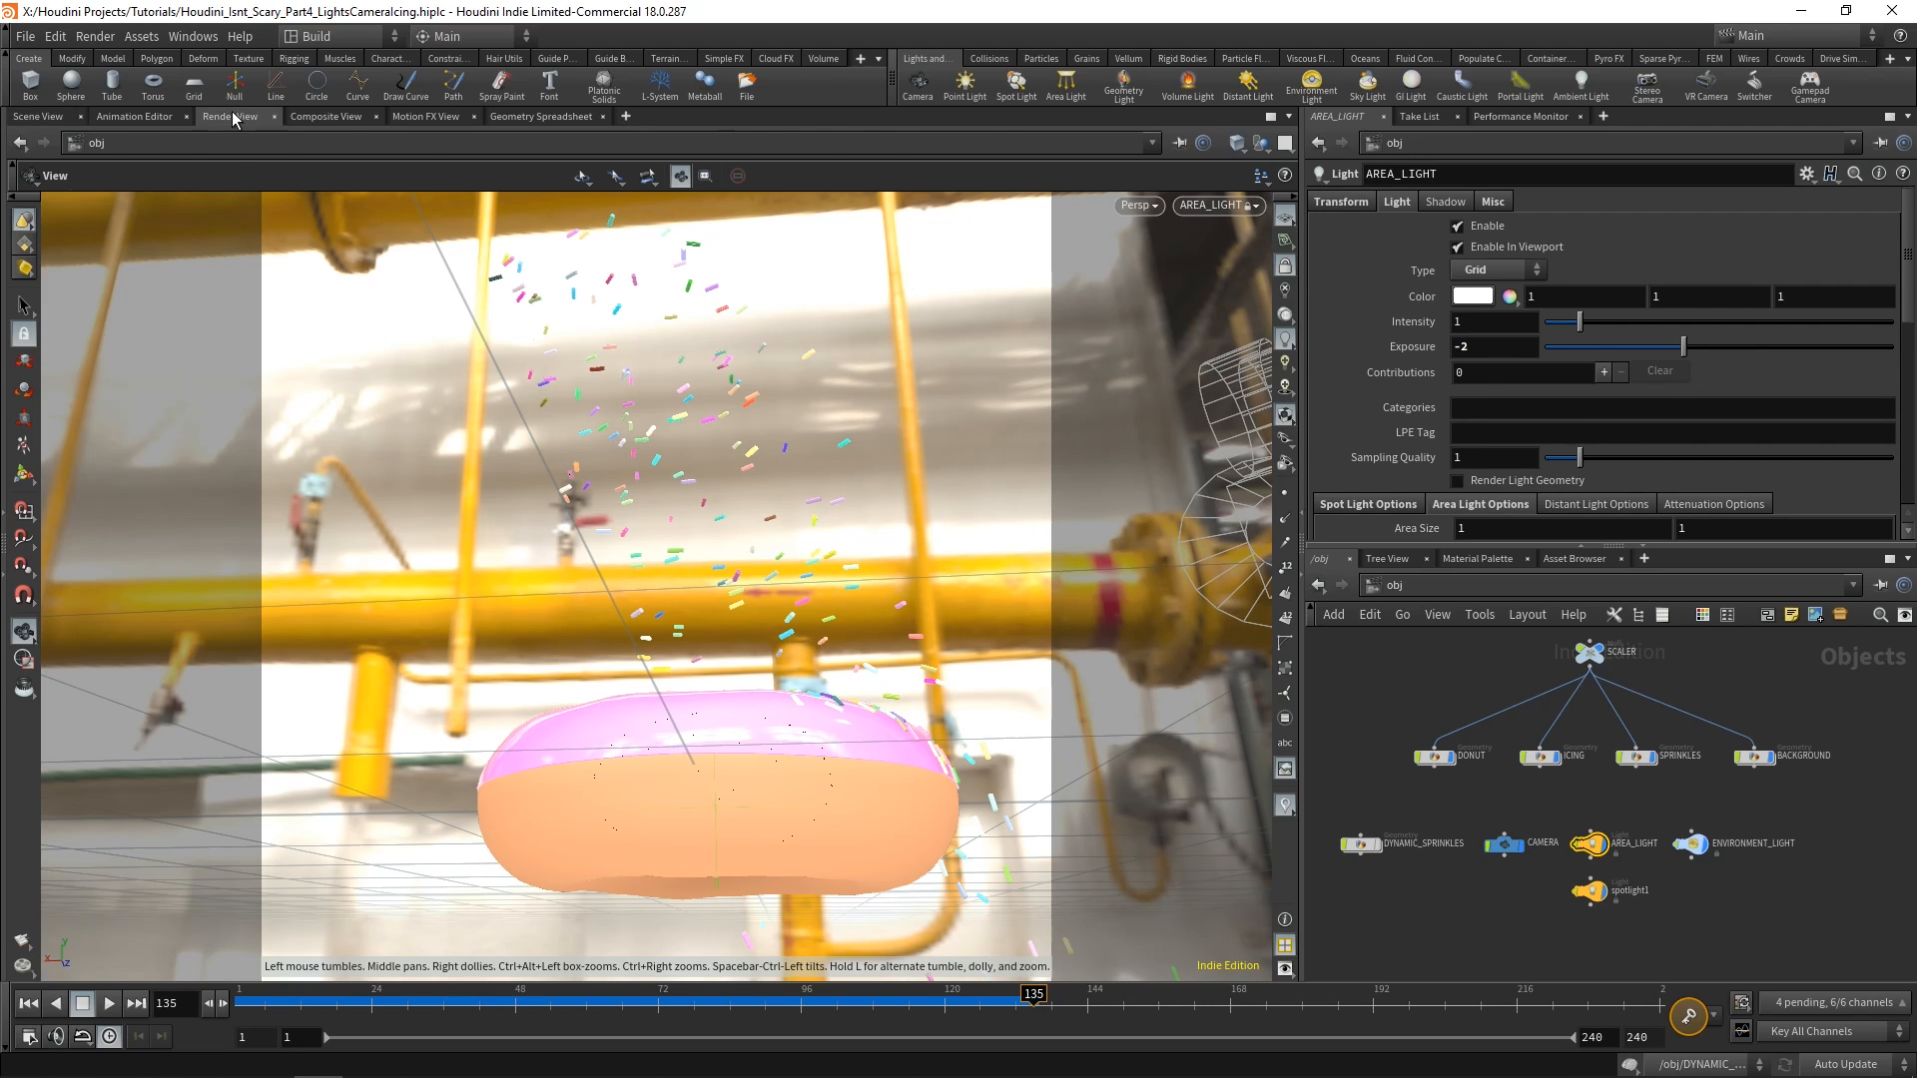
click(1507, 352)
text(1)
key(Return)
click(1507, 352)
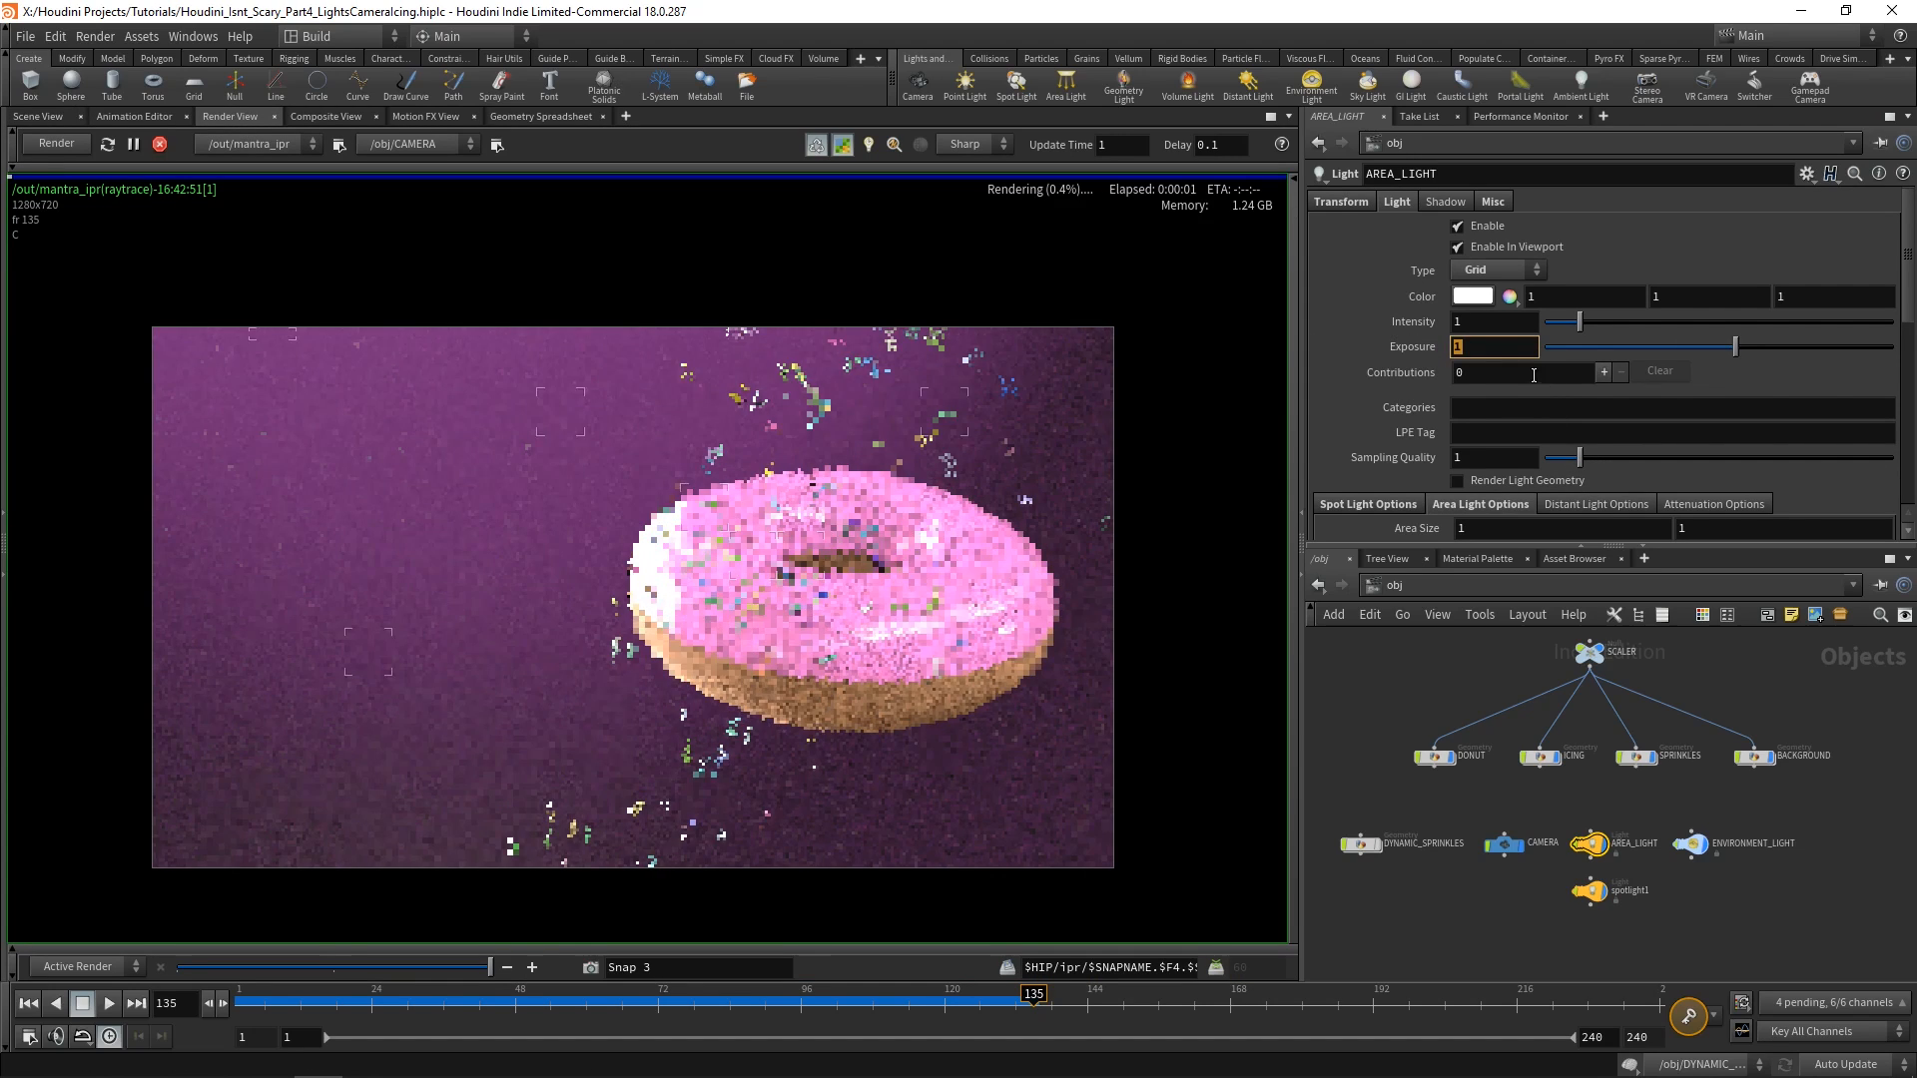
text(0)
key(Return)
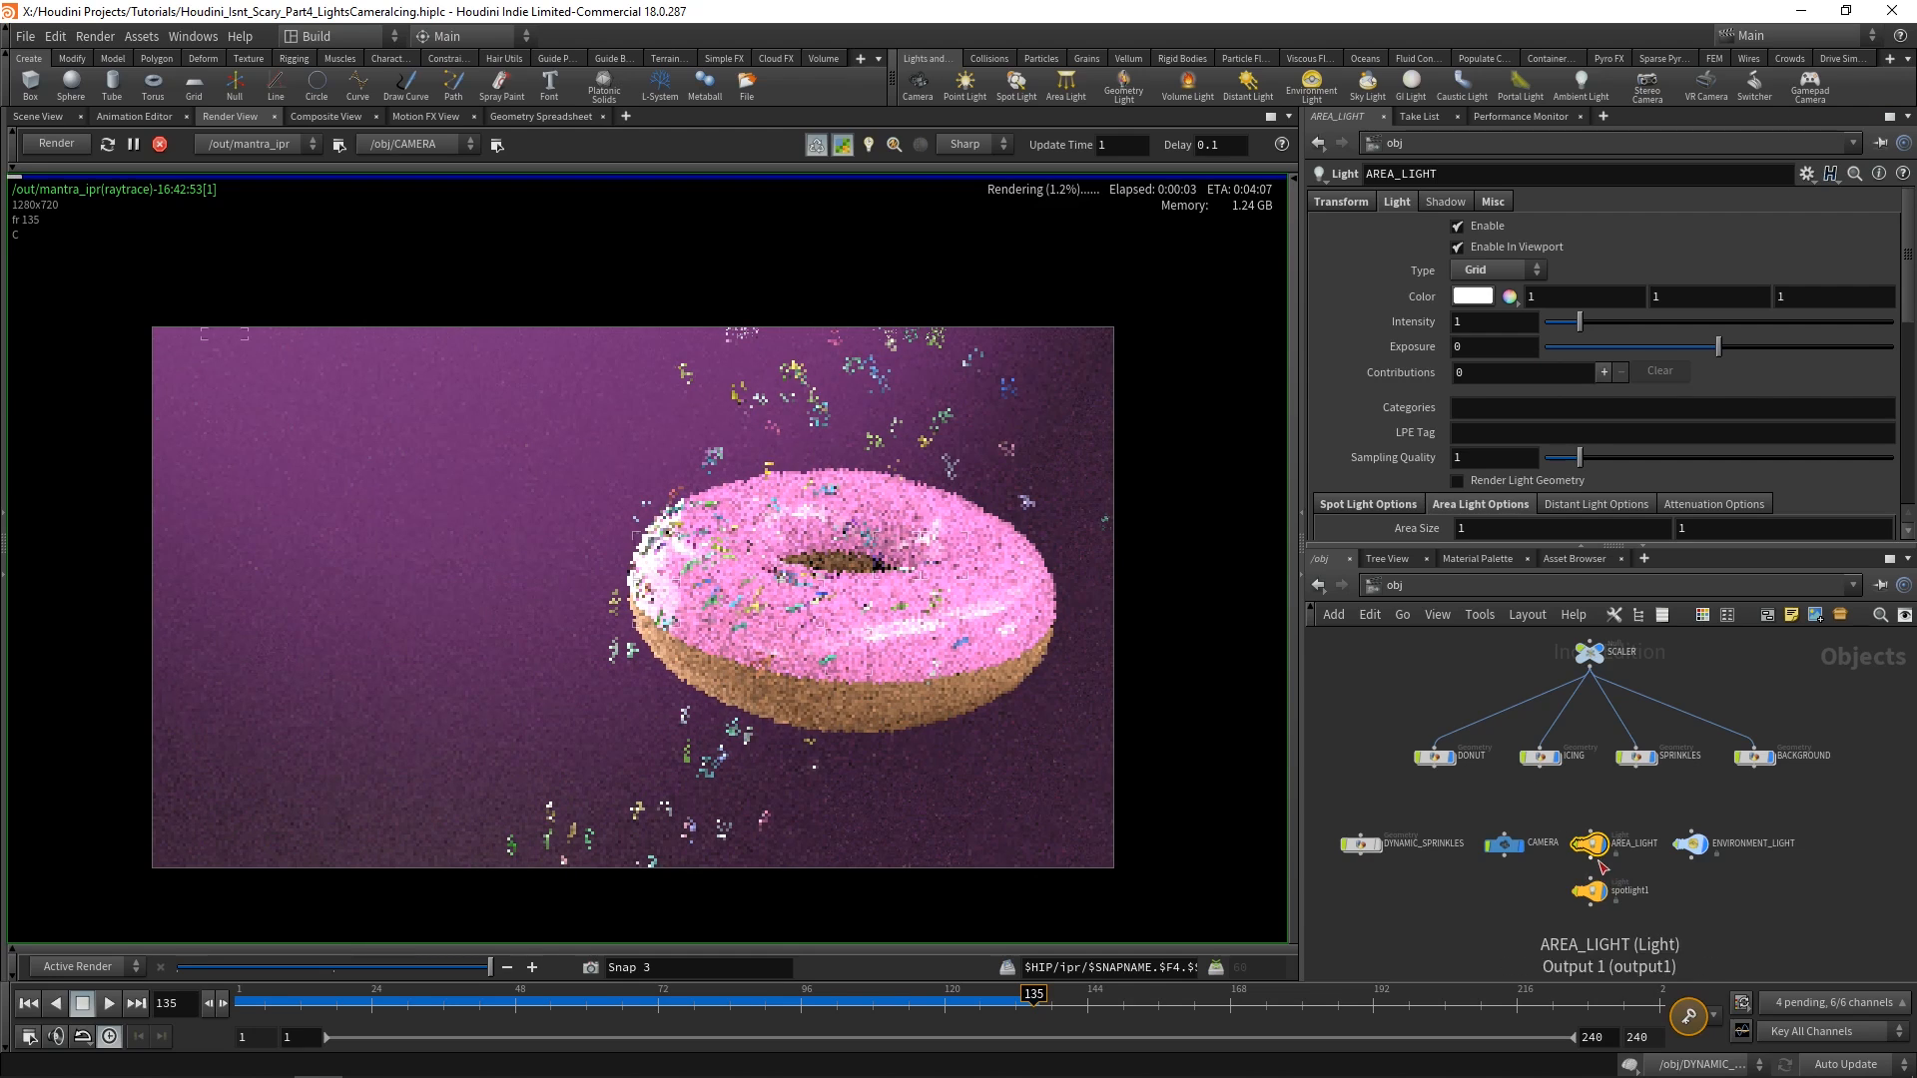
Look through spotlight1, re-aim it at the background, set its exposure to 6 and check the render.
click(1588, 891)
click(37, 117)
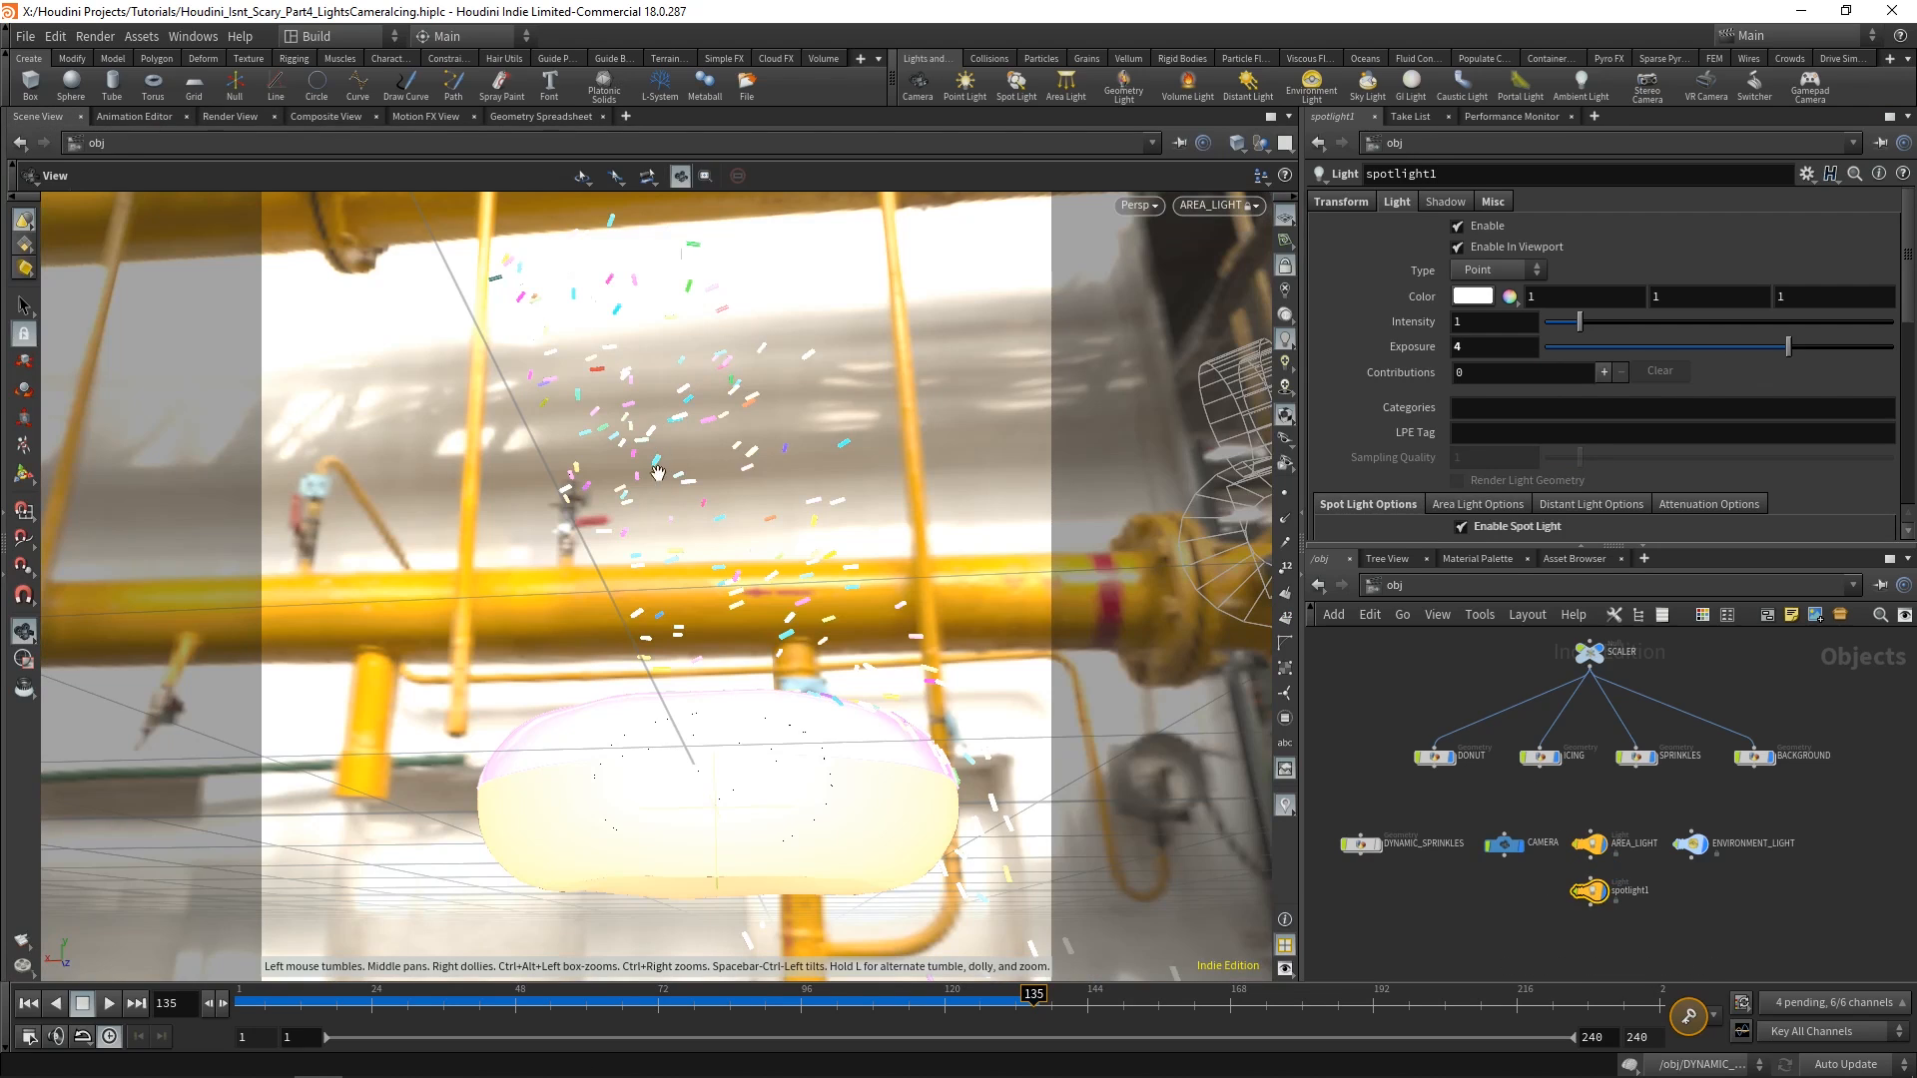
click(1218, 206)
click(1448, 373)
drag(655, 526, 761, 517)
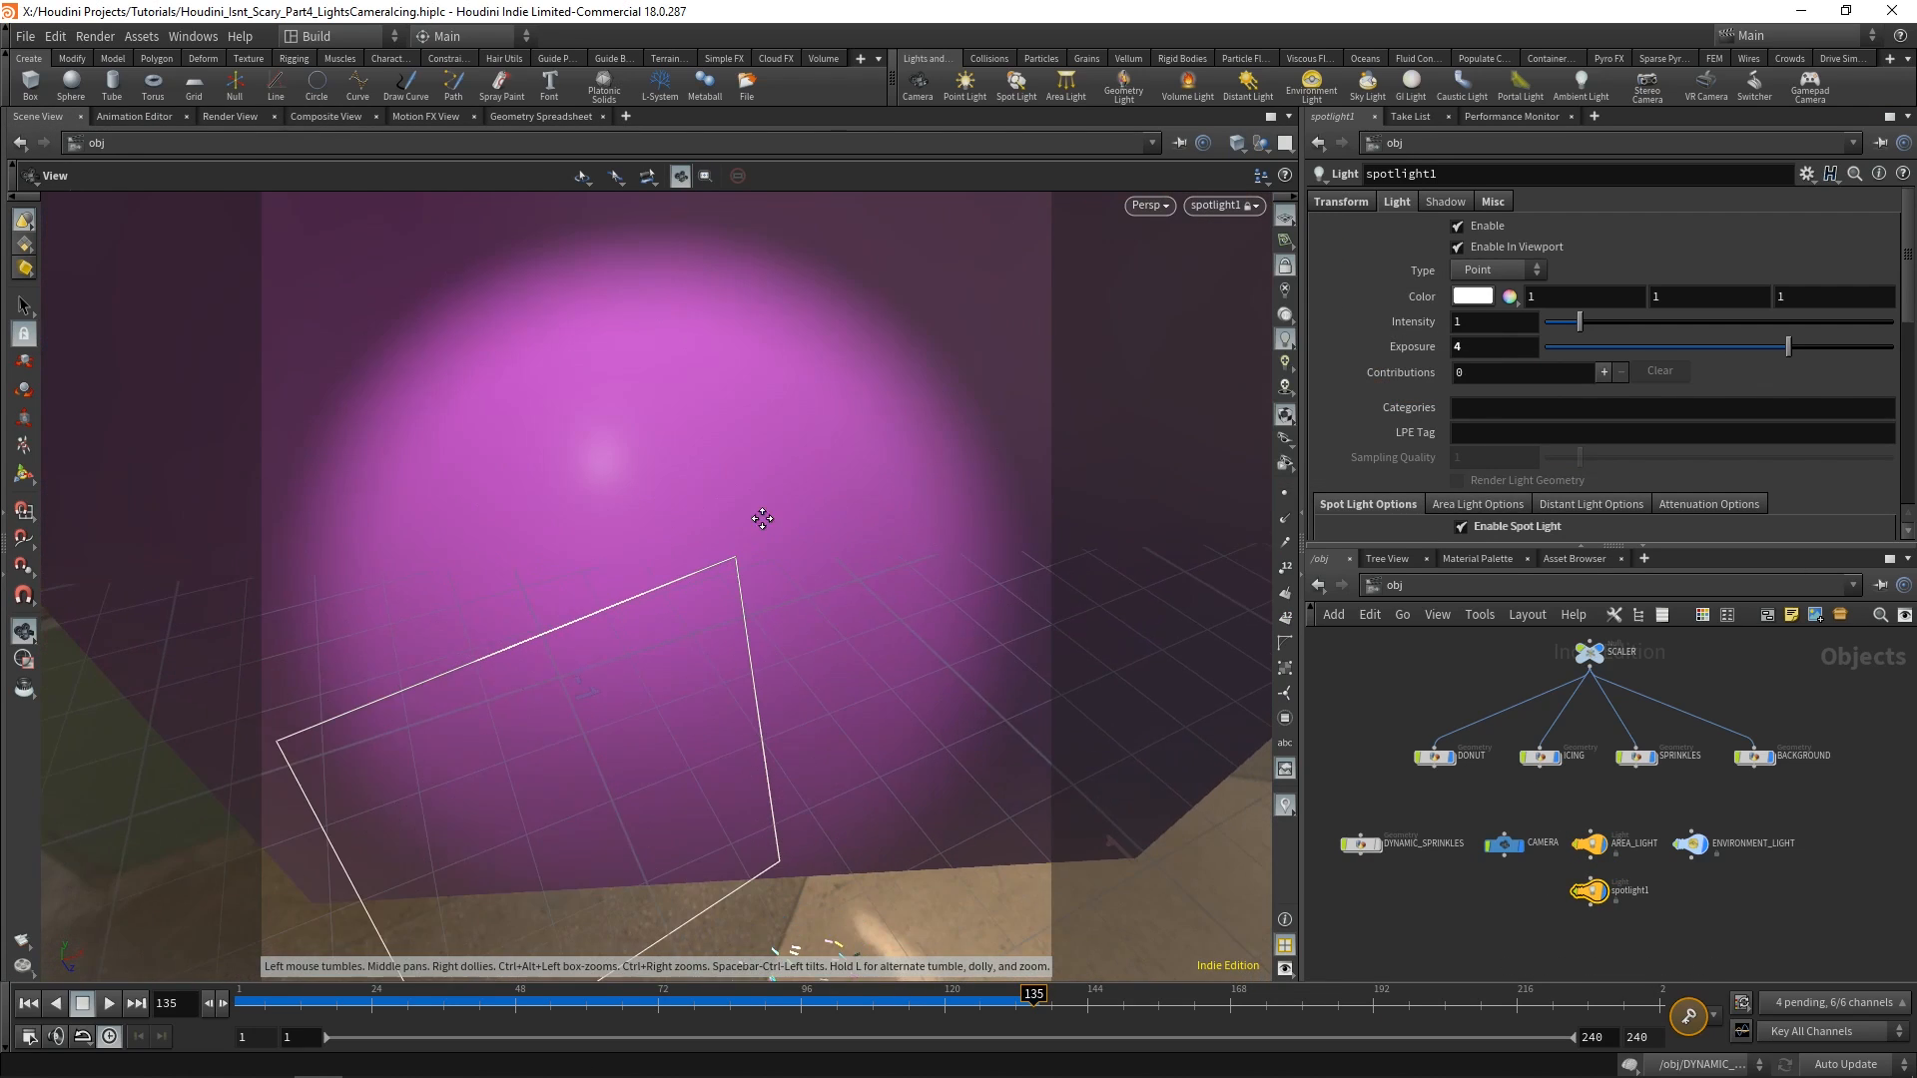
click(230, 117)
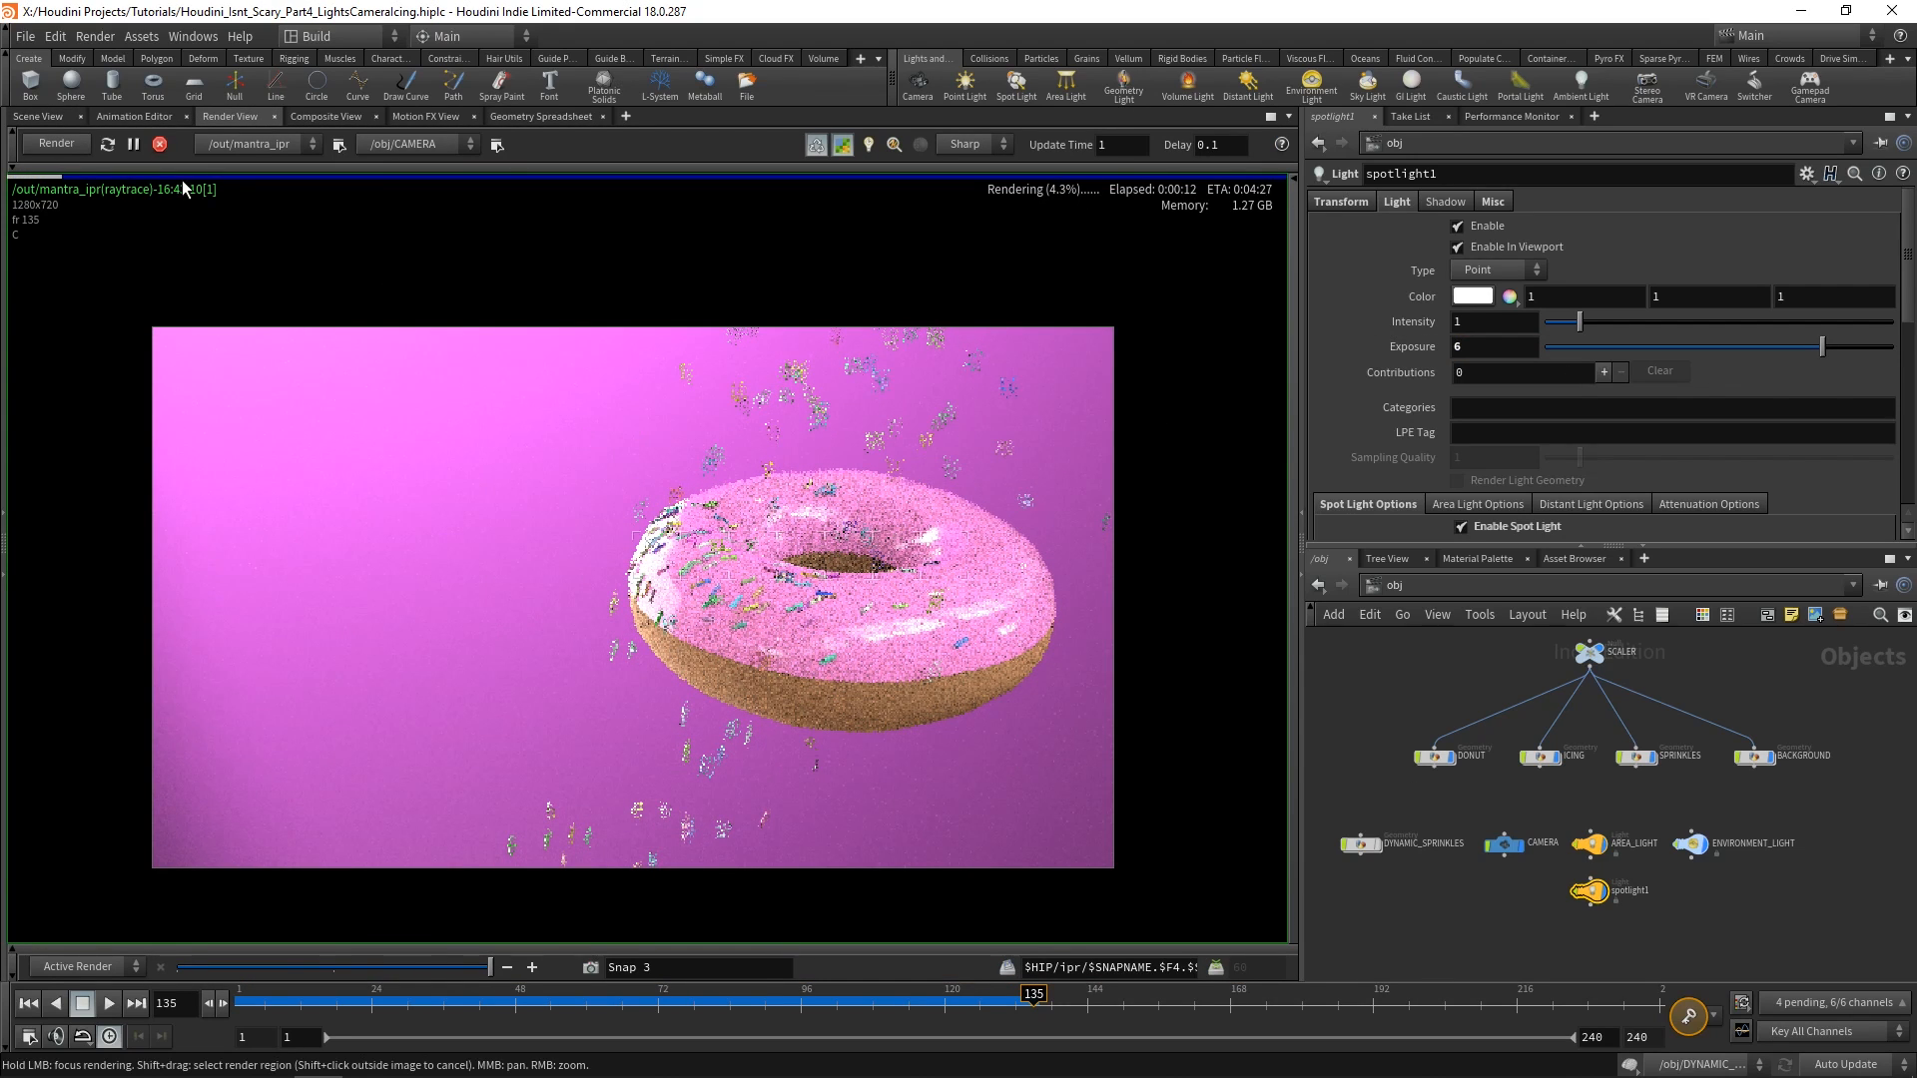
Look through CAMERA and tilt it around the donut, setting its Z rotation to -24.6.
click(1507, 847)
click(1348, 204)
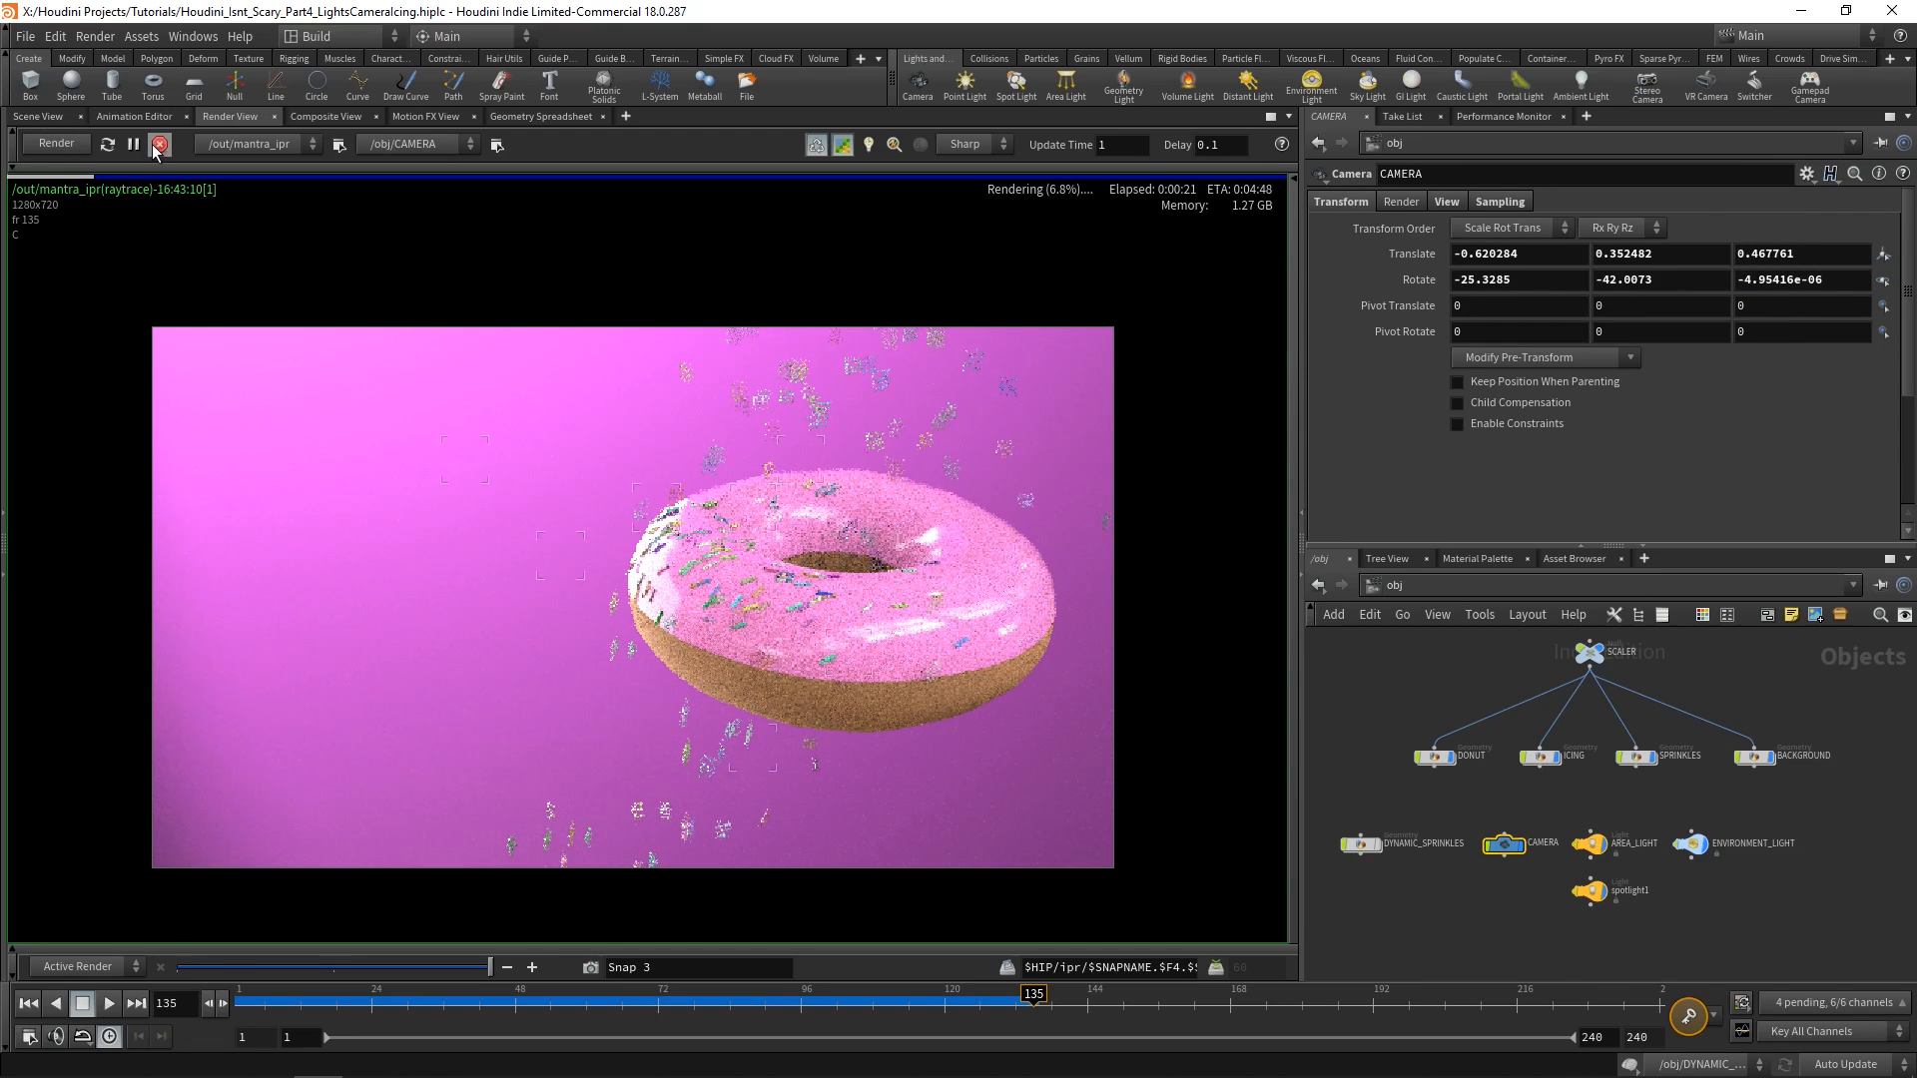
click(38, 117)
click(1221, 205)
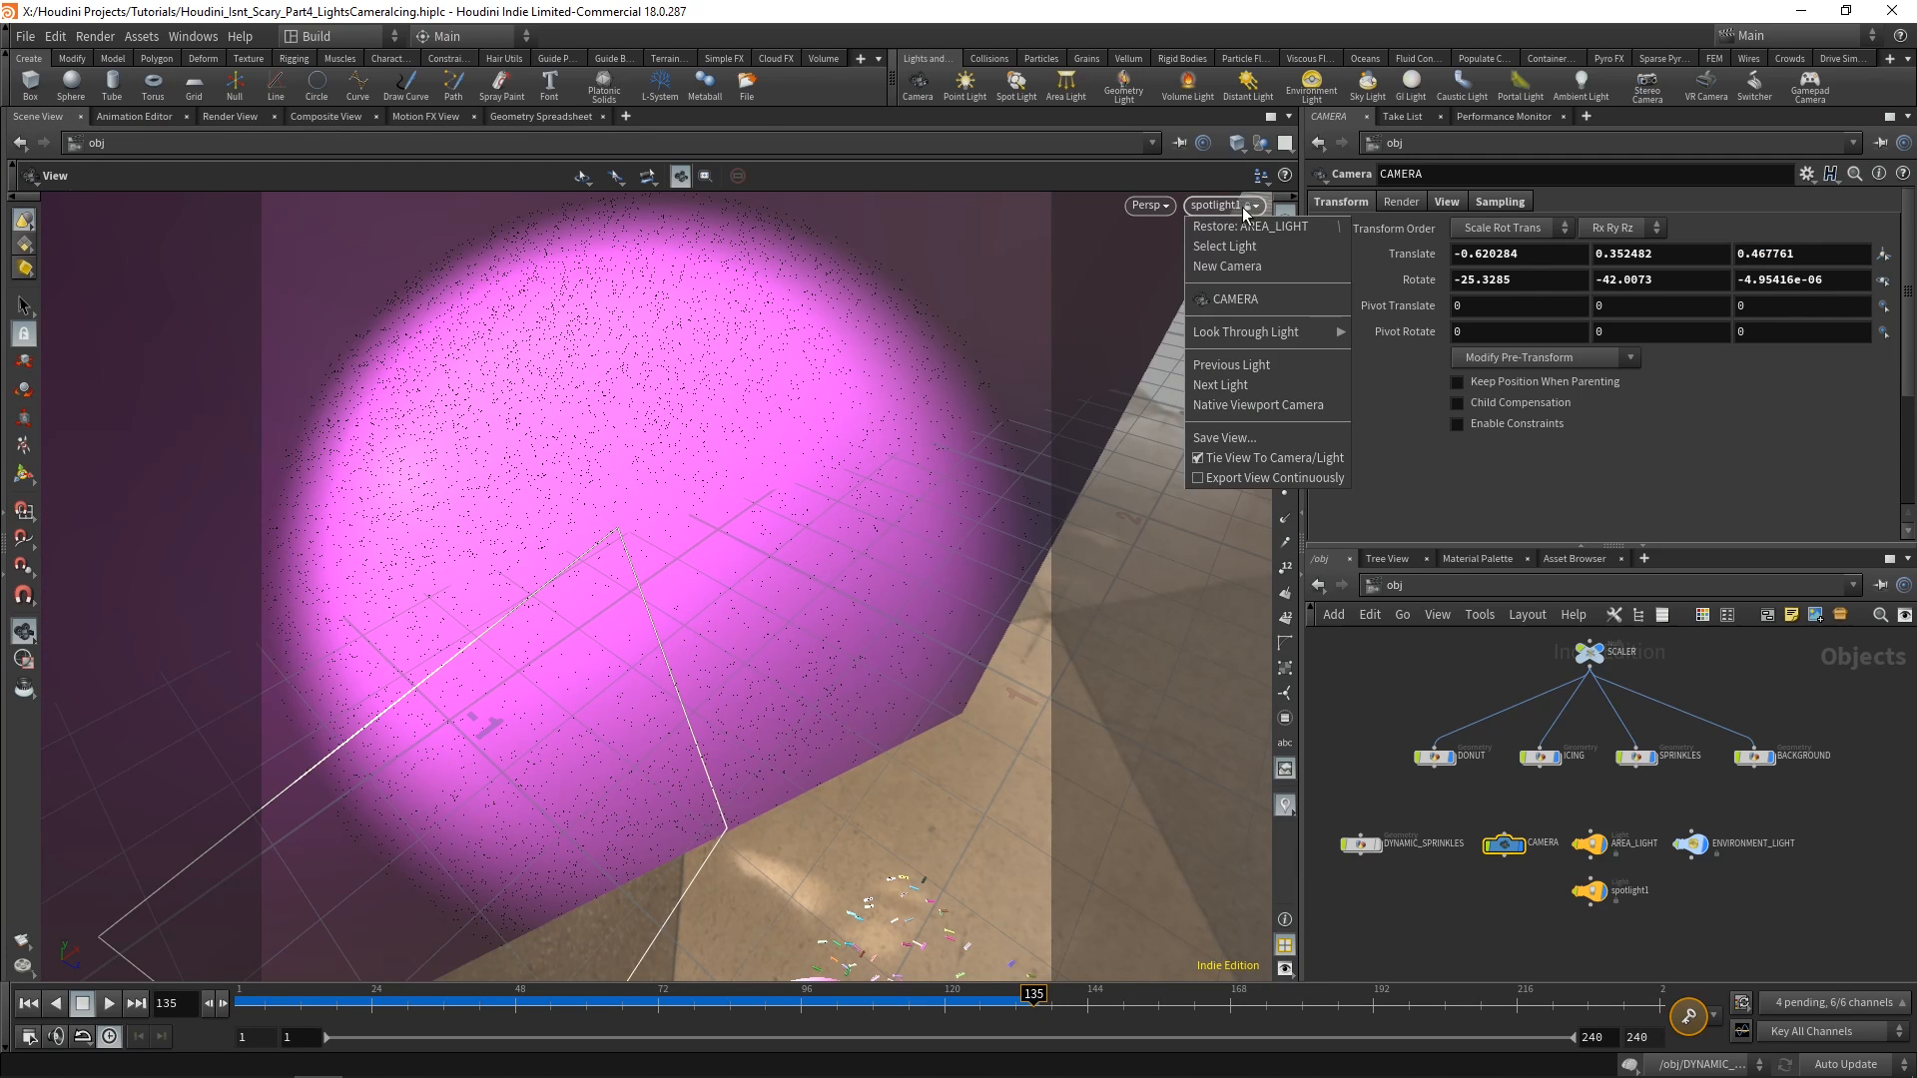
click(1232, 298)
middle_drag(1837, 272, 699, 266)
drag(1058, 411, 1008, 699)
middle_drag(1770, 279, 1188, 285)
Reframe the tilted donut by orbiting, panning and dollying CAMERA, and check the composition in the render.
drag(860, 504, 830, 579)
middle_drag(831, 579, 806, 513)
drag(806, 514, 811, 513)
right_drag(810, 513, 816, 524)
mouse_move(815, 524)
middle_down()
mouse_move(797, 536)
mouse_move(816, 515)
middle_up()
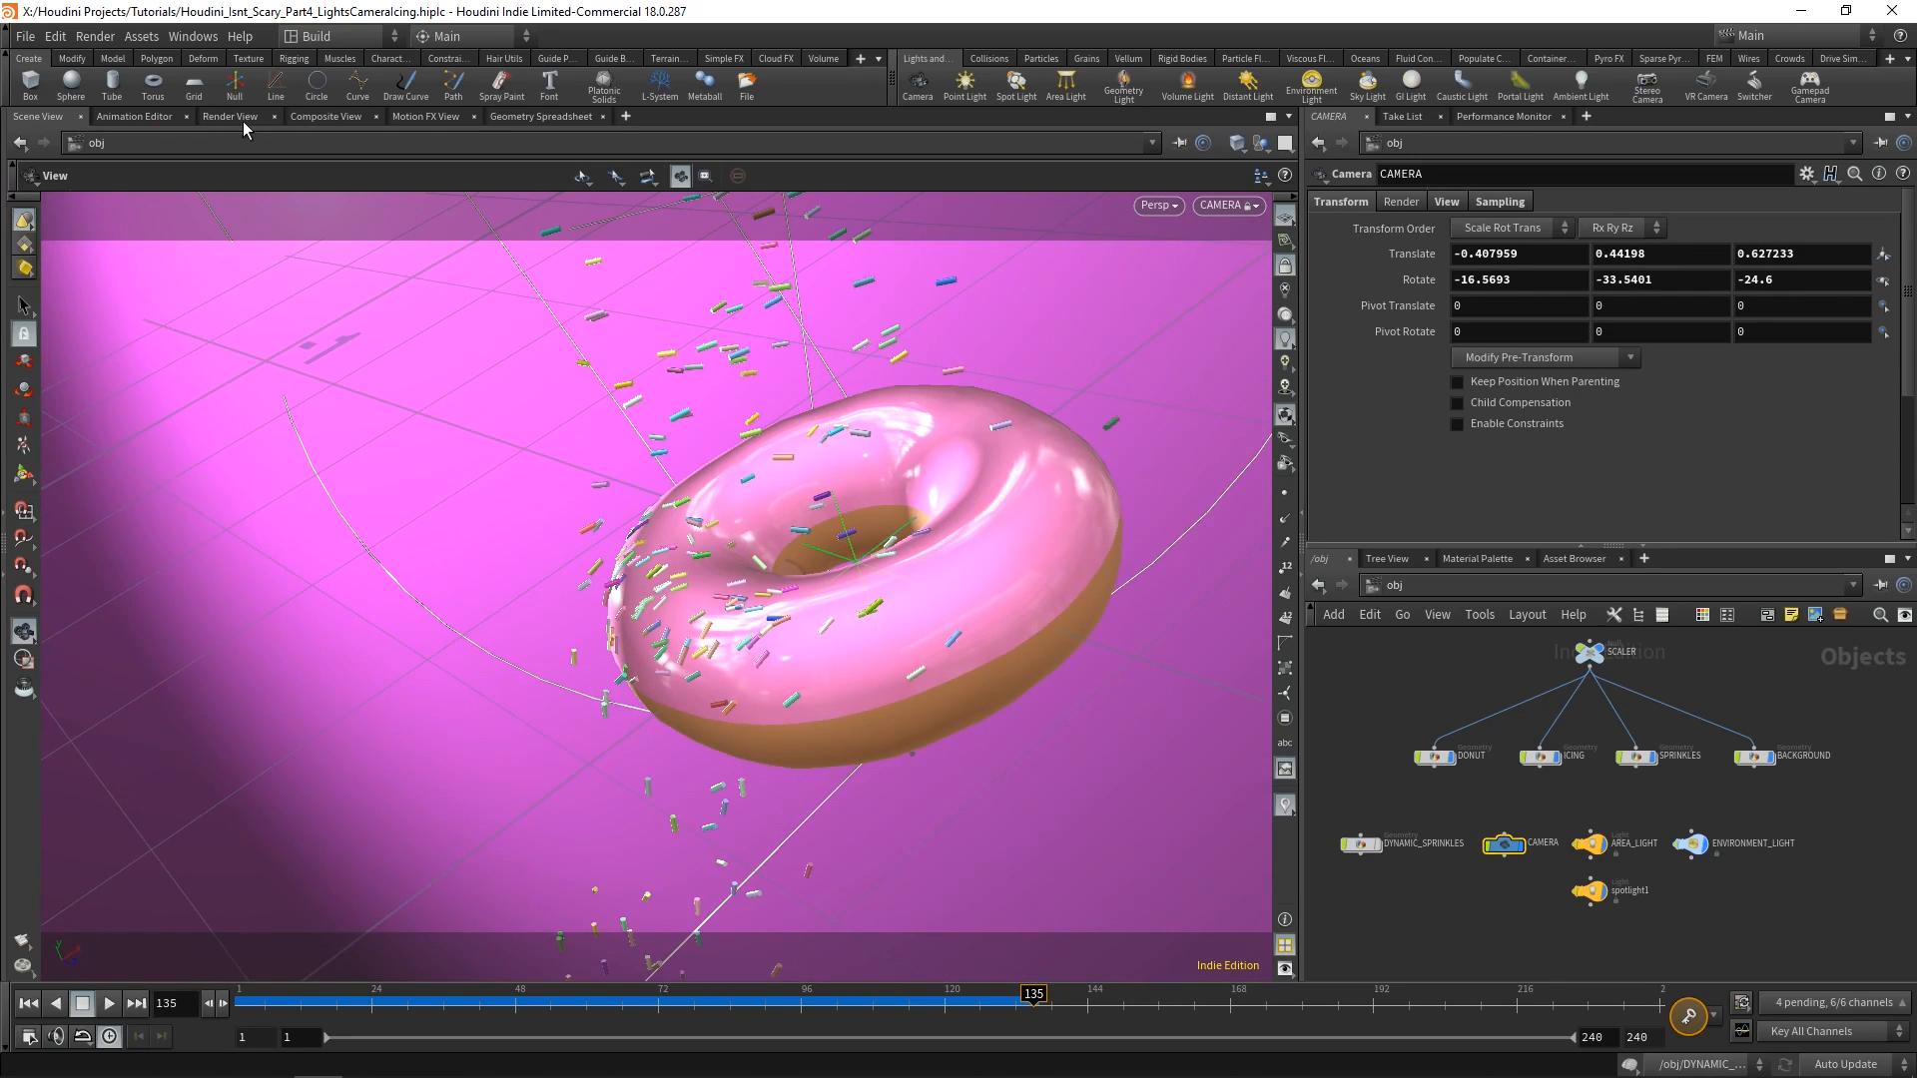
click(236, 117)
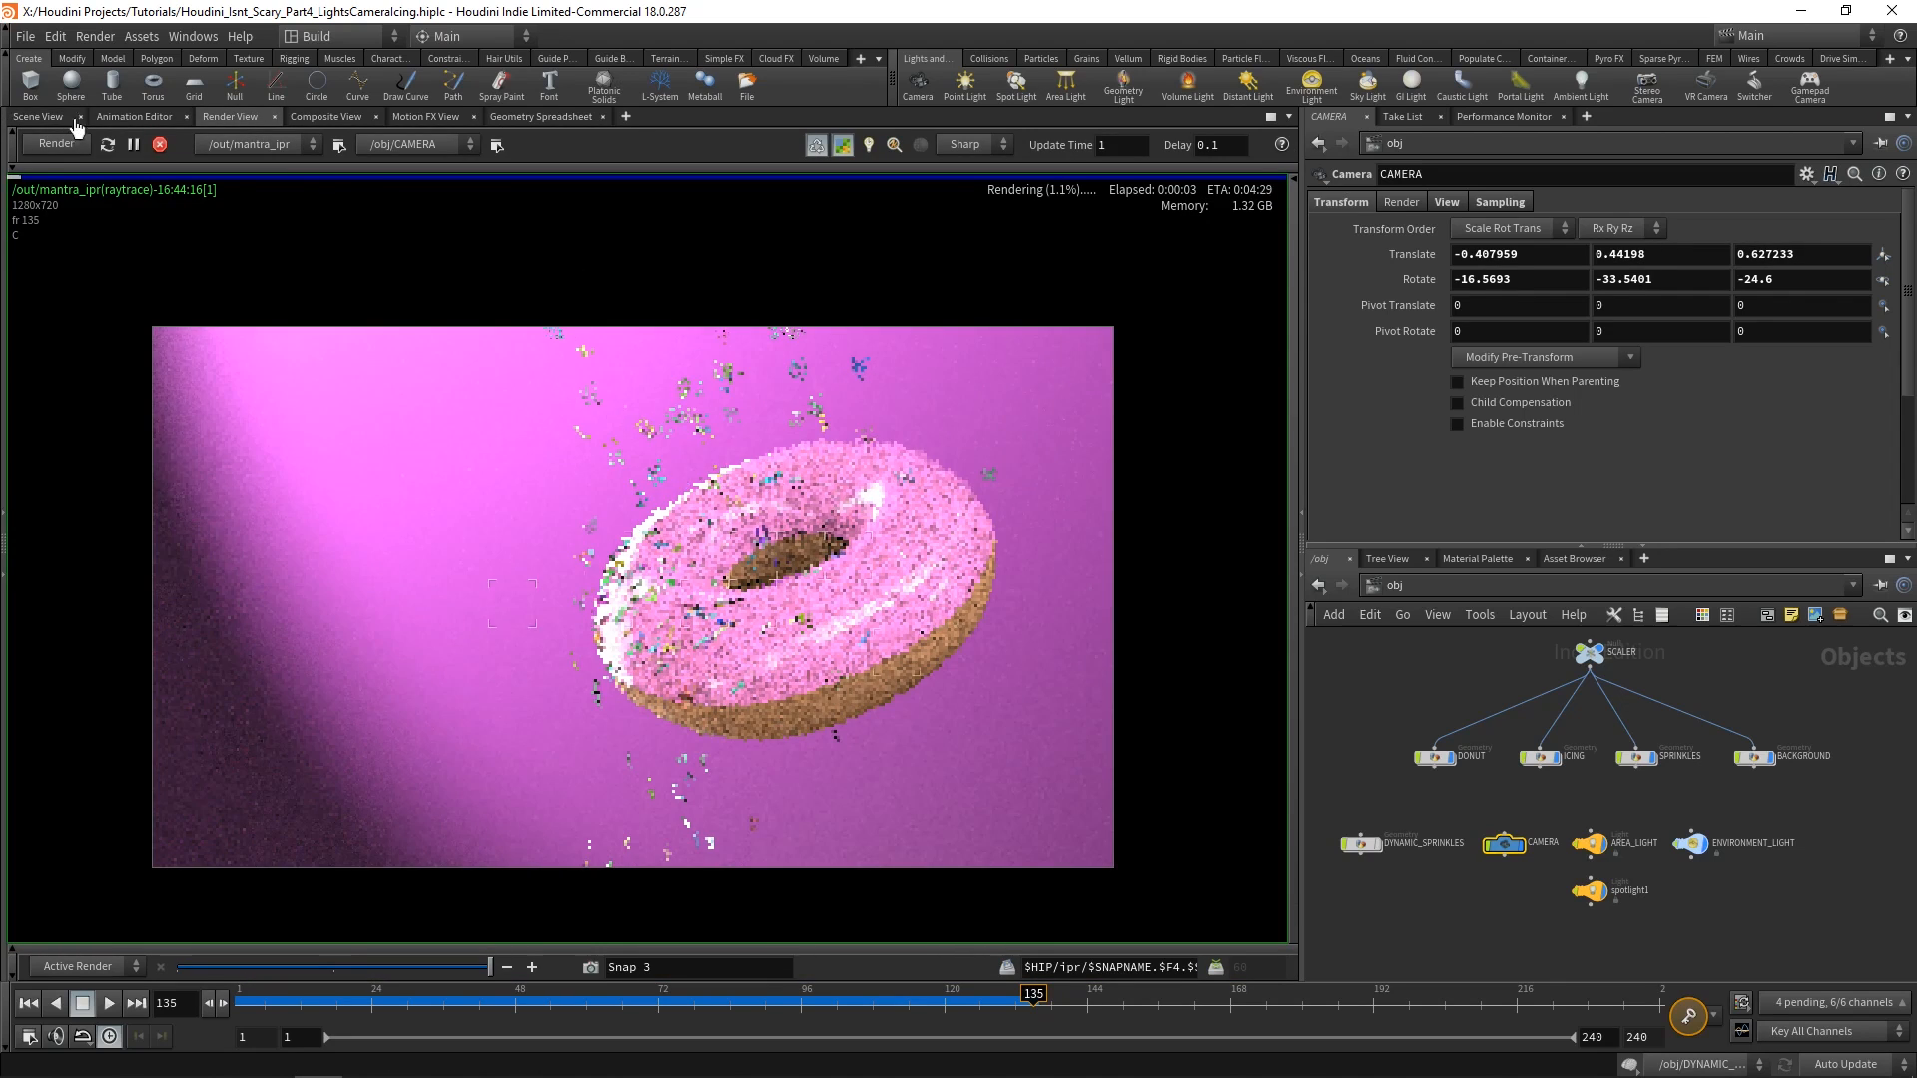
Look through spotlight1 and re-aim its cone to cover the dark part of the background.
click(36, 117)
click(1227, 205)
mouse_move(1258, 331)
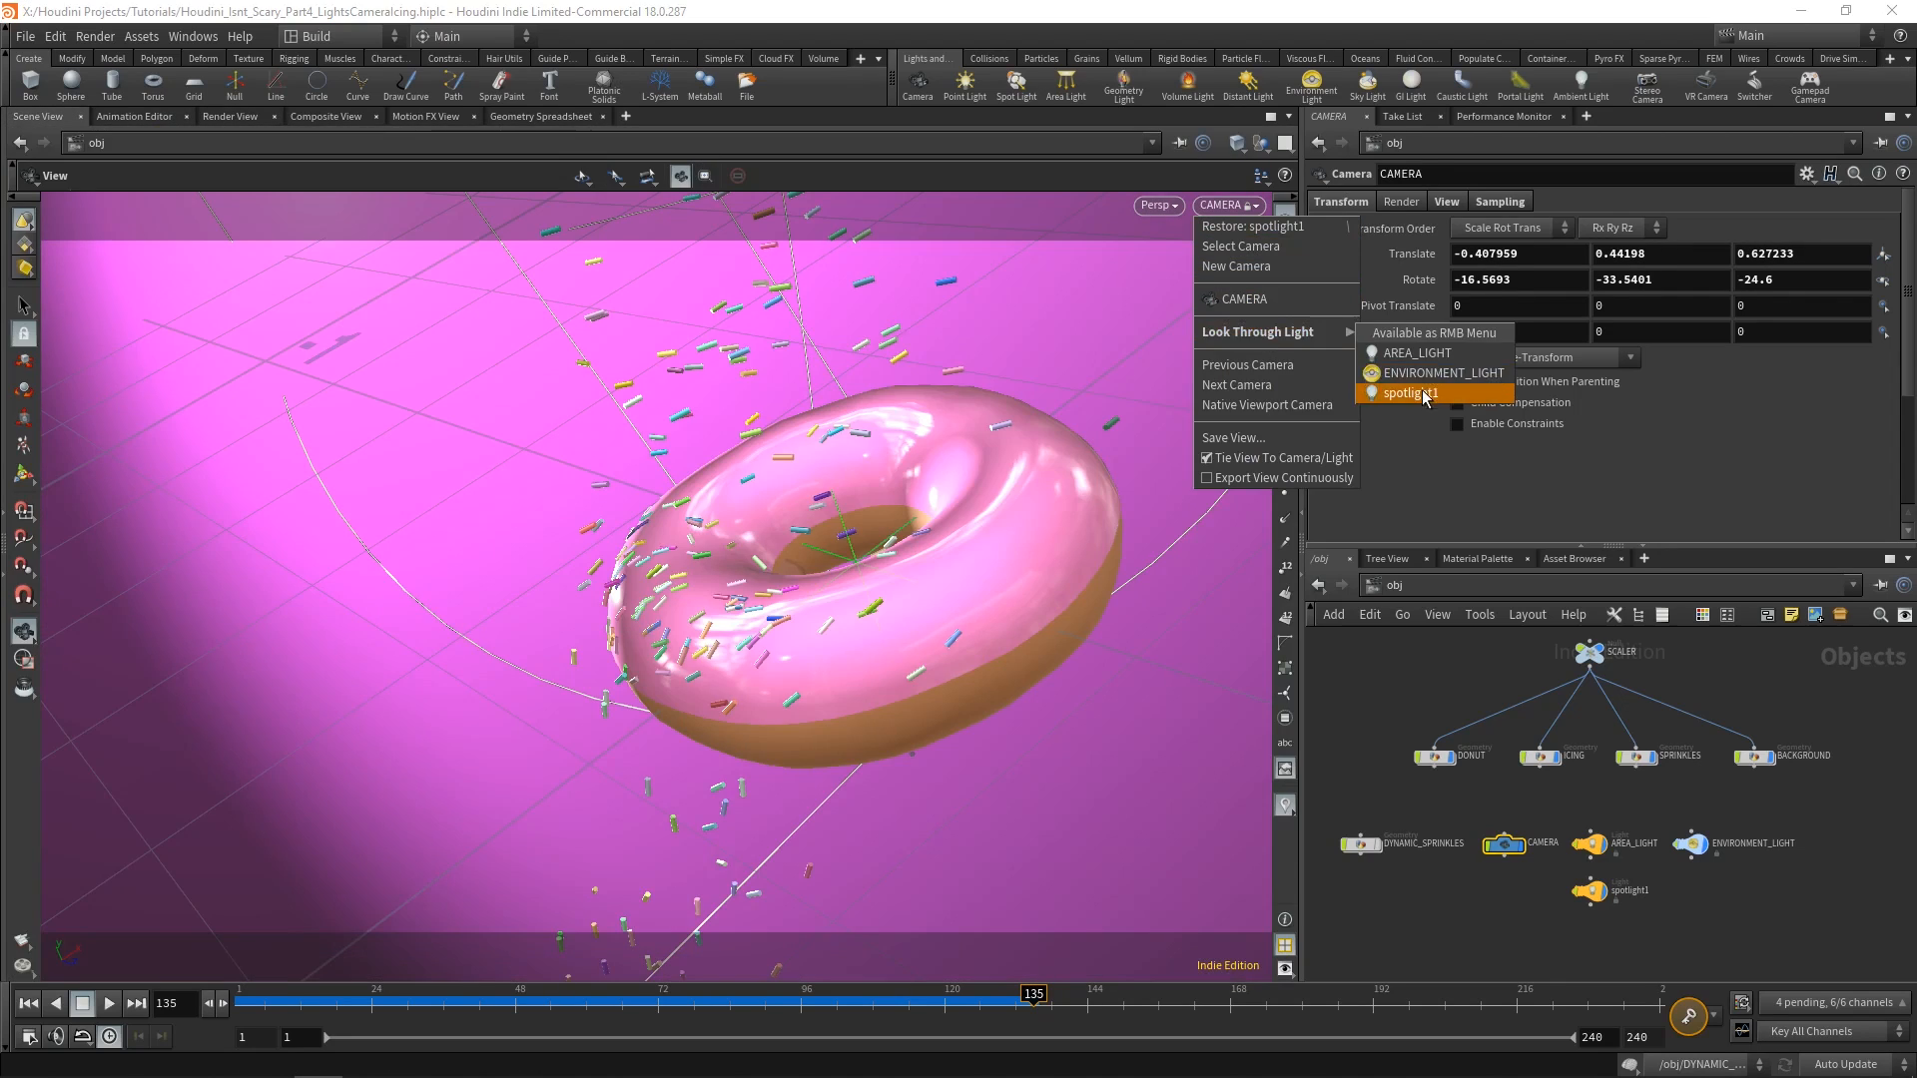
click(1423, 396)
click(228, 117)
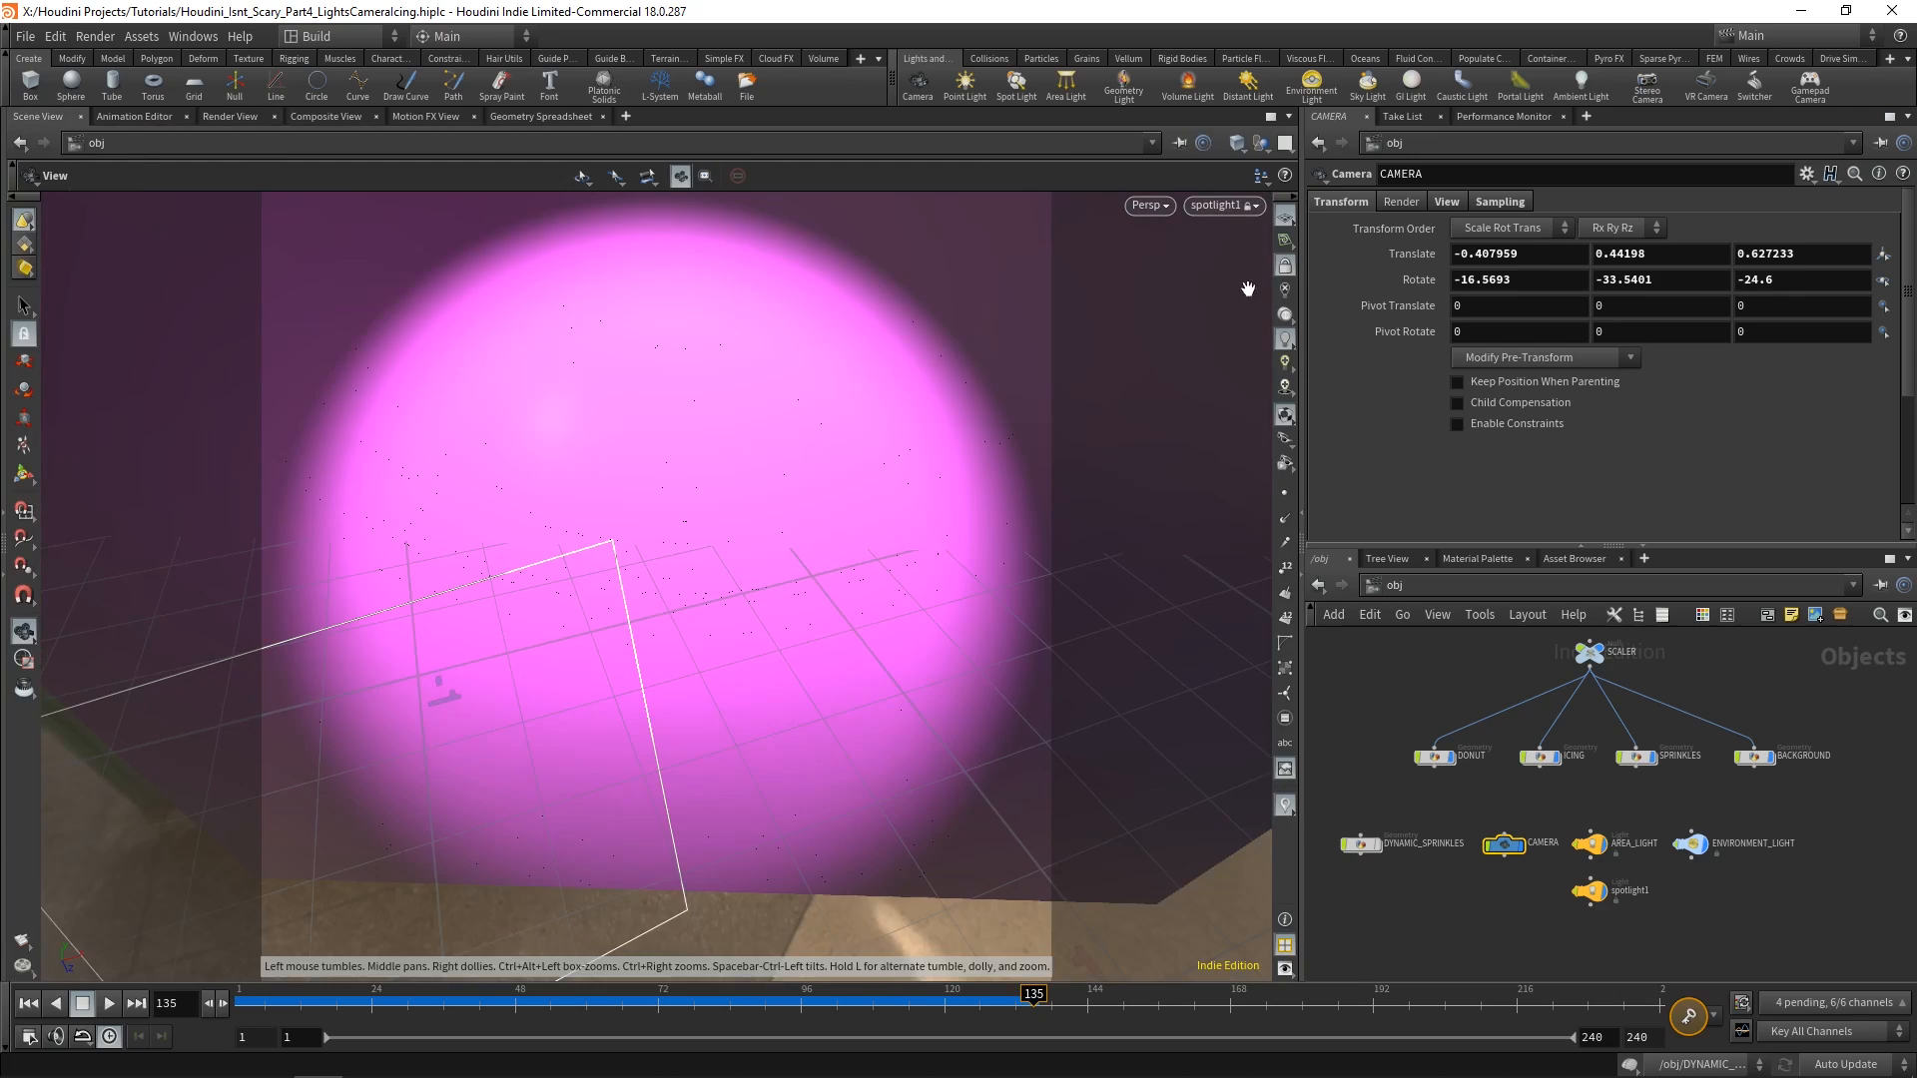
Look through CAMERA, shift the donut slightly down in the frame, check the render and stop it.
click(1224, 206)
click(1231, 250)
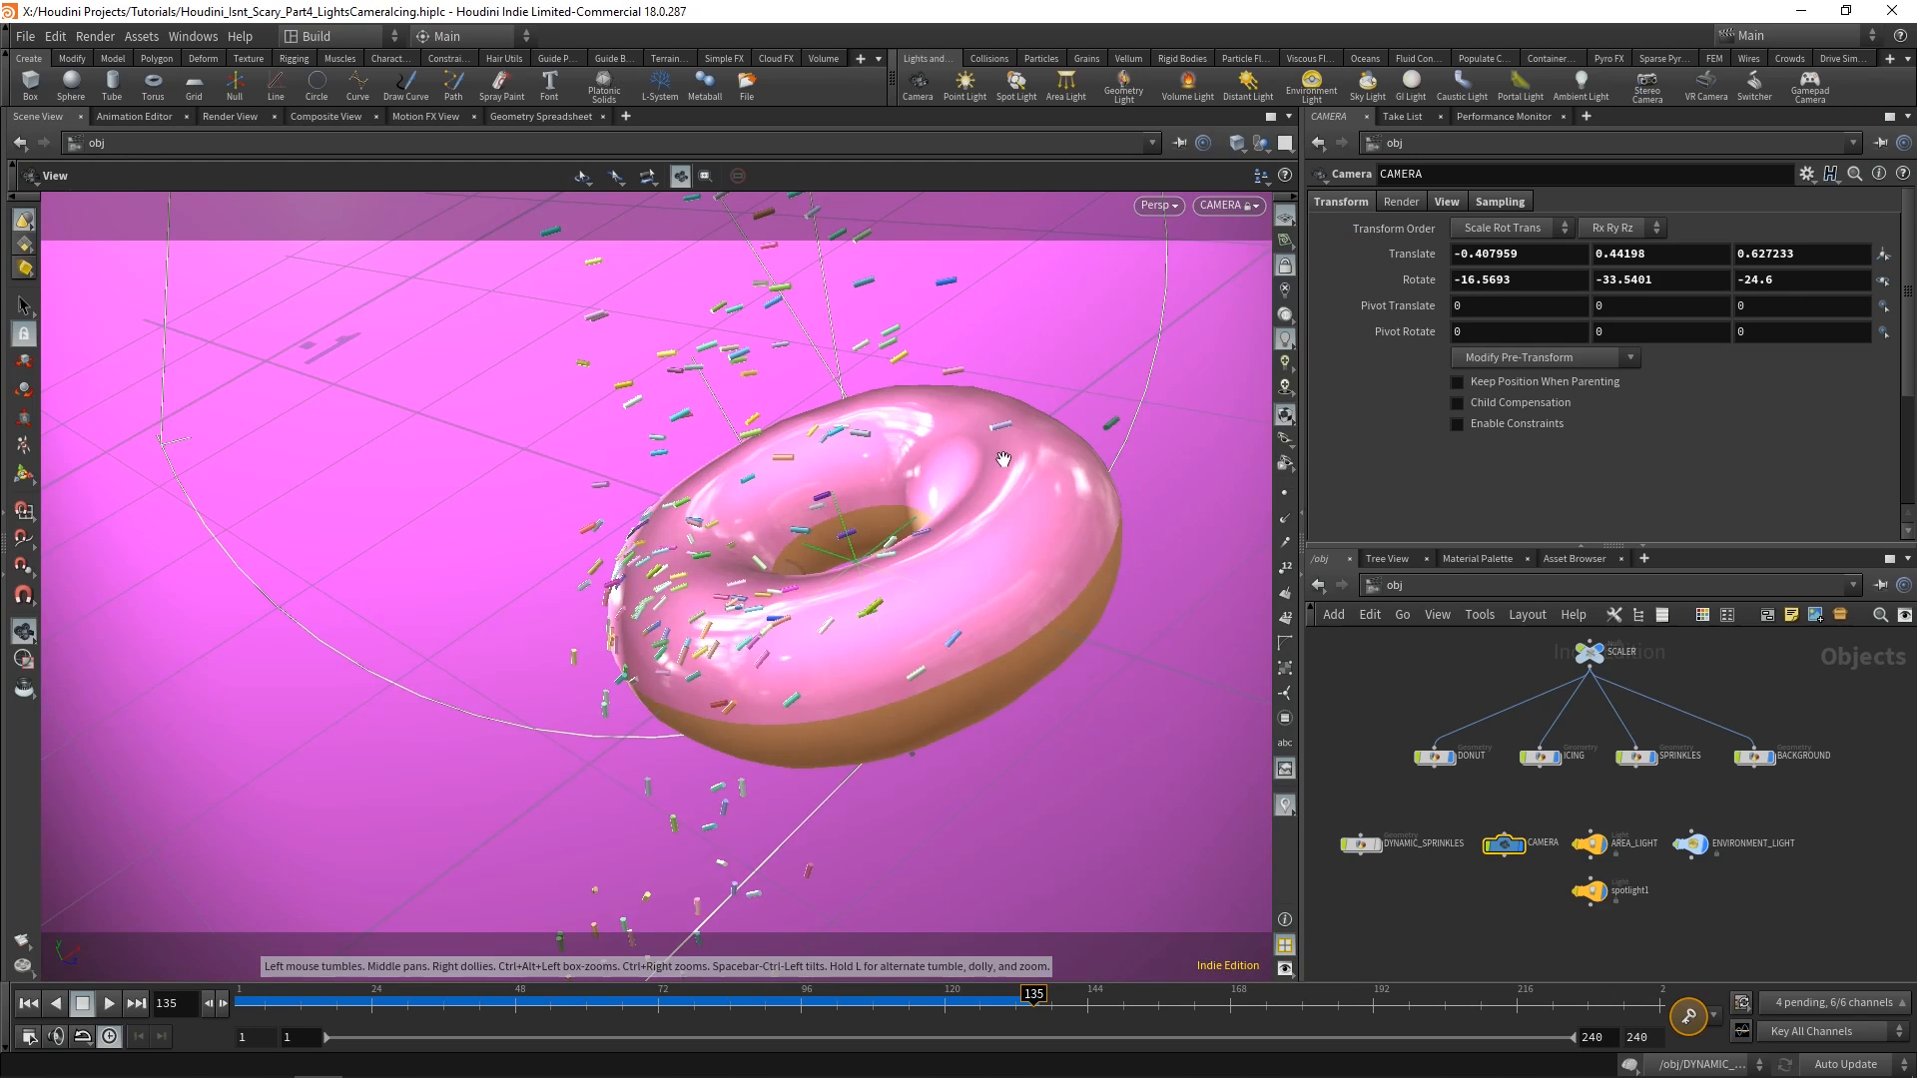
middle_drag(1003, 413, 956, 466)
click(209, 118)
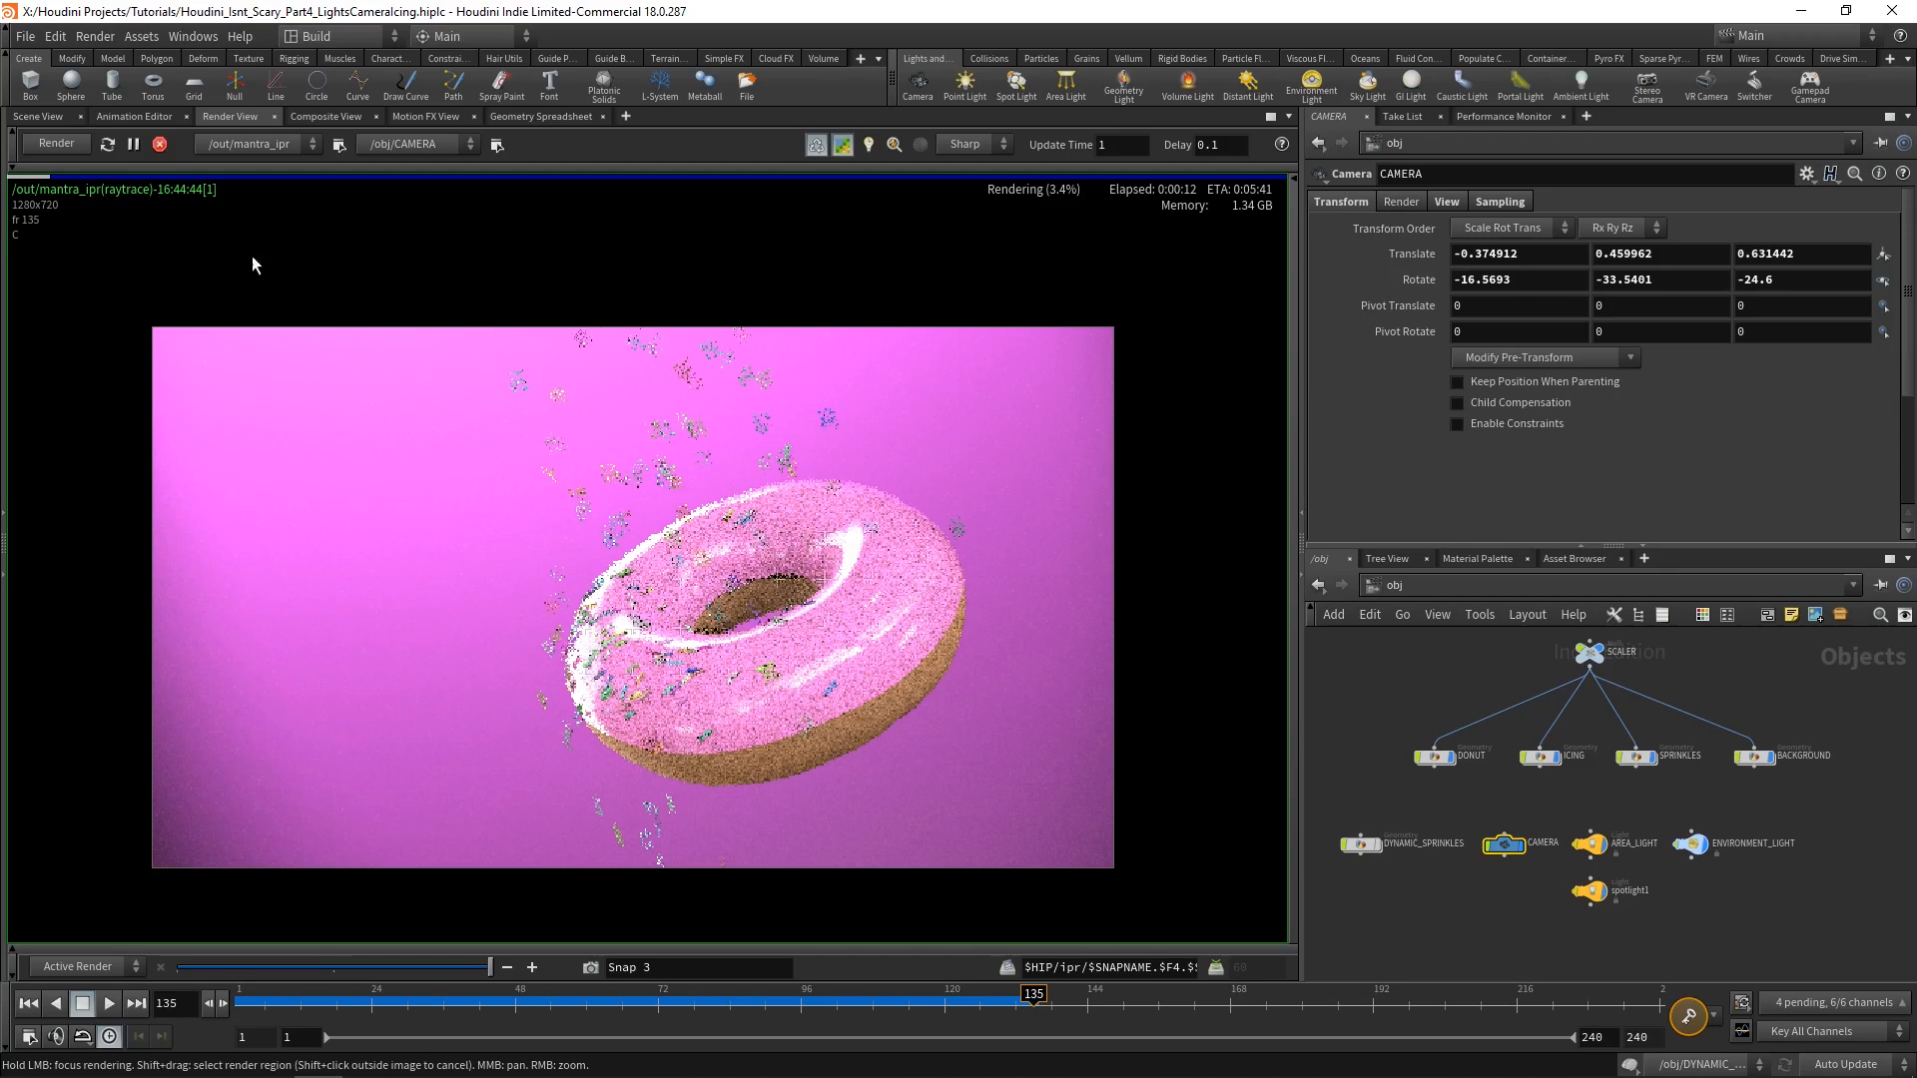
click(160, 145)
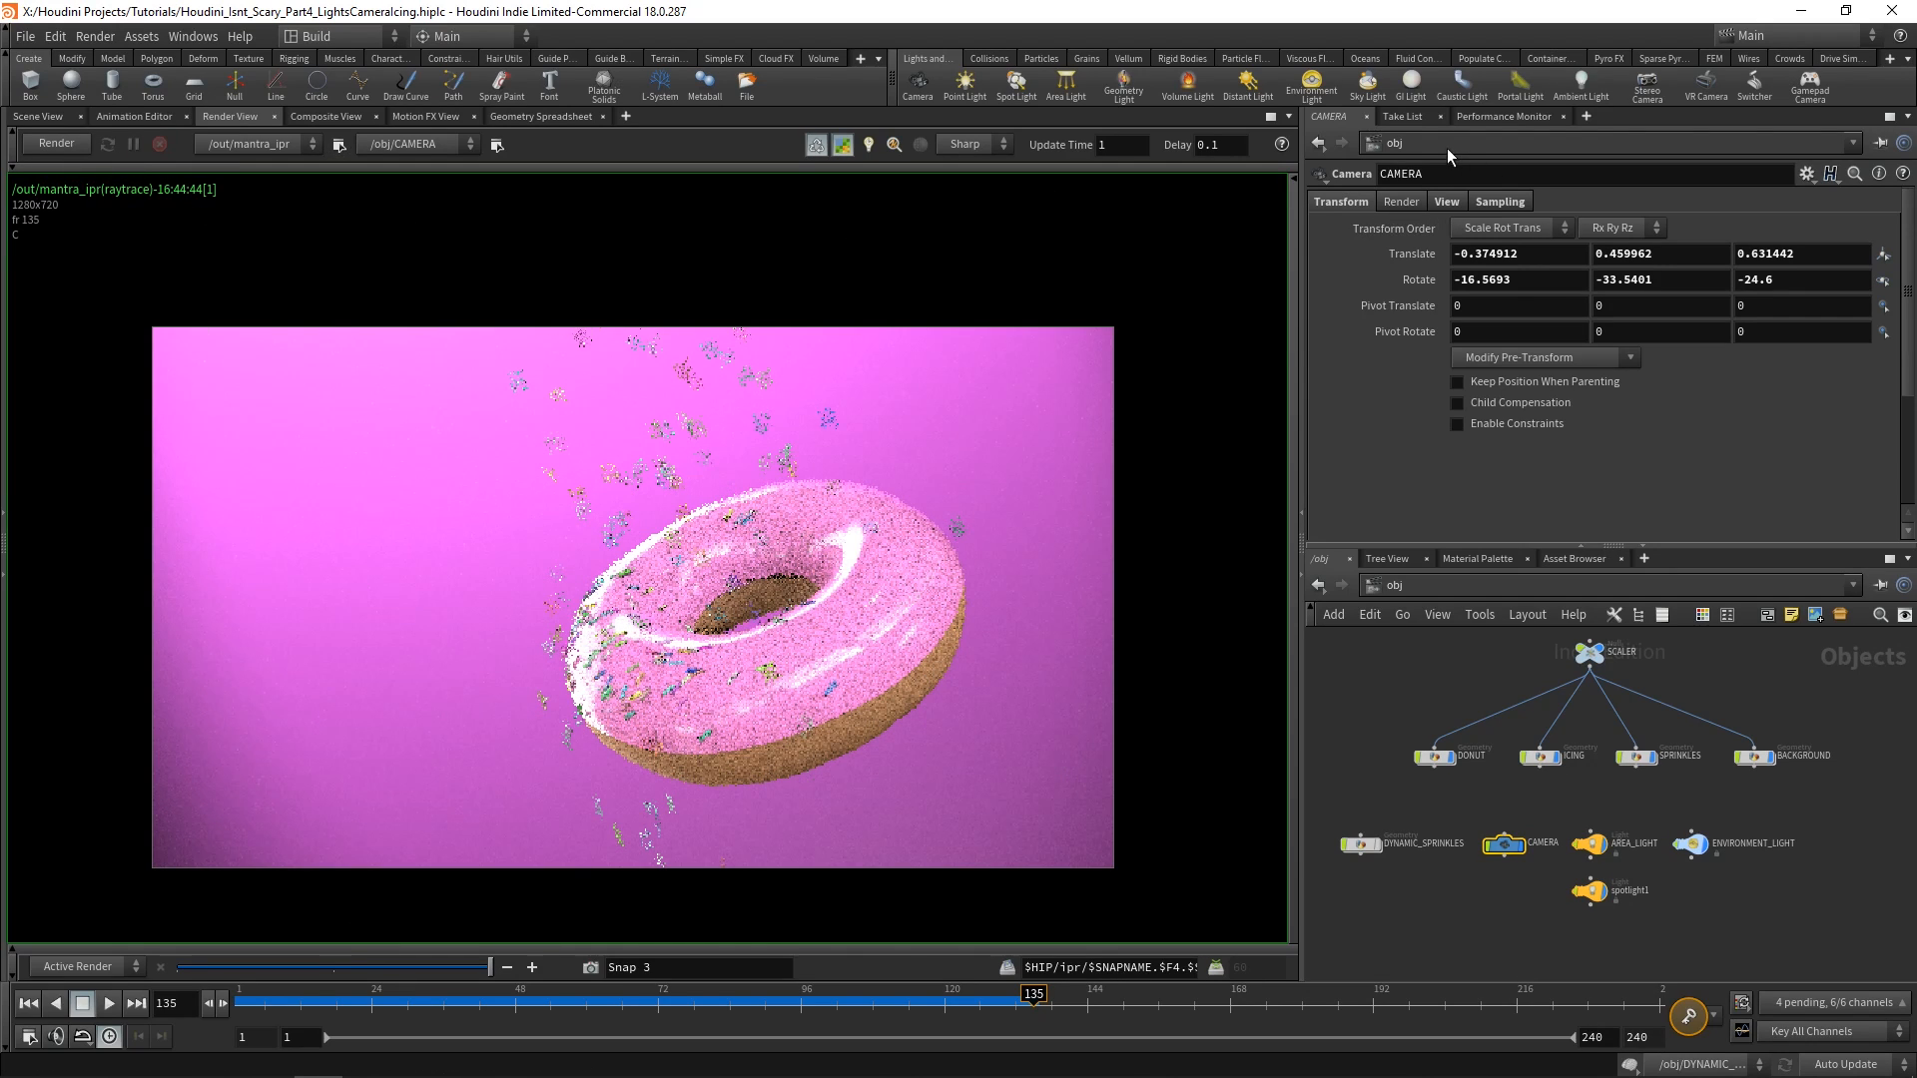
Go to the out network and show the image output settings of mantra_ipr.
click(1448, 585)
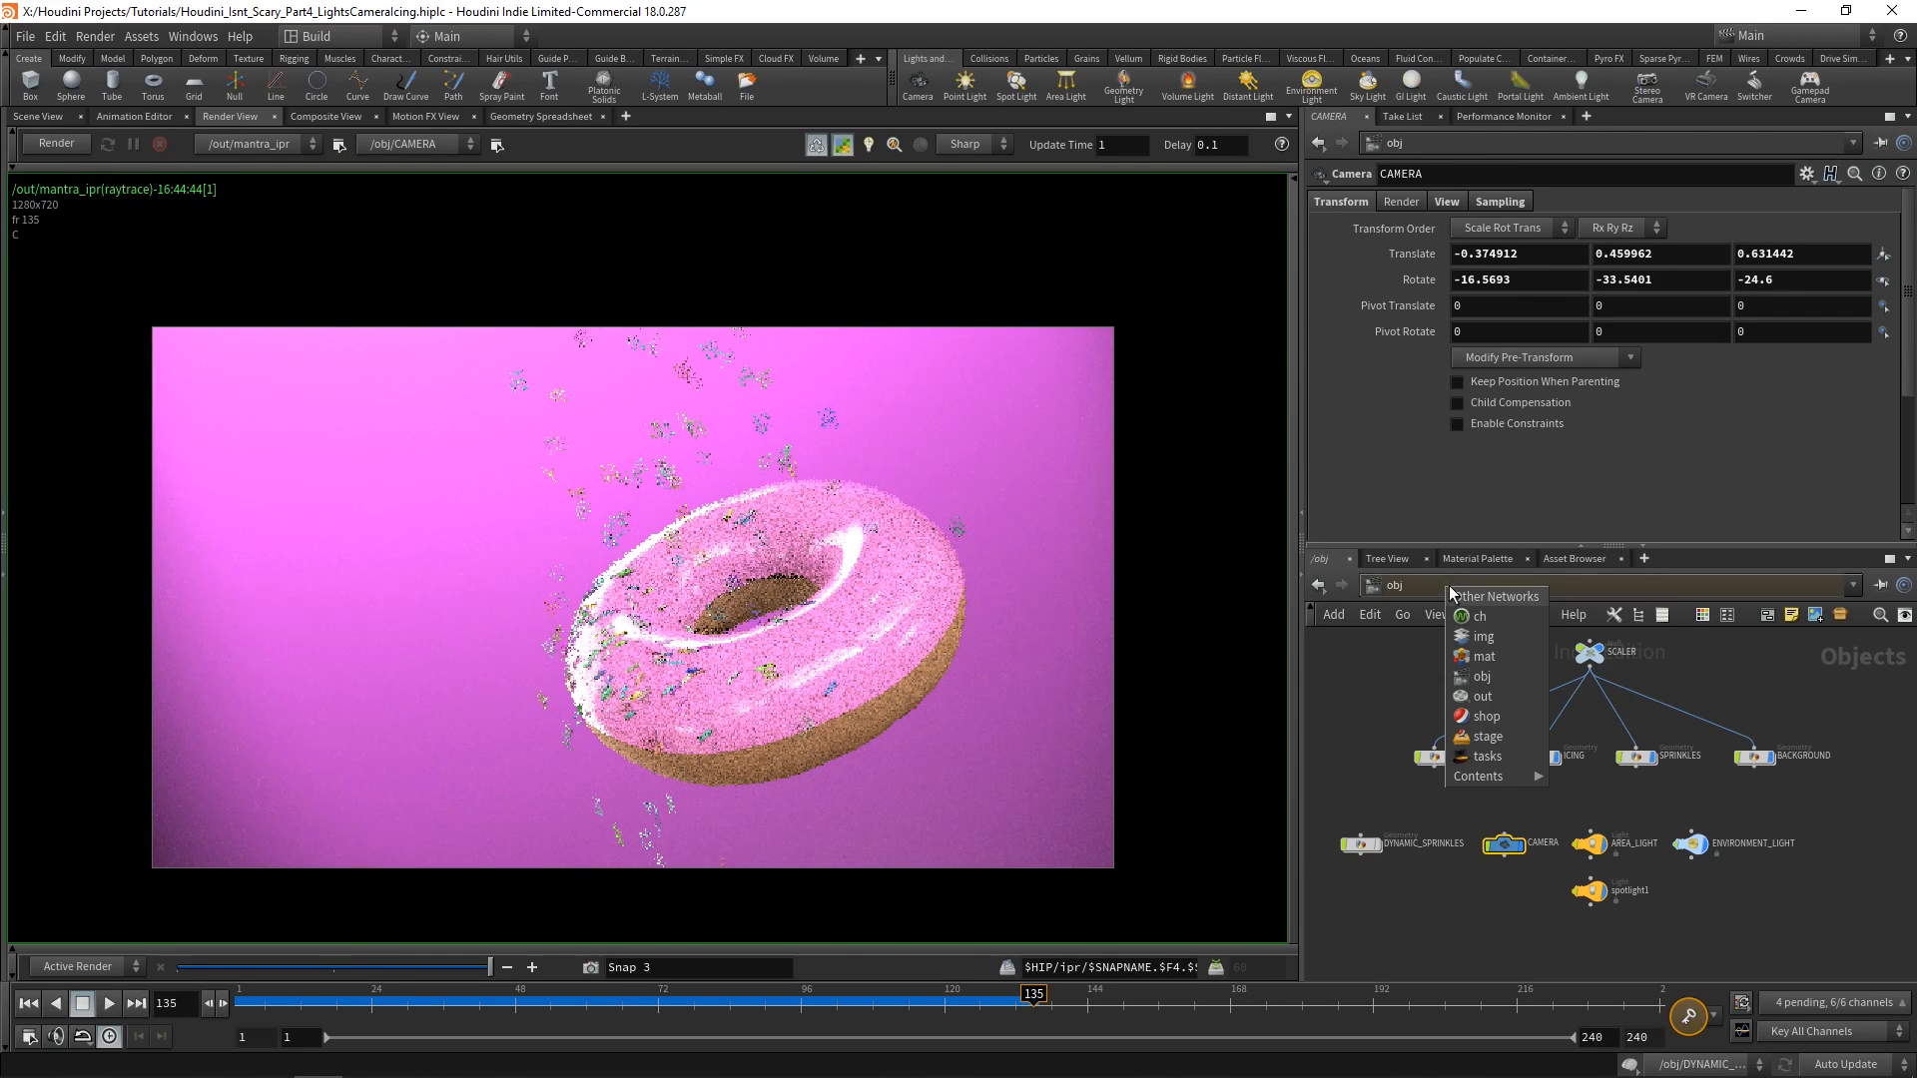
click(1507, 439)
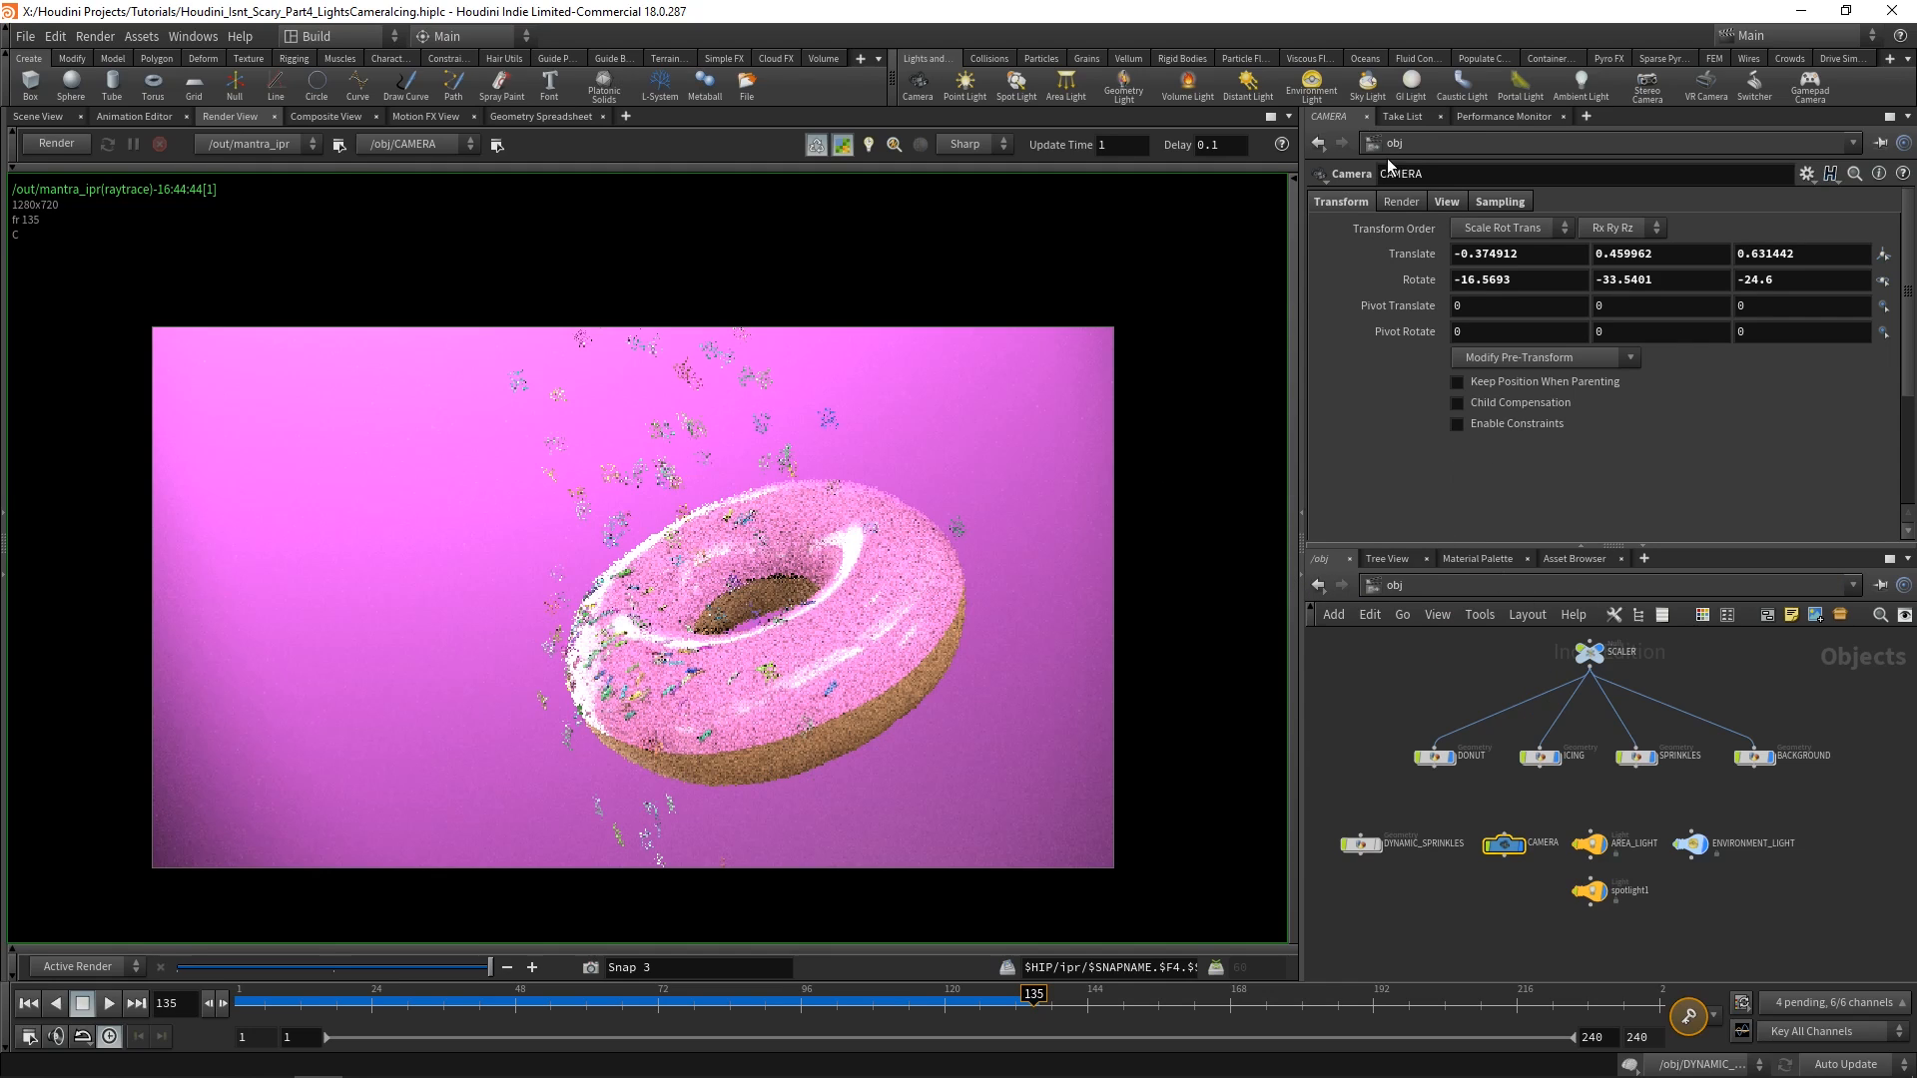
click(1467, 140)
click(1508, 261)
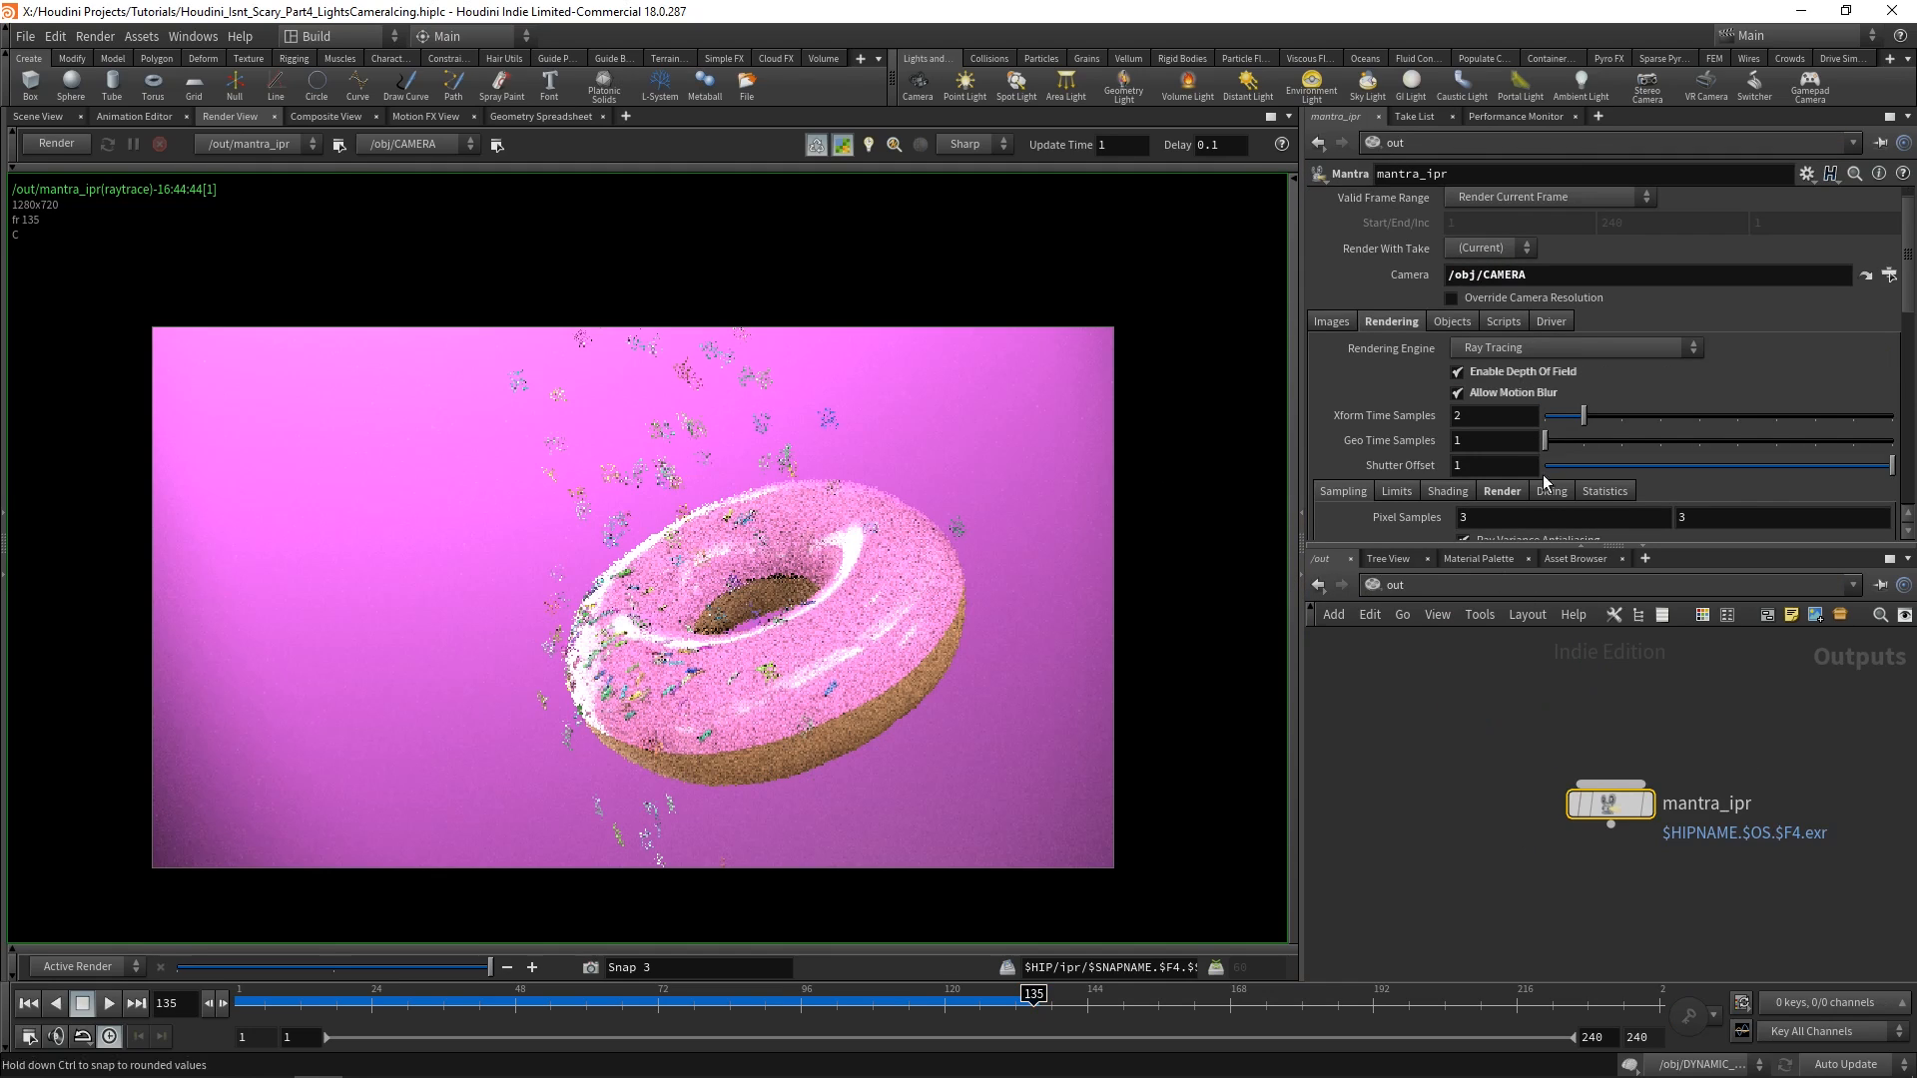
click(1331, 321)
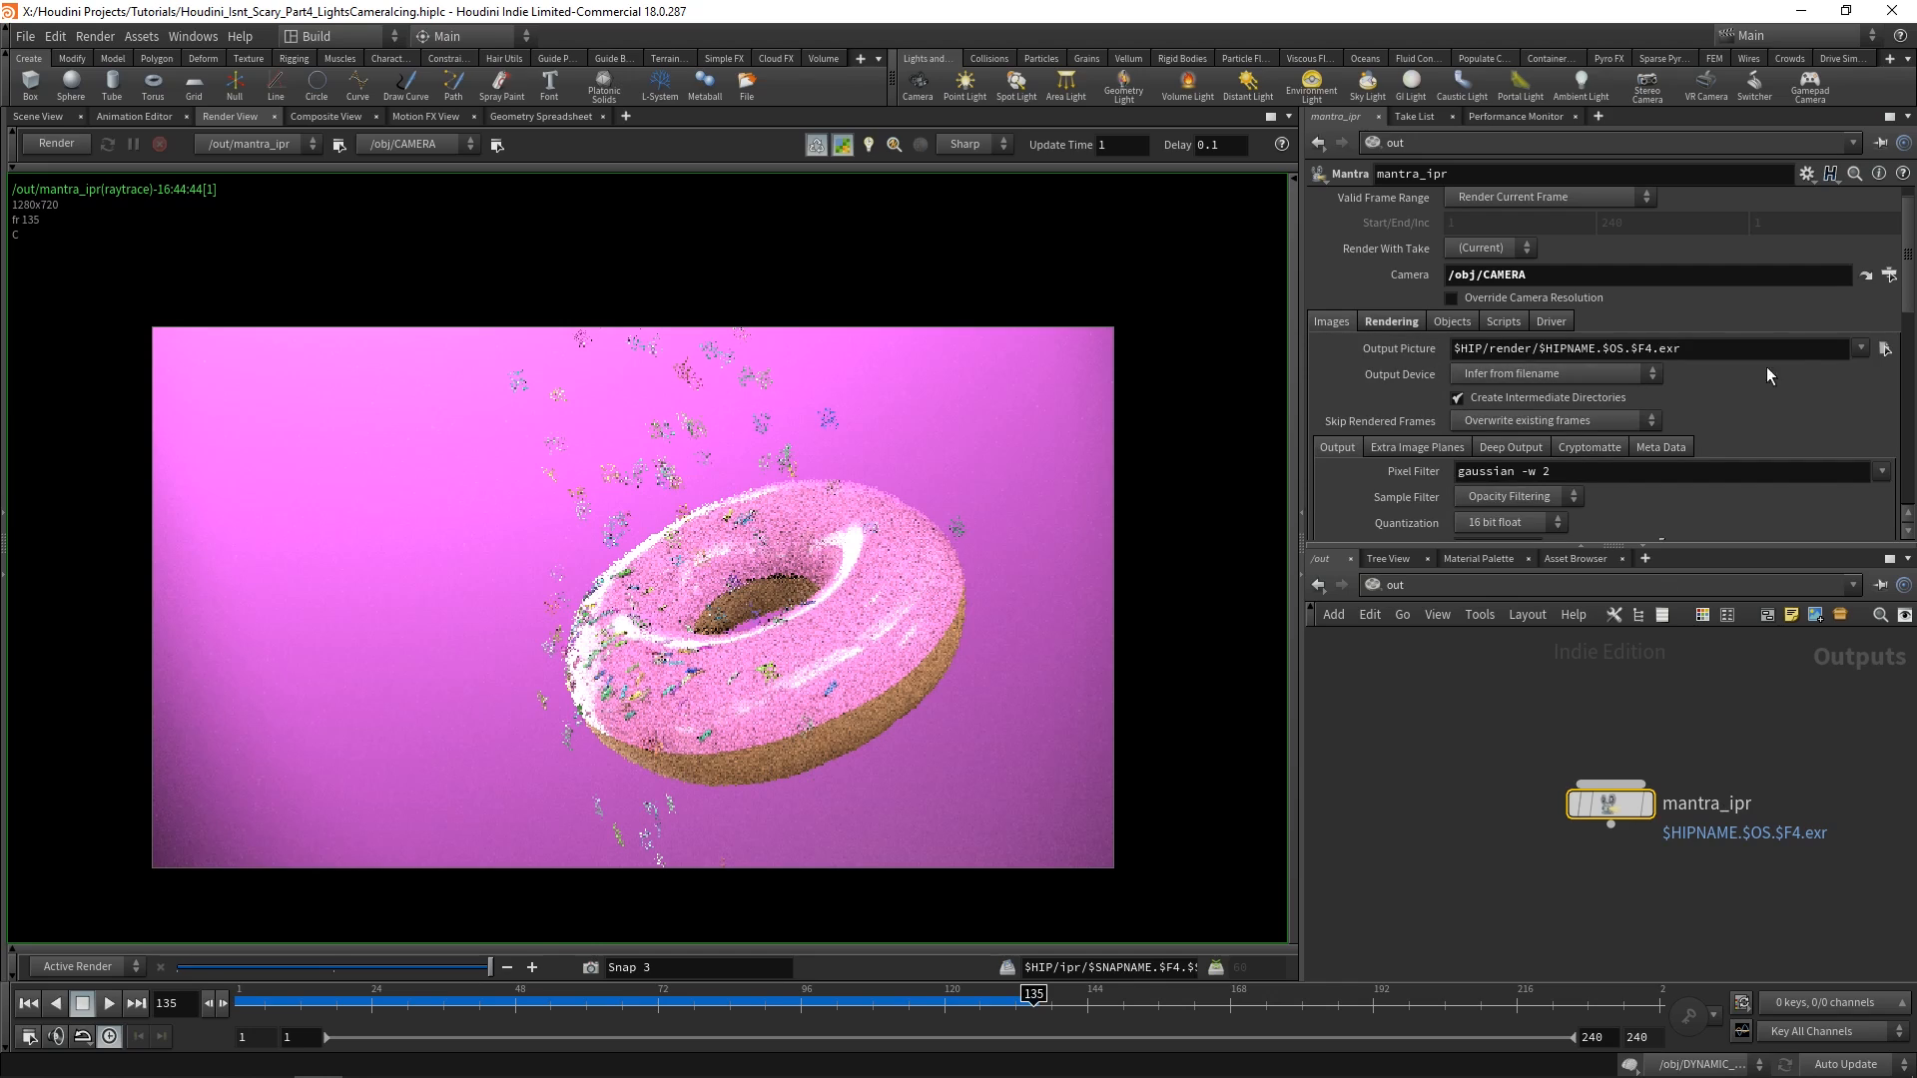
scroll(1391, 357, down, 1)
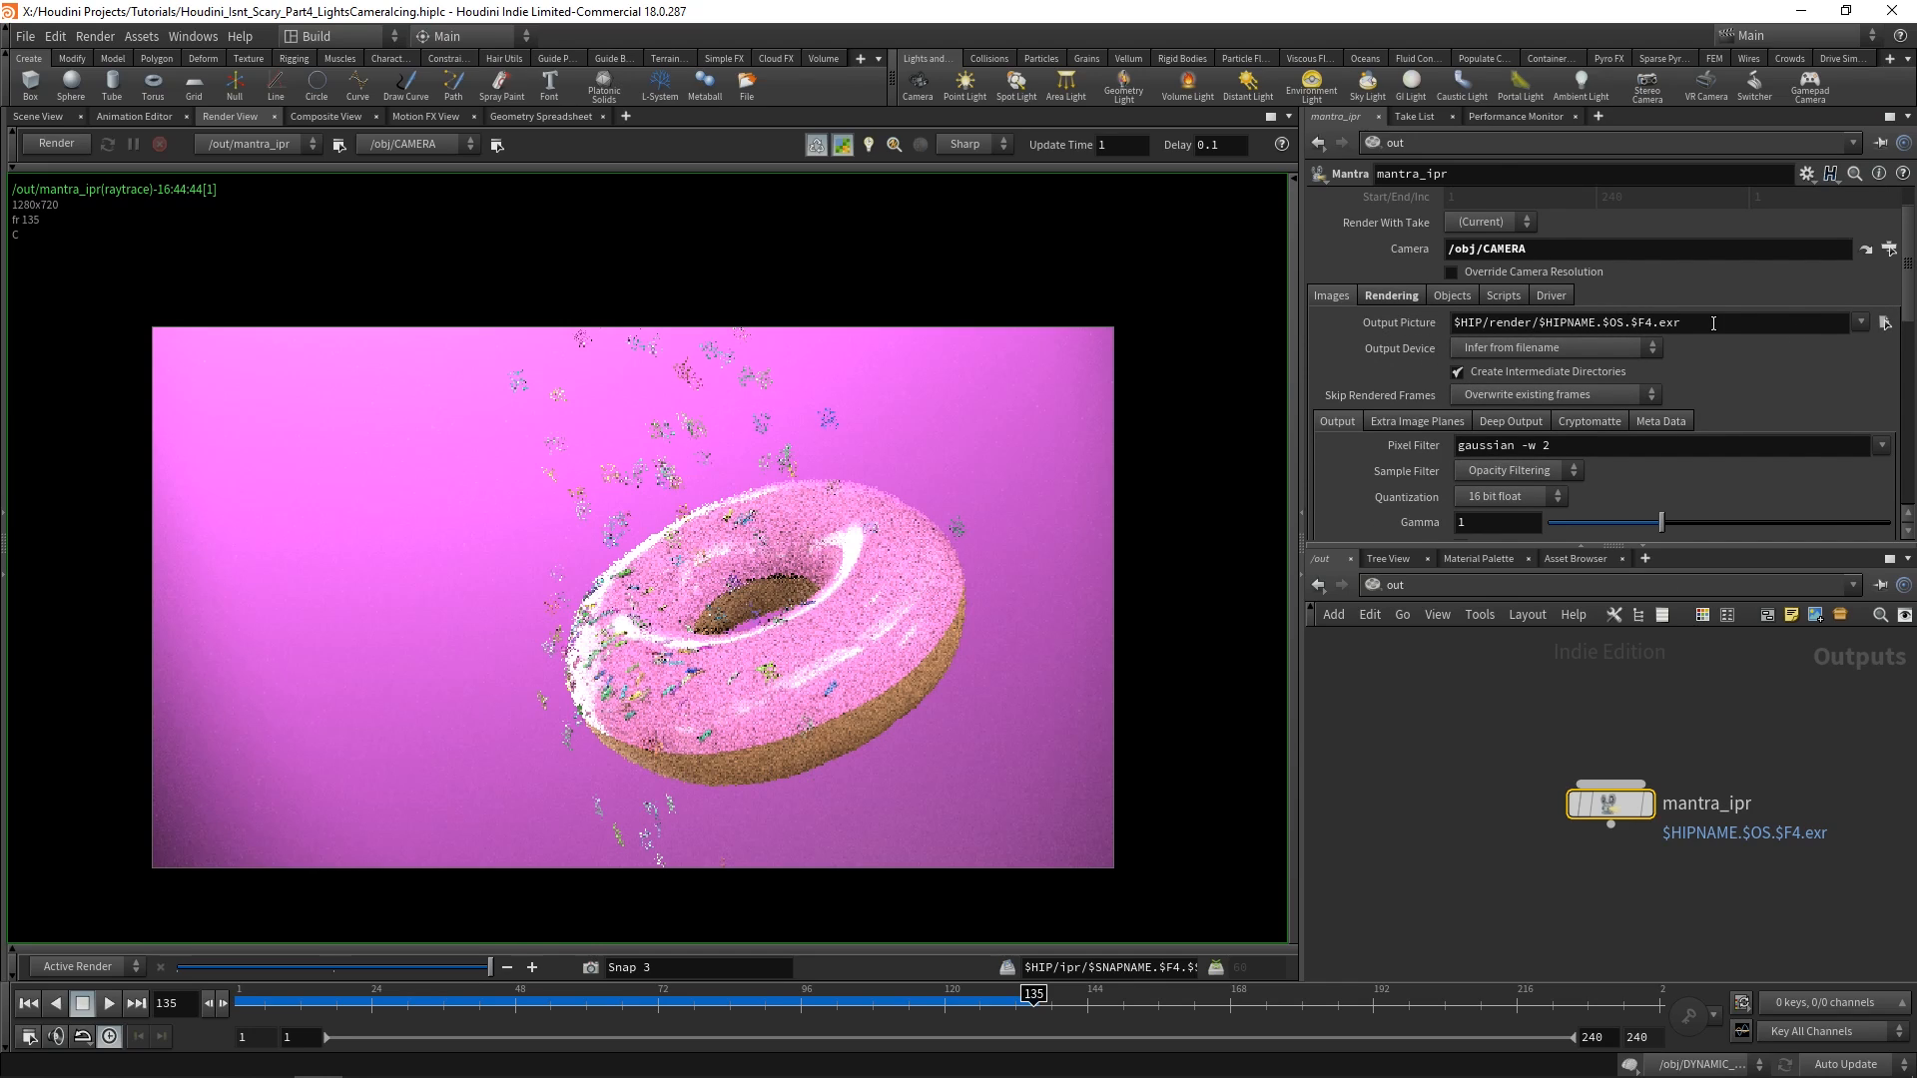
Examine the default Output Picture path of mantra_ipr, including its $HIP variable.
drag(1713, 323, 1444, 328)
click(1404, 338)
drag(1685, 324, 1447, 326)
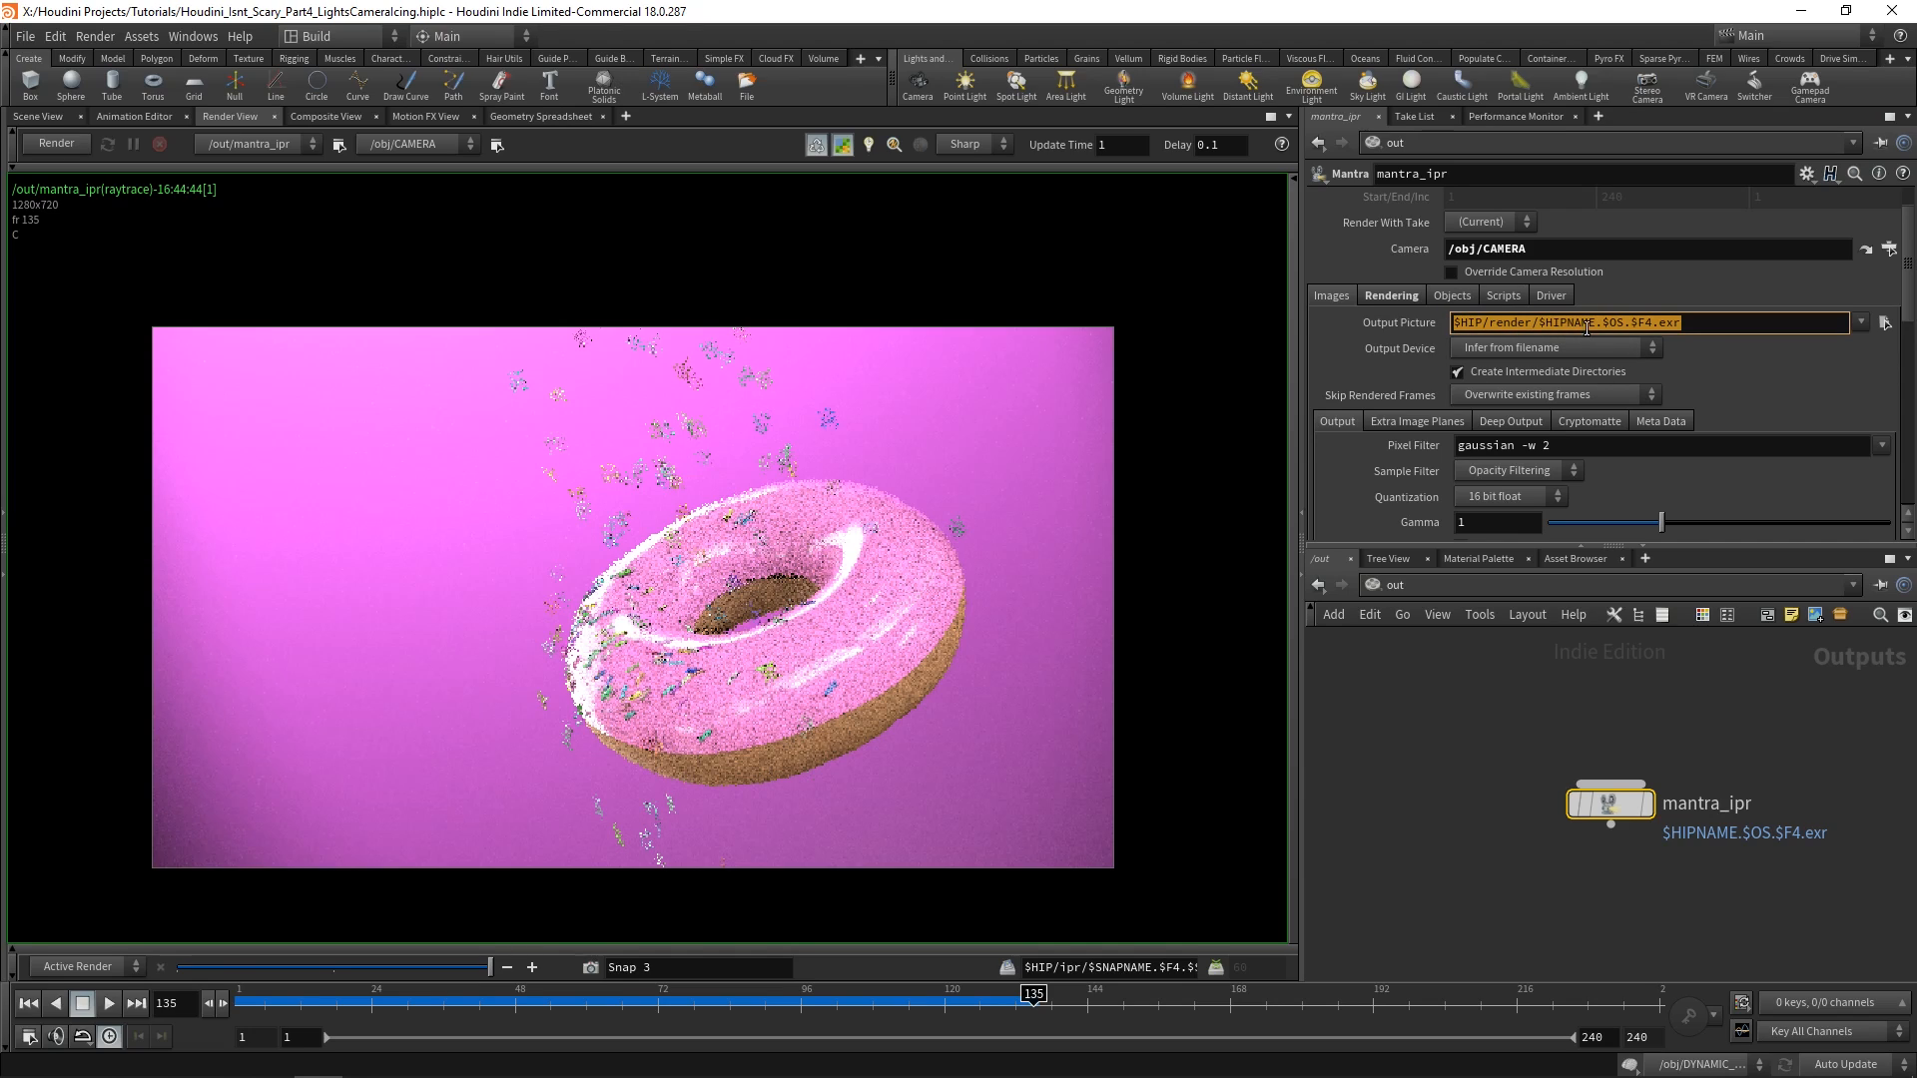
click(1713, 349)
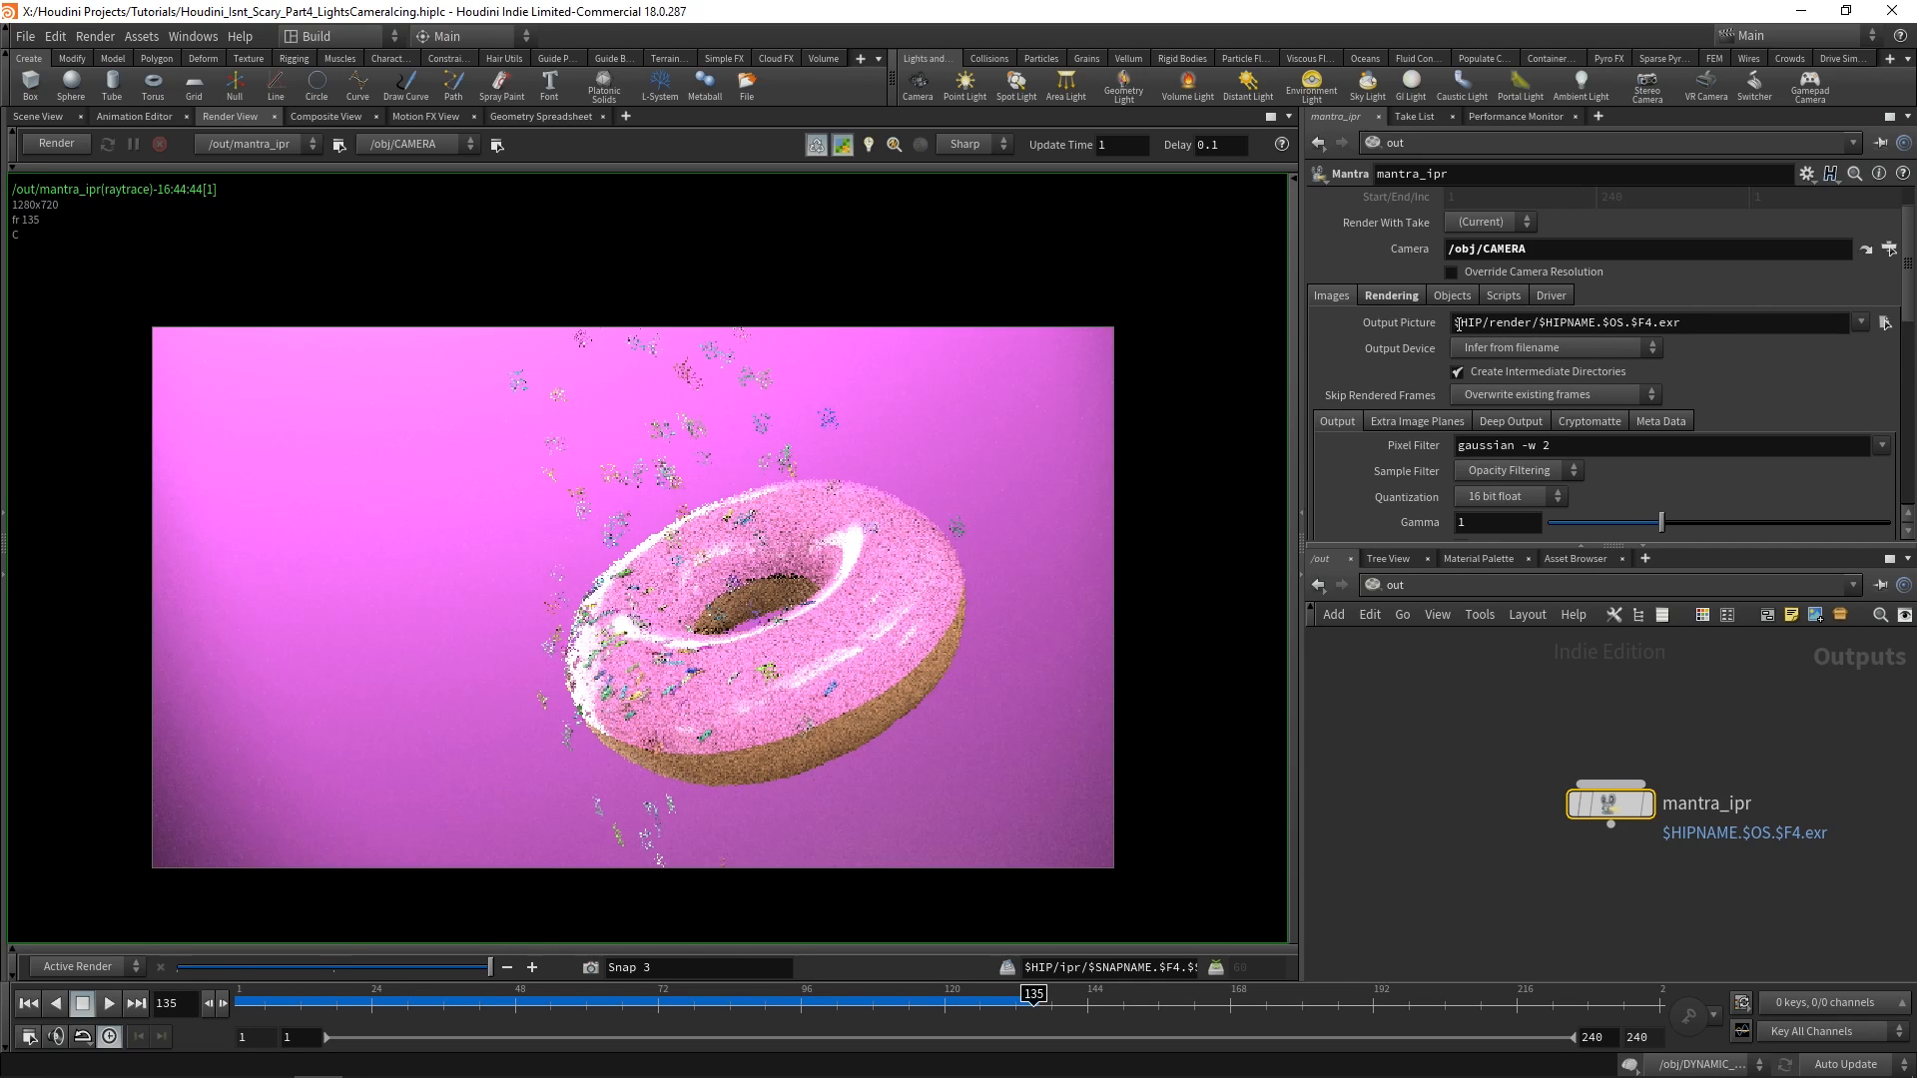
drag(1454, 321, 1490, 320)
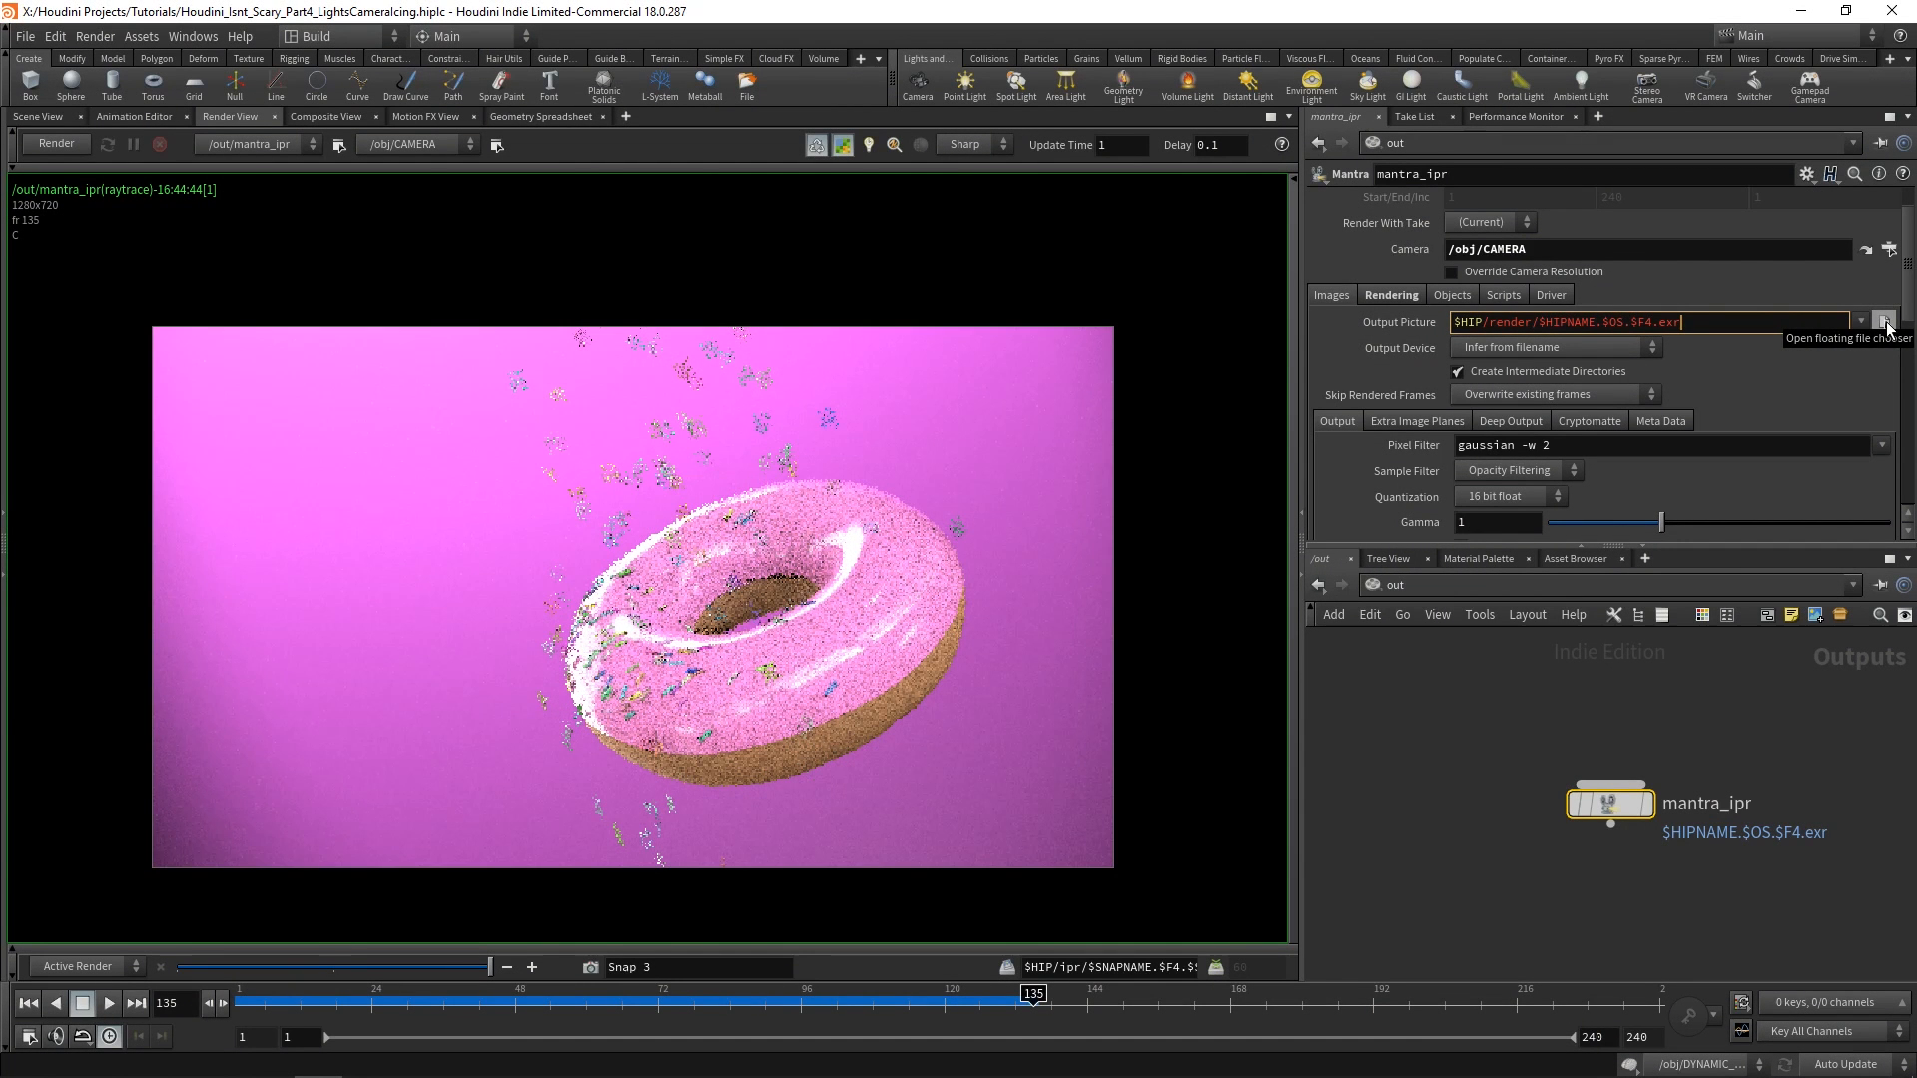
Browse for the output location and create a folder named Donut Renders in X:/Houdini Renders.
click(1885, 324)
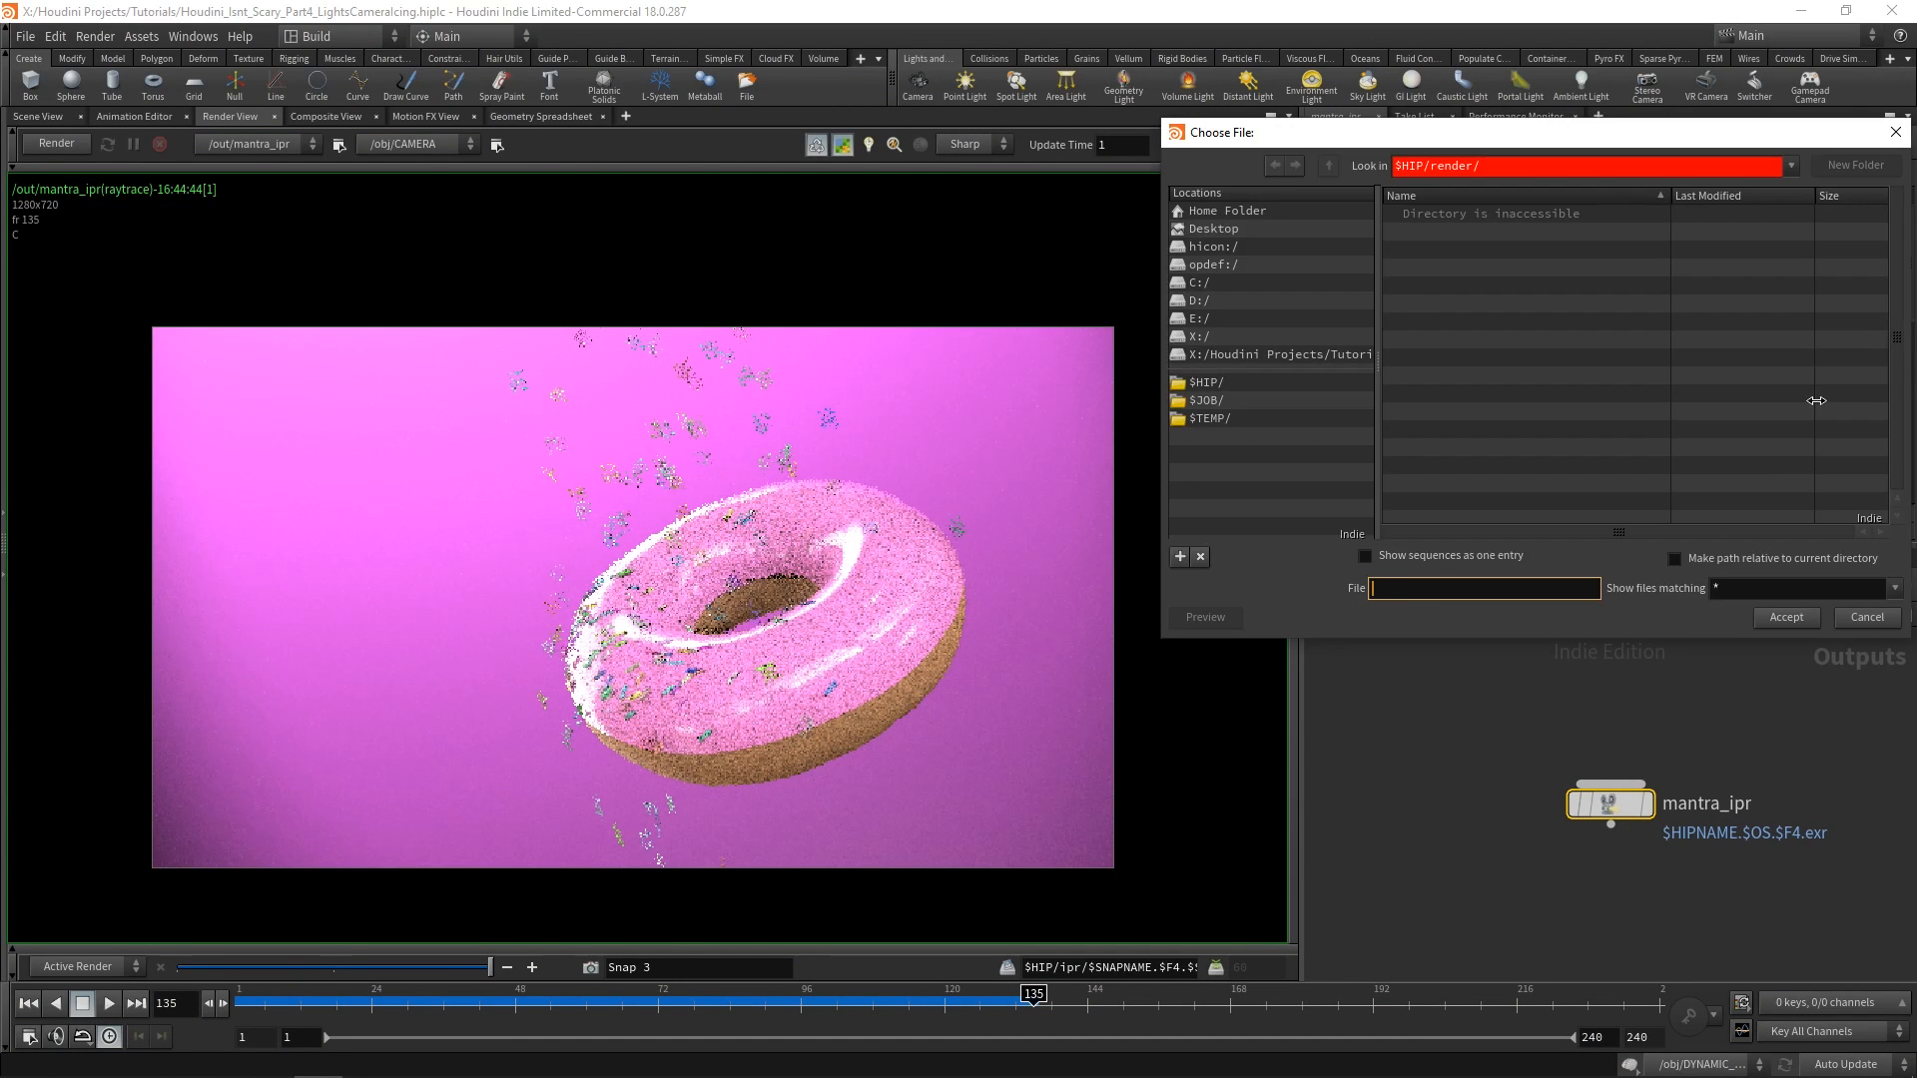
click(1209, 336)
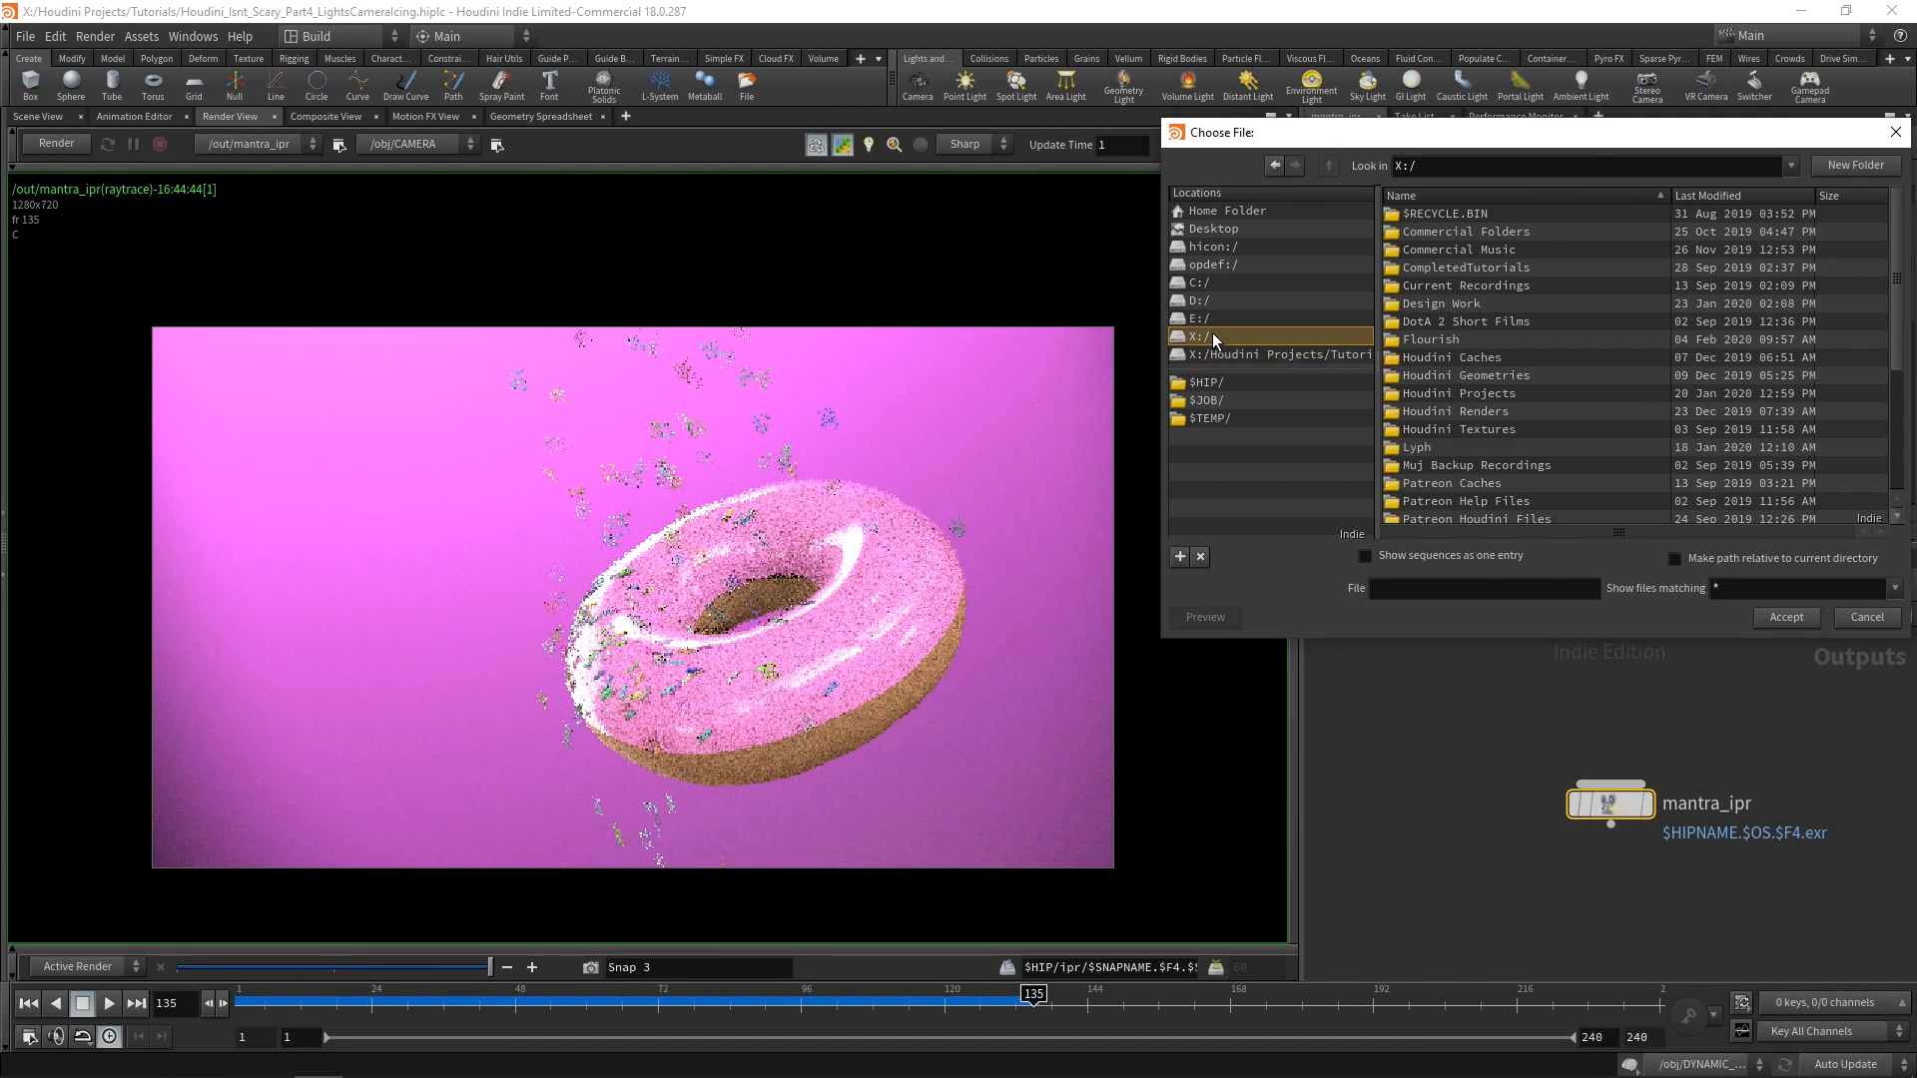
double_click(1467, 411)
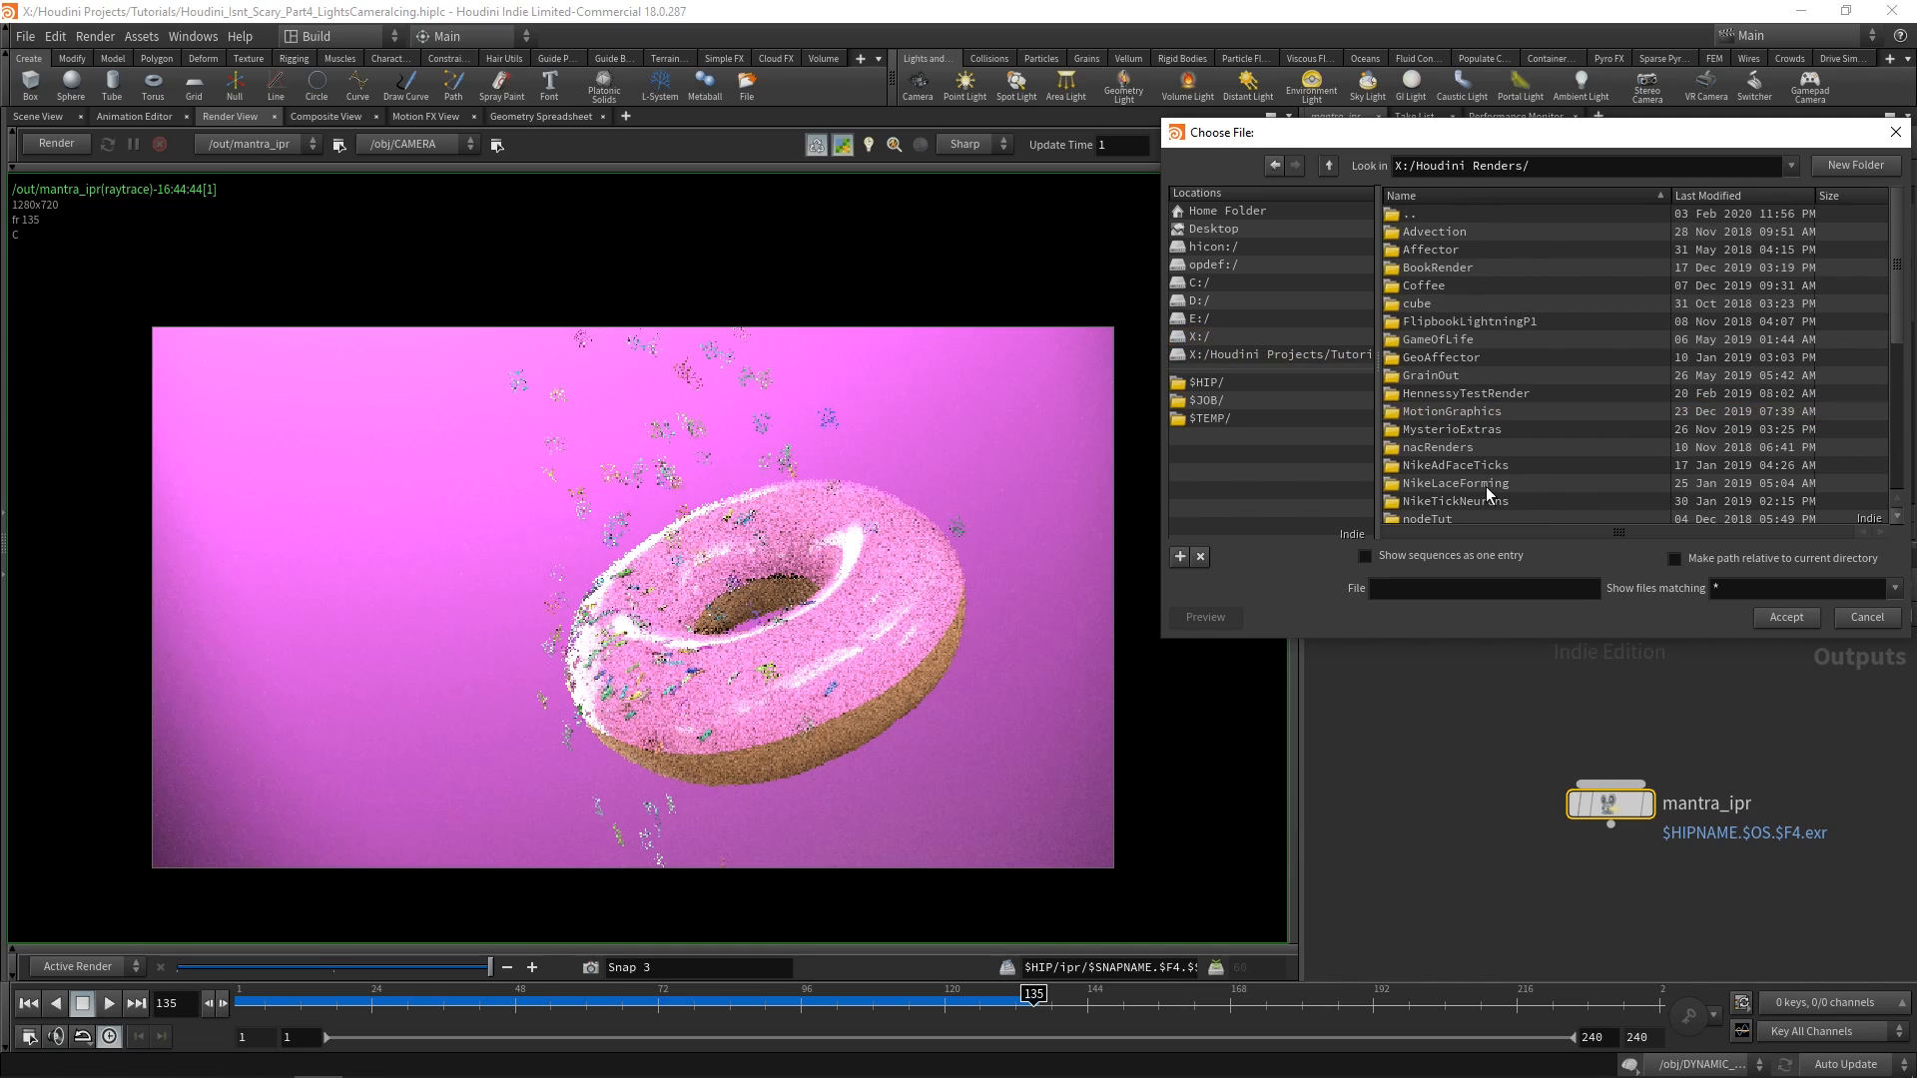
click(1853, 168)
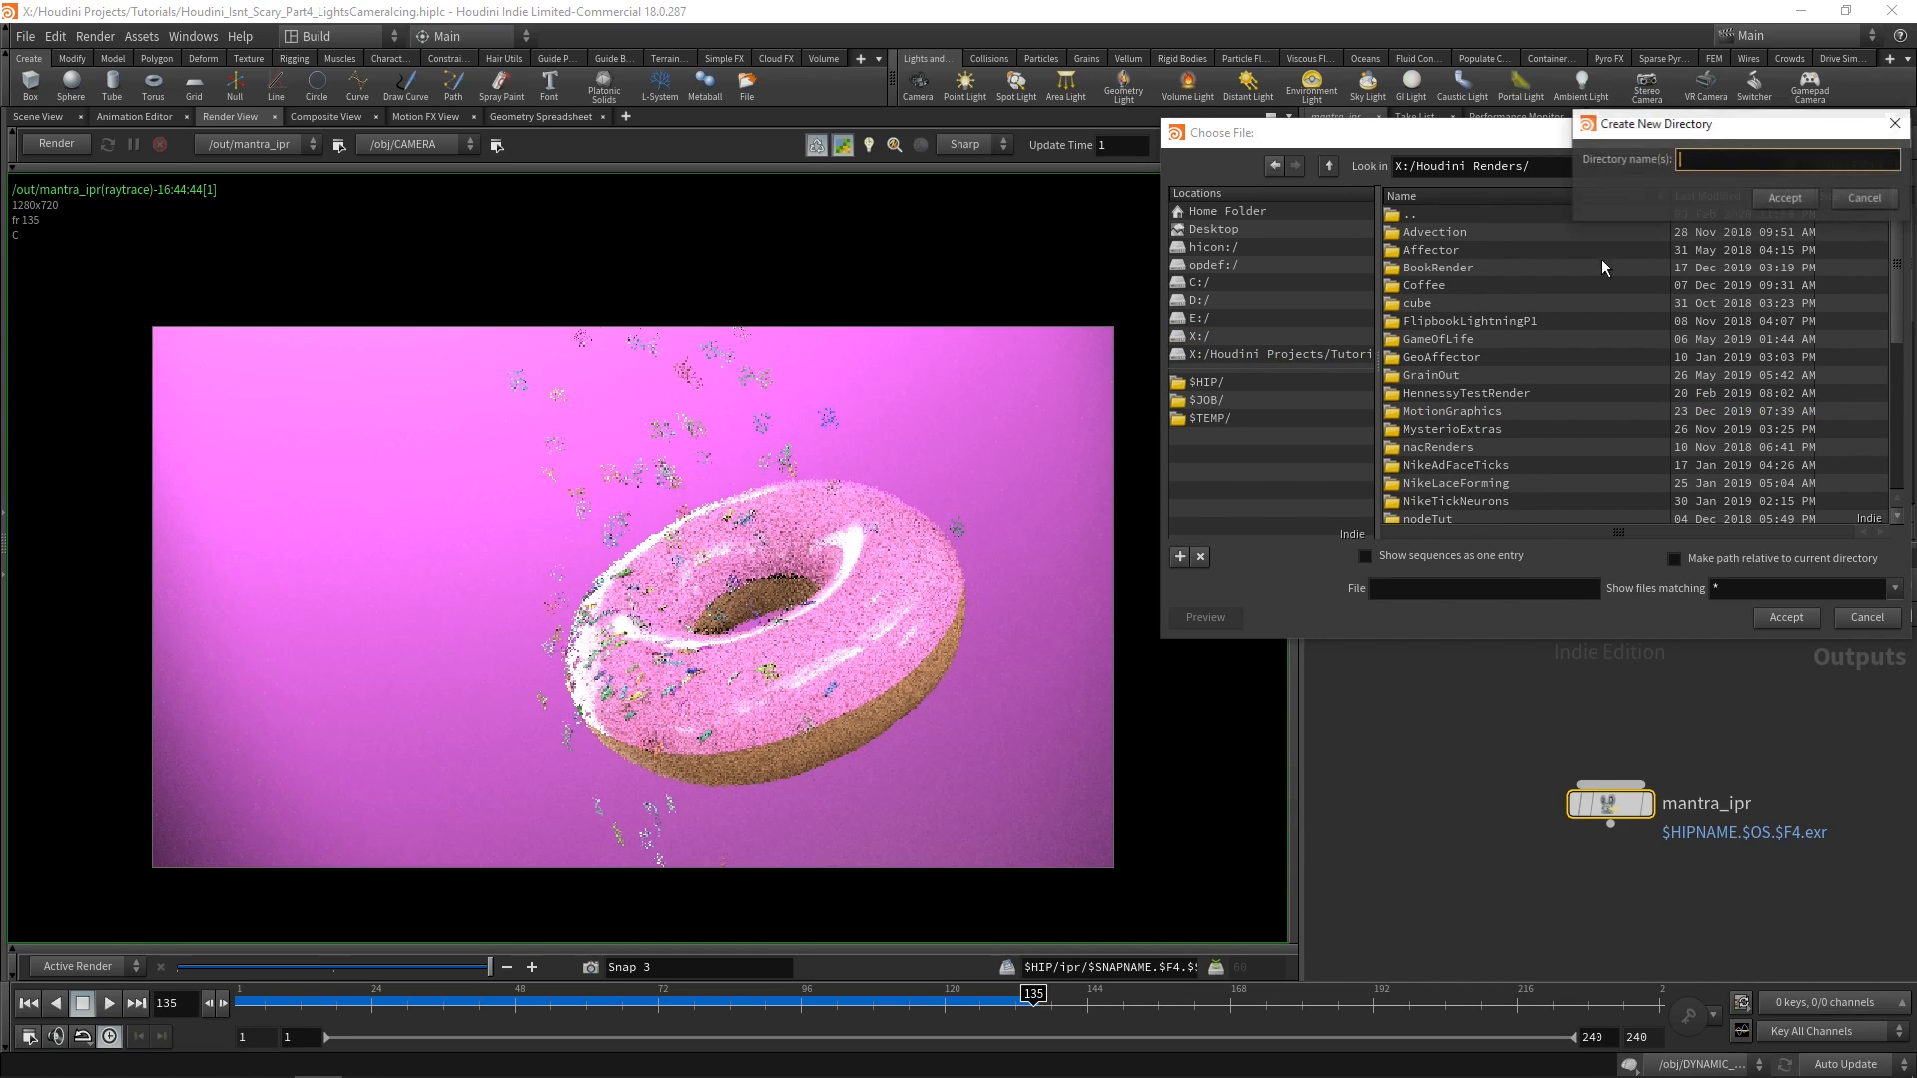
text(Don)
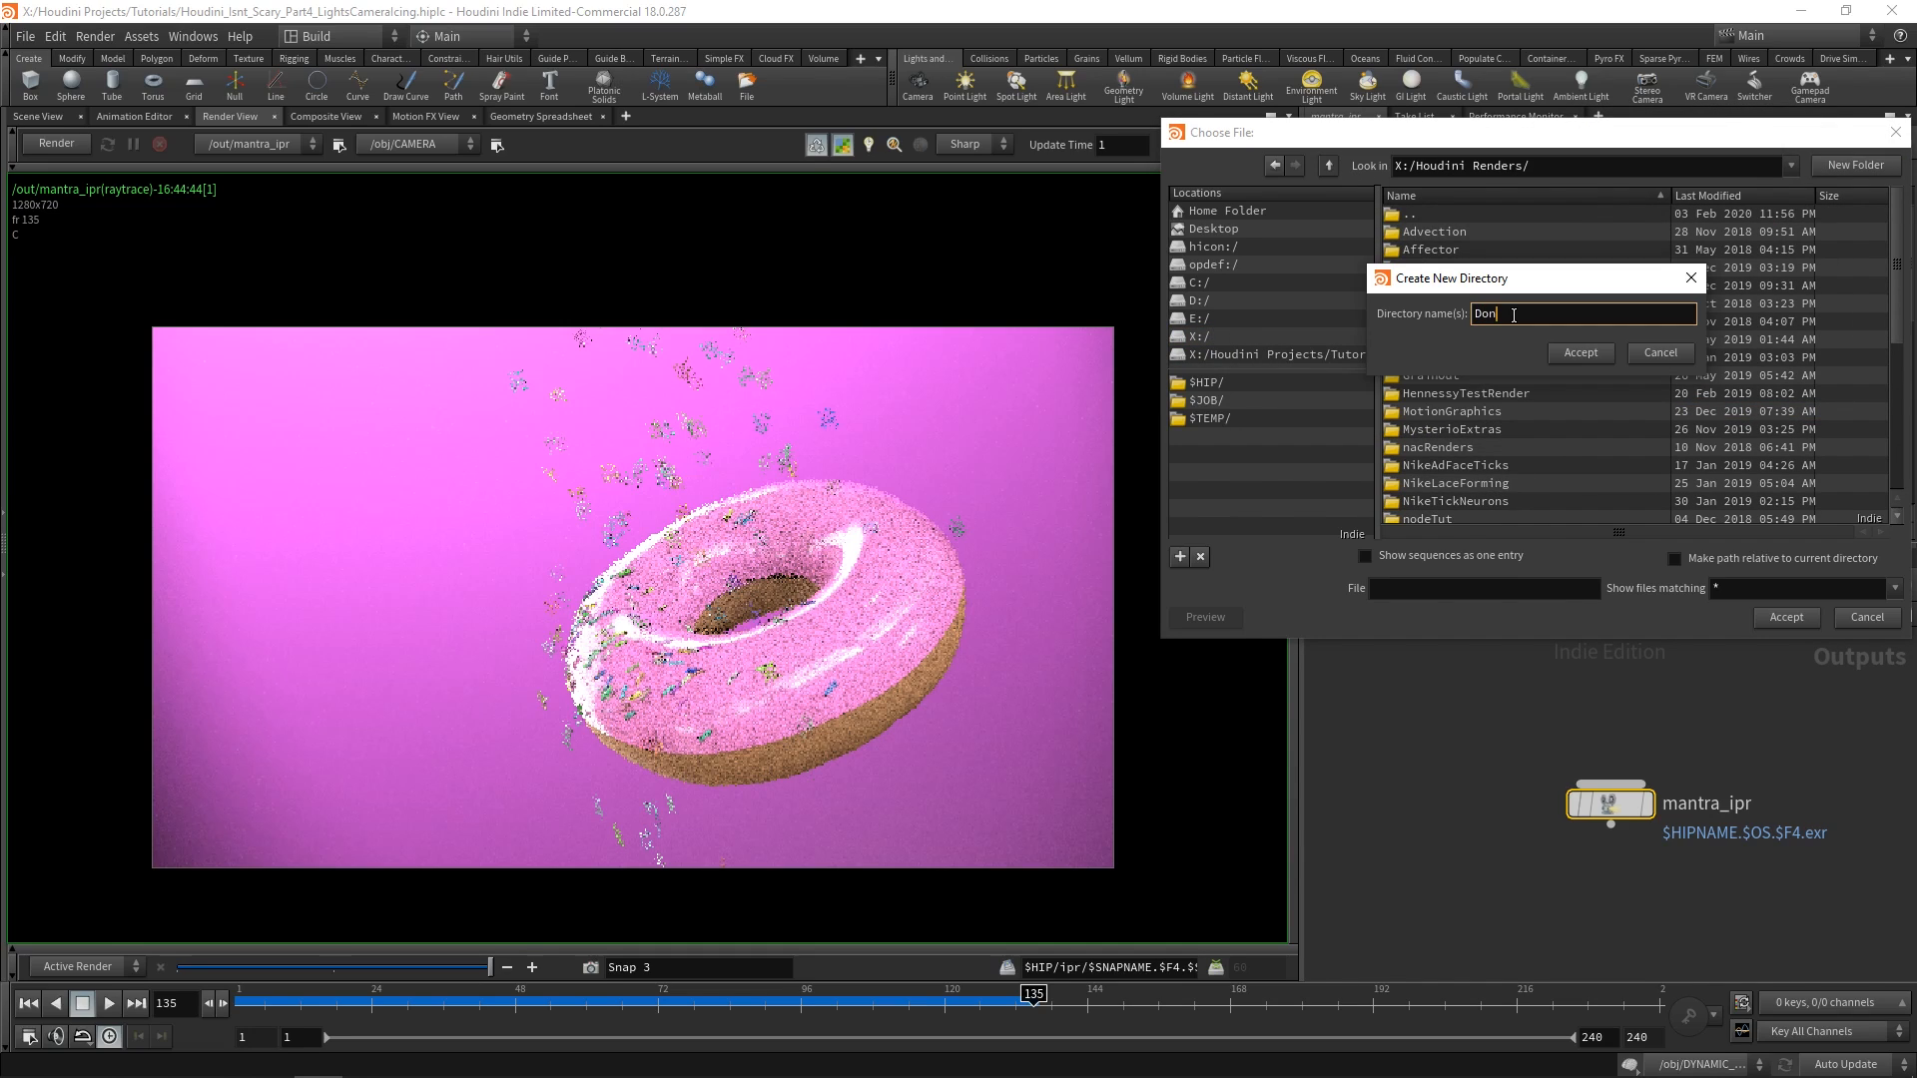
text(ut Renders)
key(Return)
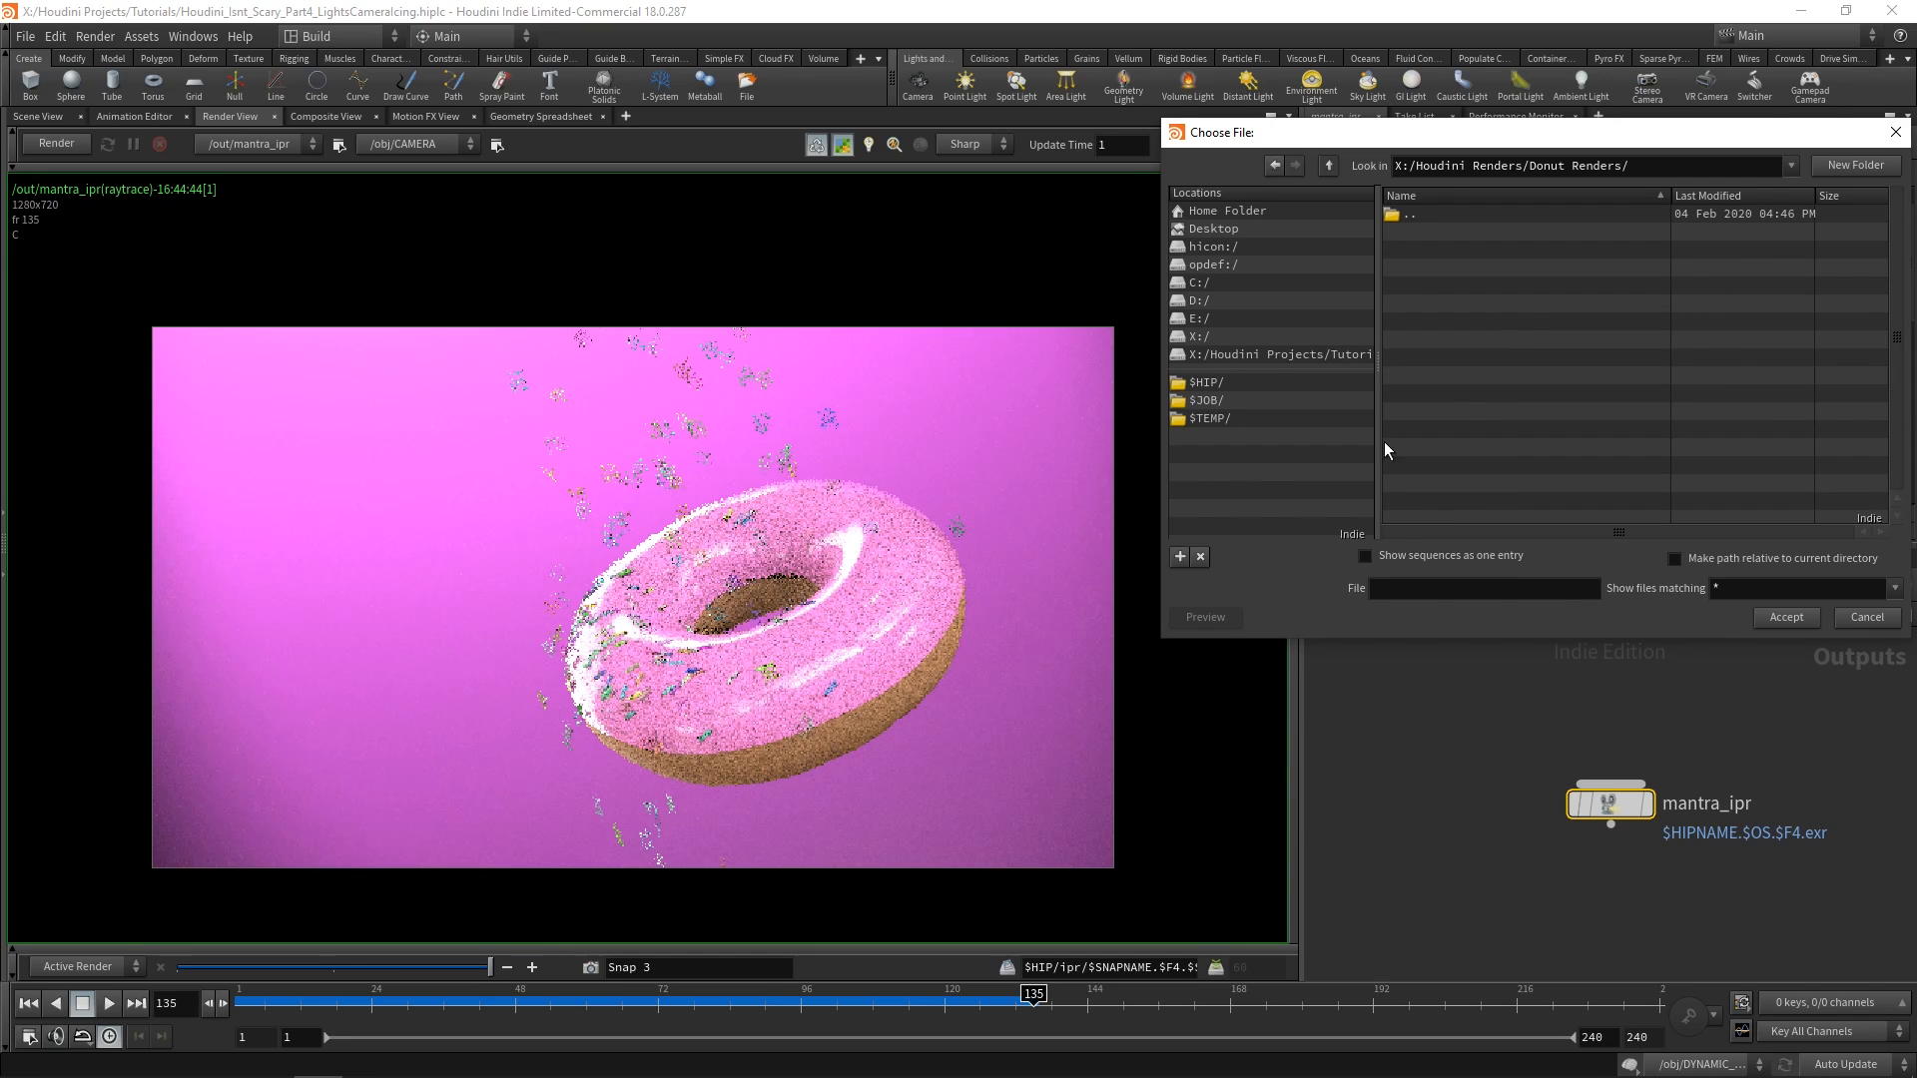
Set the output picture's file name to donutRender.$F.jpg in the Donut Renders folder and check the $F part of the path.
drag(1481, 128, 962, 116)
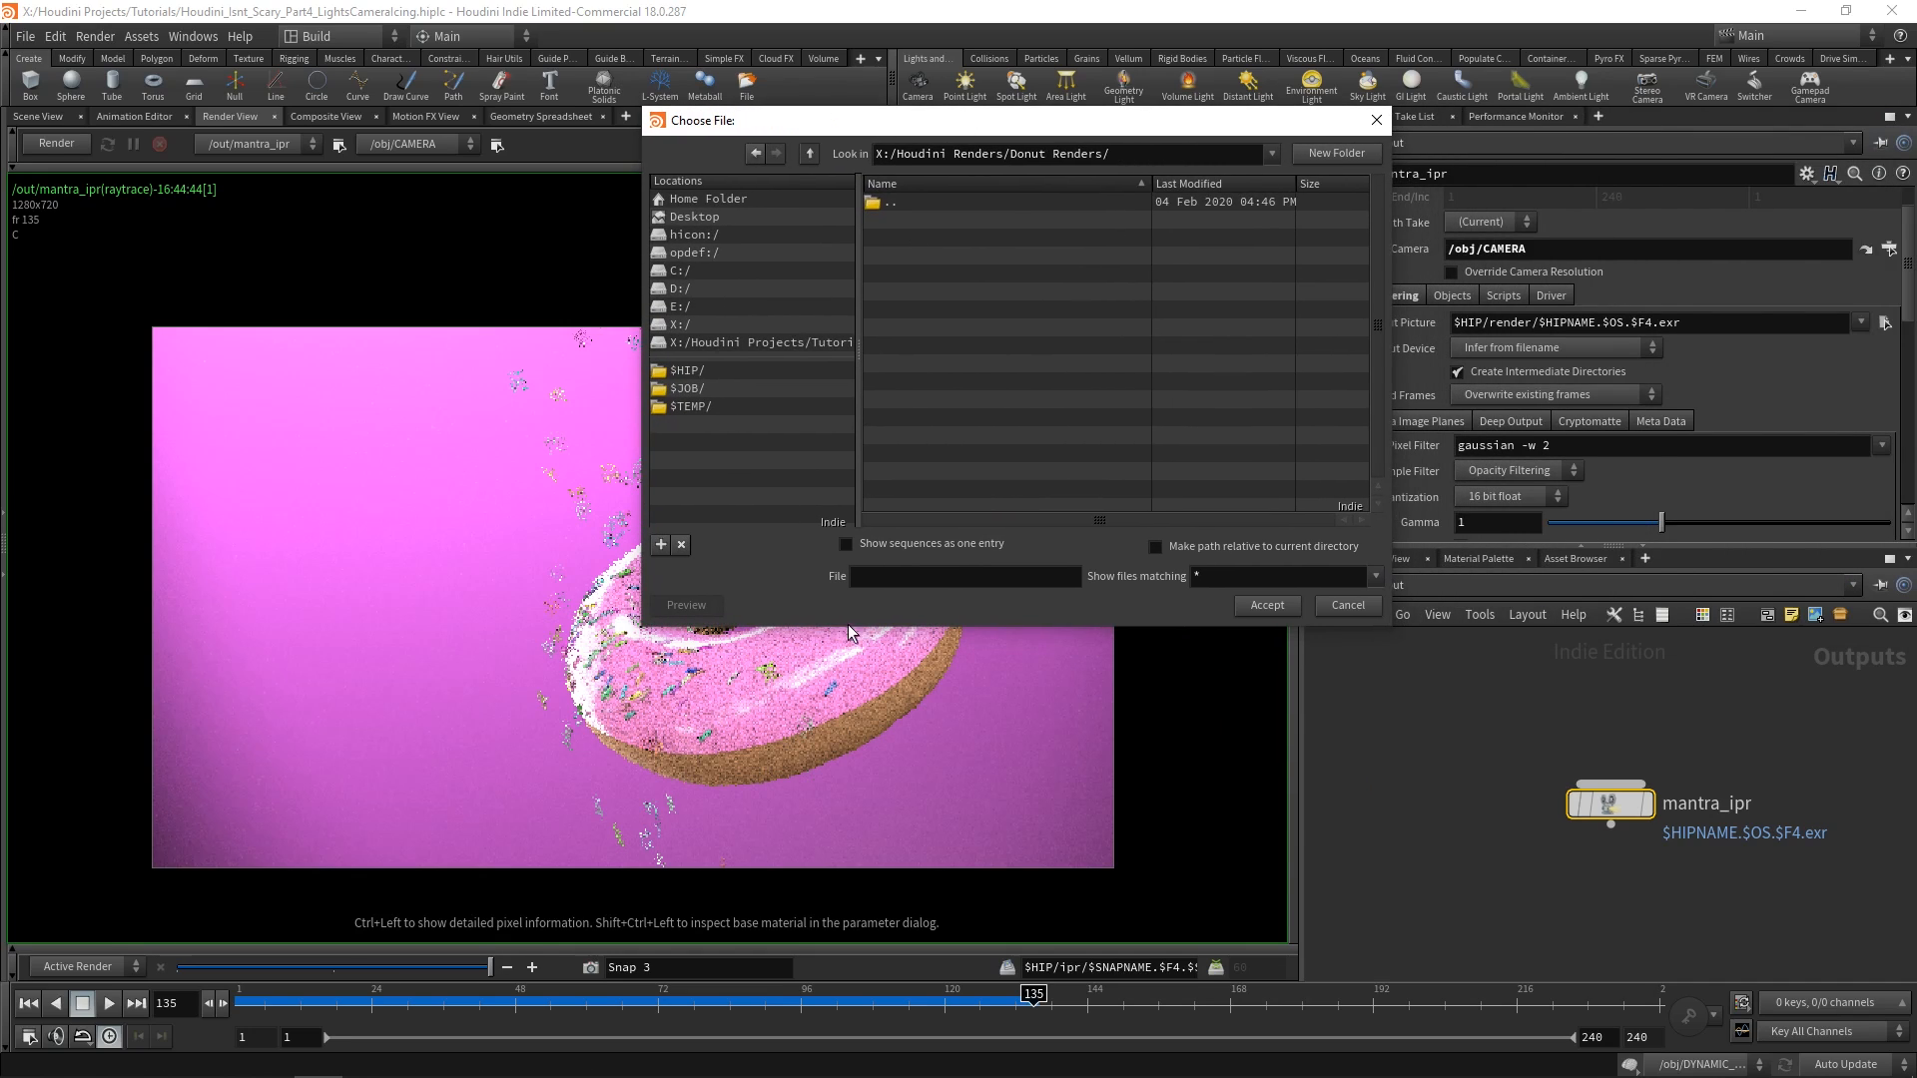
click(874, 579)
text(donutRender)
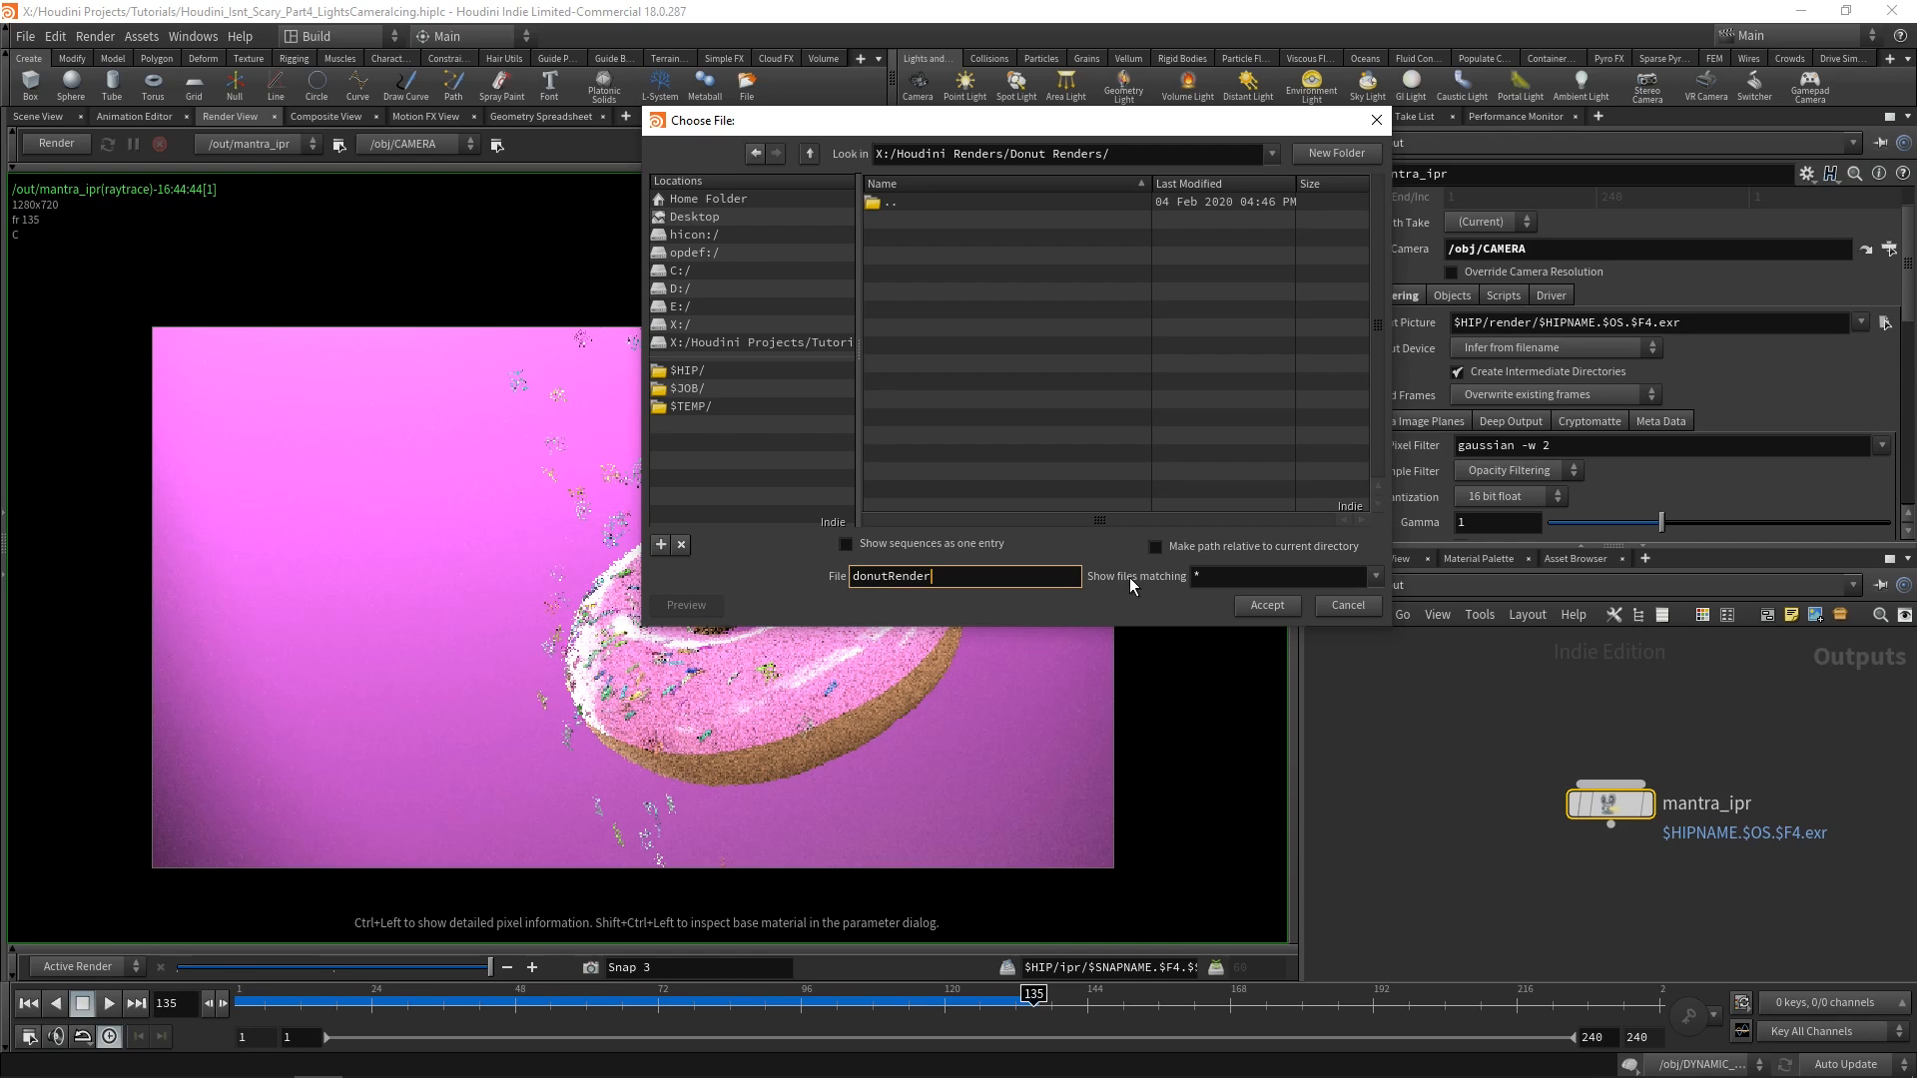
text(.$F)
text(.)
text(jpg)
click(1270, 605)
scroll(1788, 317, up, 1)
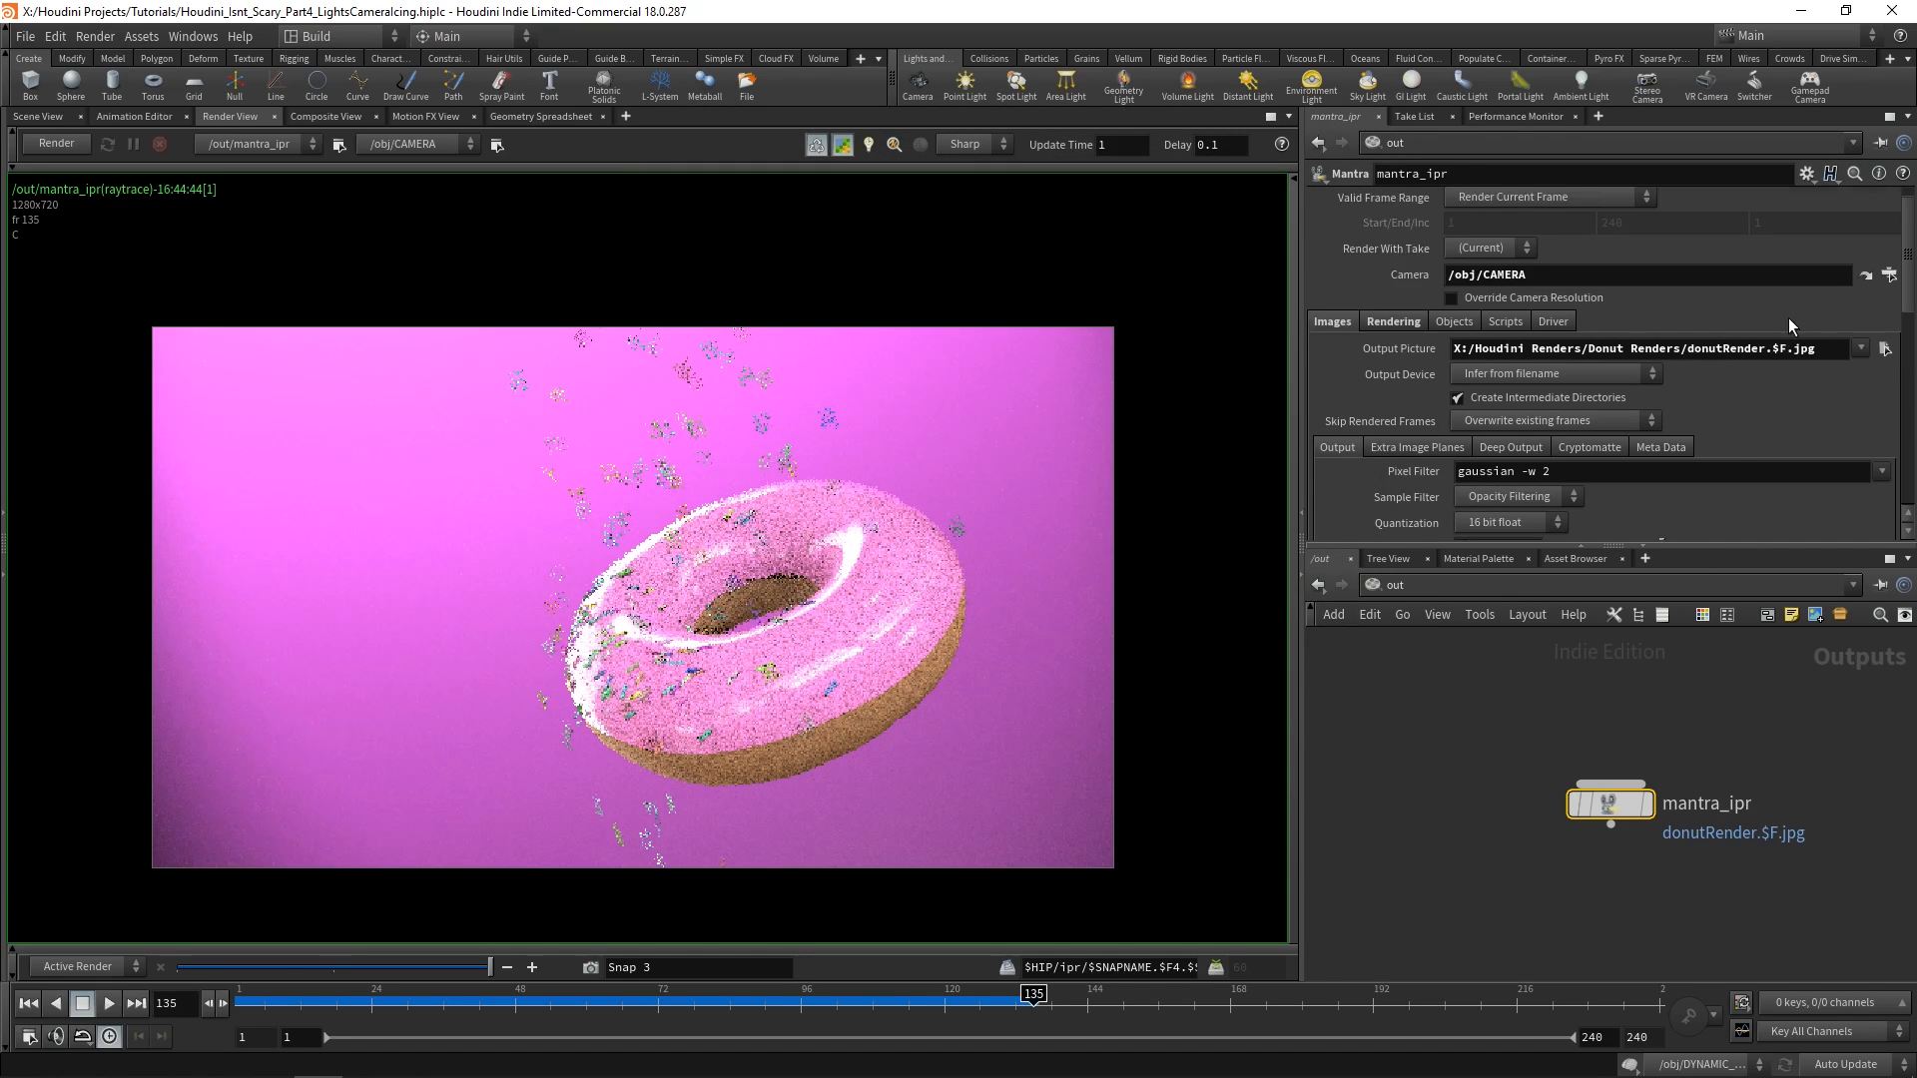
click(1776, 378)
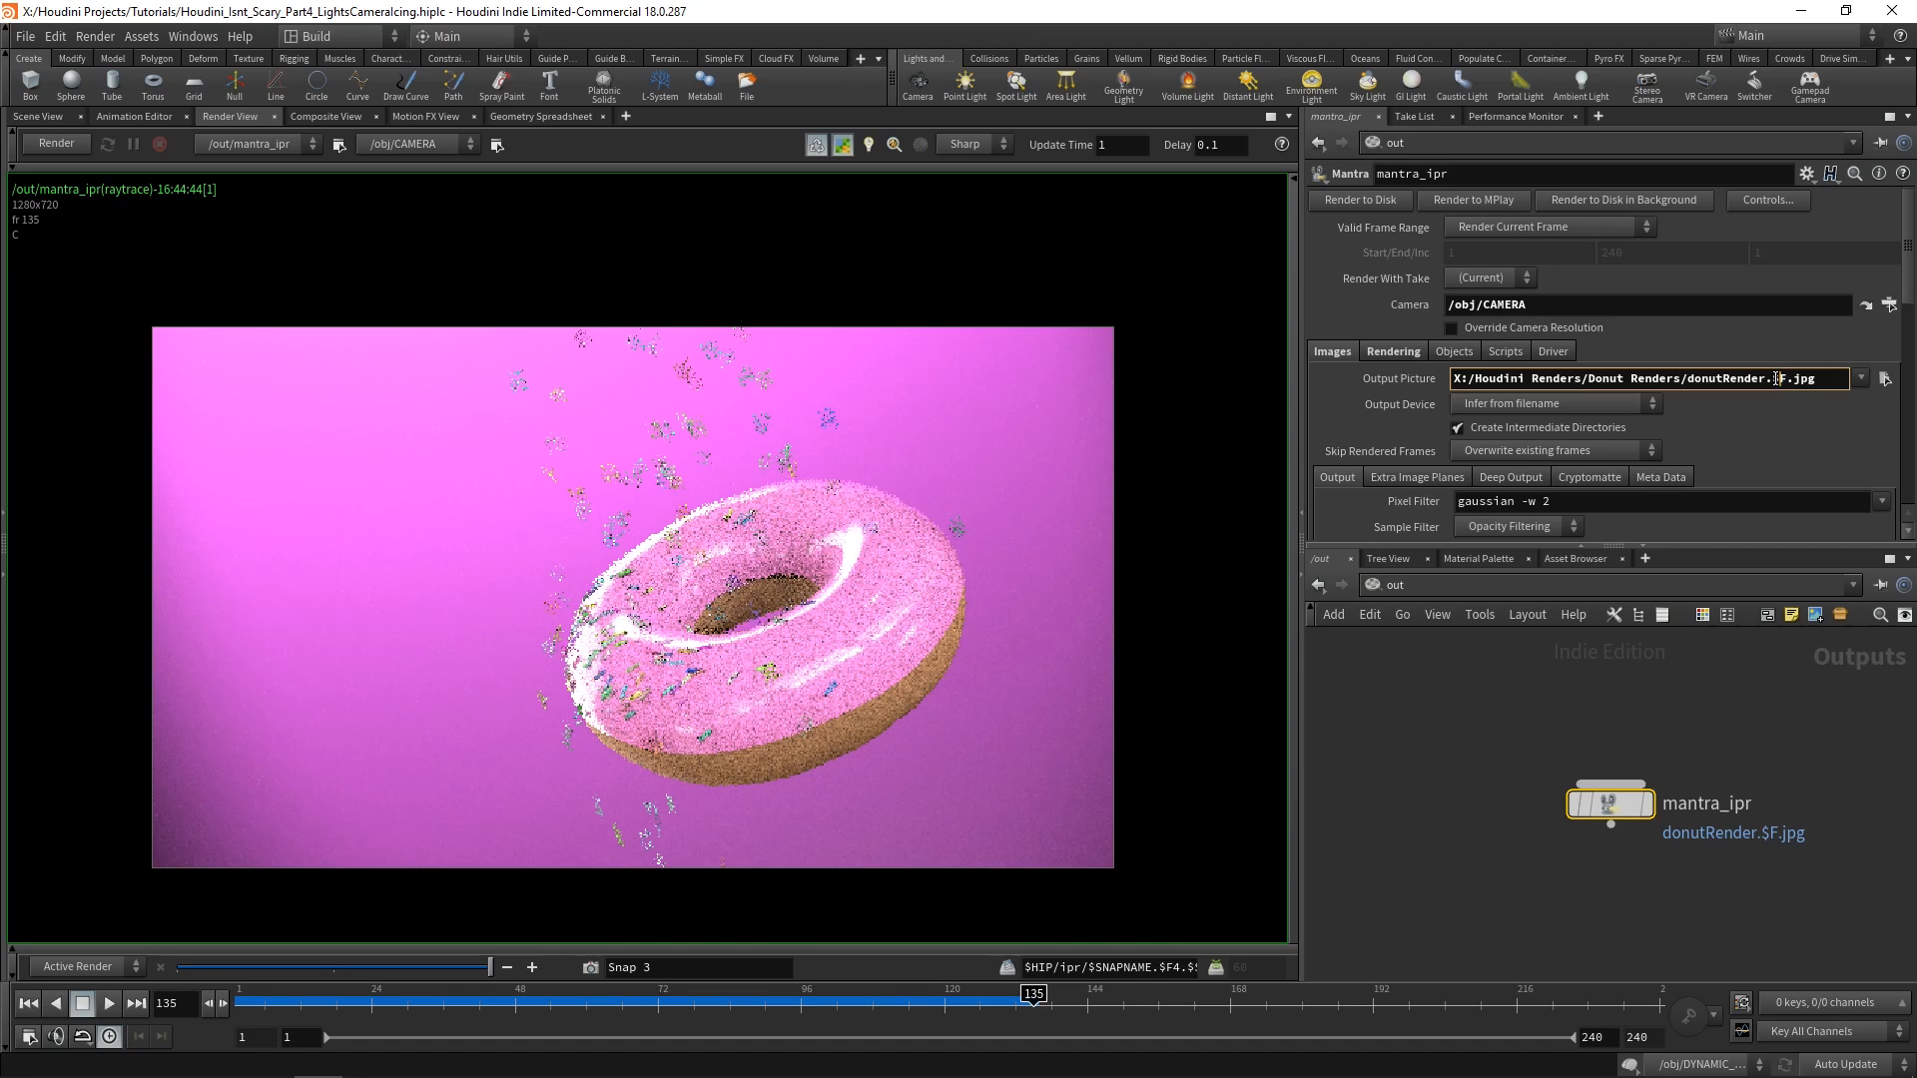
Examine the $F frame variable and the full Output Picture path of mantra_ipr.
double_click(1781, 377)
click(1819, 378)
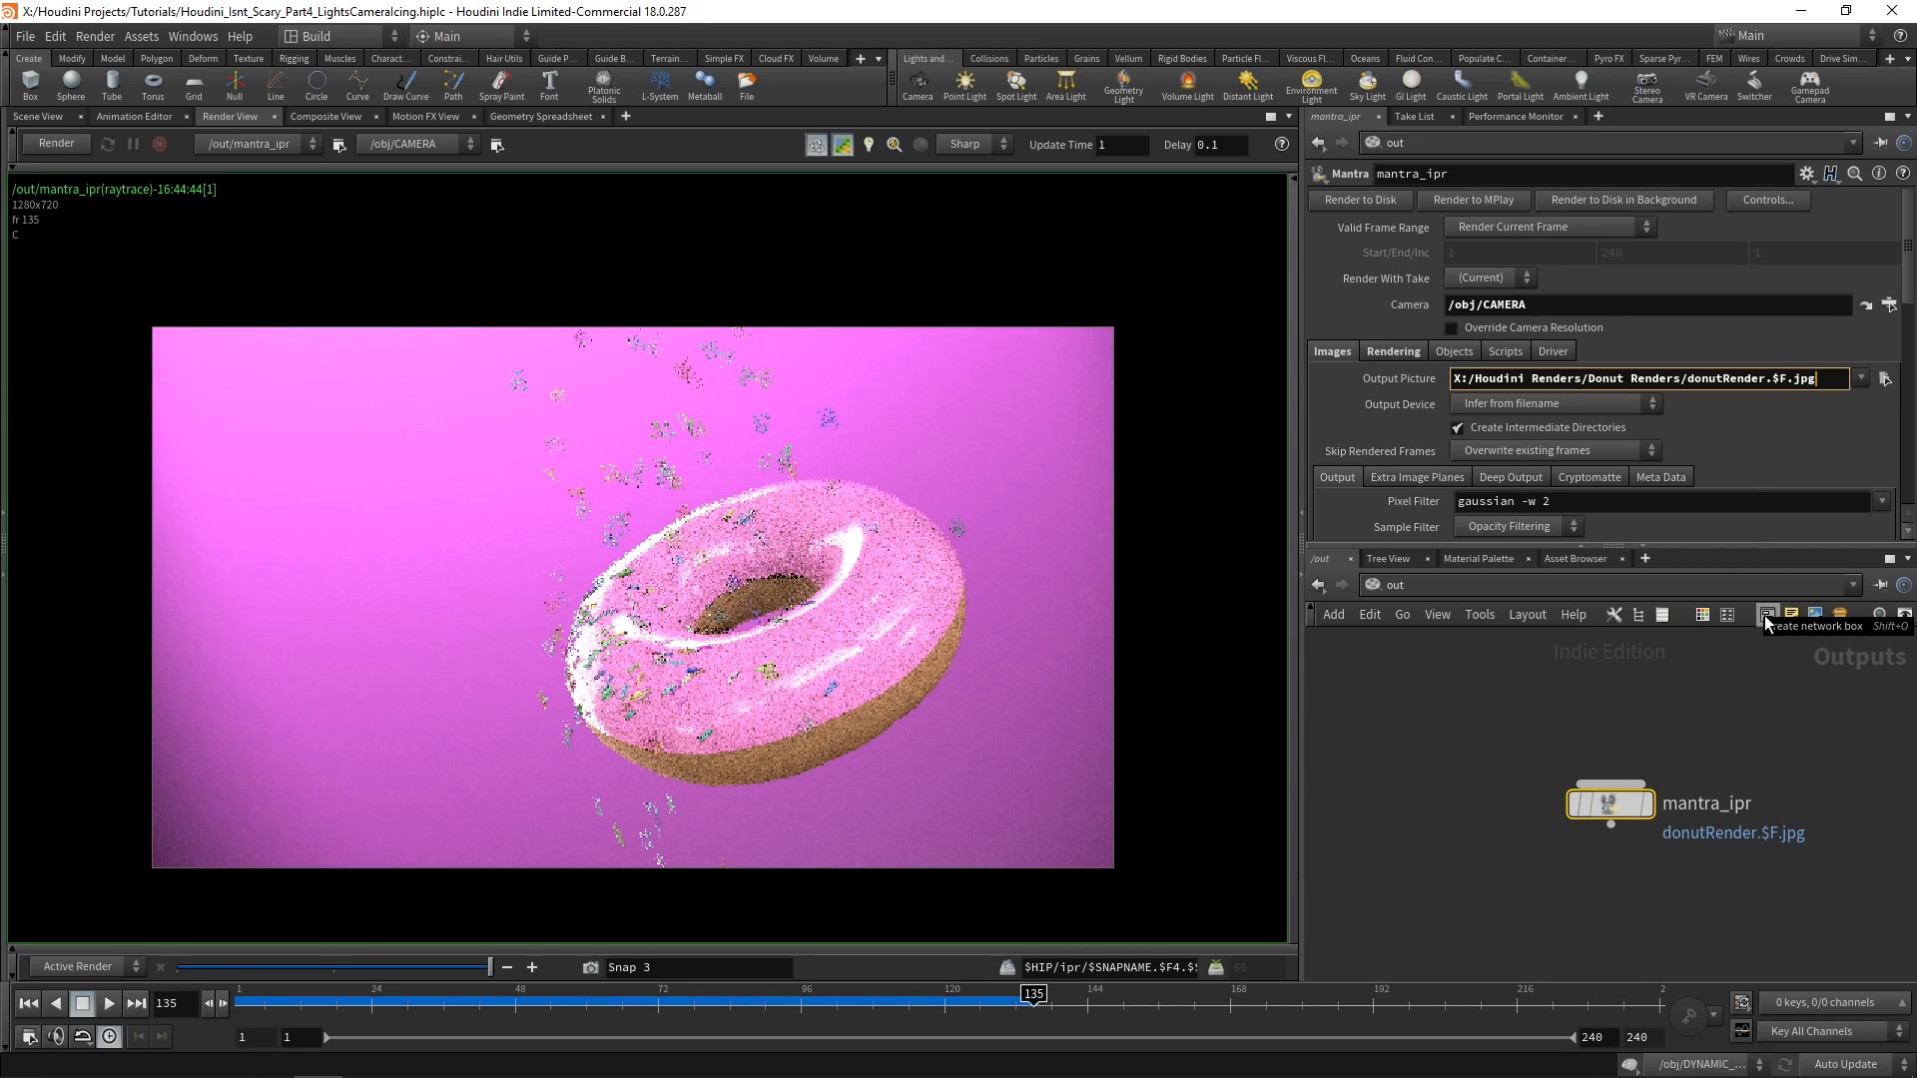
double_click(1779, 378)
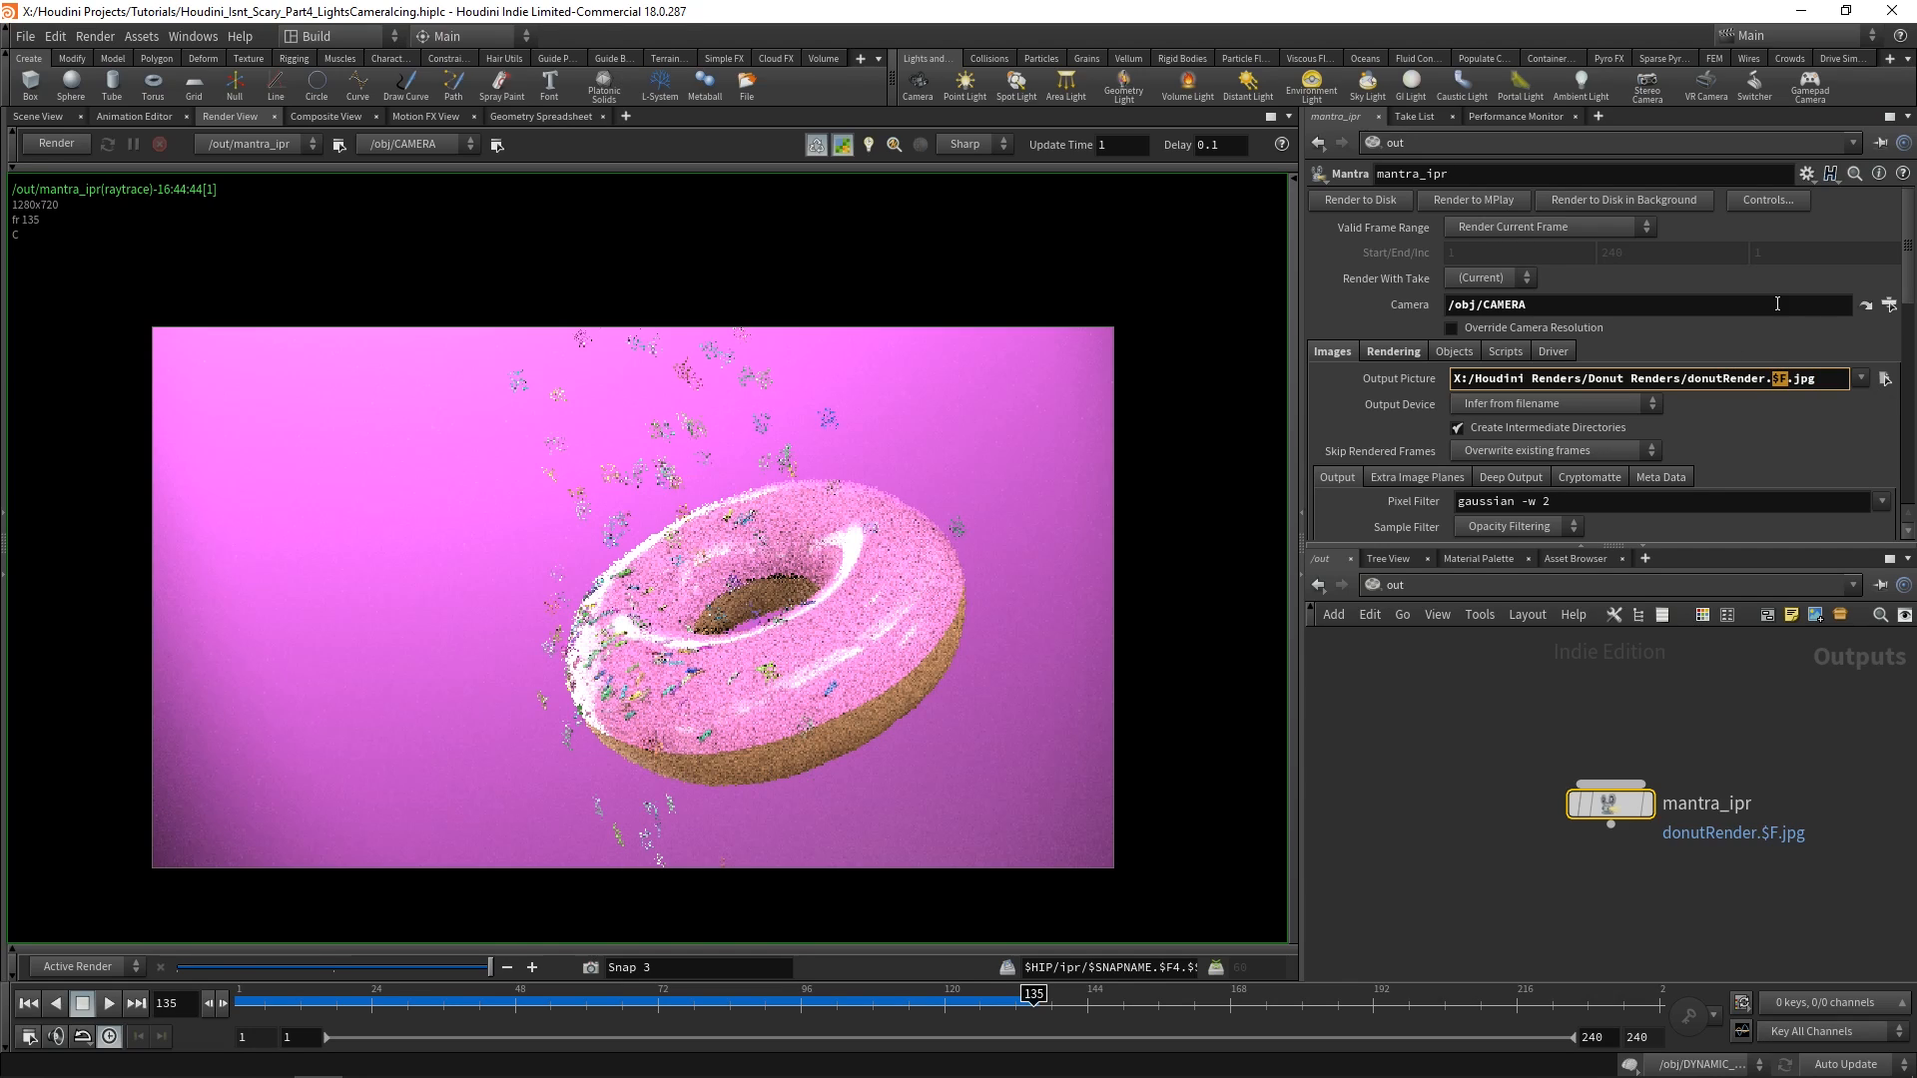
click(1748, 344)
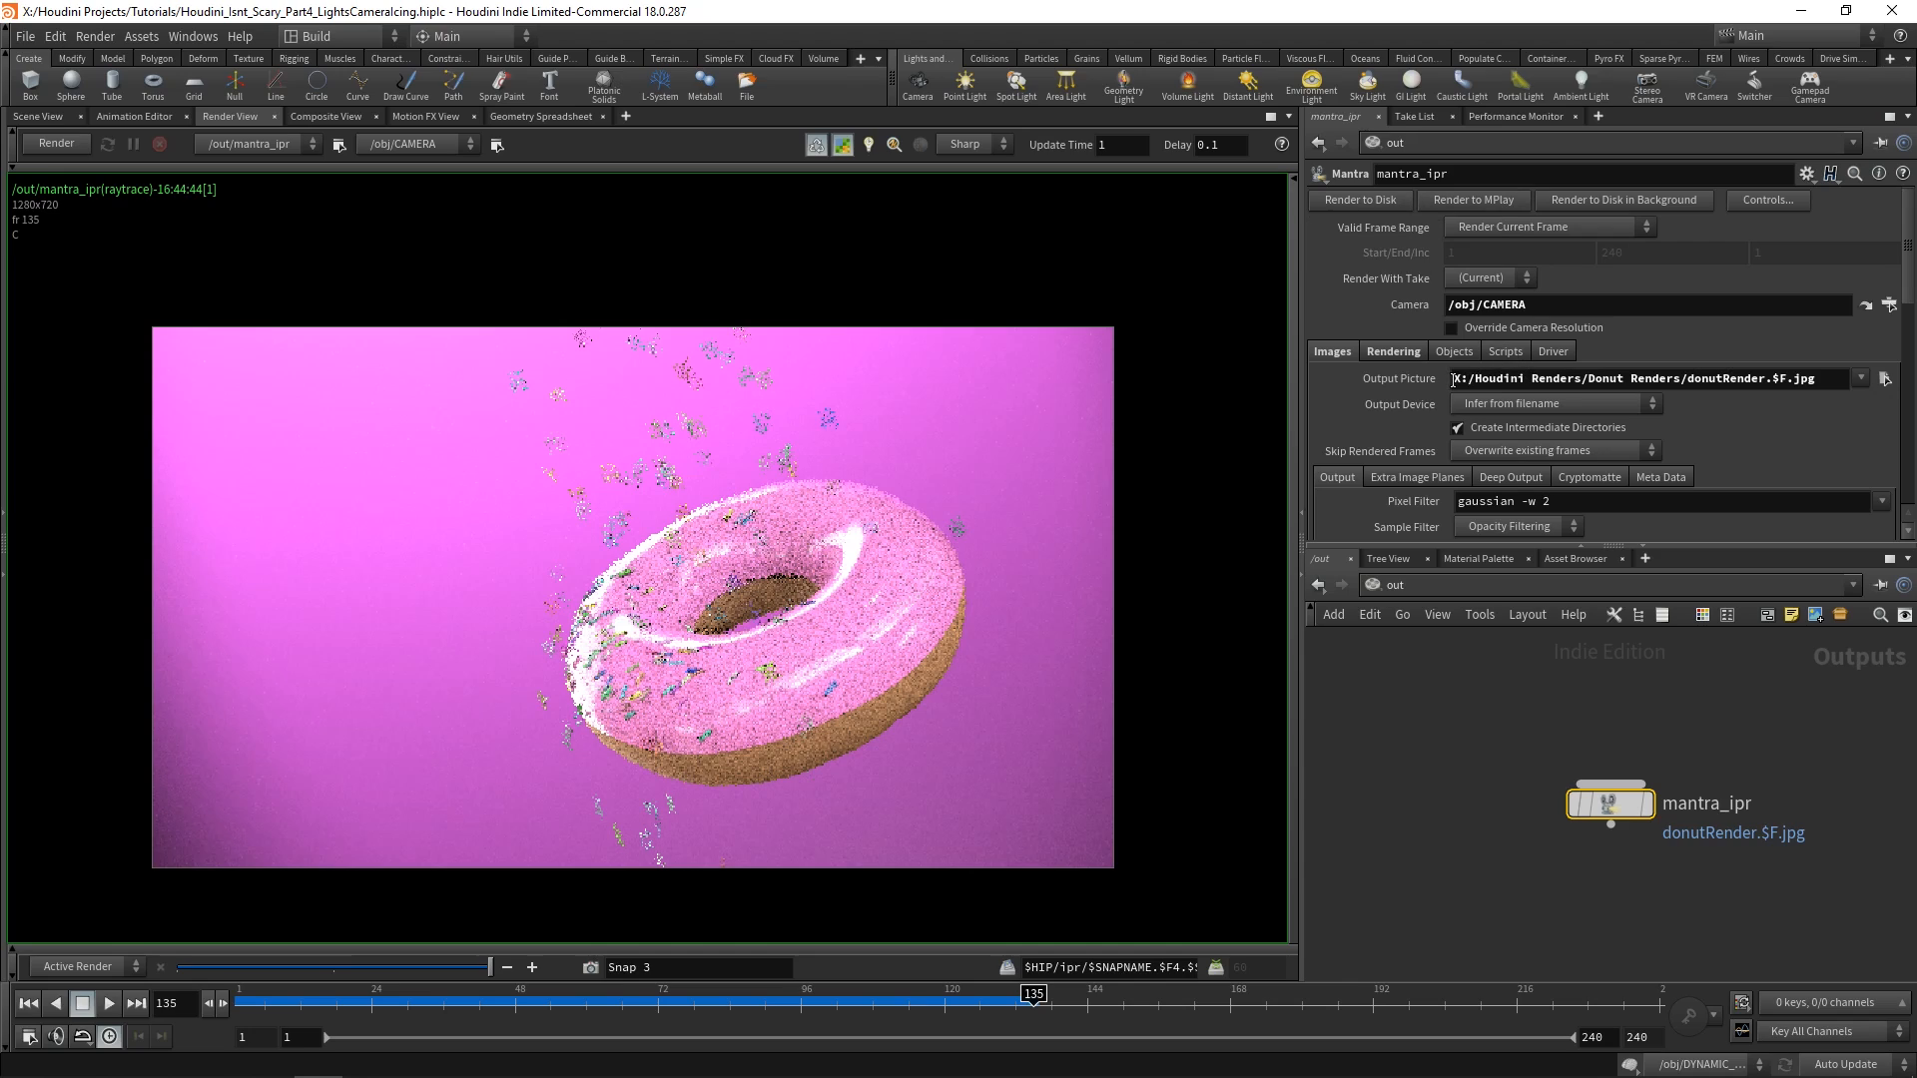
drag(1454, 379, 1831, 378)
click(1803, 357)
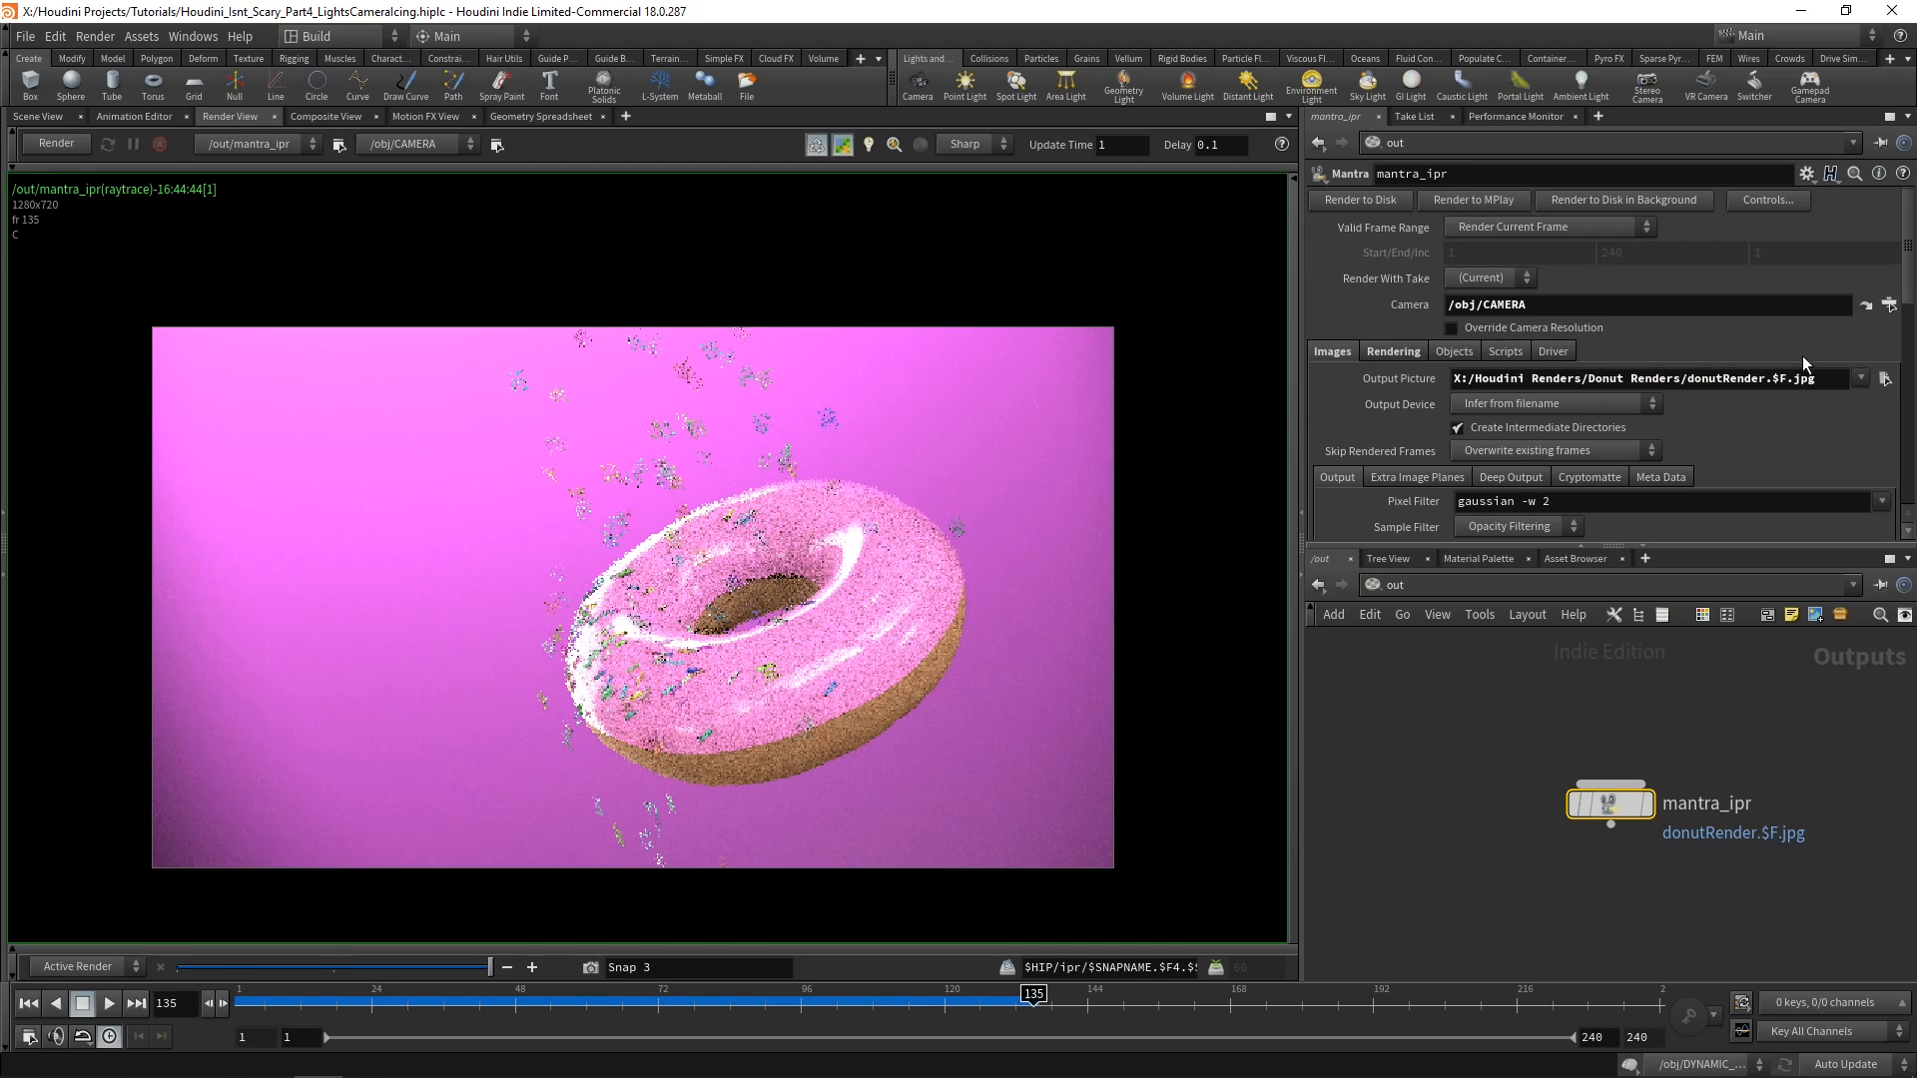
Render the current frame of mantra_ipr to MPlay and inspect the donut's icing and sprinkles while it renders.
click(1492, 202)
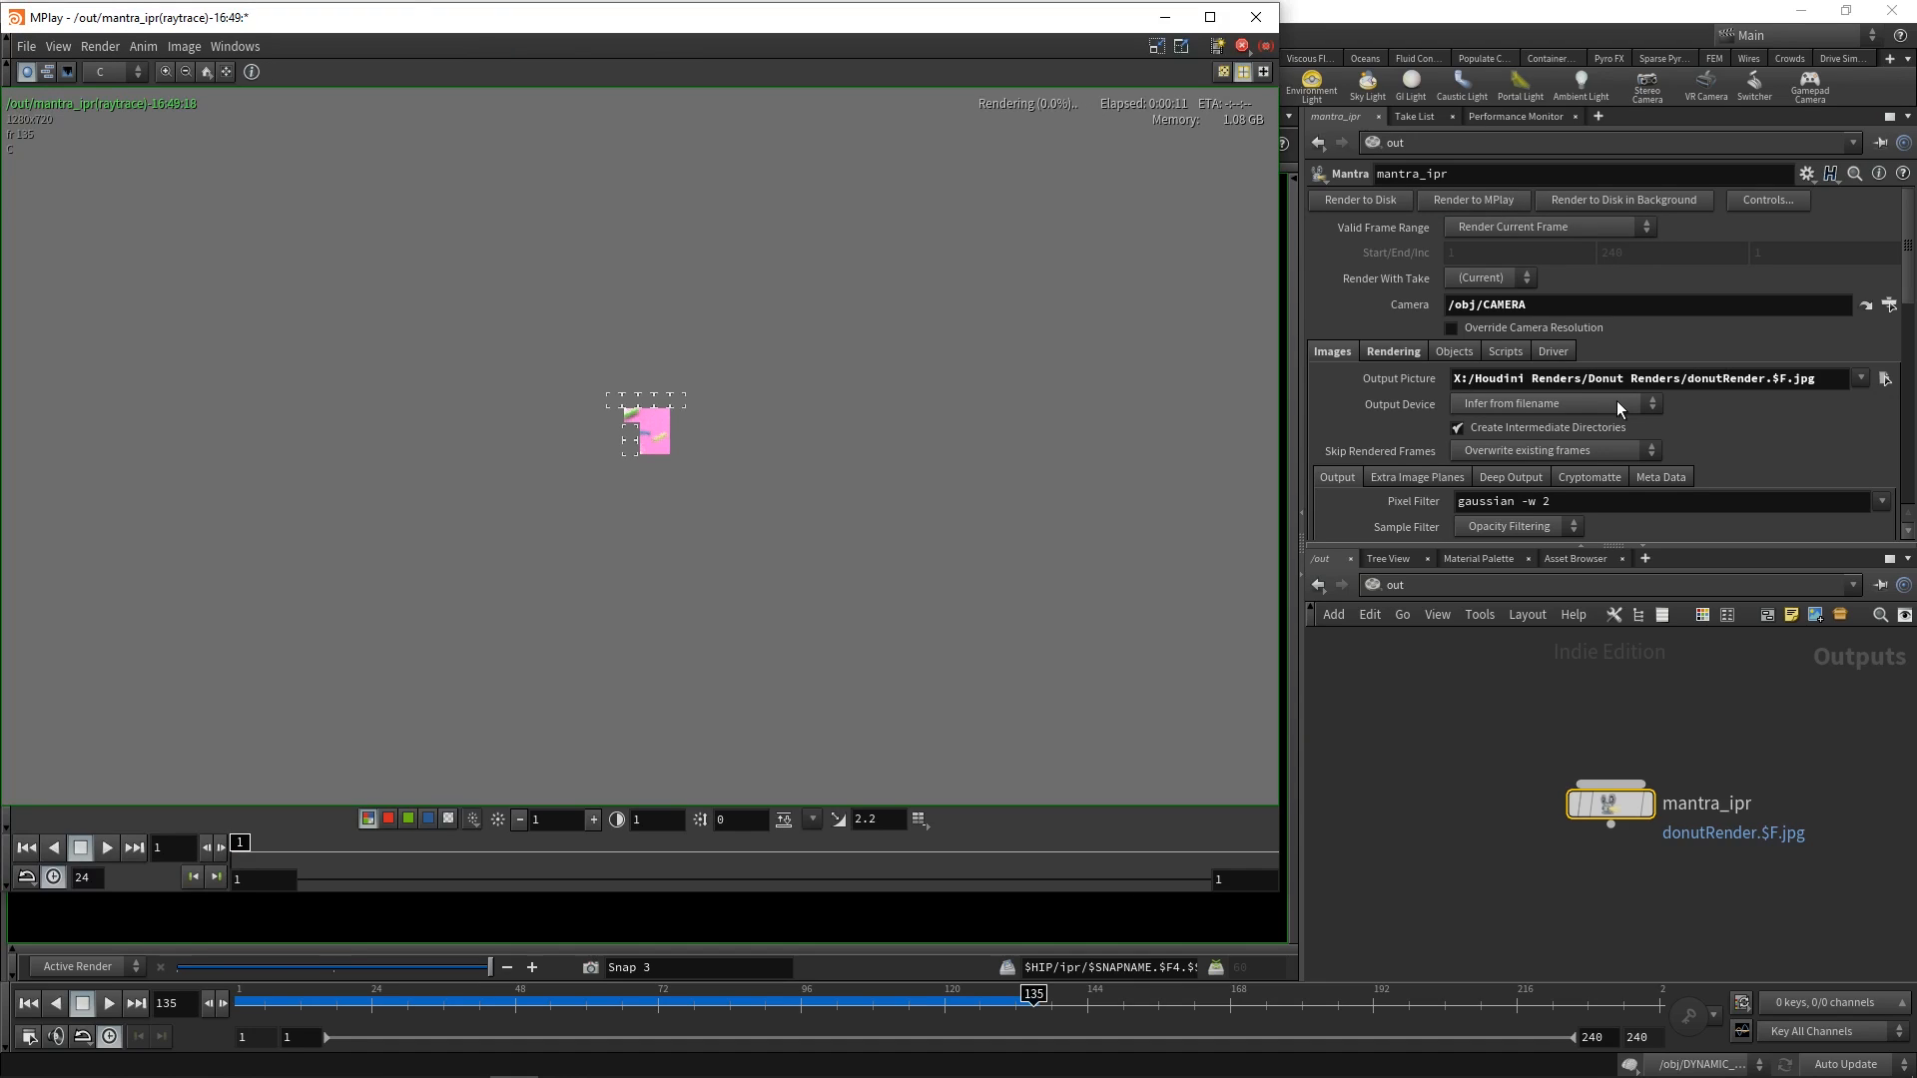
drag(894, 26, 1105, 52)
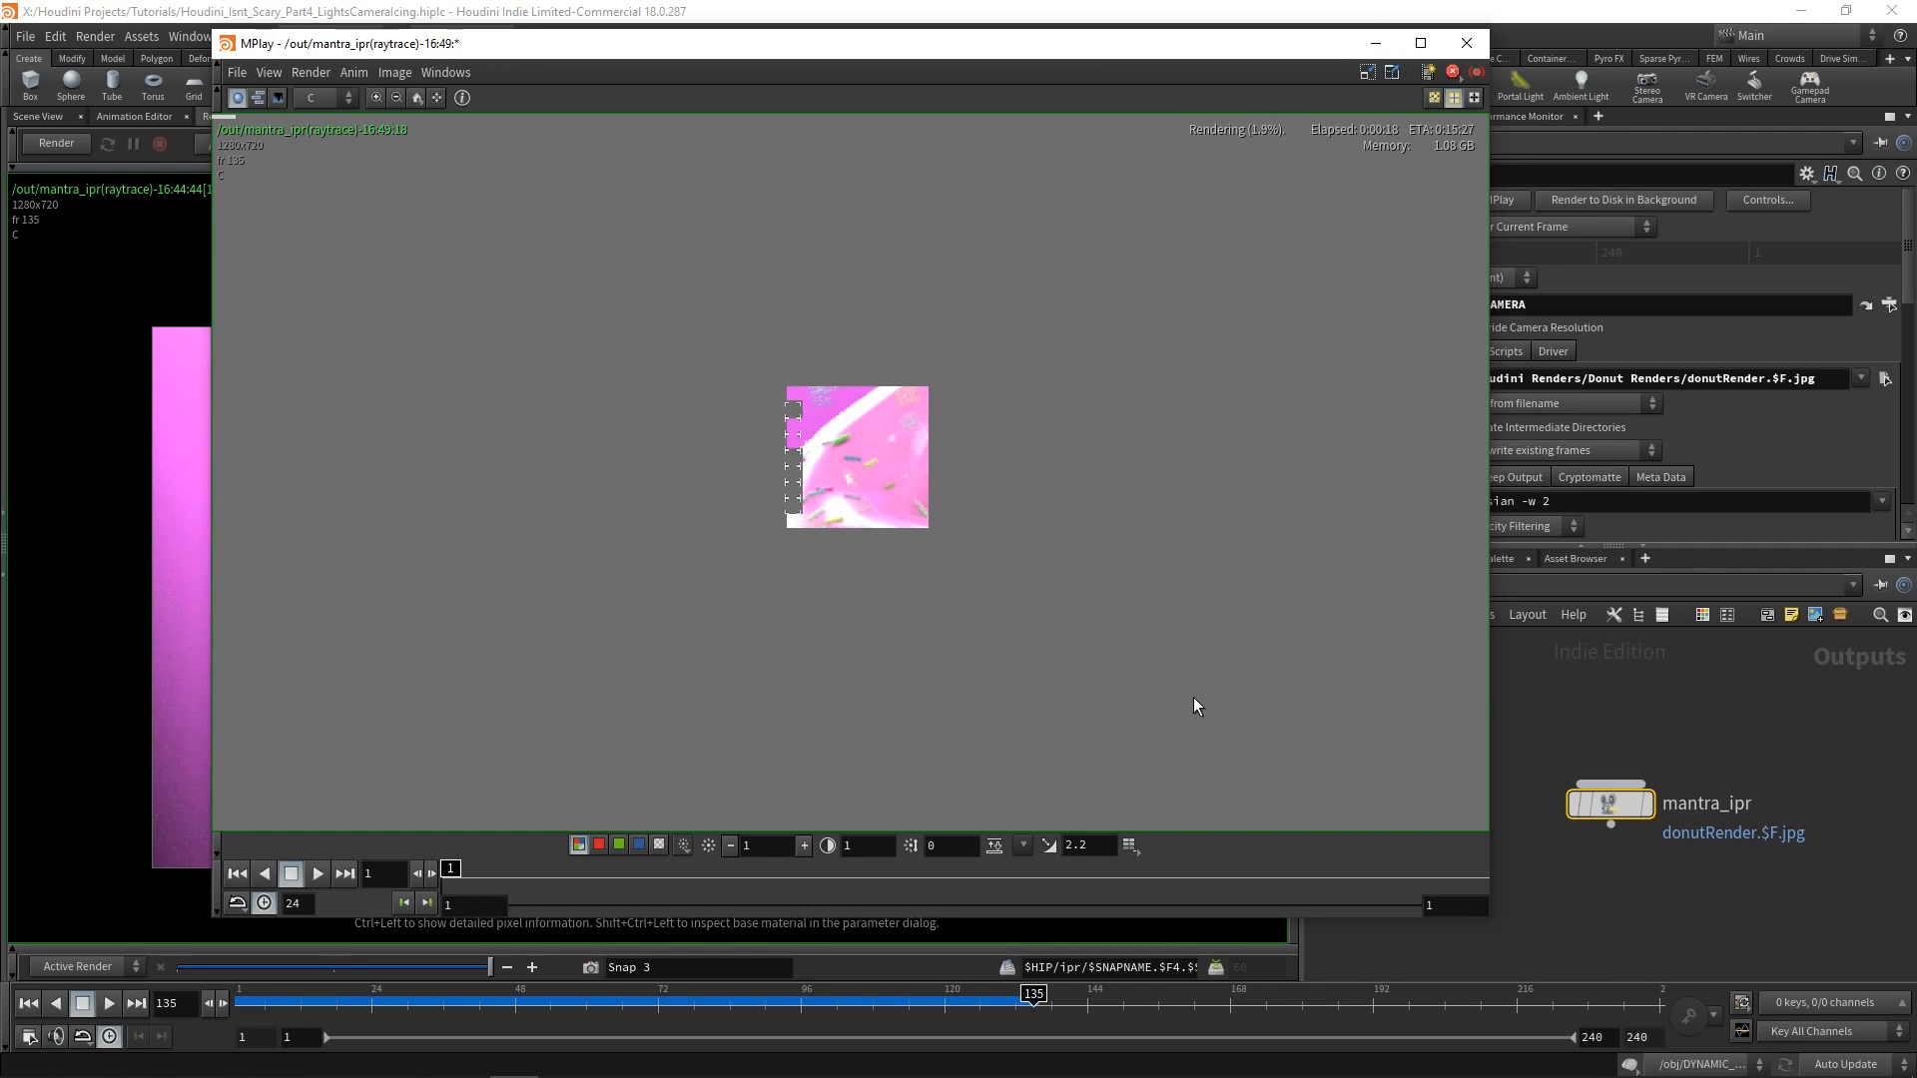
scroll(1010, 577, down, 1)
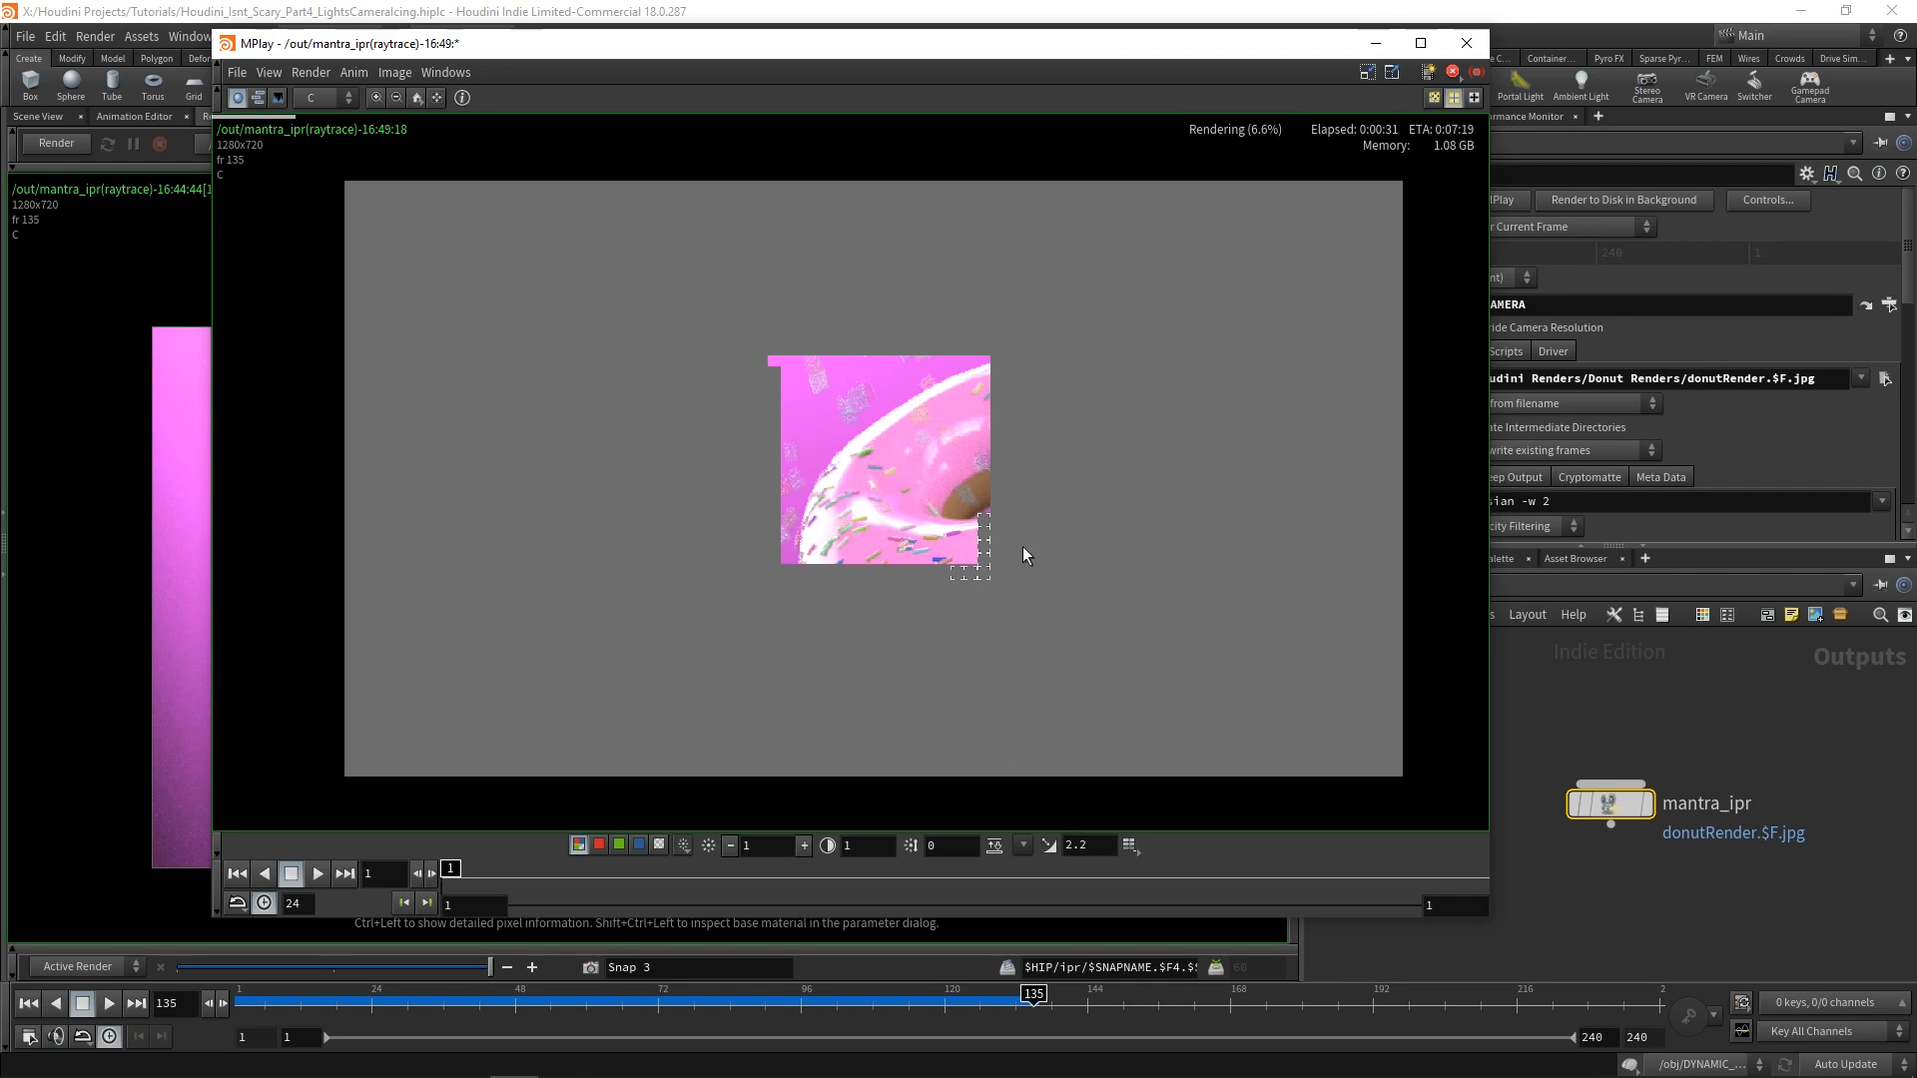
scroll(844, 469, up, 2)
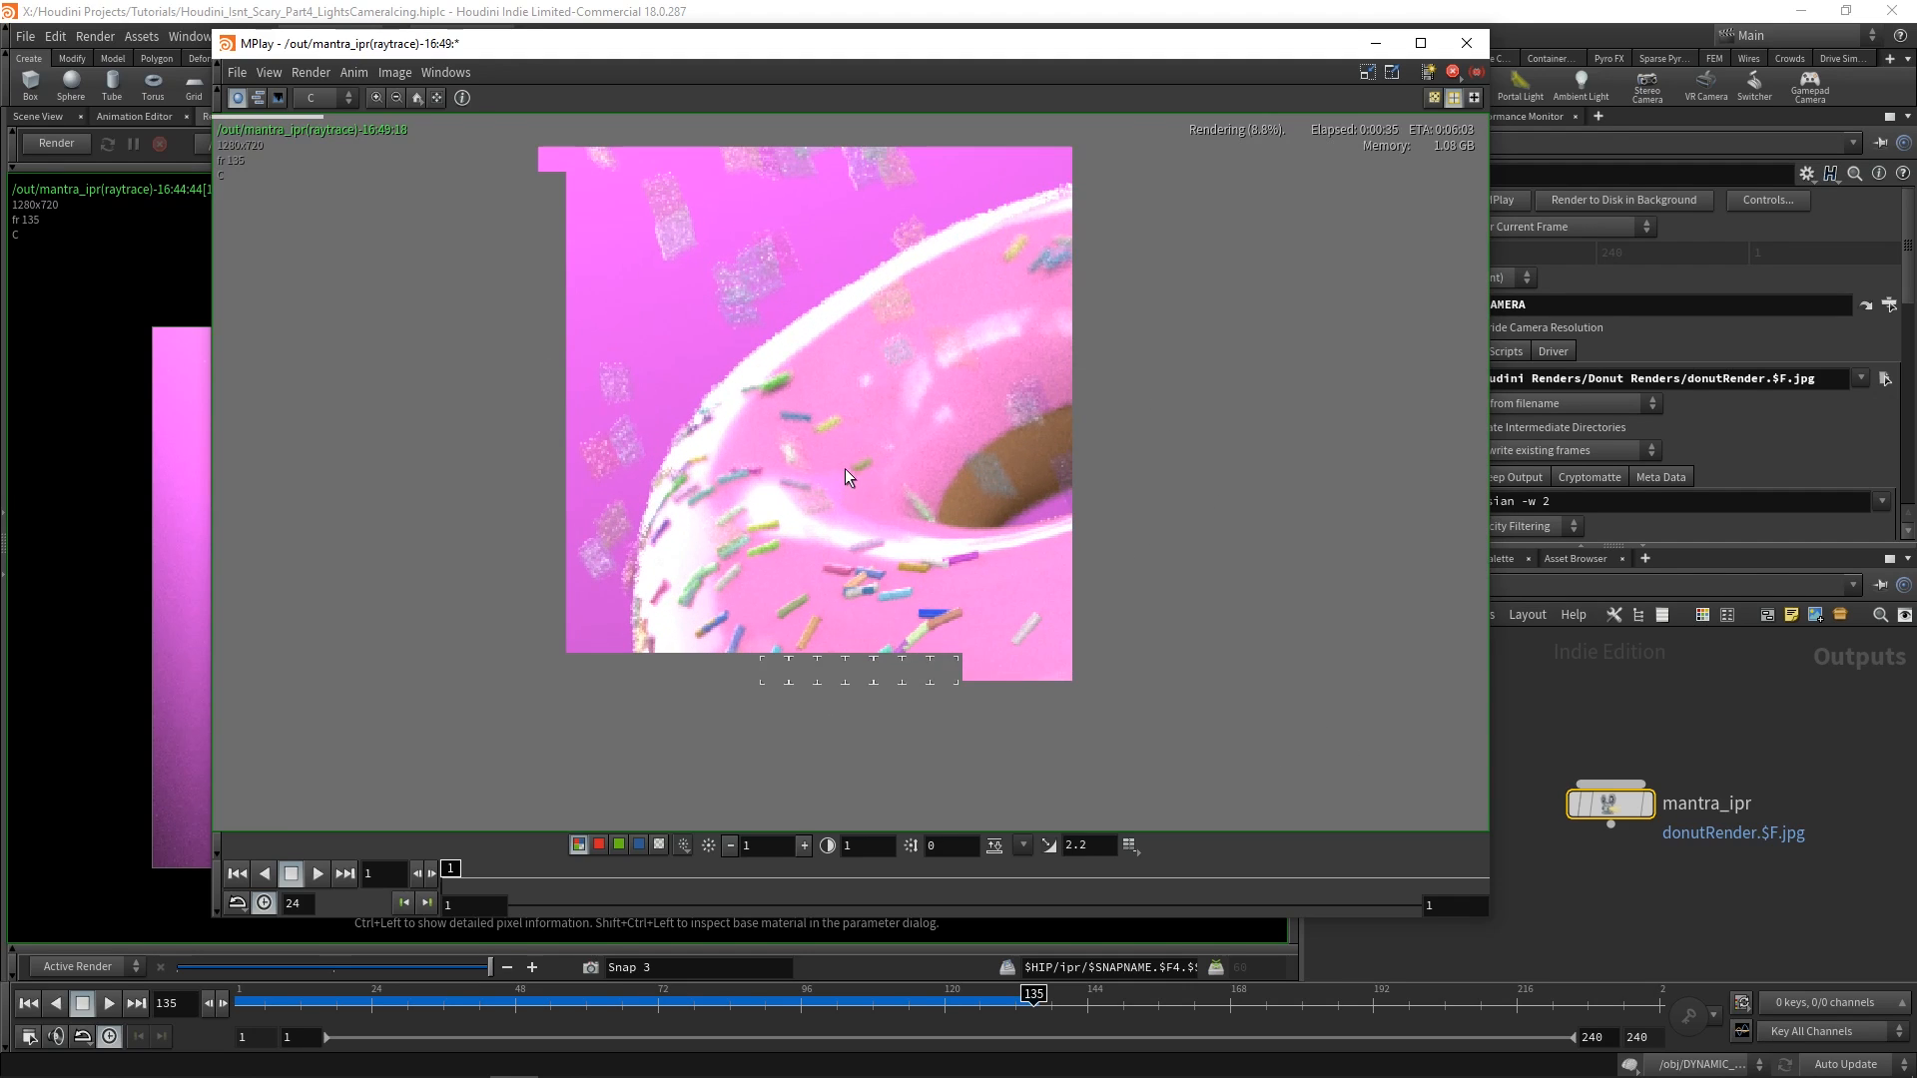
middle_drag(878, 350, 730, 390)
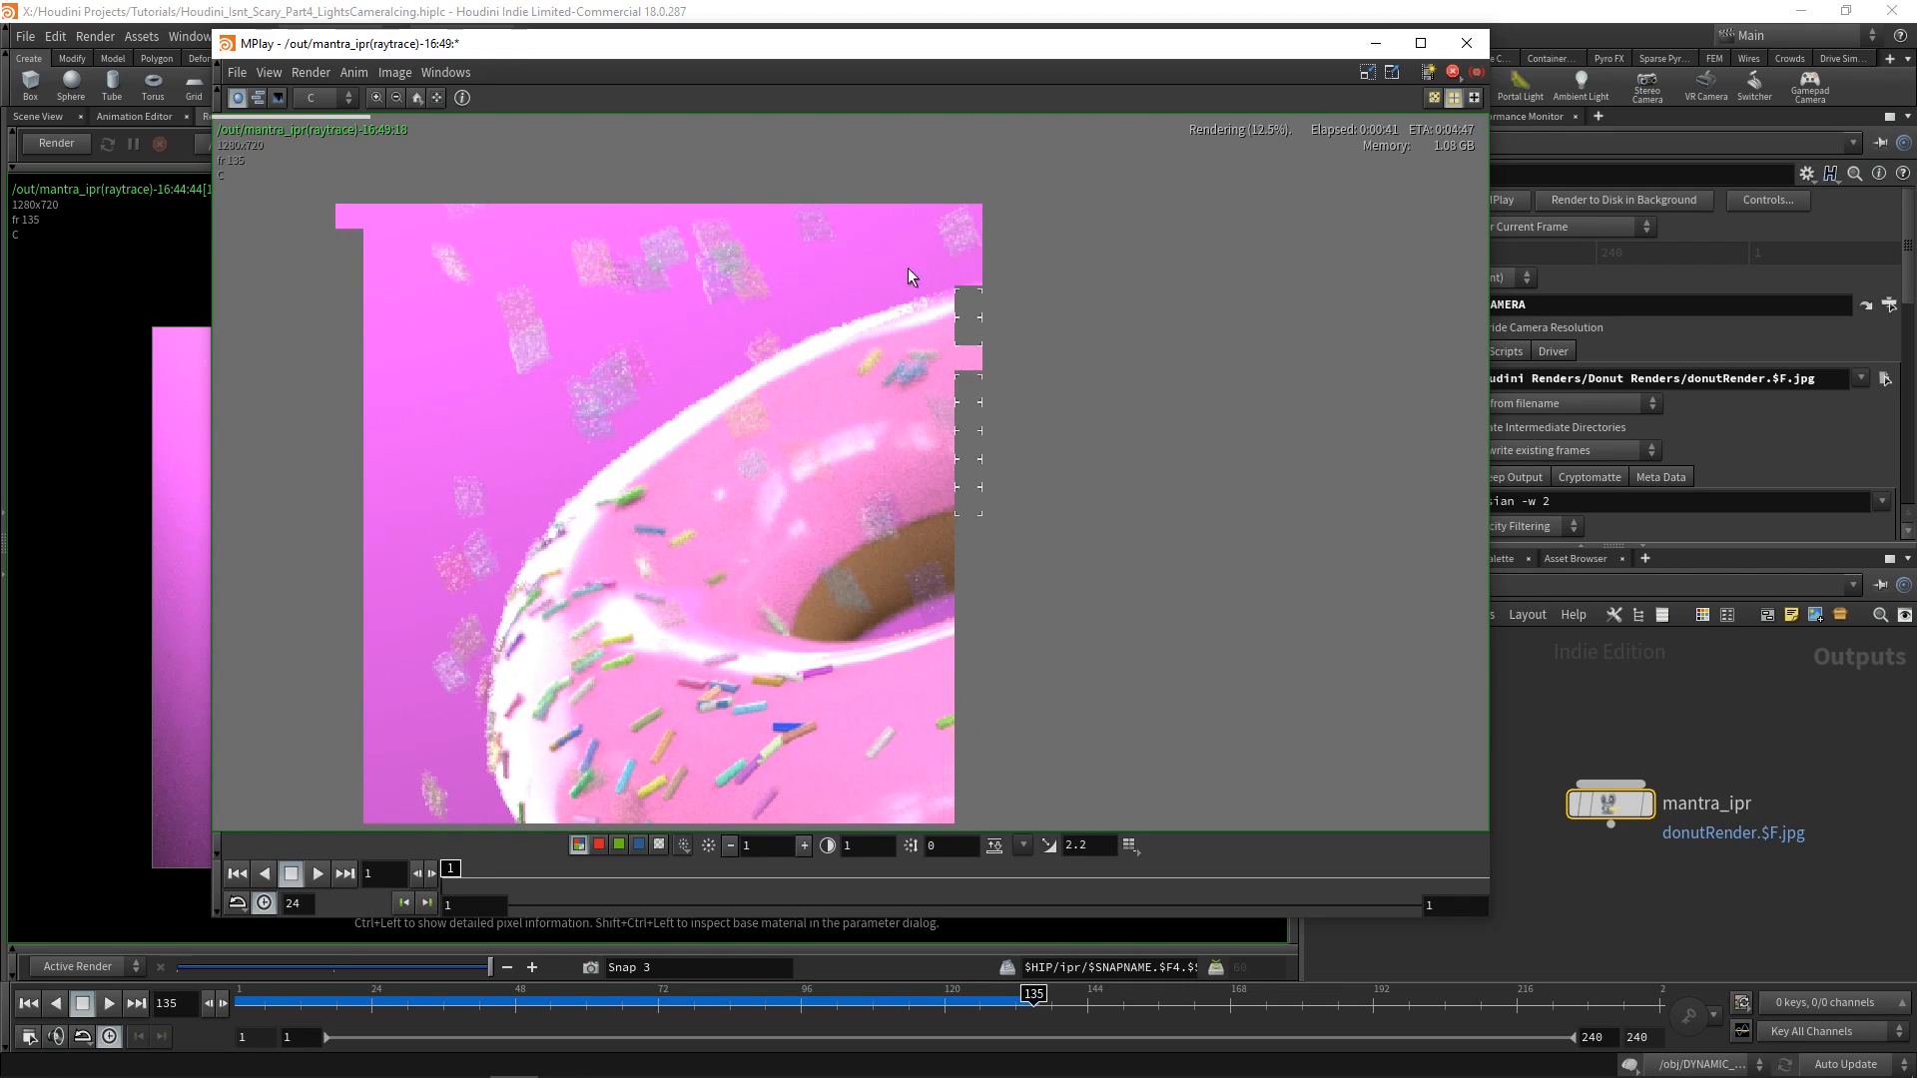
scroll(935, 611, down, 1)
middle_drag(934, 611, 880, 524)
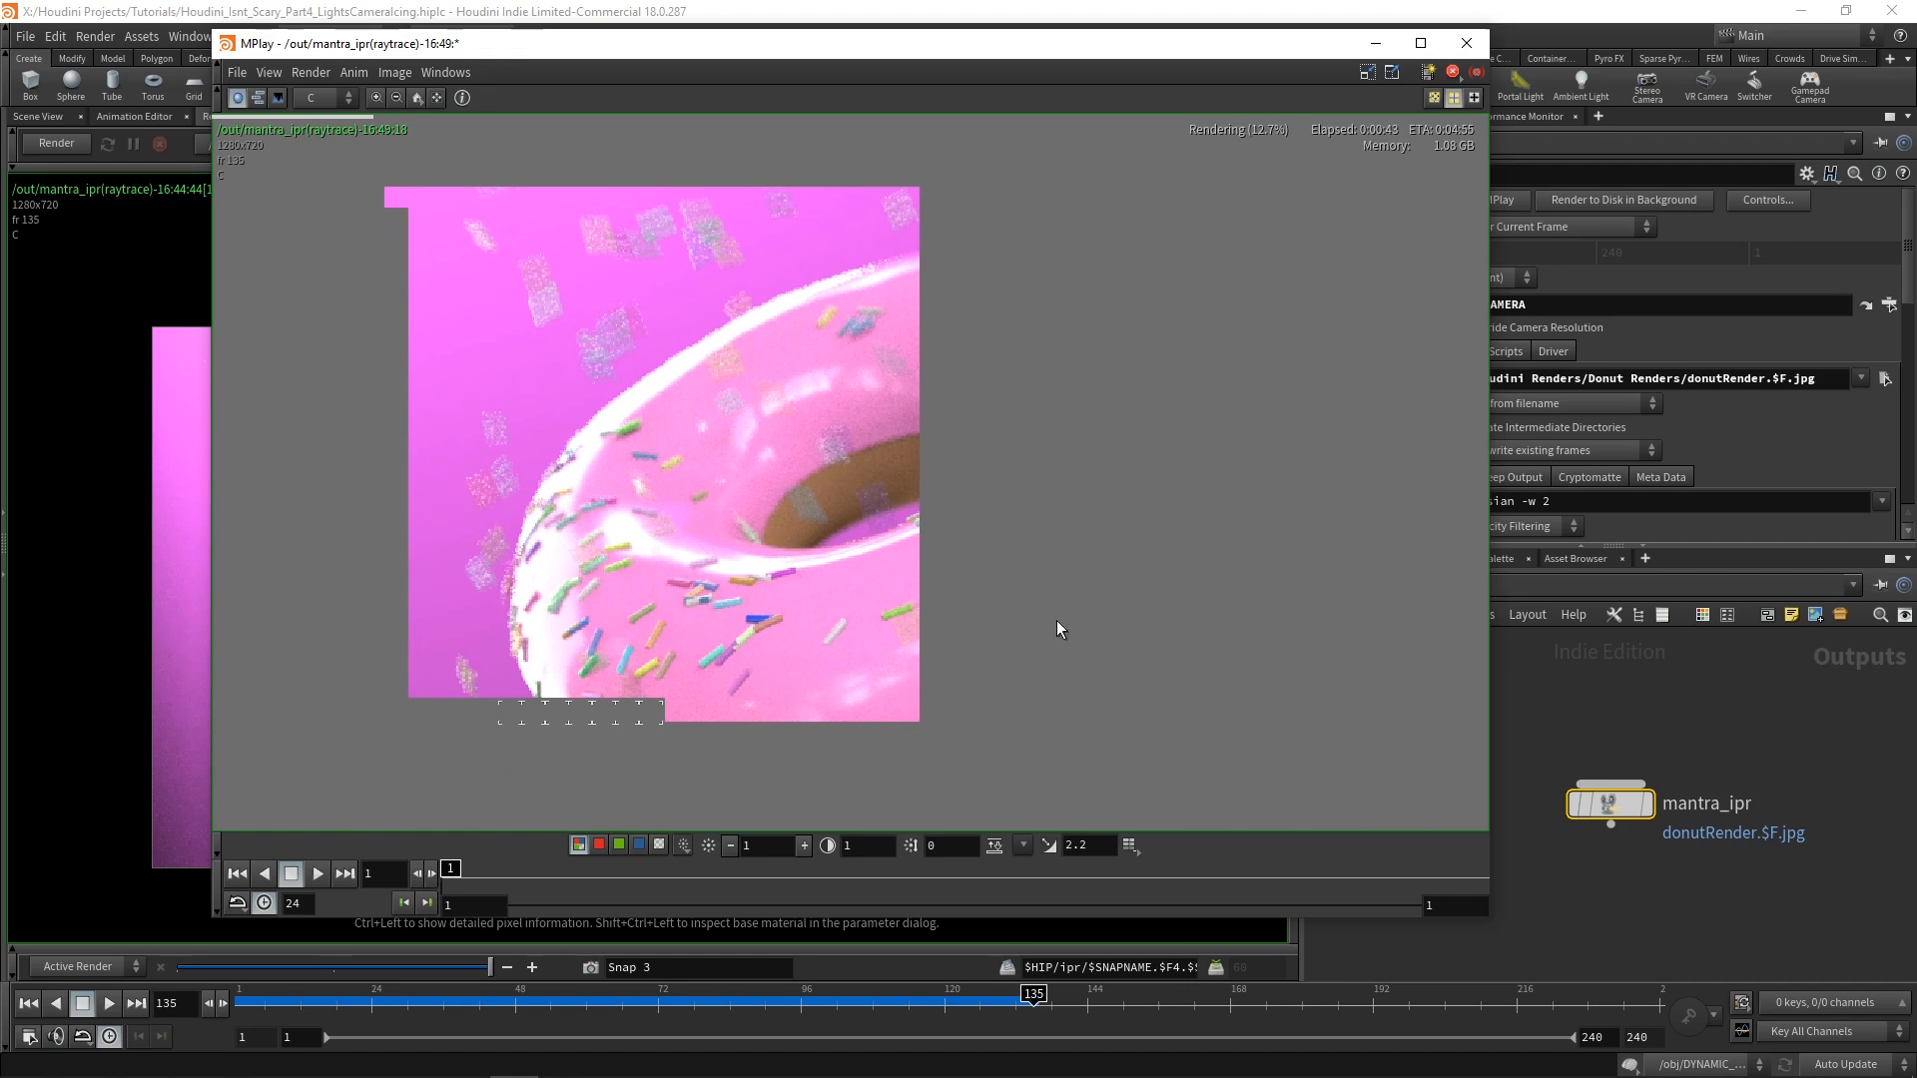
scroll(914, 441, down, 2)
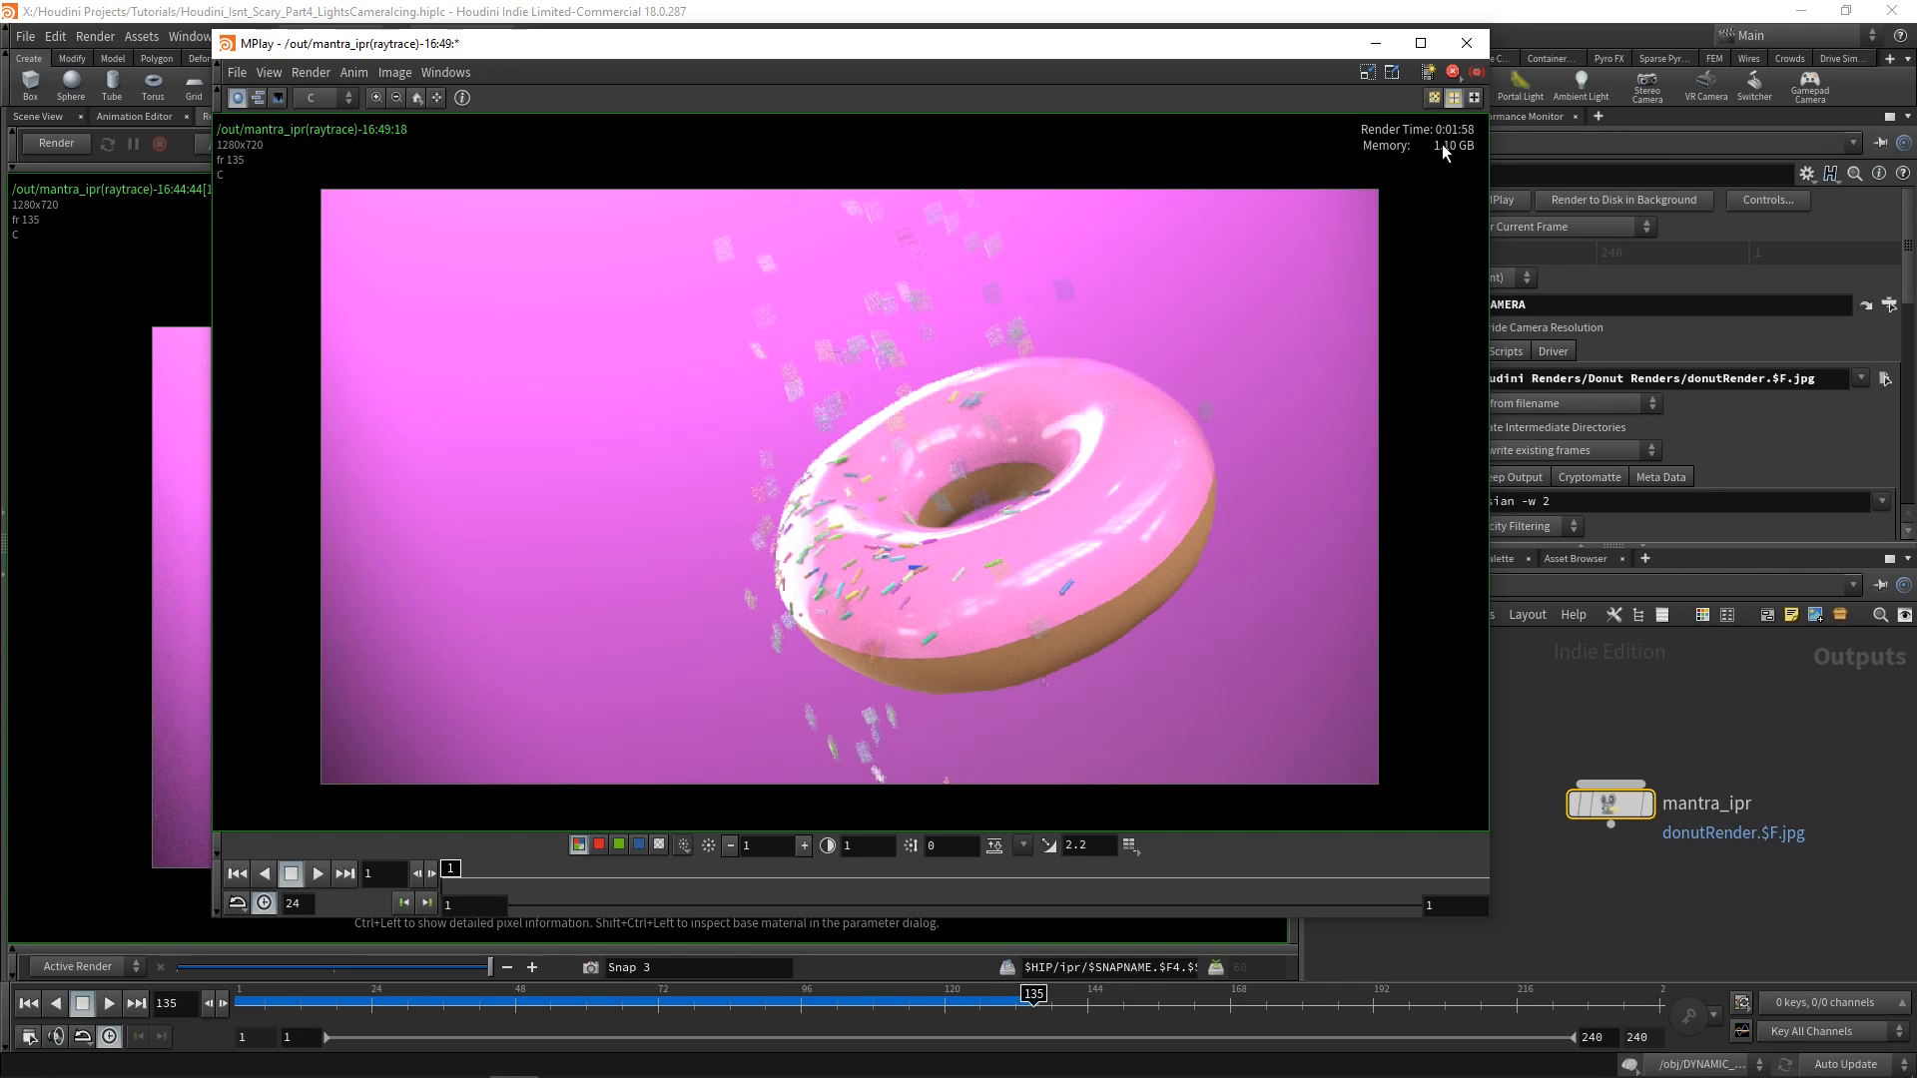
Inspect the finished donut frame in MPlay up close and as a whole.
scroll(1034, 485, up, 2)
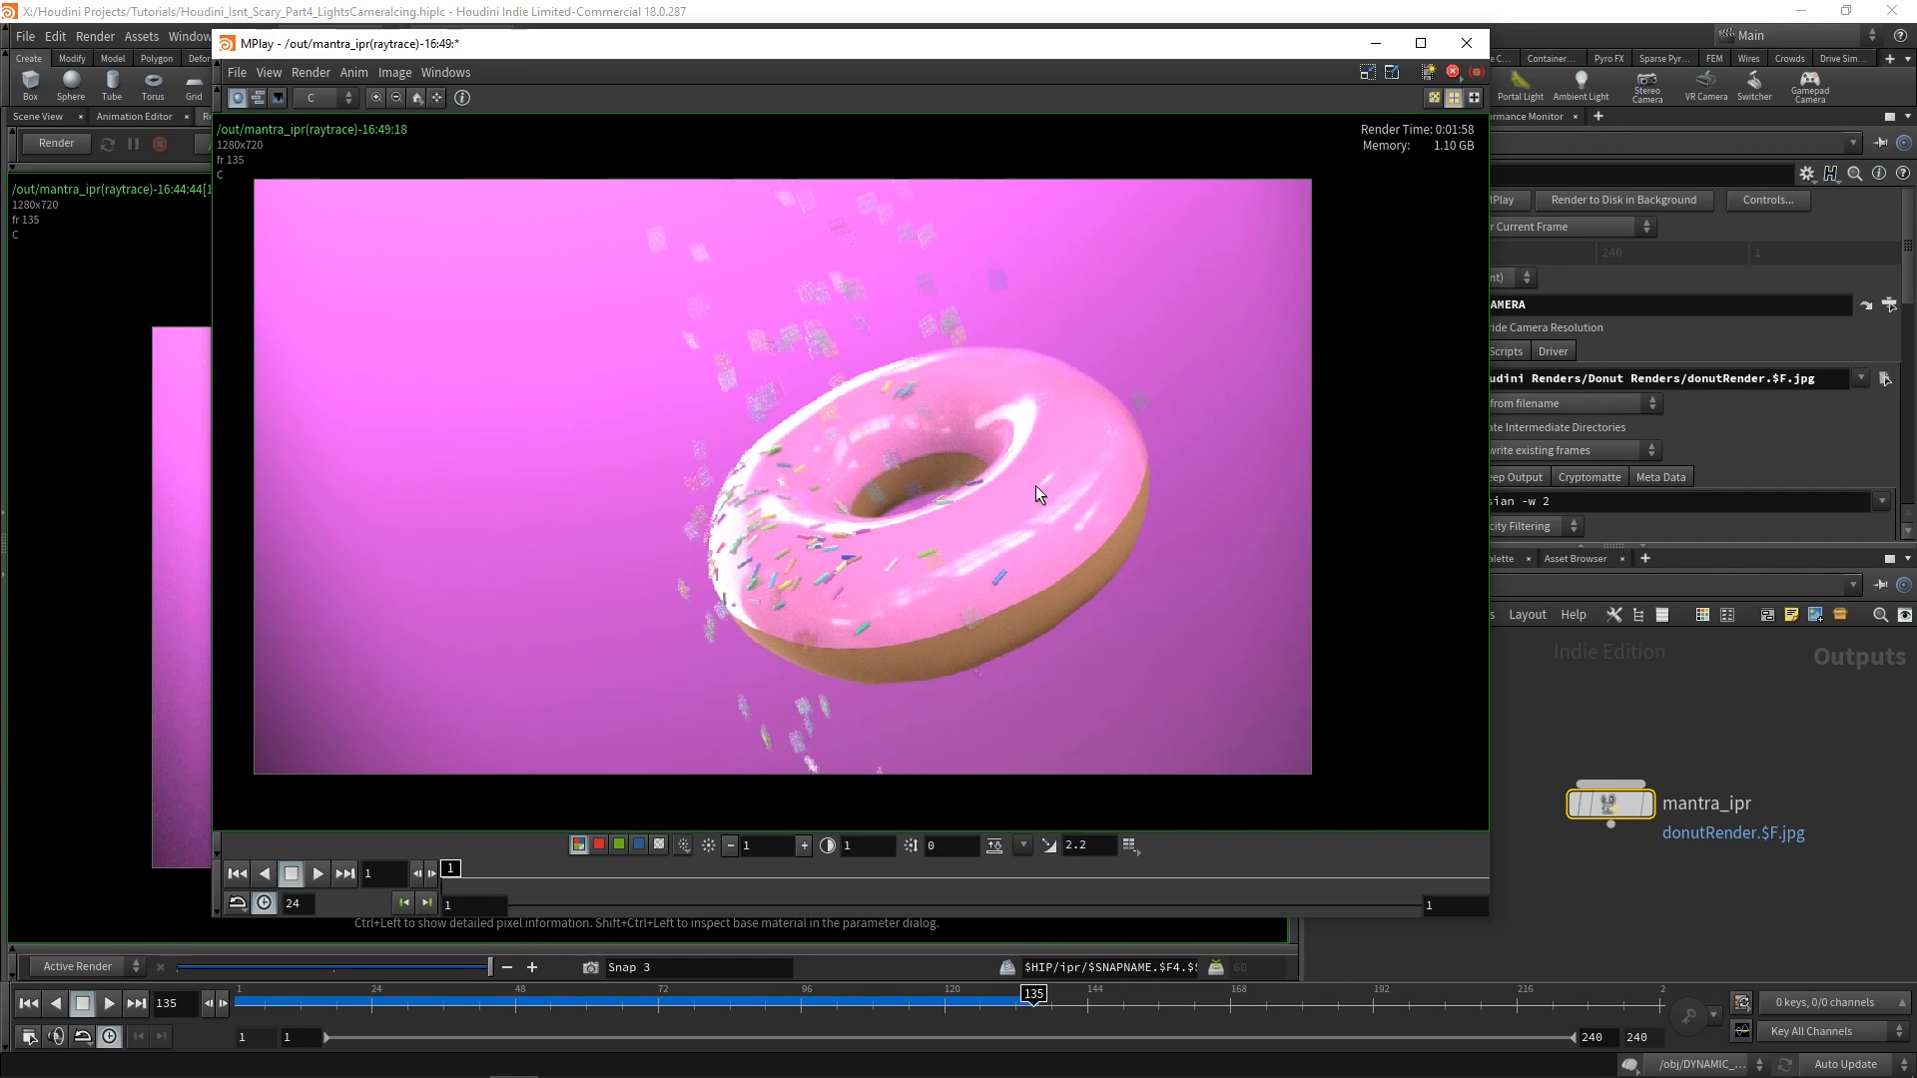
scroll(837, 500, up, 2)
scroll(847, 497, down, 7)
middle_drag(847, 496, 1006, 539)
scroll(985, 501, up, 2)
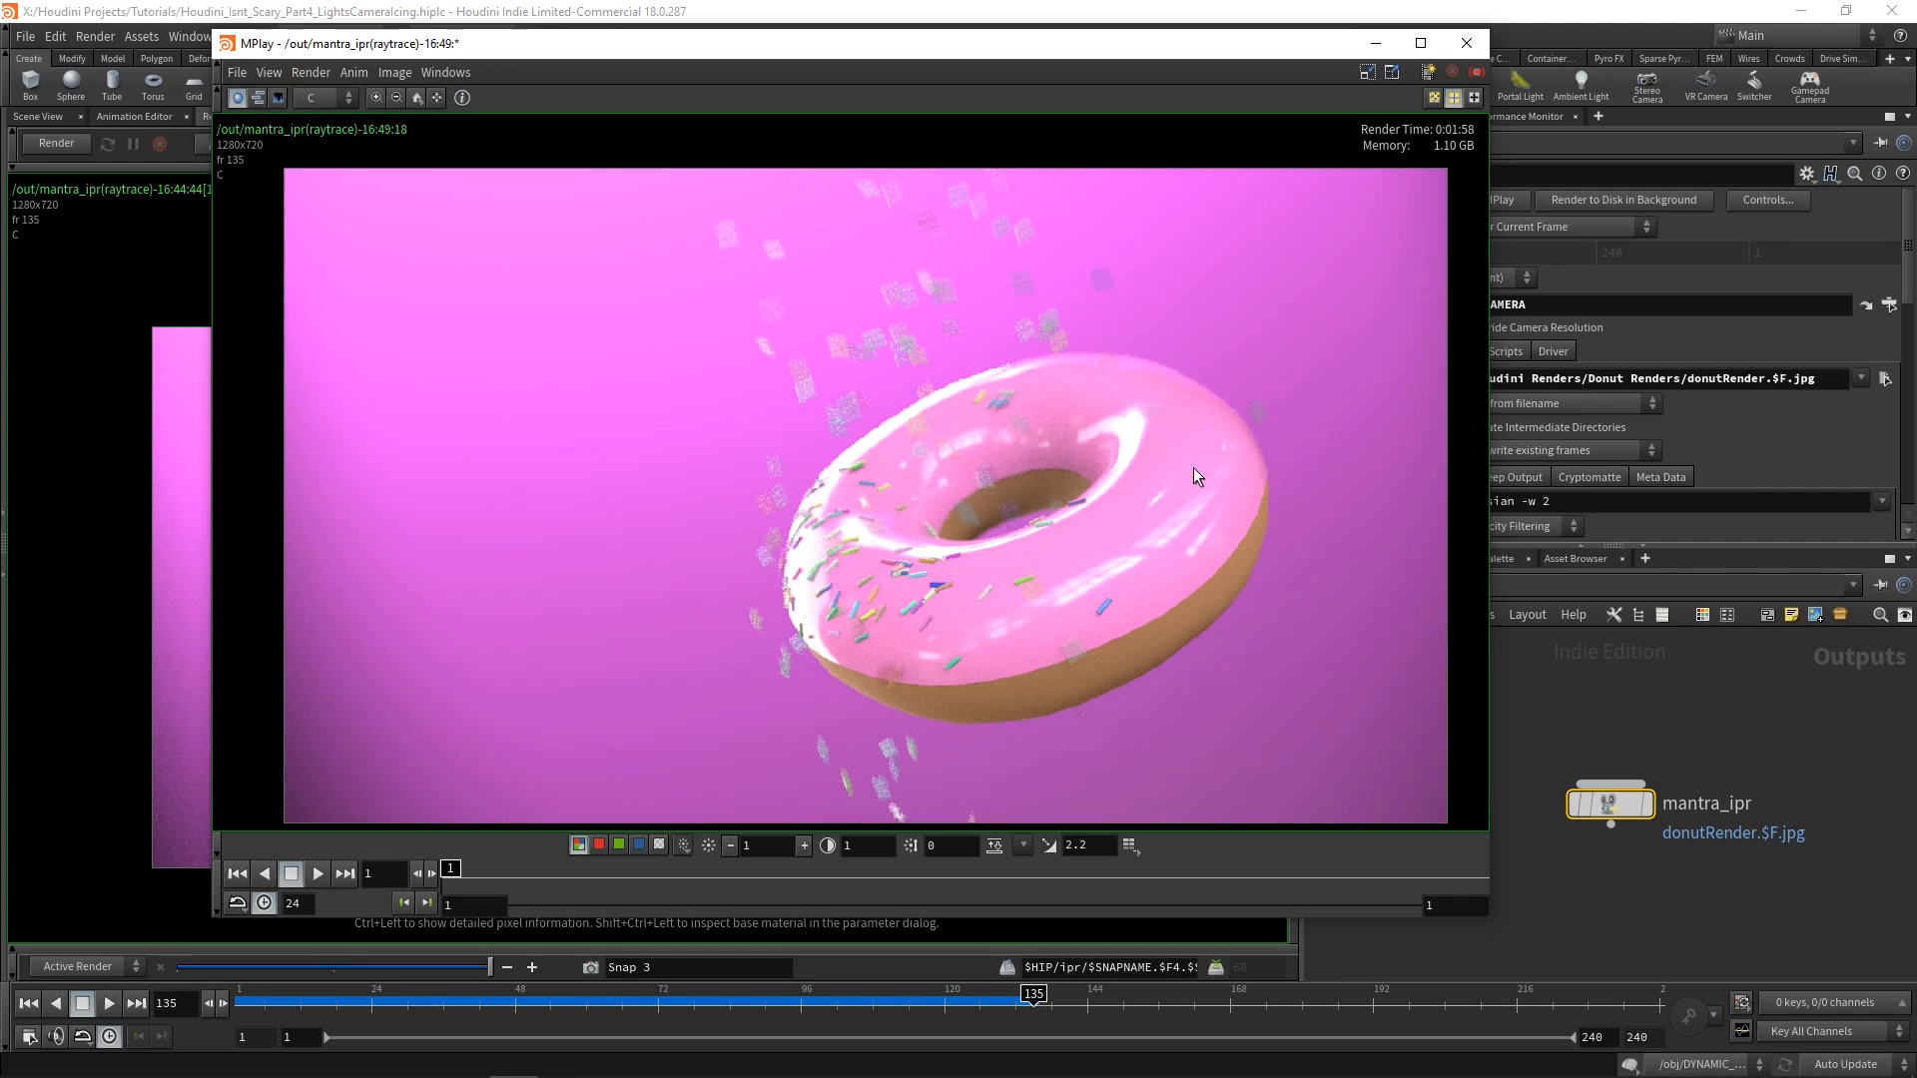
Review the Save Frame As options for the rendered frame, including its filename choices, cancel without saving and close MPlay.
click(249, 79)
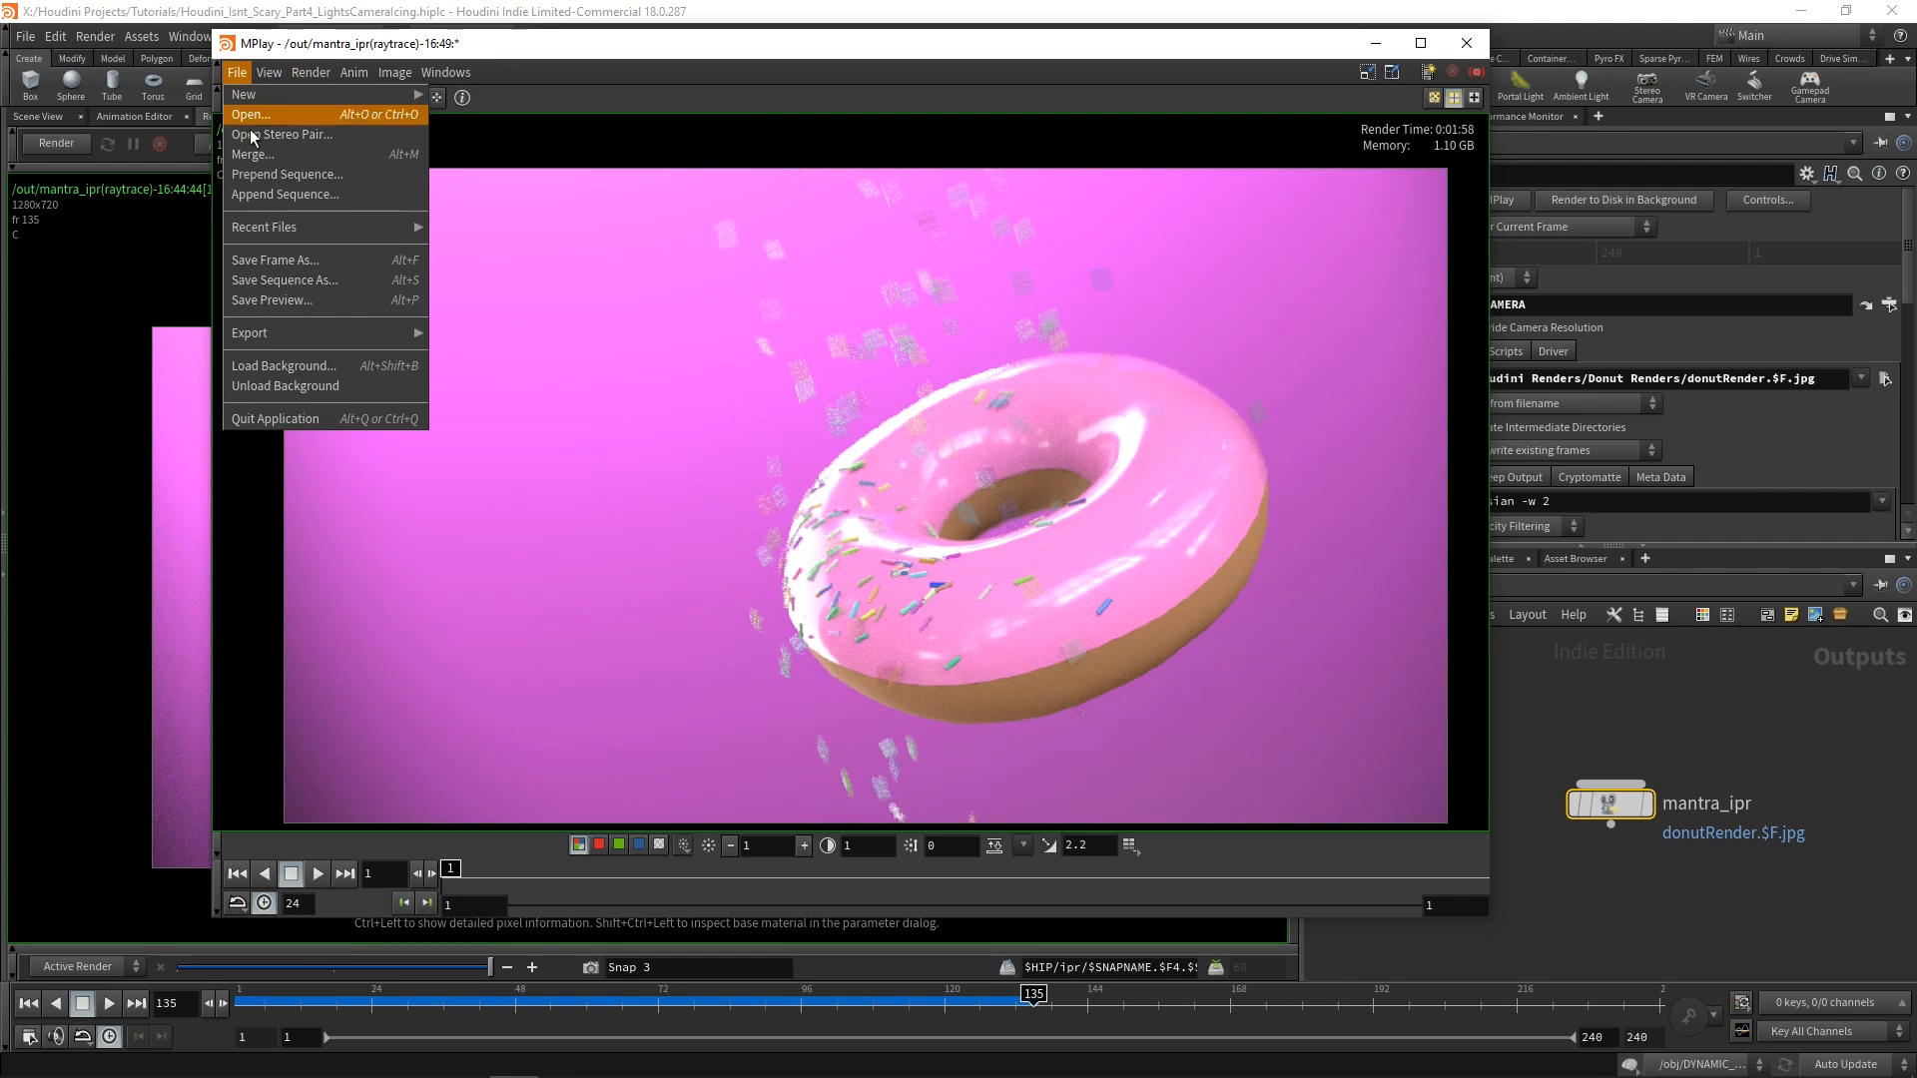
click(272, 262)
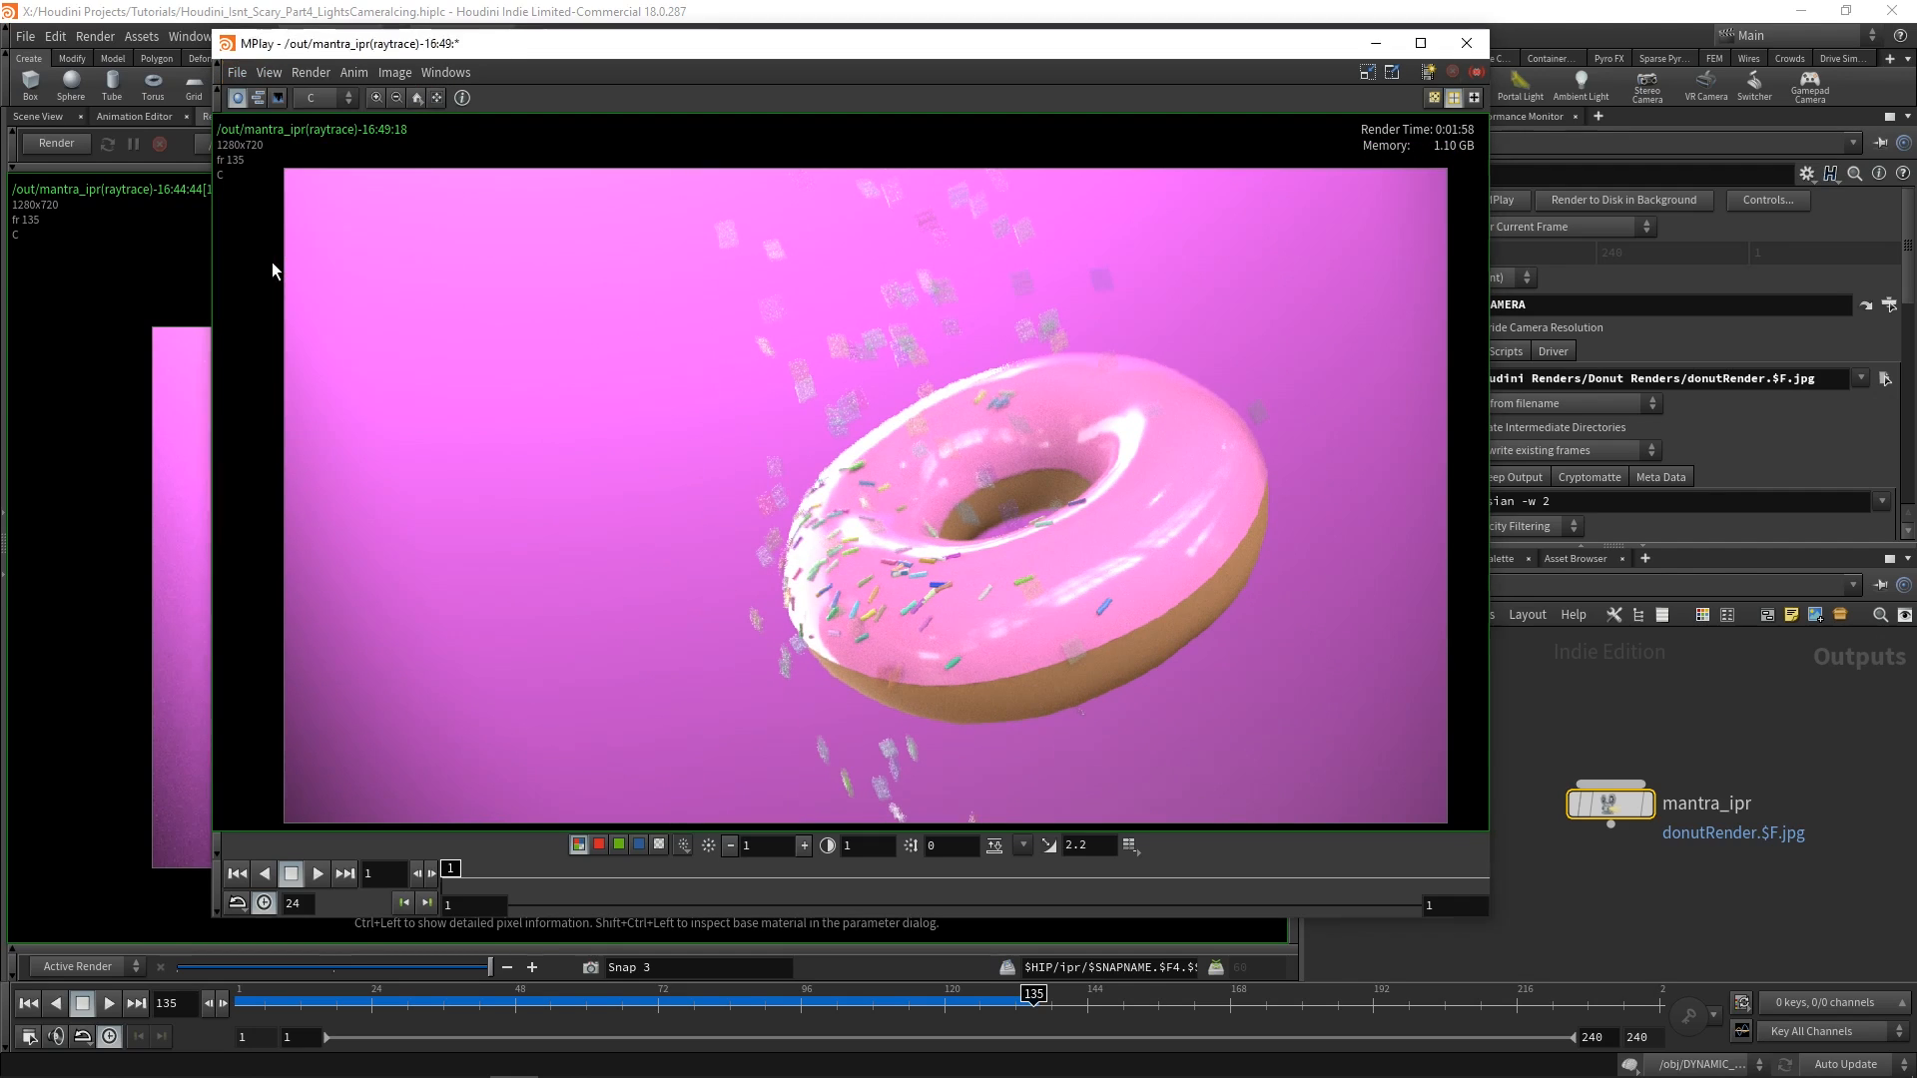
drag(171, 45, 152, 110)
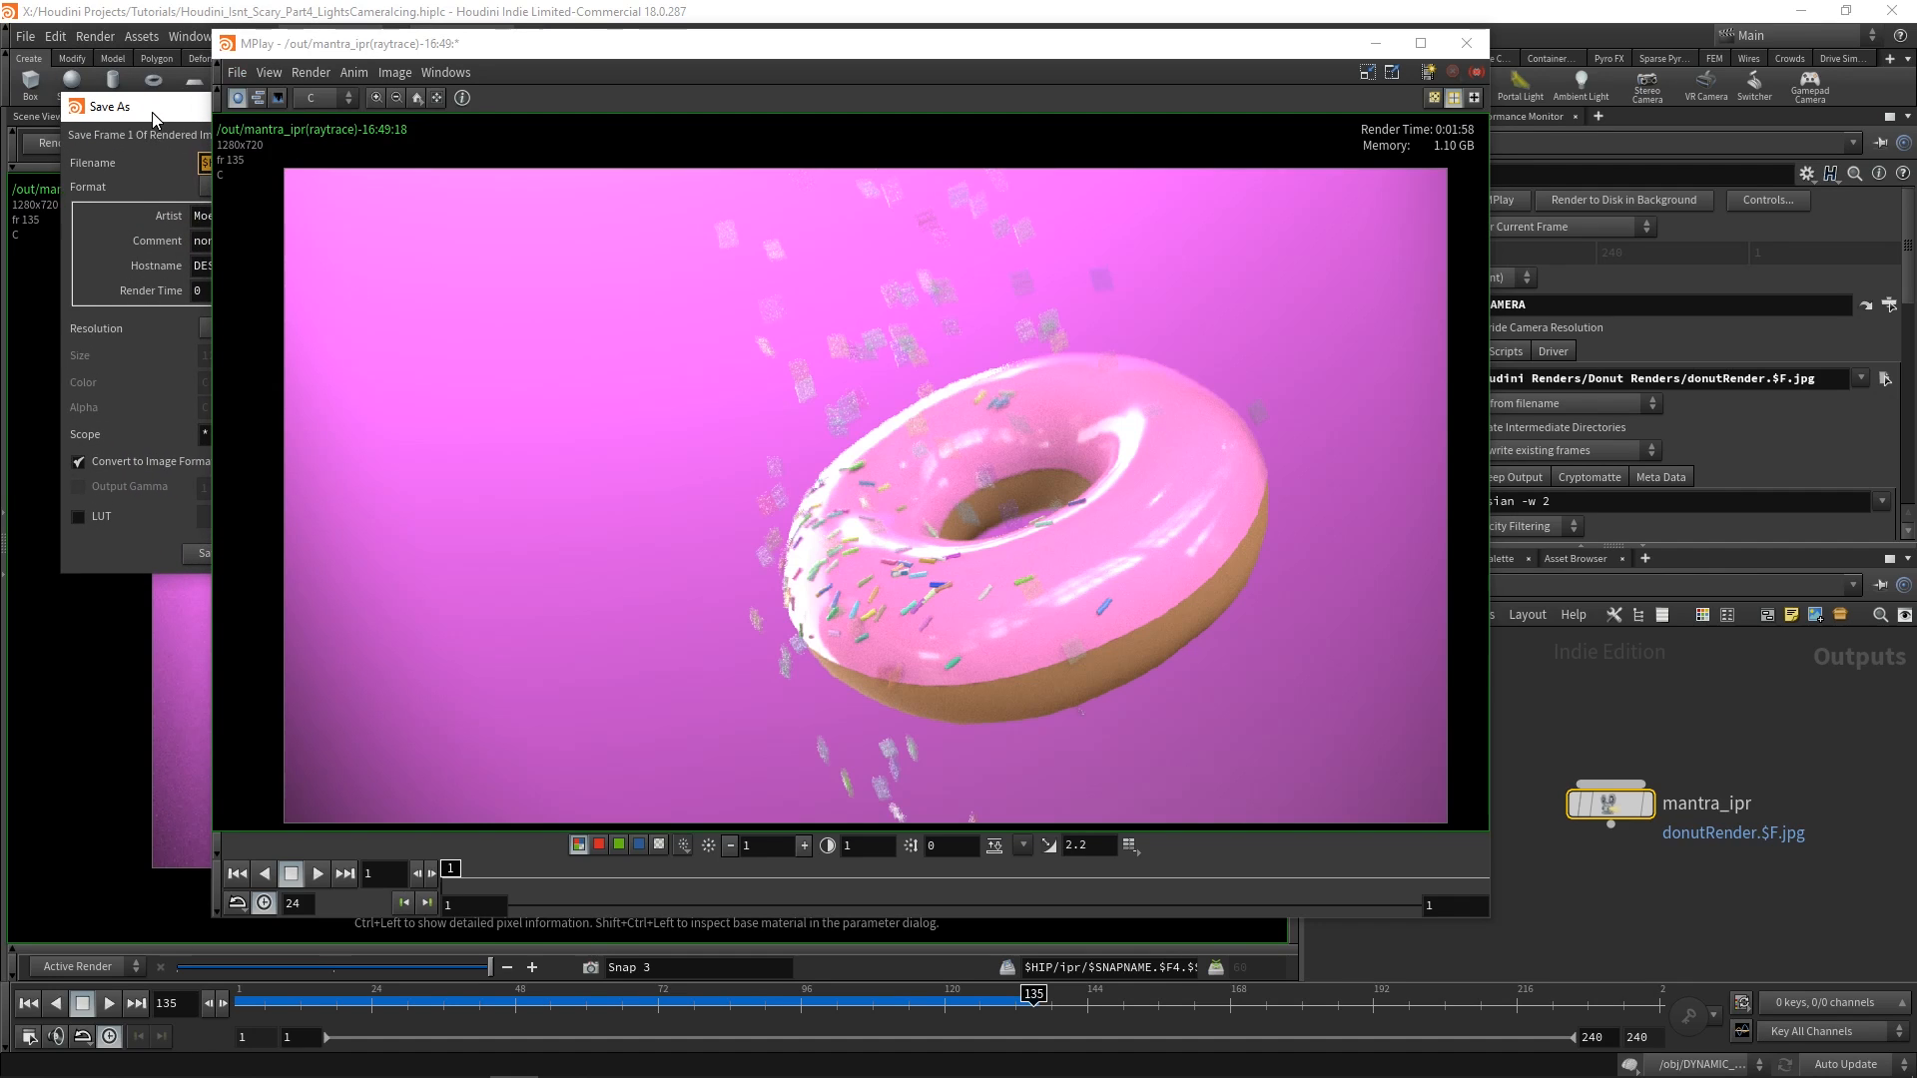
drag(505, 50, 788, 54)
click(399, 157)
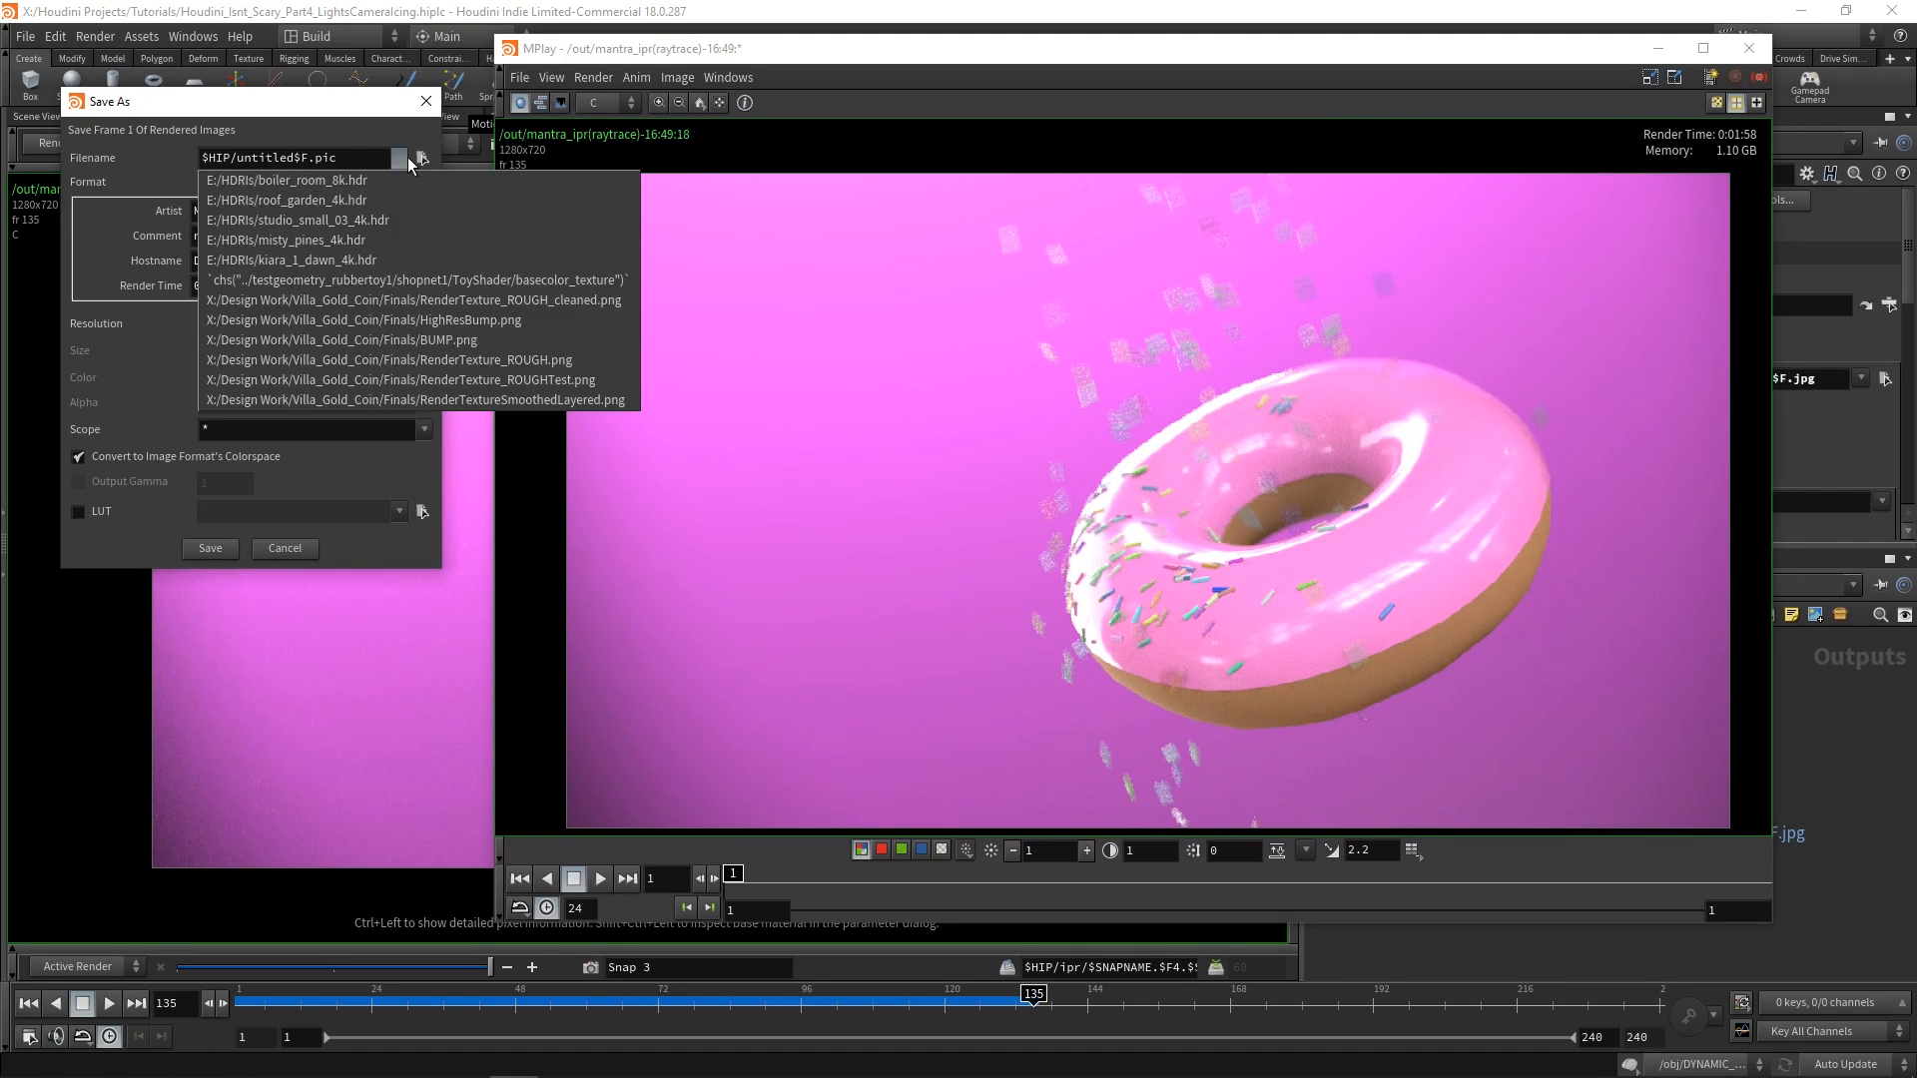
click(423, 158)
click(304, 548)
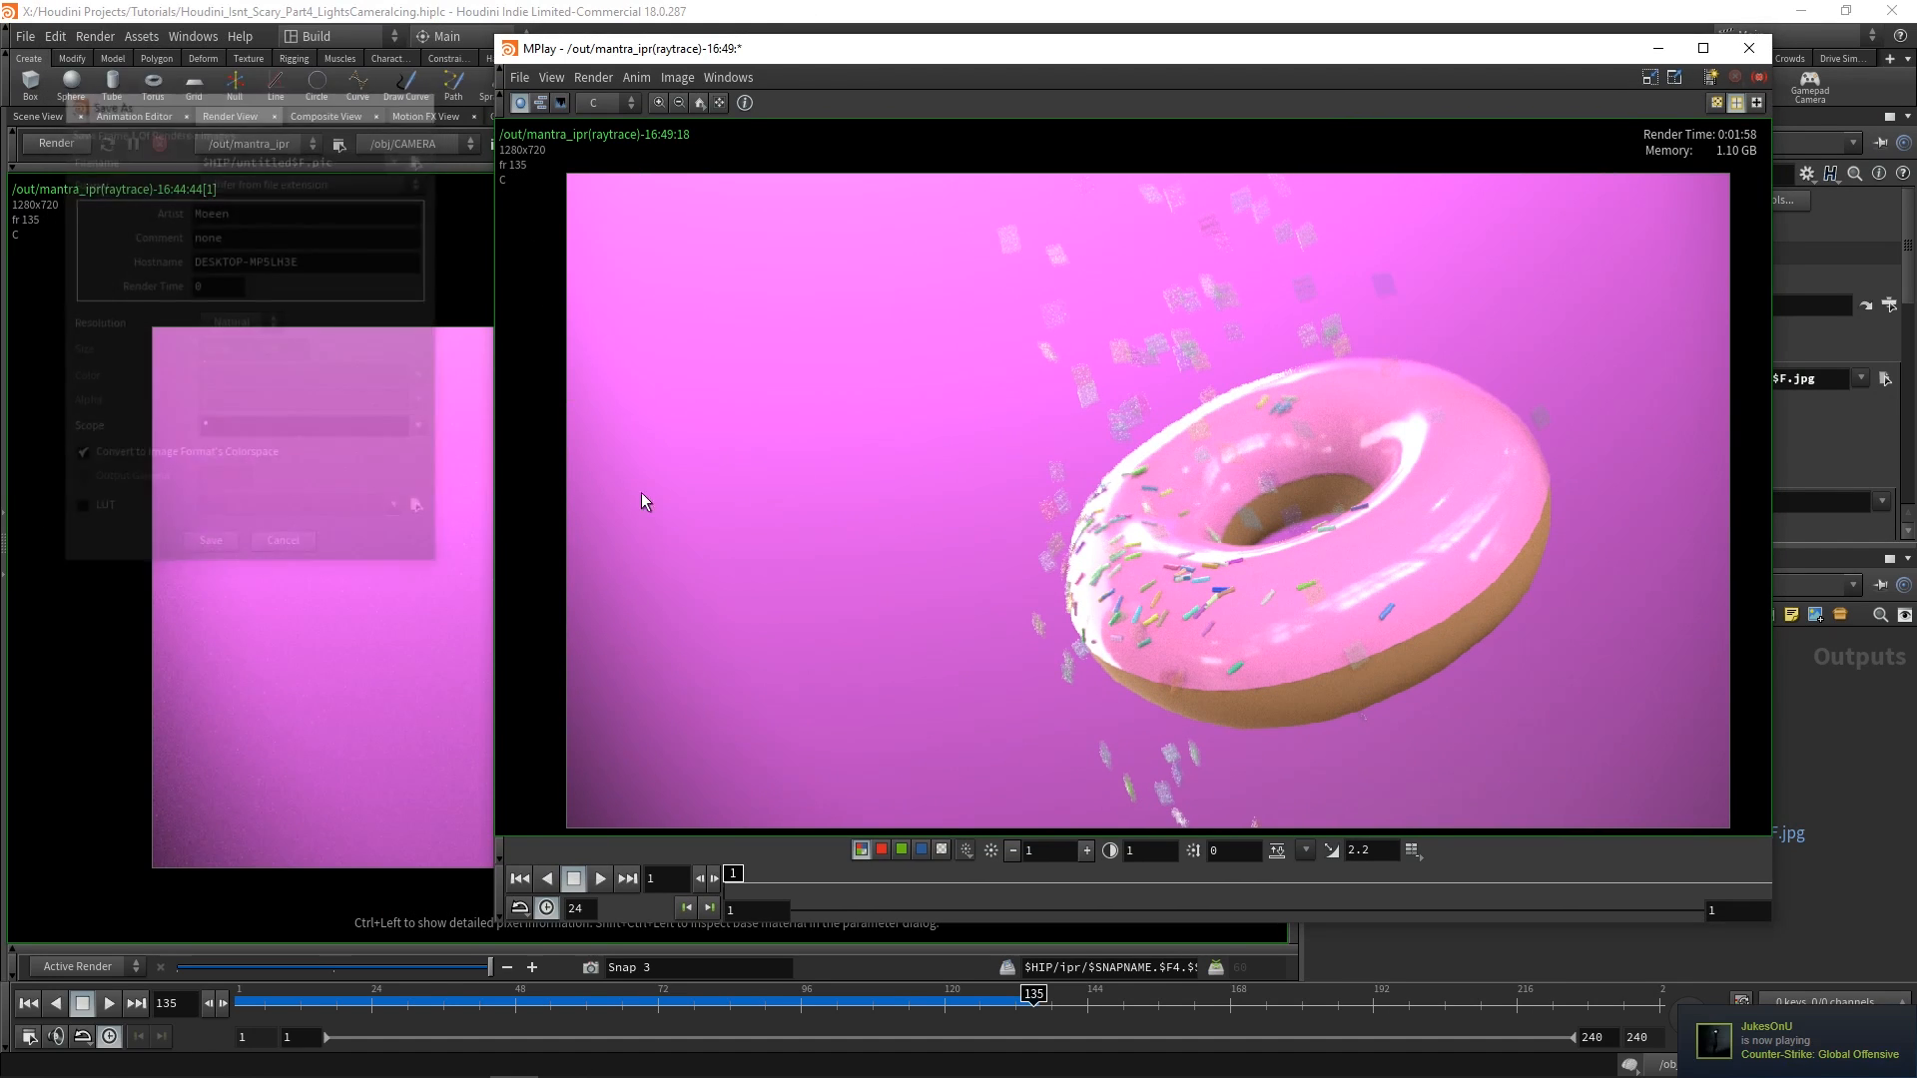
drag(1461, 60, 1075, 76)
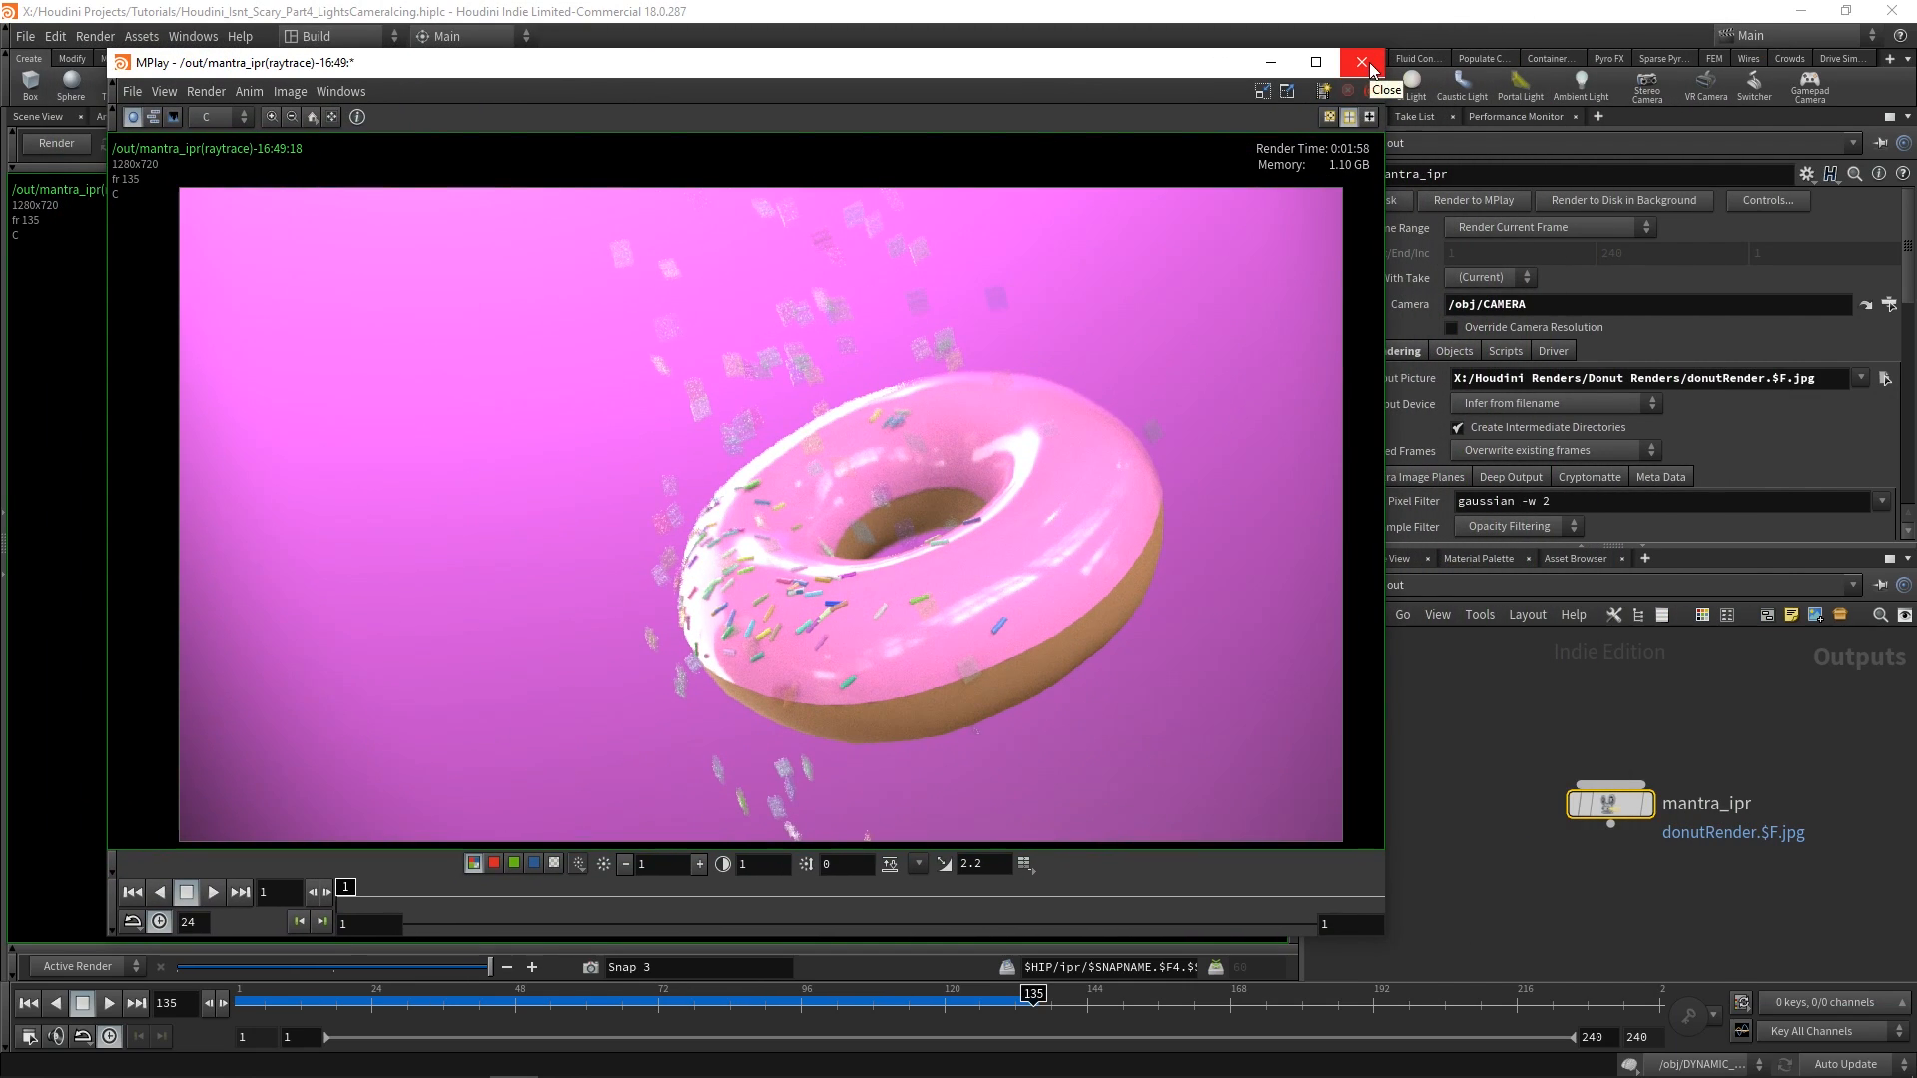
click(1370, 66)
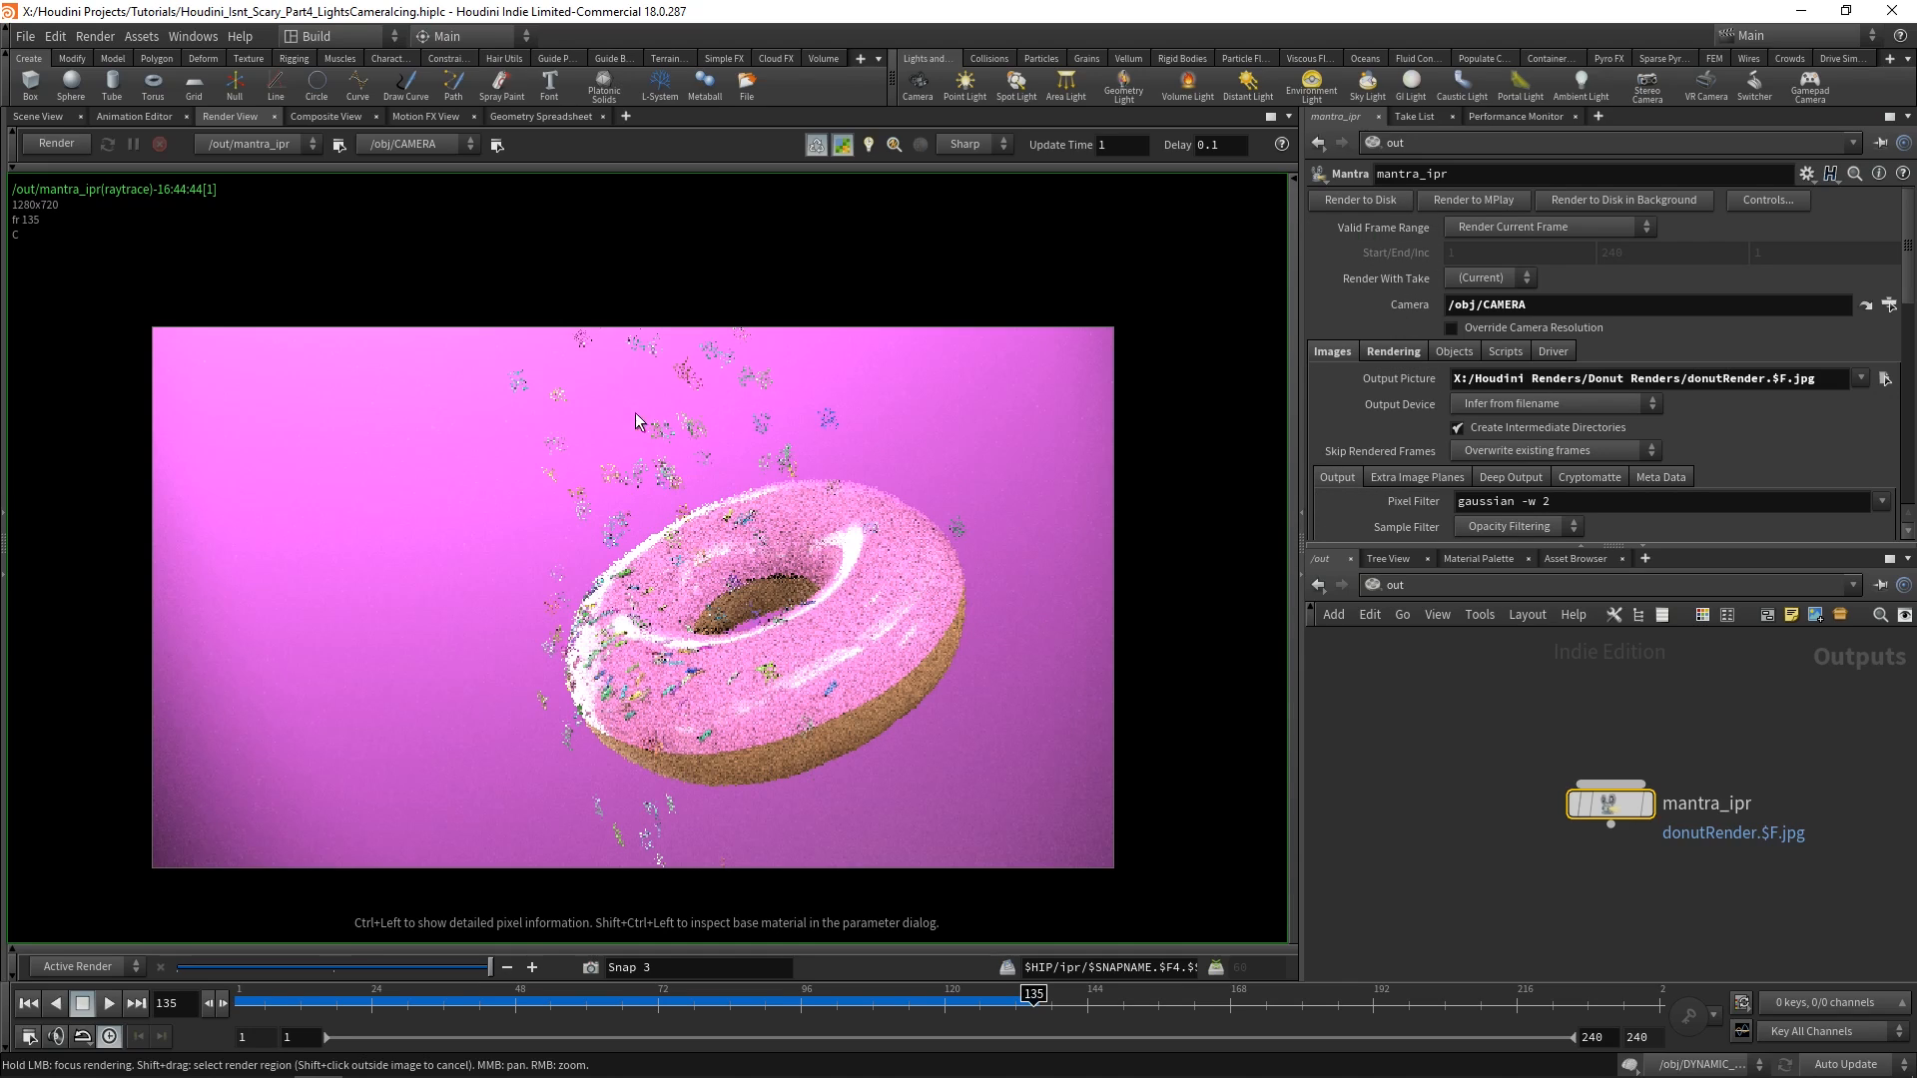
Check the mantra_ipr render jobs in the render scheduler and close it.
click(95, 36)
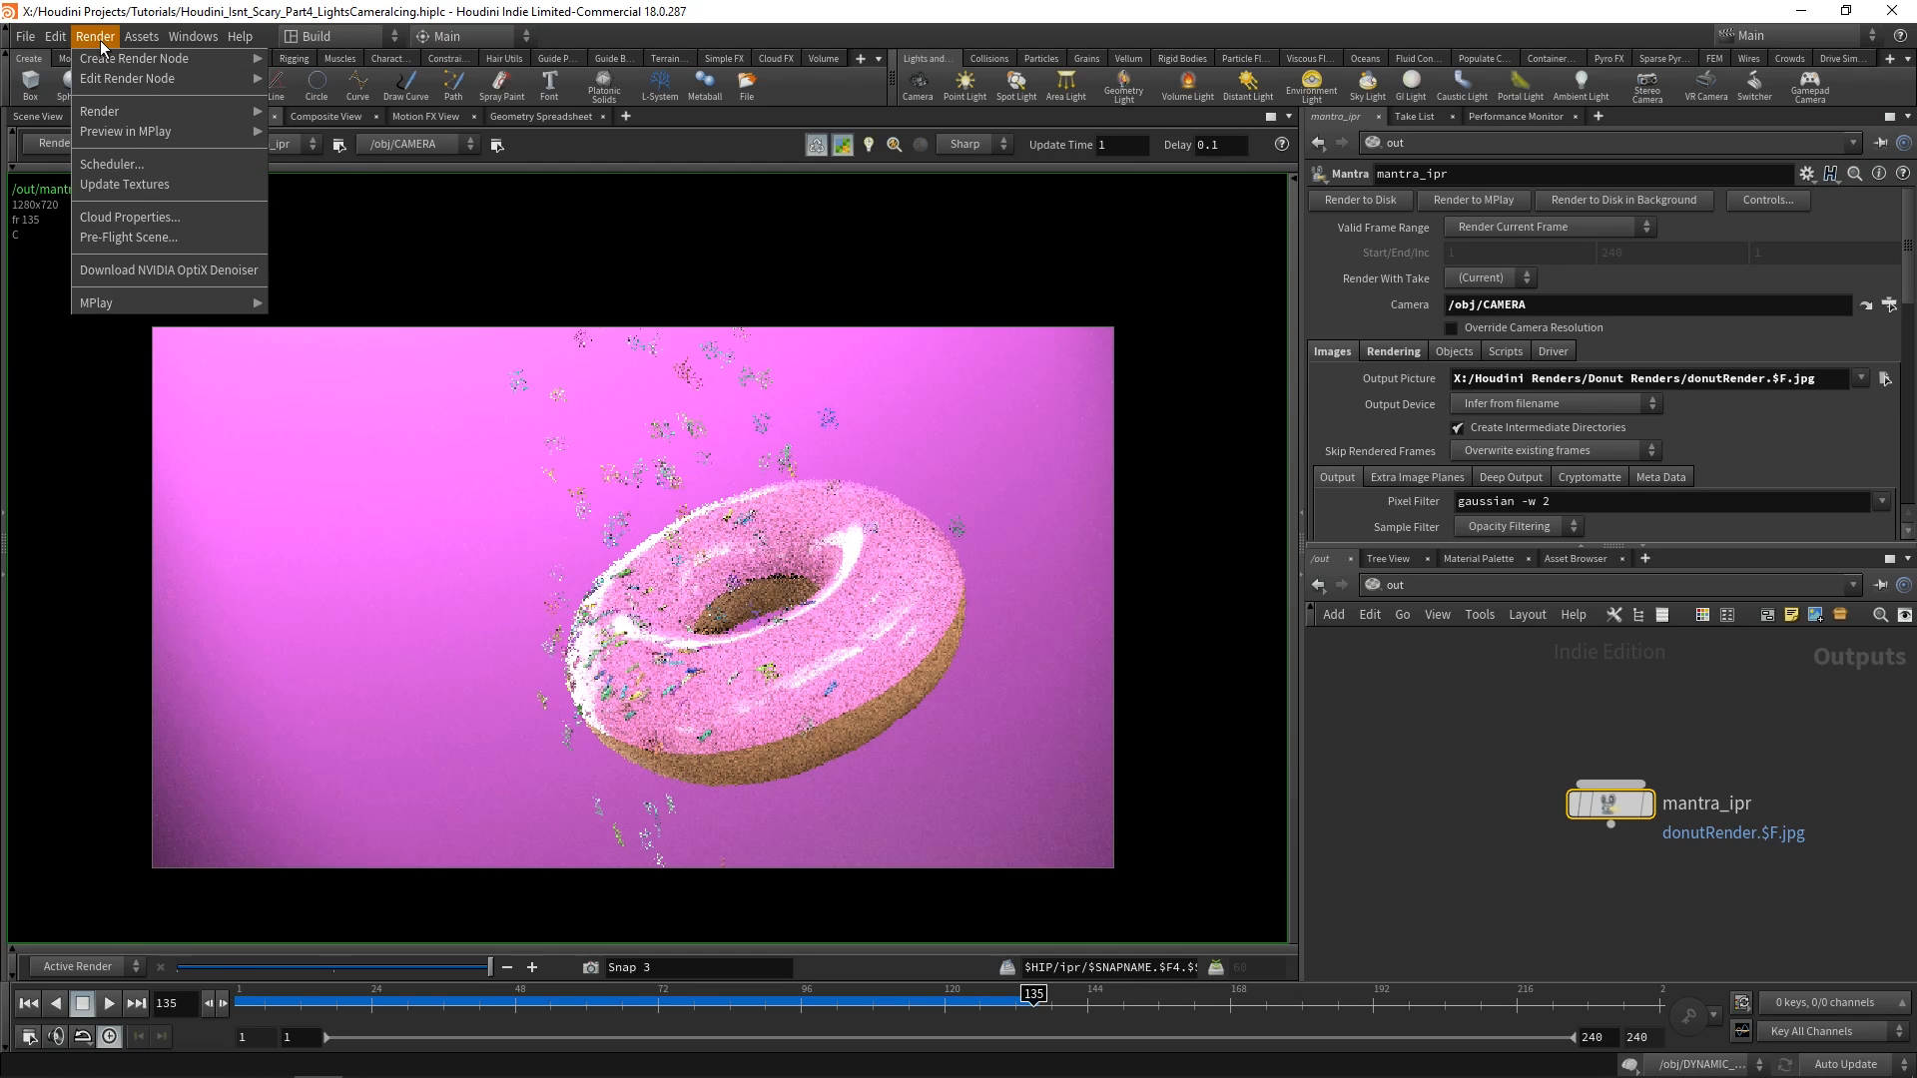
click(118, 165)
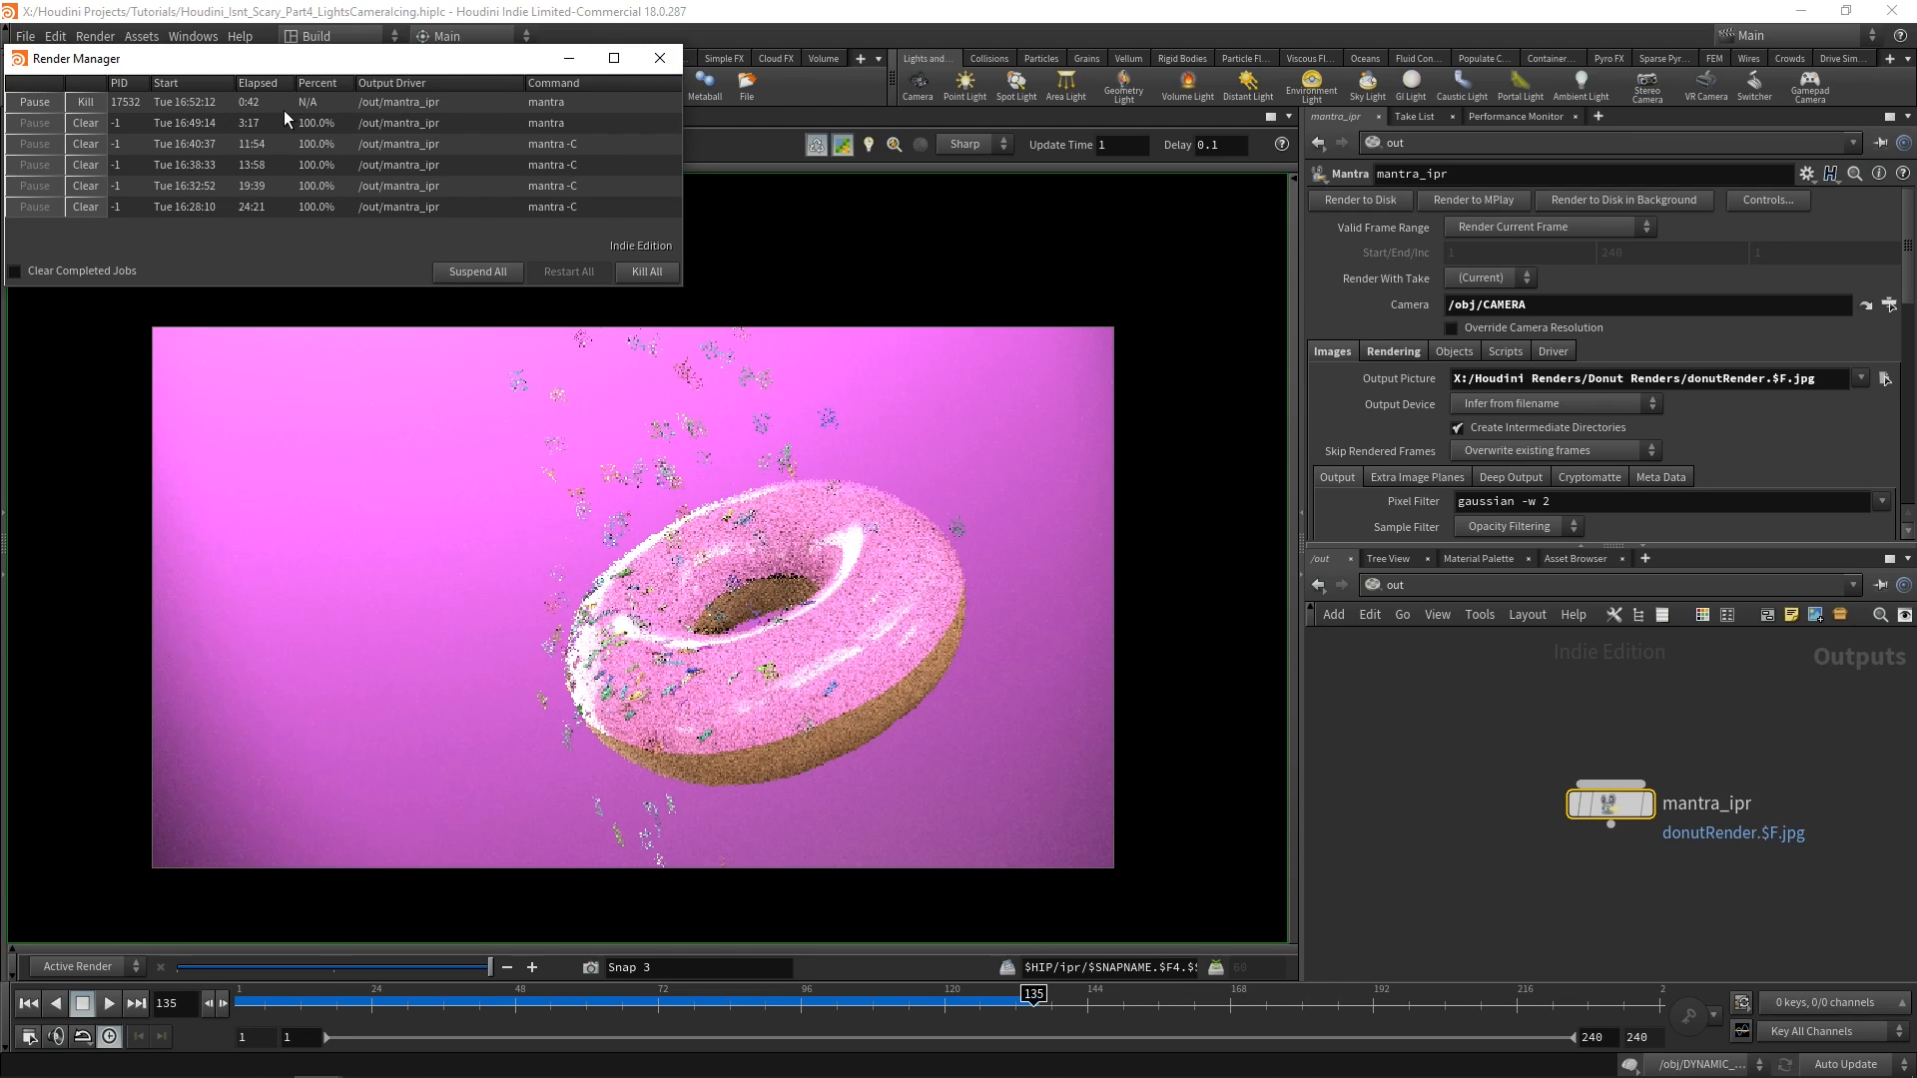
click(660, 60)
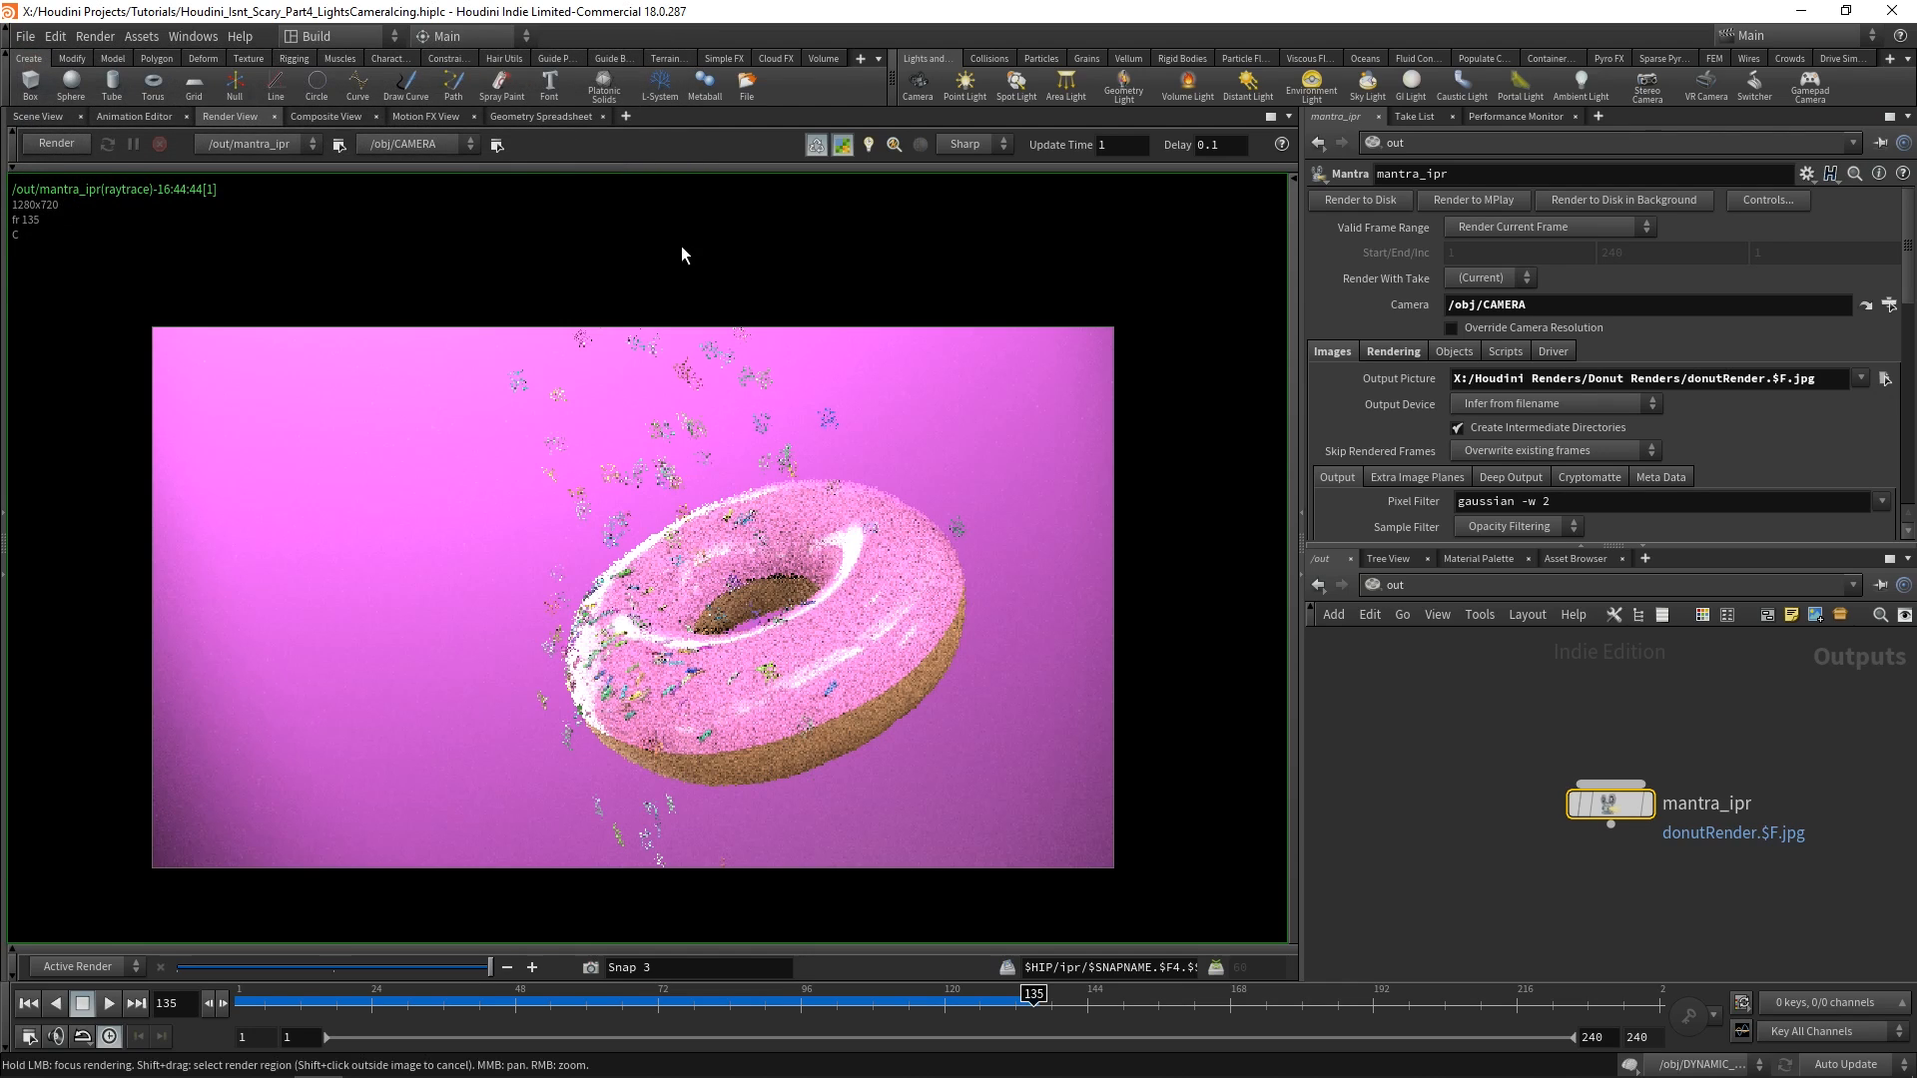
Switch to File Explorer's Donut Renders folder, view donutRender.135.jpg in Photos, and close both windows.
mouse_move(167, 1070)
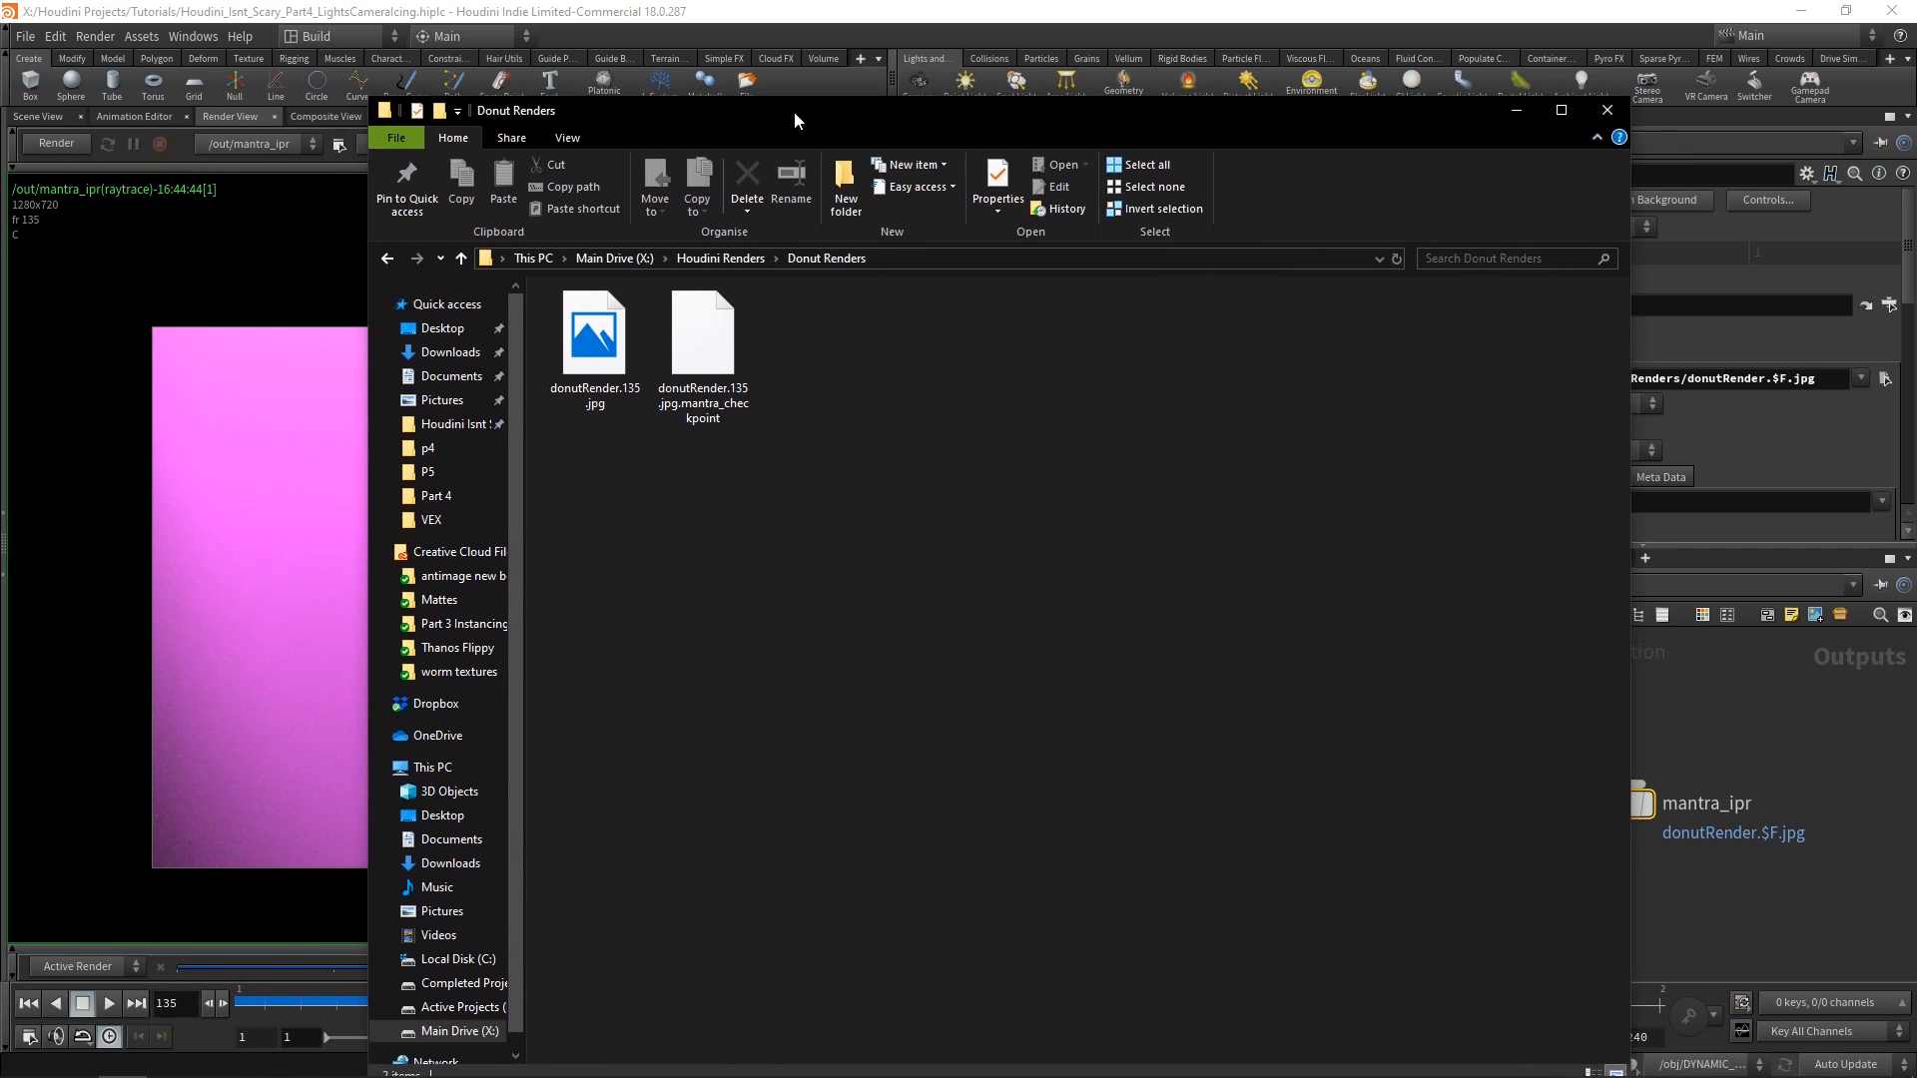
drag(794, 111, 765, 56)
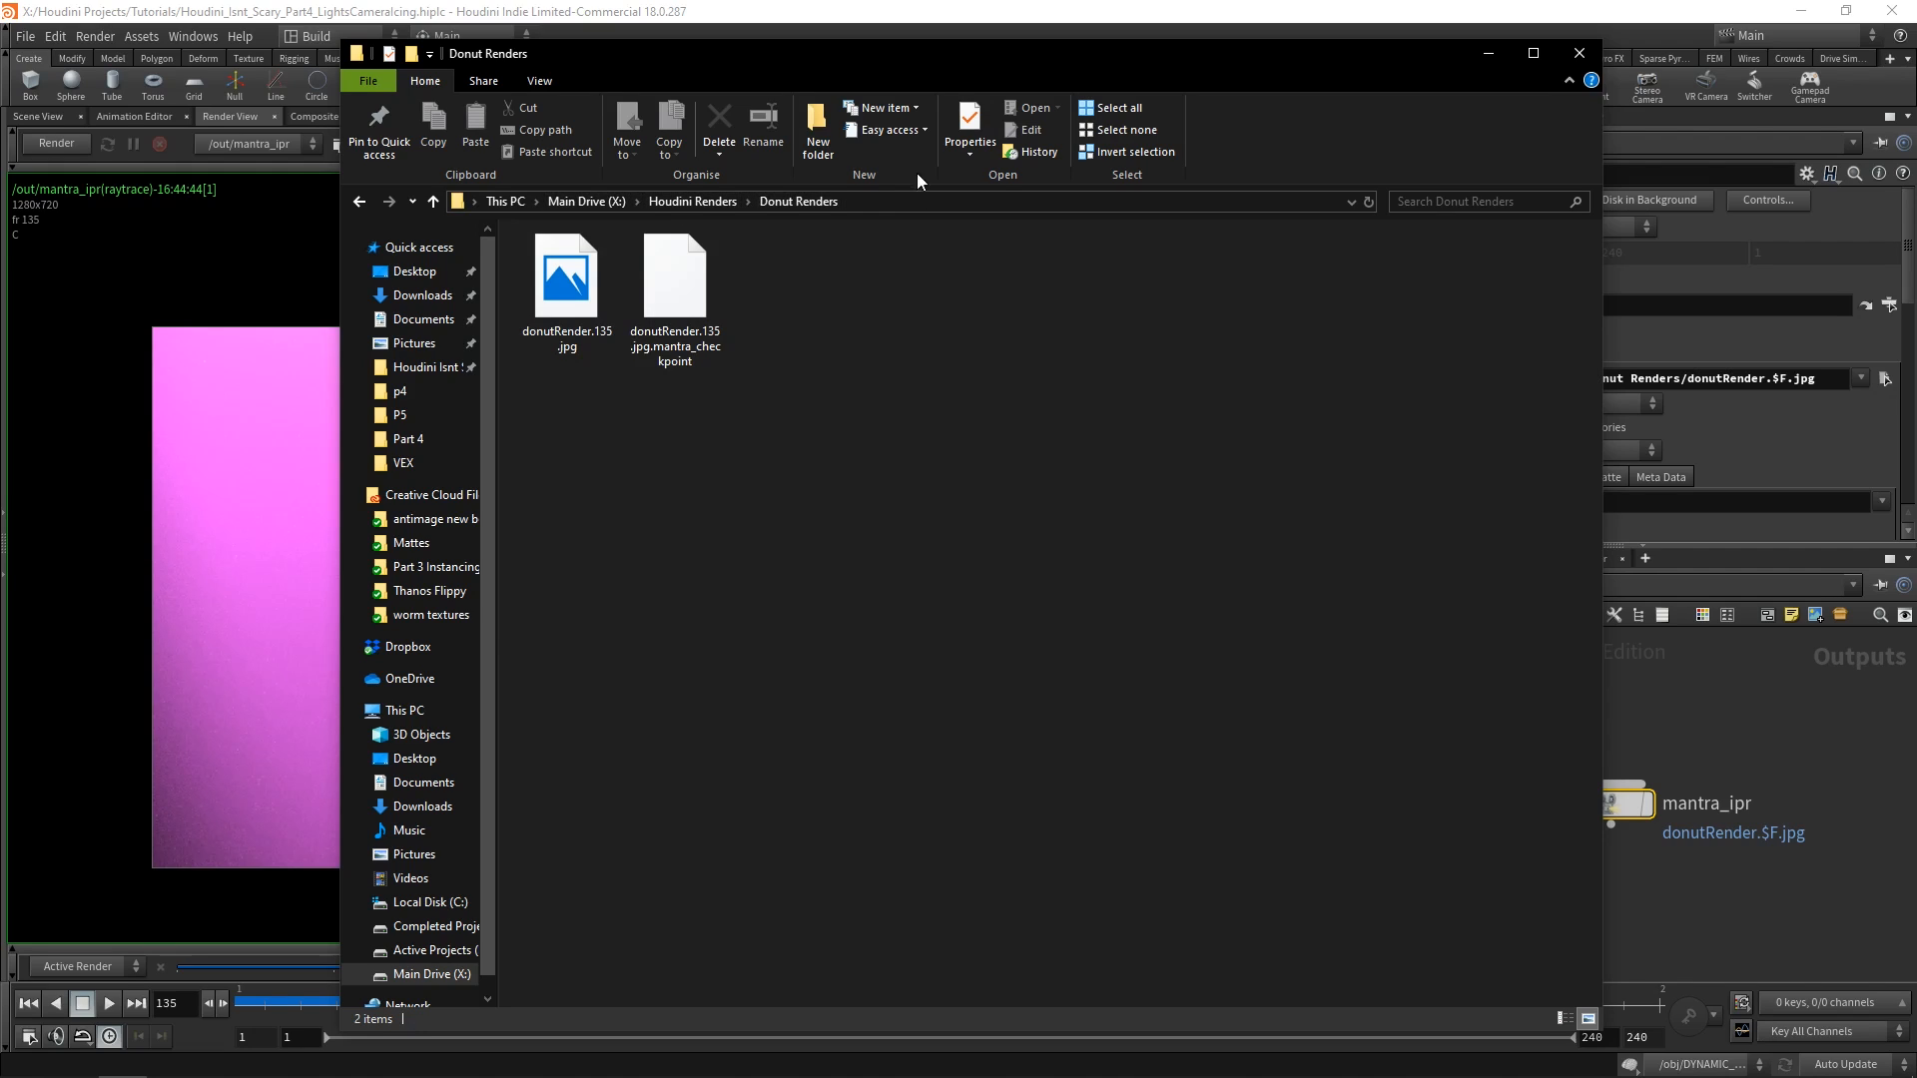
click(557, 306)
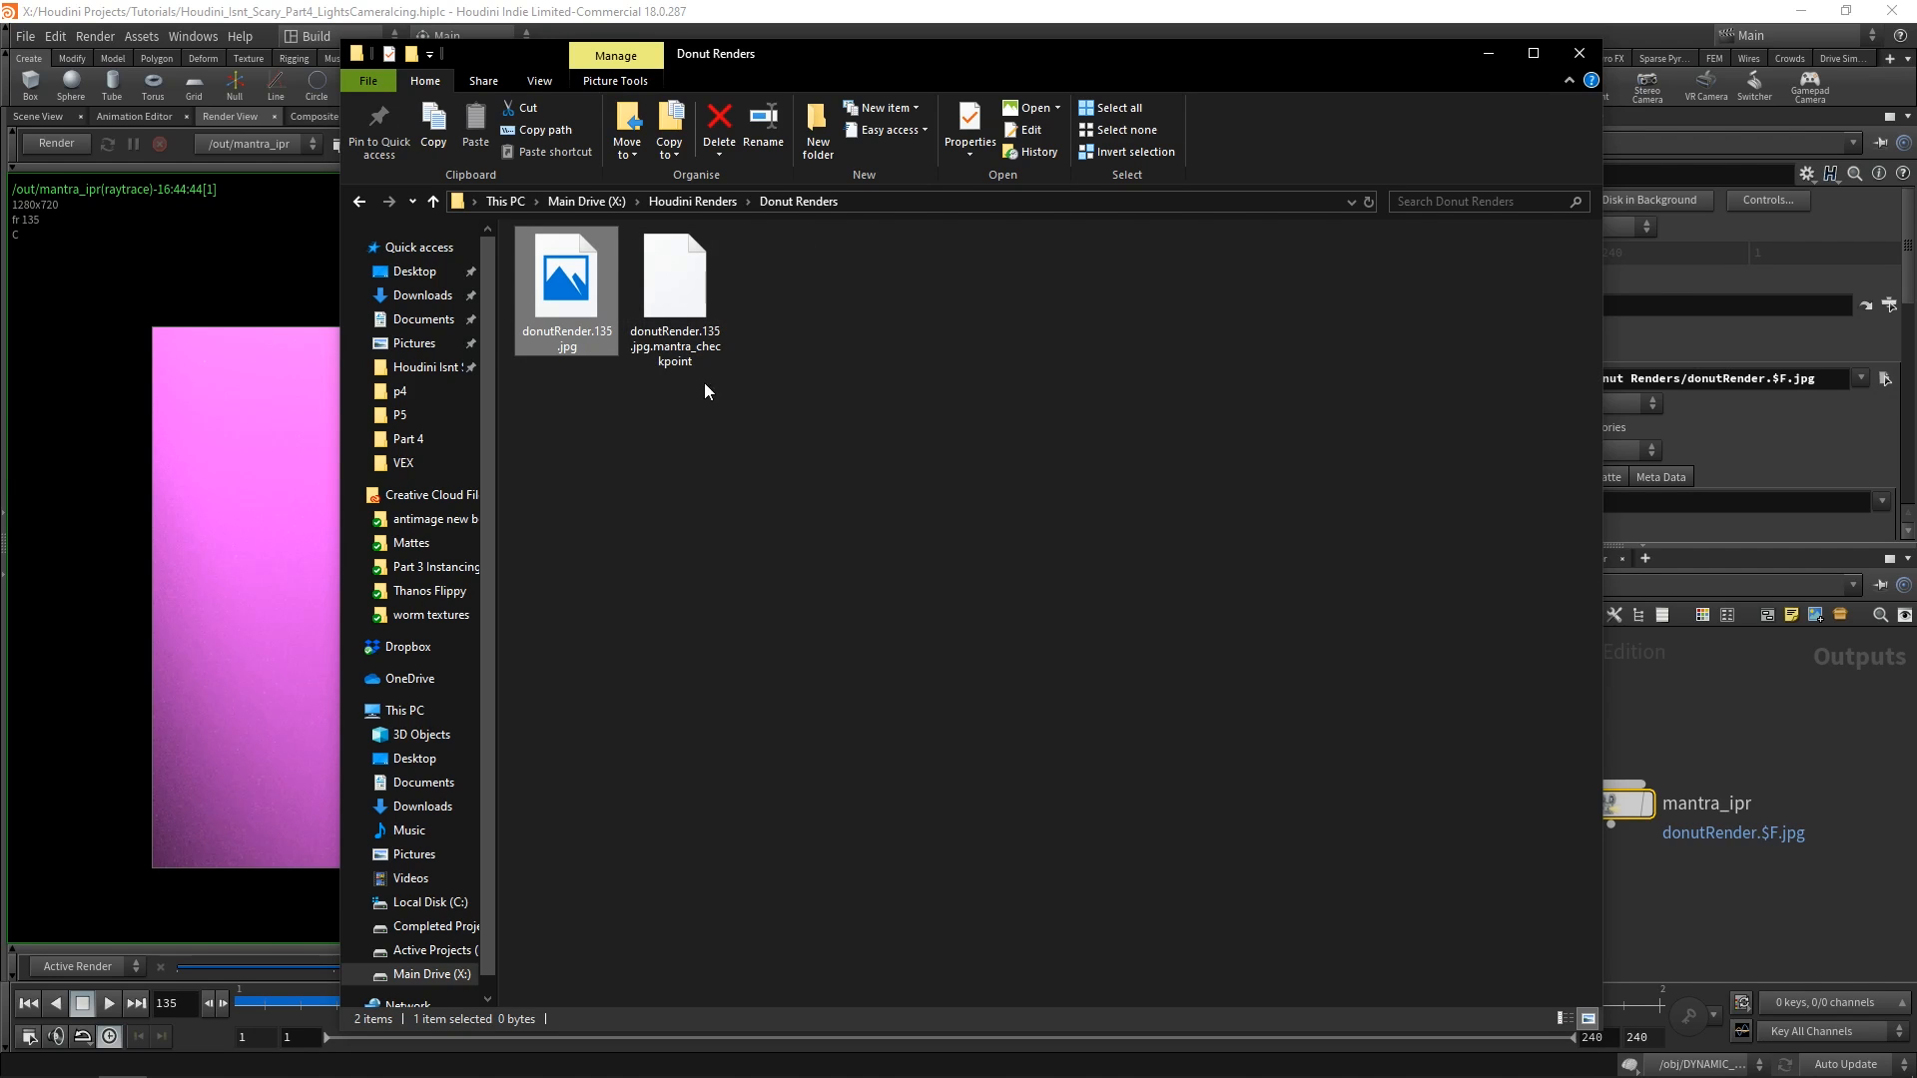
double_click(588, 272)
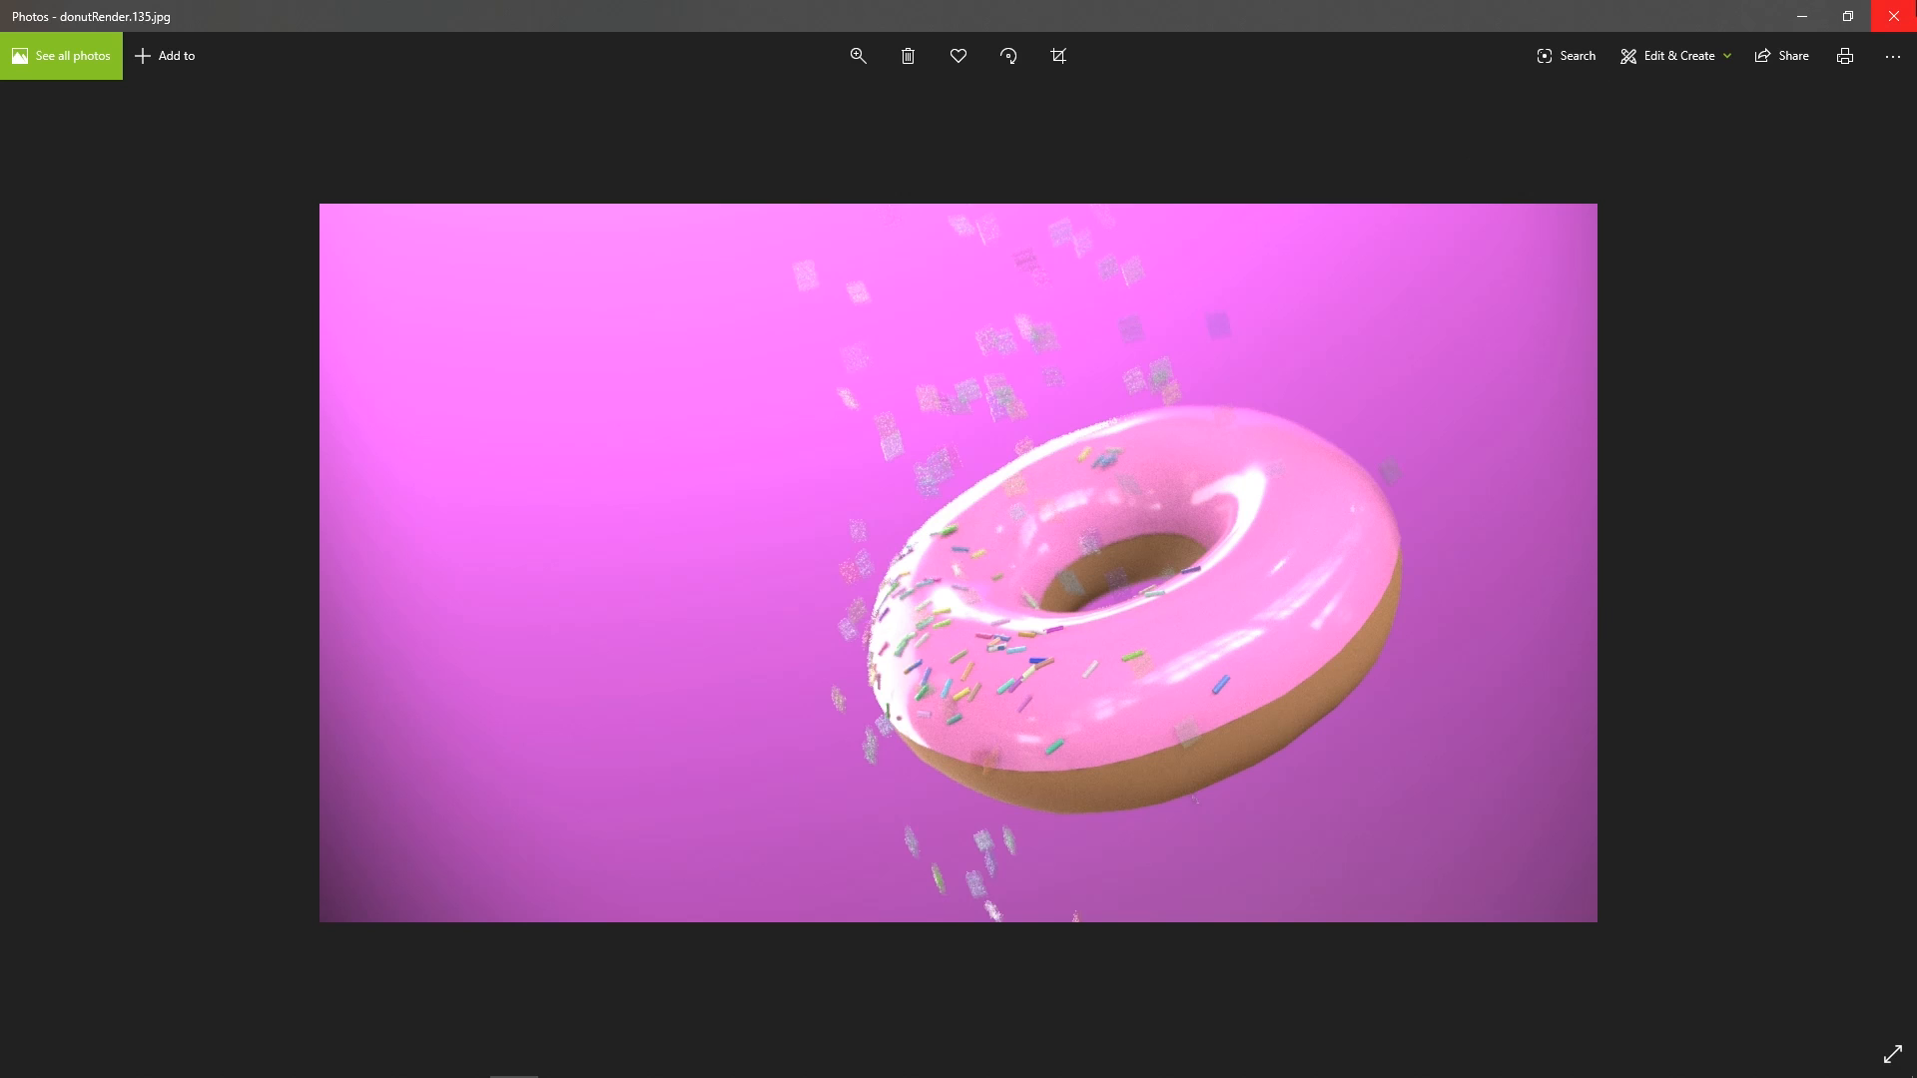
click(1894, 16)
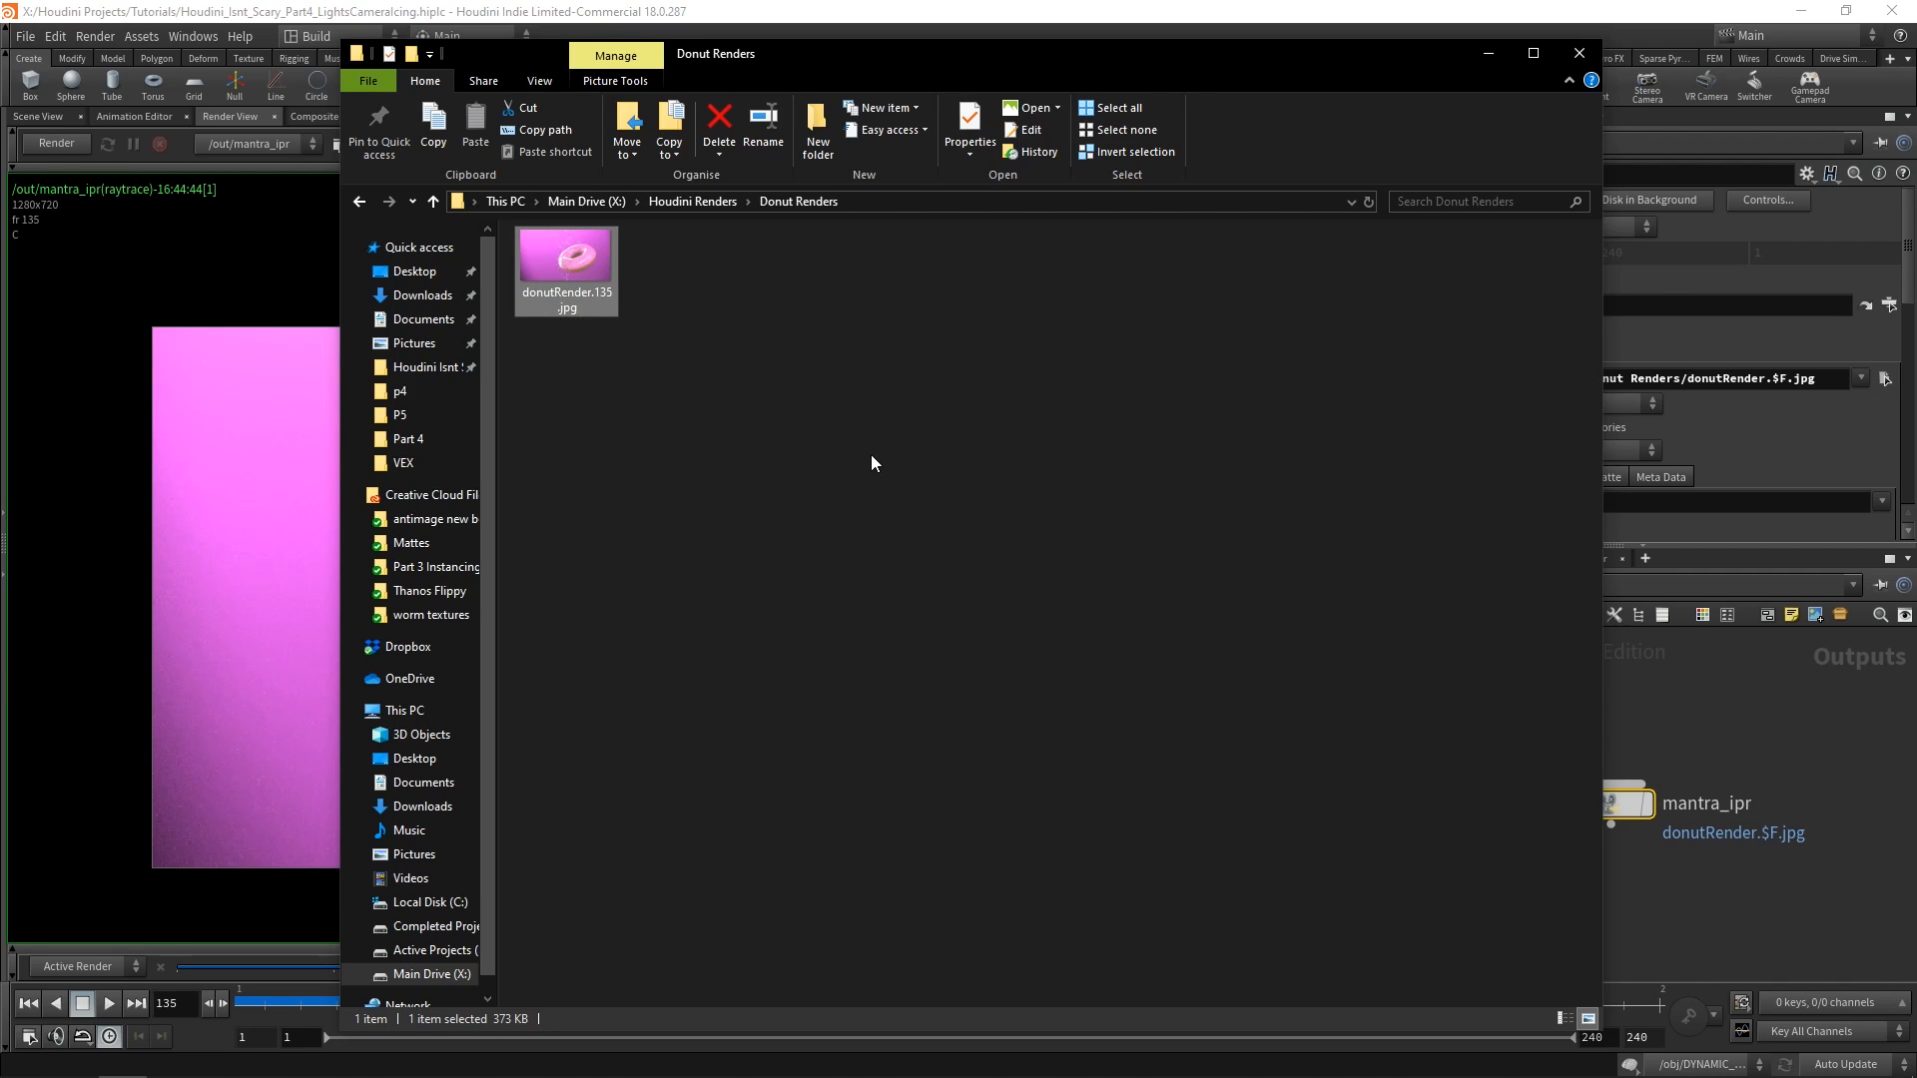
drag(1139, 56, 909, 51)
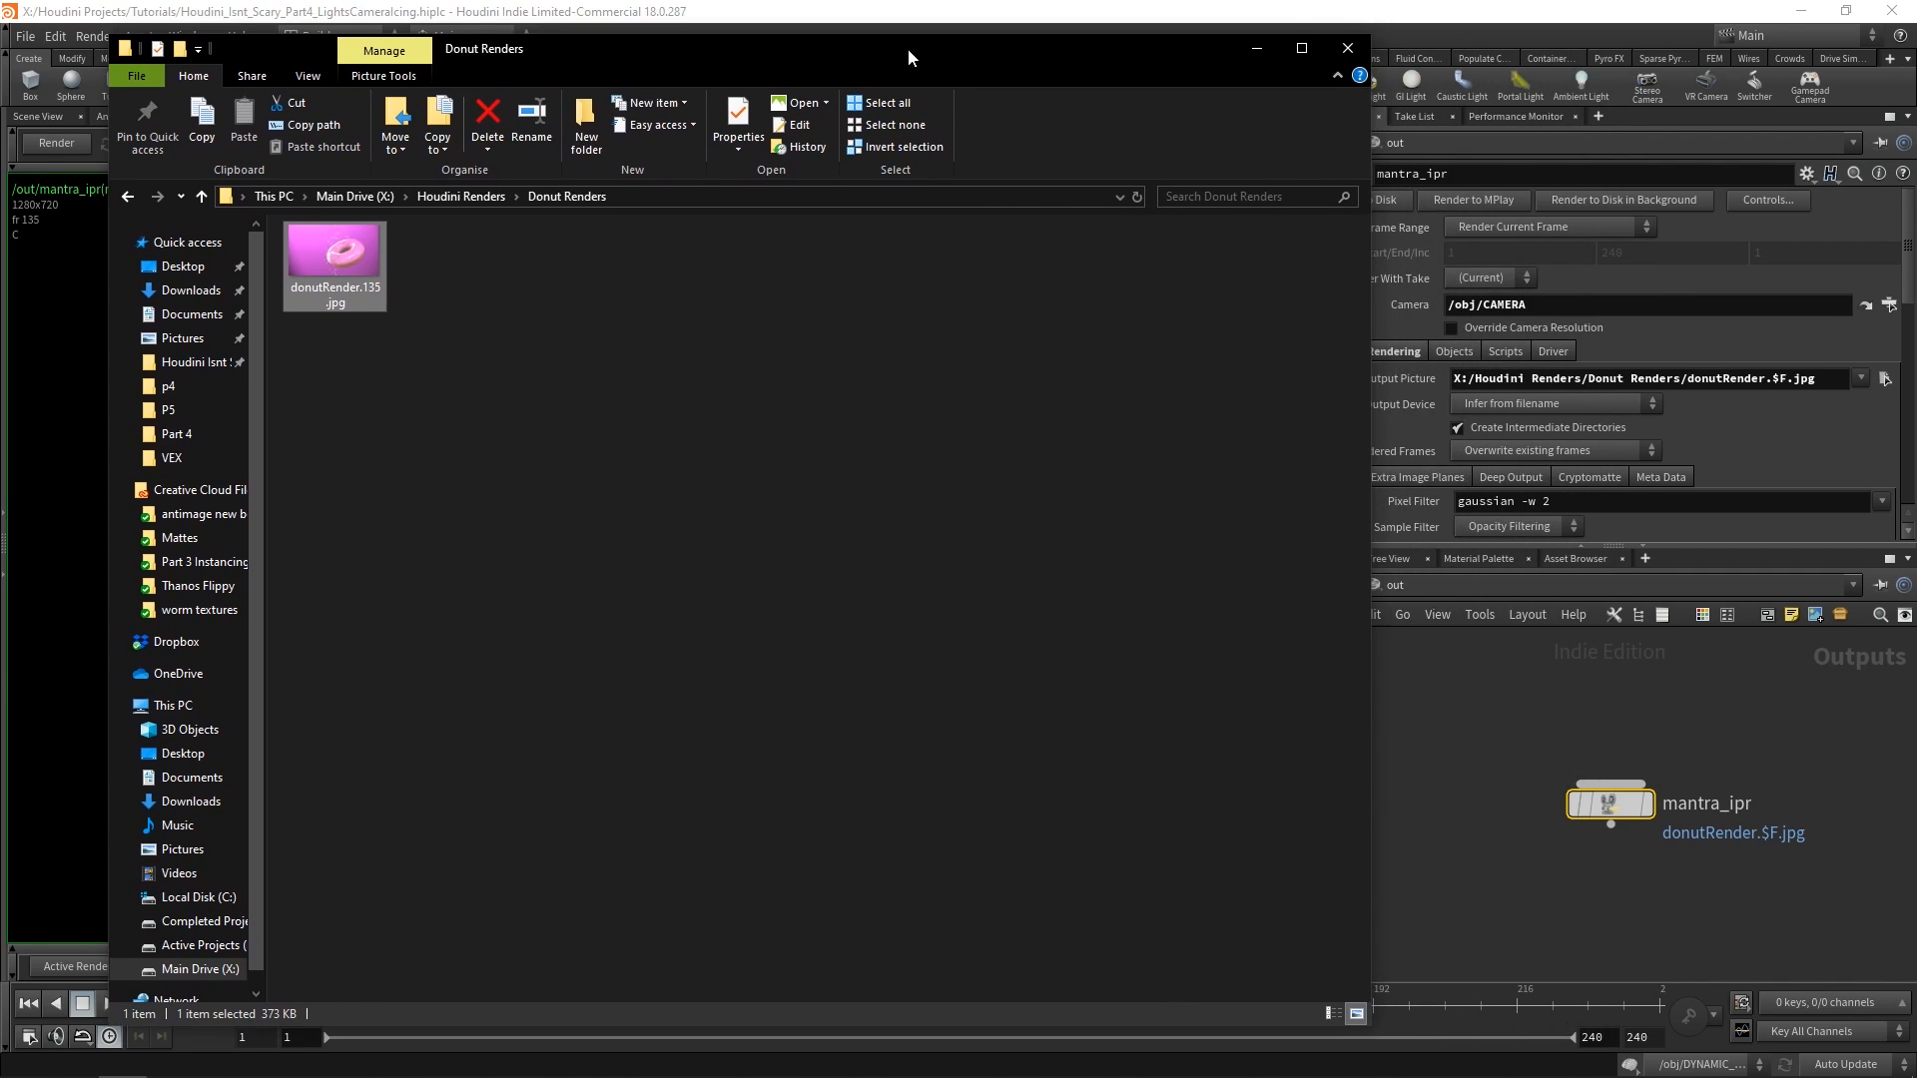
click(1345, 49)
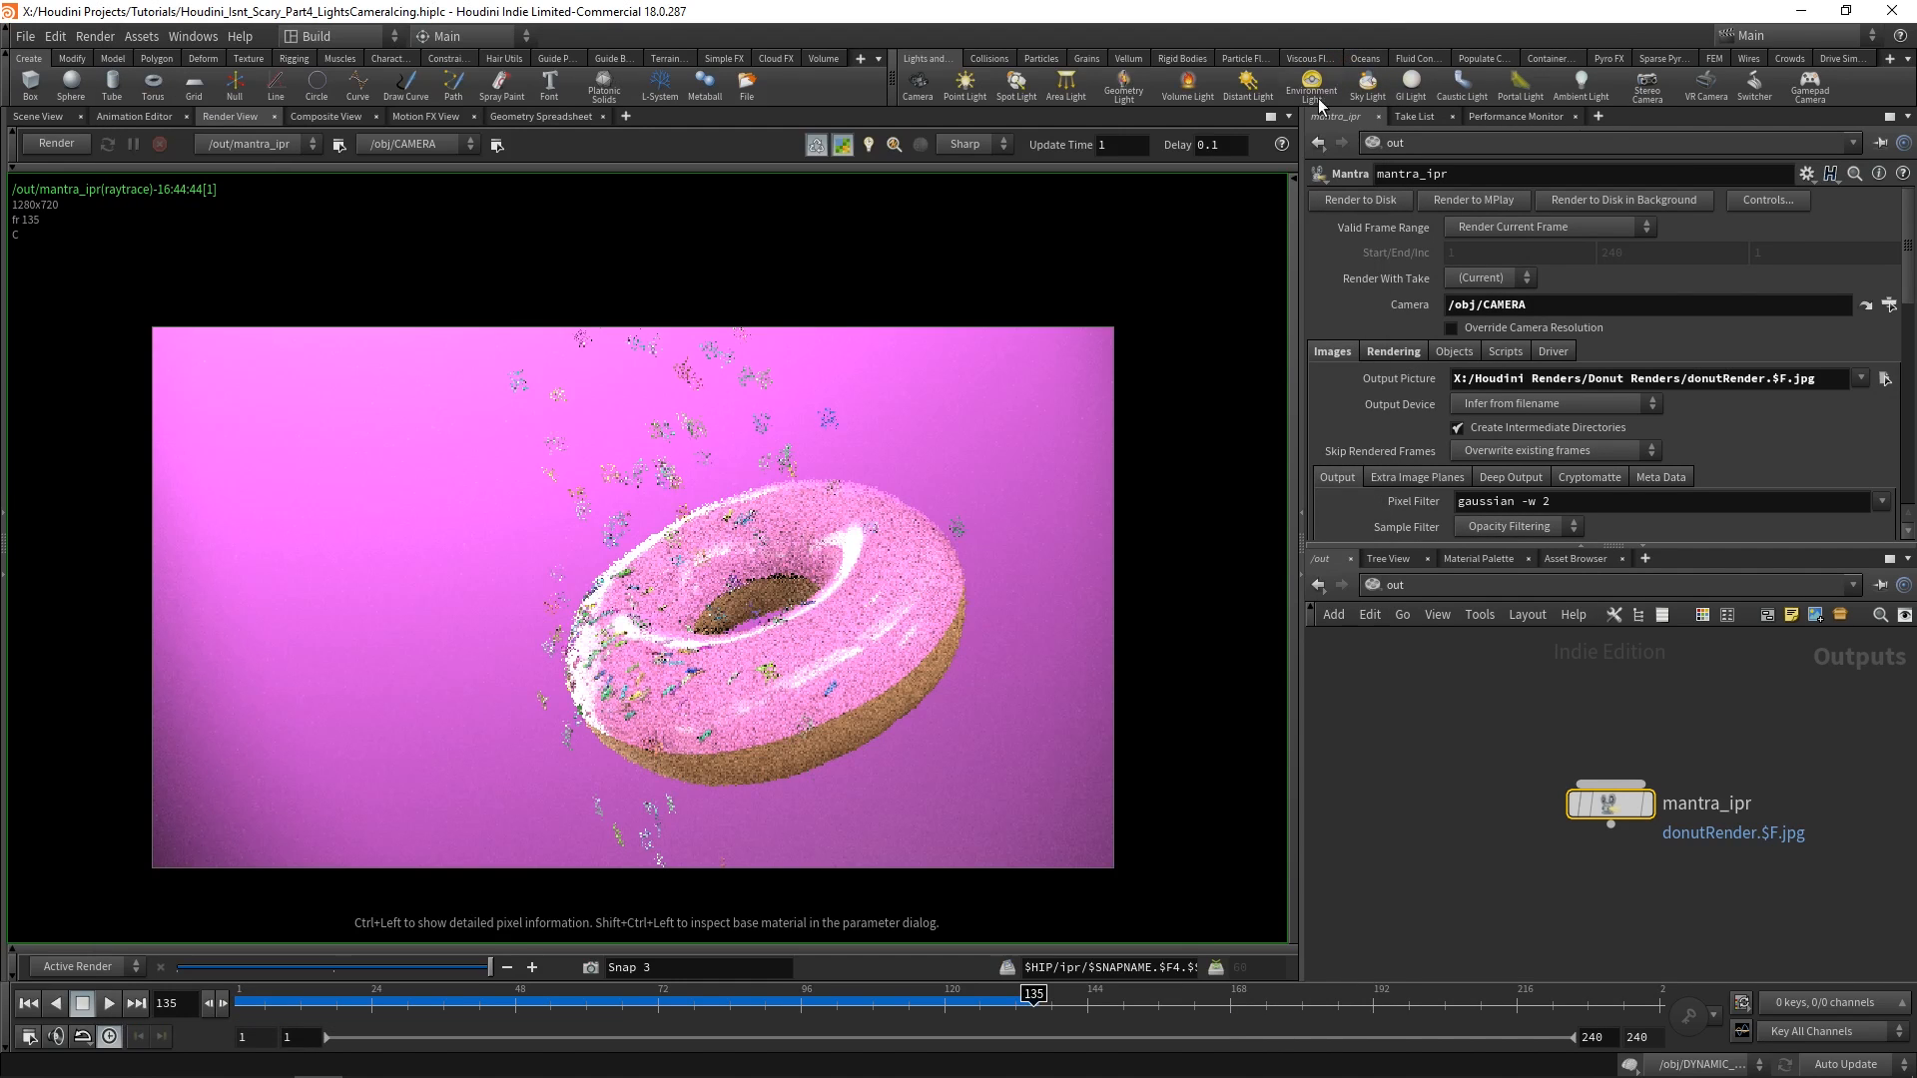
Set mantra_ipr's Valid Frame Range to Render Frame Range and the timeline's end frame to 120.
click(1547, 227)
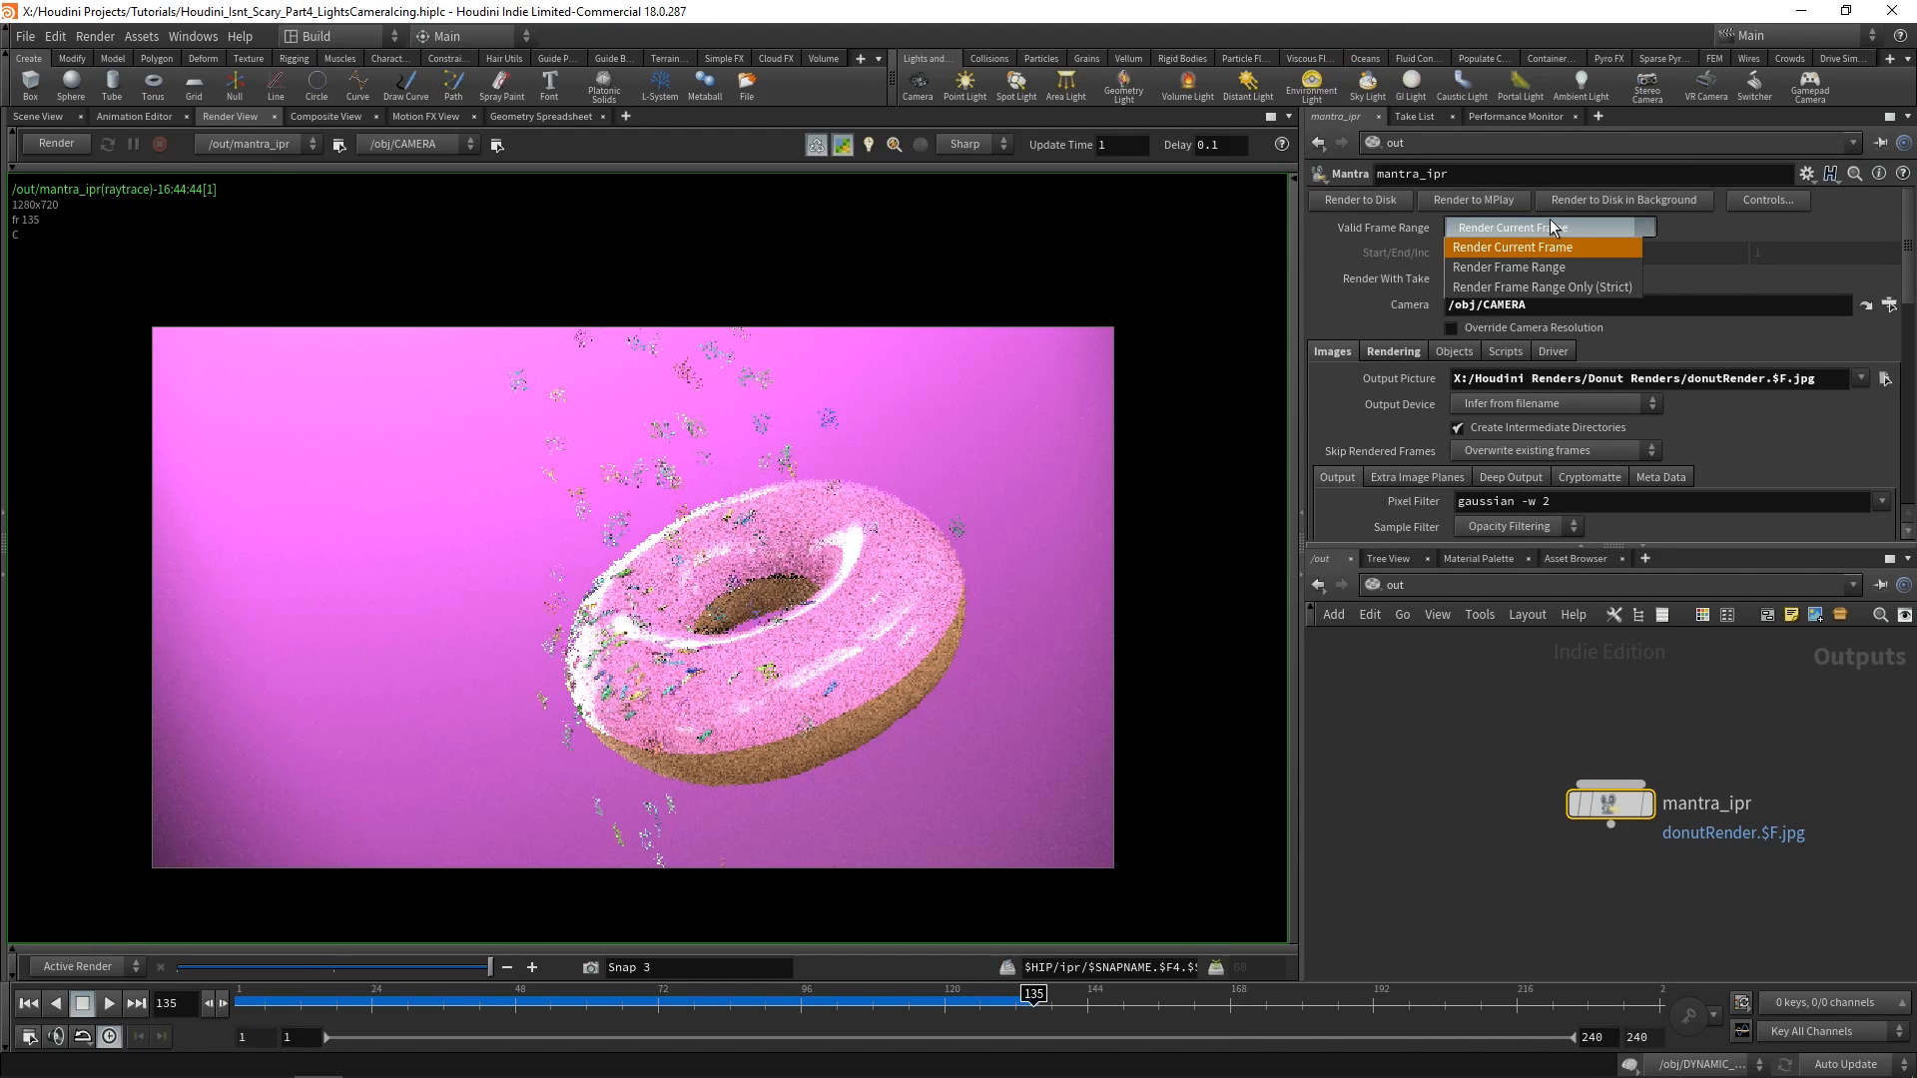
click(1532, 267)
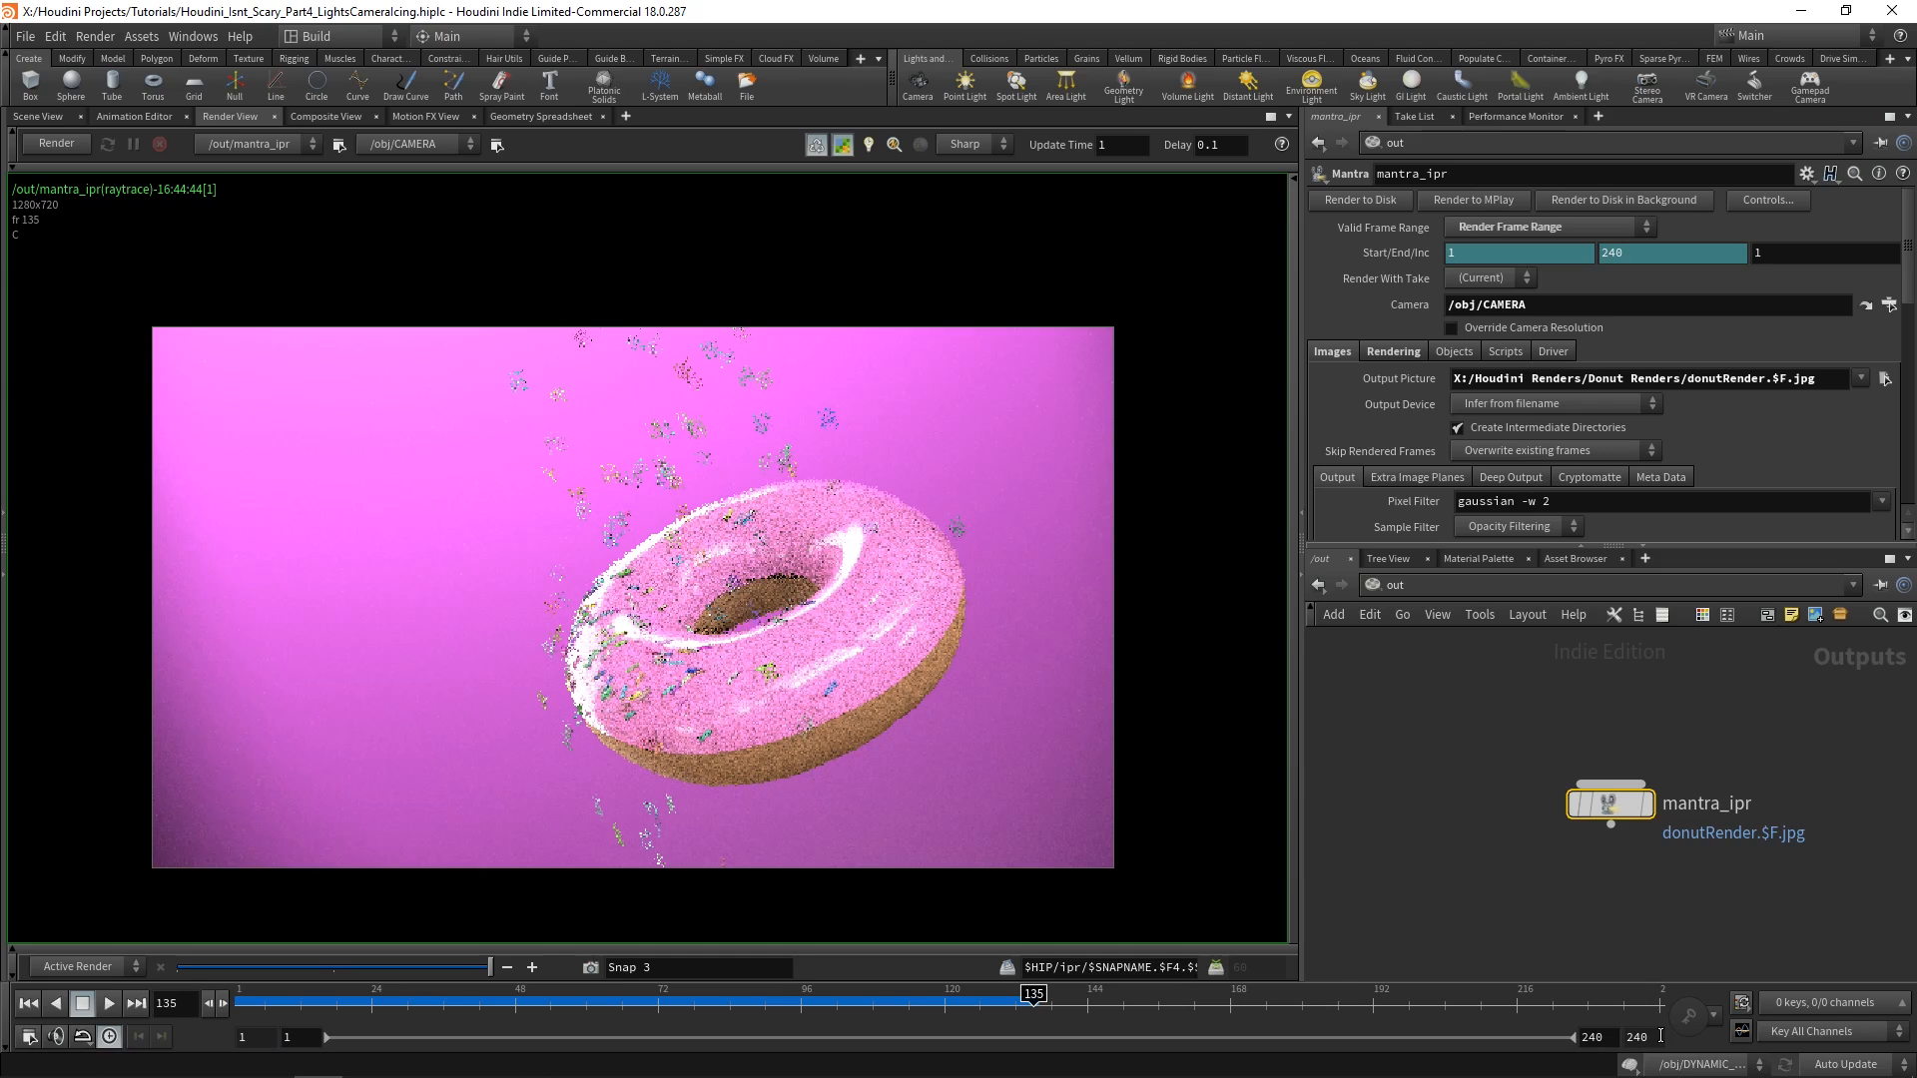
key(Return)
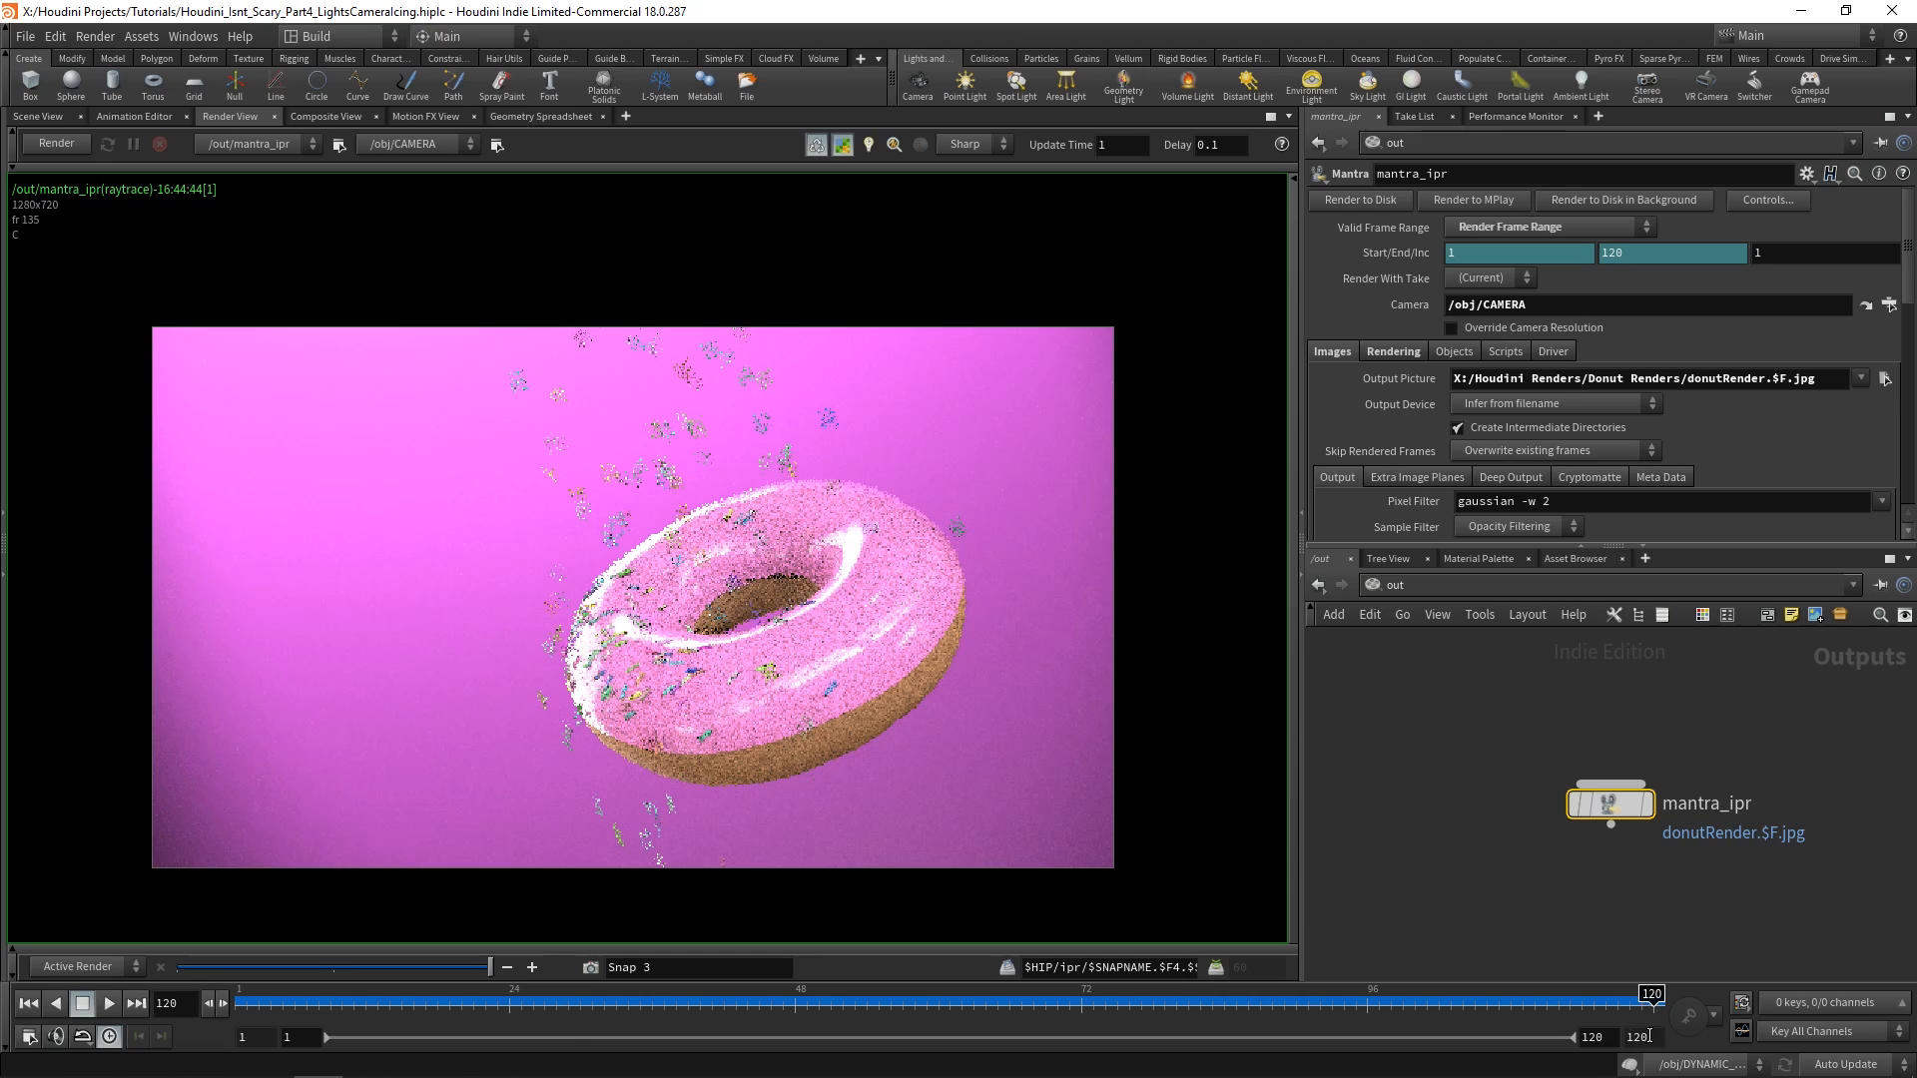
Restore the timeline's end frame to 240 so the render range follows the full animation.
key(BackSpace)
key(BackSpace)
key(BackSpace)
text(240)
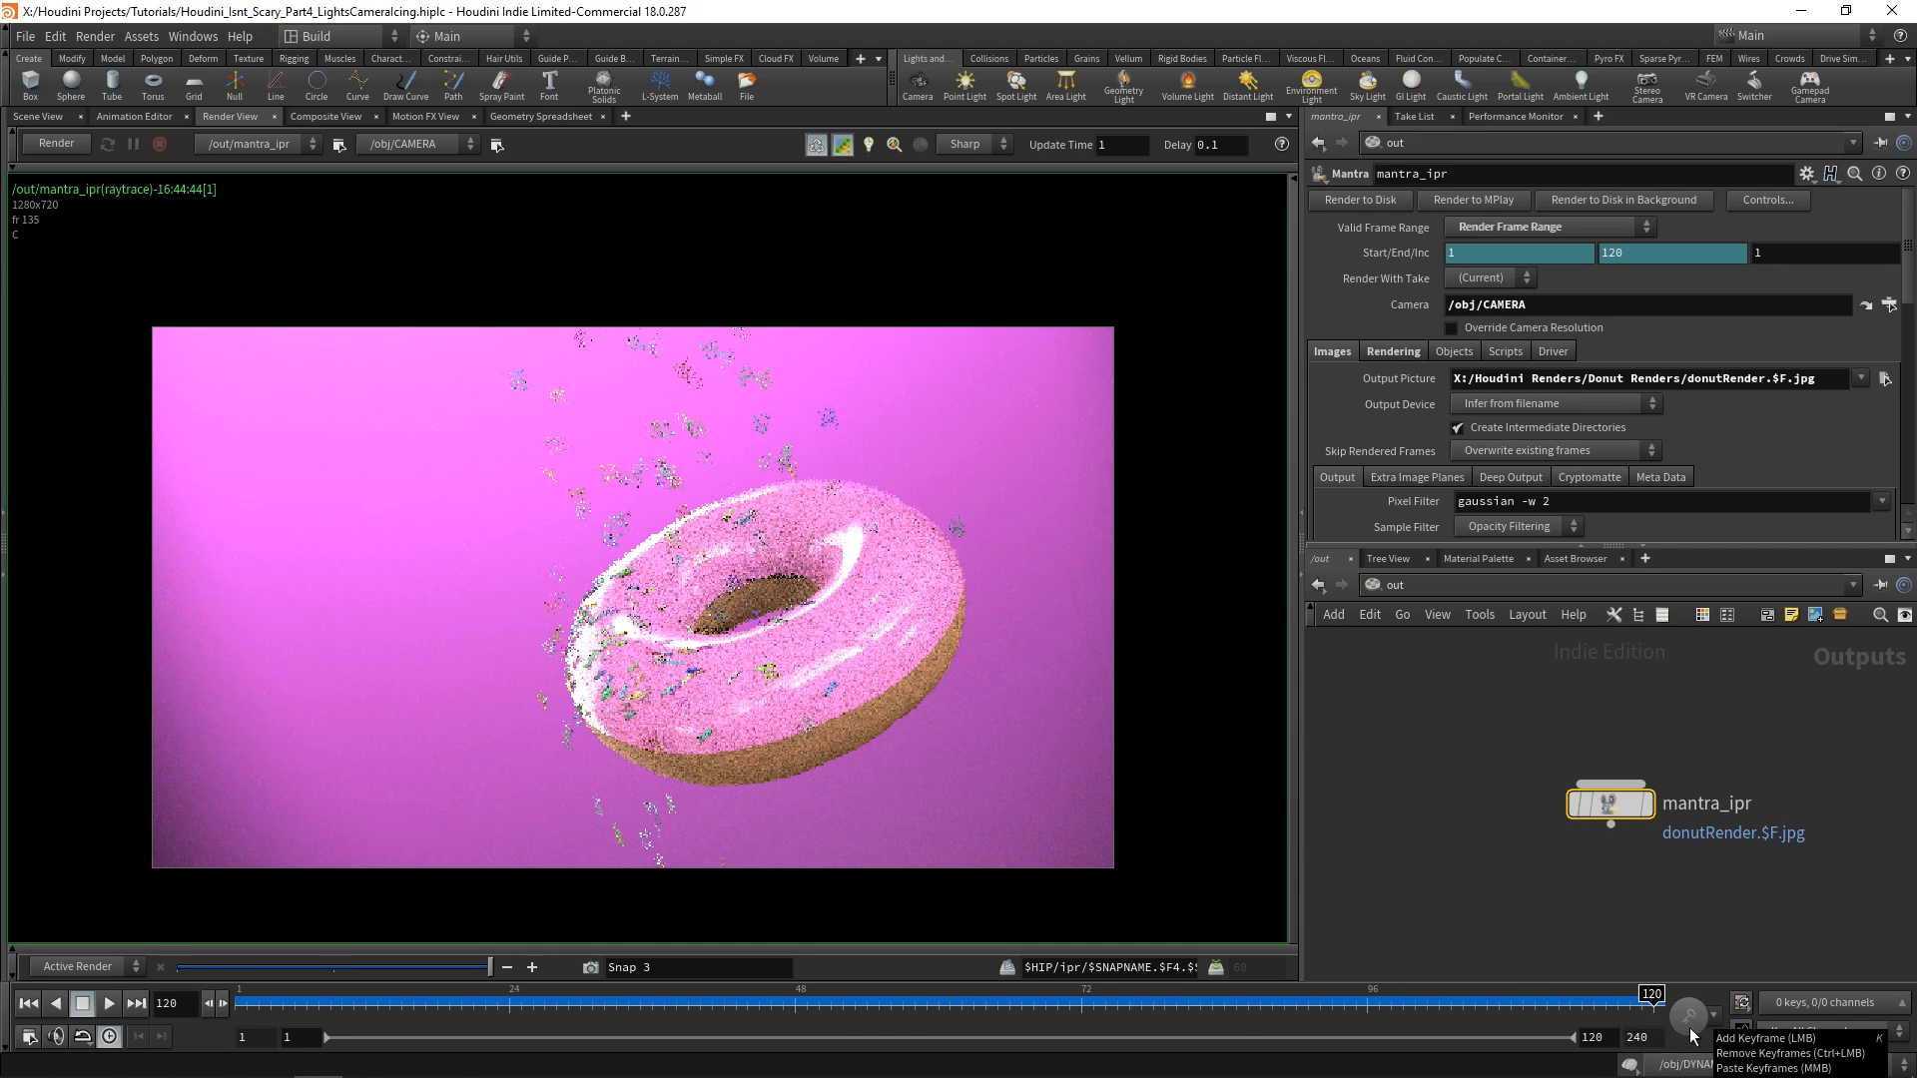
key(Return)
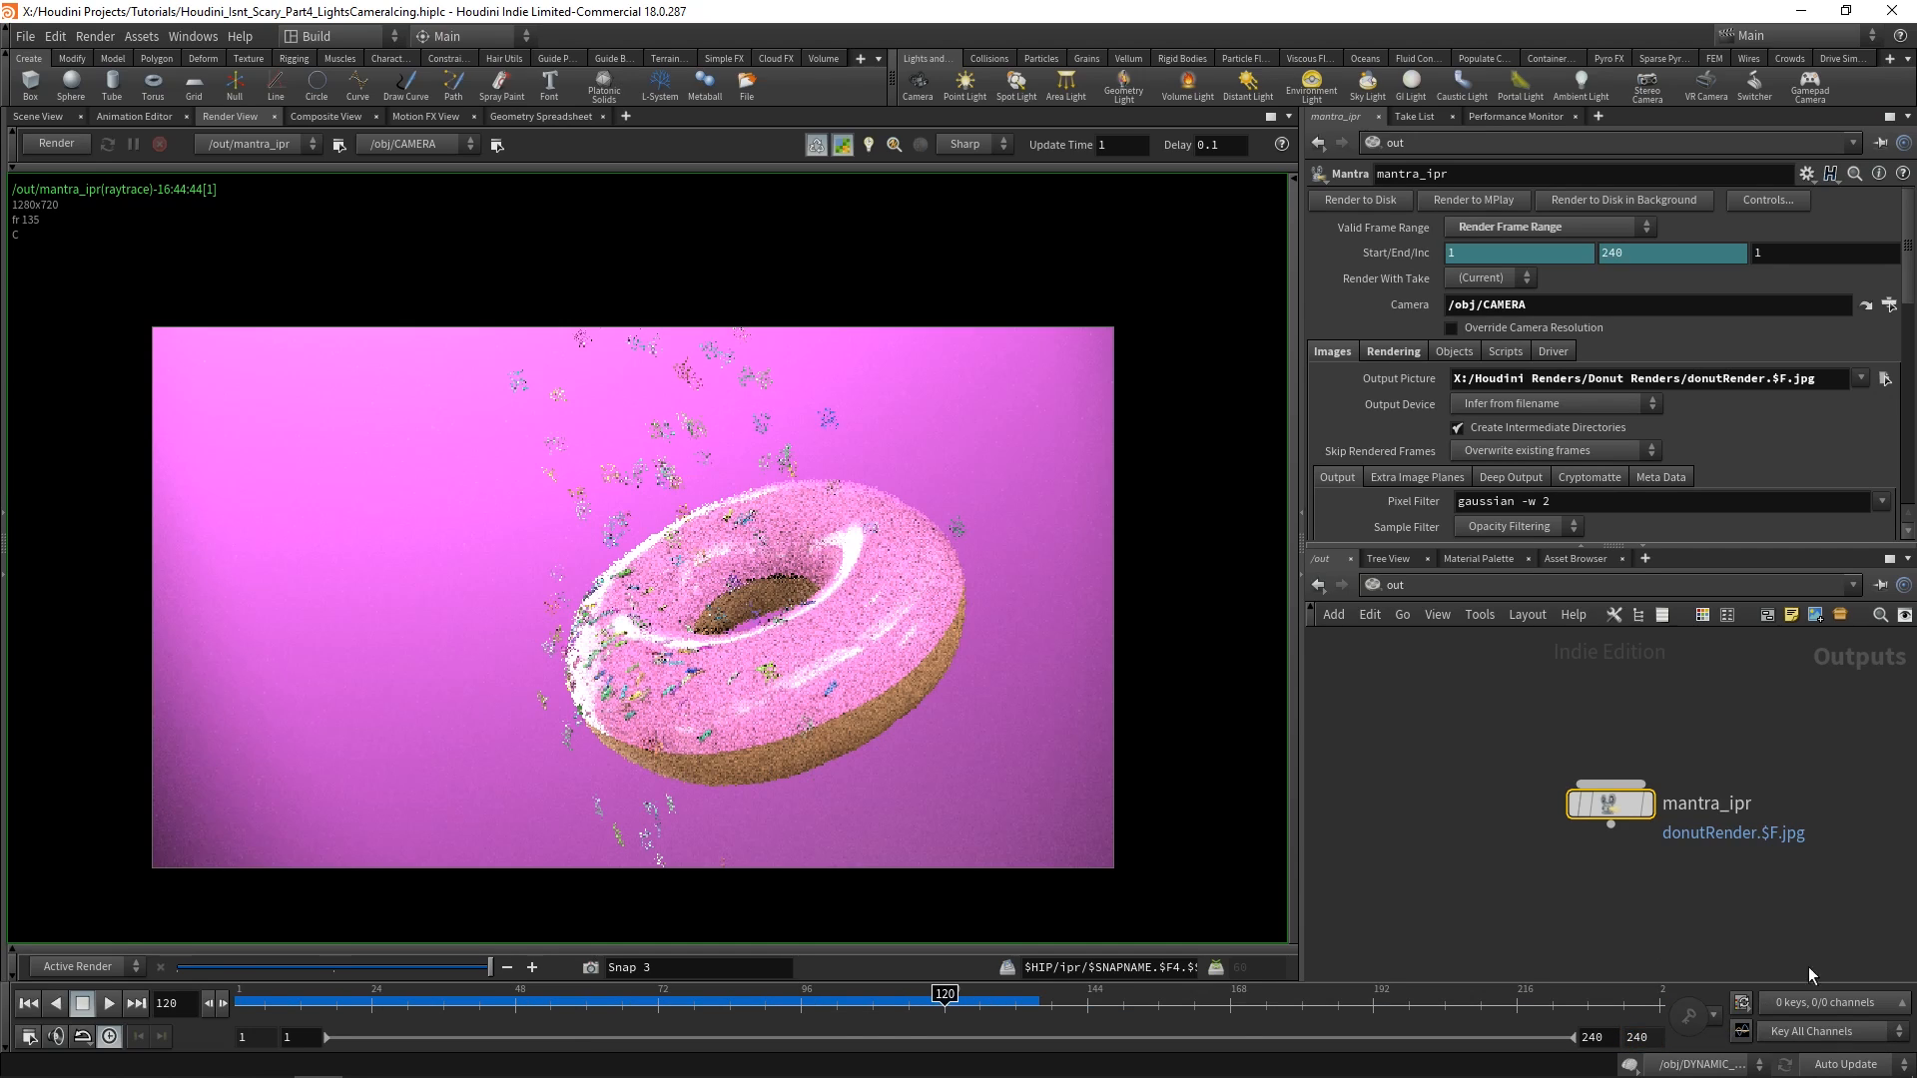
Set mantra_ipr's render range to start at frame 1 and end at frame 120, and start rendering the sequence to disk.
click(1393, 255)
click(1524, 253)
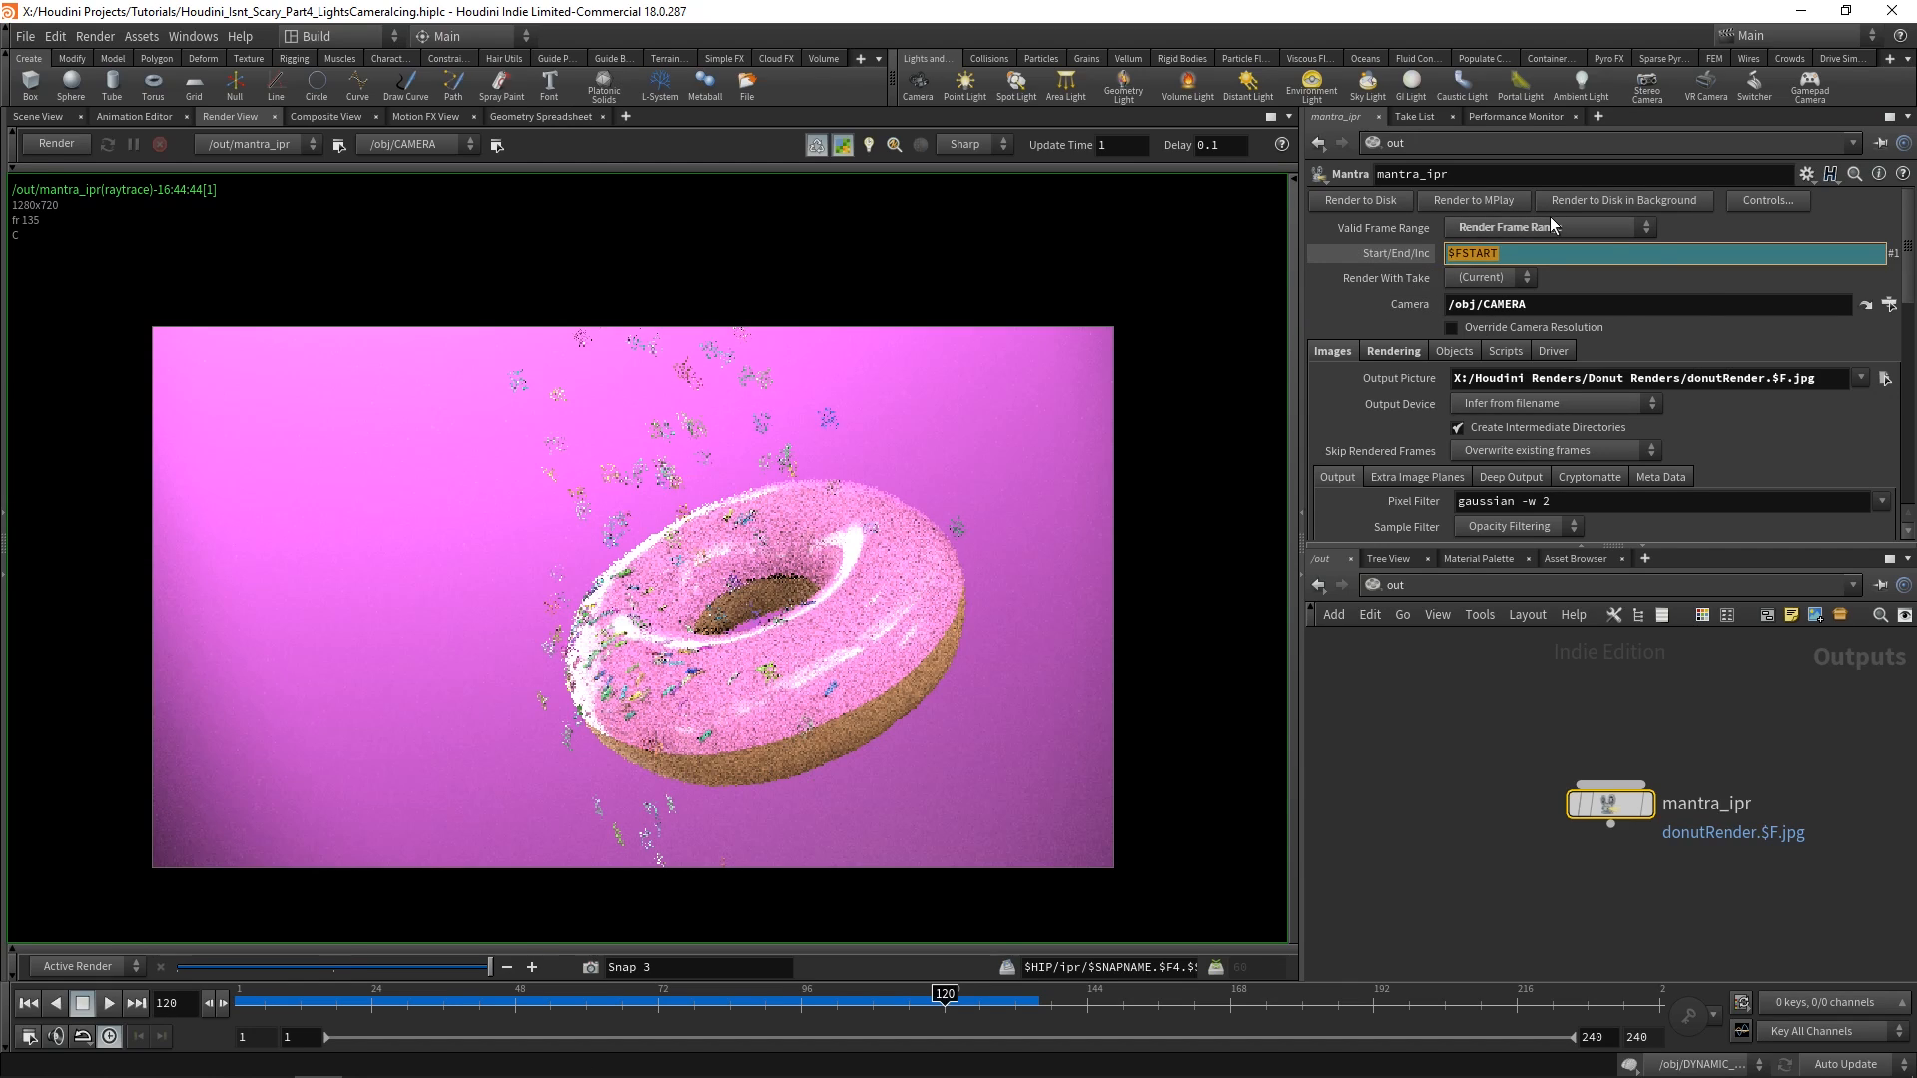
text(1)
key(Return)
click(1685, 254)
text(80120)
key(Return)
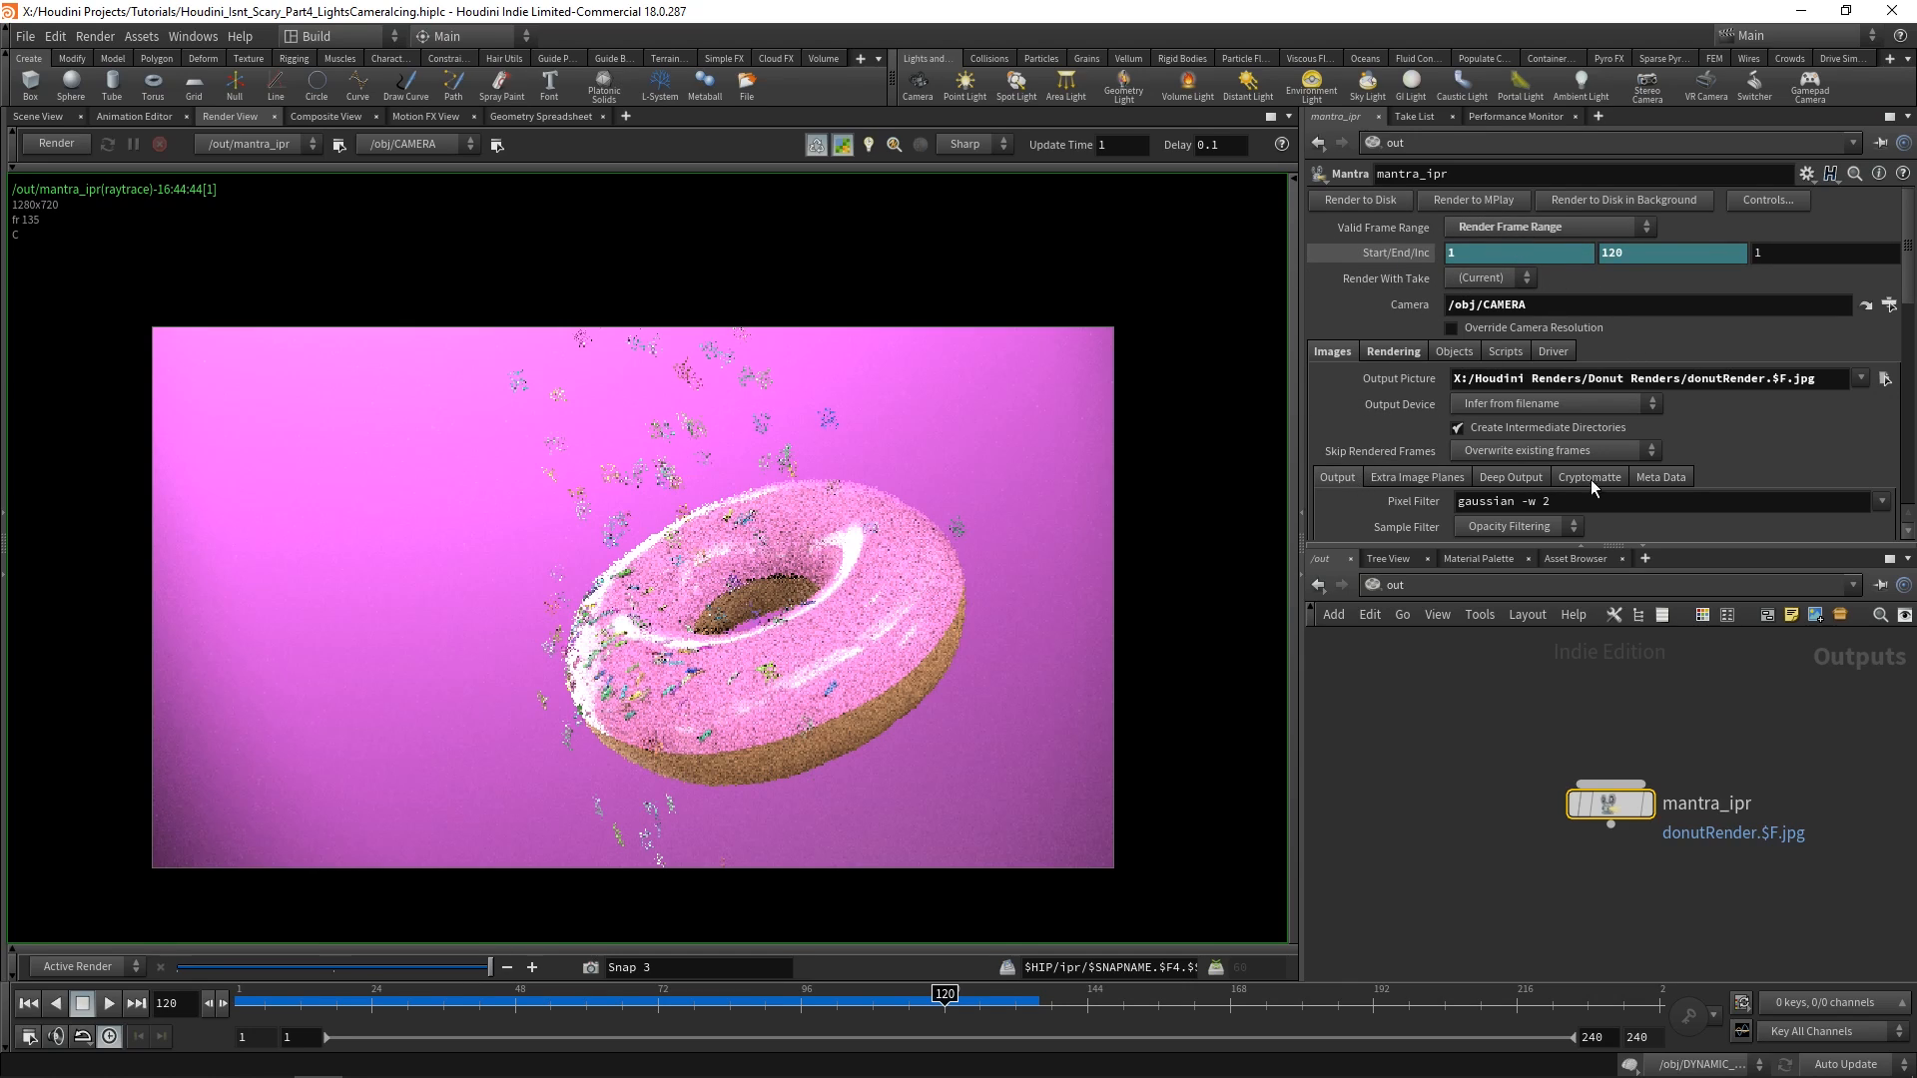
click(1357, 205)
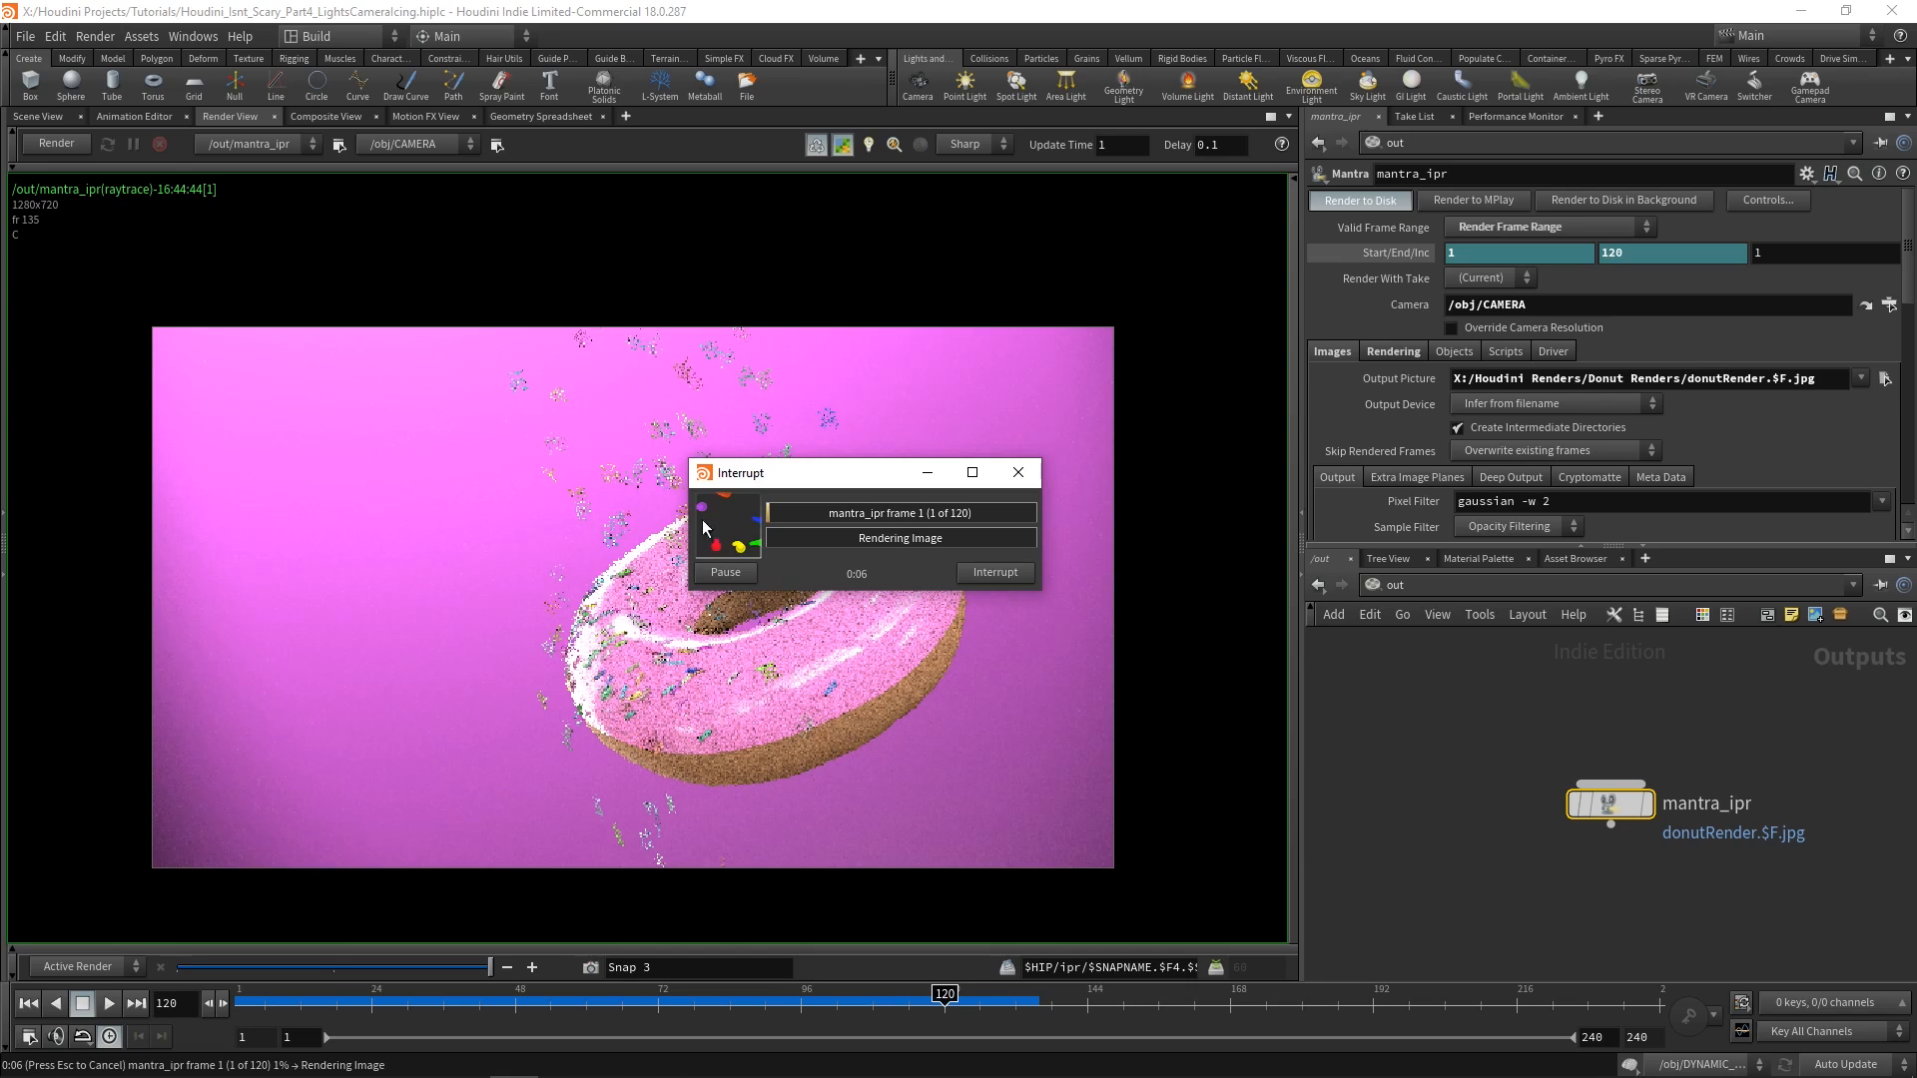
drag(857, 478, 774, 450)
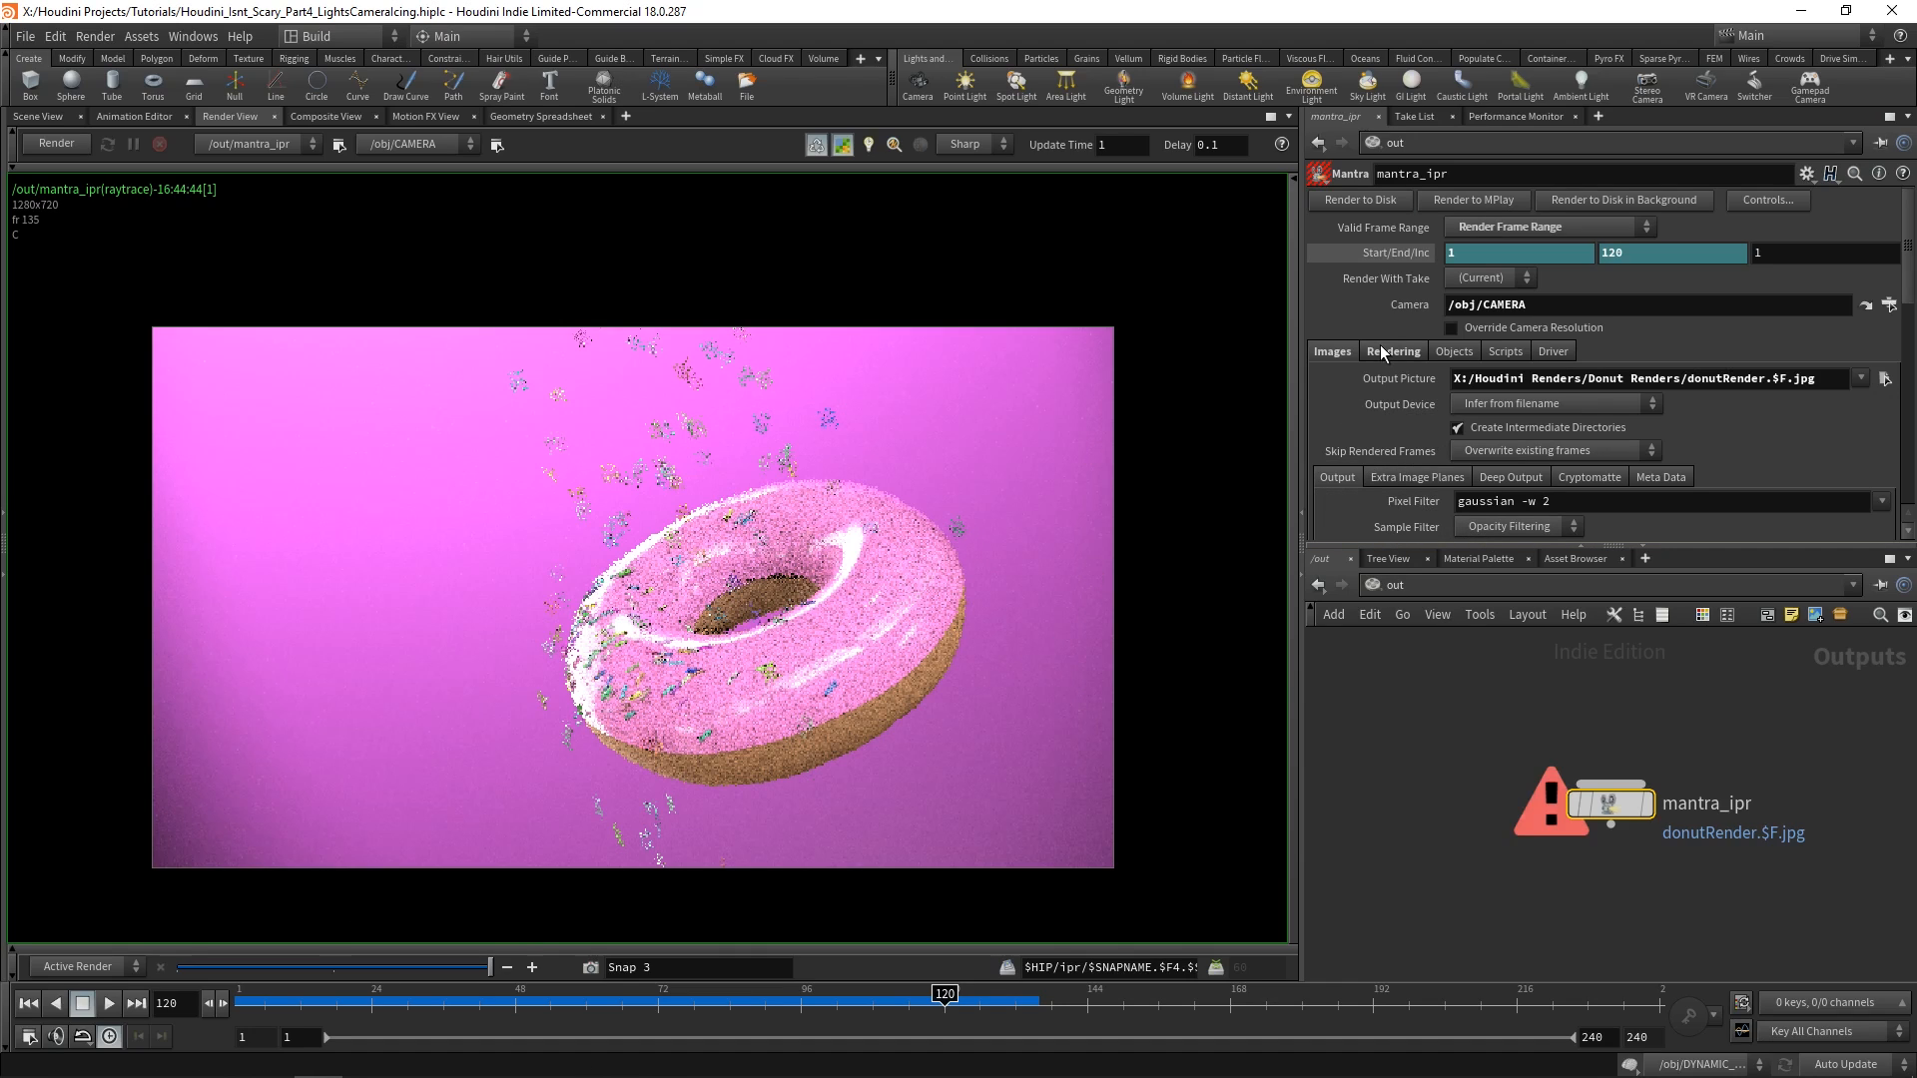
Return to the object network and review the CAMERA's View and Sampling parameters.
click(1418, 587)
click(1445, 686)
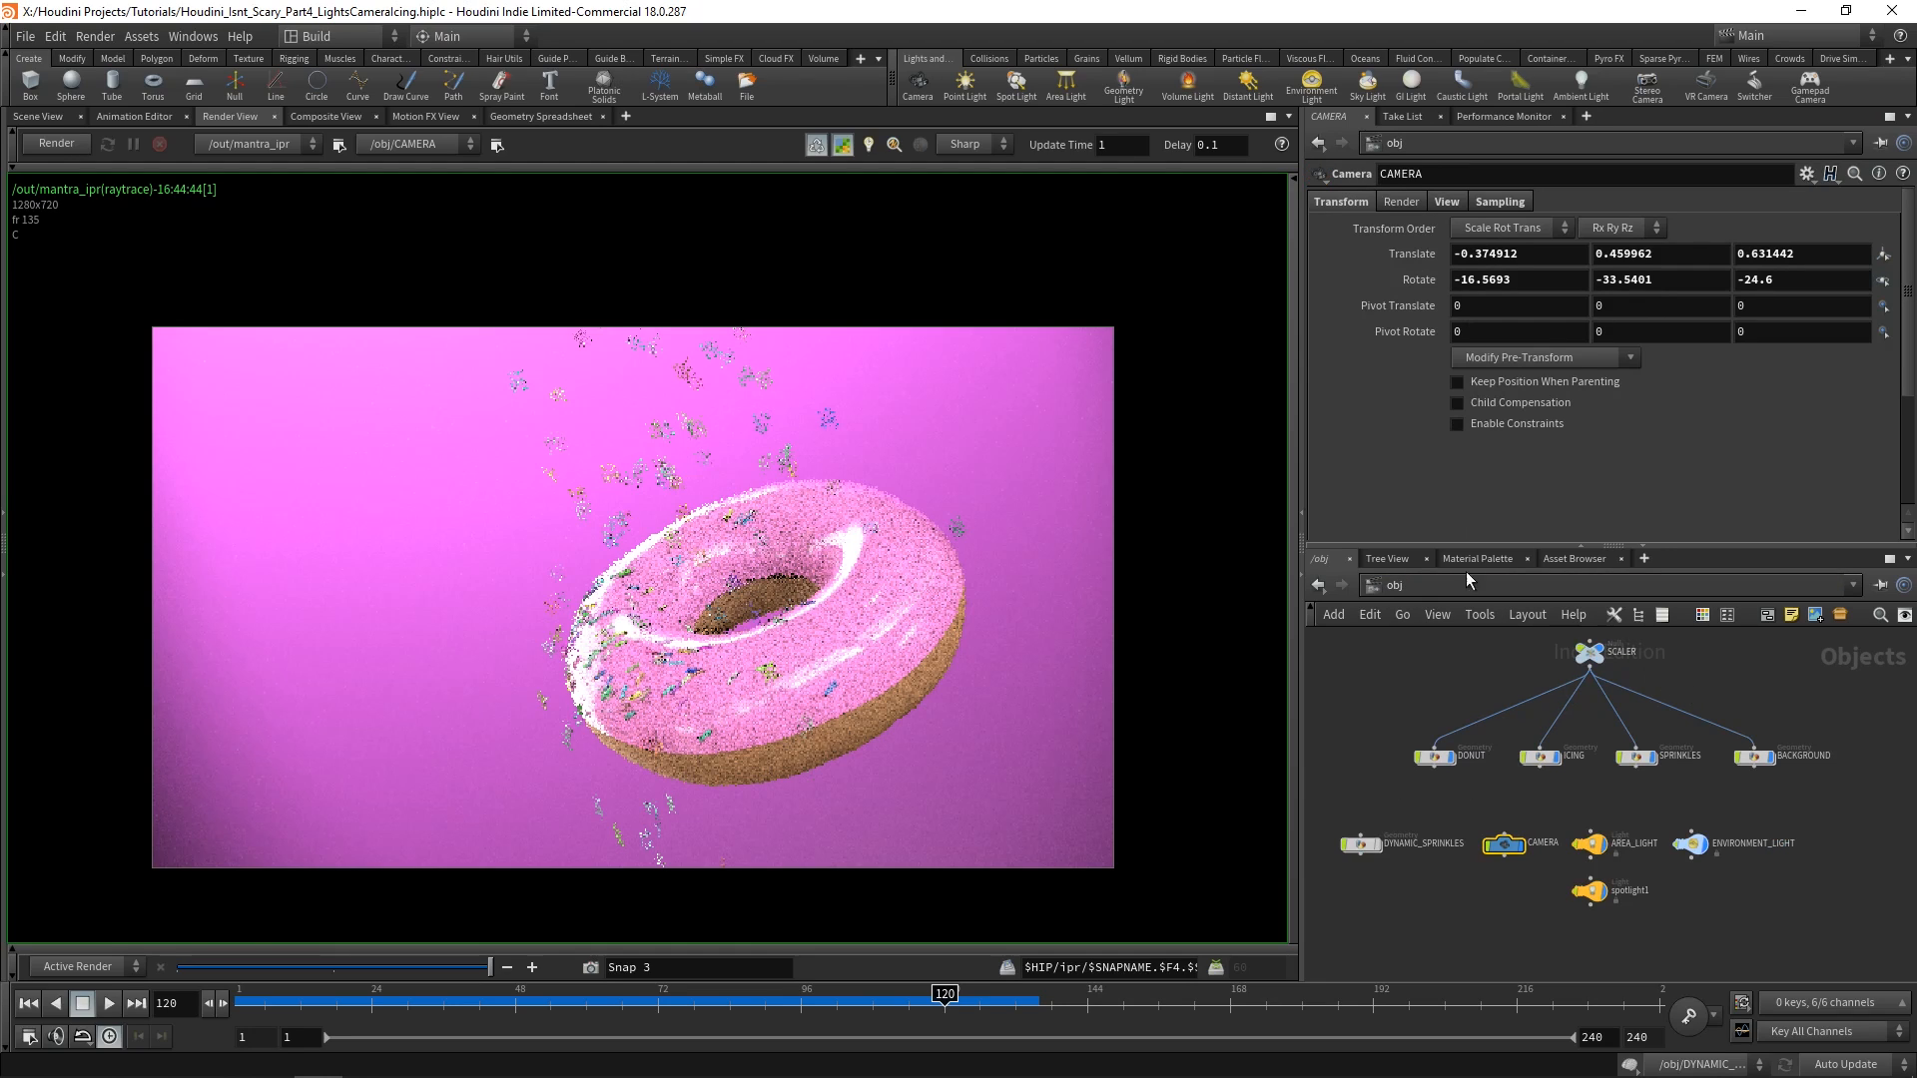
click(1439, 203)
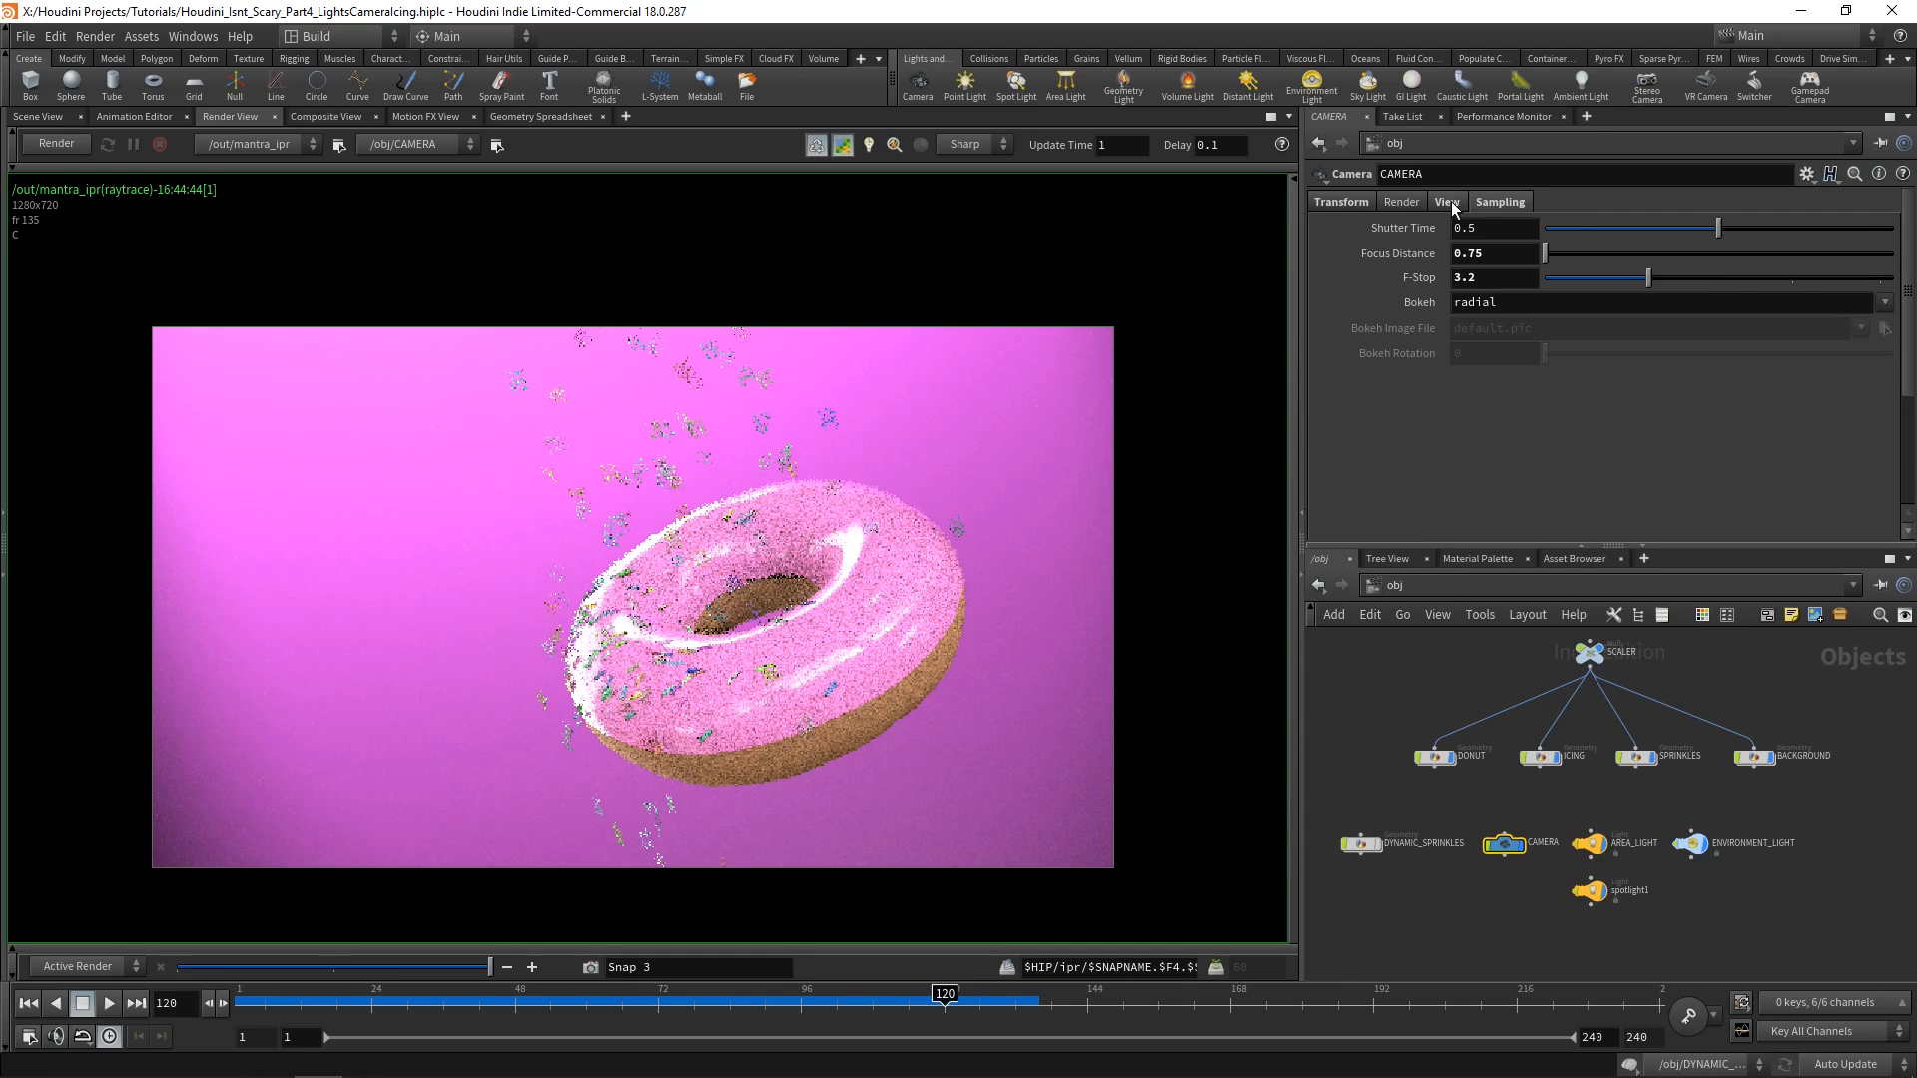
click(1499, 200)
click(1464, 204)
click(1498, 202)
Run the live render preview and assign the Piano Lacquer preset to the icing and the Glass preset to the donut body.
click(57, 143)
click(1478, 558)
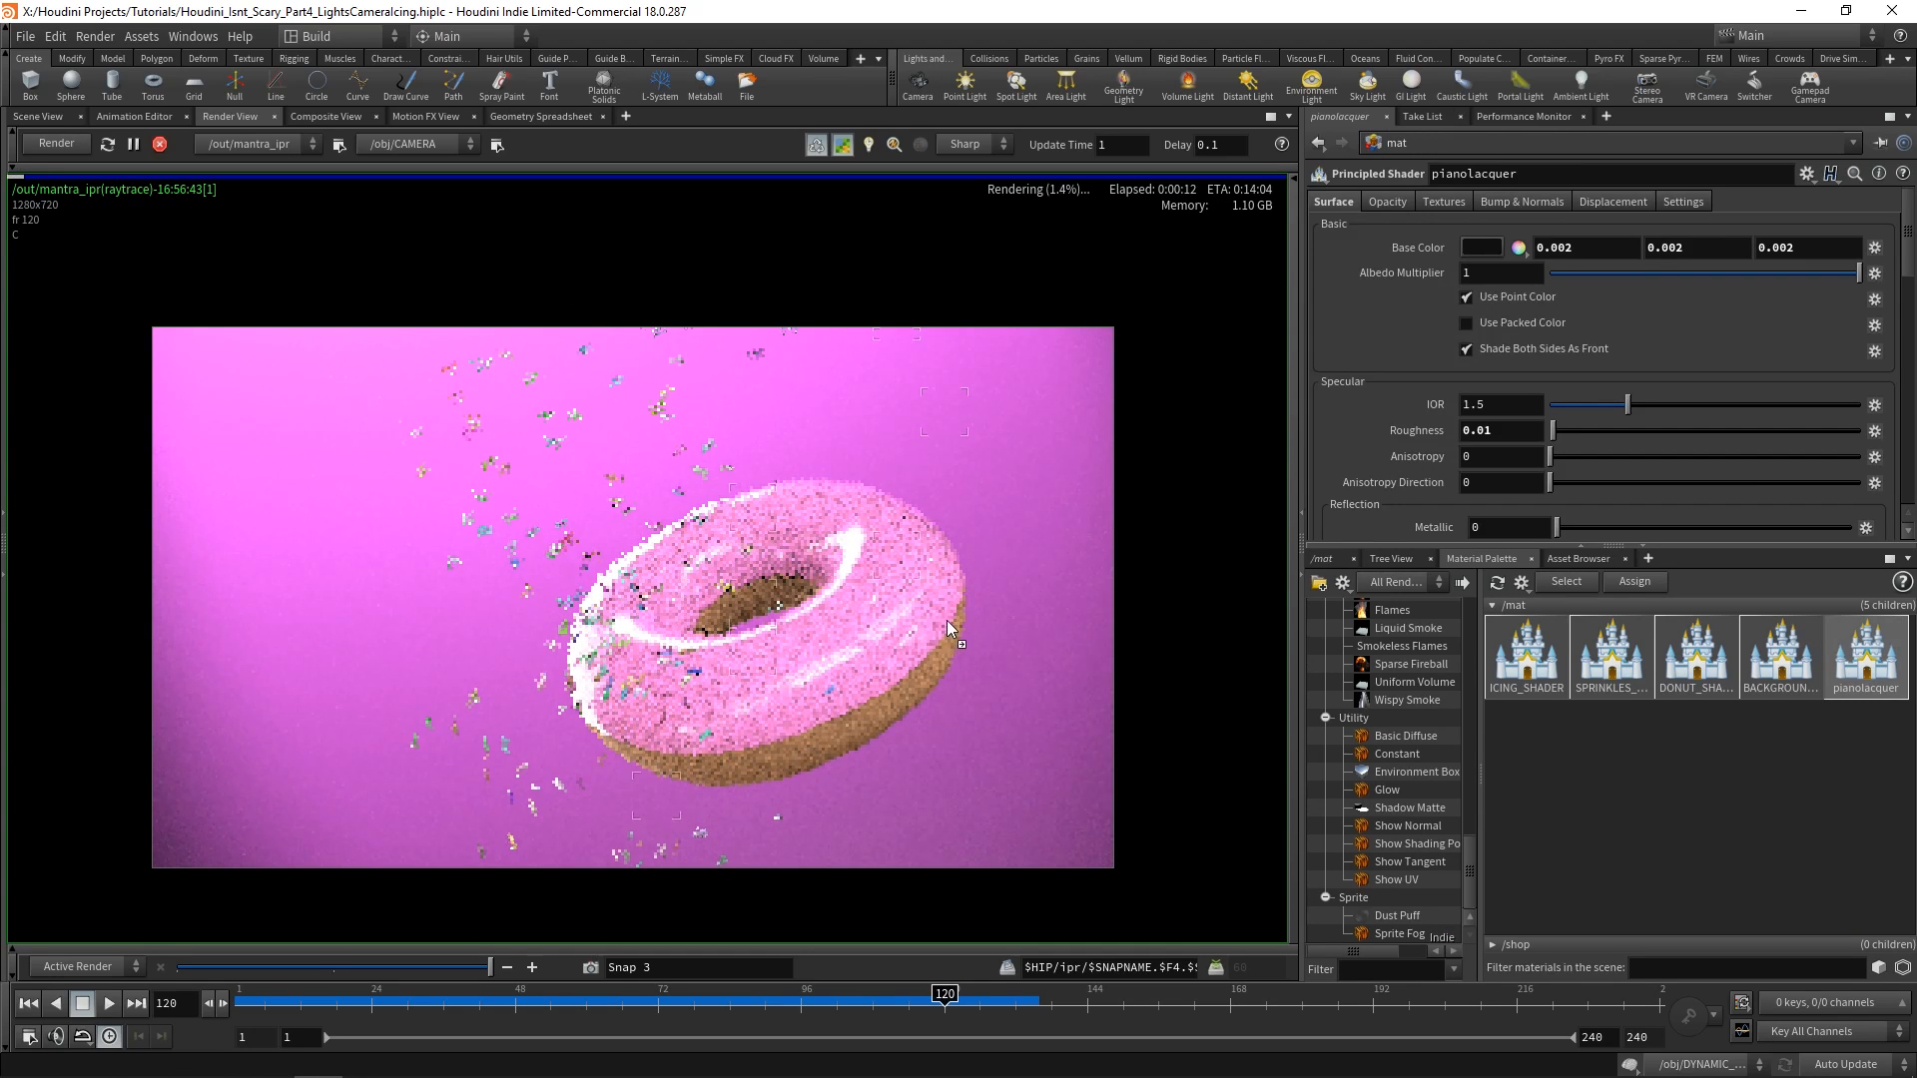
drag(947, 620, 869, 629)
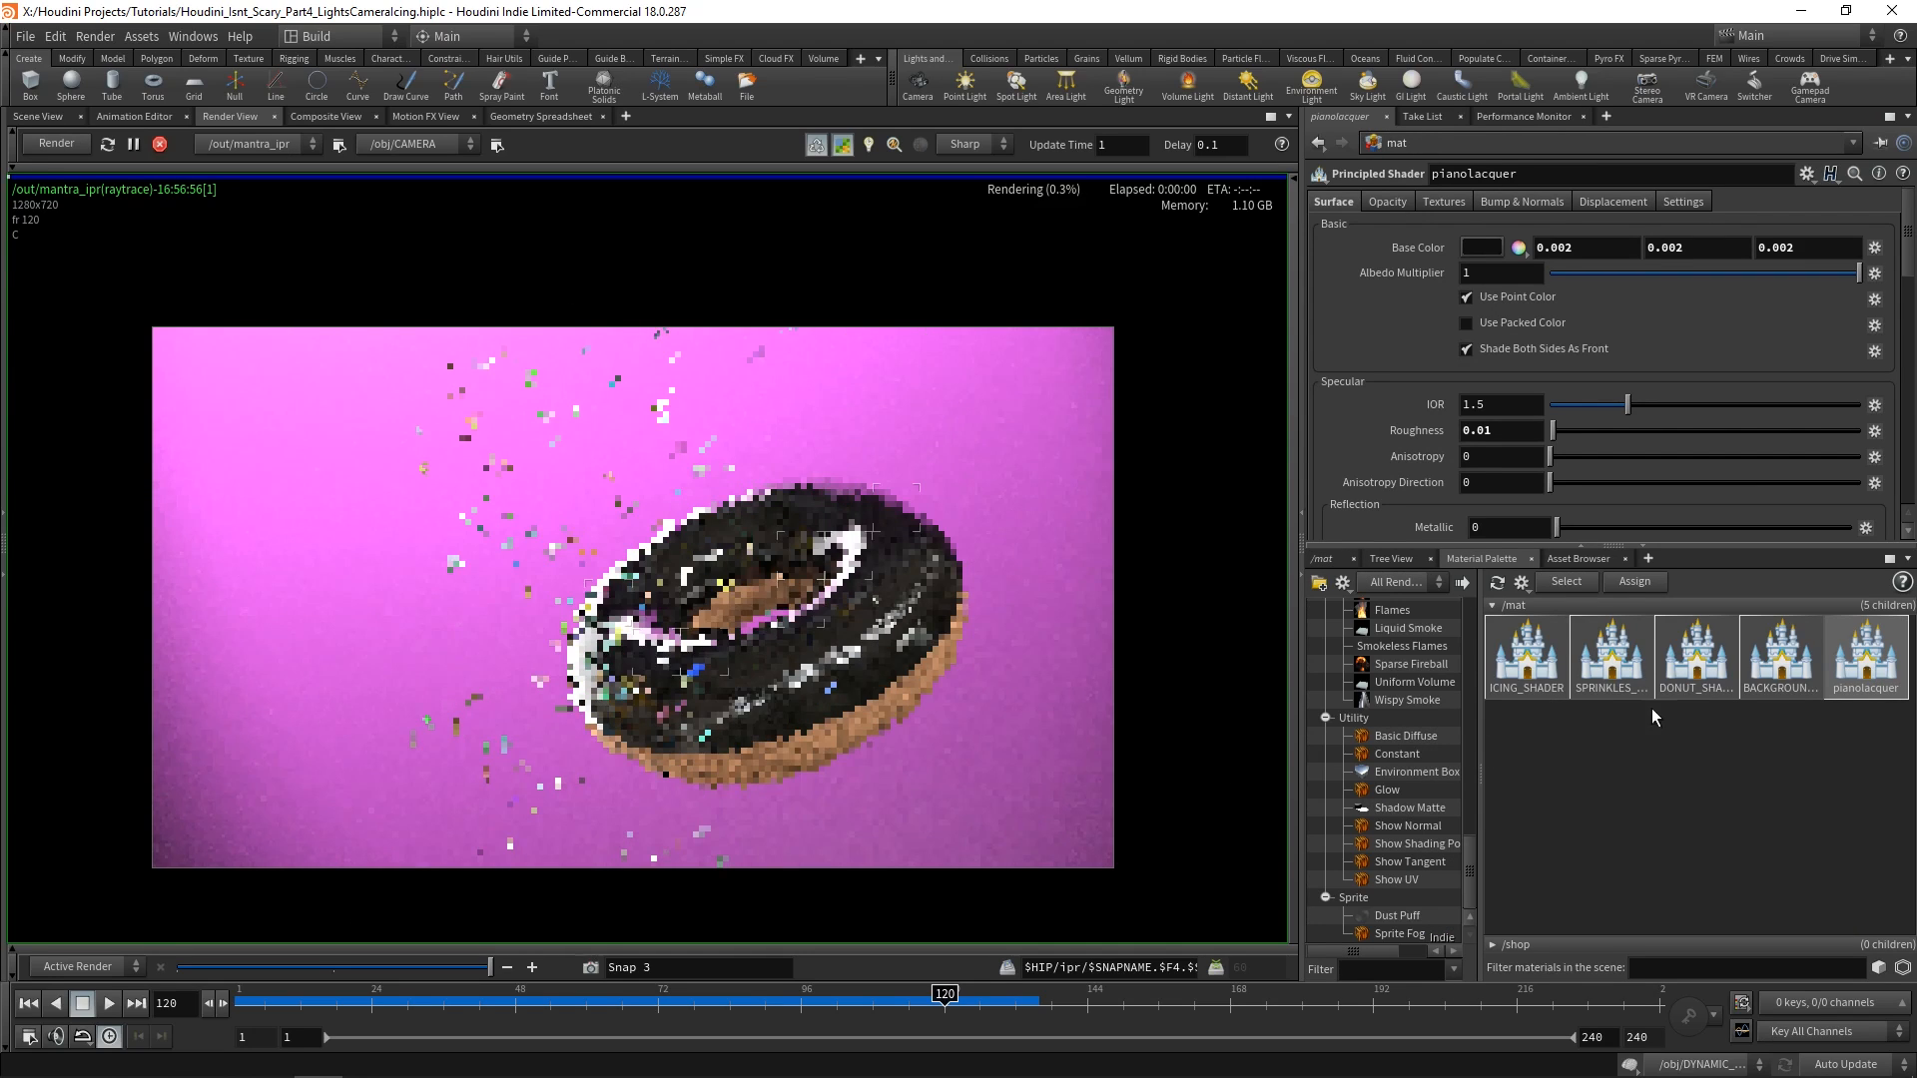
scroll(1398, 756, up, 6)
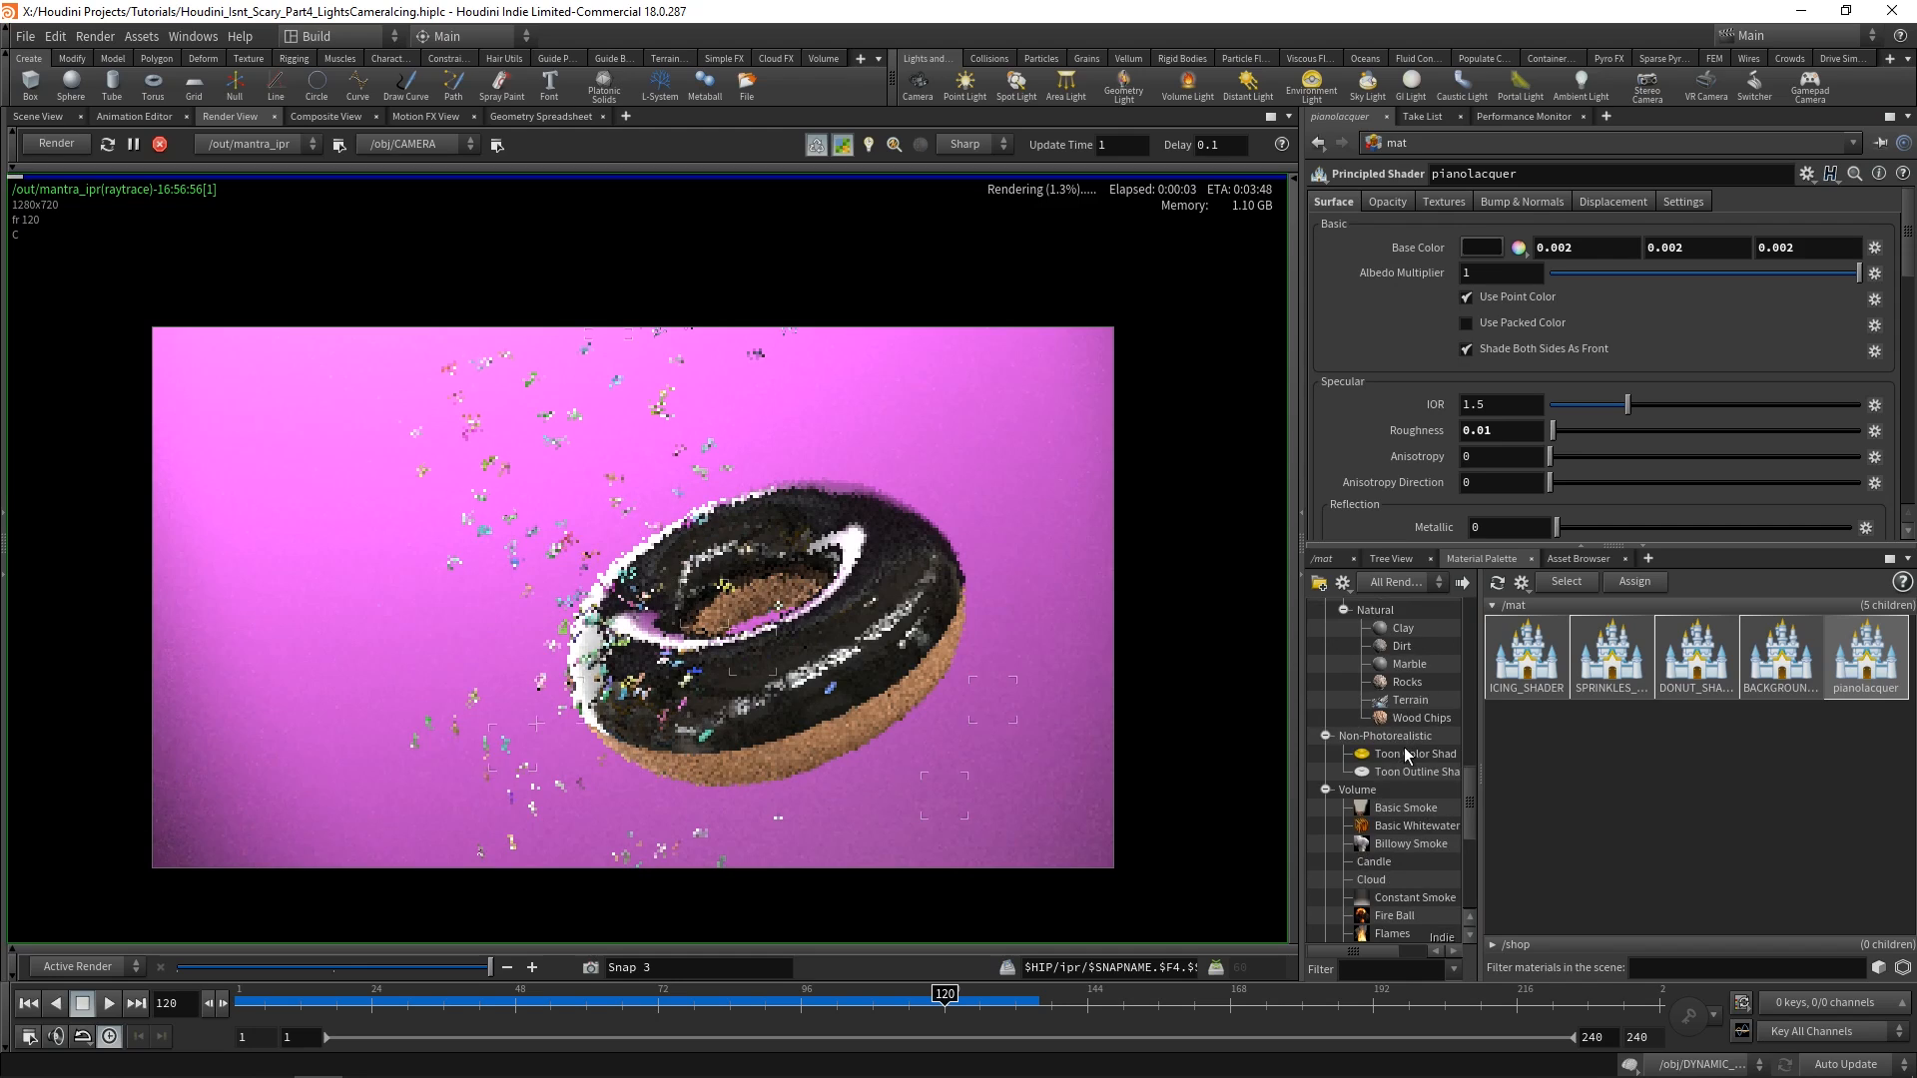
drag(1404, 737, 802, 756)
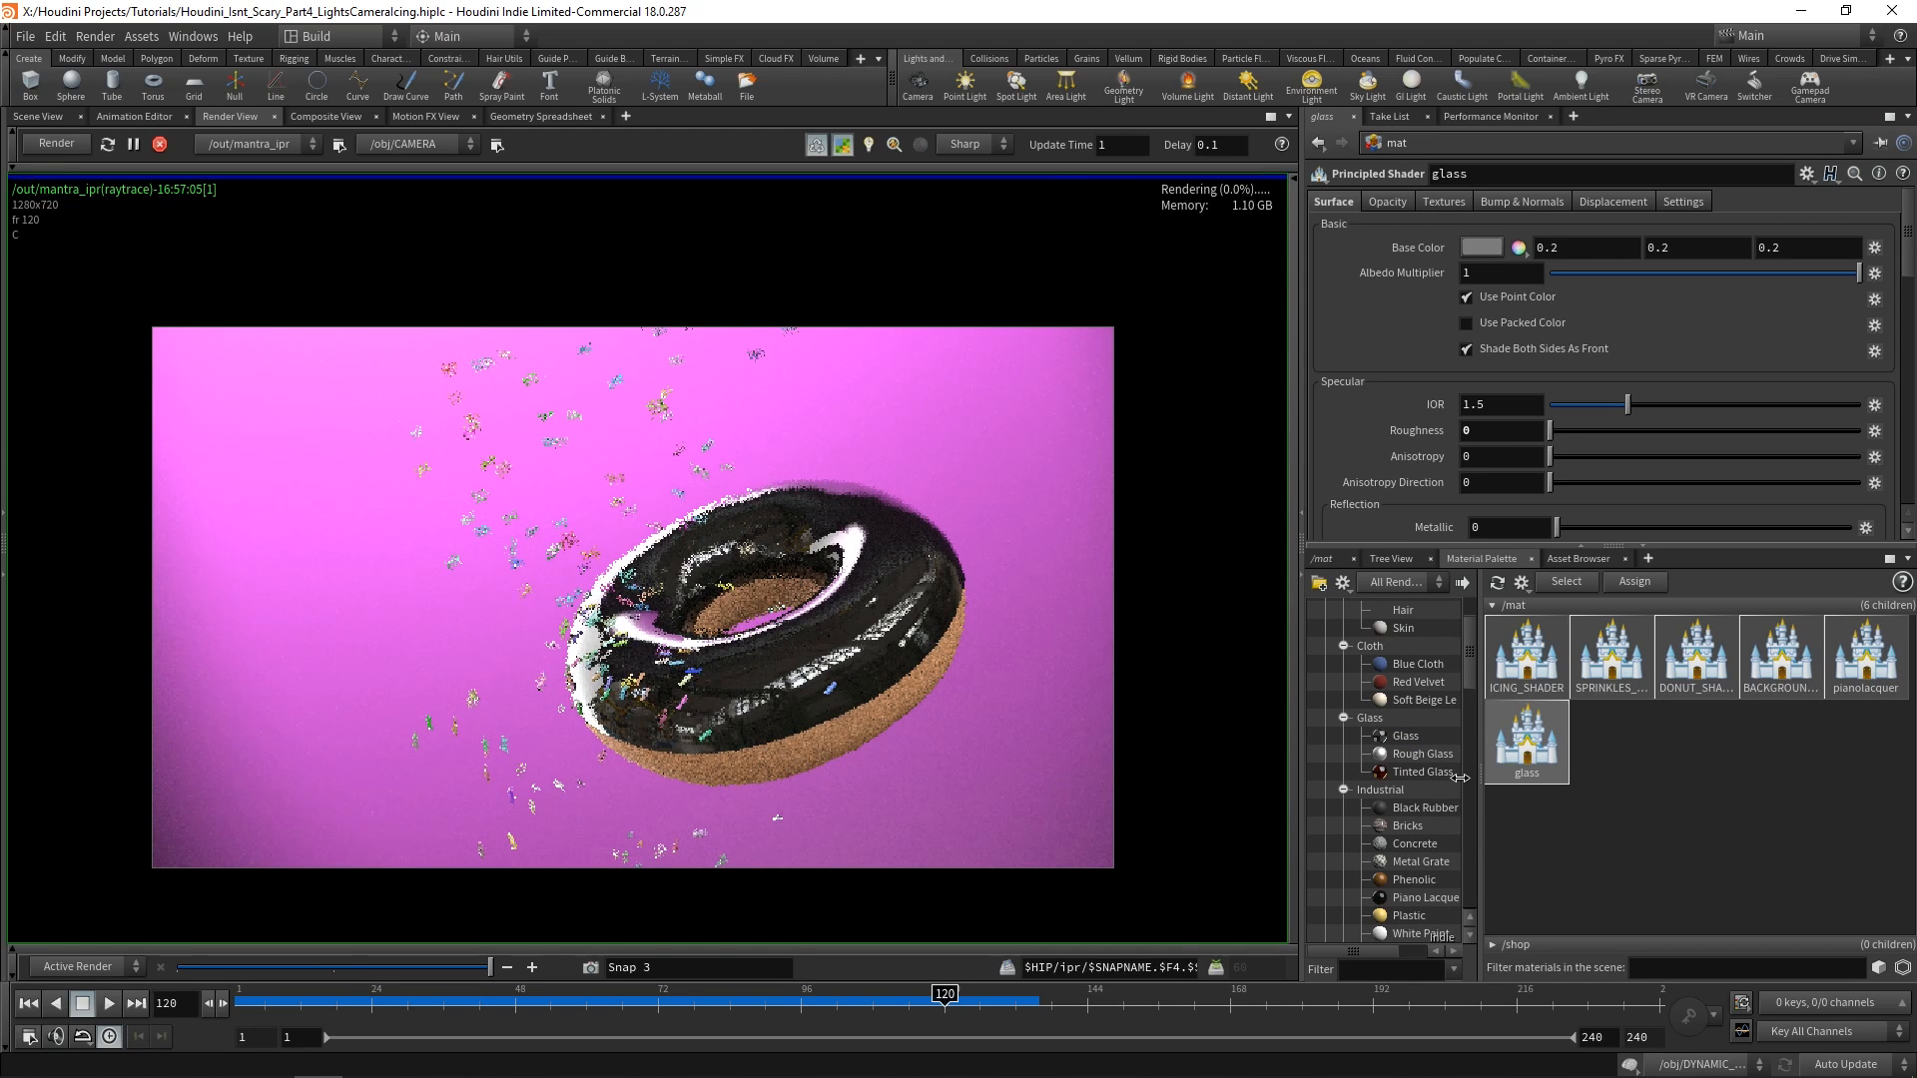
Assign the Black Rubber preset to the background, with its base color set to black (0, 0, 0) and roughness to 0.155.
scroll(1434, 721, down, 3)
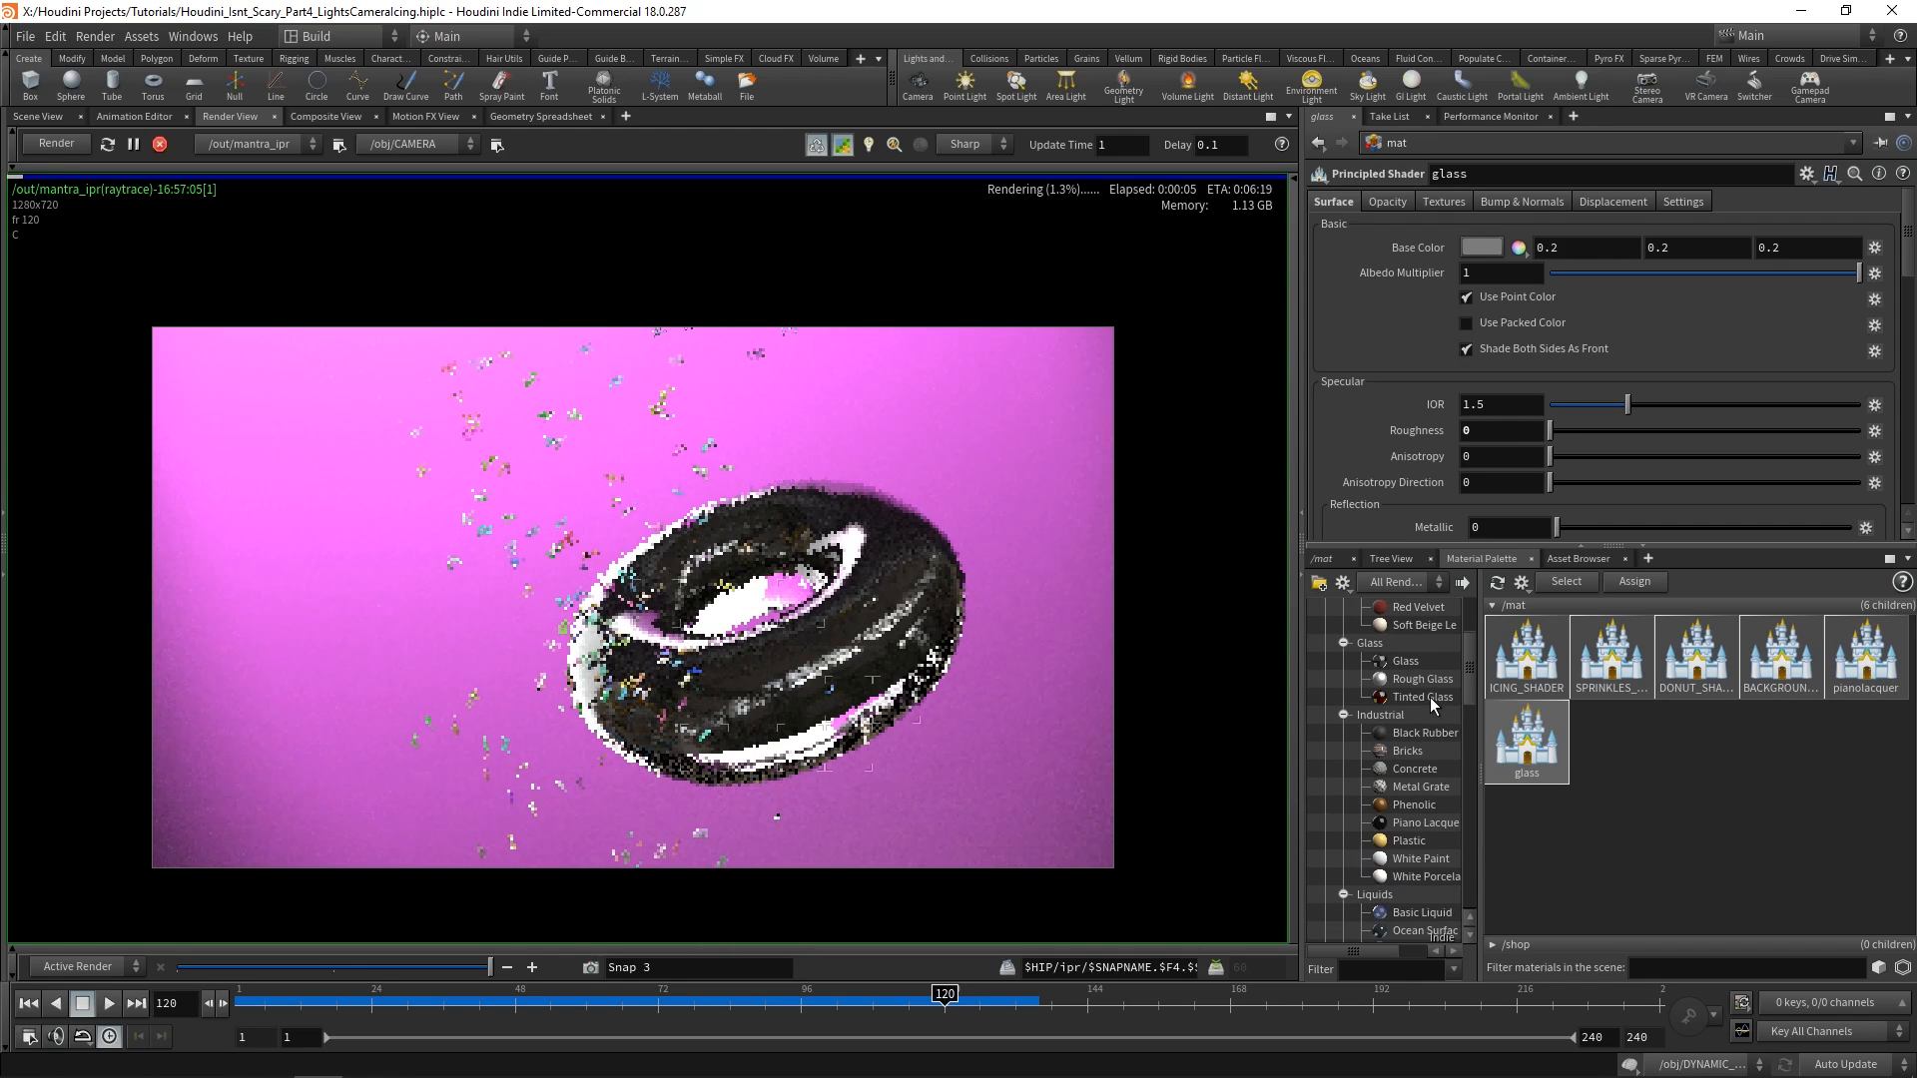
drag(1417, 733, 1693, 811)
drag(1611, 744, 286, 576)
drag(1736, 431, 1861, 433)
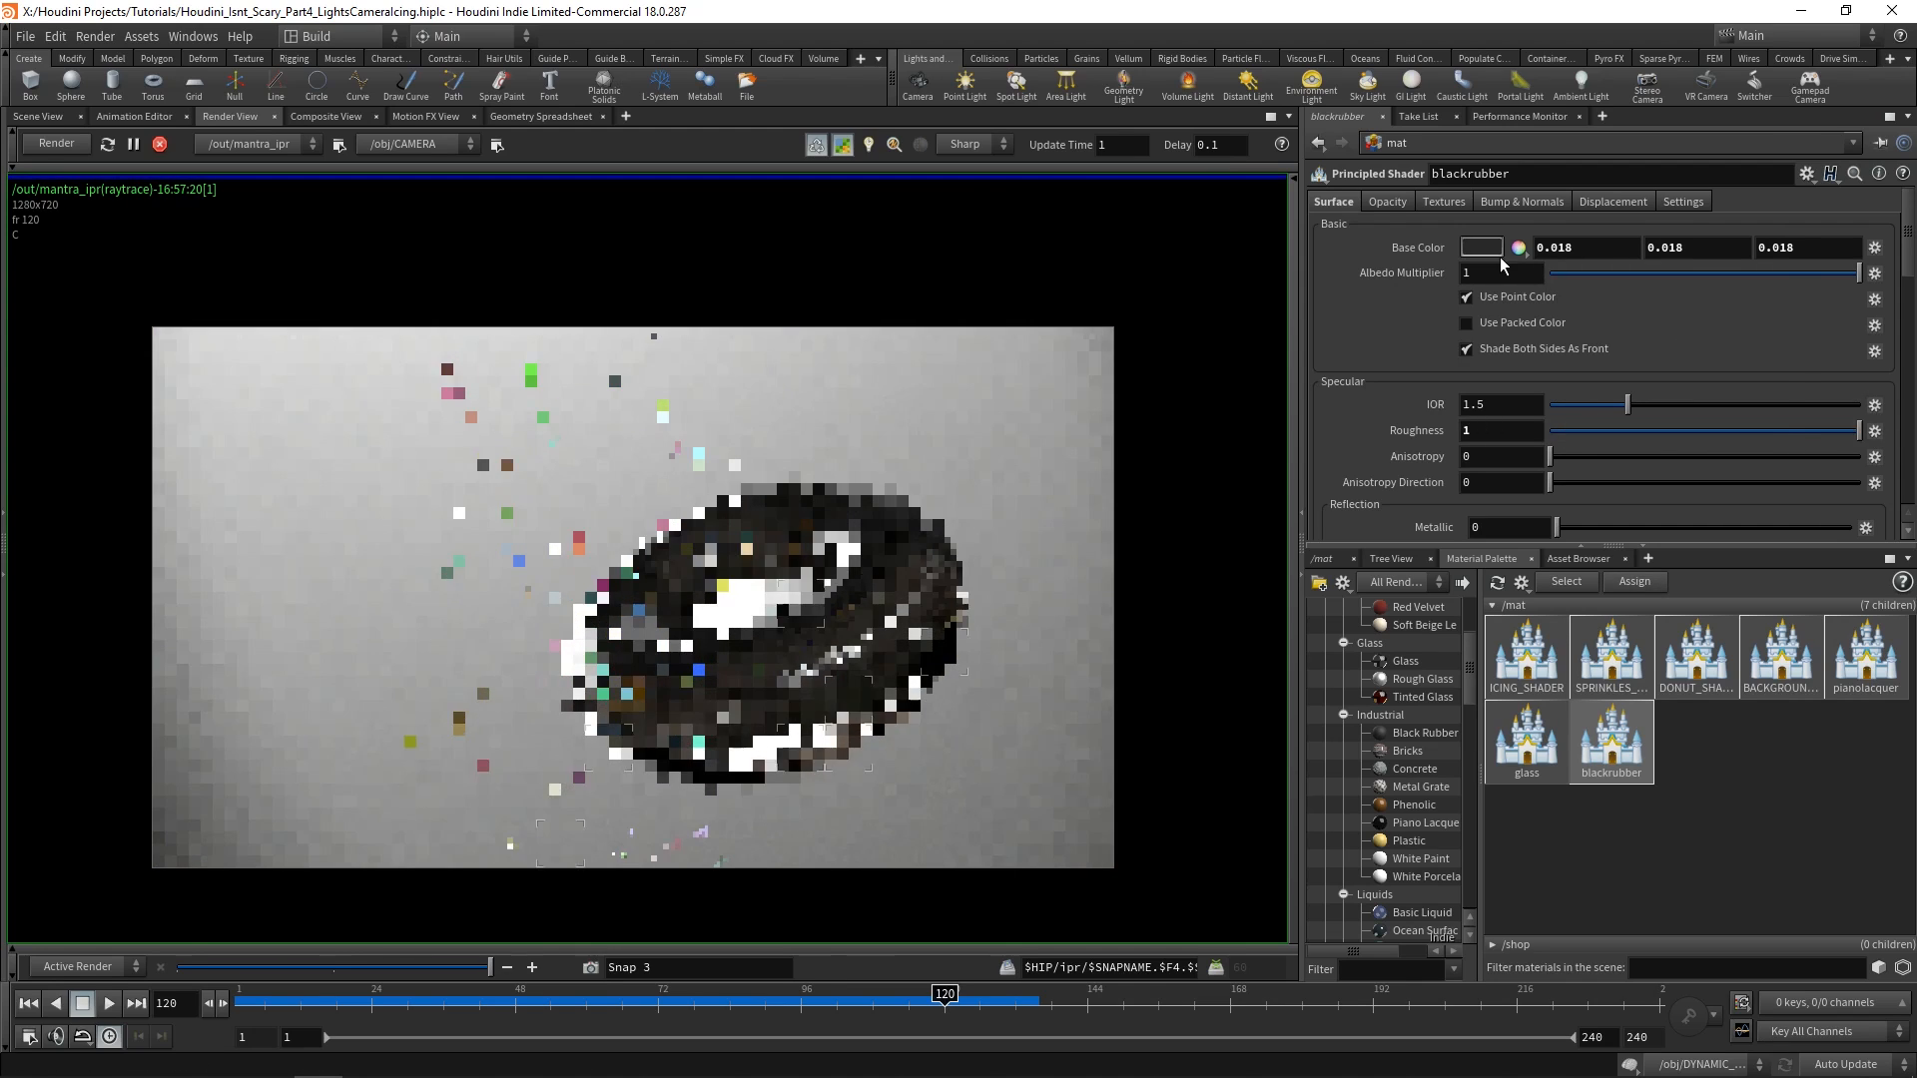
click(1485, 248)
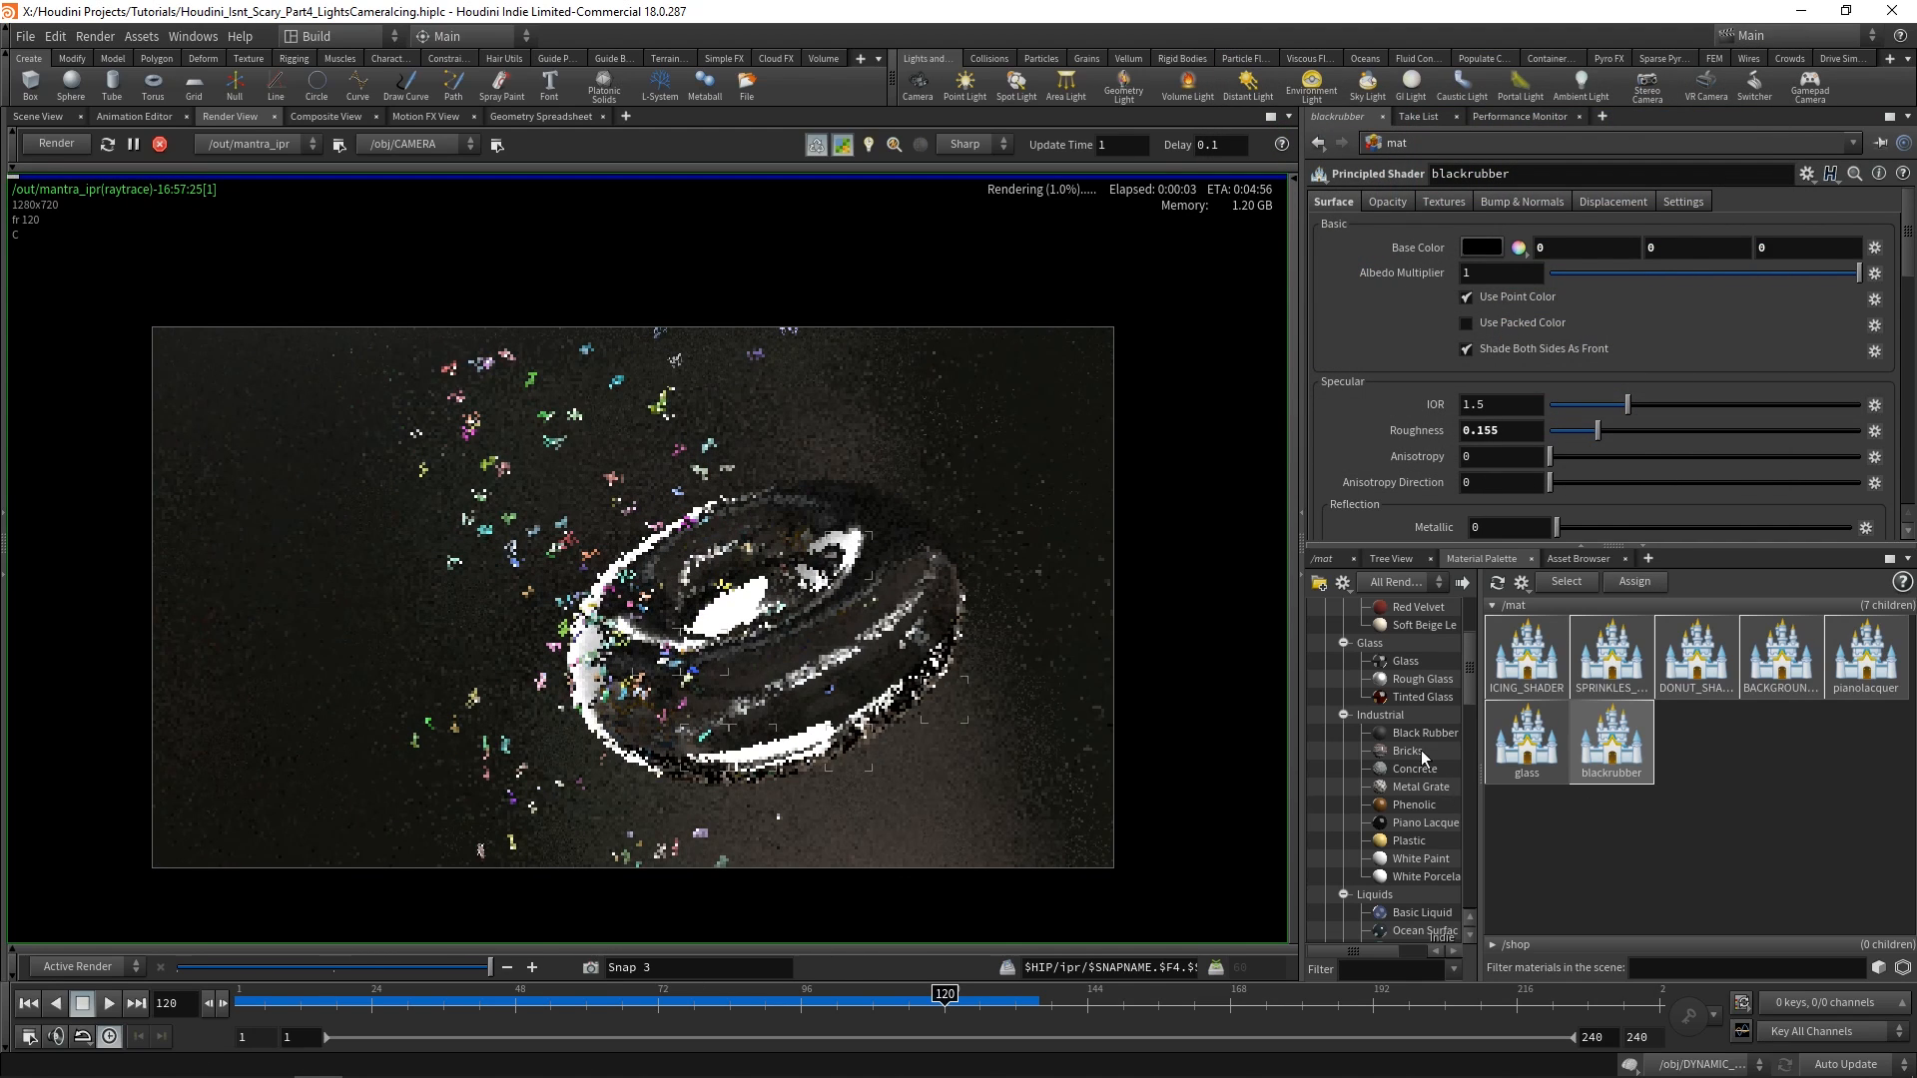
Assign the Gold preset to the falling sprinkles and adjust the SPRINKLES network so they render in gold.
scroll(1410, 773, down, 6)
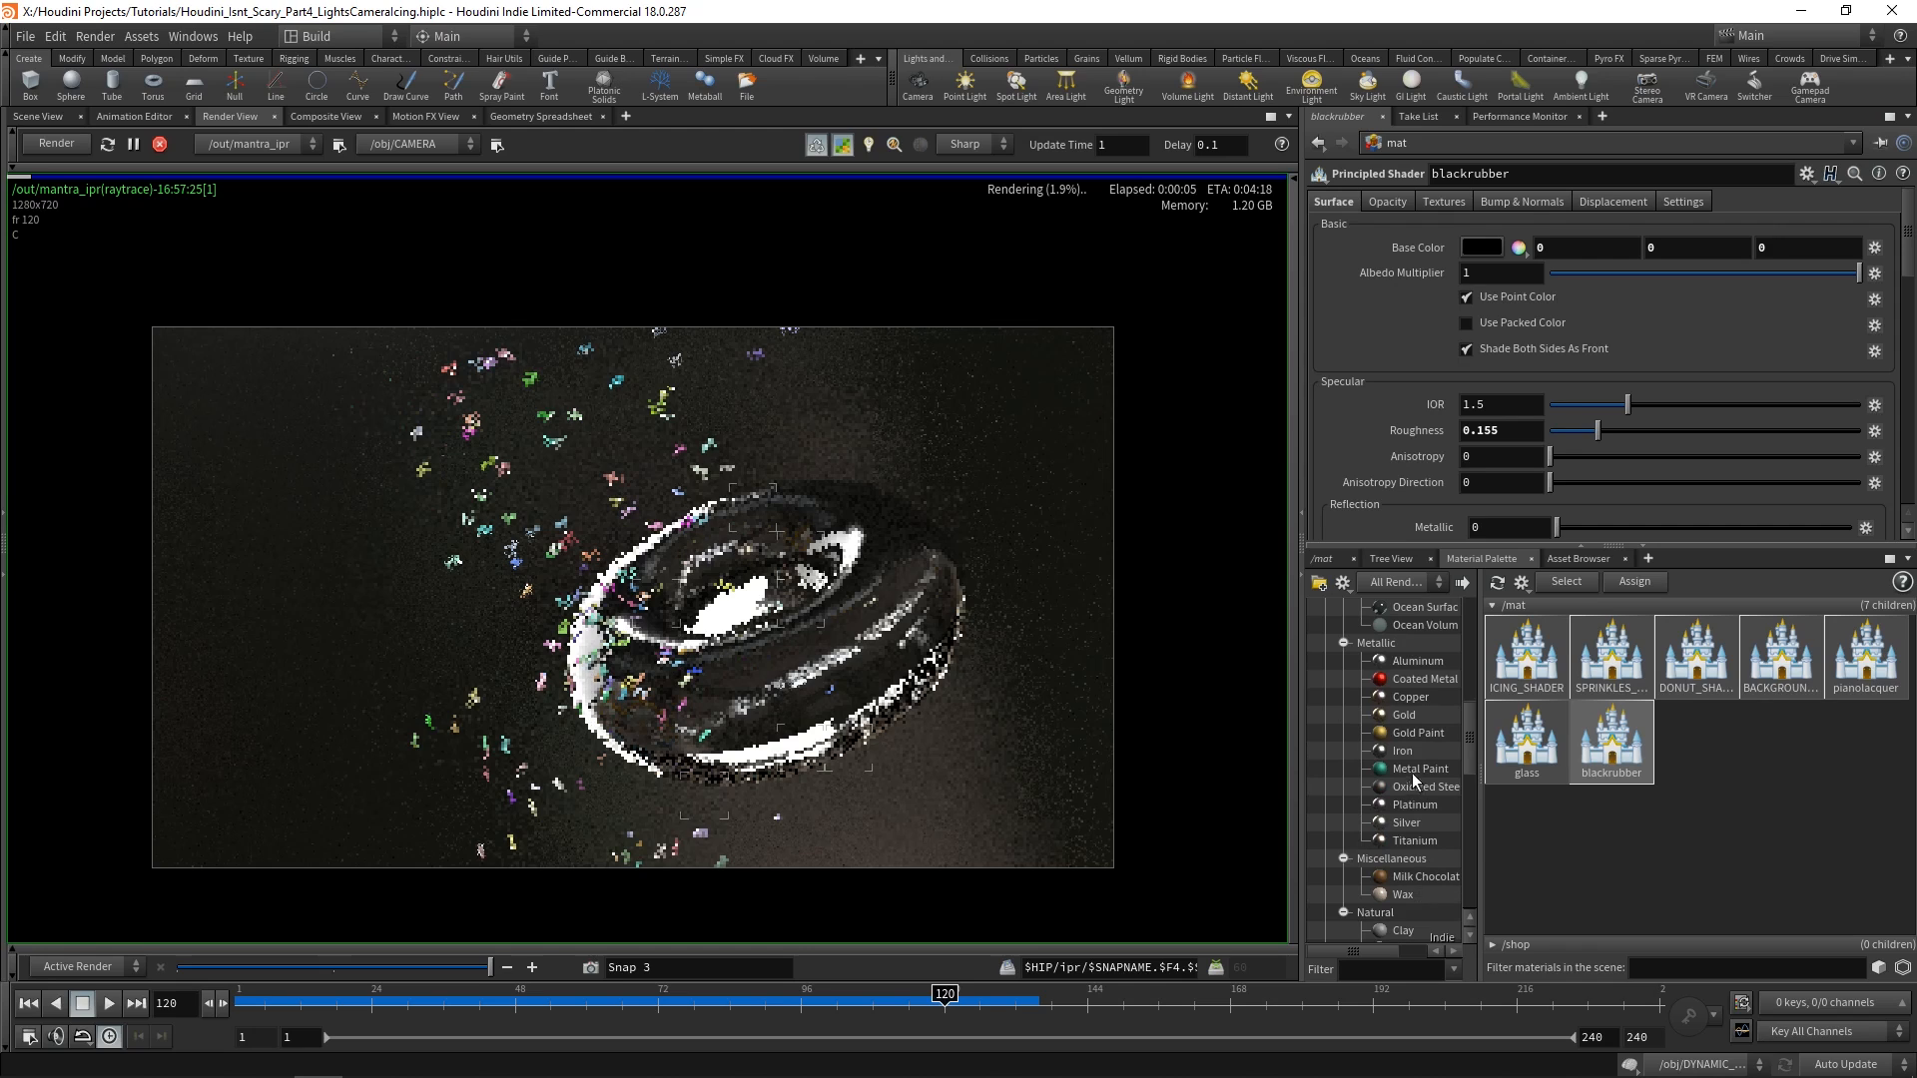
drag(1404, 715, 555, 561)
click(1323, 559)
click(1402, 586)
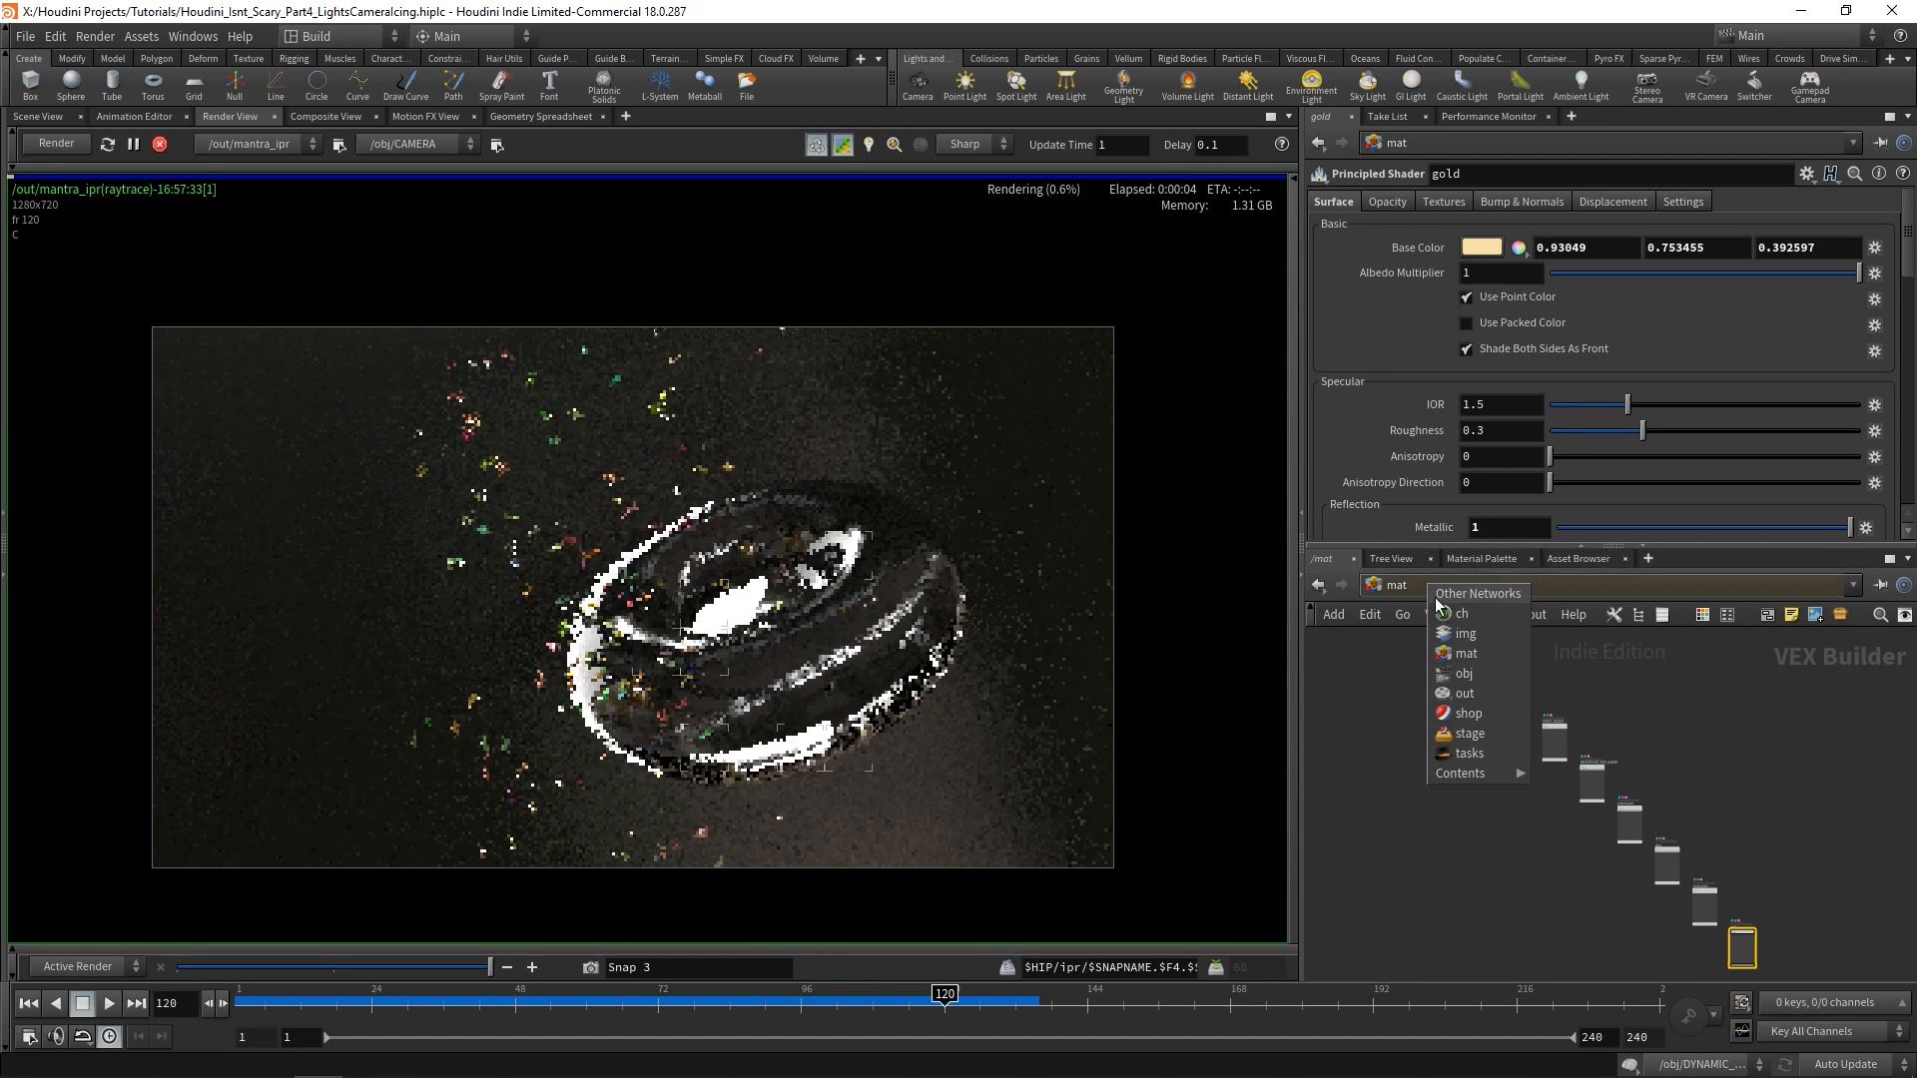
click(1455, 674)
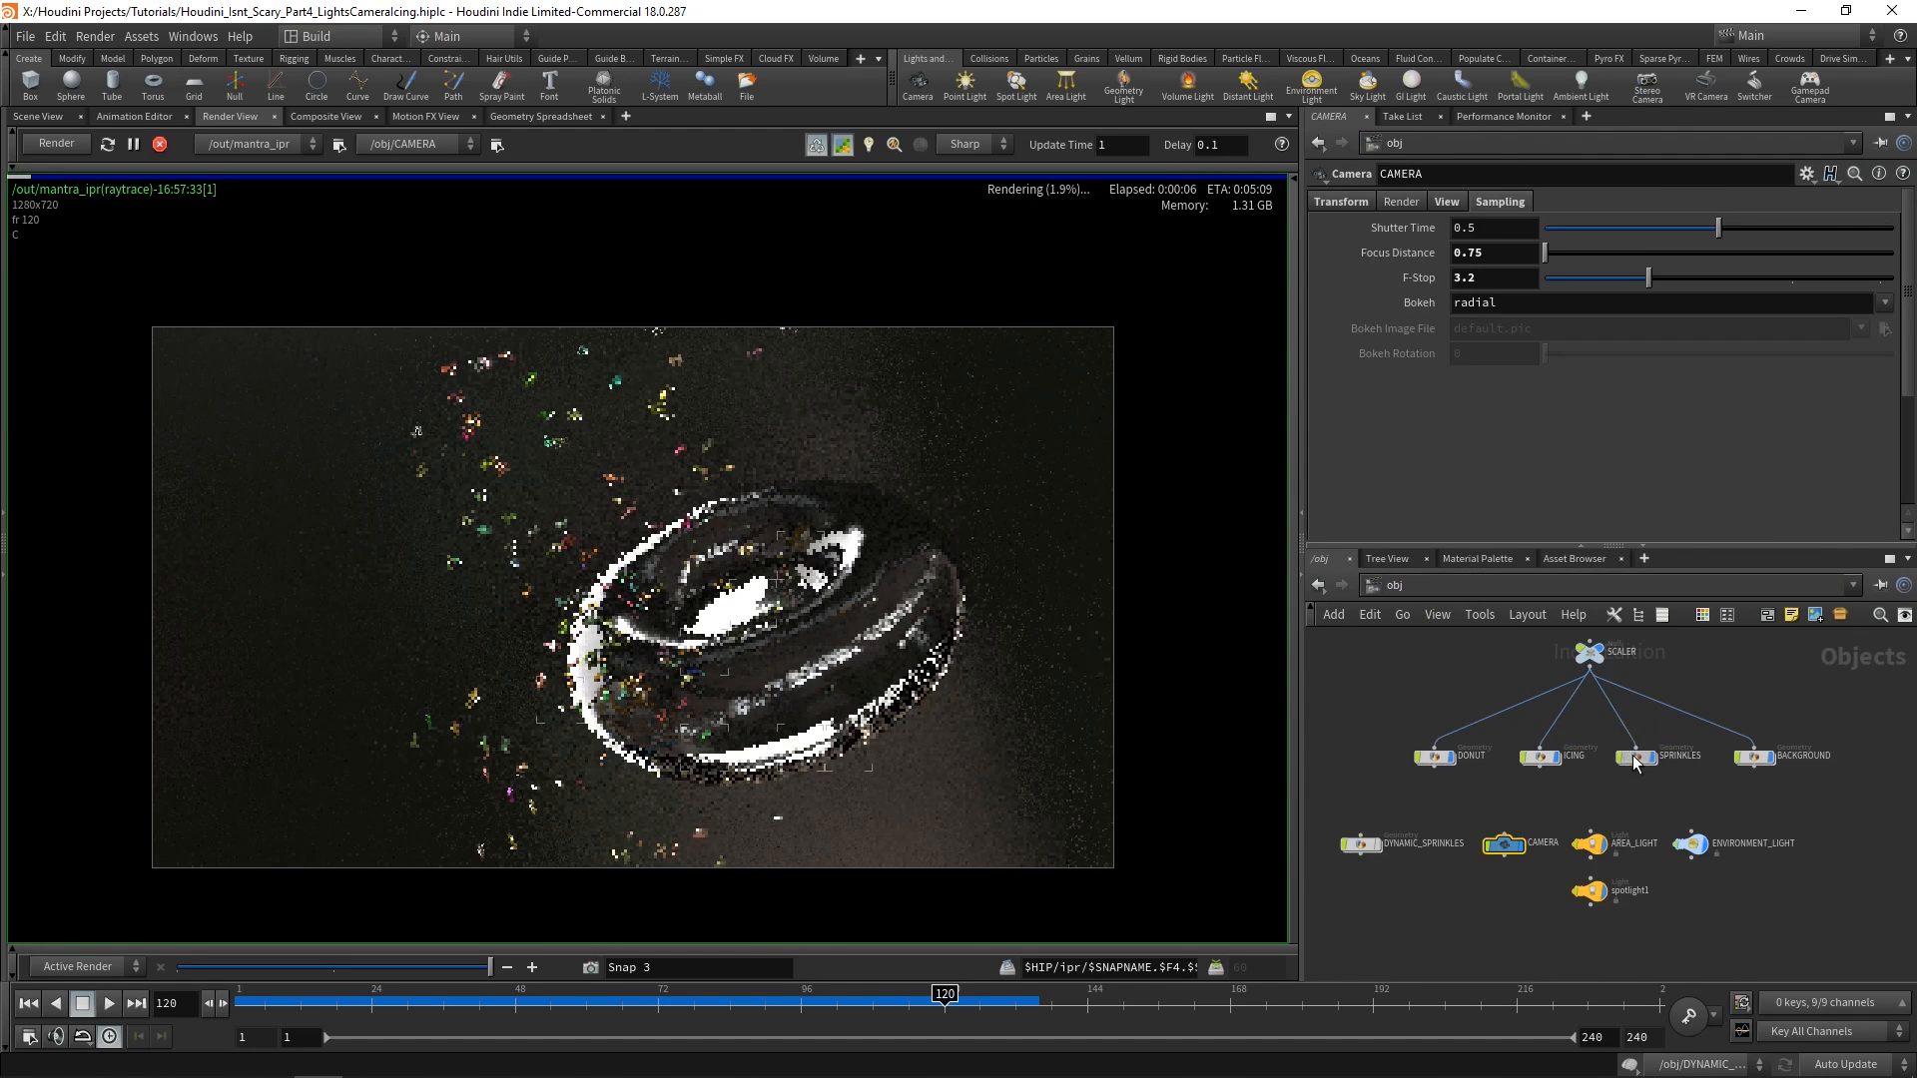
double_click(1633, 757)
scroll(1570, 741, up, 1)
drag(1568, 735, 1757, 733)
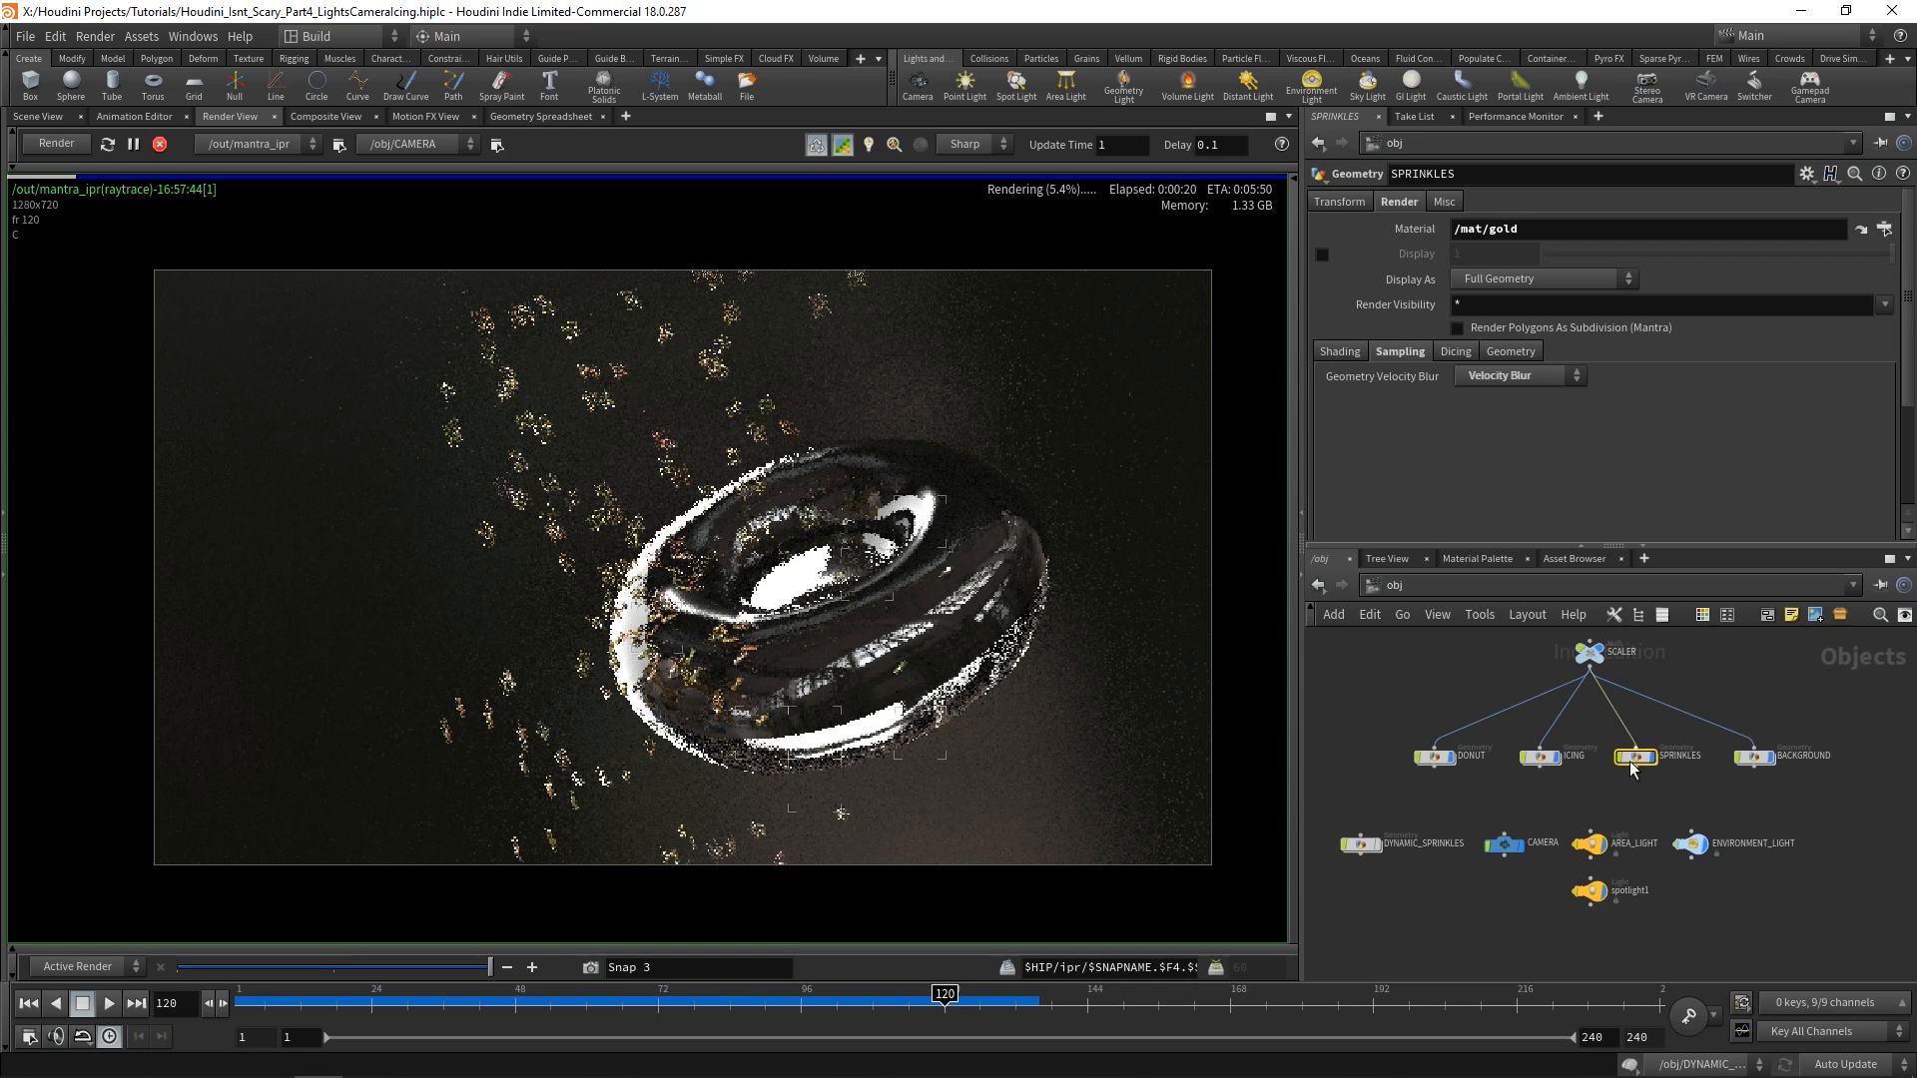
Select the CAMERA object, show its transform parameters, and stop the live render.
click(1503, 844)
click(1348, 203)
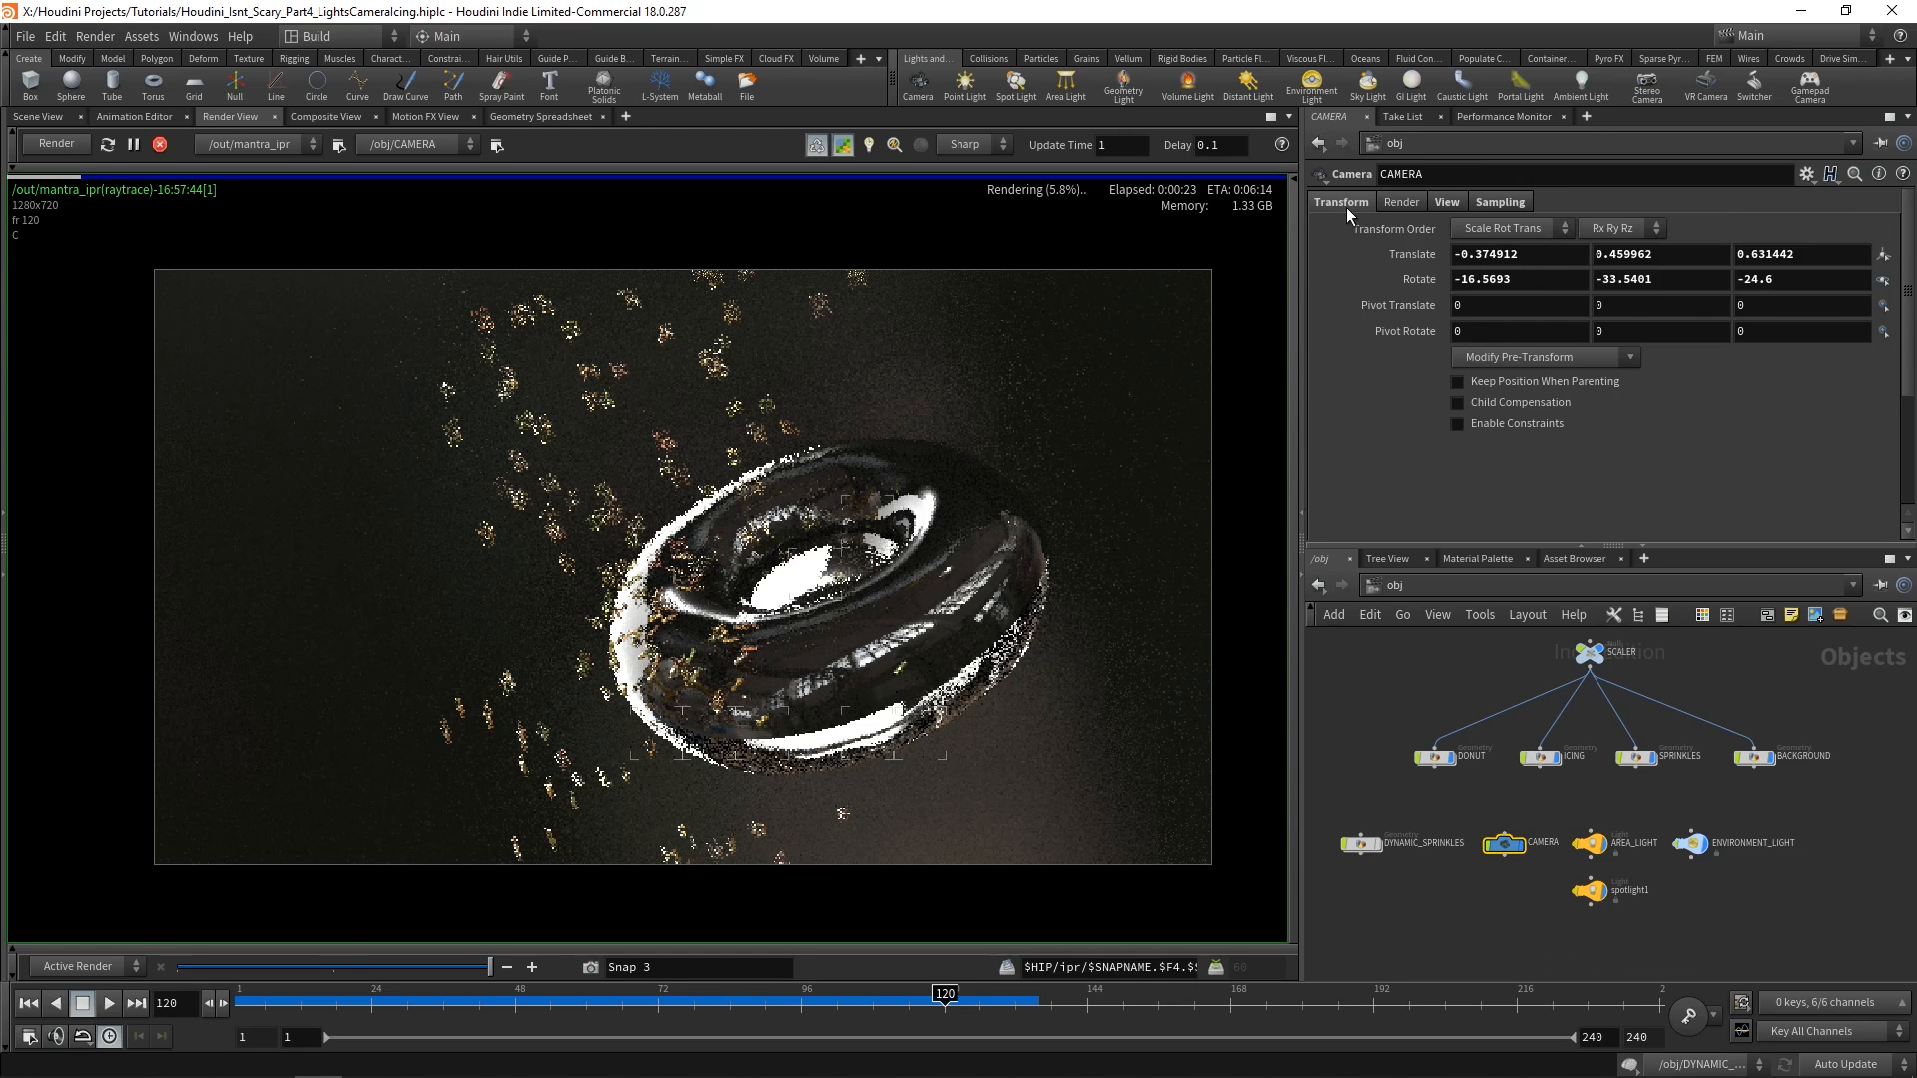
click(159, 144)
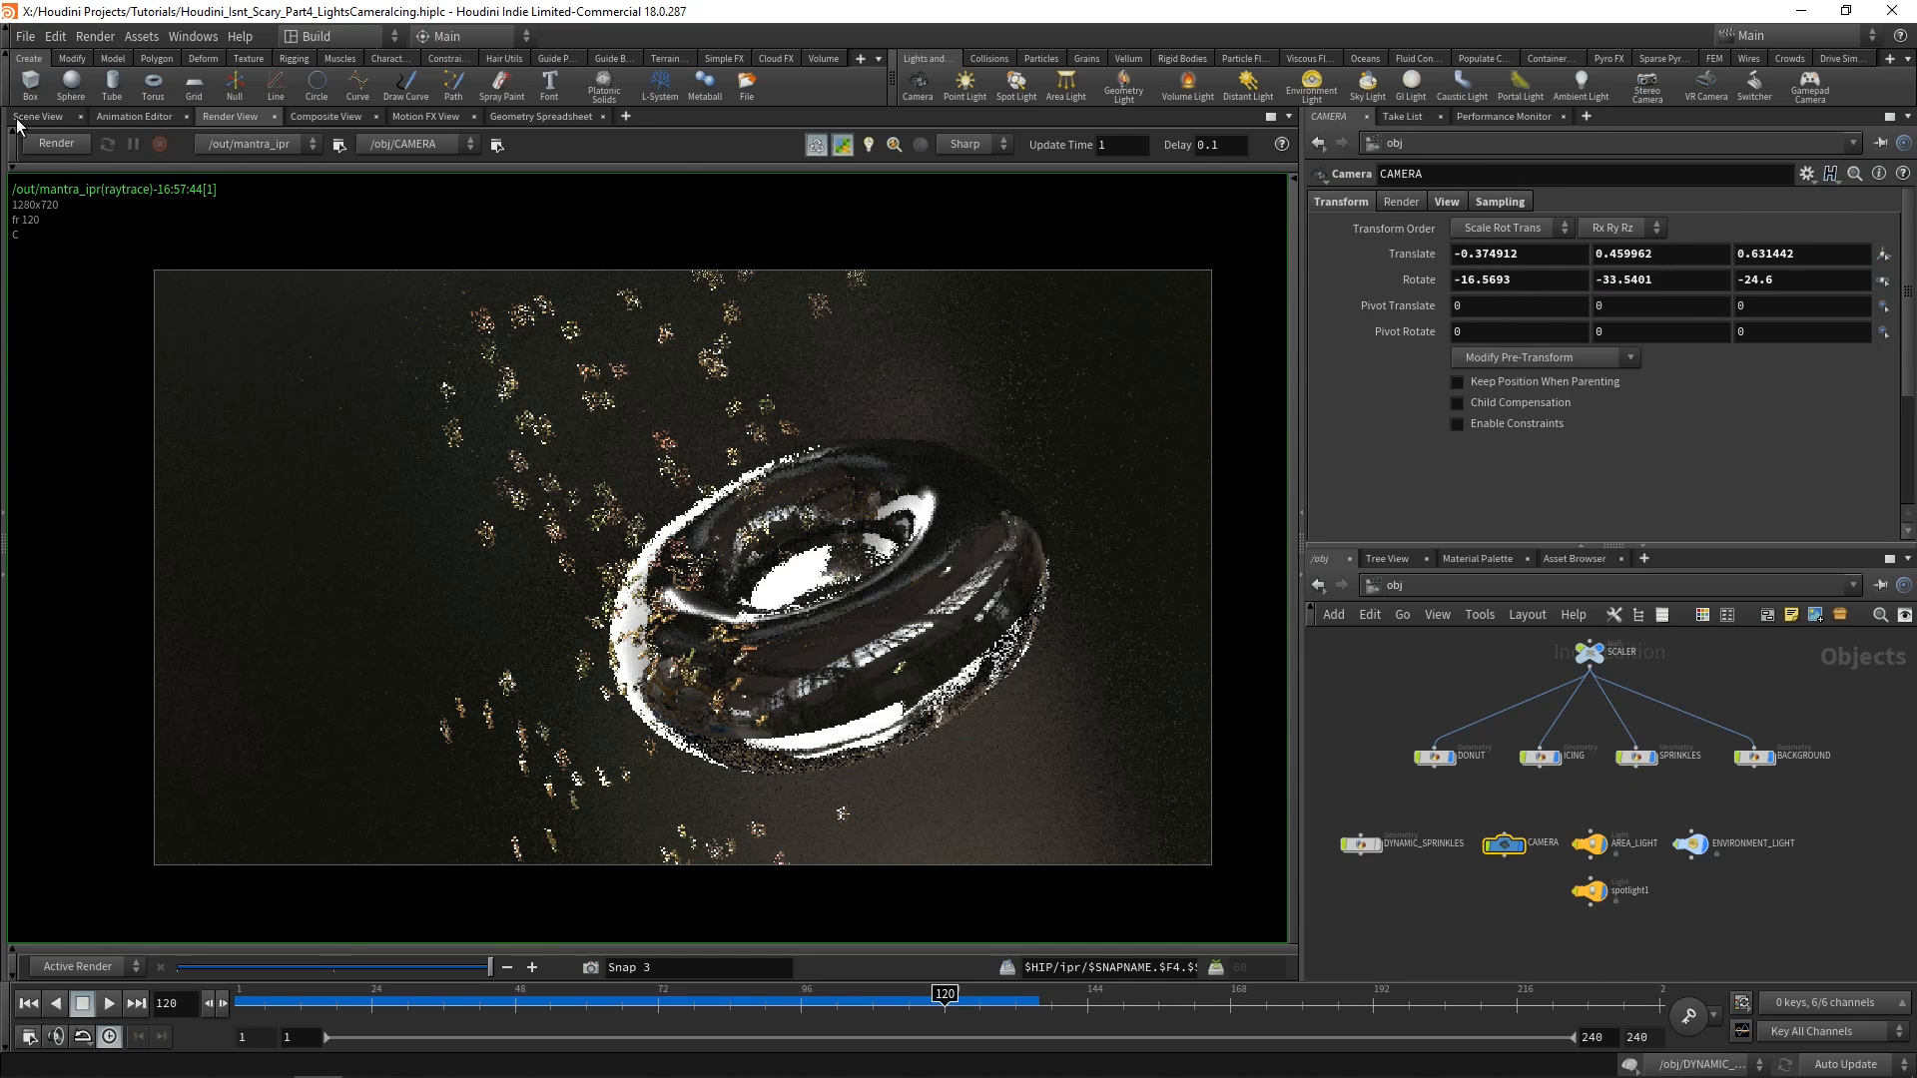
In the Scene View at frame 1, orbit the camera to about -43° Y rotation and keyframe its Translate and Rotate.
click(38, 115)
key(ctrl+Up)
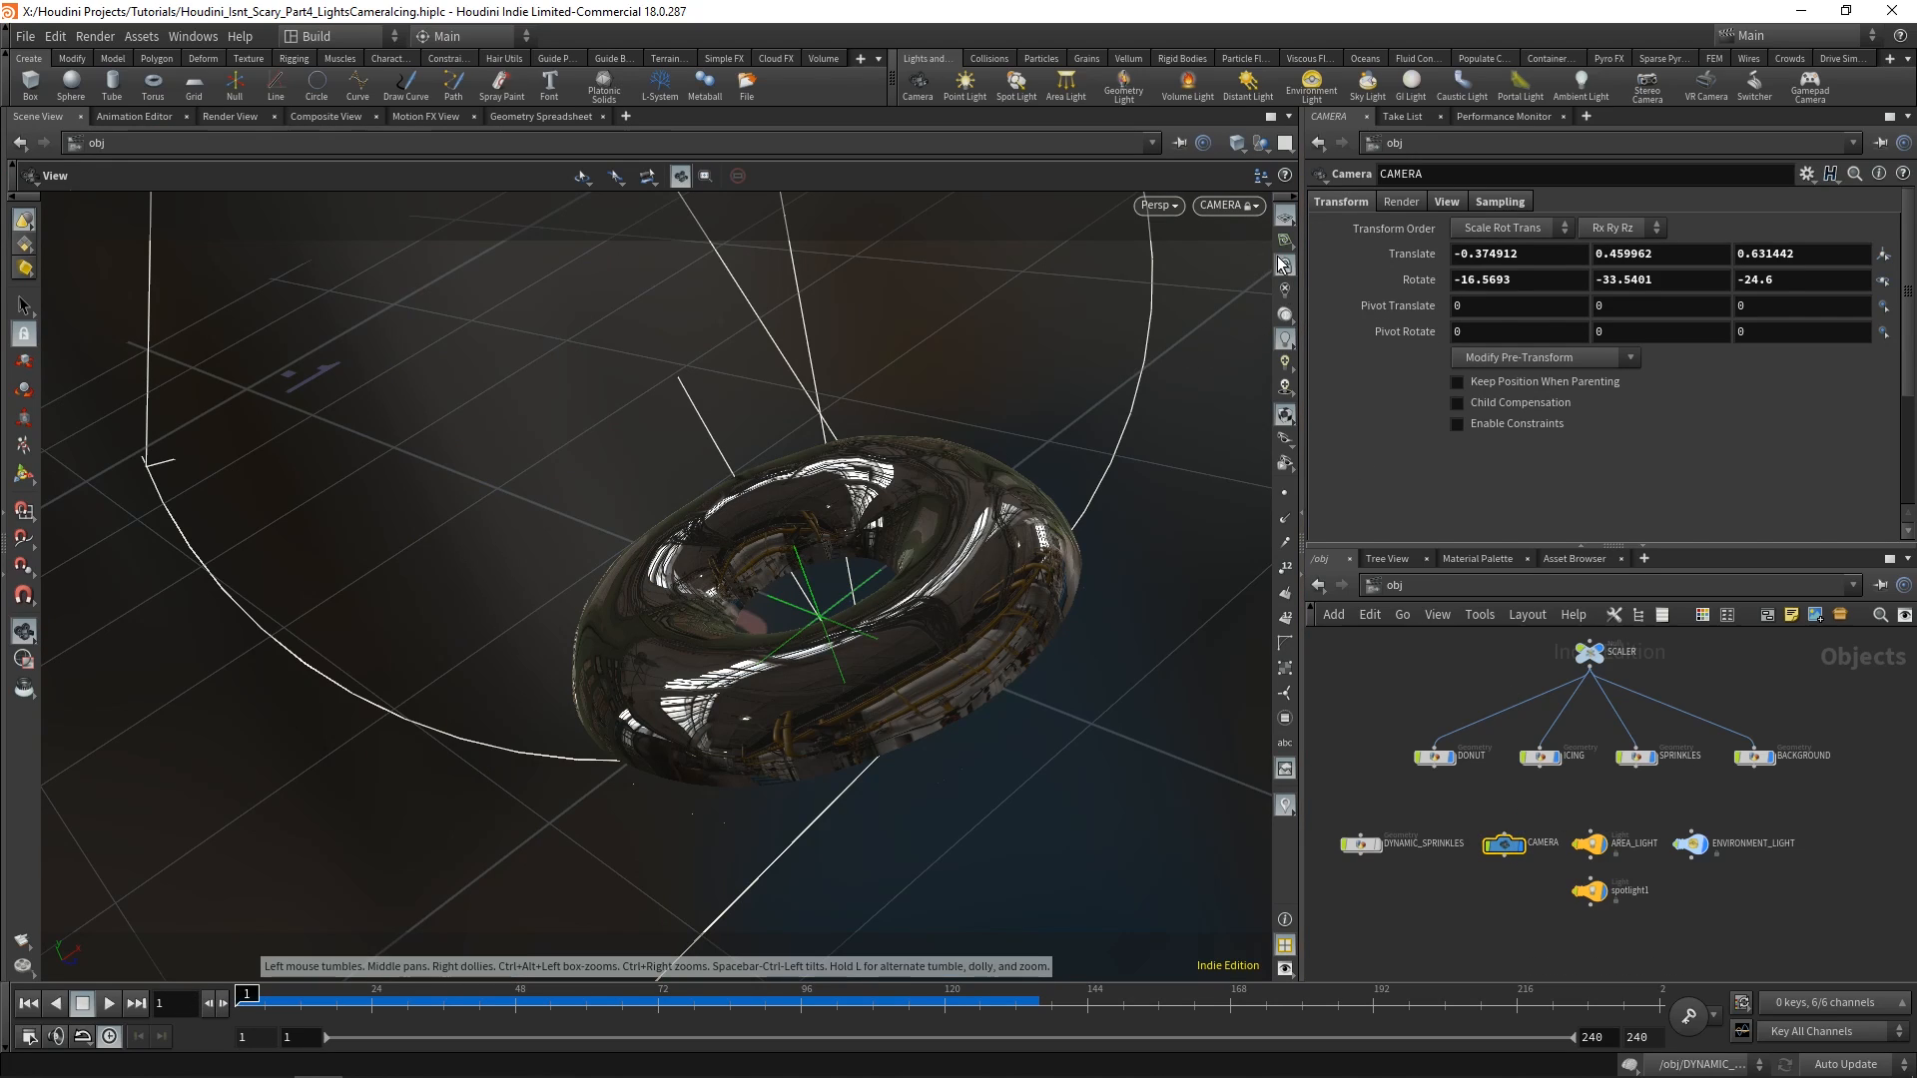
drag(789, 654, 834, 627)
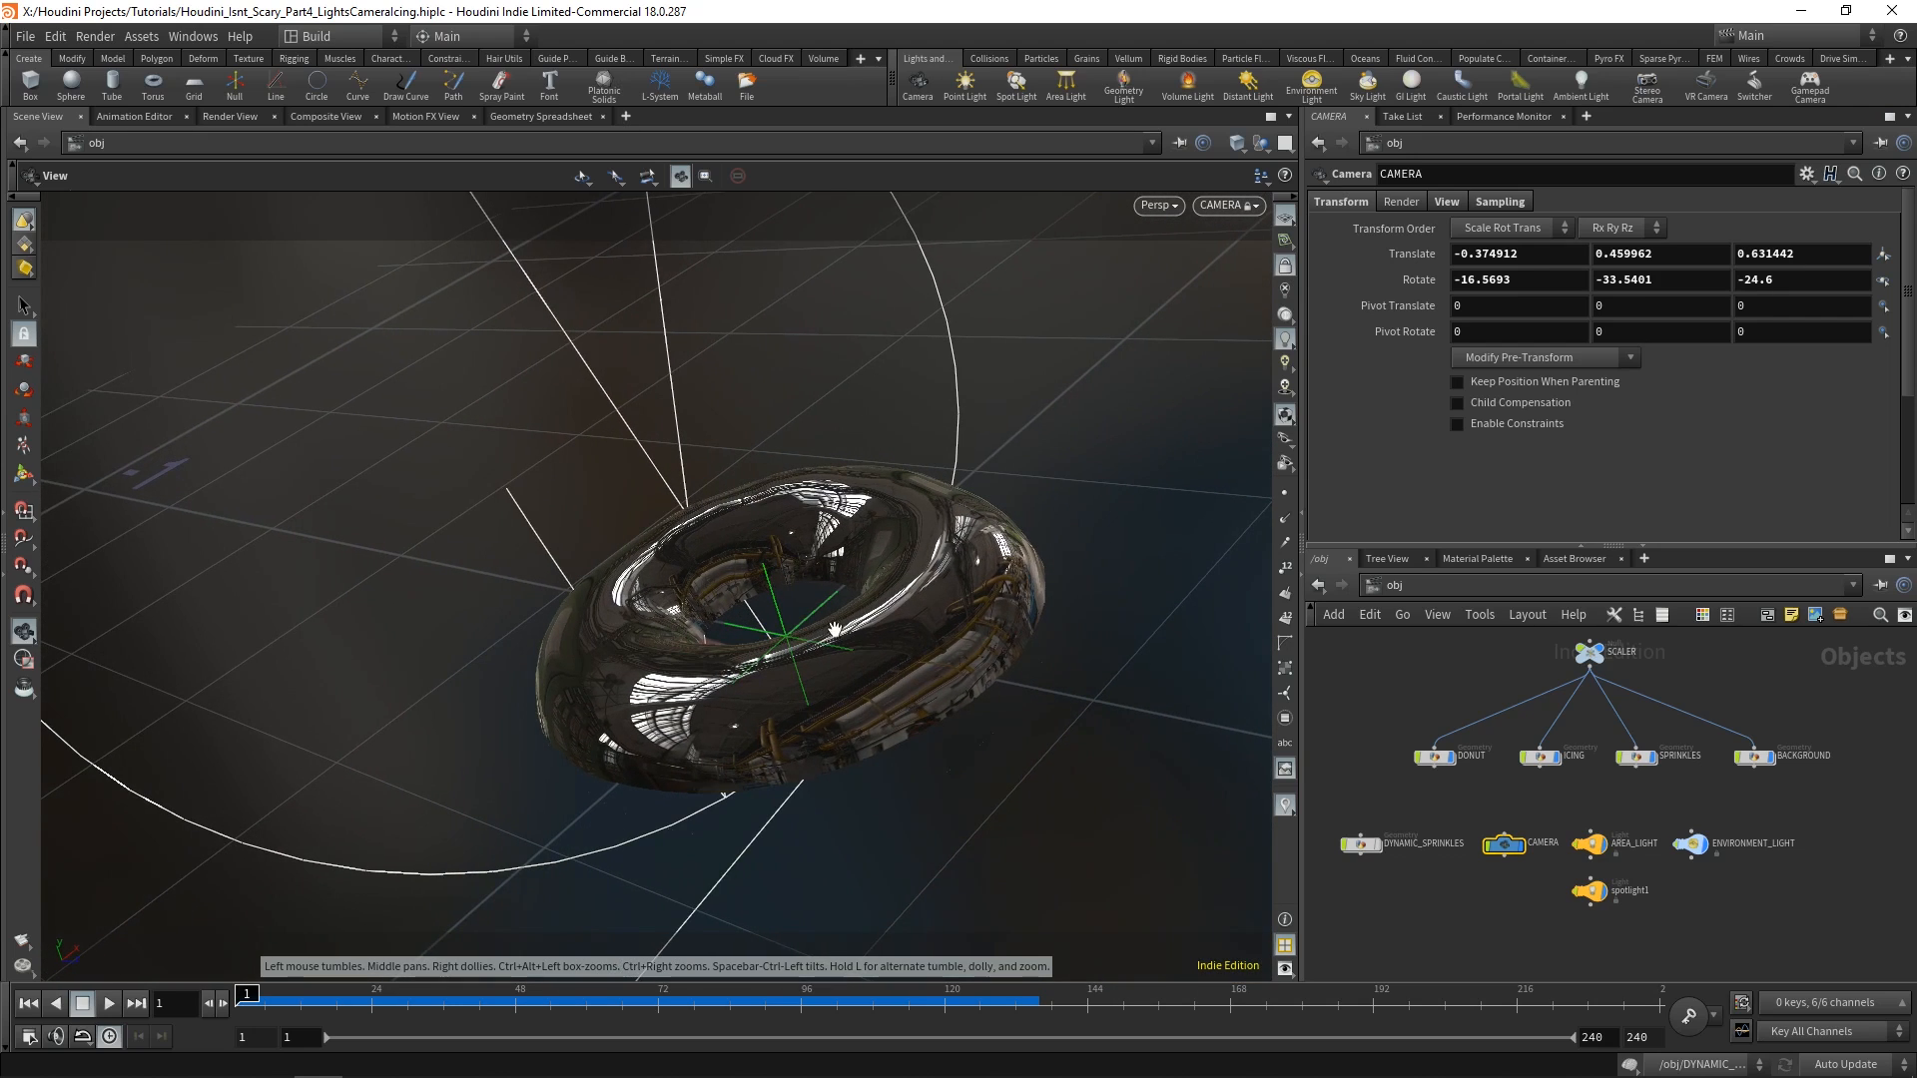
alt+click(1422, 255)
alt+click(1404, 278)
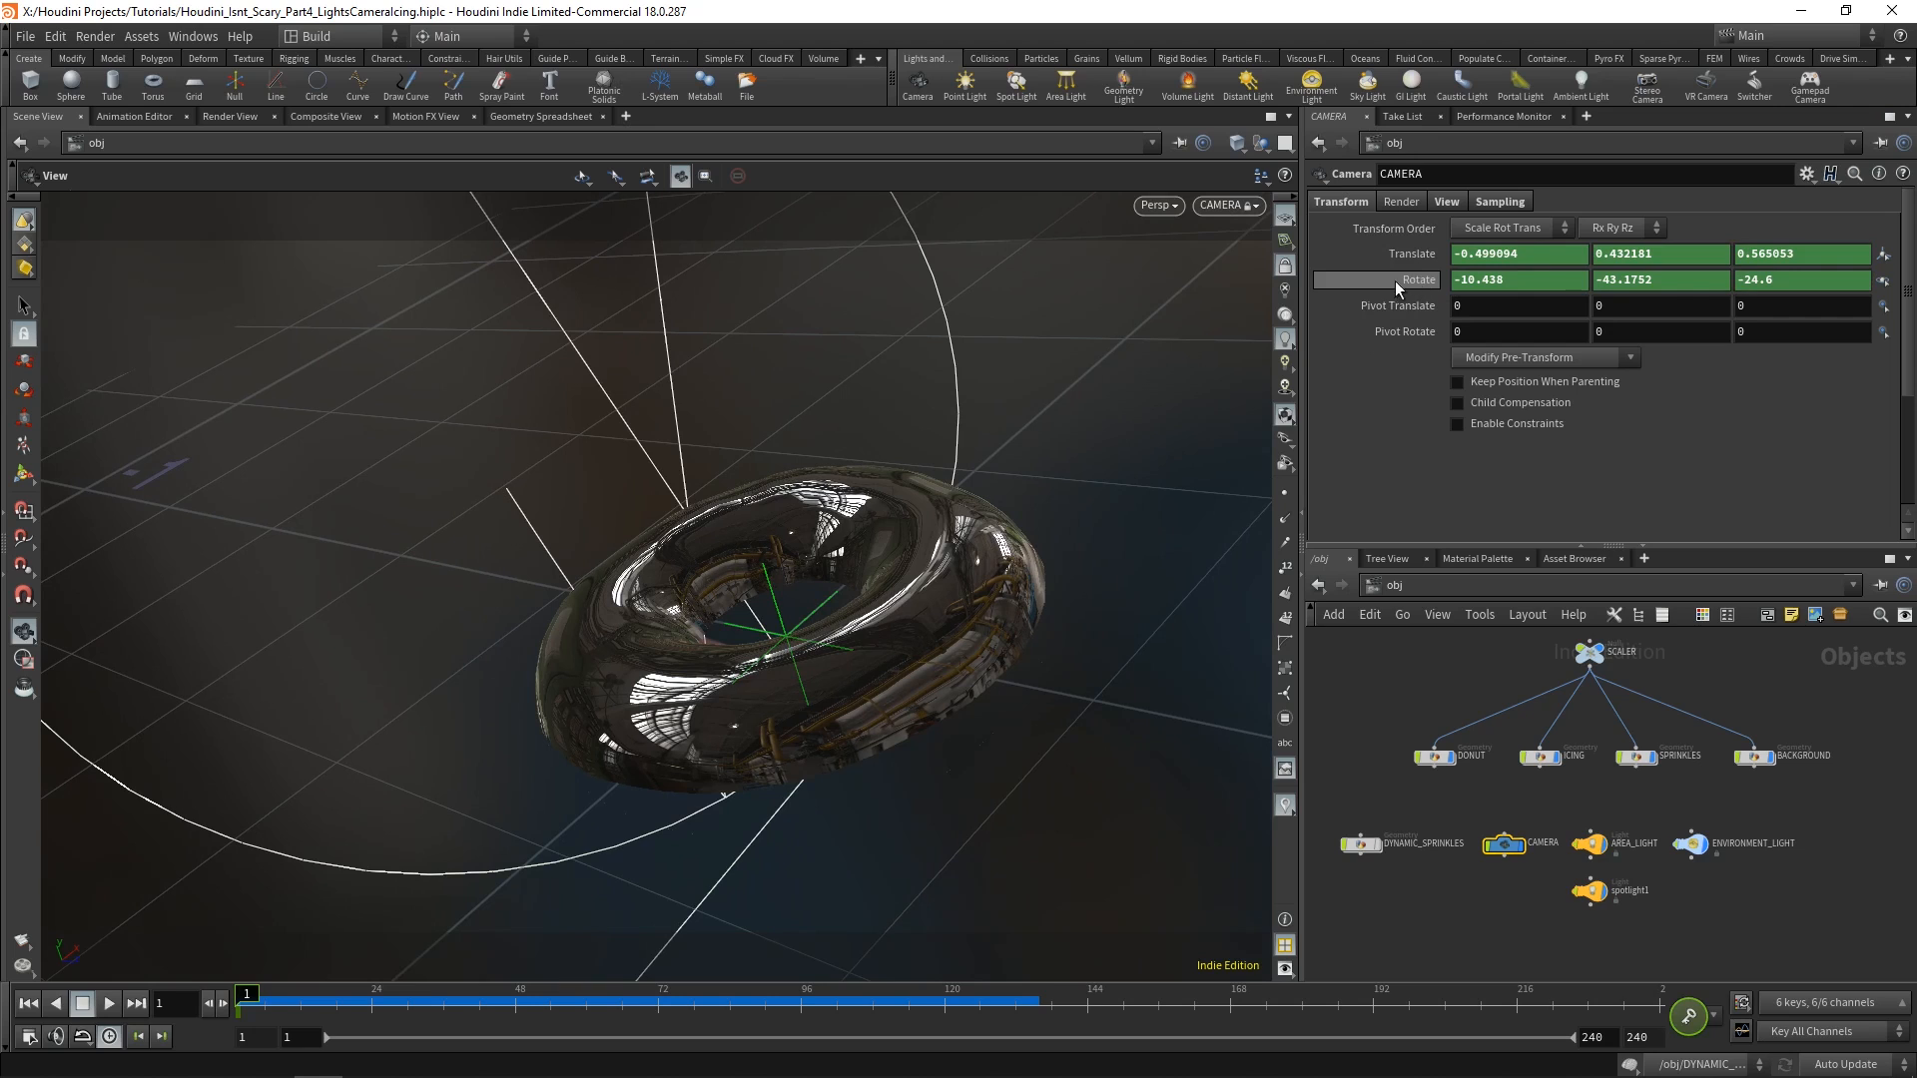
At frame 192, orbit the camera to about -28° Y rotation, keyframe its Translate and Rotate, and scrub back through the move.
click(928, 979)
drag(928, 977, 1389, 949)
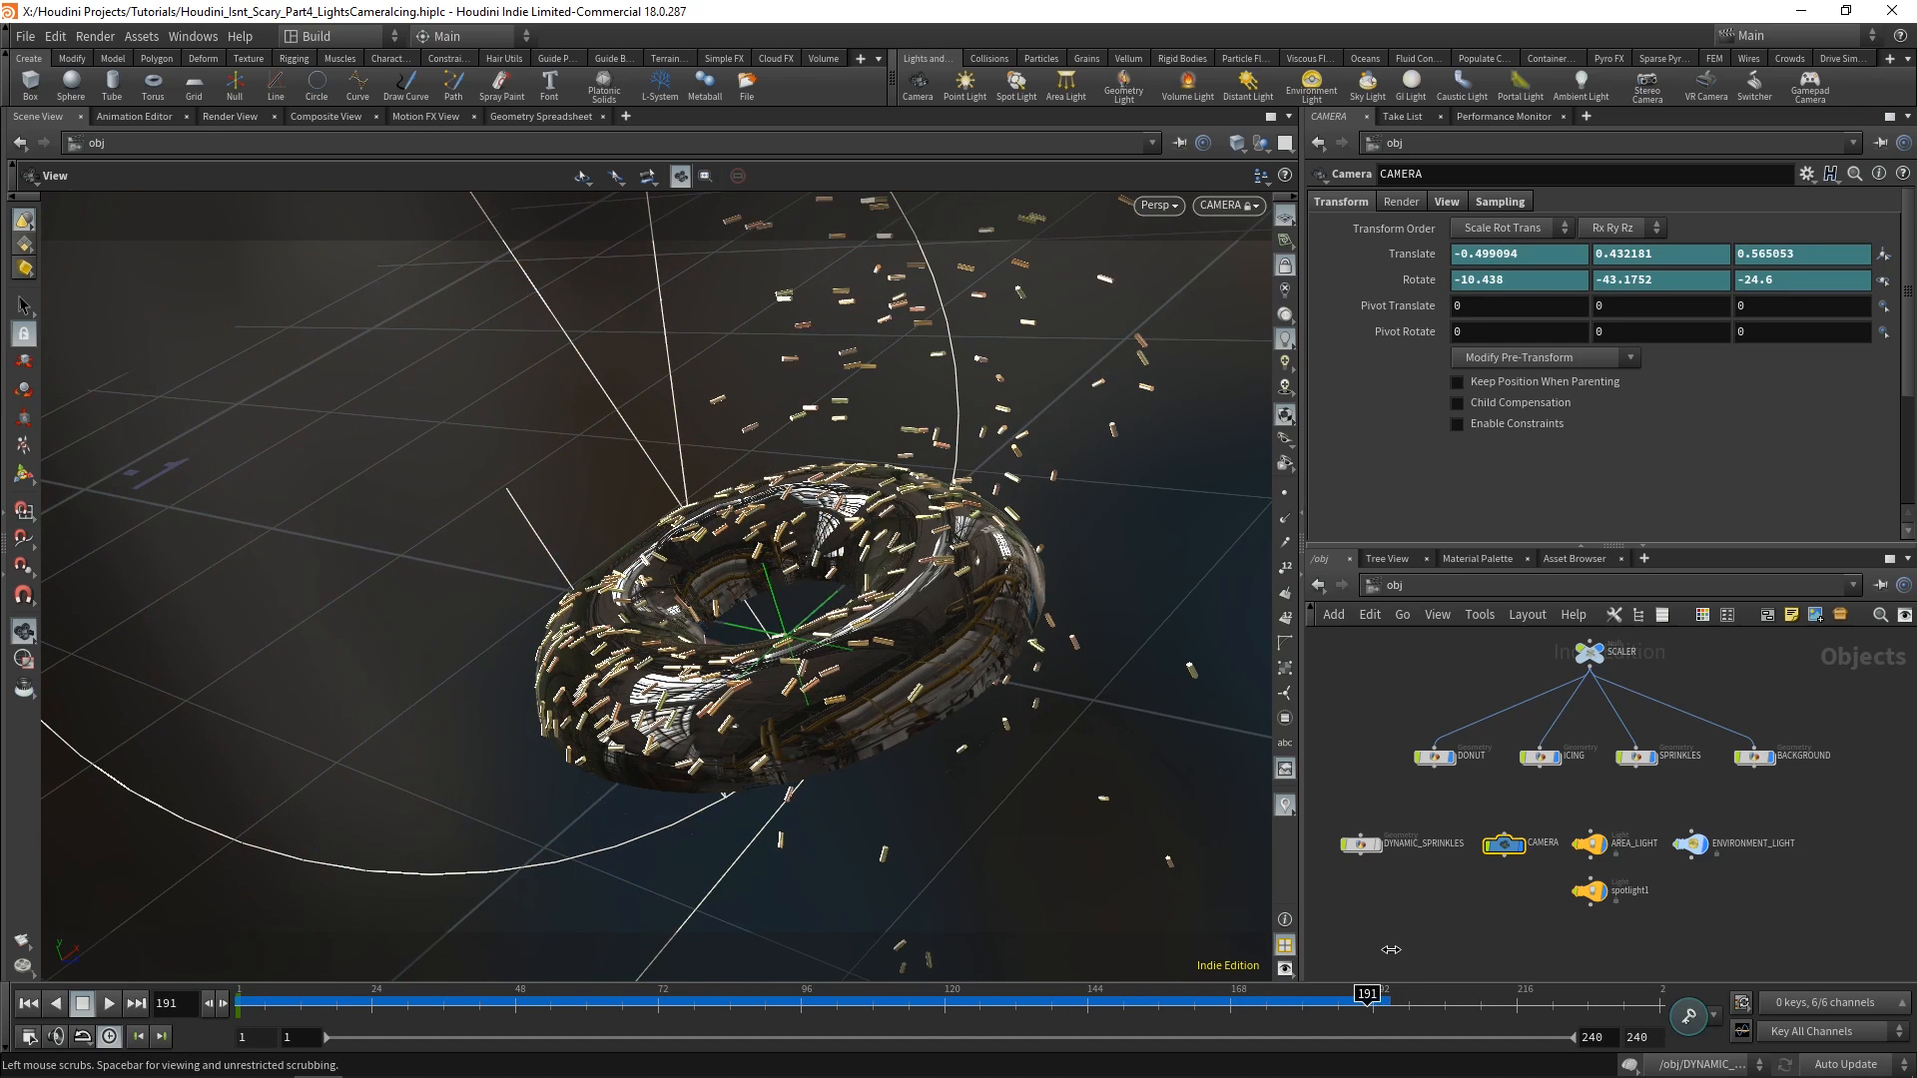
drag(859, 512, 747, 568)
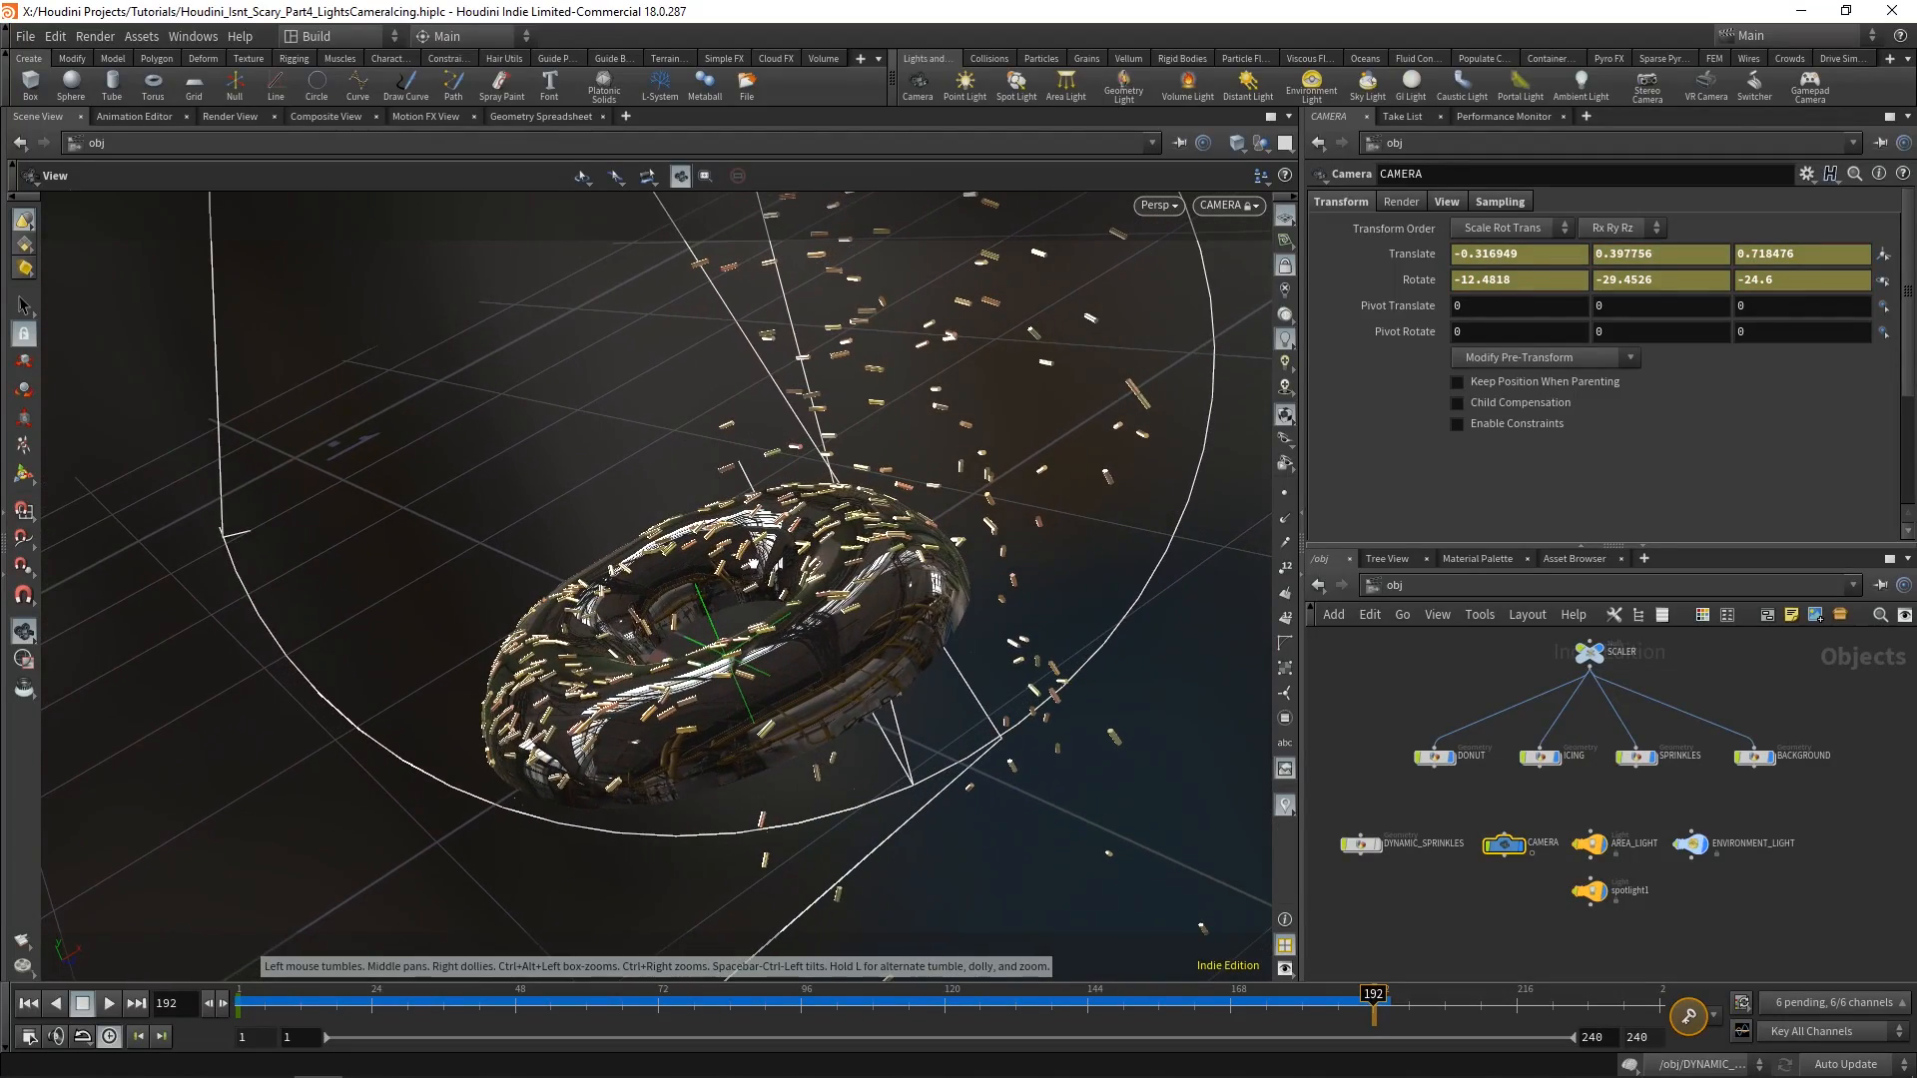
alt+click(1417, 256)
alt+click(1414, 280)
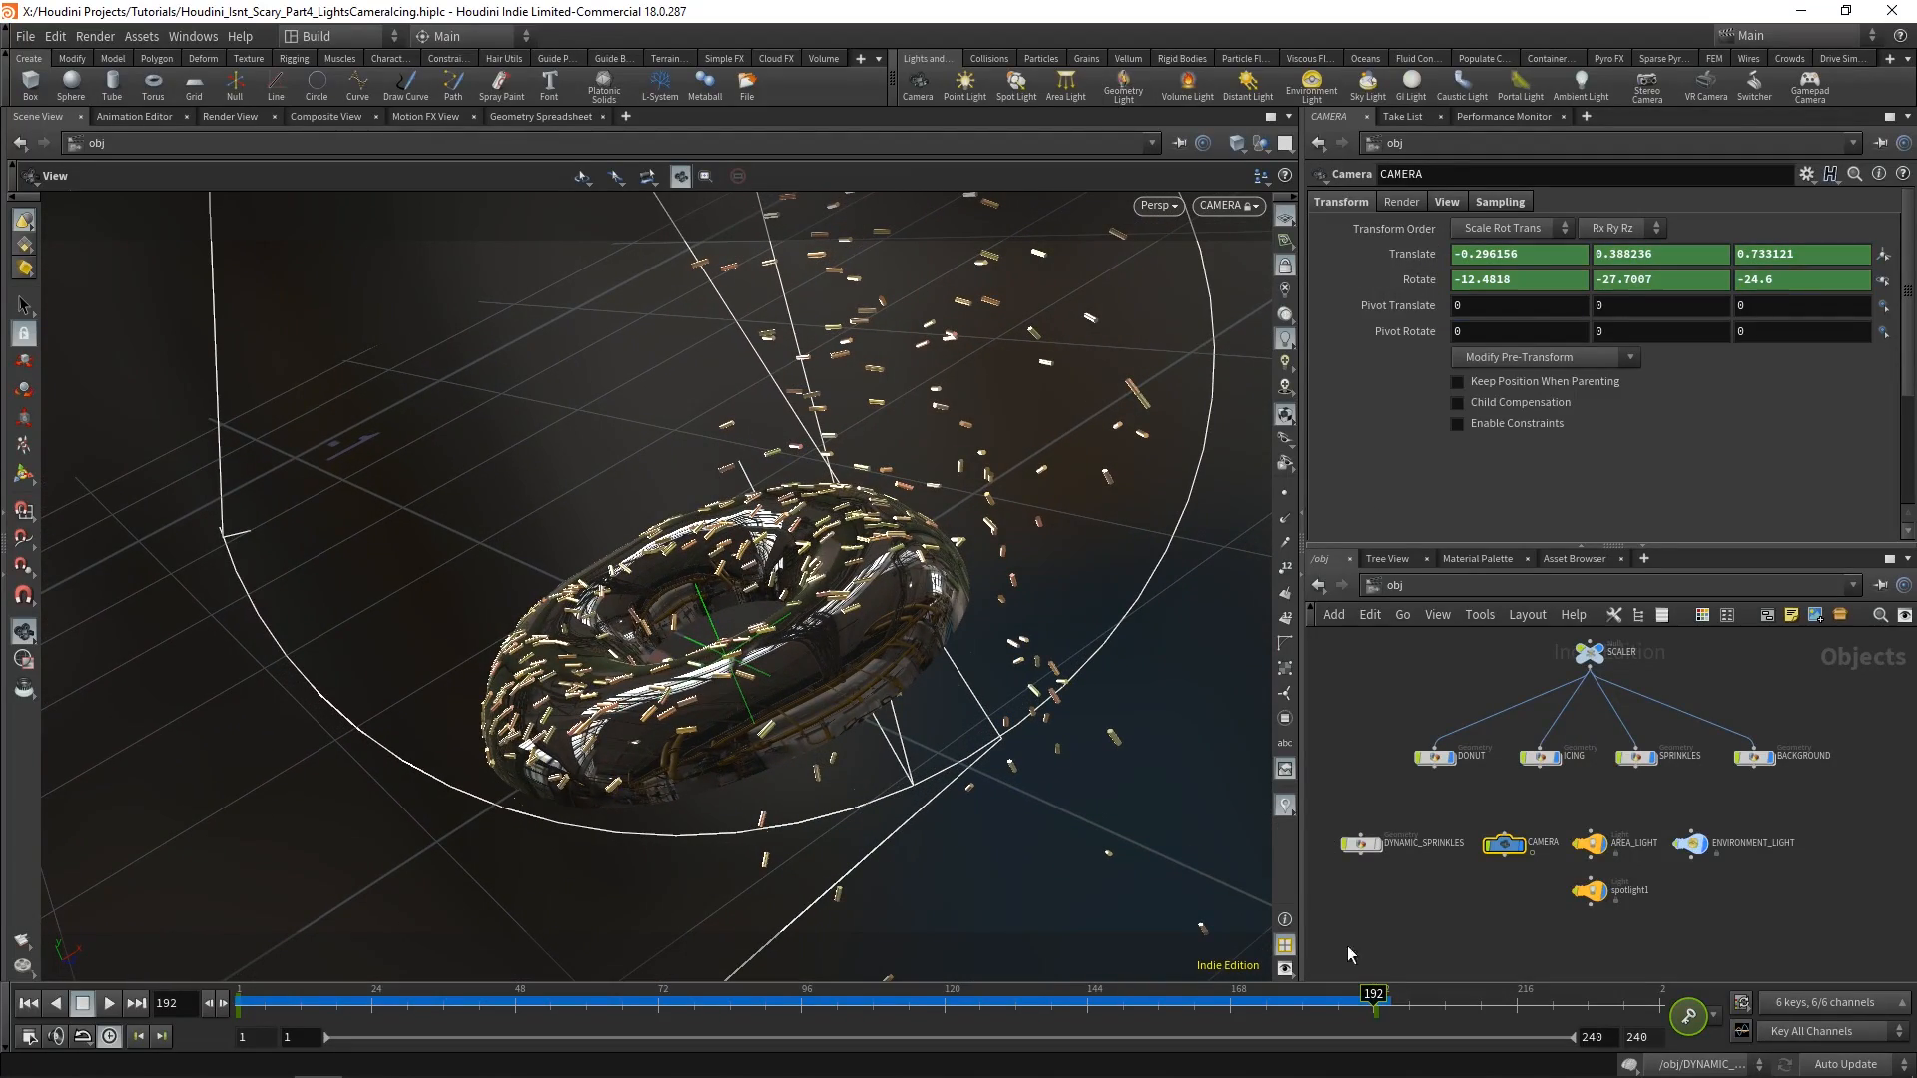
mouse_move(1348, 1002)
mouse_down()
mouse_move(237, 983)
mouse_move(1337, 993)
mouse_up()
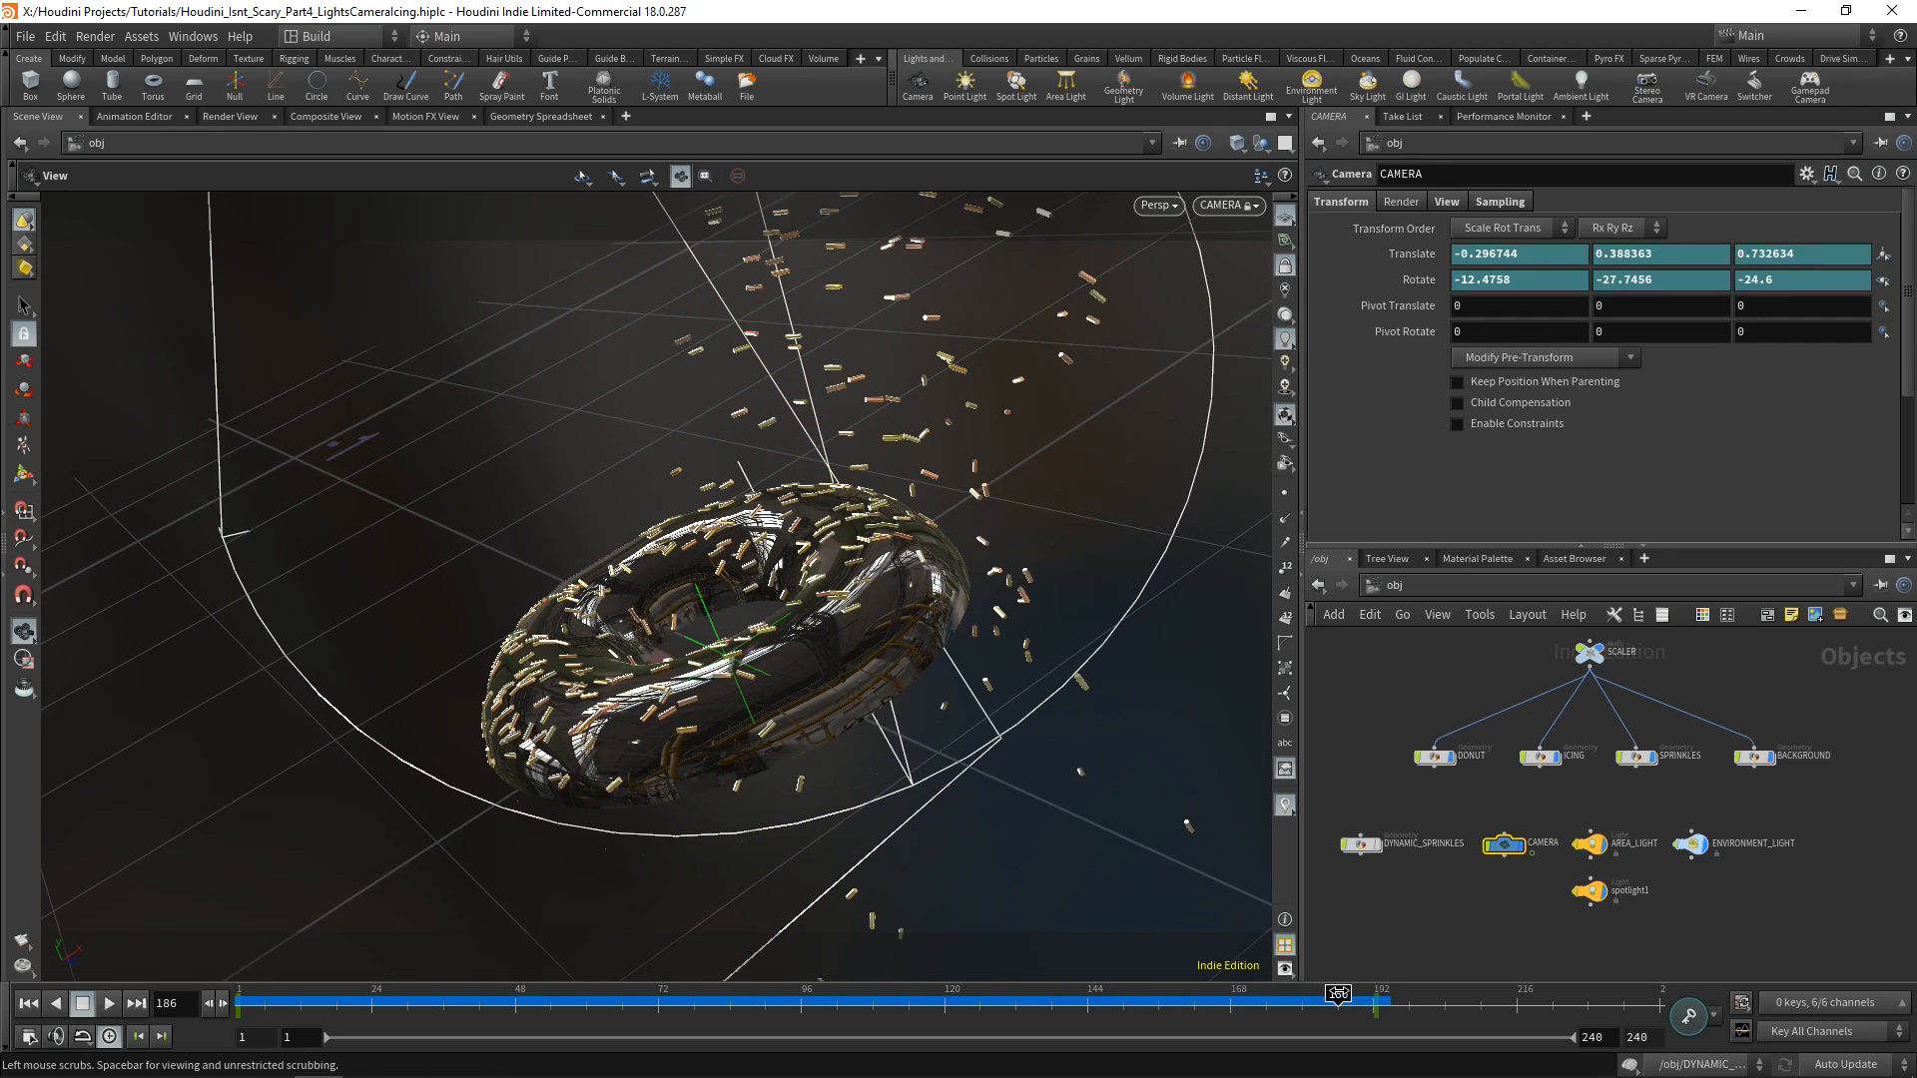